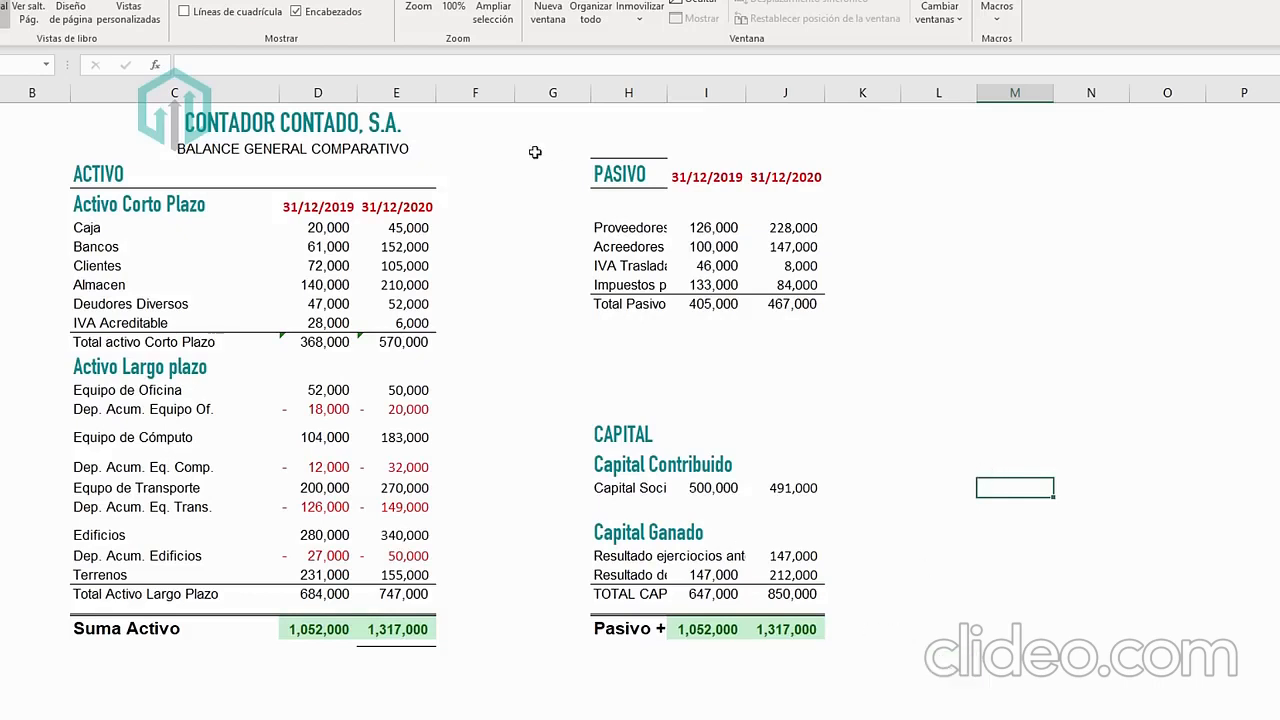
Move the PASIVO section, including its dates and Total Pasivo, below Suma Activo in columns C to E.
drag(605, 172, 808, 304)
scroll(802, 320, down, 2)
drag(732, 200, 297, 664)
Move the CAPITAL section, through the Pasivo + Capital total, below Total Pasivo in columns C to E.
drag(622, 318, 783, 514)
scroll(783, 523, down, 3)
drag(715, 361, 310, 712)
scroll(597, 486, up, 5)
click(598, 486)
scroll(611, 337, down, 5)
Apply top and bottom borders to the 31/12/2019 and 31/12/2020 date cells beside the PASIVO heading.
drag(320, 380, 397, 380)
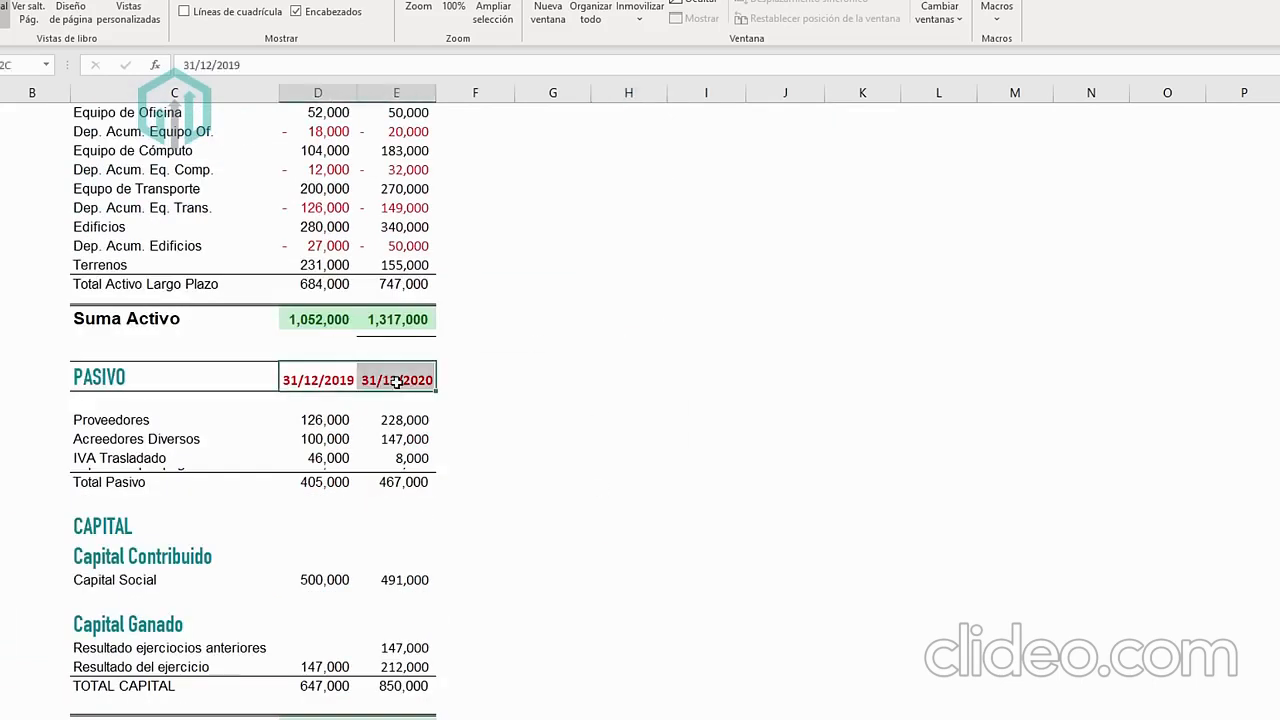
click(45, 2)
click(210, 12)
click(271, 295)
click(736, 375)
Reduce the heights of the empty spacing rows around the PASIVO, CAPITAL and Capital Ganado headings.
scroll(829, 368, down, 3)
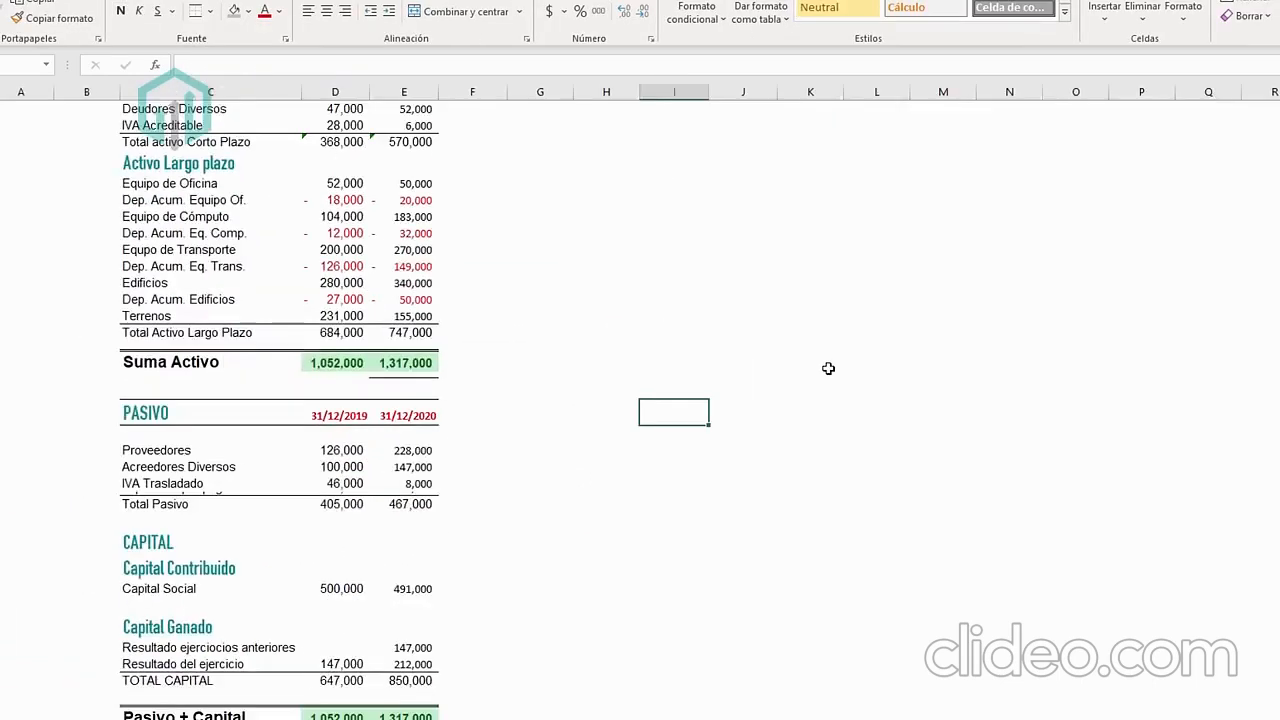
scroll(817, 368, up, 1)
drag(0, 491, 0, 482)
click(0, 477)
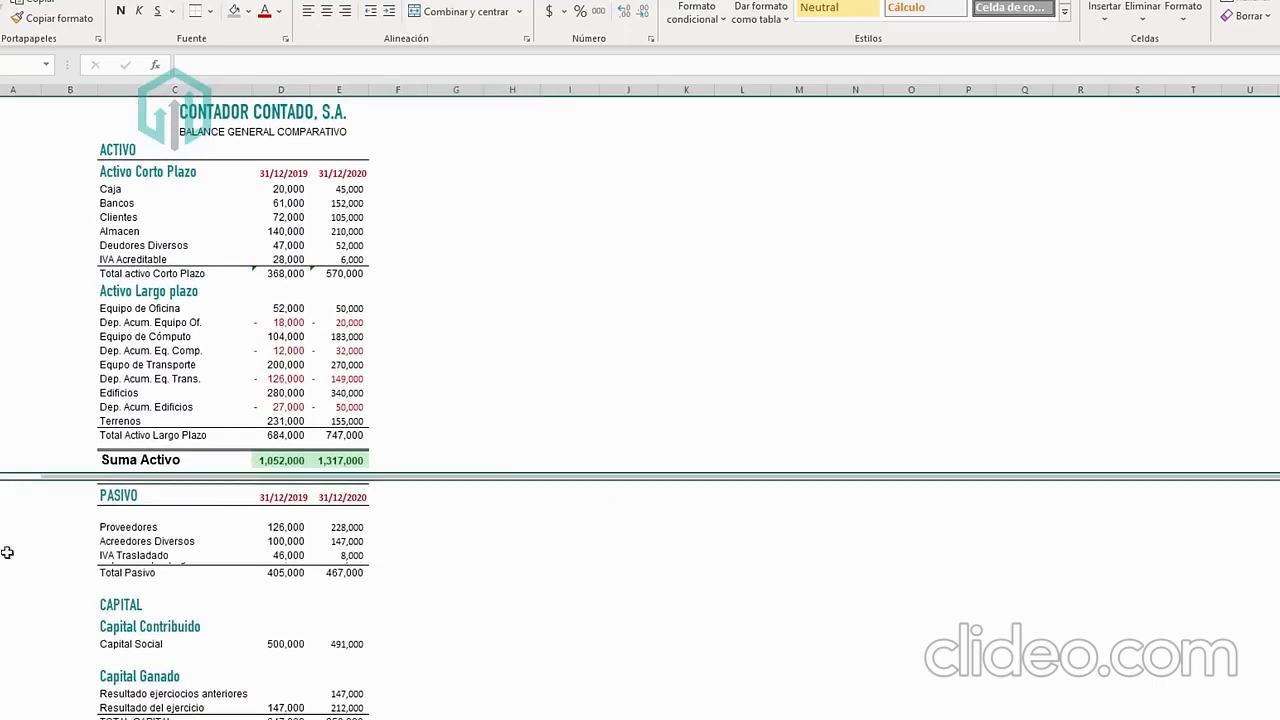
drag(0, 594, 0, 583)
scroll(0, 583, down, 4)
drag(0, 505, 0, 477)
key(ctrl+z)
drag(0, 554, 0, 540)
scroll(563, 356, up, 4)
click(563, 356)
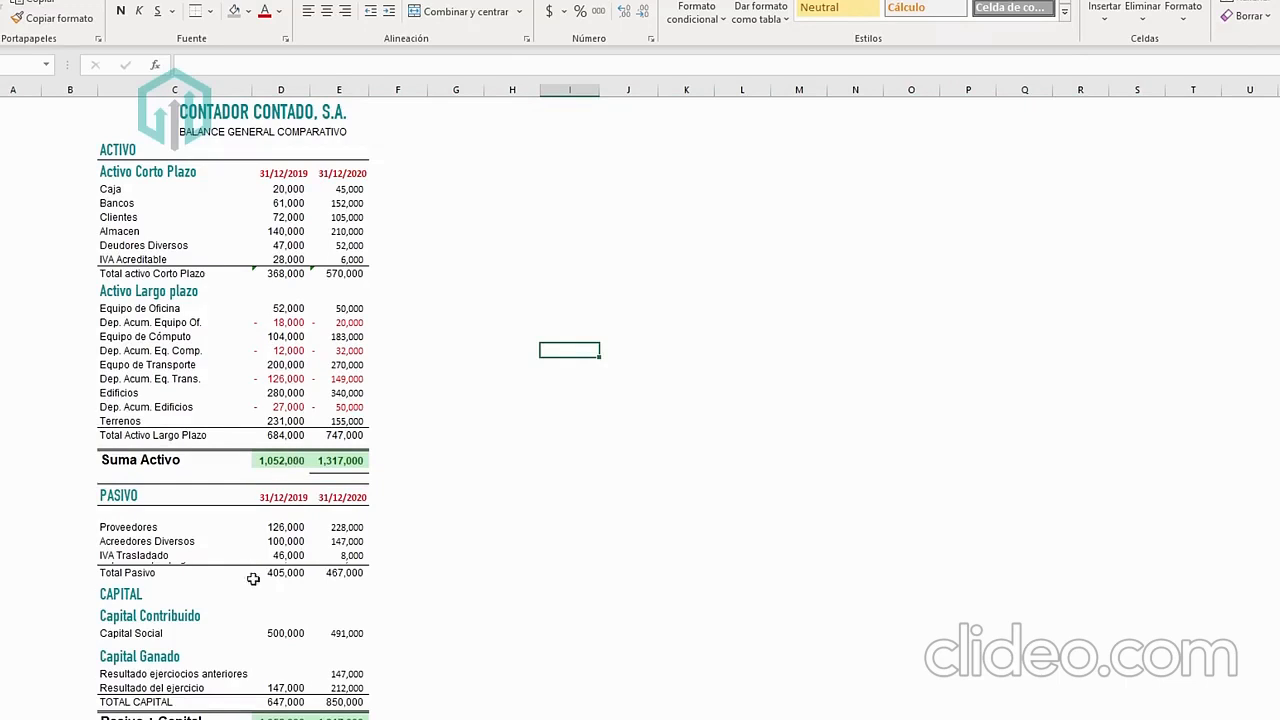
Review the main lines of the 2020 Estado de Resultados, from Ventas through Total de gastos to the financial items.
click(234, 719)
click(887, 434)
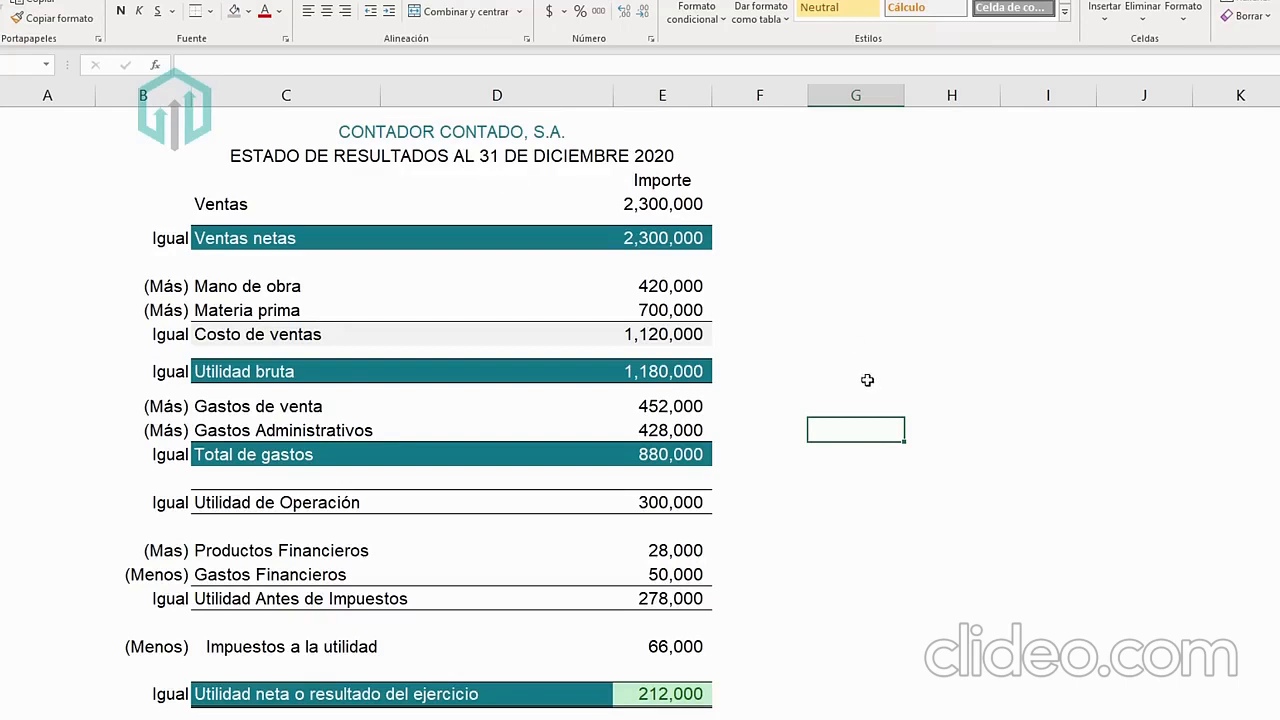
click(229, 208)
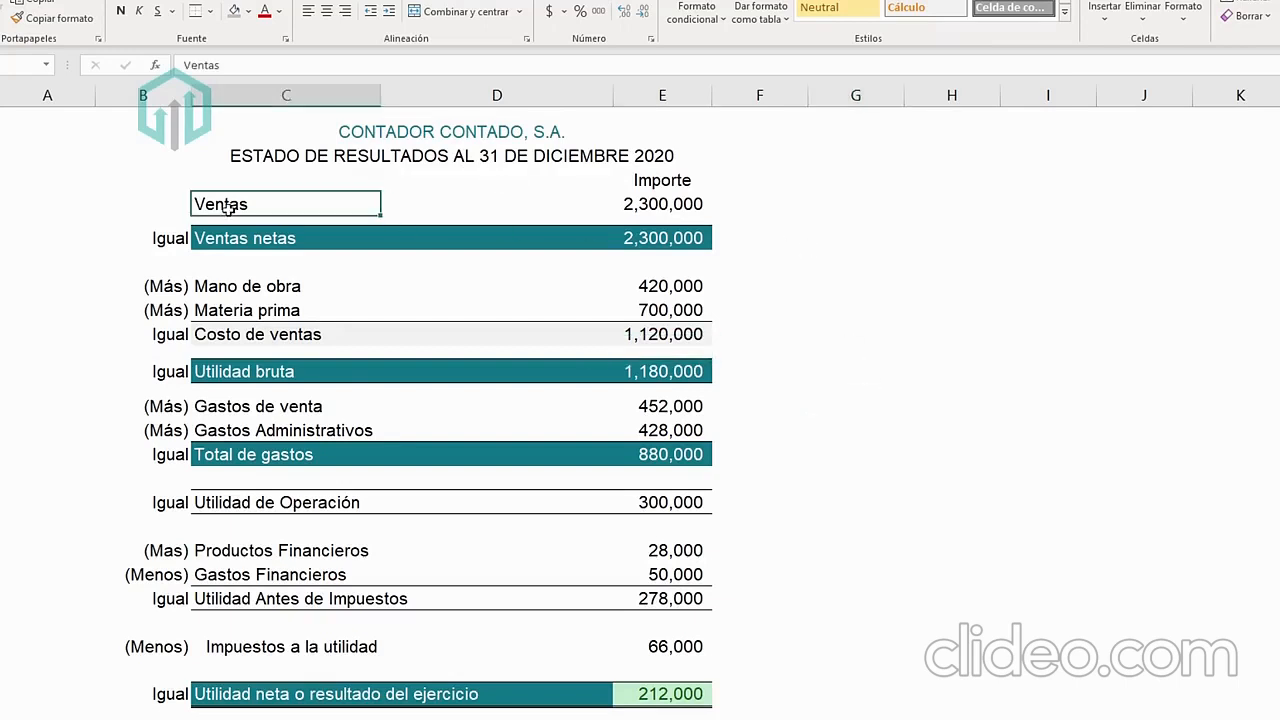
click(224, 330)
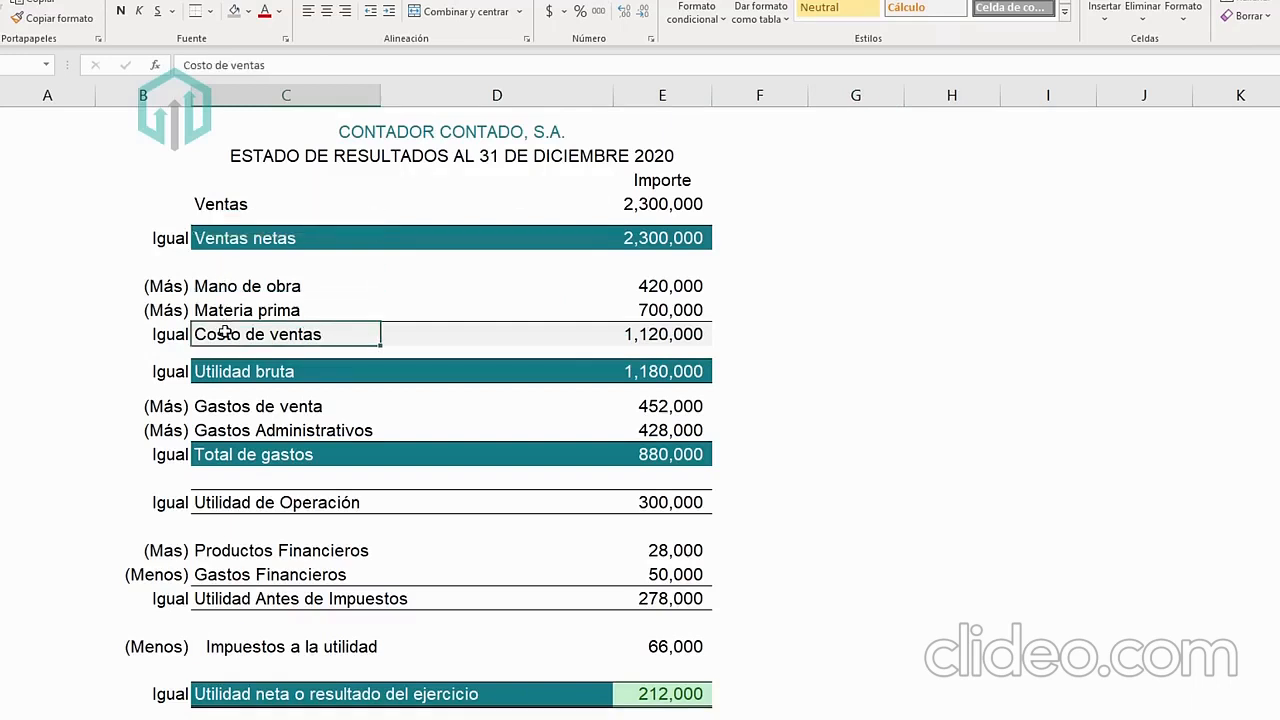
click(226, 369)
click(236, 456)
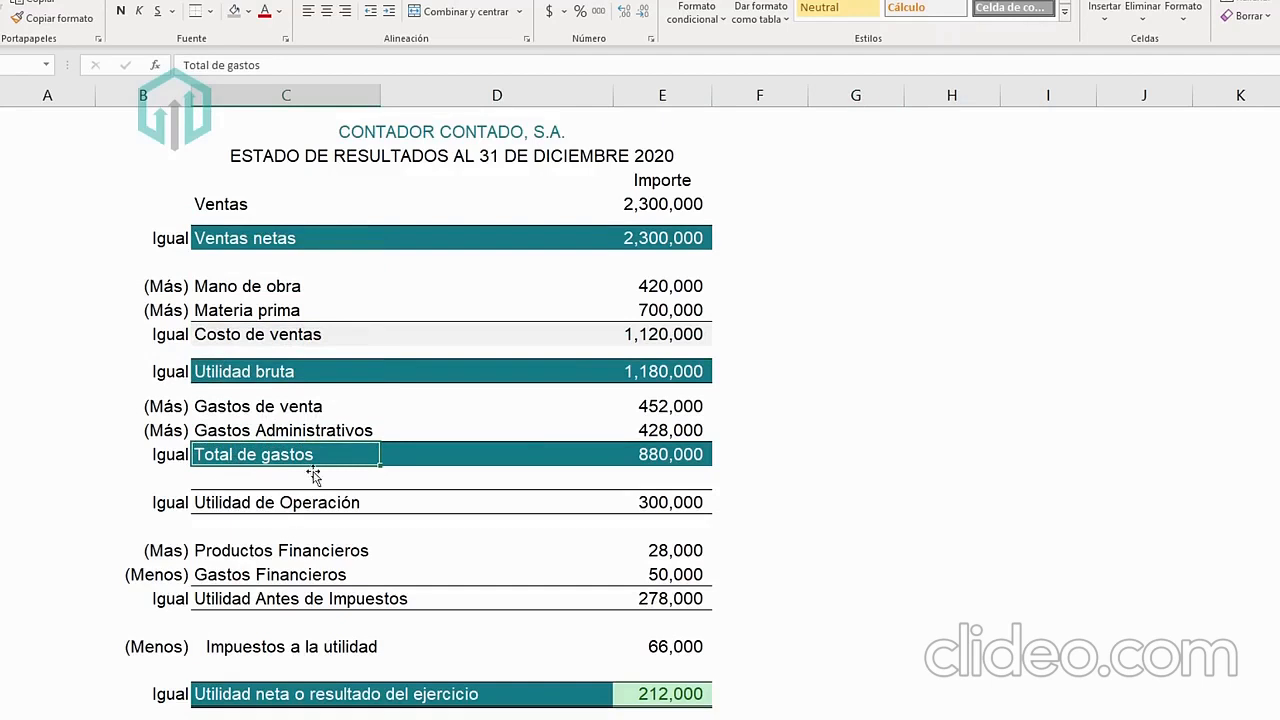
click(272, 567)
click(267, 550)
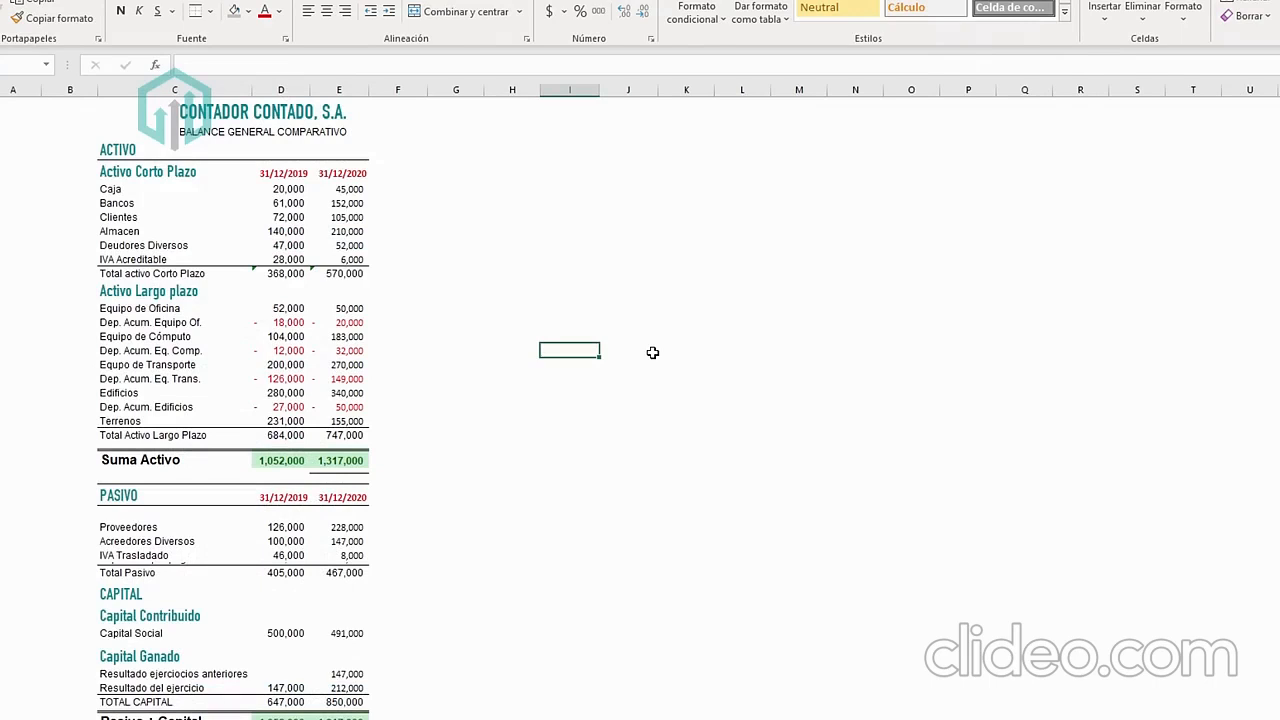
Examine the long-term asset accounts from Equipo de Oficina to Terrenos in the comparative balance sheet, and the Caja balances of both years.
click(160, 308)
click(158, 334)
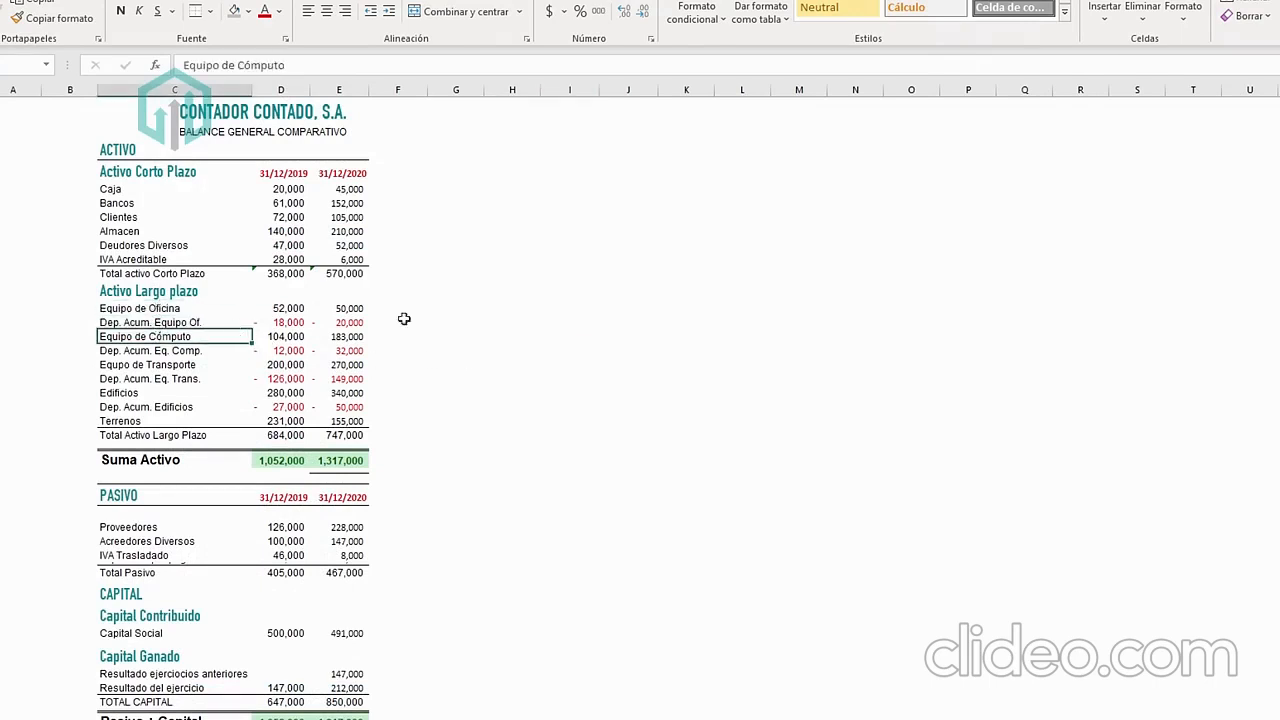
click(188, 312)
click(177, 338)
click(181, 365)
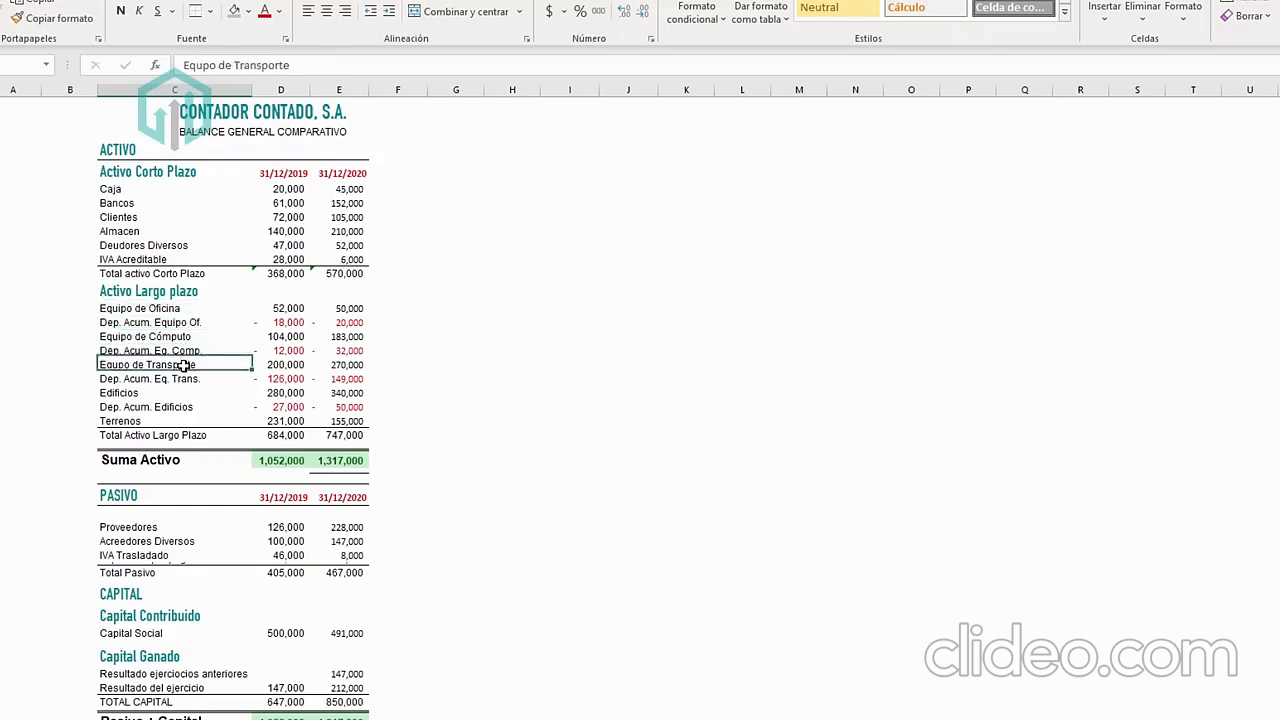
click(177, 394)
click(177, 420)
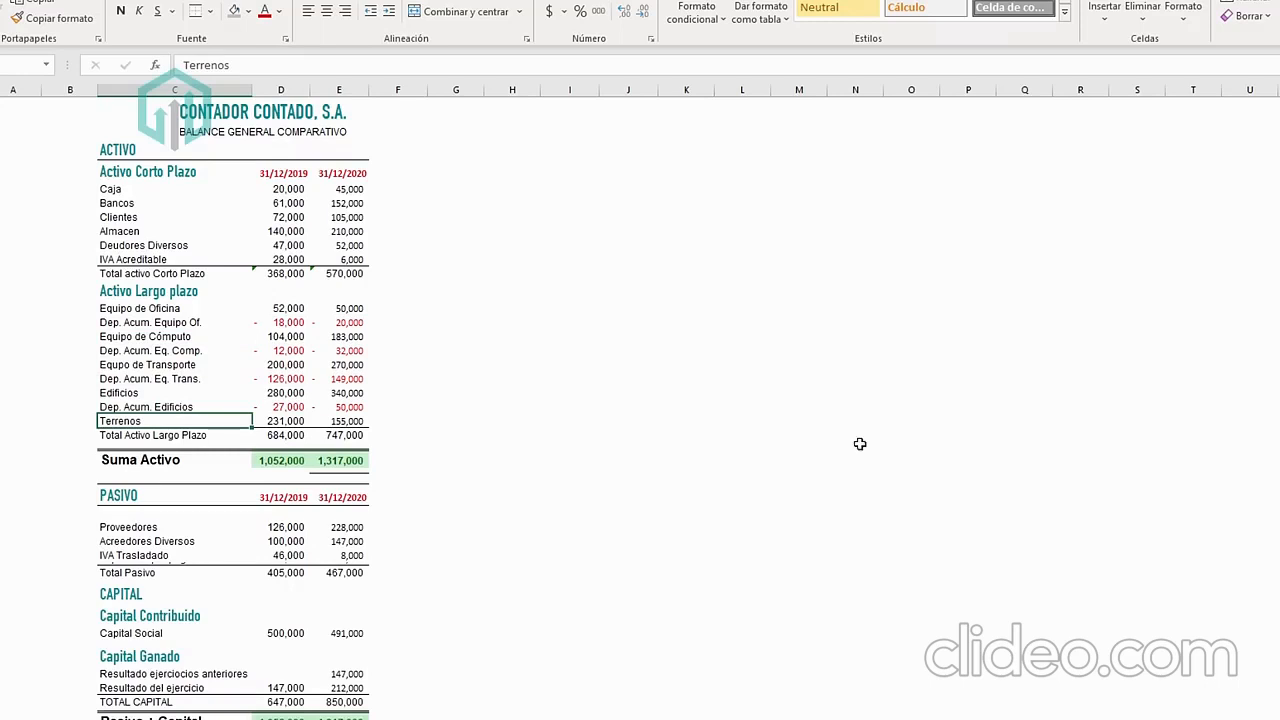
click(408, 158)
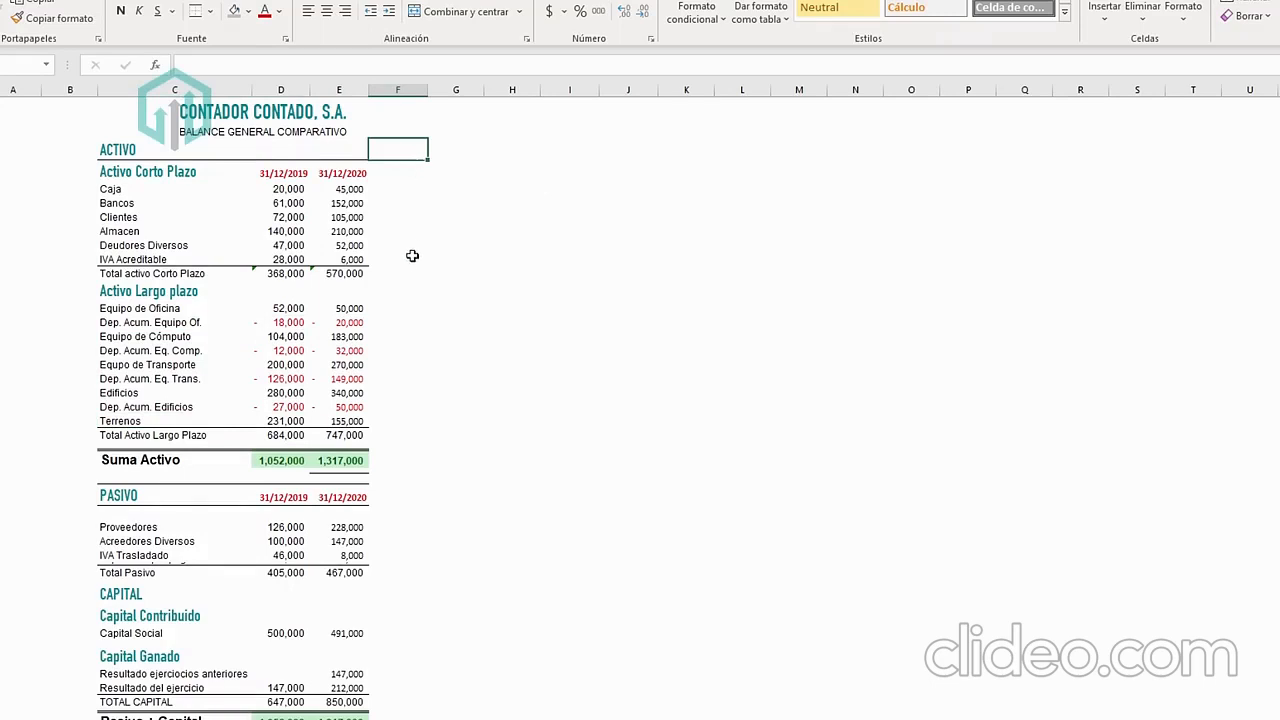
click(288, 189)
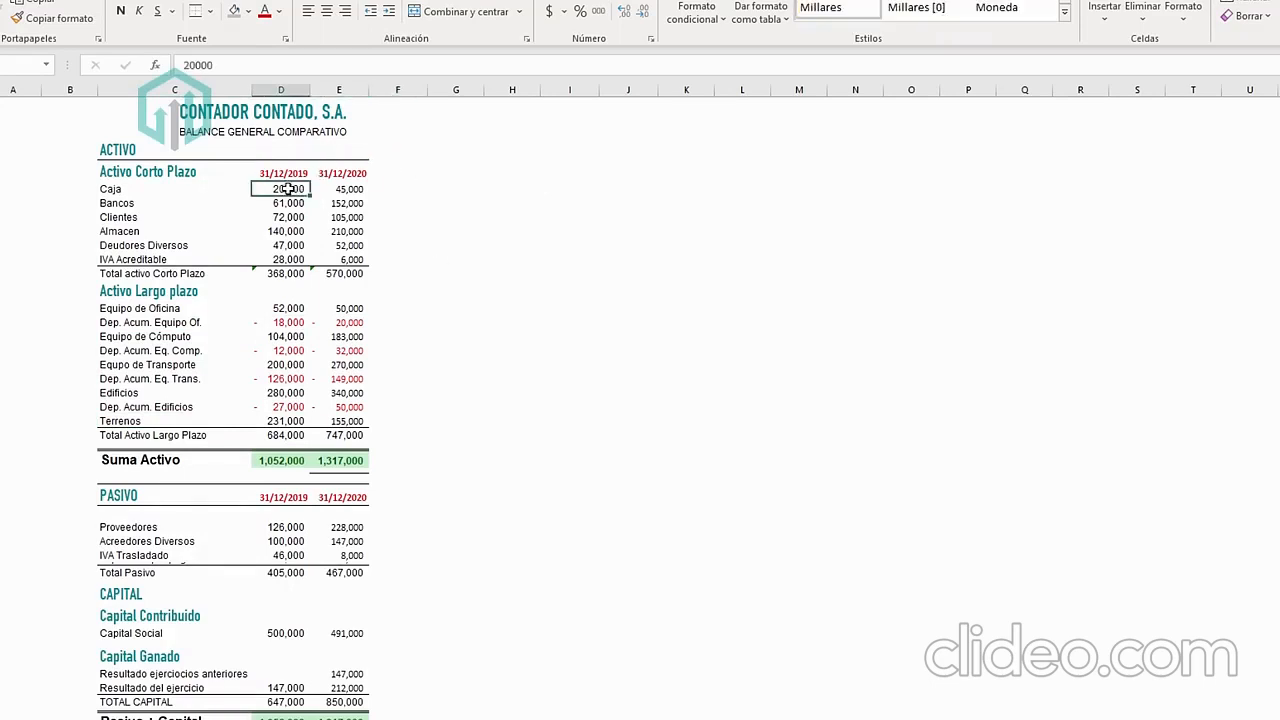
click(322, 189)
Widen column F and enter the headings "Salida de dinero" in column F and "Entrada de dinero" in column G, on the ACTIVO row.
click(393, 150)
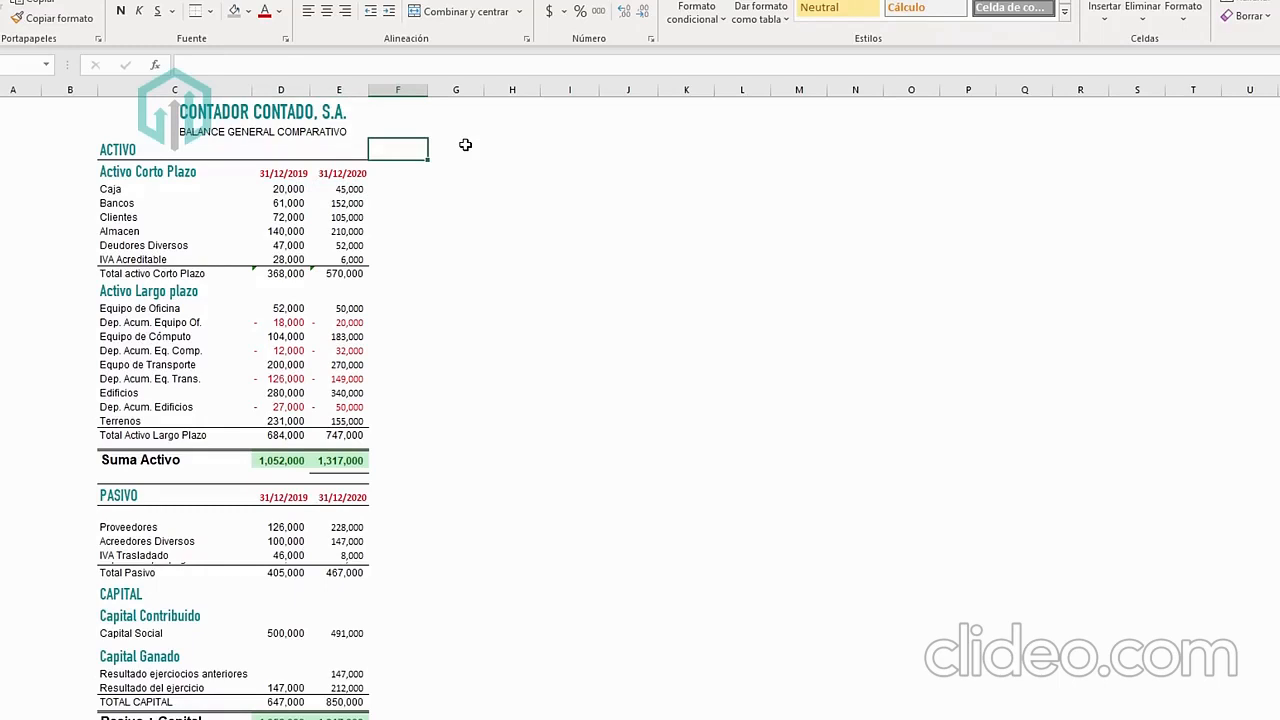
drag(428, 90, 468, 90)
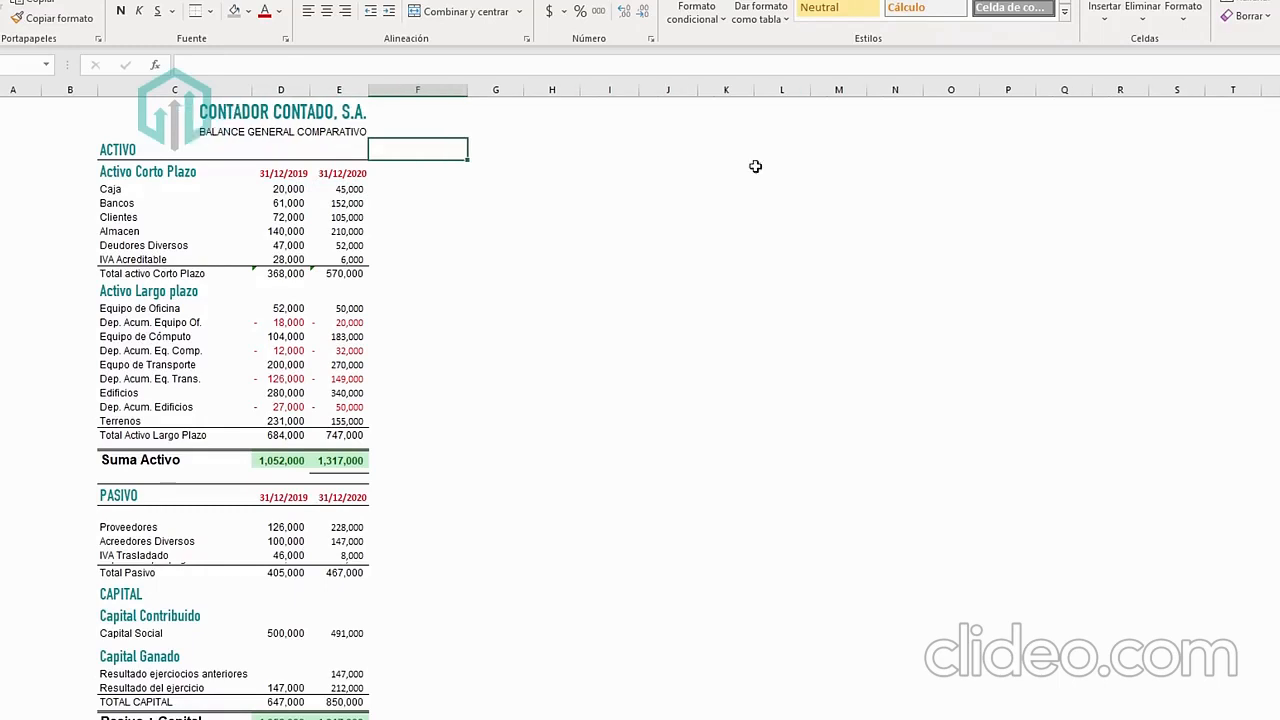
text(Salida de)
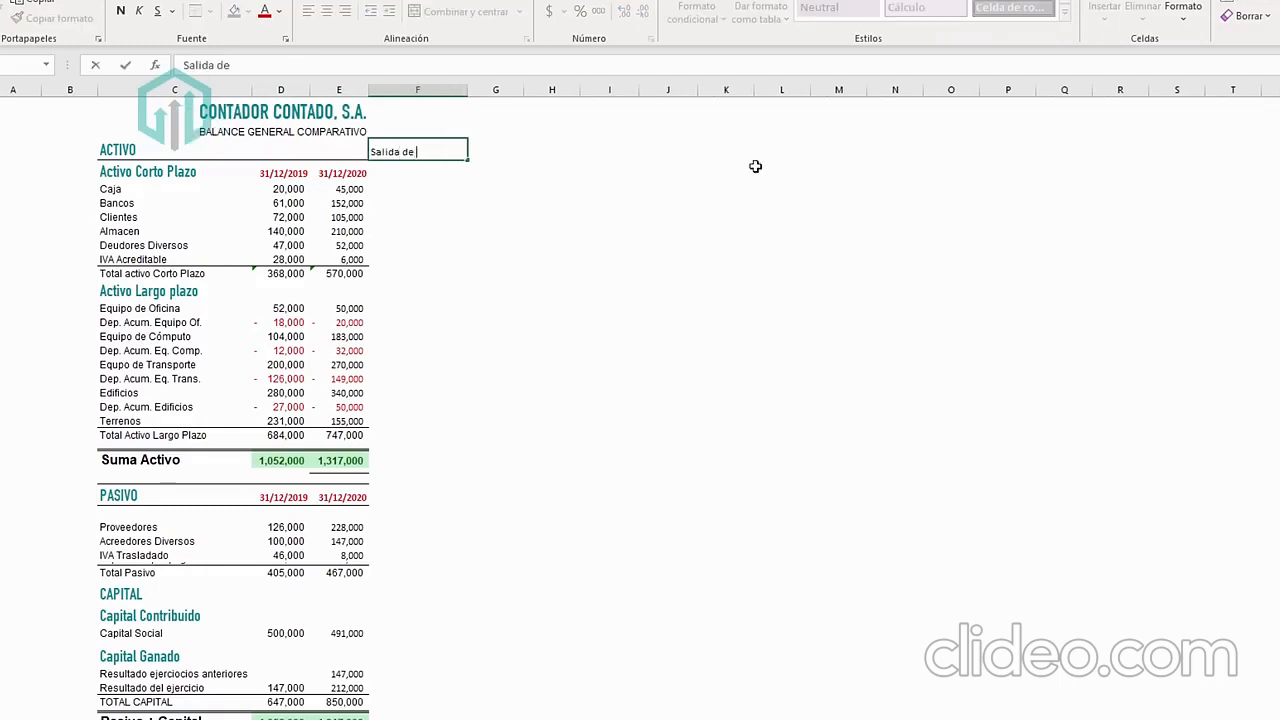
text( dinero)
key(Tab)
text(Entrada de dinero)
key(ctrl+Return)
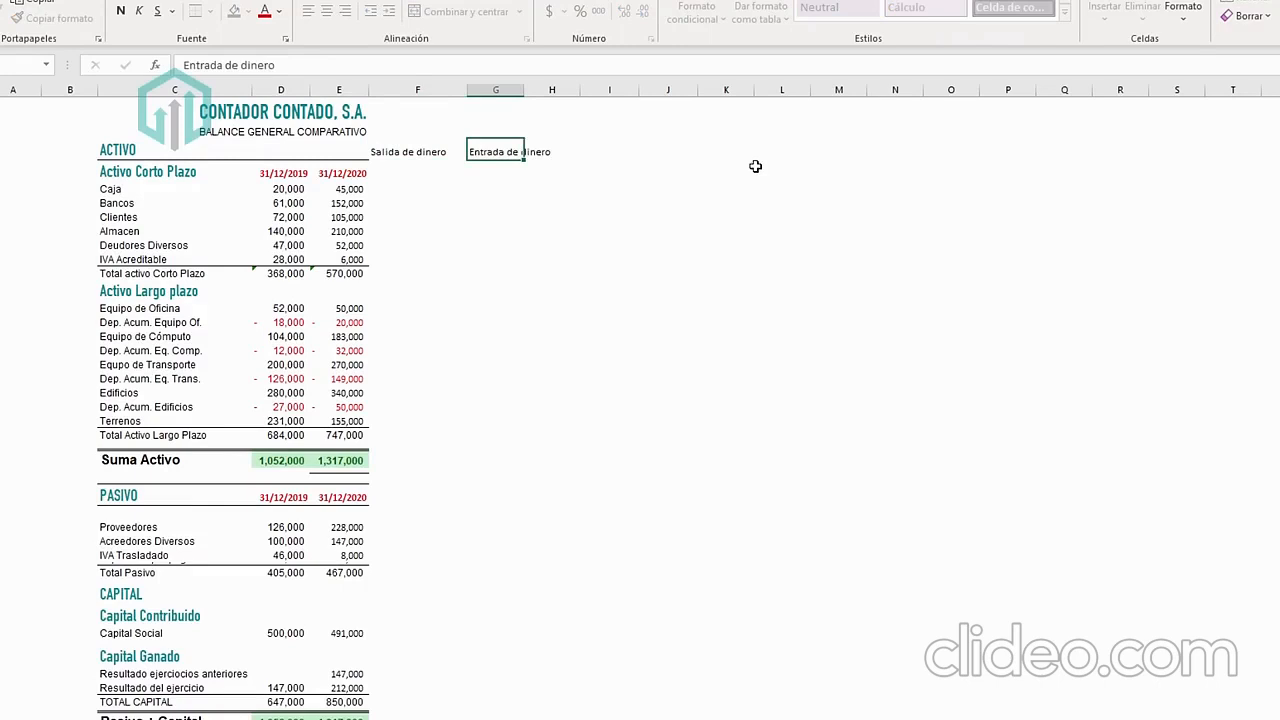
key(Return)
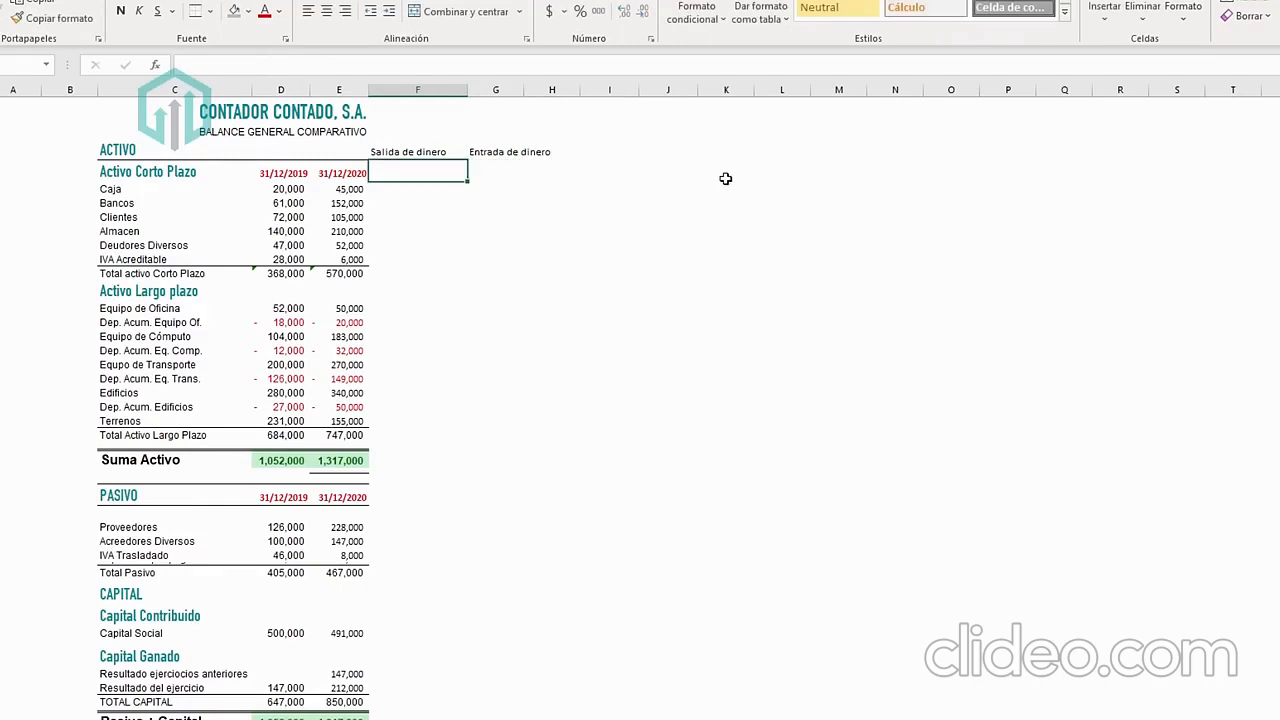
Compare the Caja and Bancos balances between both years in relation to the Salida de dinero and Entrada de dinero columns.
click(410, 195)
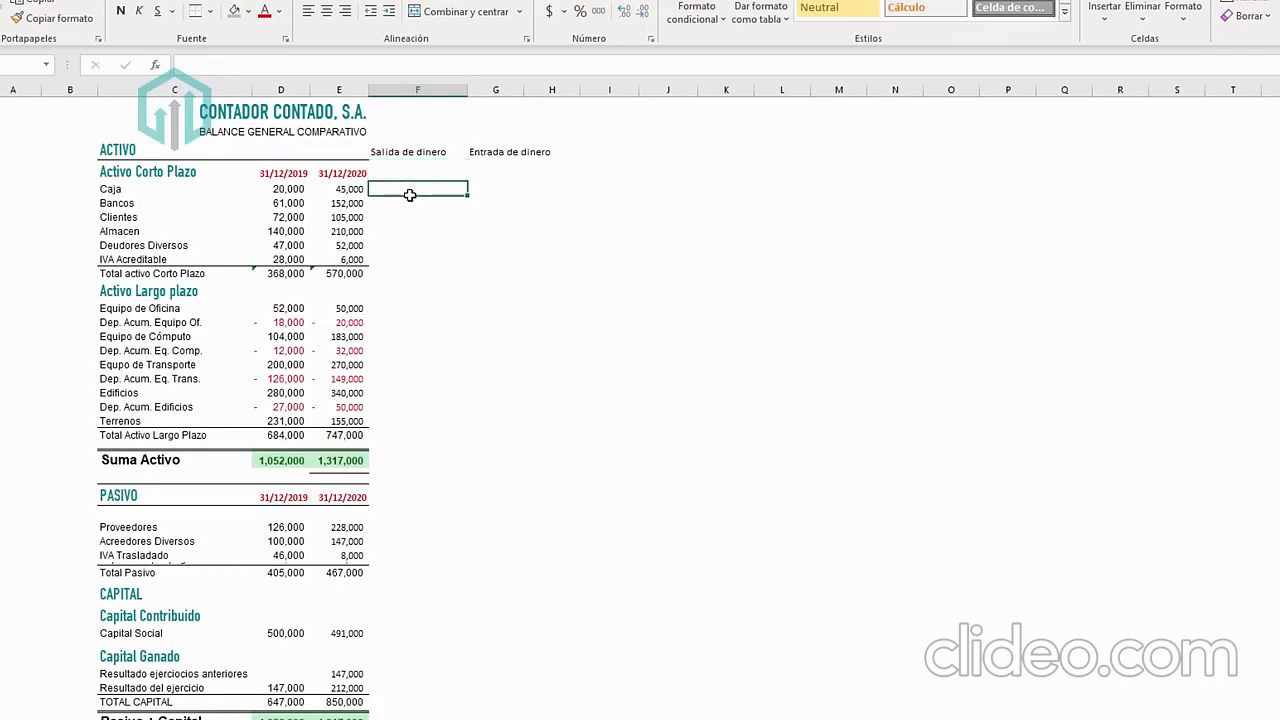
click(290, 190)
click(354, 189)
click(405, 189)
click(136, 189)
click(133, 204)
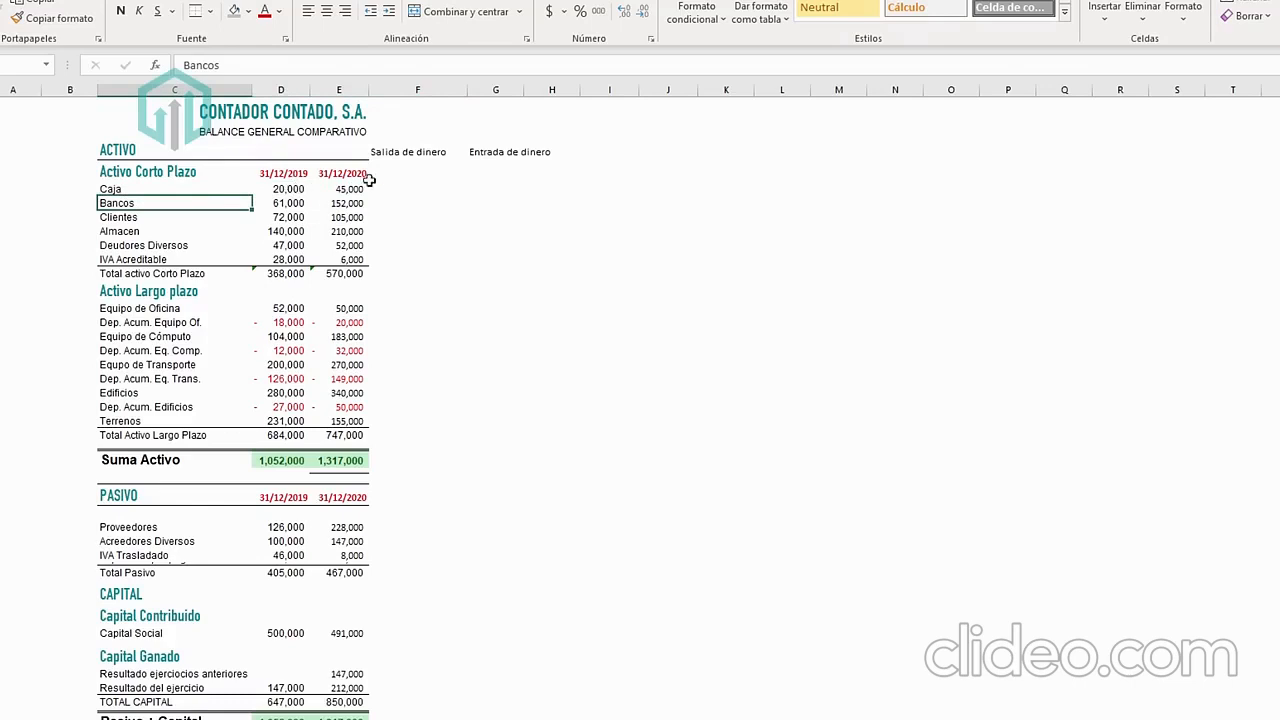
click(417, 152)
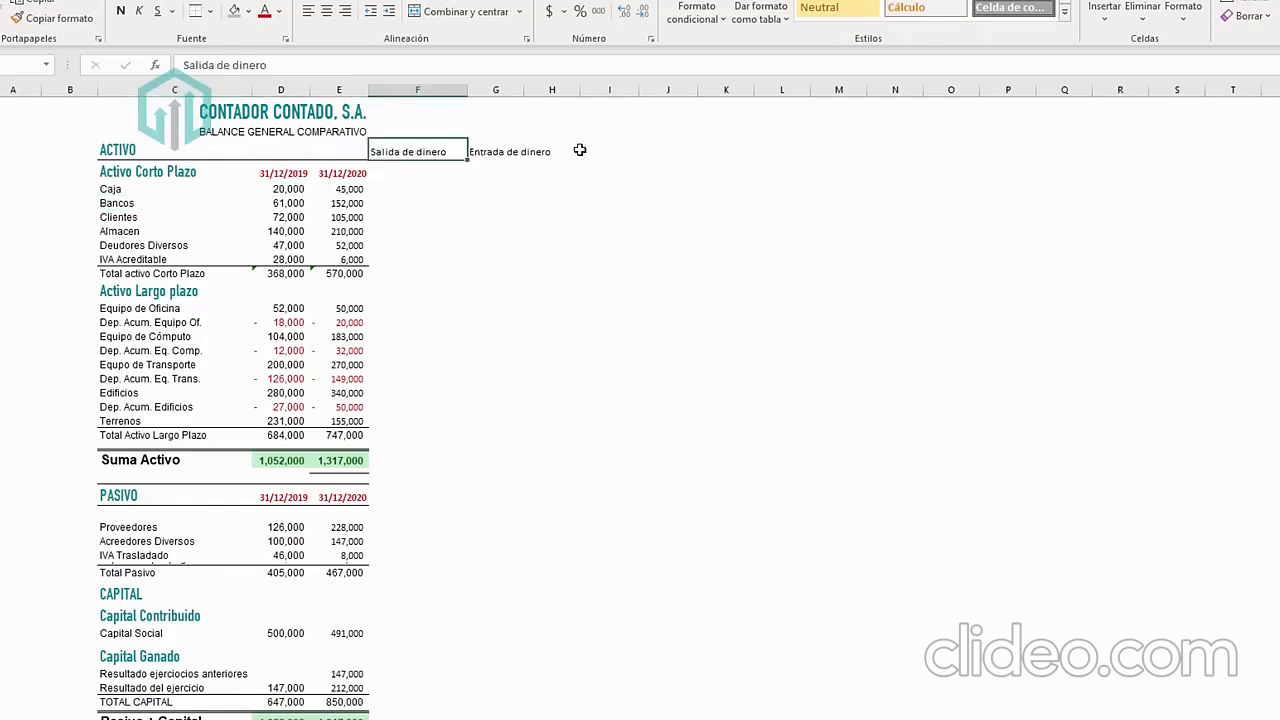
click(527, 154)
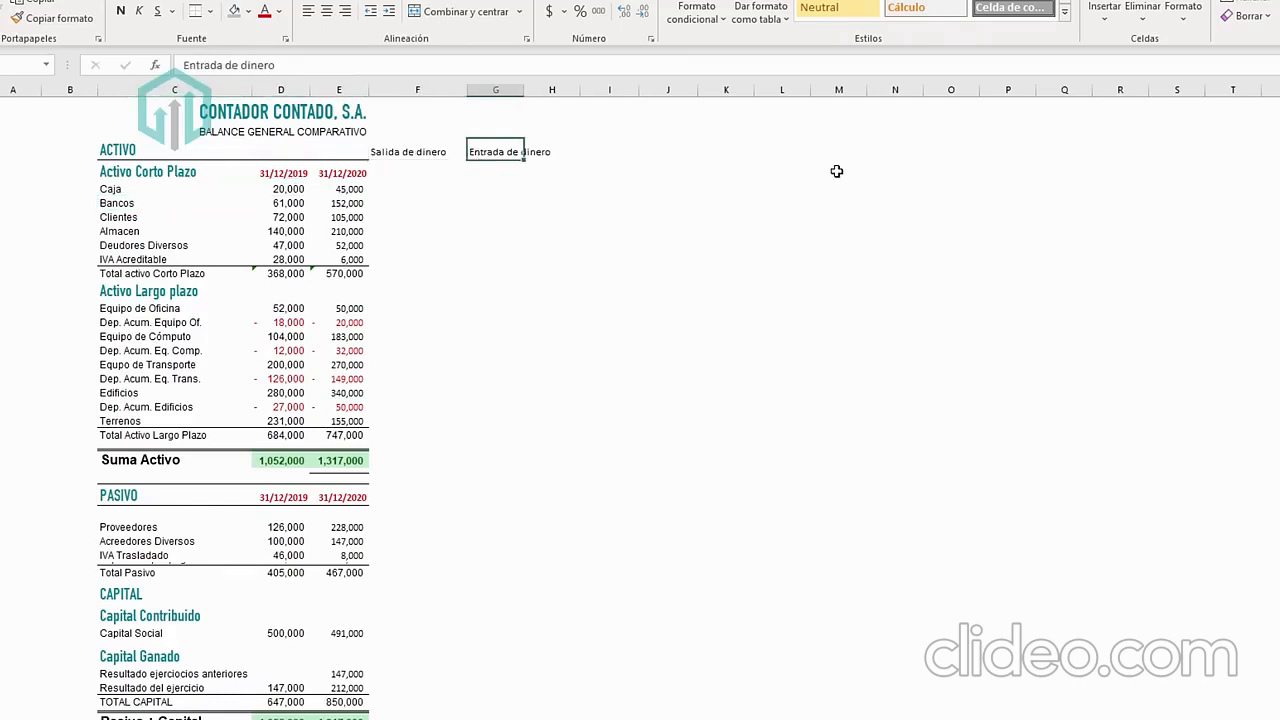
drag(334, 187, 340, 203)
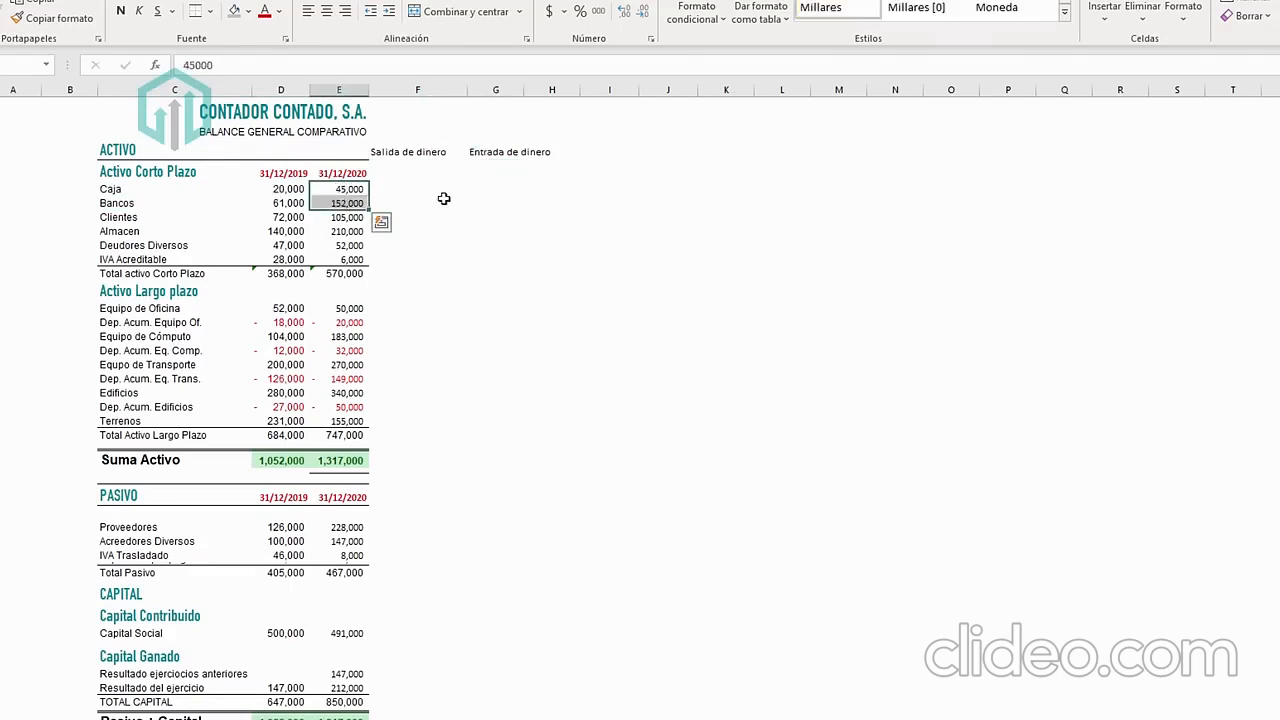
click(412, 219)
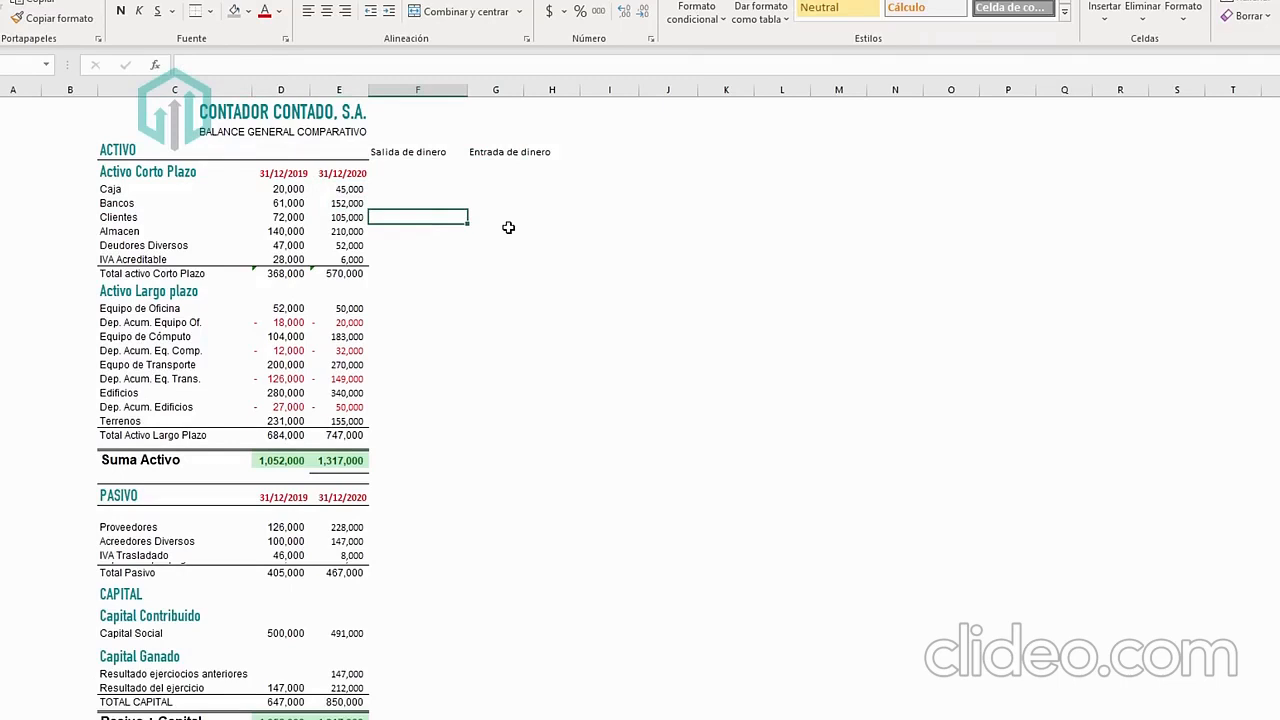
Calculate the Clientes change under Salida de dinero in F9 with the formula =E9-D9.
click(118, 220)
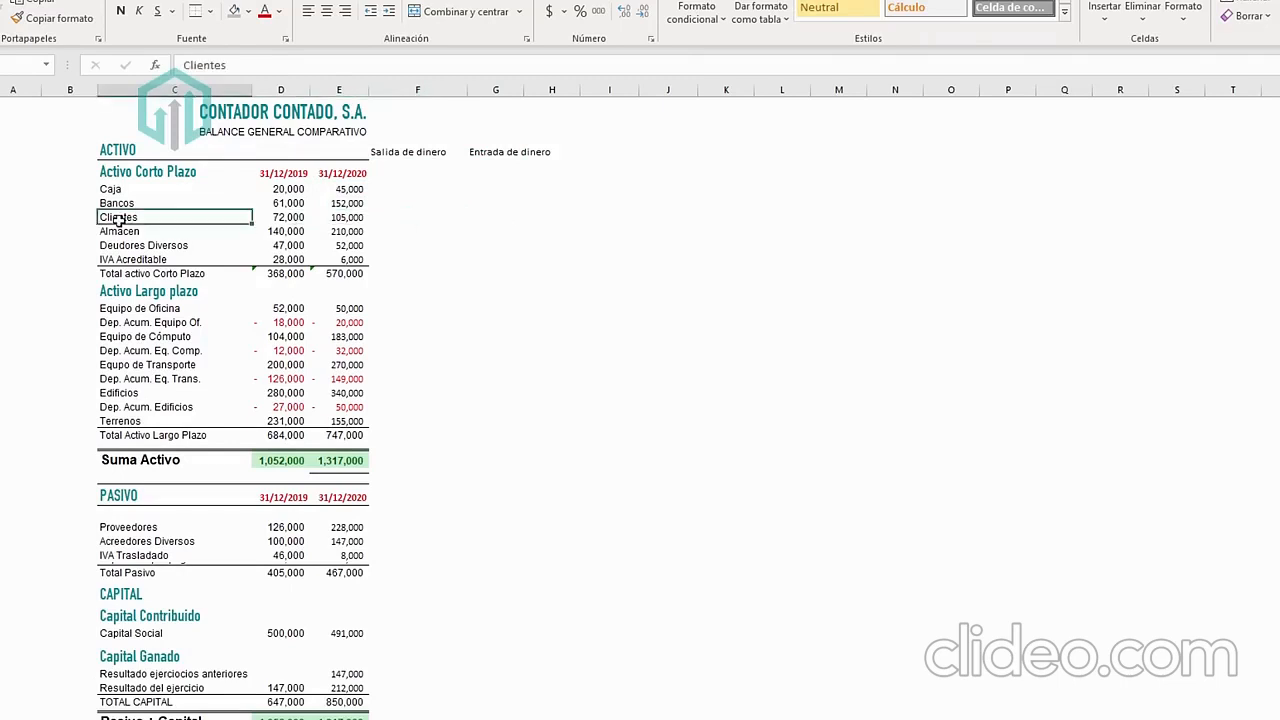
click(295, 217)
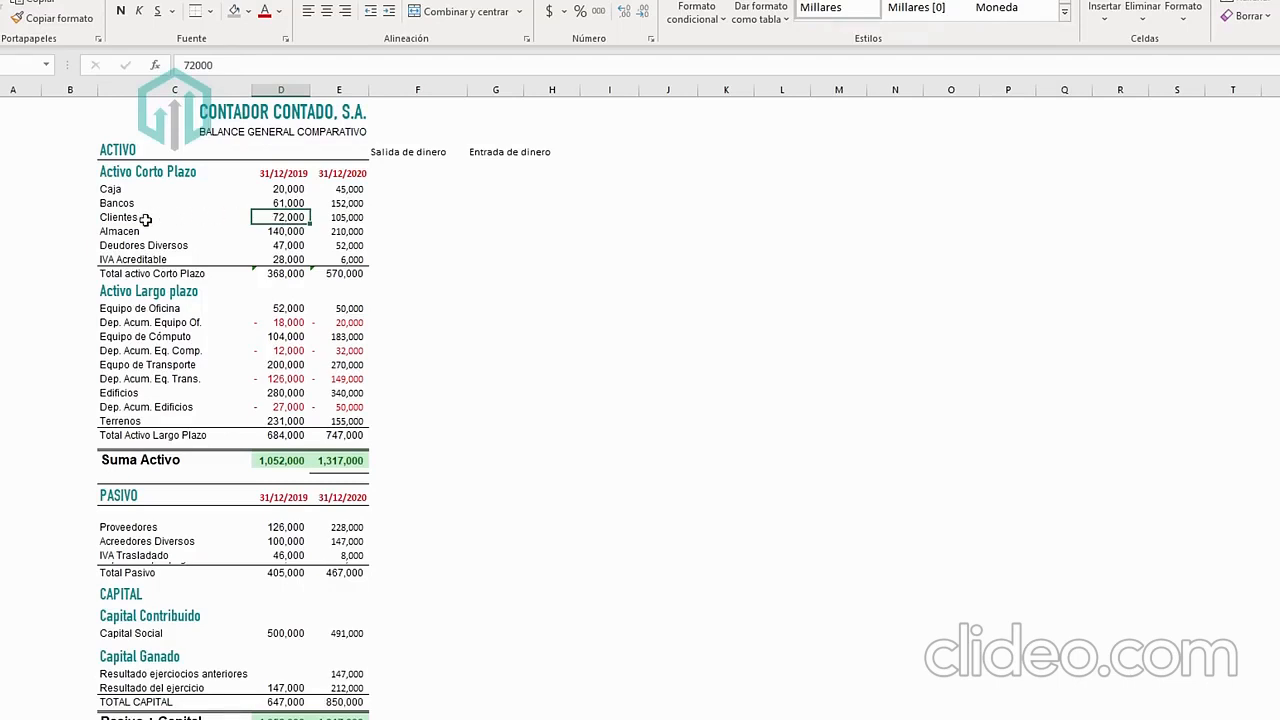
click(318, 218)
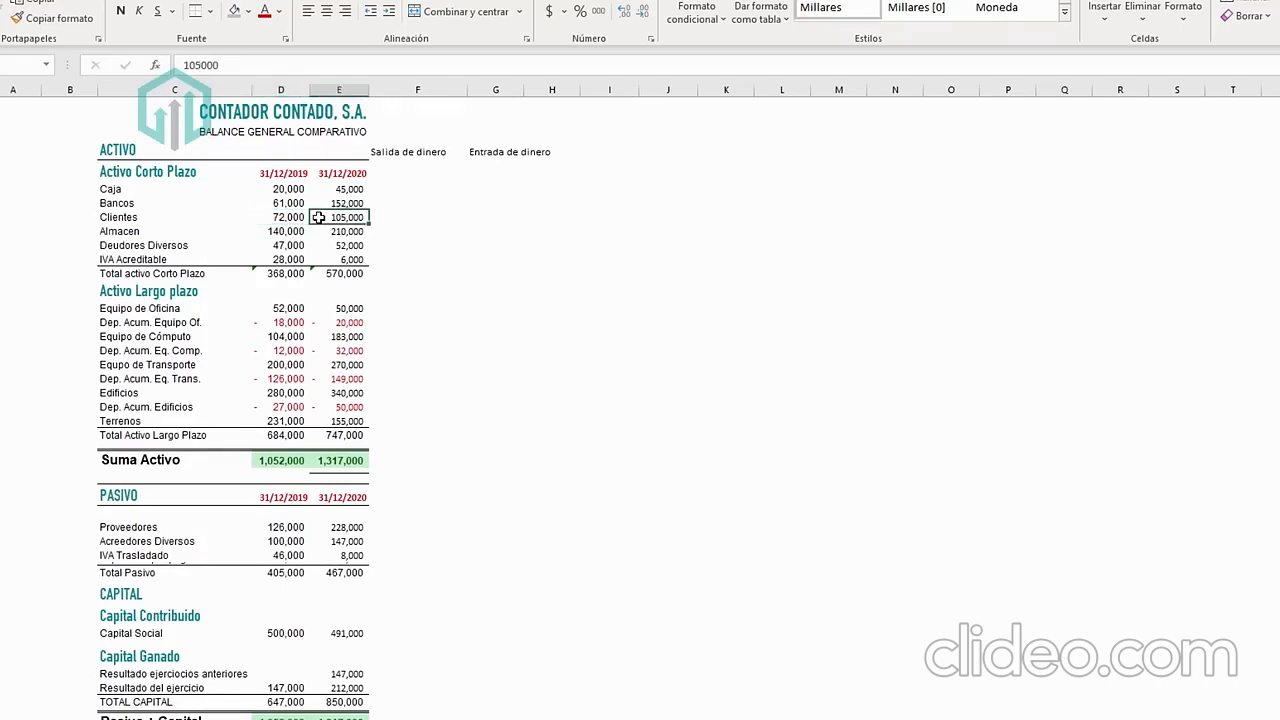
click(404, 218)
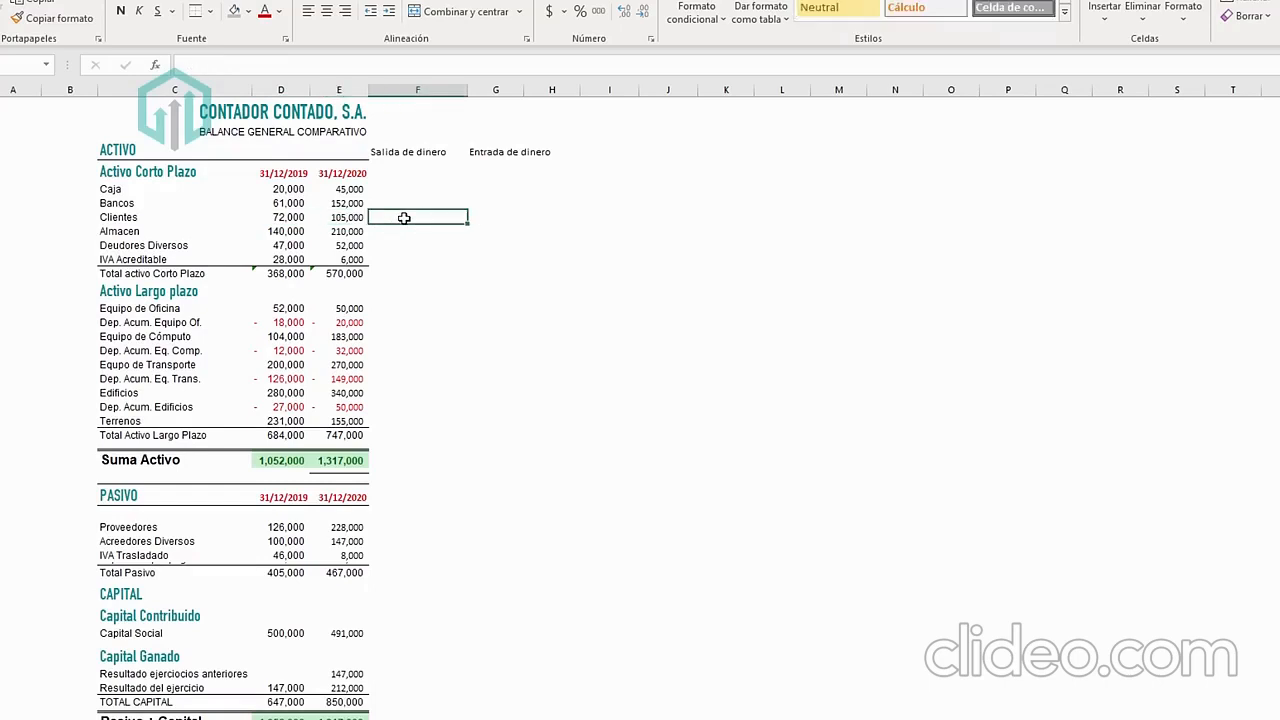
text(=)
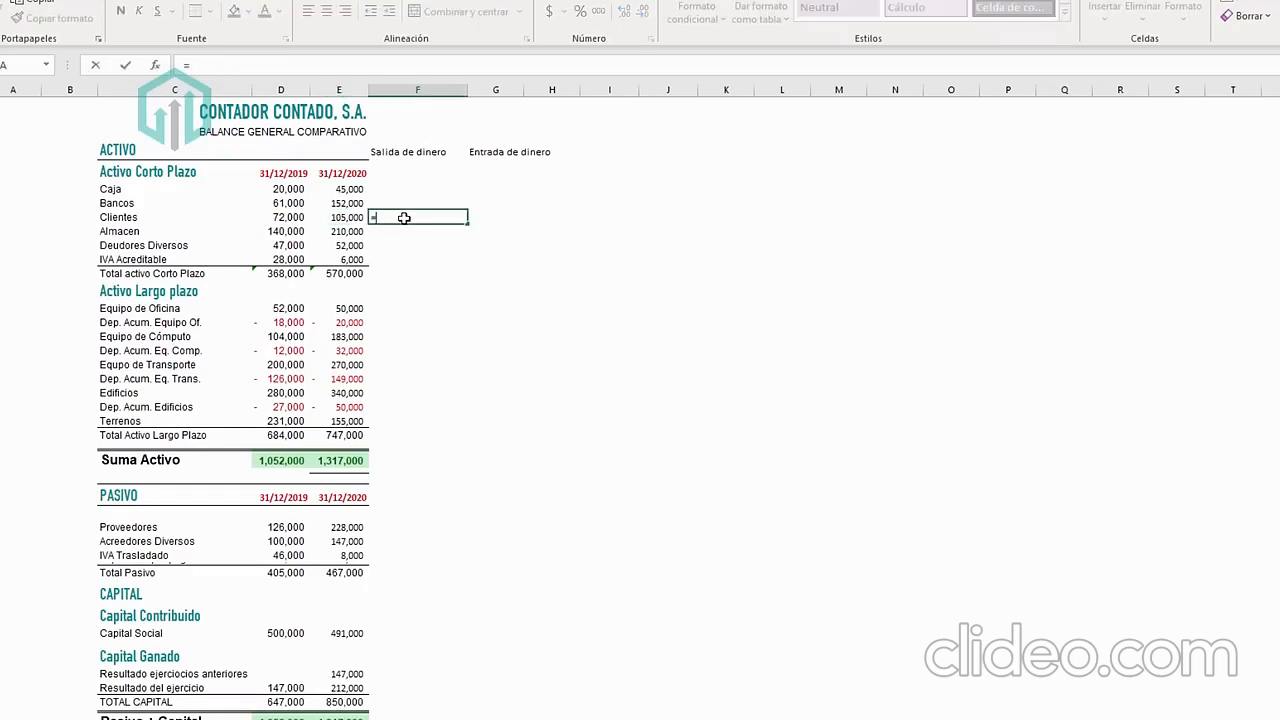
key(Left)
text(D9)
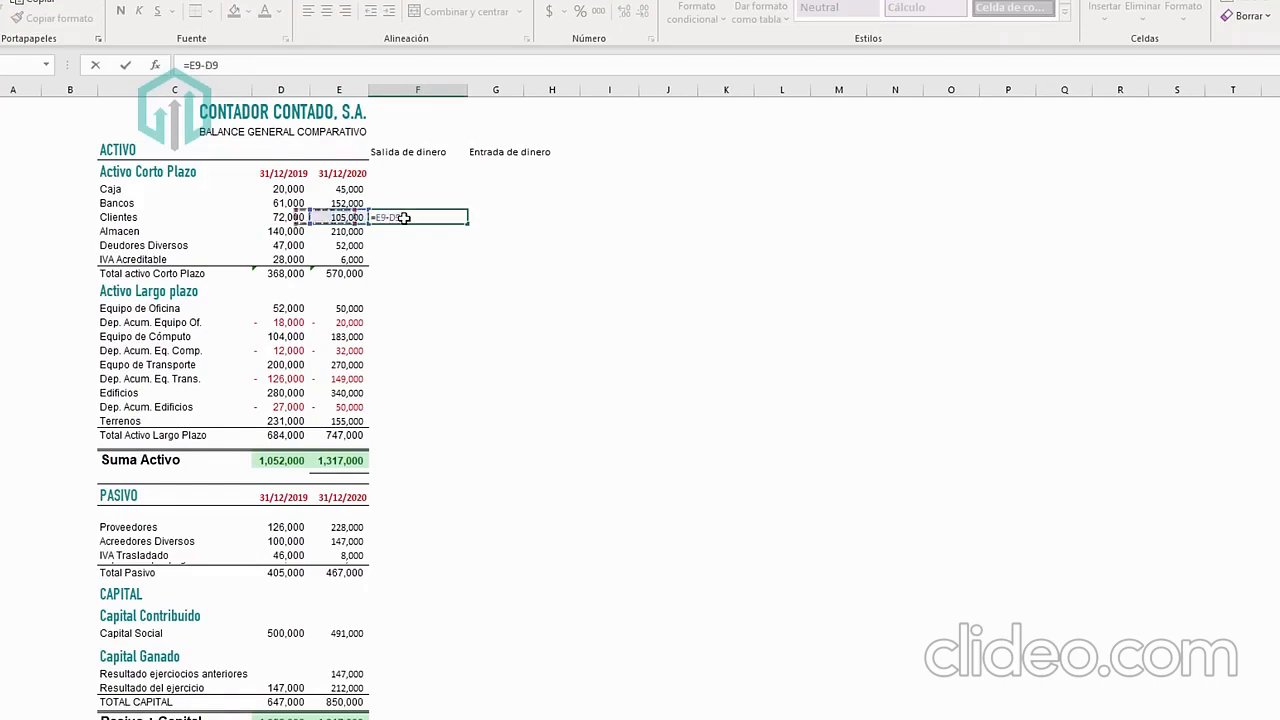
key(Return)
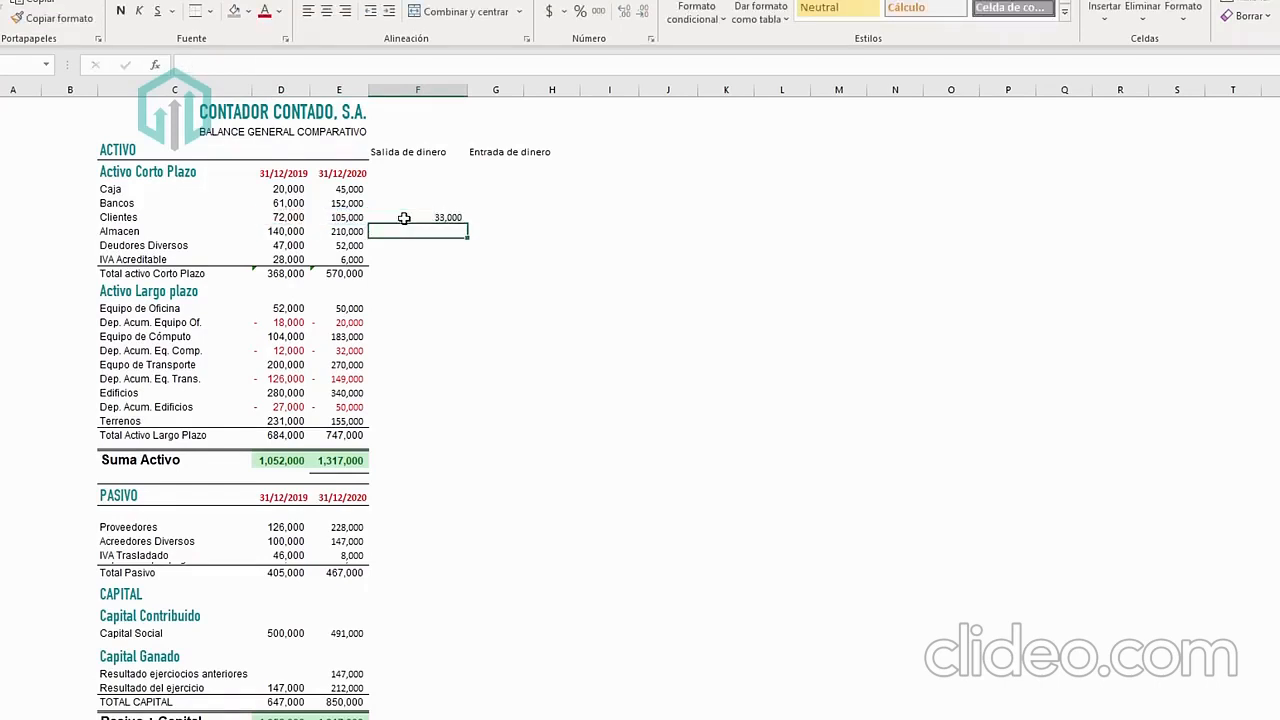
Review the Clientes outflow formula and the 2020 balances of Caja, Bancos and Clientes.
click(404, 218)
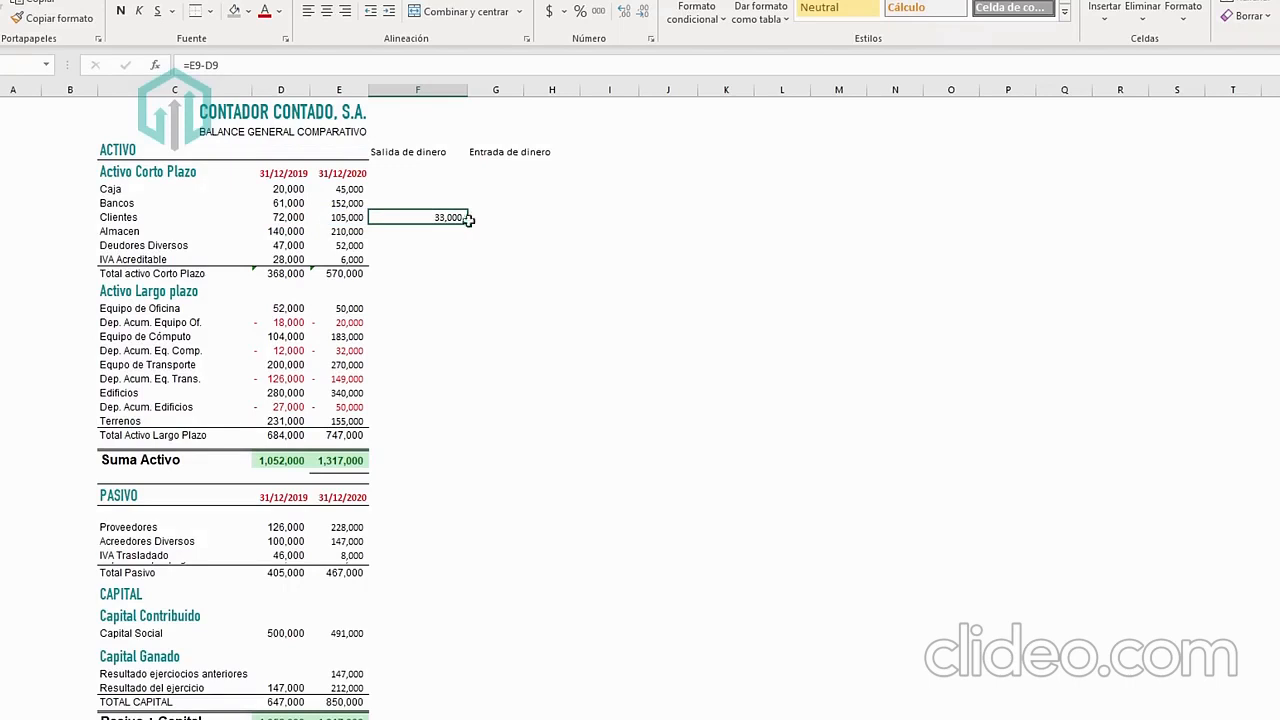
click(360, 191)
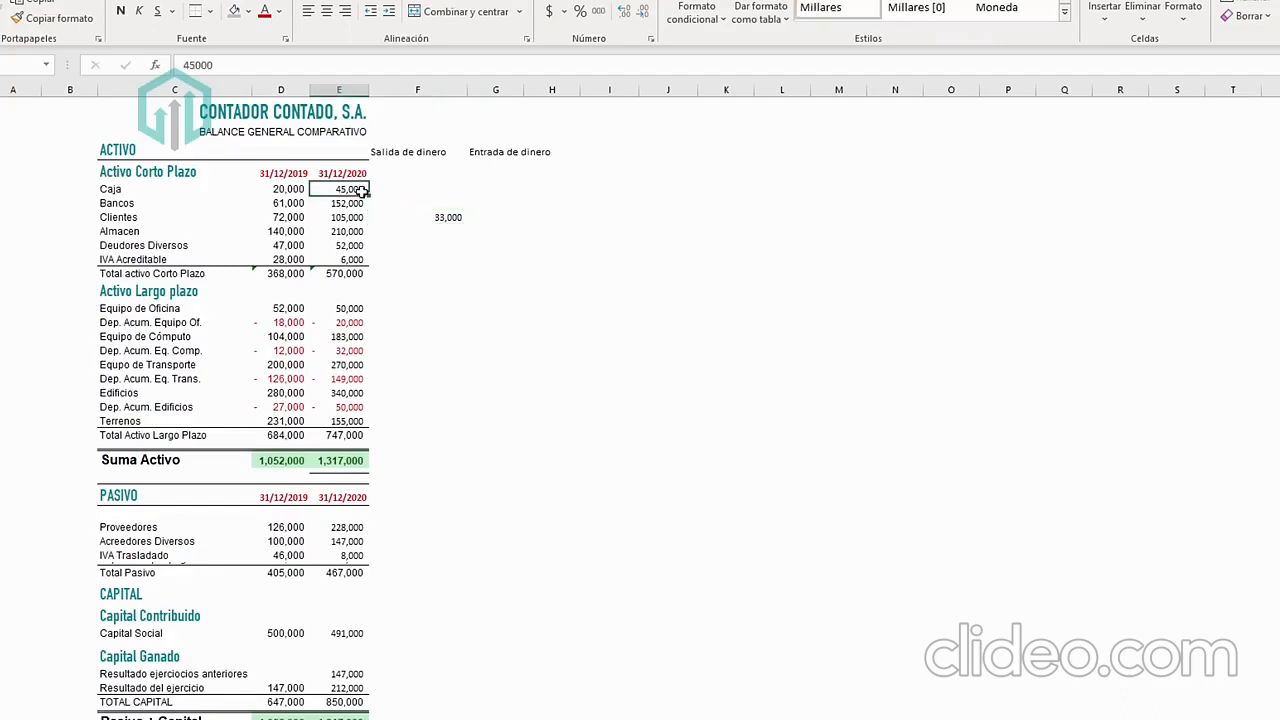
click(348, 203)
click(350, 217)
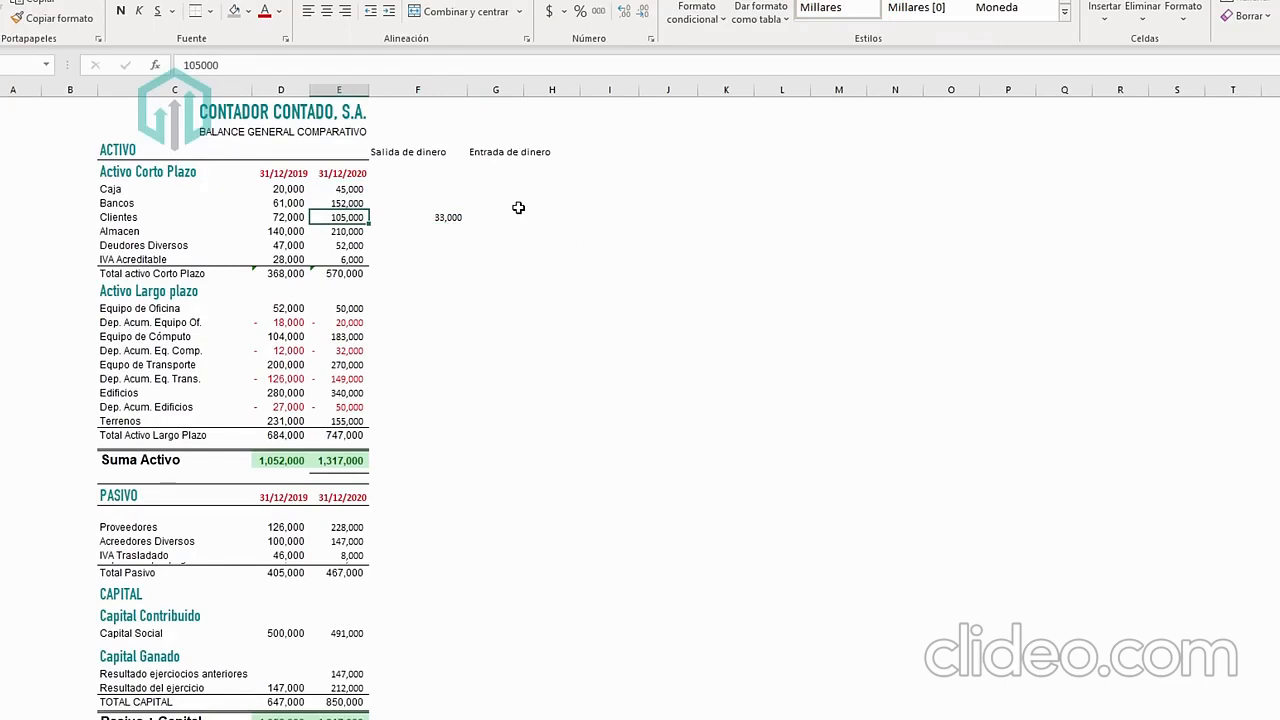
Copy the Clientes outflow formula from F9 to the Almacen row in F10 and check it against both years' Almacen balances.
key(Right)
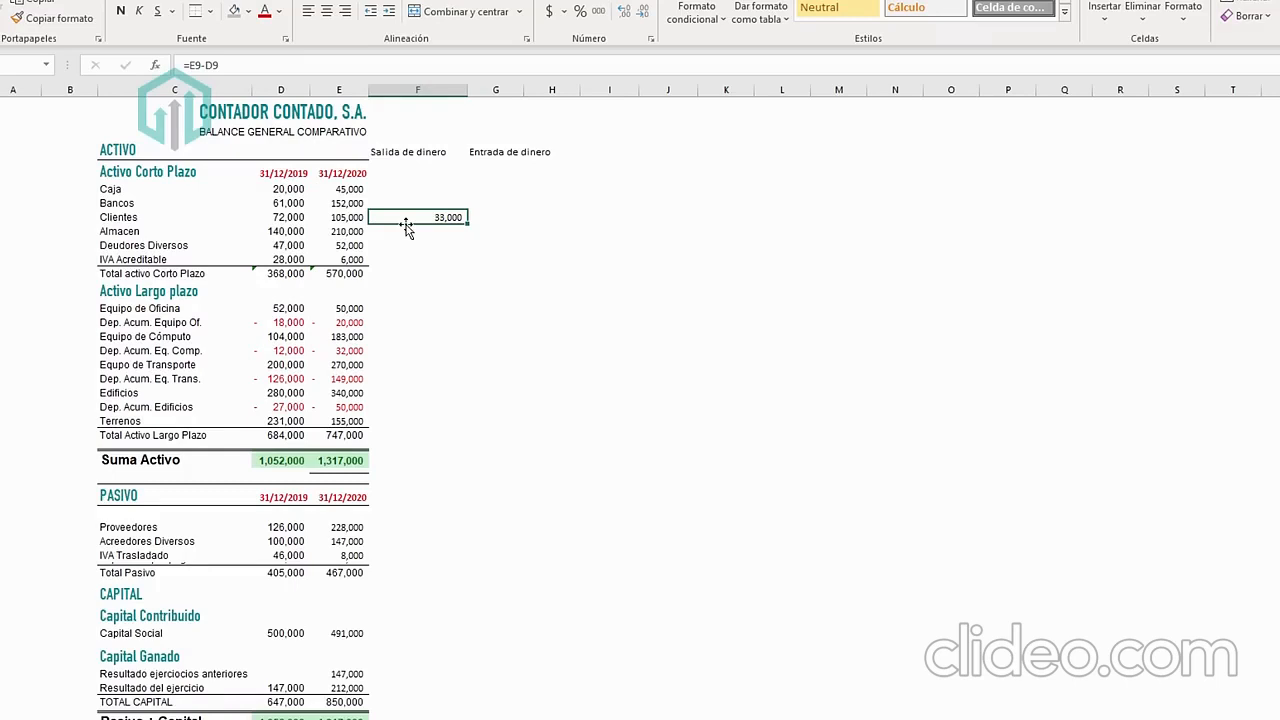
click(356, 200)
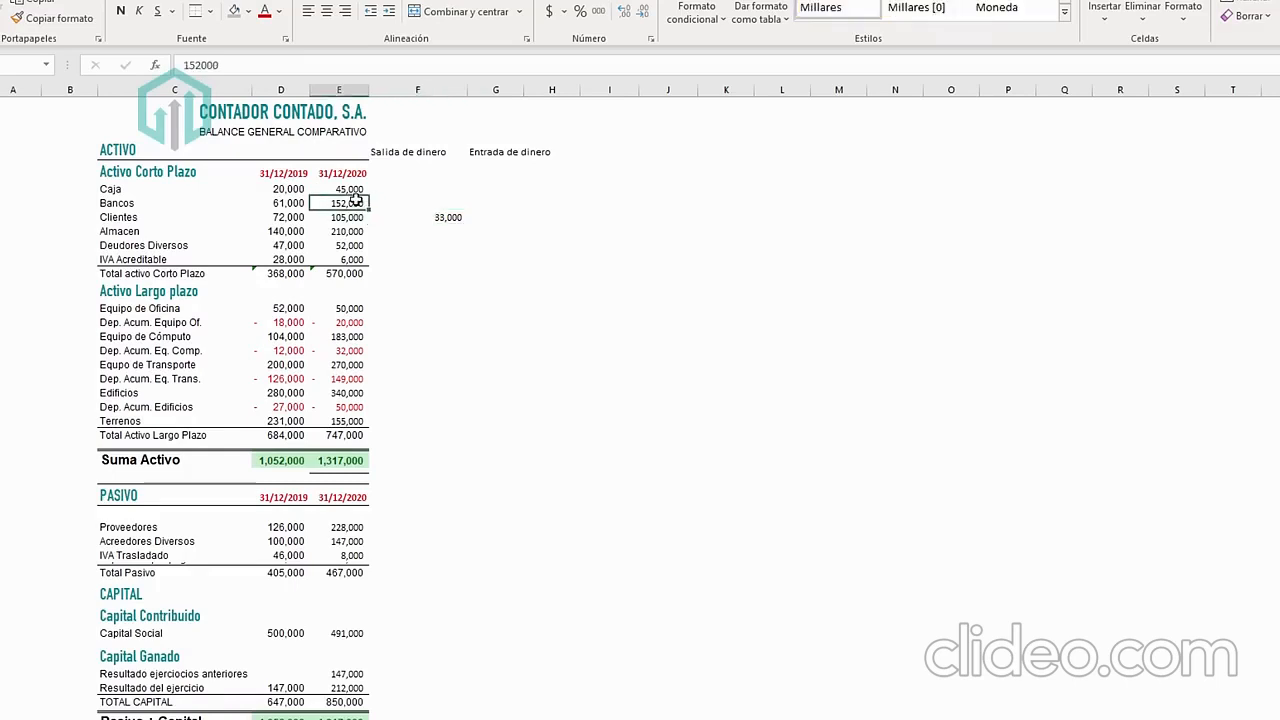
click(352, 189)
click(413, 230)
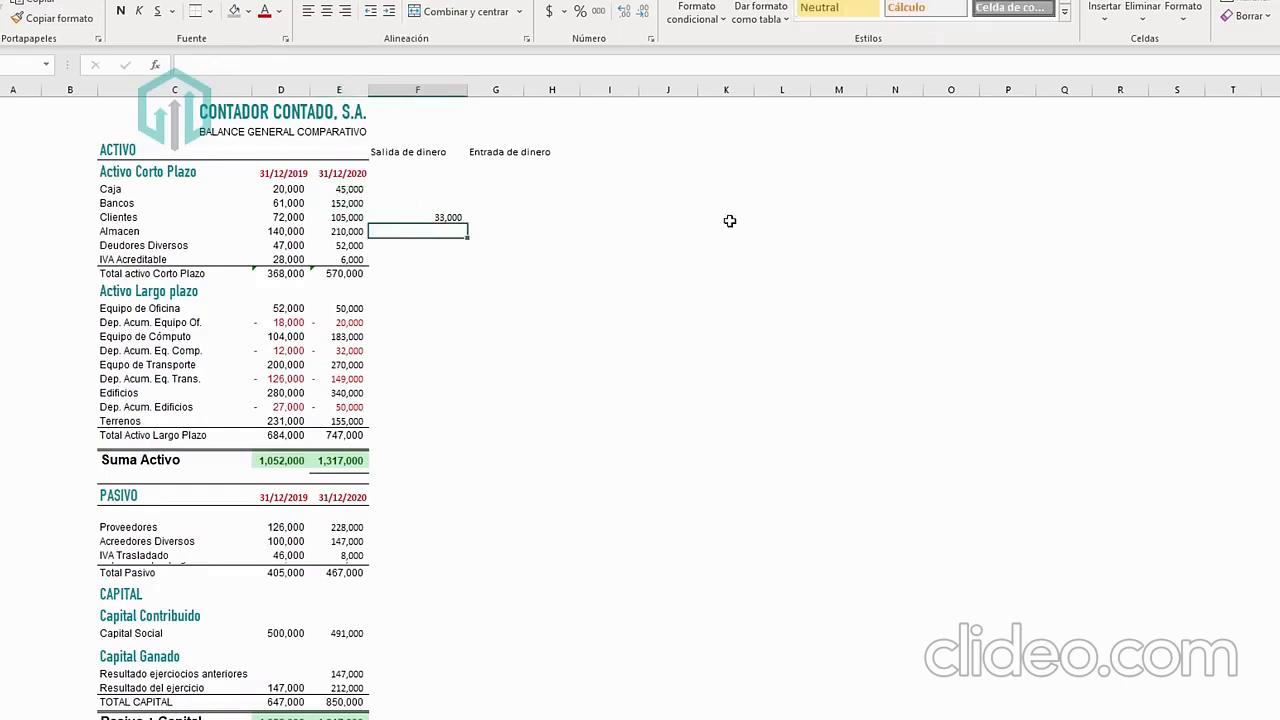
click(449, 217)
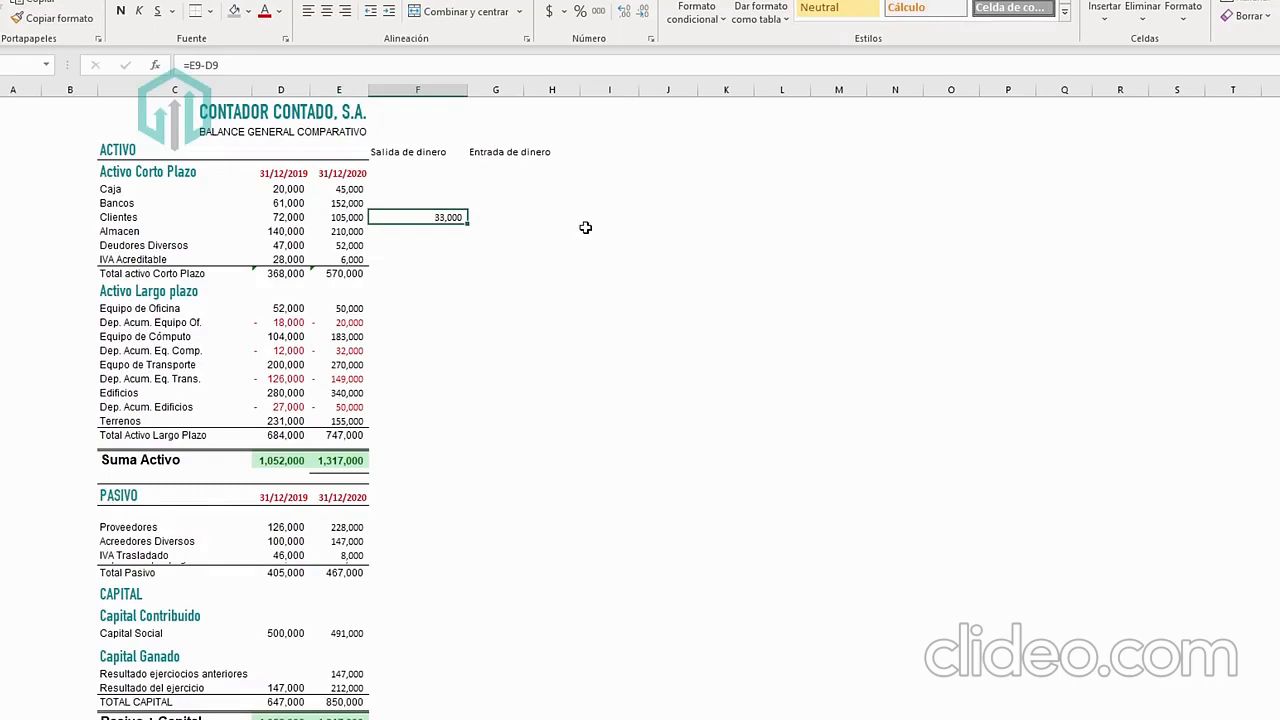
key(ctrl+c)
key(Down)
key(ctrl+v)
key(Escape)
click(295, 231)
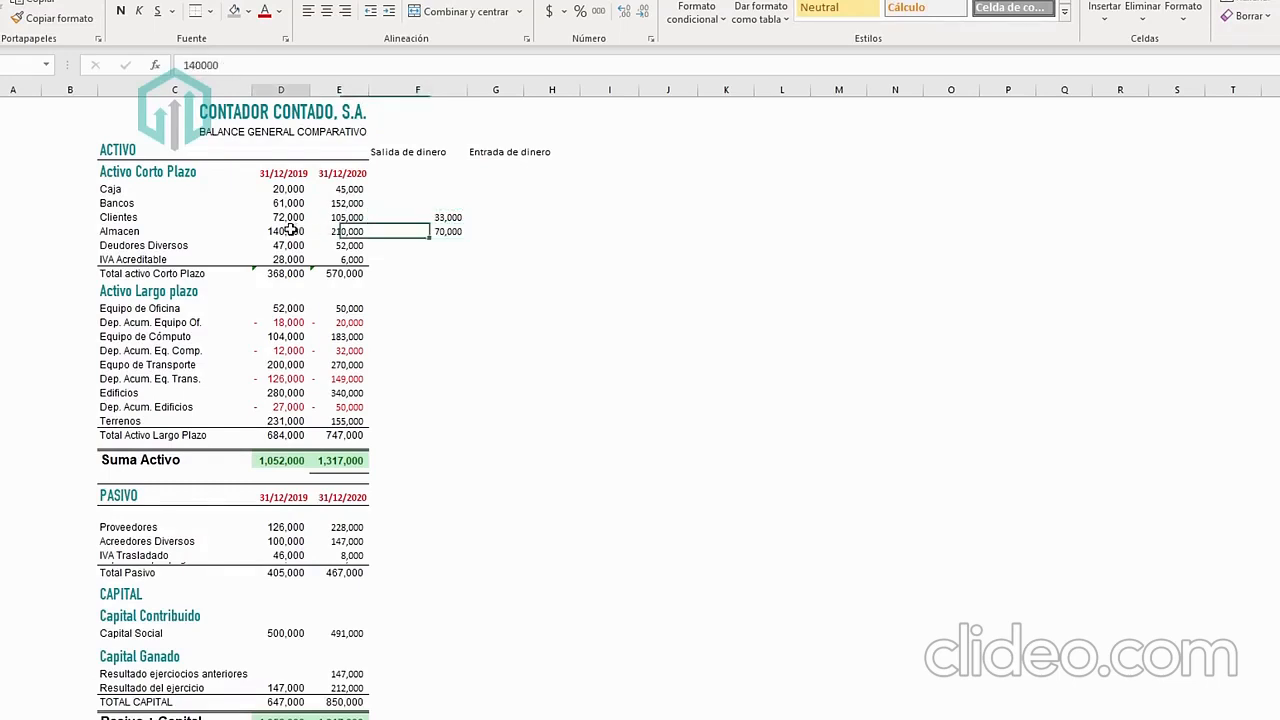
click(346, 230)
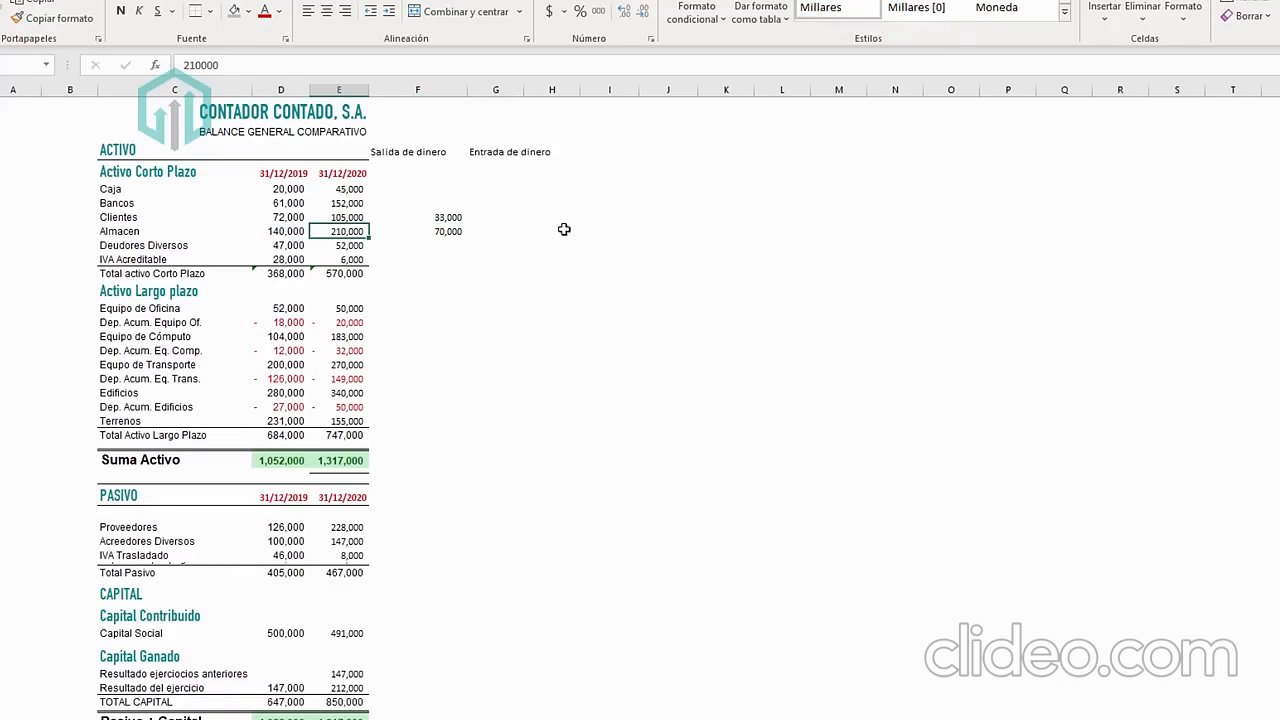
Rename the Almacen account label as "Almacen o Inventarios".
click(132, 231)
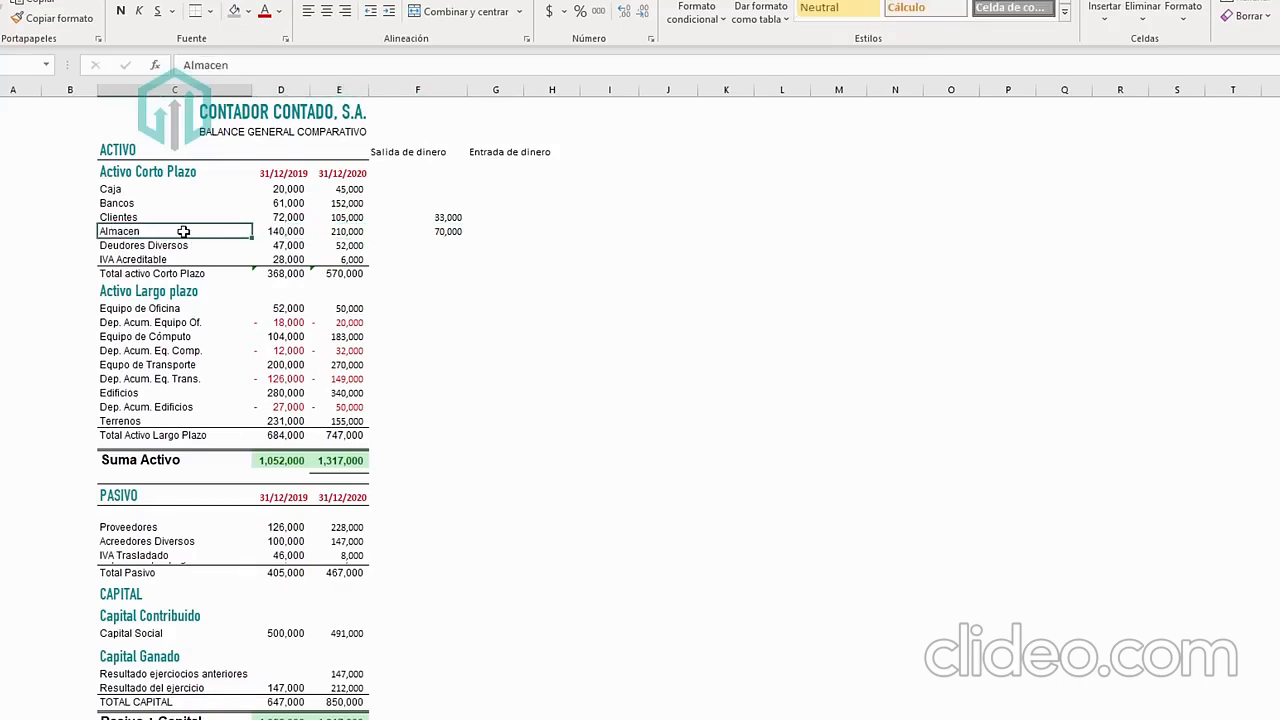
click(255, 64)
text(o)
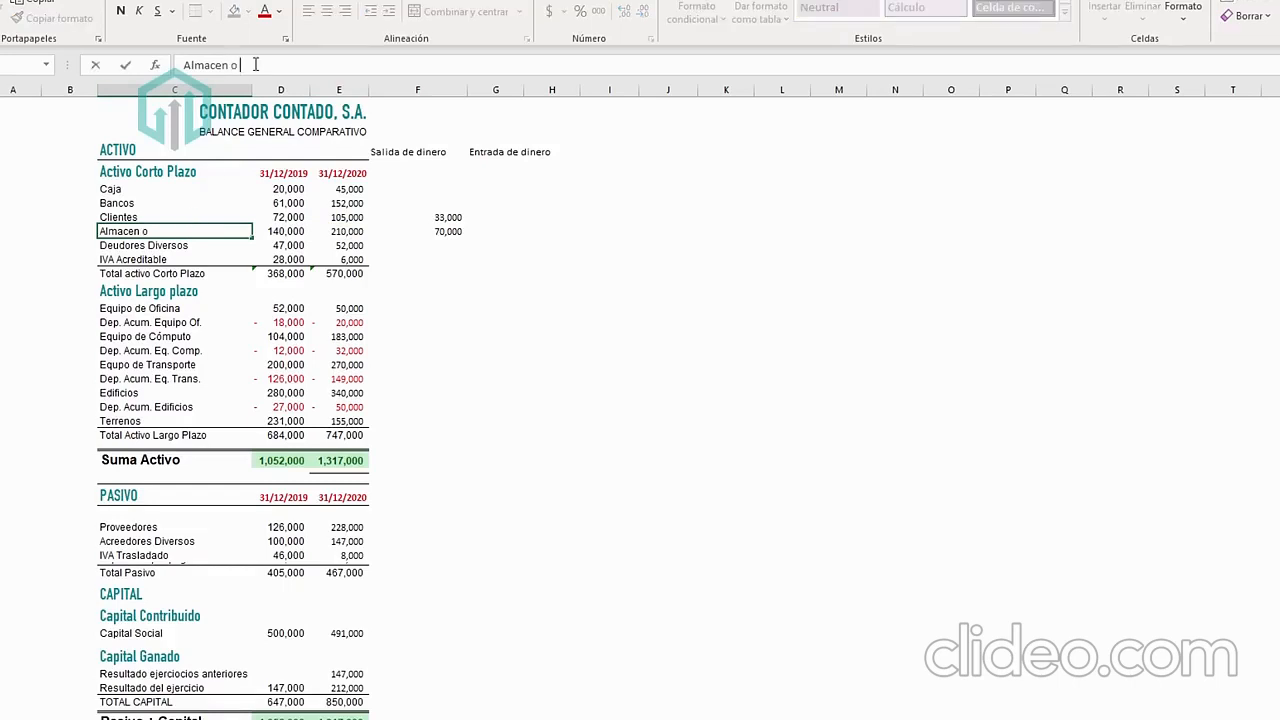
text( Inventarios)
key(Return)
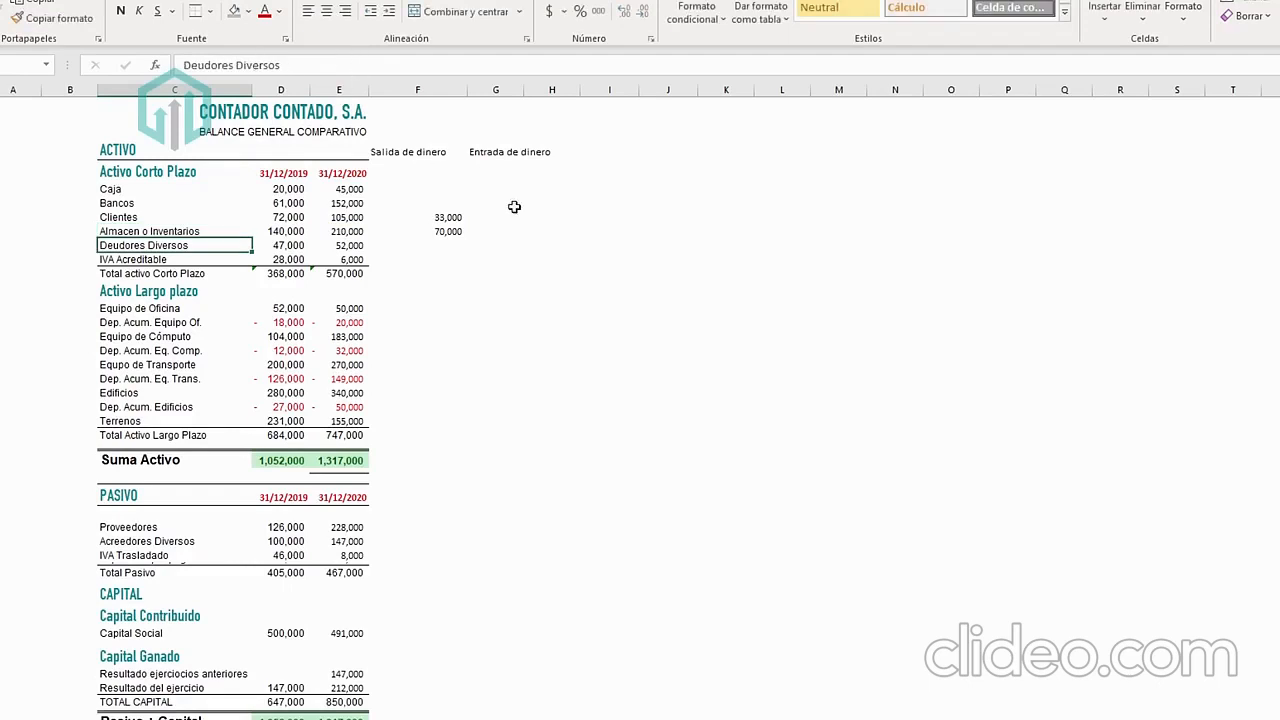
Copy the Almacen o Inventarios outflow formula from F10 to the Deudores Diversos row in F11.
click(448, 232)
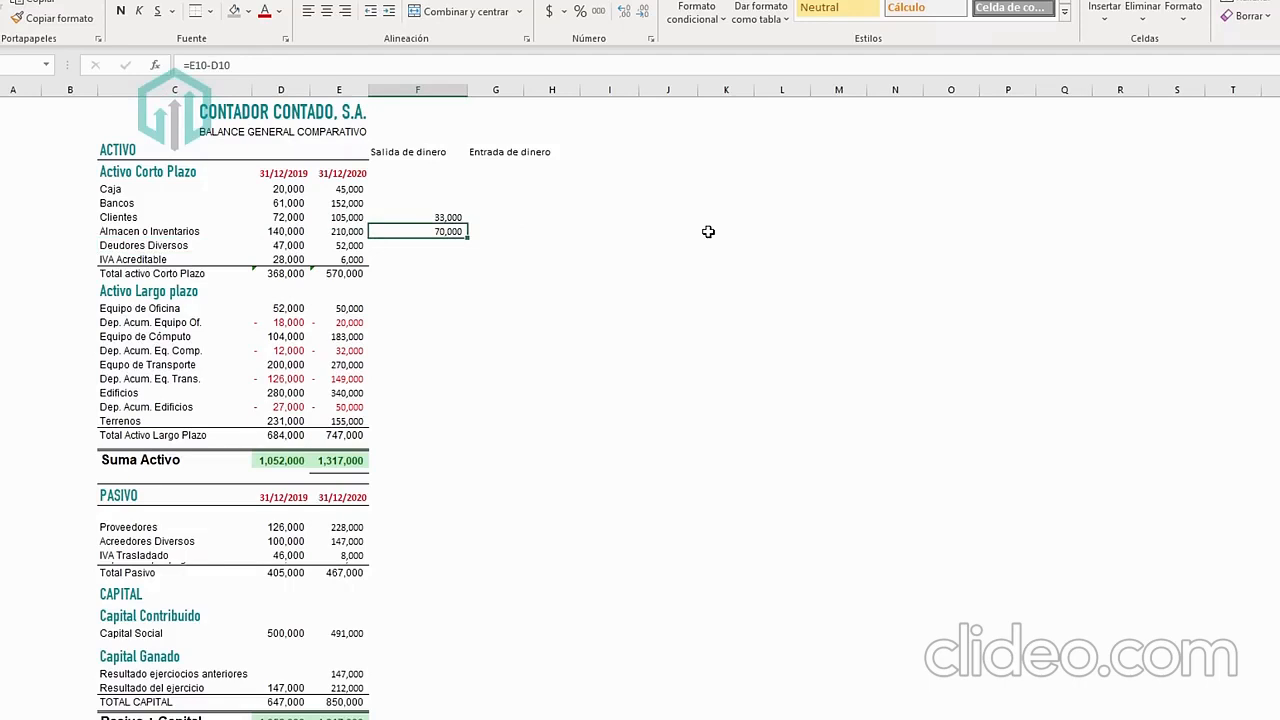
key(Down)
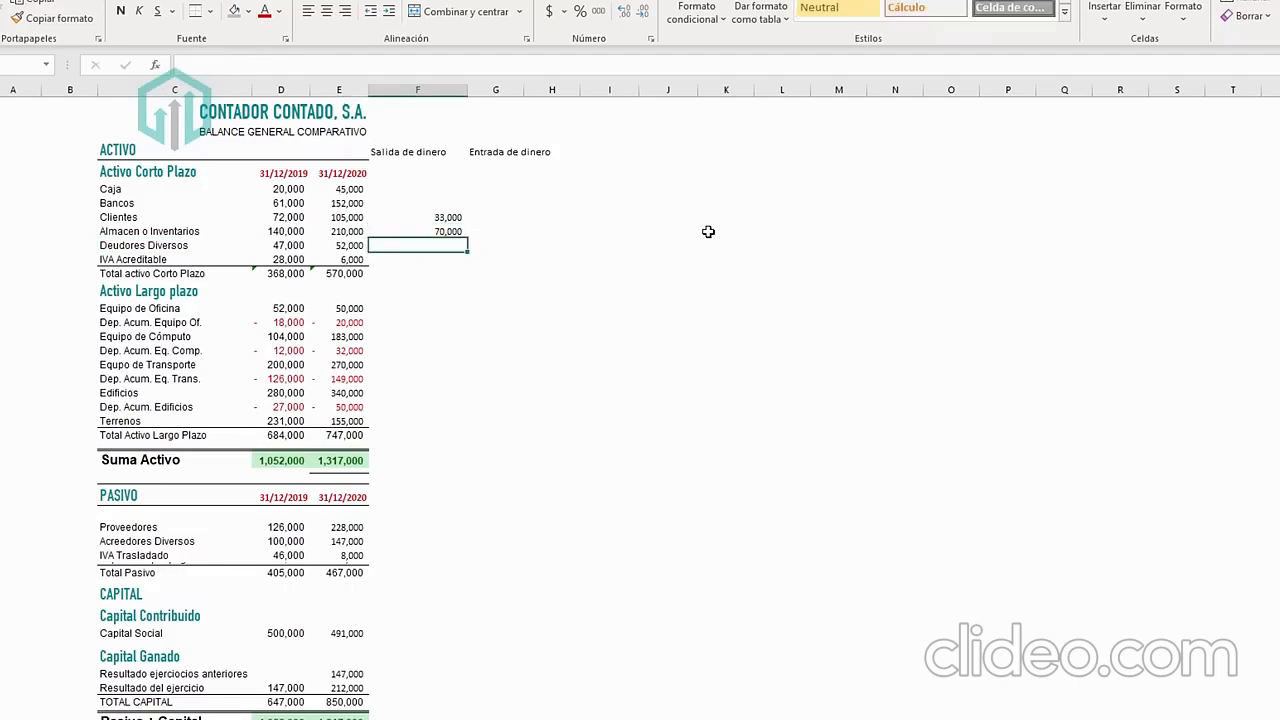
key(Up)
key(ctrl+c)
key(Down)
key(ctrl+v)
key(Escape)
key(Left)
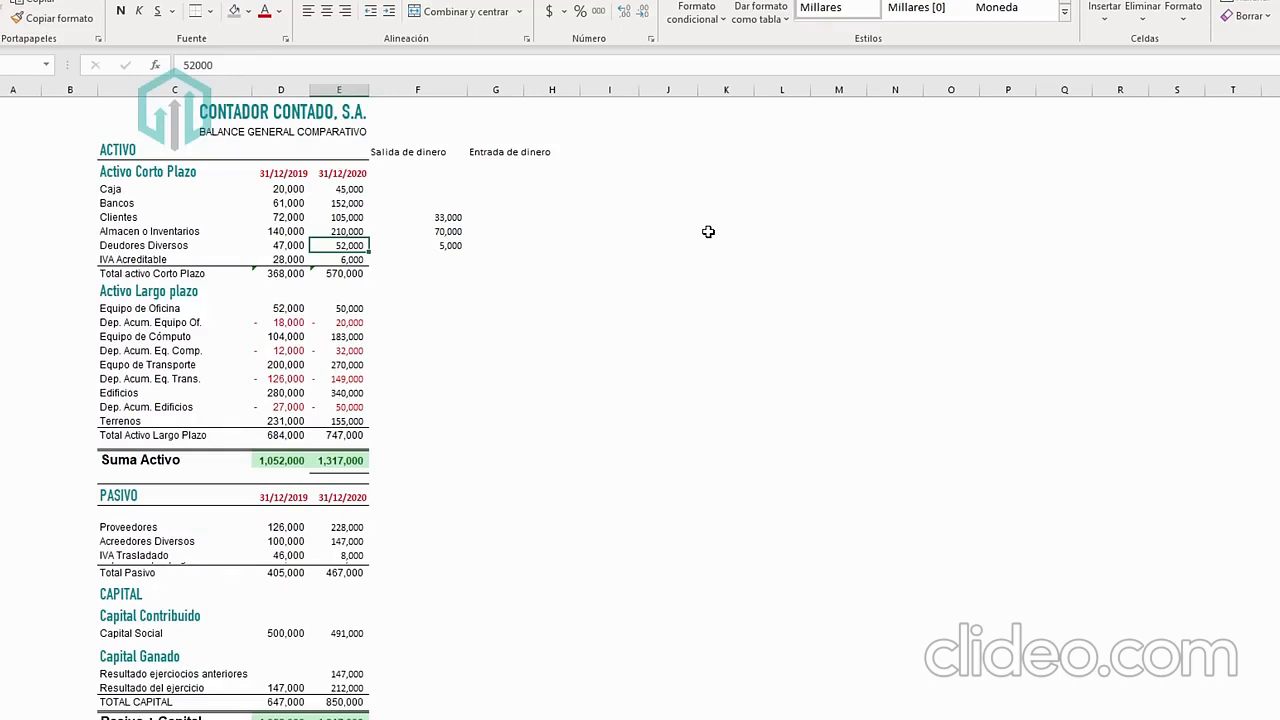
Review the 2020 balances and the Salida de dinero amounts of Clientes, Almacen o Inventarios and Deudores Diversos.
key(Up)
key(Up)
key(Up)
key(Down)
key(Down)
key(Down)
key(Right)
key(Right)
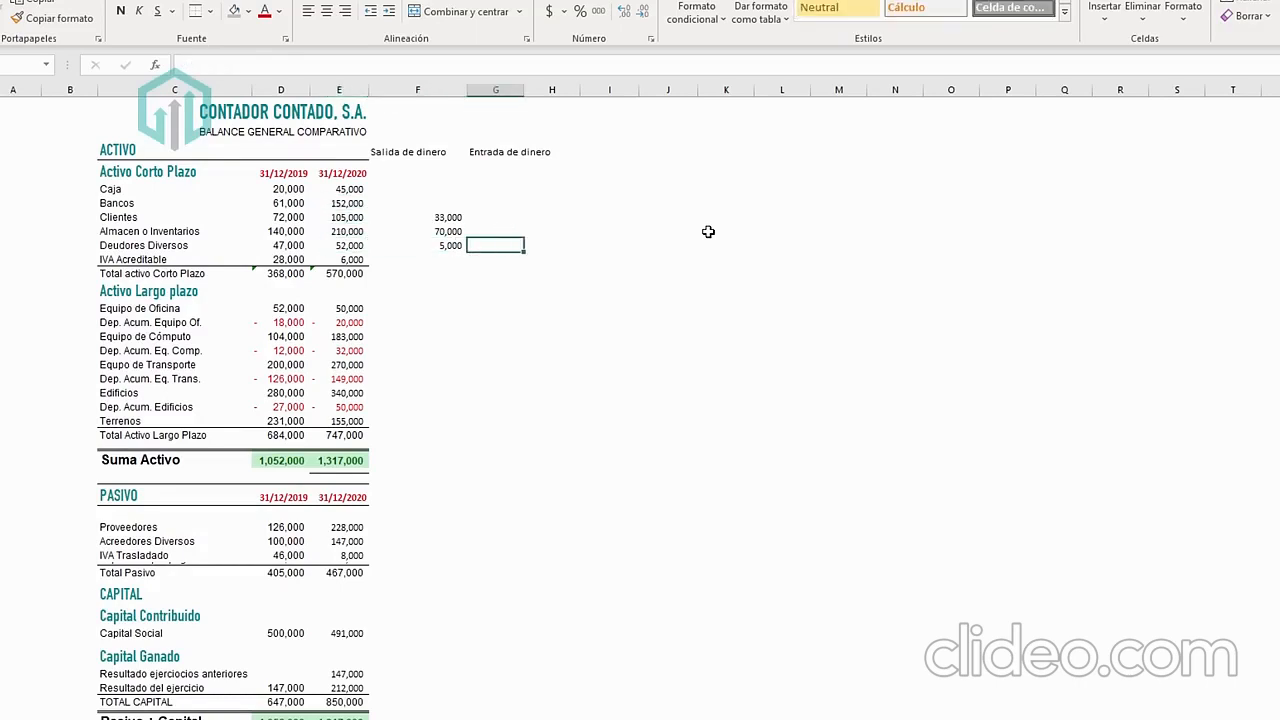
key(Left)
key(Up)
key(Up)
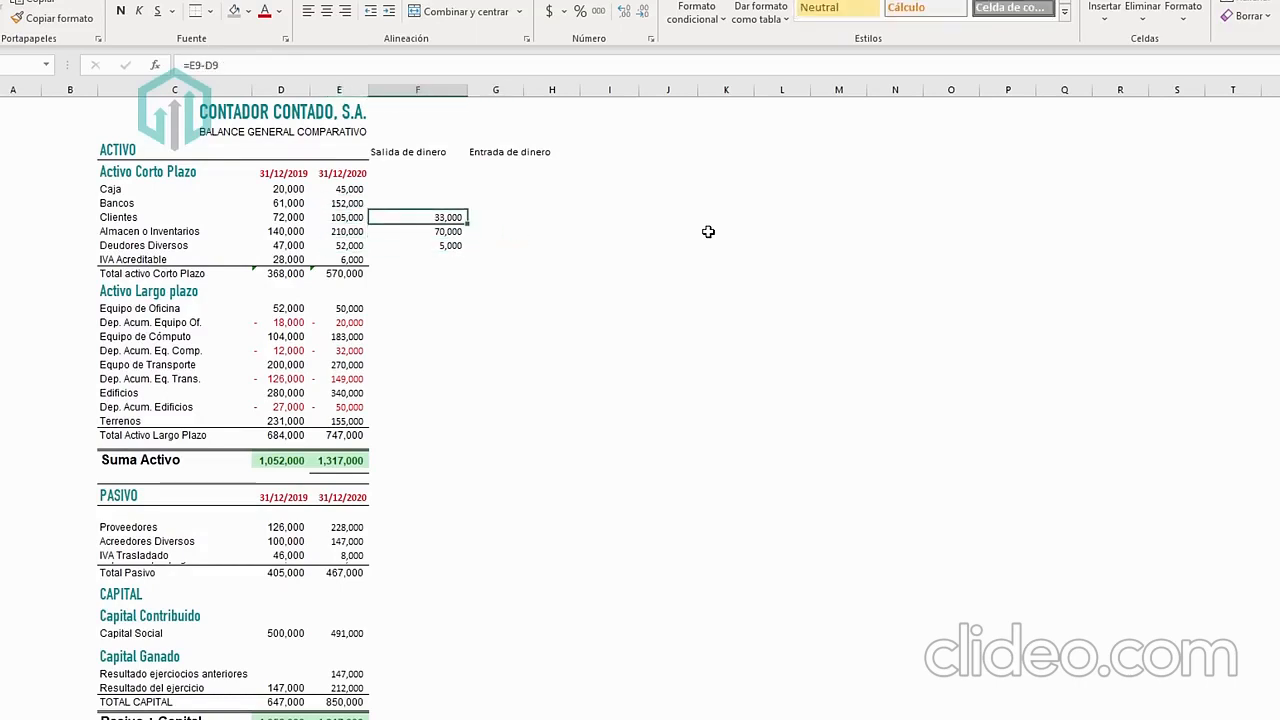
key(Down)
key(Down)
key(Up)
key(Up)
key(Right)
key(Left)
key(Down)
key(Down)
key(Down)
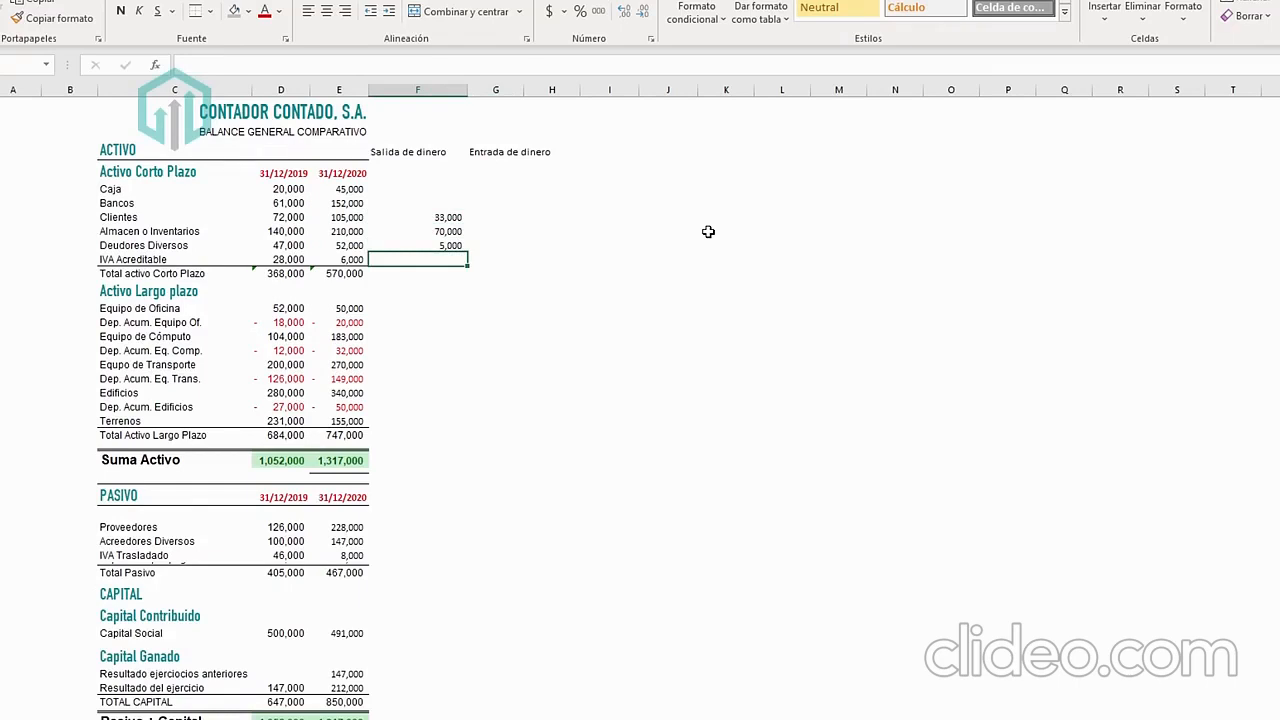
Try to fill the IVA Acreditable inflow in G12 by copying the outflow formula from the Deudores Diversos row.
key(Up)
key(Down)
key(Left)
key(Left)
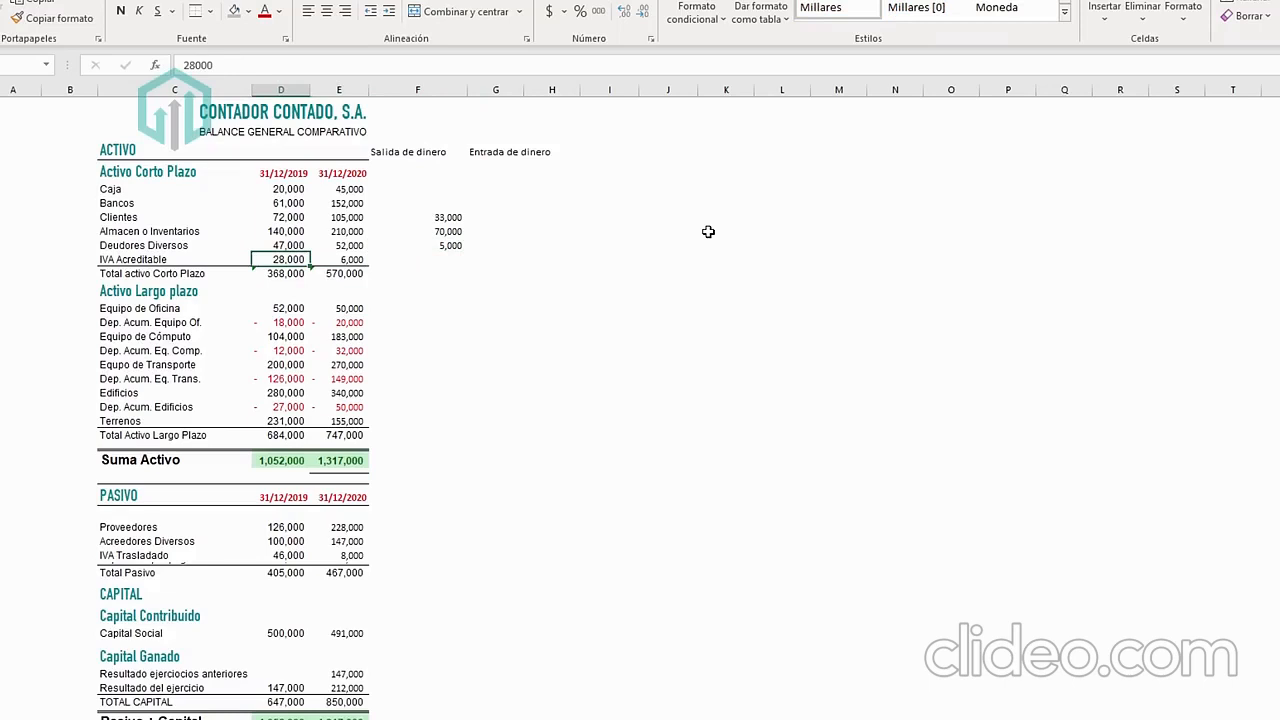
key(Right)
key(Right)
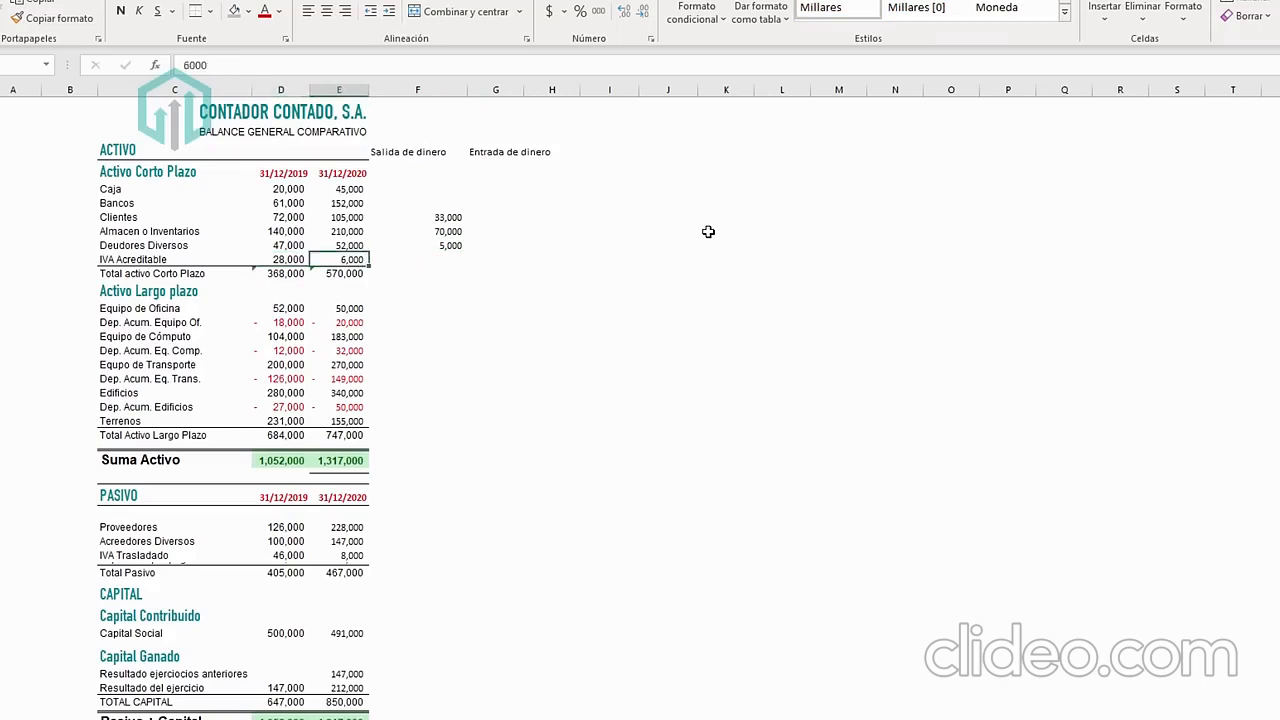
key(Up)
key(ctrl+c)
key(Right)
key(Down)
key(ctrl+v)
key(Escape)
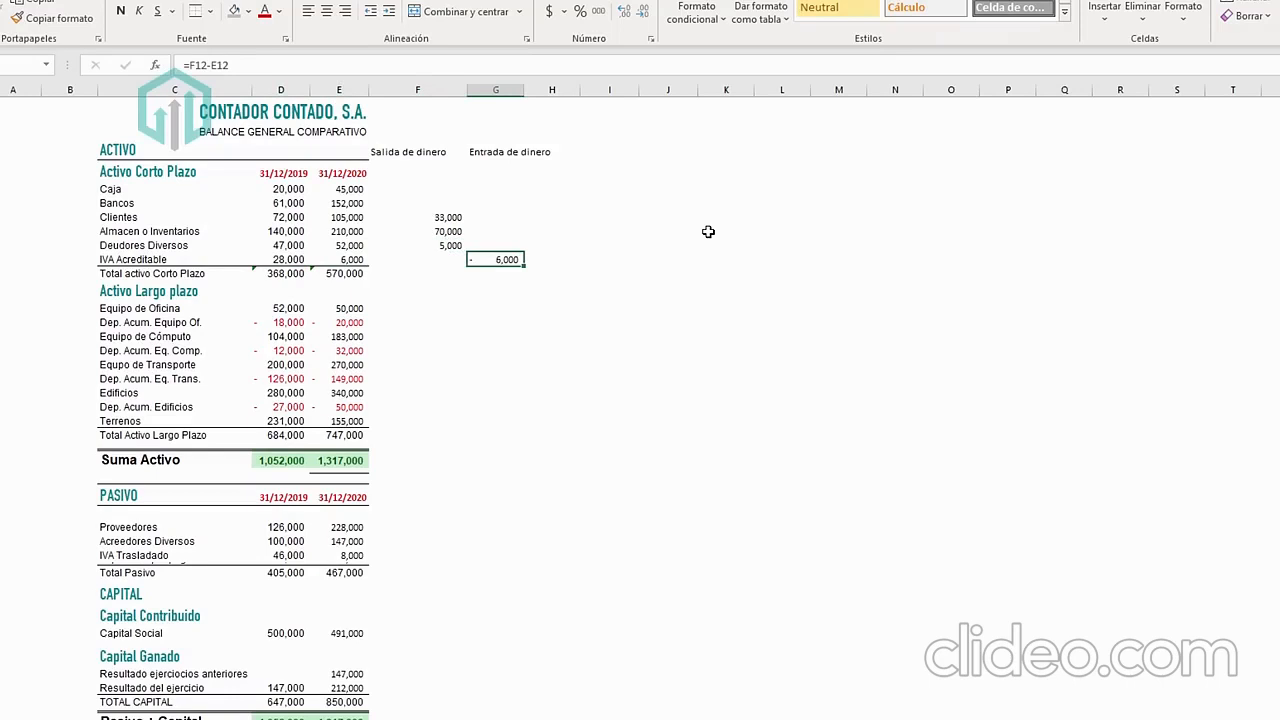
Calculate the IVA Acreditable change under Entrada de dinero in G12 with the formula =D12-E12.
text(=)
key(Left)
key(Left)
key(Left)
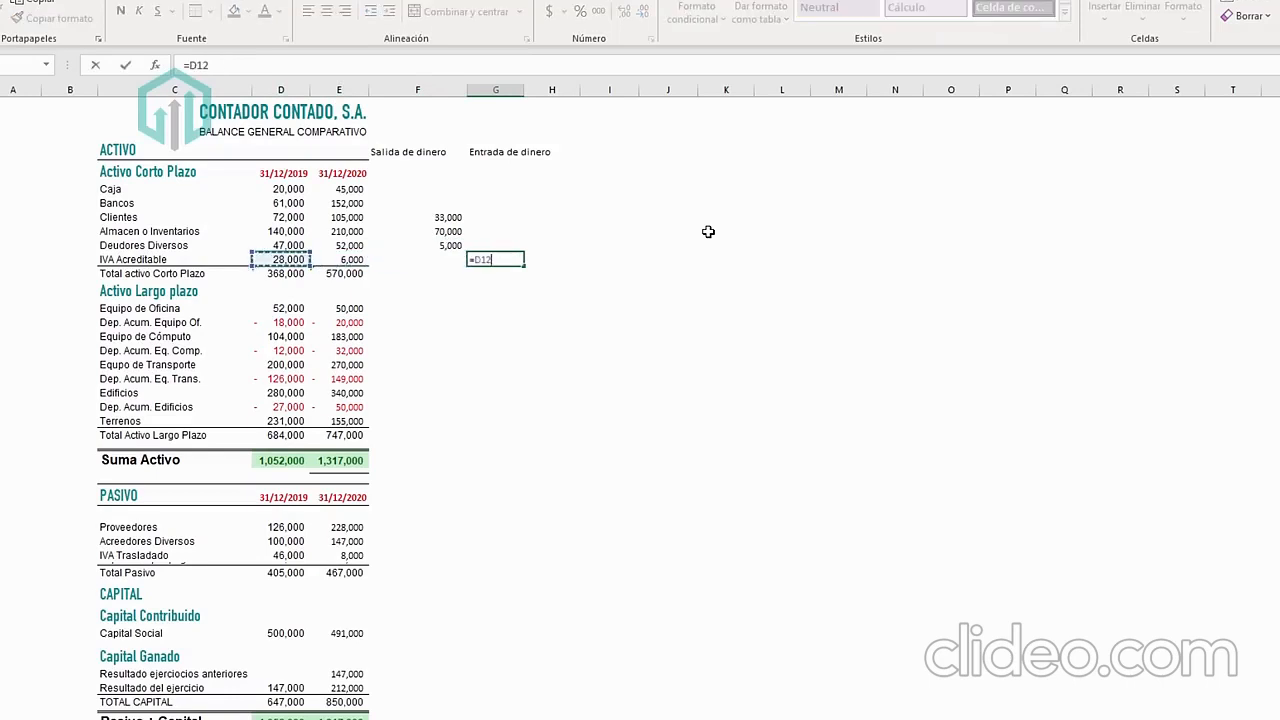
text(-)
key(Left)
key(Left)
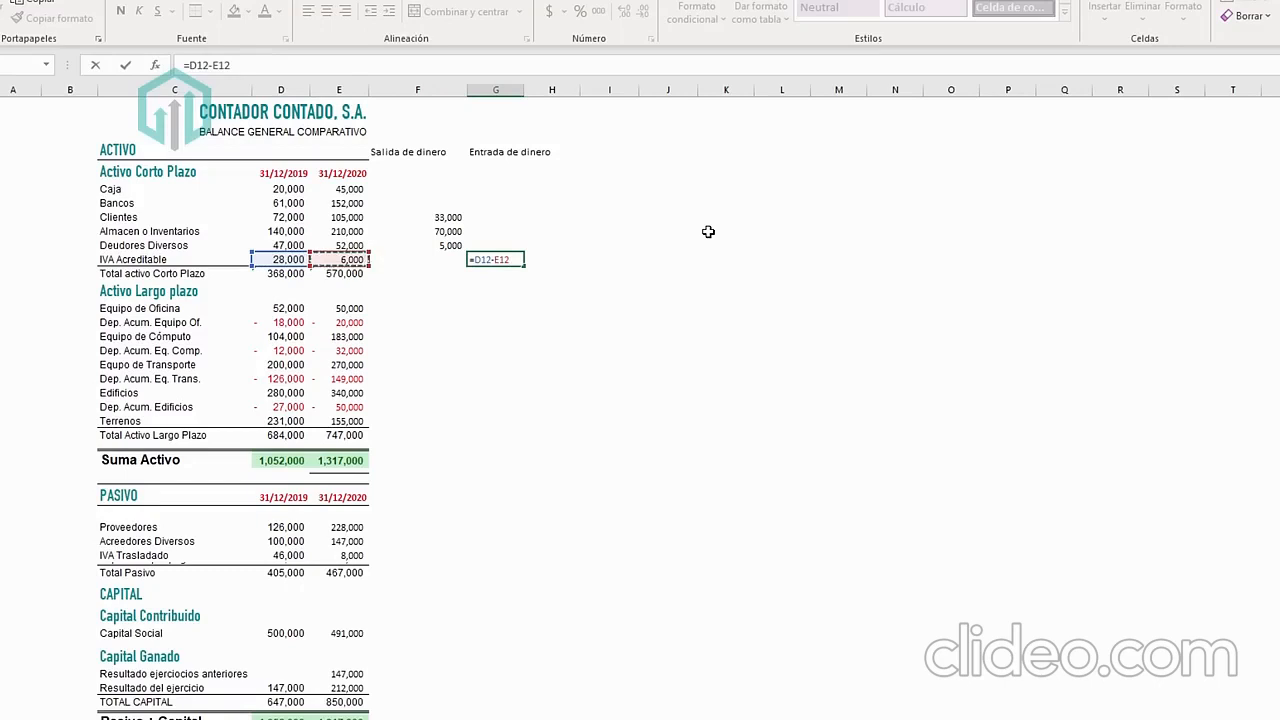
key(Return)
key(Up)
Examine the Activo Largo Plazo accounts, comparing the Equipo de Oficina balance with its accumulated depreciation.
click(450, 308)
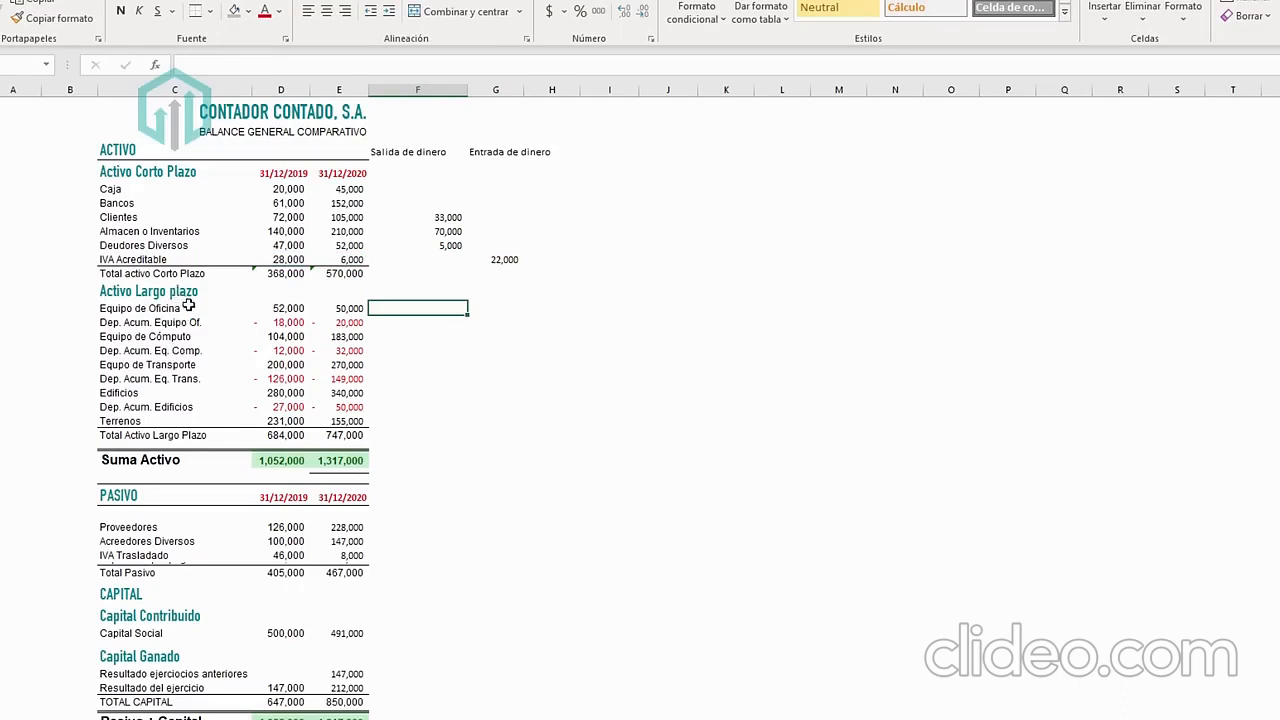
drag(188, 307, 188, 412)
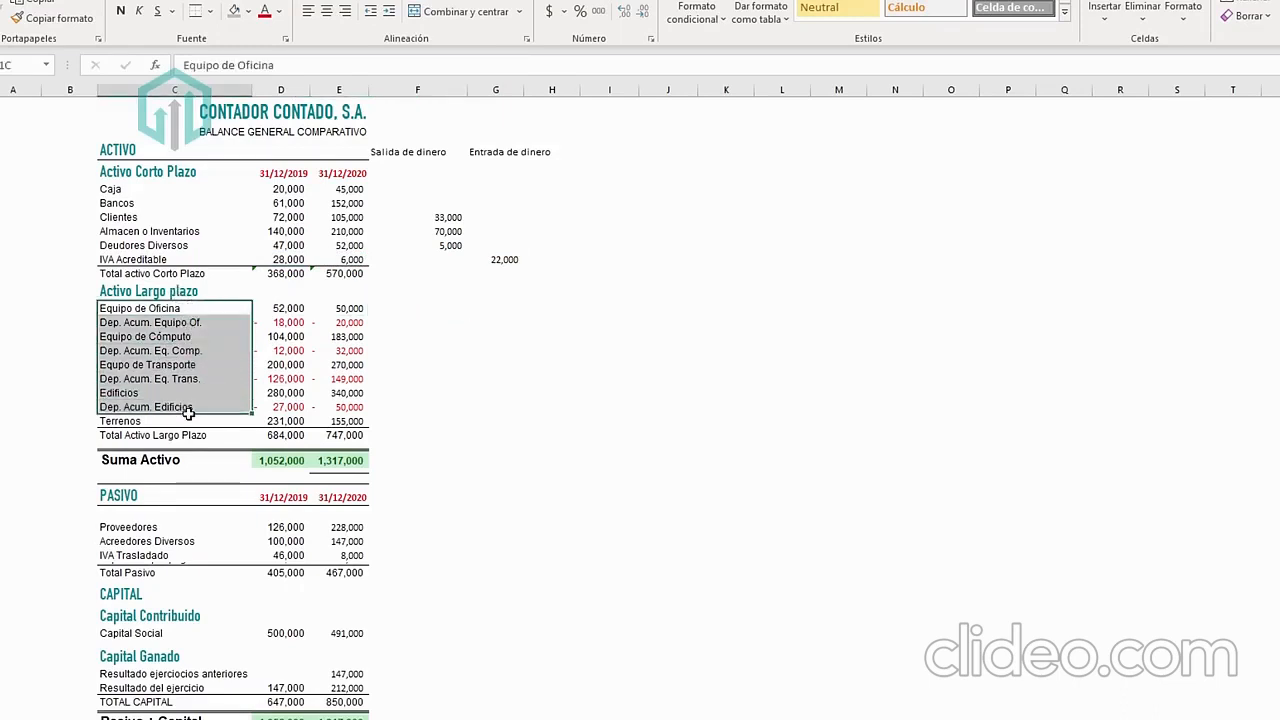
click(447, 306)
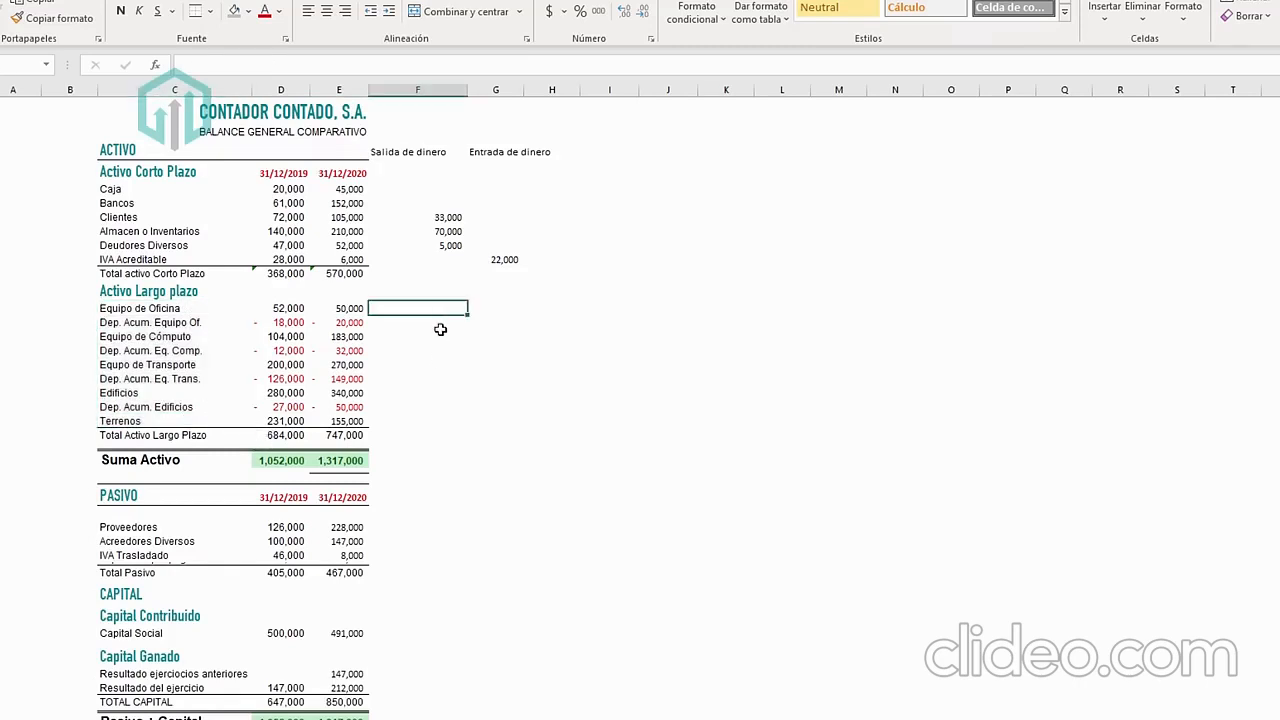
click(288, 321)
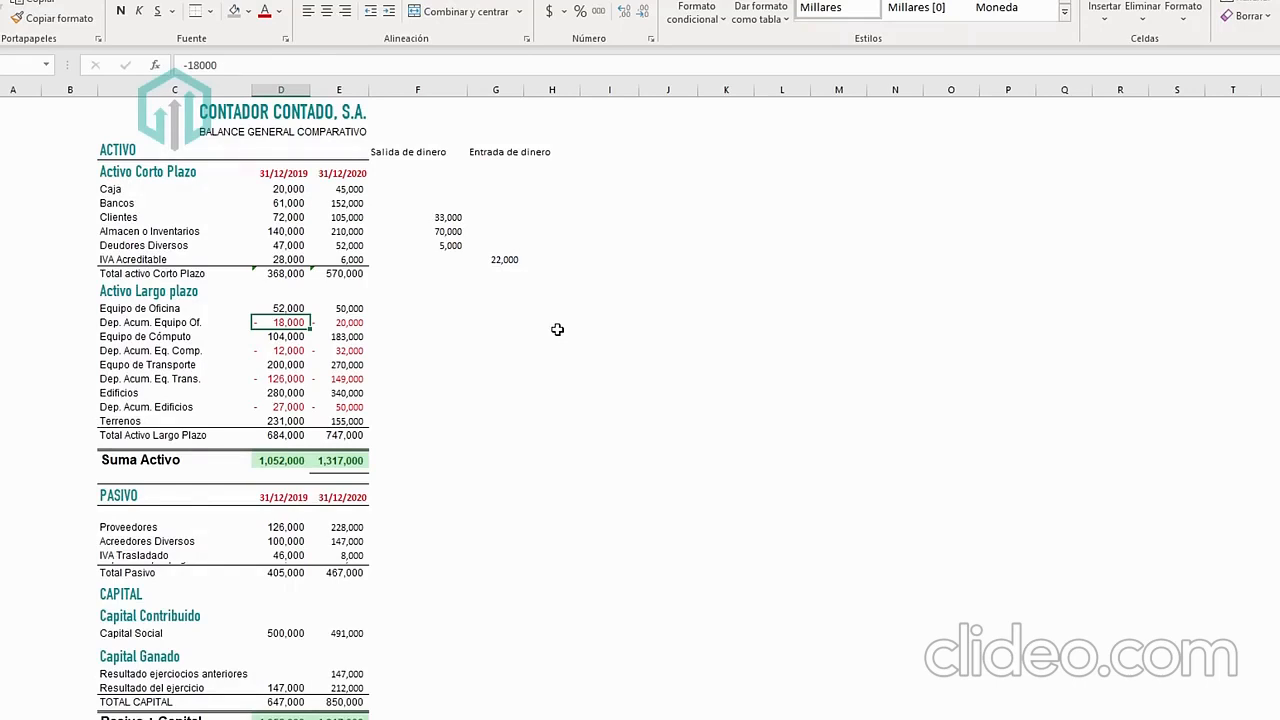
click(224, 323)
click(216, 309)
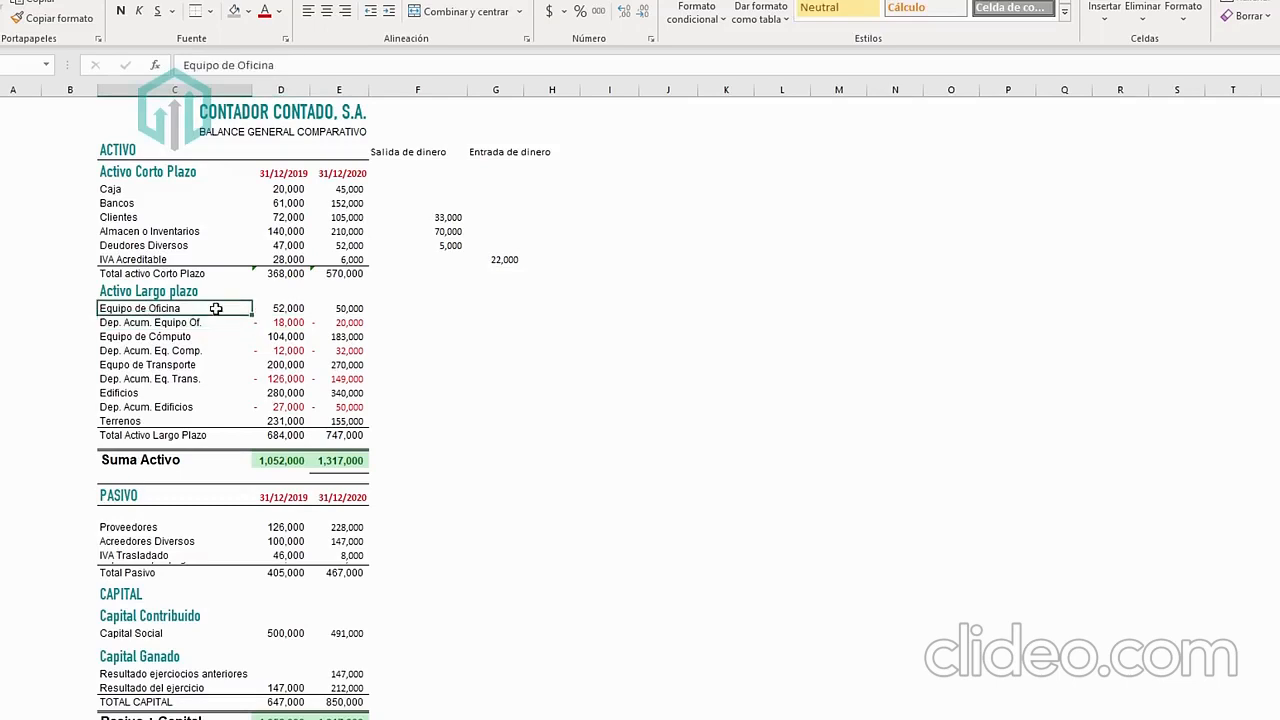
click(268, 308)
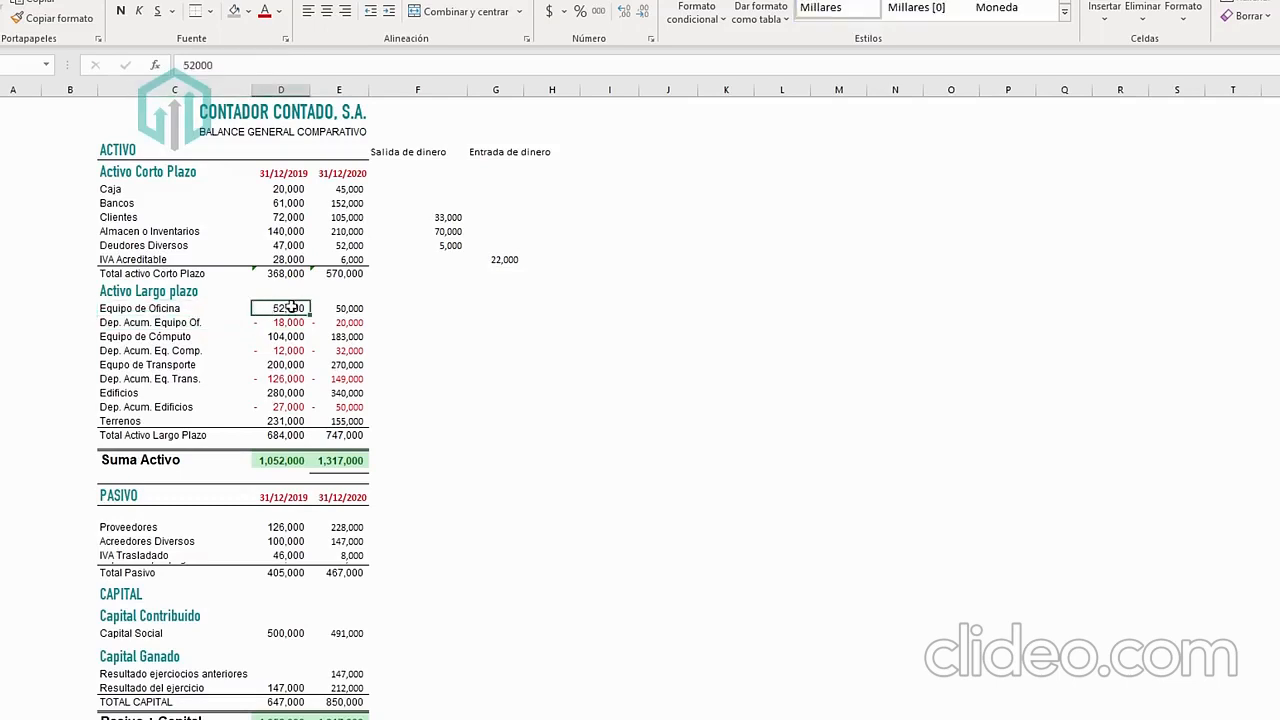
click(272, 322)
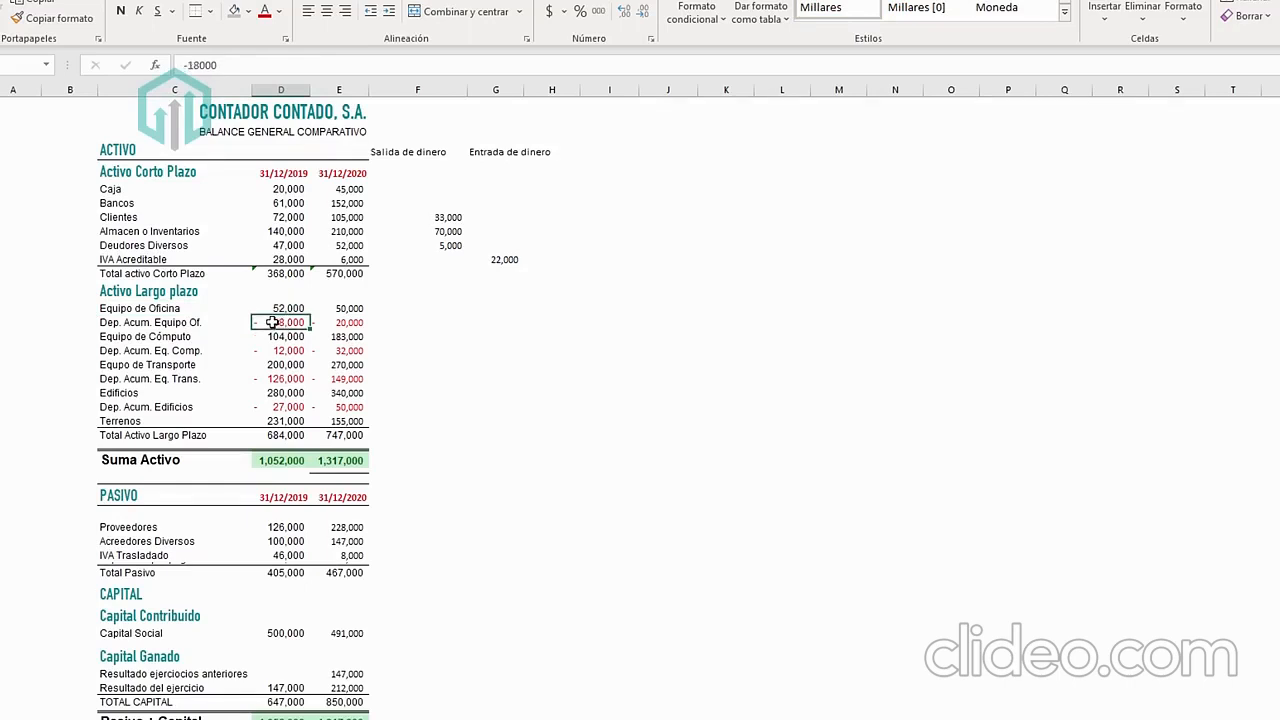
click(185, 322)
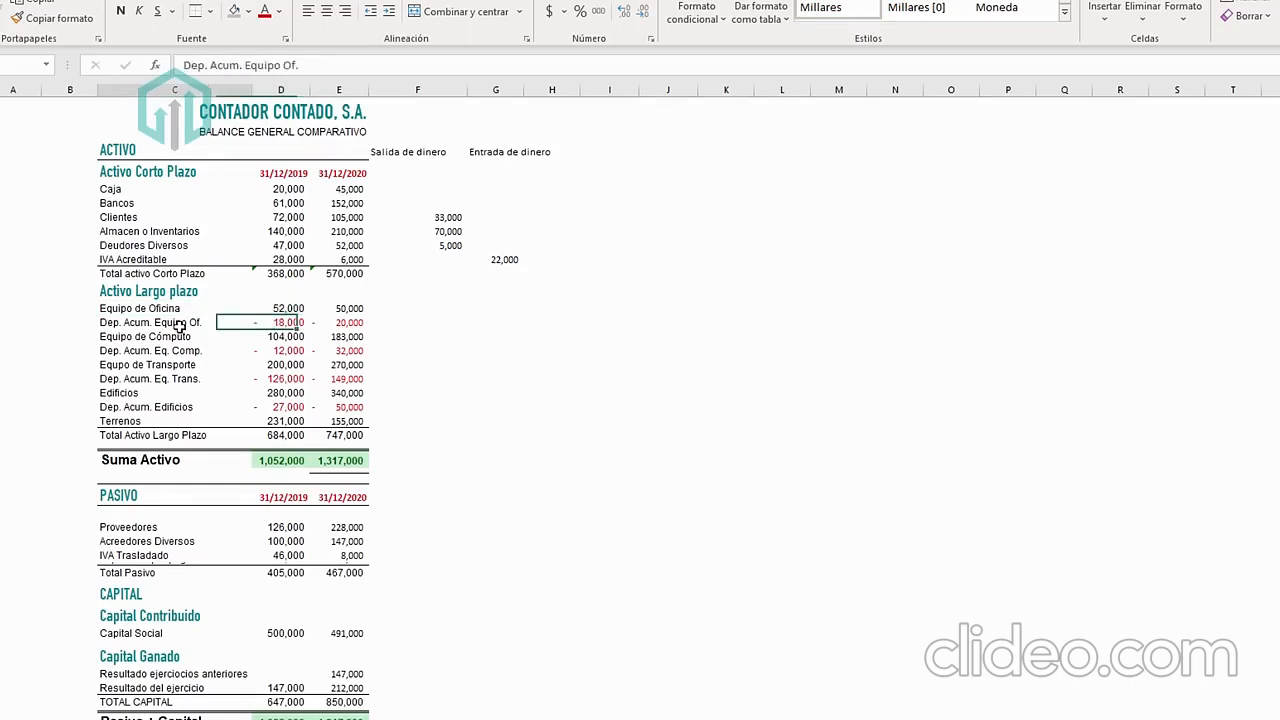
click(282, 322)
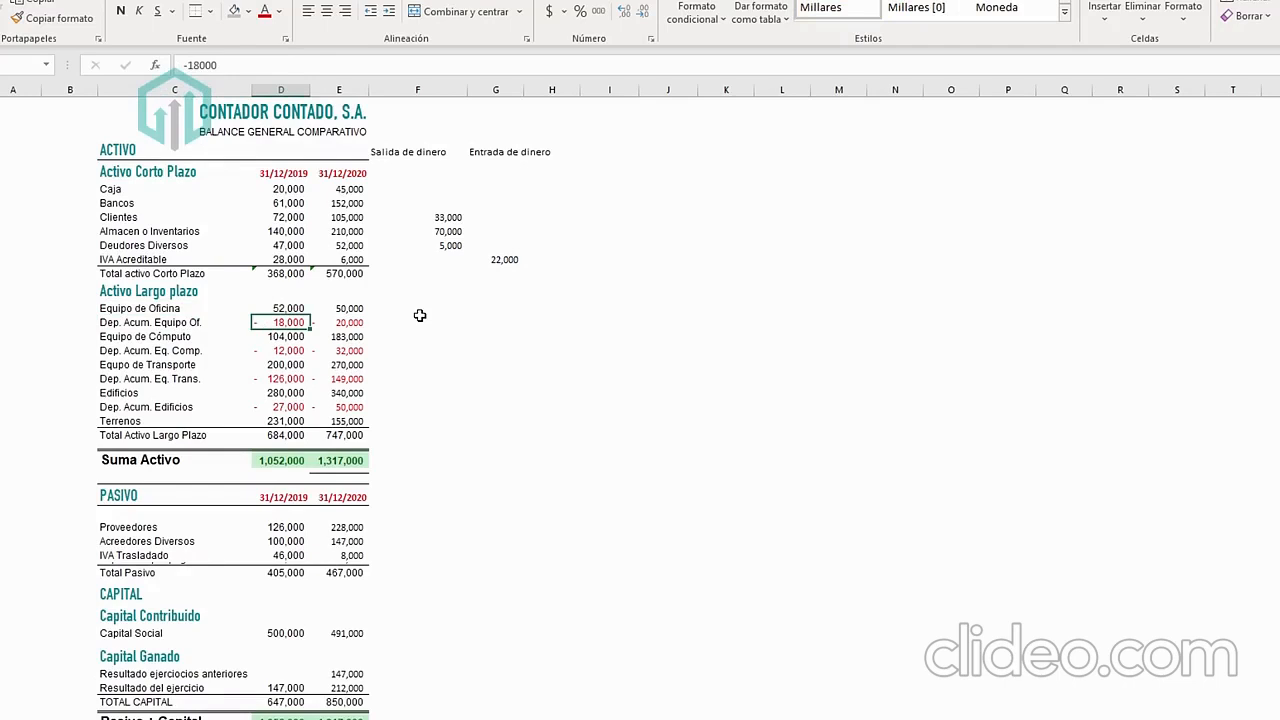
click(285, 310)
click(197, 310)
click(283, 306)
click(286, 321)
click(285, 308)
click(284, 325)
click(510, 322)
click(491, 307)
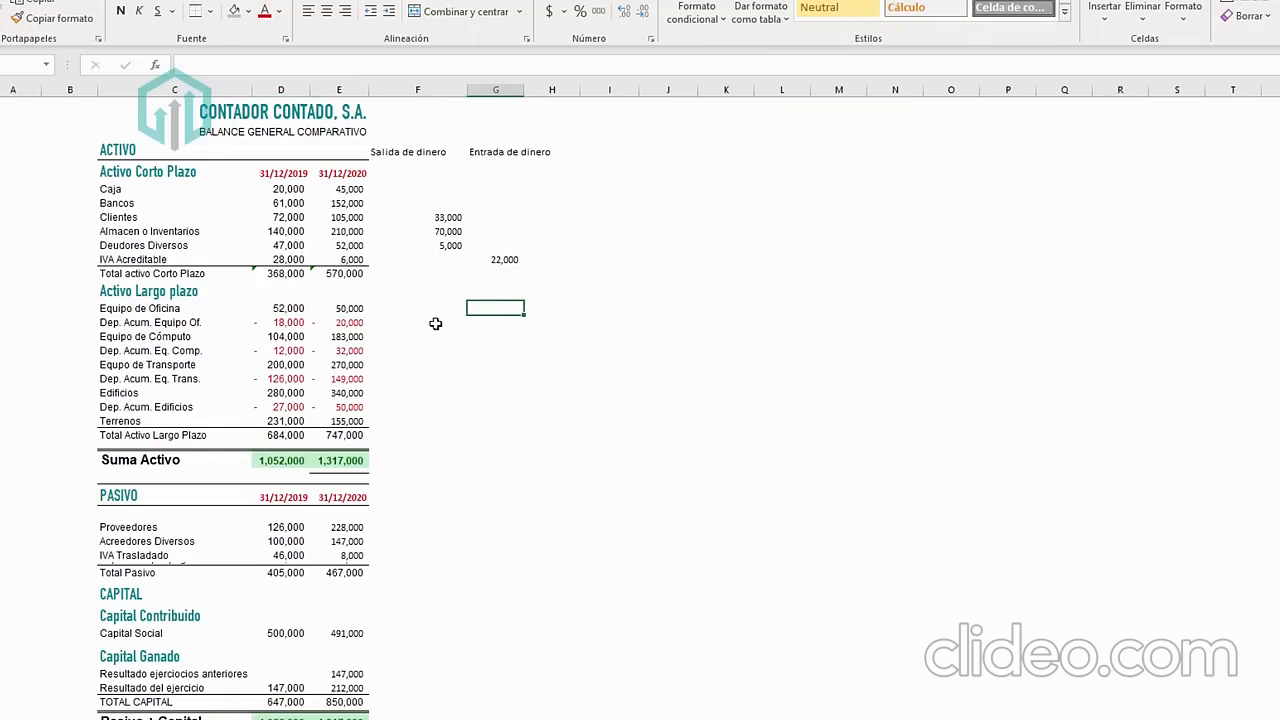
click(364, 323)
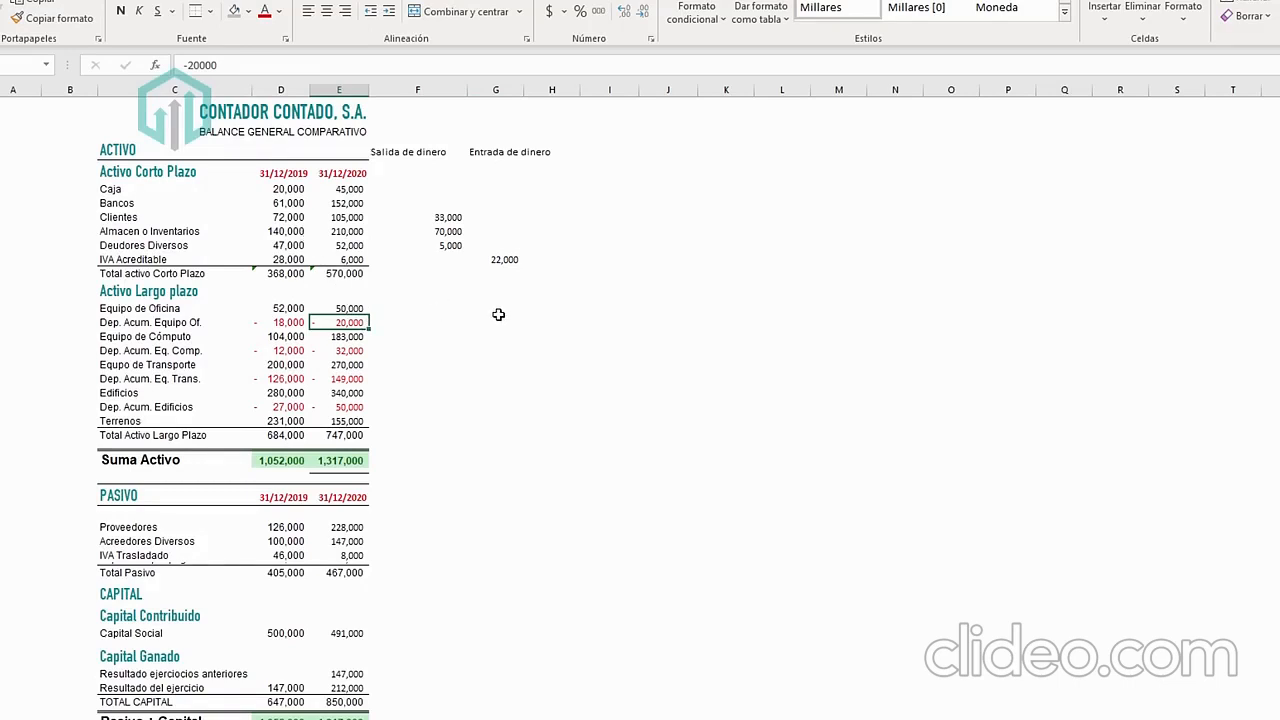
Calculate the Equipo de Oficina change under Entrada de dinero in G16 with the formula =D16-E16.
click(168, 306)
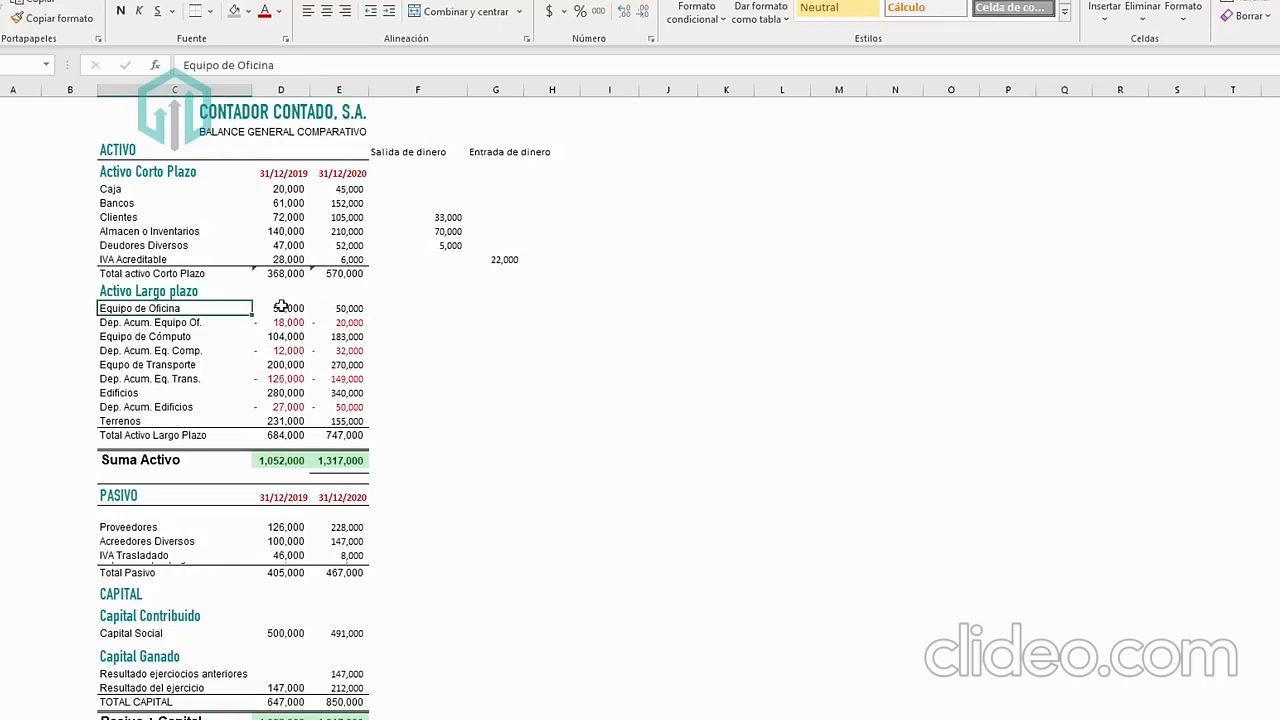
click(340, 308)
click(419, 309)
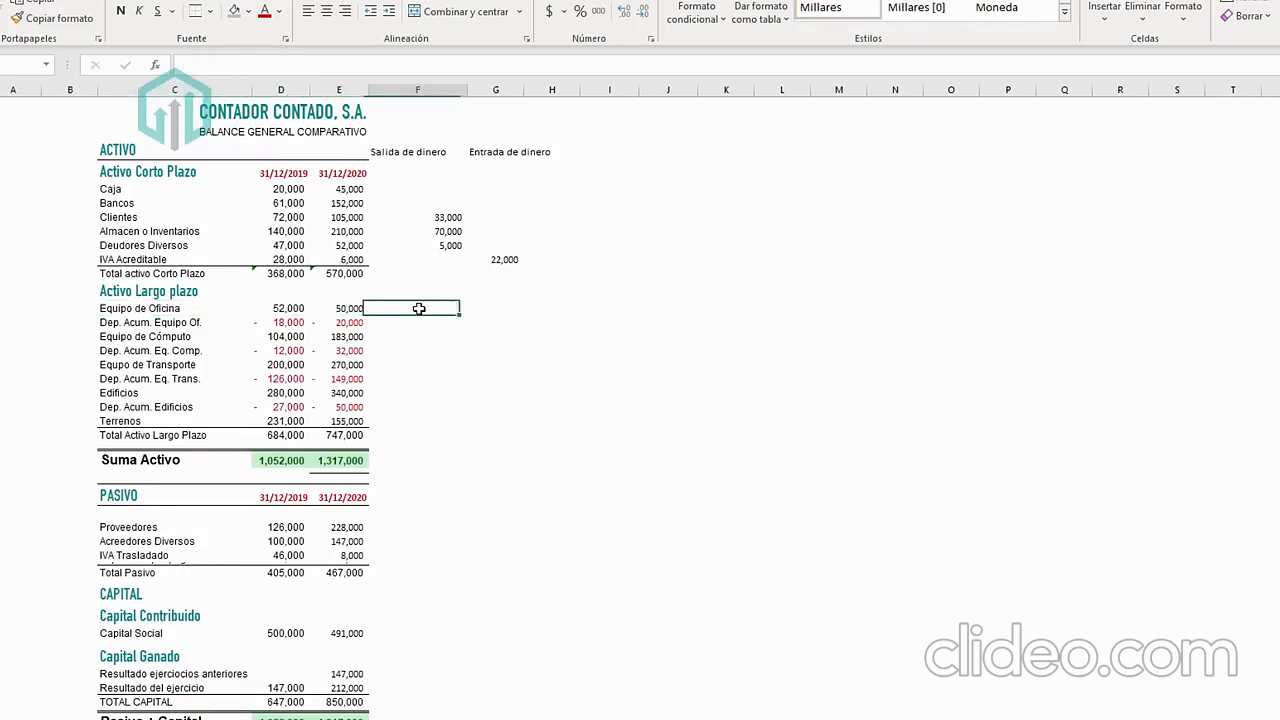
click(479, 312)
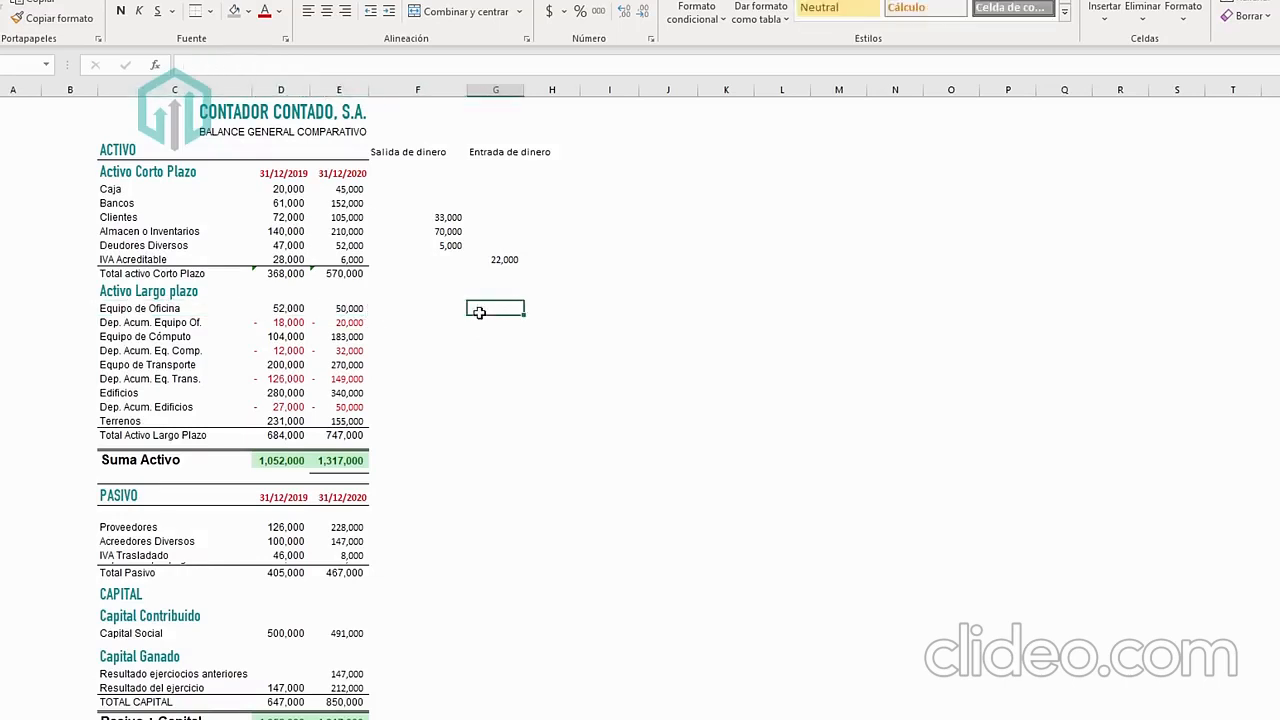
text(=)
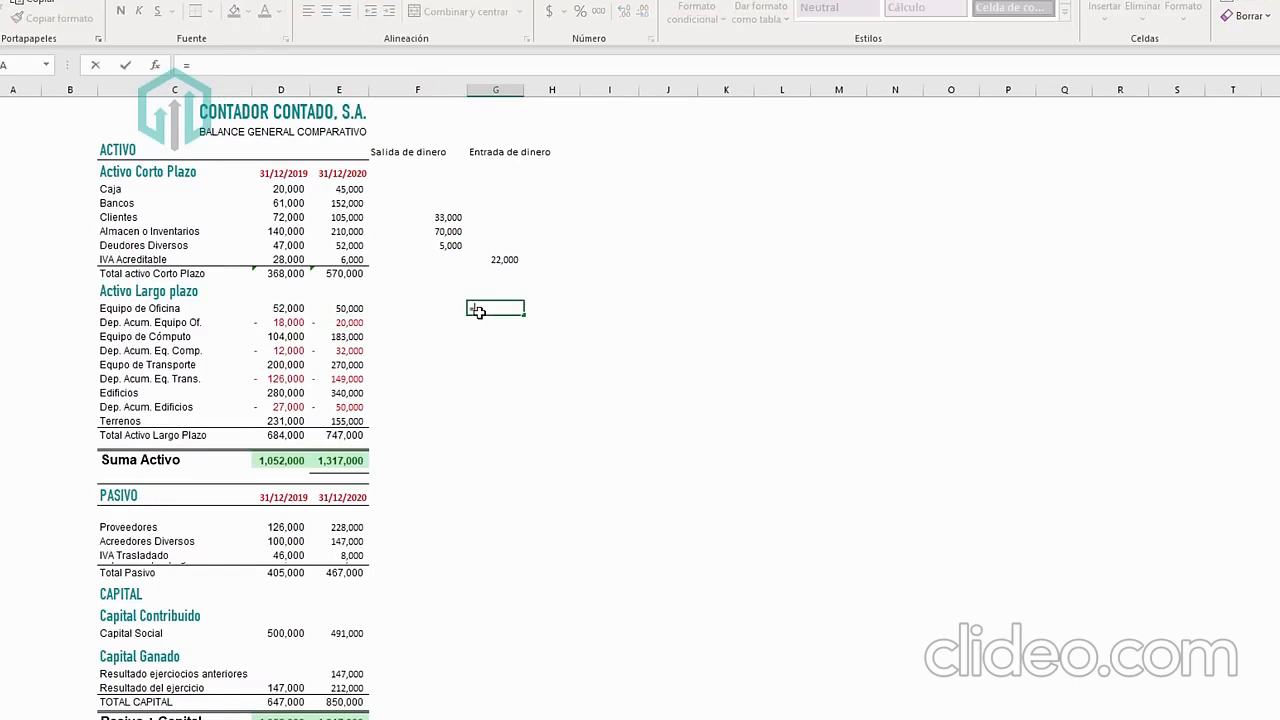
key(Left)
key(Left)
key(Left)
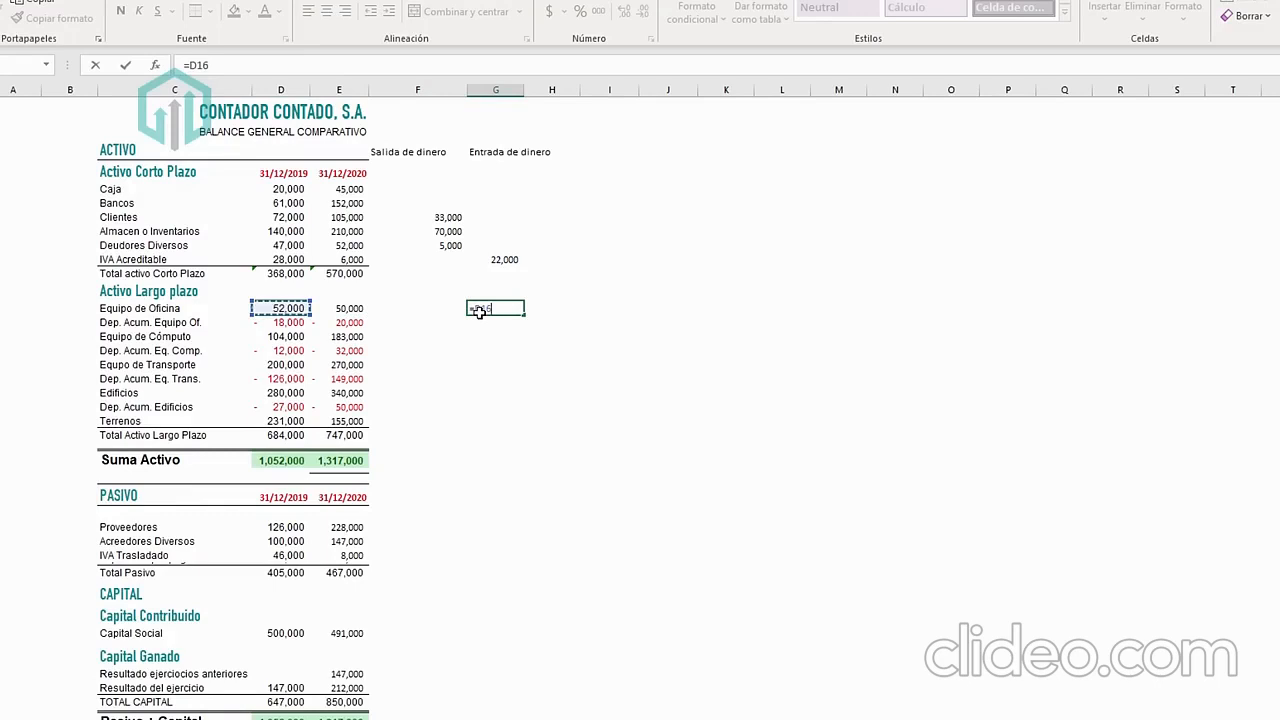
key(Left)
key(Left)
key(Right)
key(Right)
text(-)
key(Left)
key(Left)
key(Return)
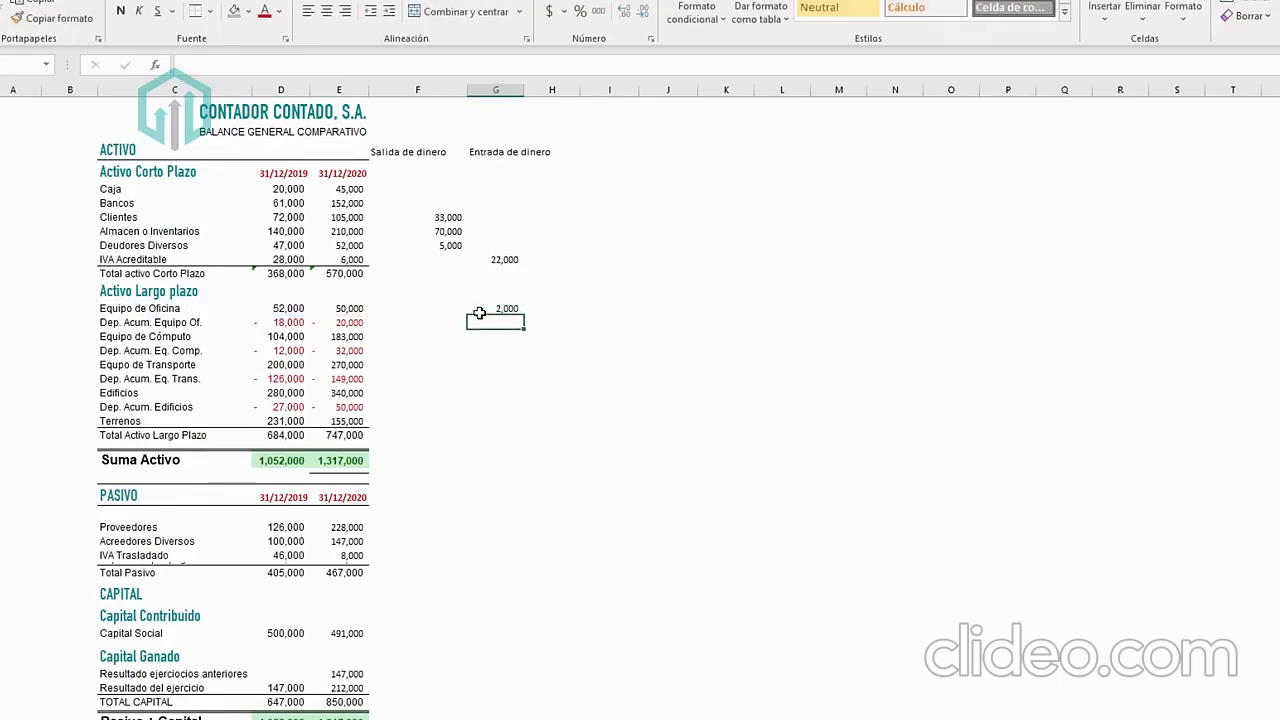
Compare the 2019 and 2020 balances of Dep. Acum. Equipo Of.
key(Left)
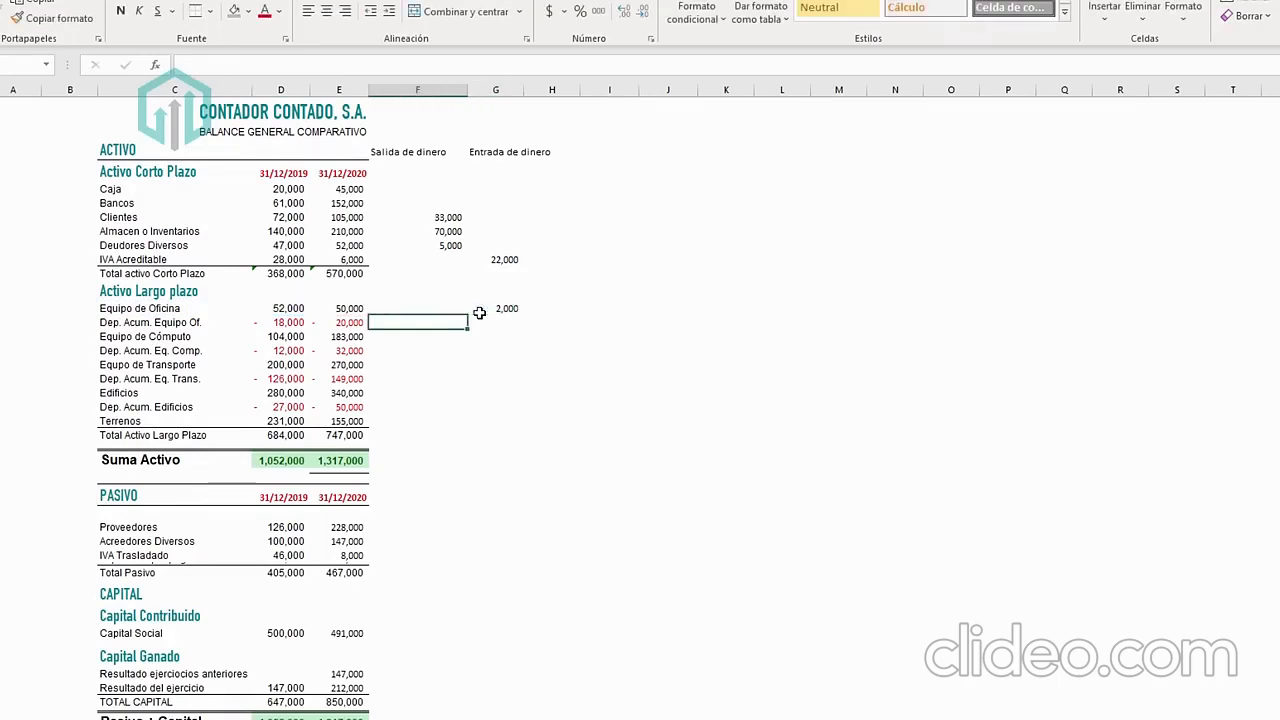
key(Left)
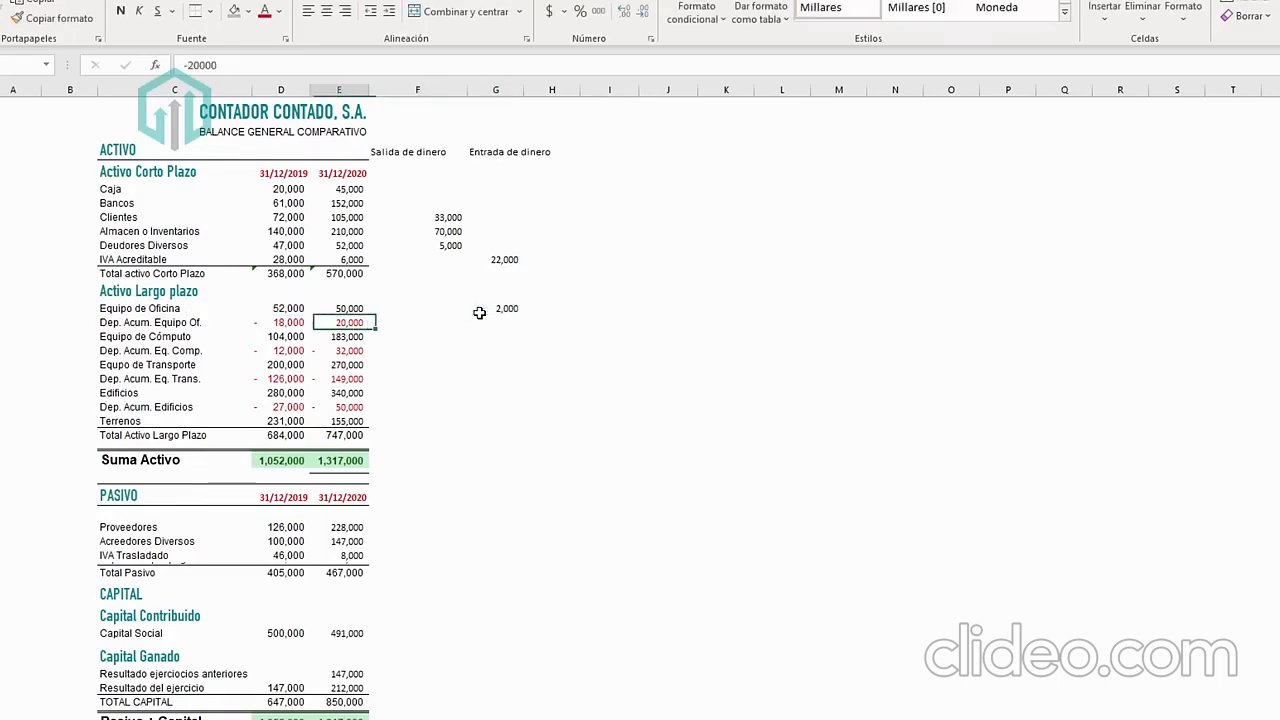
key(Left)
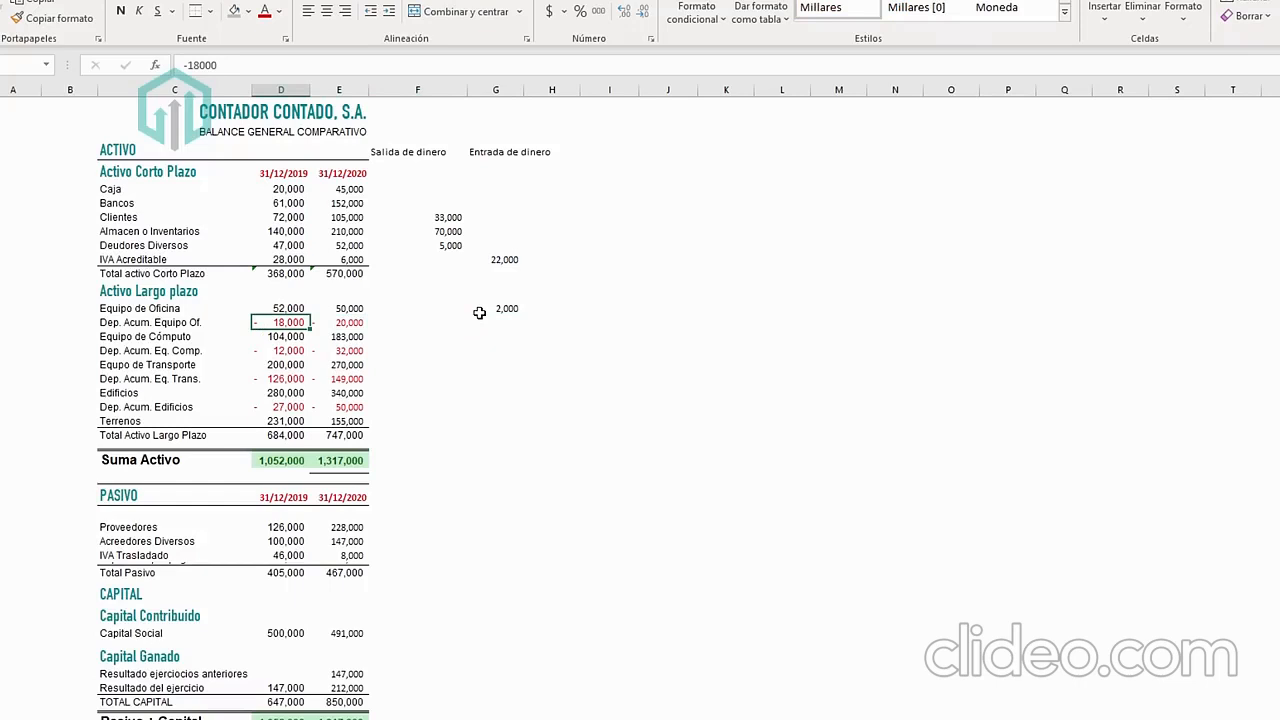
key(Right)
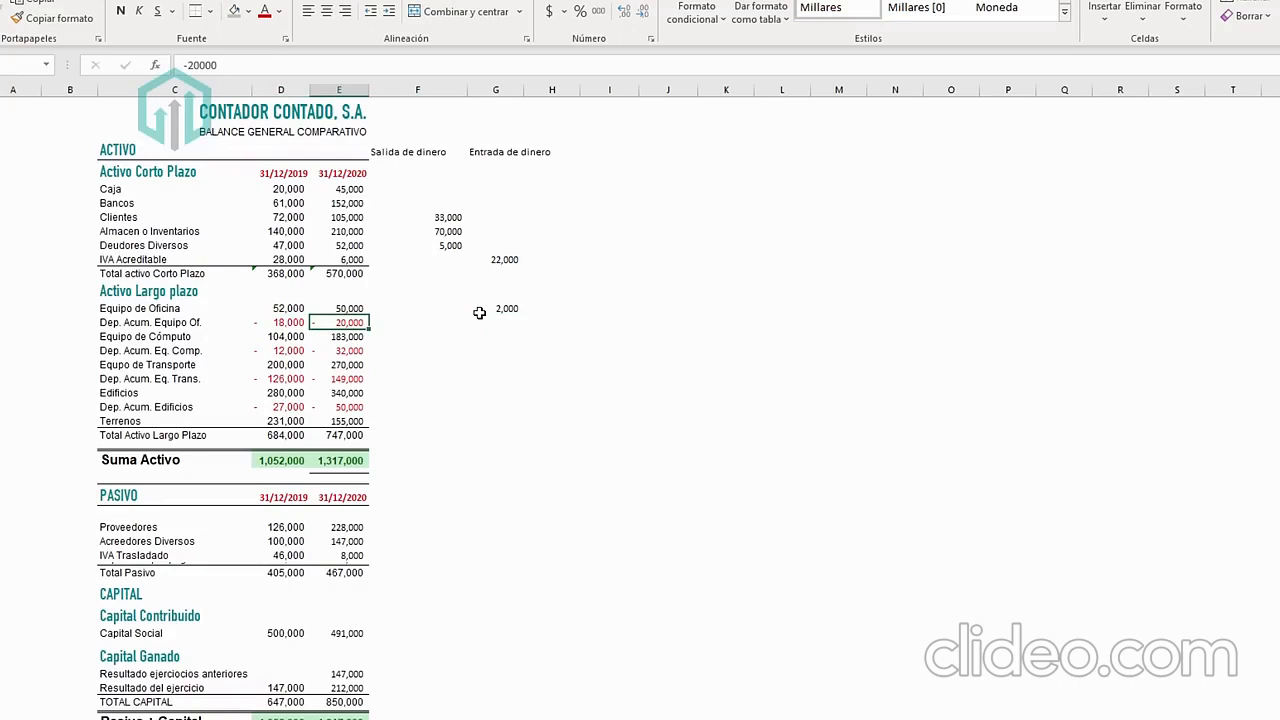
key(Left)
key(Right)
key(Left)
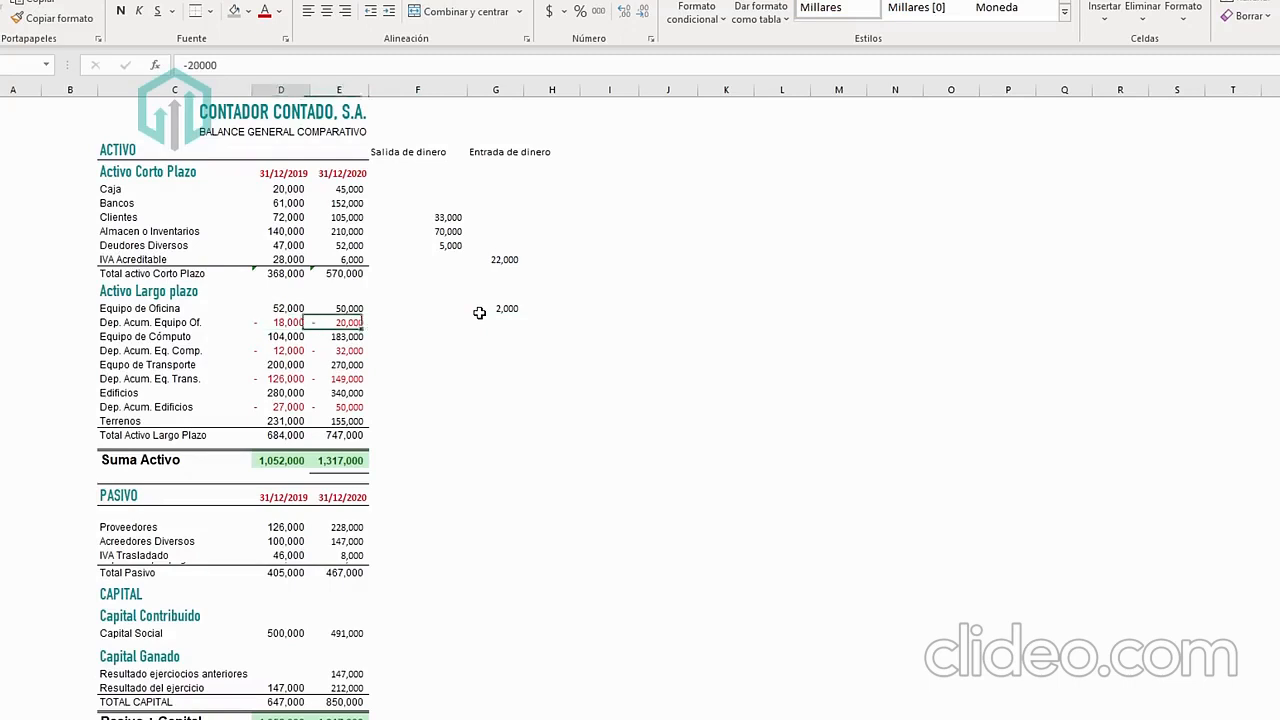
key(Right)
key(Right)
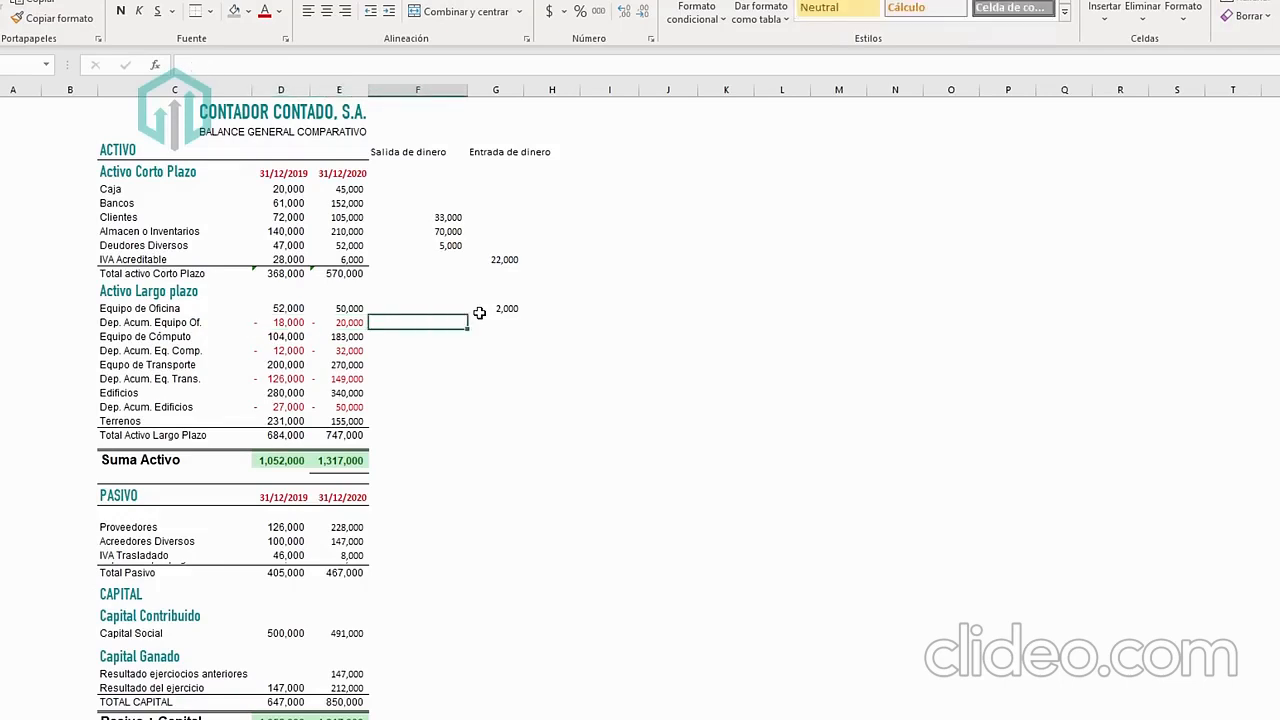
Calculate the Dep. Acum. Equipo Of. change under Salida de dinero in F17 with the formula =D17-E17.
text(=)
key(Left)
key(Left)
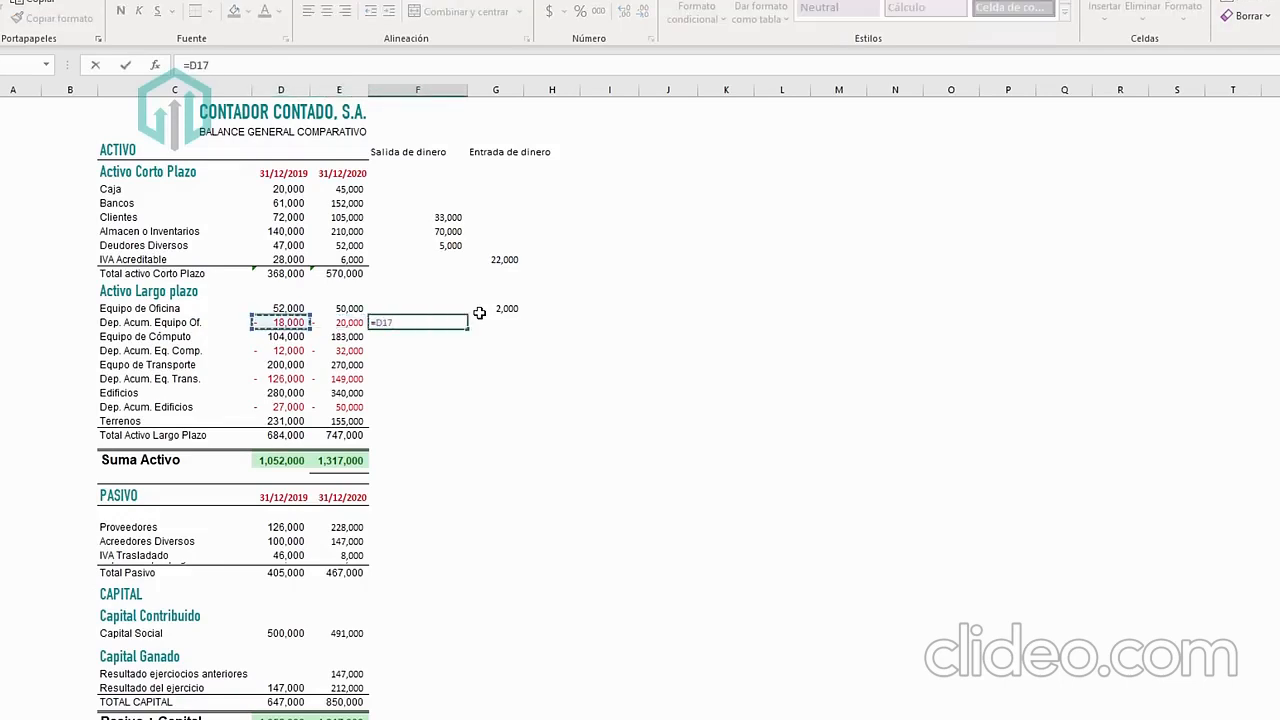
text(-)
key(Left)
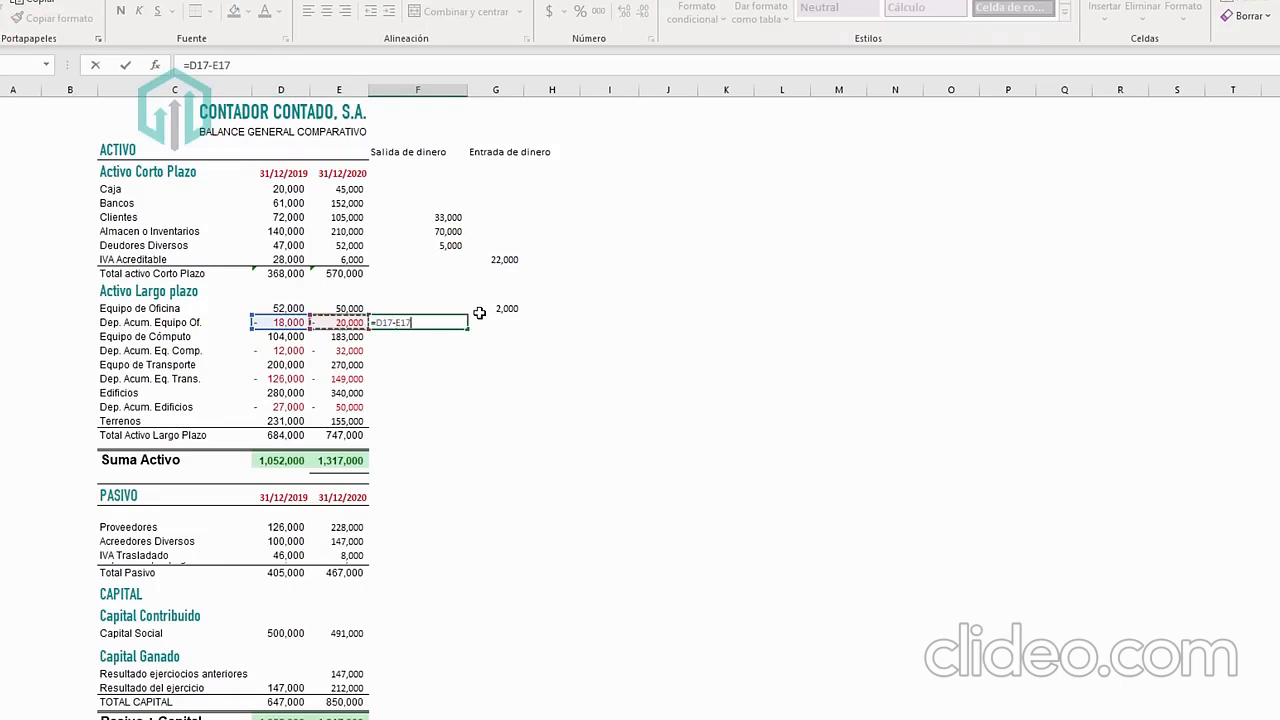
key(Return)
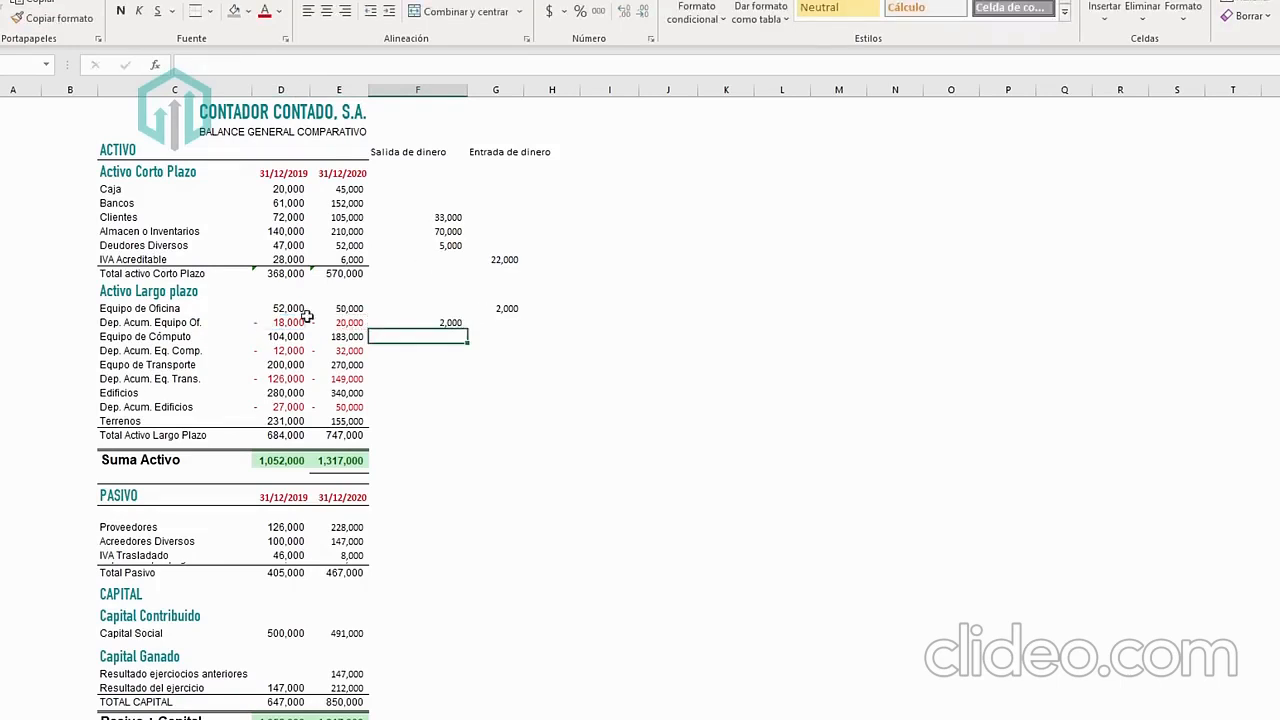
click(272, 322)
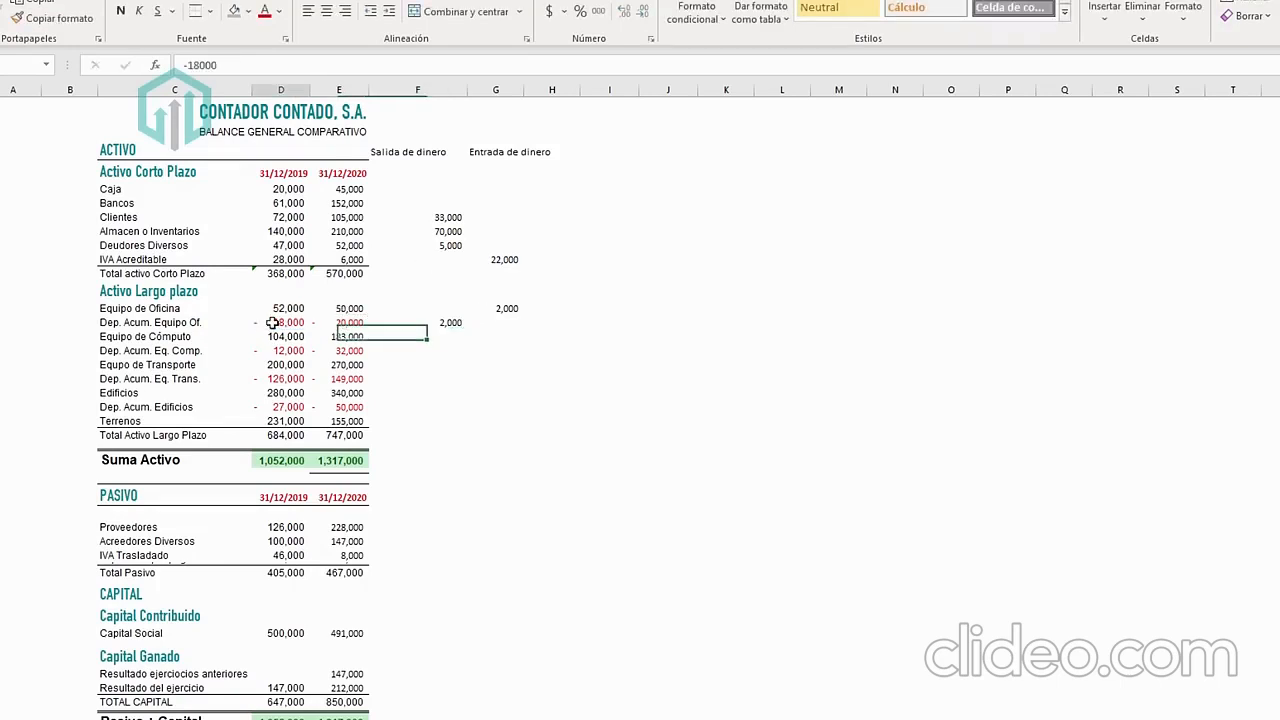
click(310, 322)
click(433, 321)
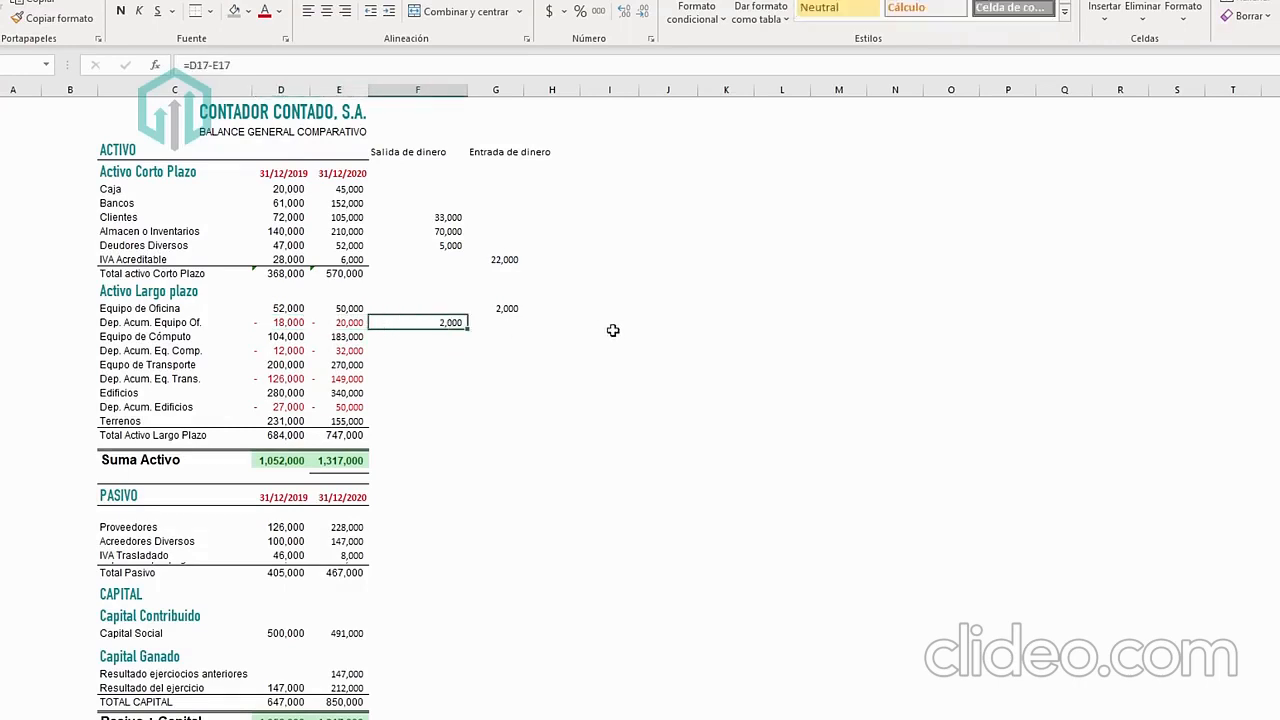
Try to fill the Equipo de Cómputo outflow in F18 by copying the formula from the Dep. Acum. Equipo Of. row.
key(Down)
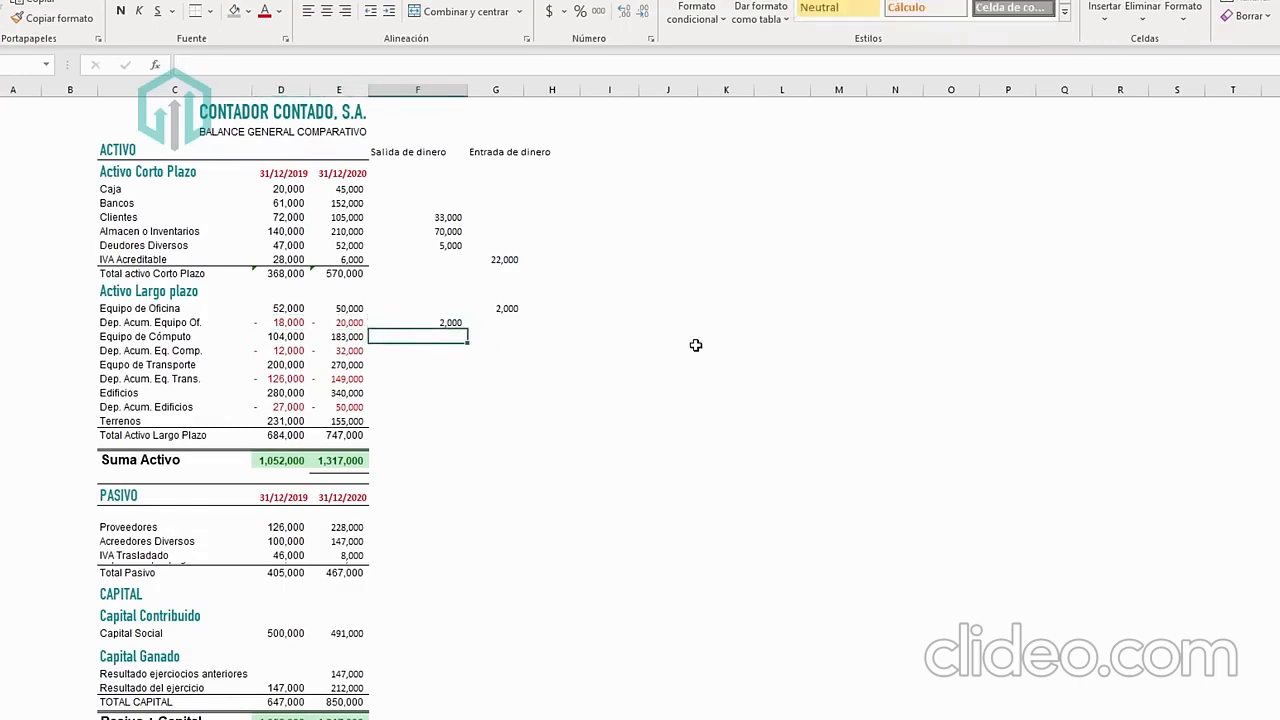
key(Up)
key(ctrl+c)
key(Down)
key(ctrl+v)
key(Escape)
key(Delete)
Calculate the Equipo de Cómputo change under Salida de dinero in F18 with the formula =E18-D18.
text(=)
key(Left)
text(-)
key(Left)
key(Left)
key(Return)
Copy the outflow formula of Dep. Acum. Equipo Of. in F17 to the Dep. Acum. Eq. Comp. row in F19.
key(Up)
key(Up)
key(ctrl+c)
key(Down)
key(Down)
key(Return)
key(Down)
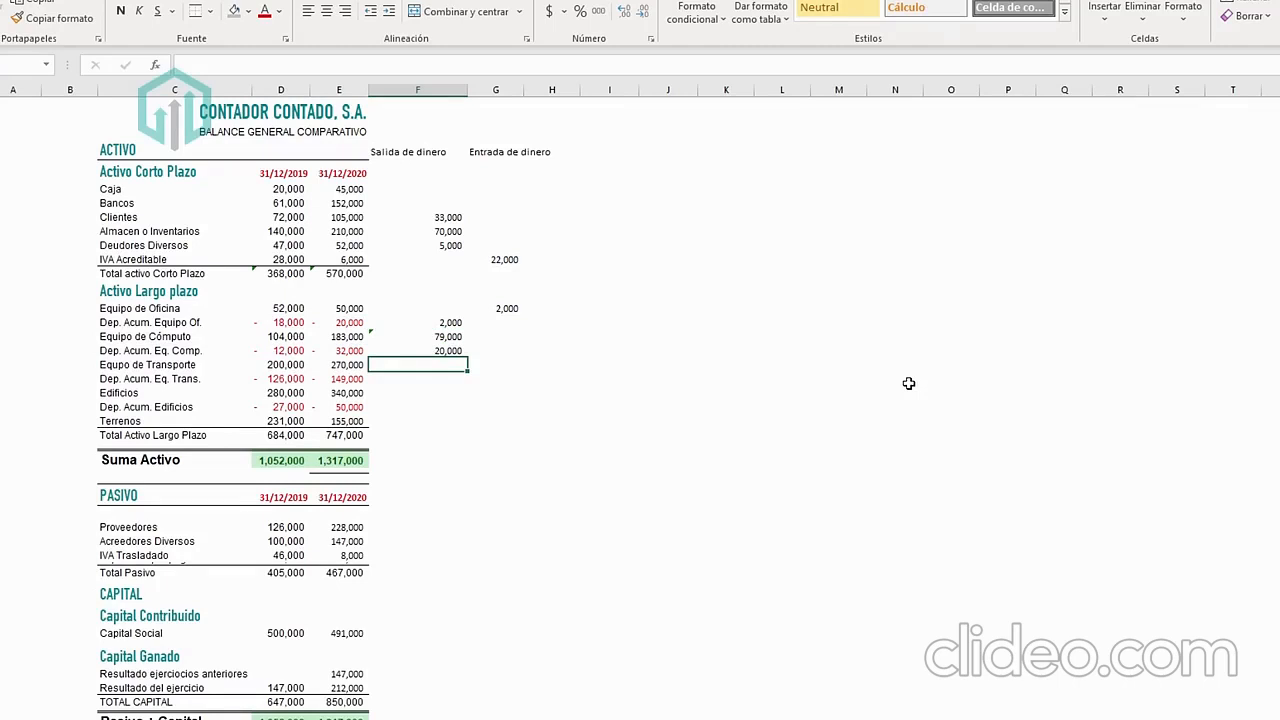
Fill the Equipo de Transporte outflow in F20 with a copy of the Equipo de Cómputo formula, giving =E20-D20.
key(Up)
key(ctrl+c)
key(Down)
key(ctrl+v)
key(Escape)
Review the Salida de dinero formulas from Dep. Acum. Equipo Of. to Equipo de Transporte and the Equipo de Cómputo balances.
key(Left)
key(Right)
key(Up)
key(Up)
key(Up)
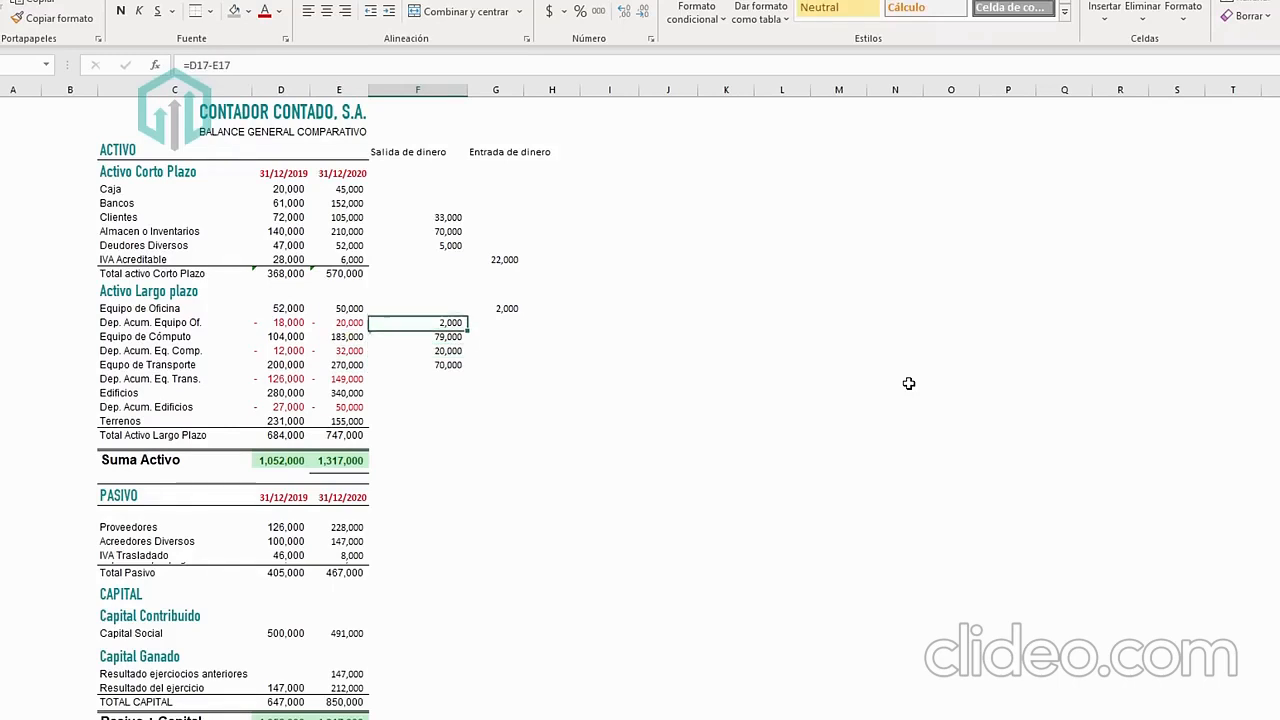
key(Down)
key(Down)
key(Down)
key(Up)
key(Up)
key(Left)
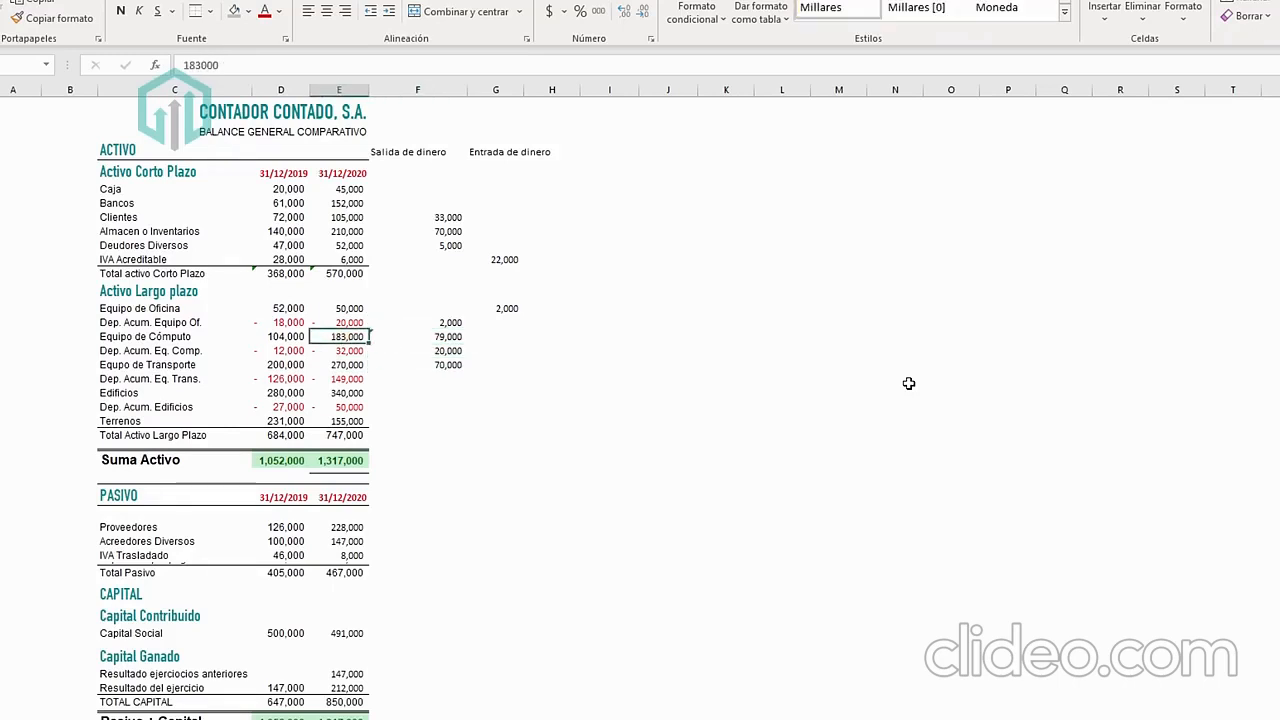
key(Right)
key(Left)
key(Left)
Examine the Dep. Acum. Equipo Of. row, comparing its two yearly balances with its outflow amount.
key(Up)
key(Left)
key(Right)
key(Right)
key(Right)
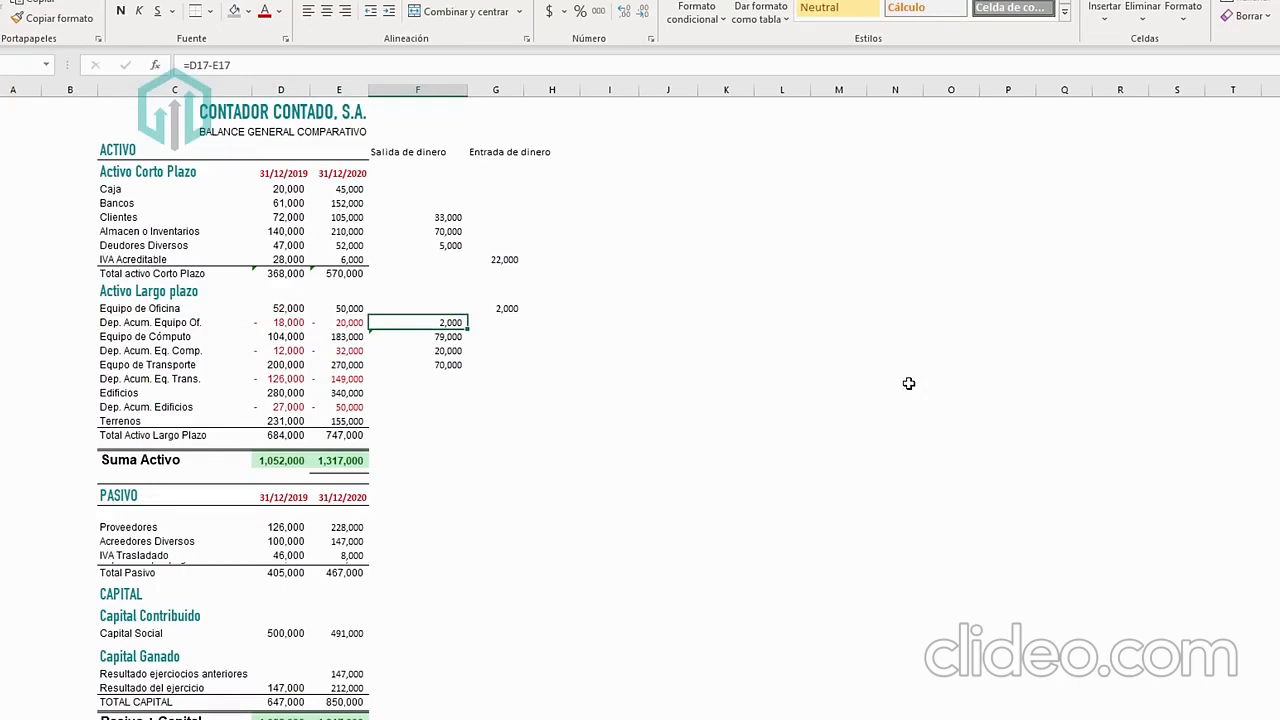
key(Left)
key(Left)
key(Left)
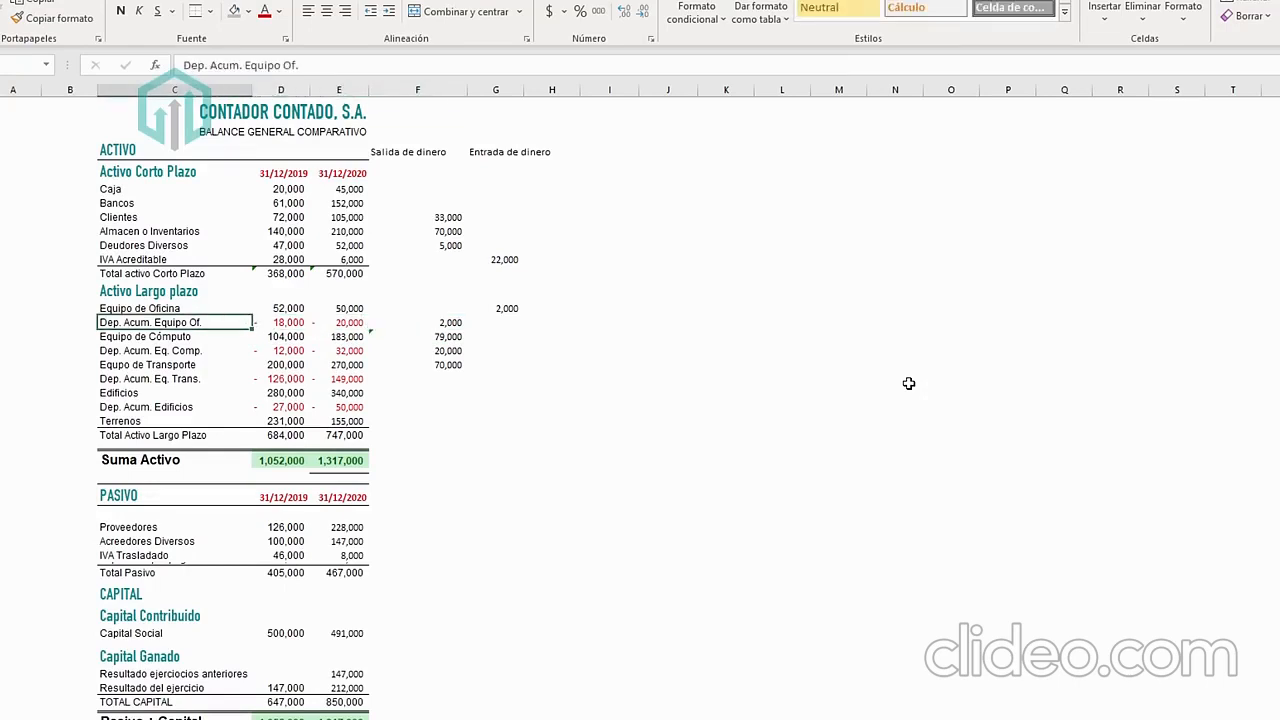
key(Right)
key(Right)
key(Right)
key(Right)
Copy the Dep. Acum. Eq. Comp. outflow formula in F19 to the Dep. Acum. Eq. Trans. row in F21.
key(Down)
key(Down)
key(Down)
key(Left)
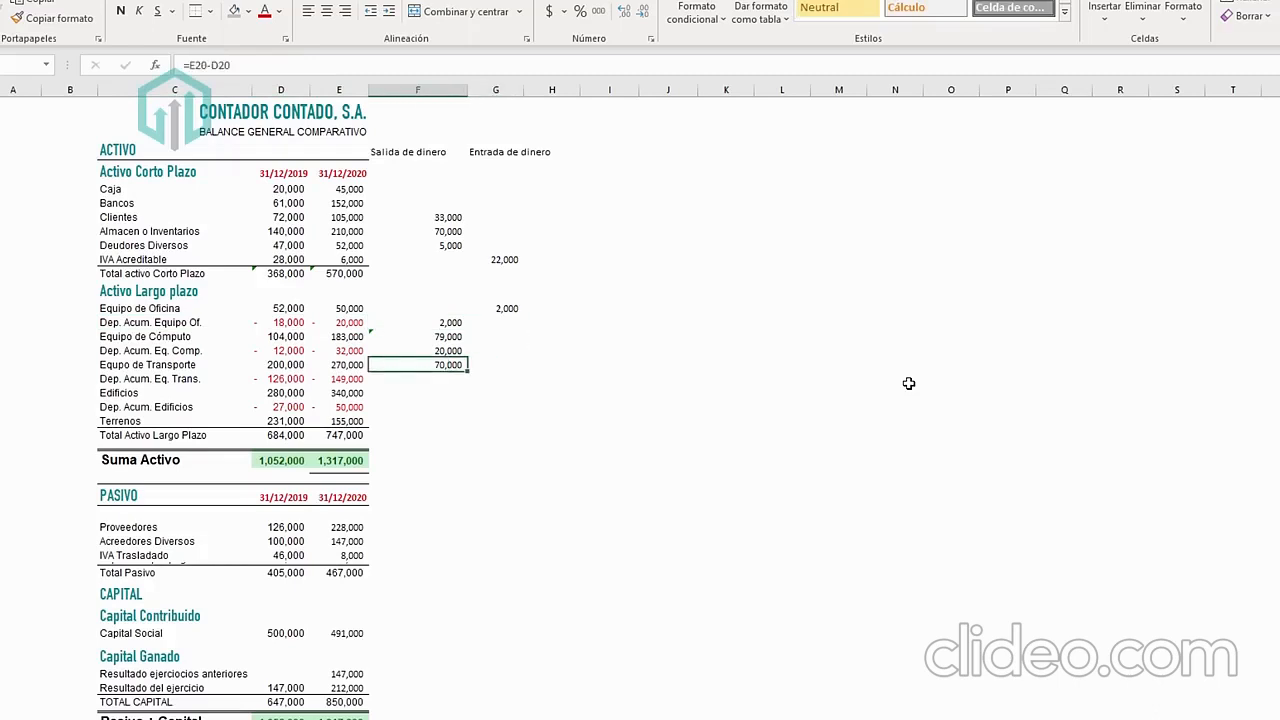
key(Up)
key(ctrl+c)
key(Down)
key(Down)
key(ctrl+v)
key(Escape)
Copy the Equipo de Transporte outflow formula in F20 to the Edificios row in F22.
key(Up)
key(ctrl+c)
key(Down)
key(Down)
key(ctrl+v)
key(Escape)
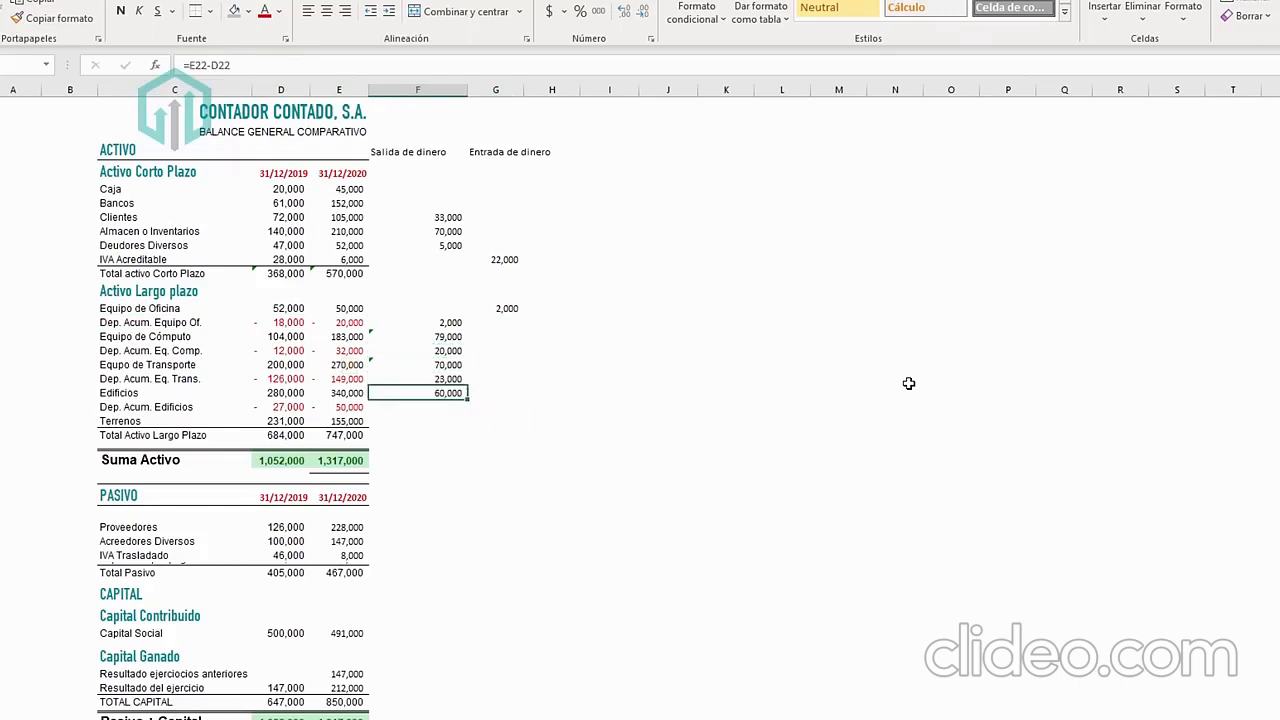
Copy the Dep. Acum. Eq. Trans. outflow formula in F21 to the Dep. Acum. Edificios row in F23.
key(Up)
key(ctrl+c)
key(Down)
key(Down)
key(ctrl+v)
key(Escape)
Calculate the Terrenos change under Entrada de dinero in G24 with the formula =D24-E24.
key(Down)
key(Right)
key(Right)
key(Left)
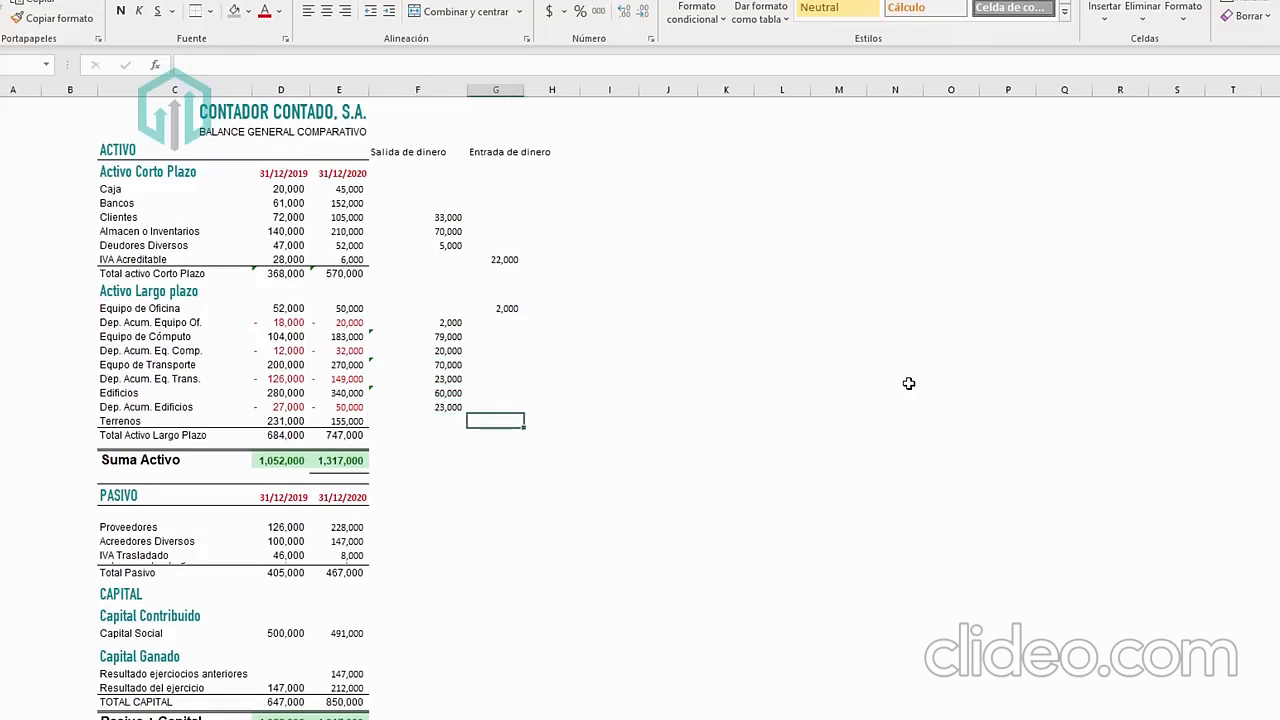
text(=)
key(Left)
key(Left)
key(Left)
text(-)
key(Right)
key(Return)
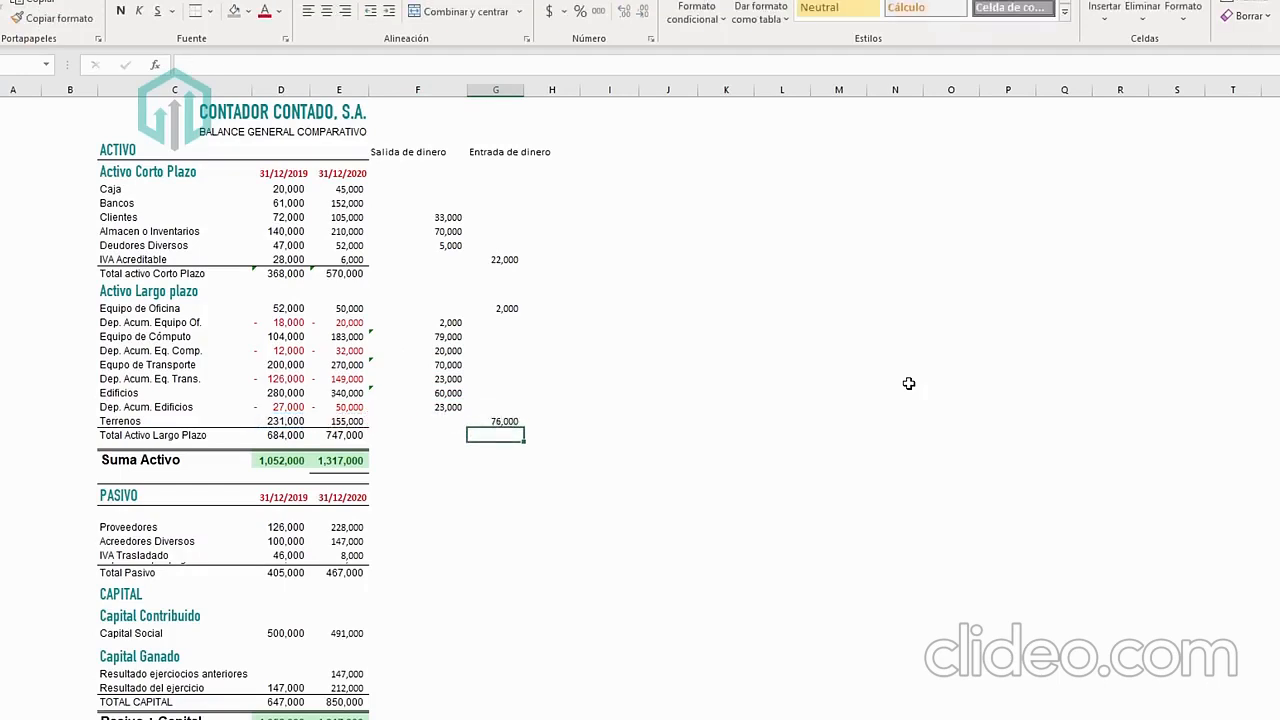
Calculate the Proveedores change in the Salida de dinero column as the 2020 balance minus the 2019 balance.
key(Down)
key(Down)
key(Down)
key(Down)
key(Down)
key(Left)
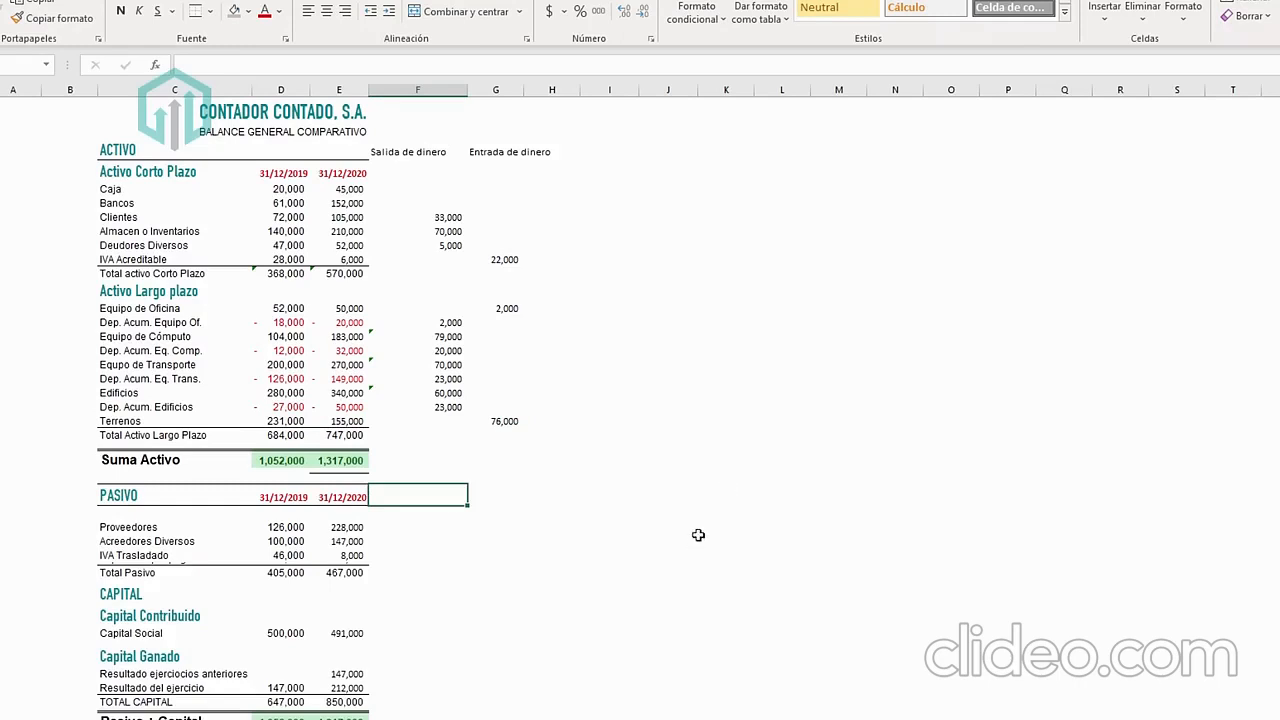
click(442, 529)
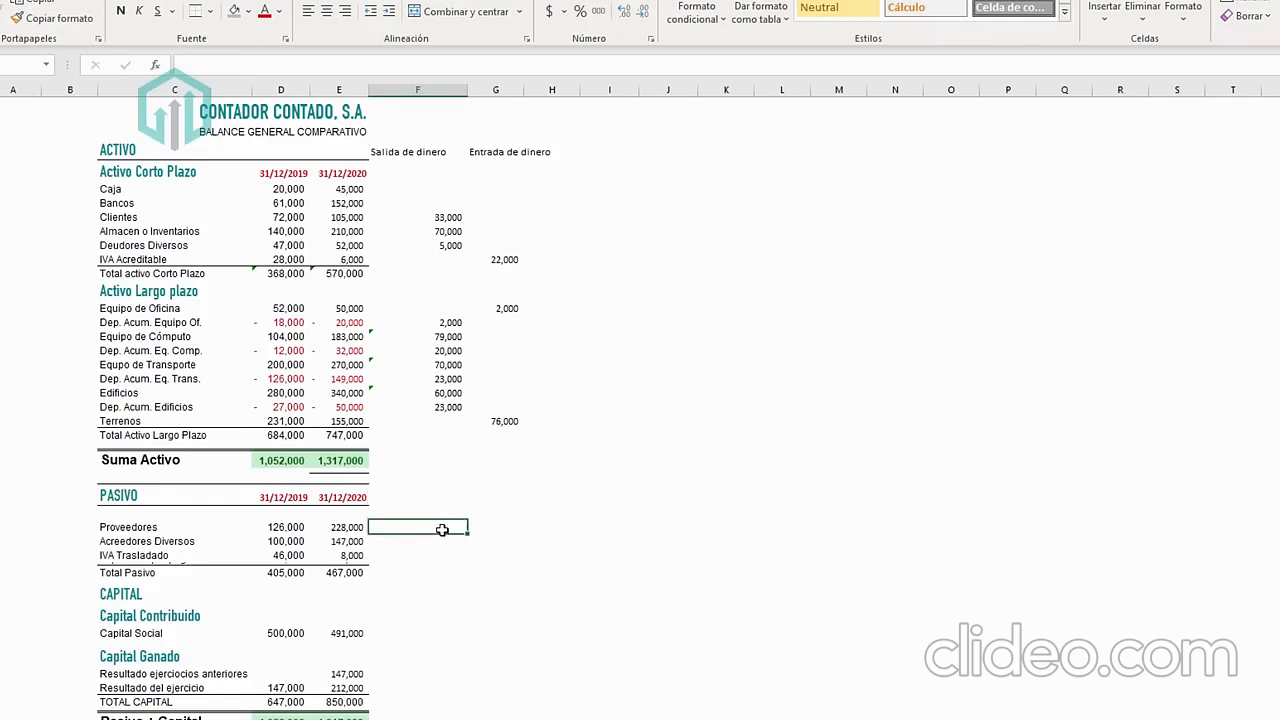
text(=)
key(Left)
text(-)
key(Left)
key(Left)
key(Return)
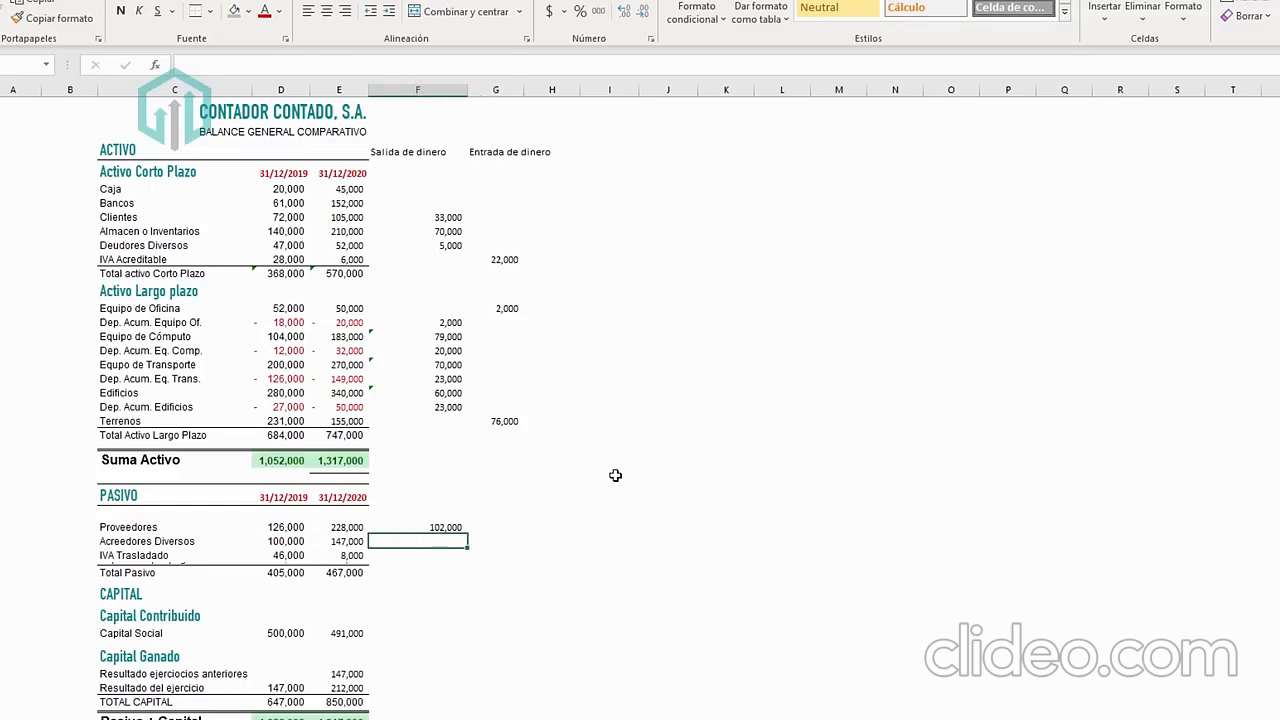
Calculate the Acreedores Diversos change in the Salida de dinero column by subtracting the 2019 balance from the 2020 balance.
text(=)
key(Left)
text(-)
key(Left)
key(Left)
key(Return)
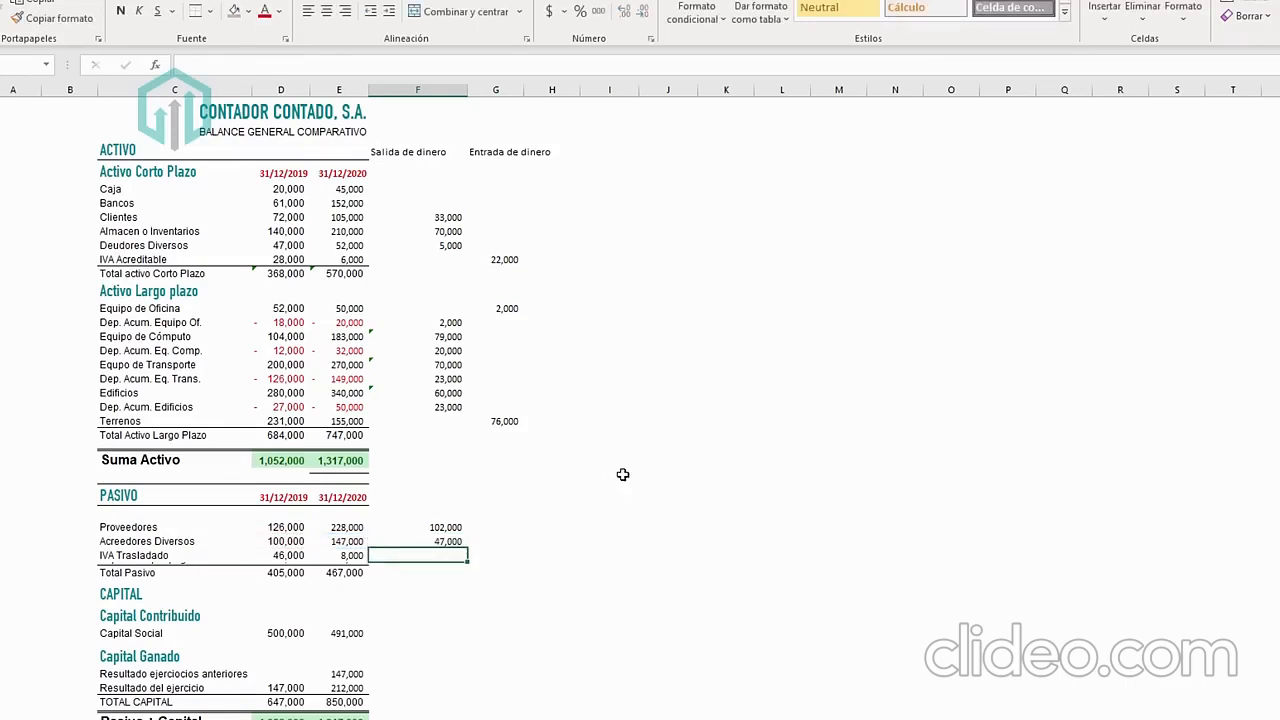
Calculate the IVA Trasladado change under Entrada de dinero in G35 with the formula =D35-E35.
click(352, 540)
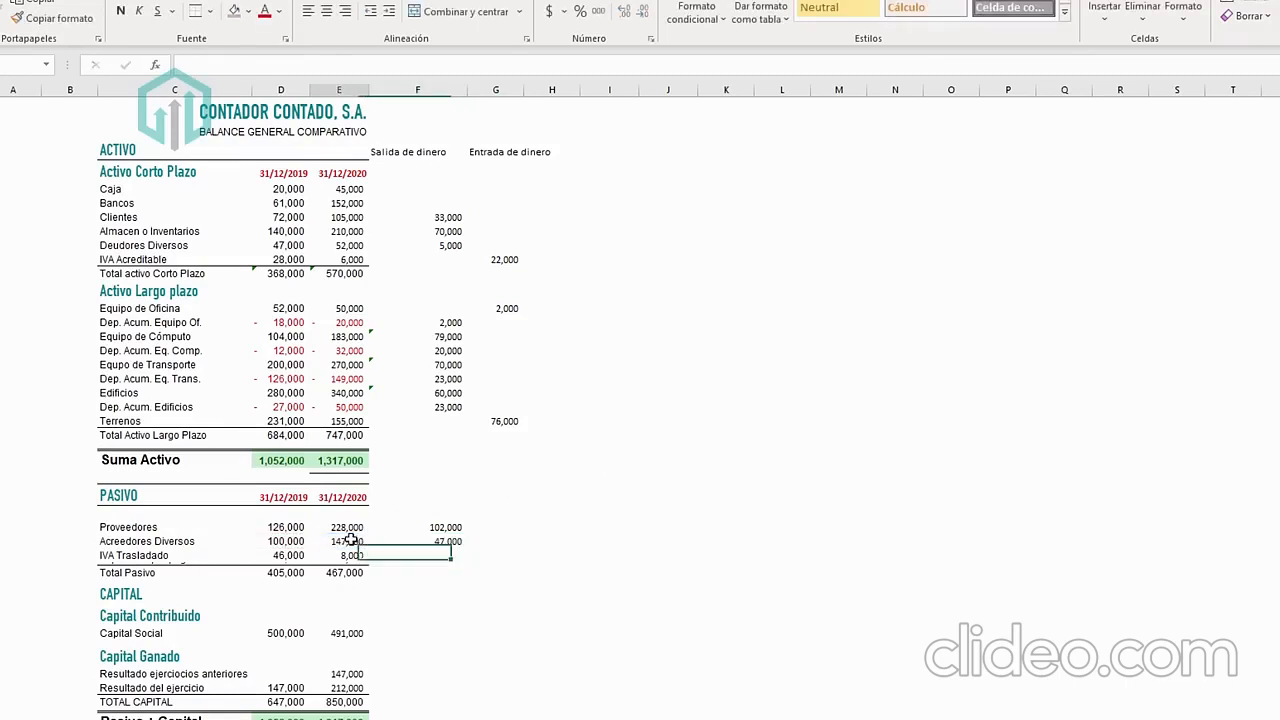
click(160, 554)
click(455, 556)
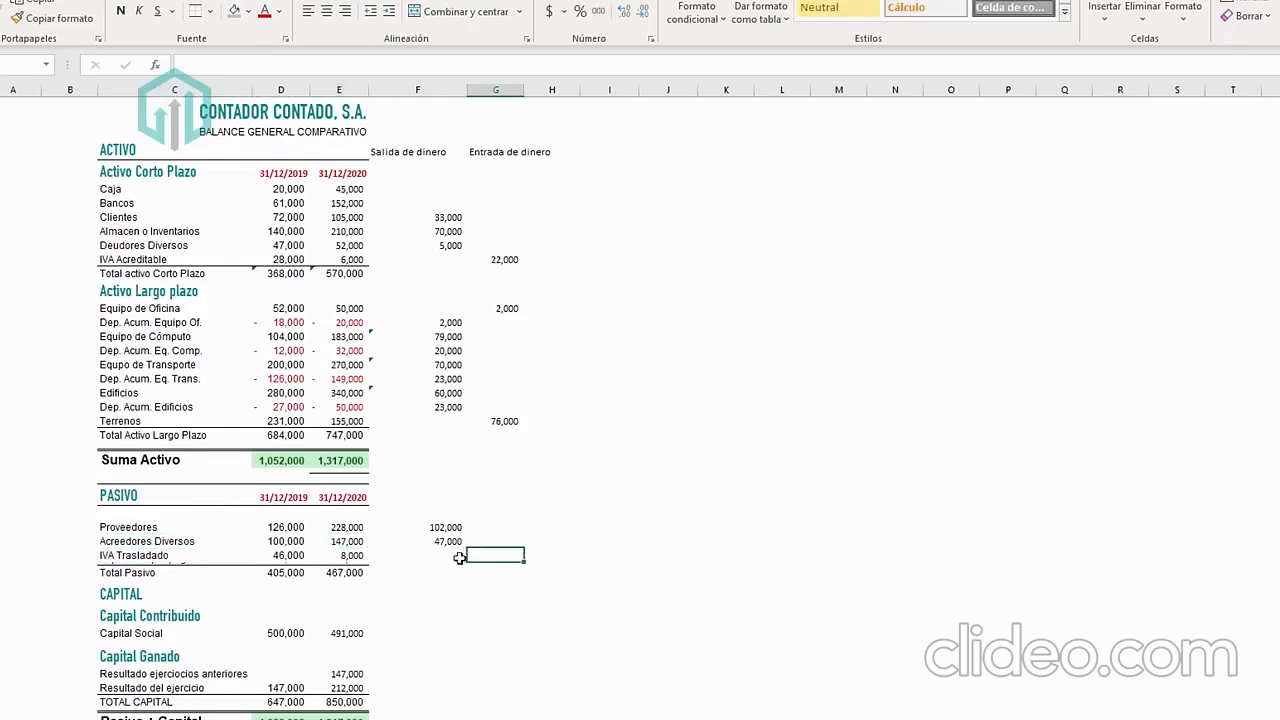
key(Right)
text())
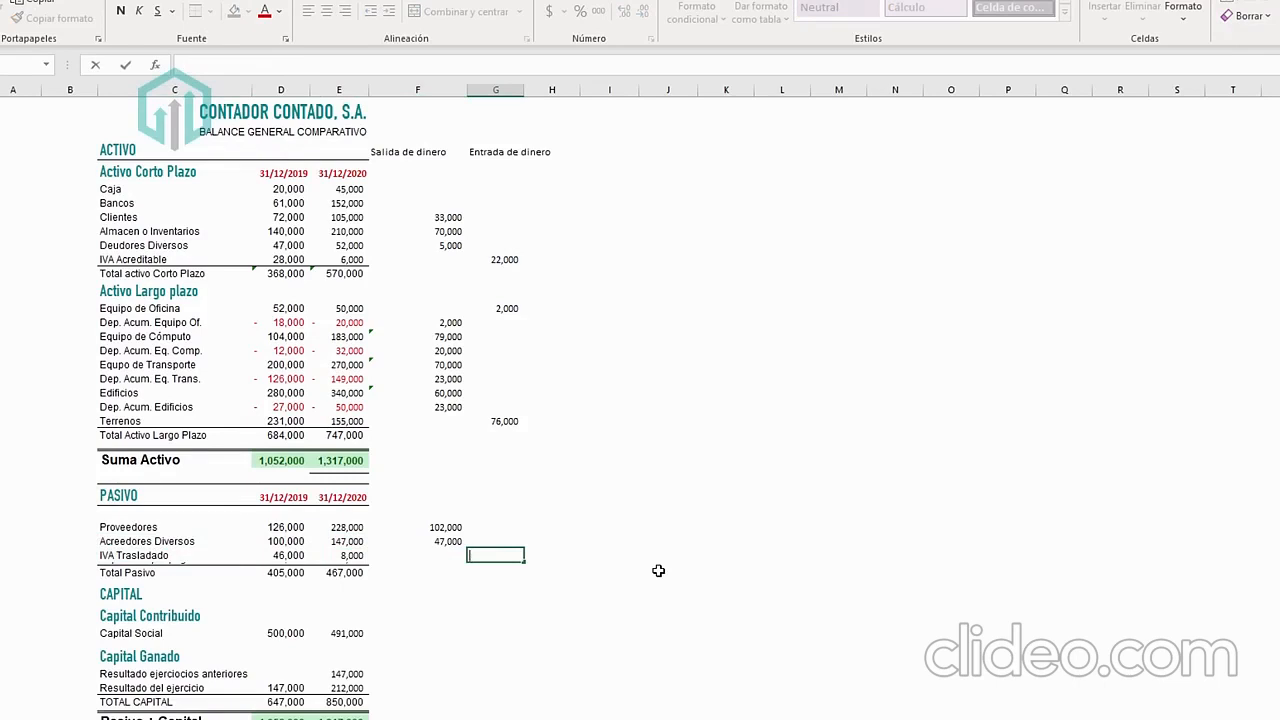
key(Left)
key(Left)
key(Left)
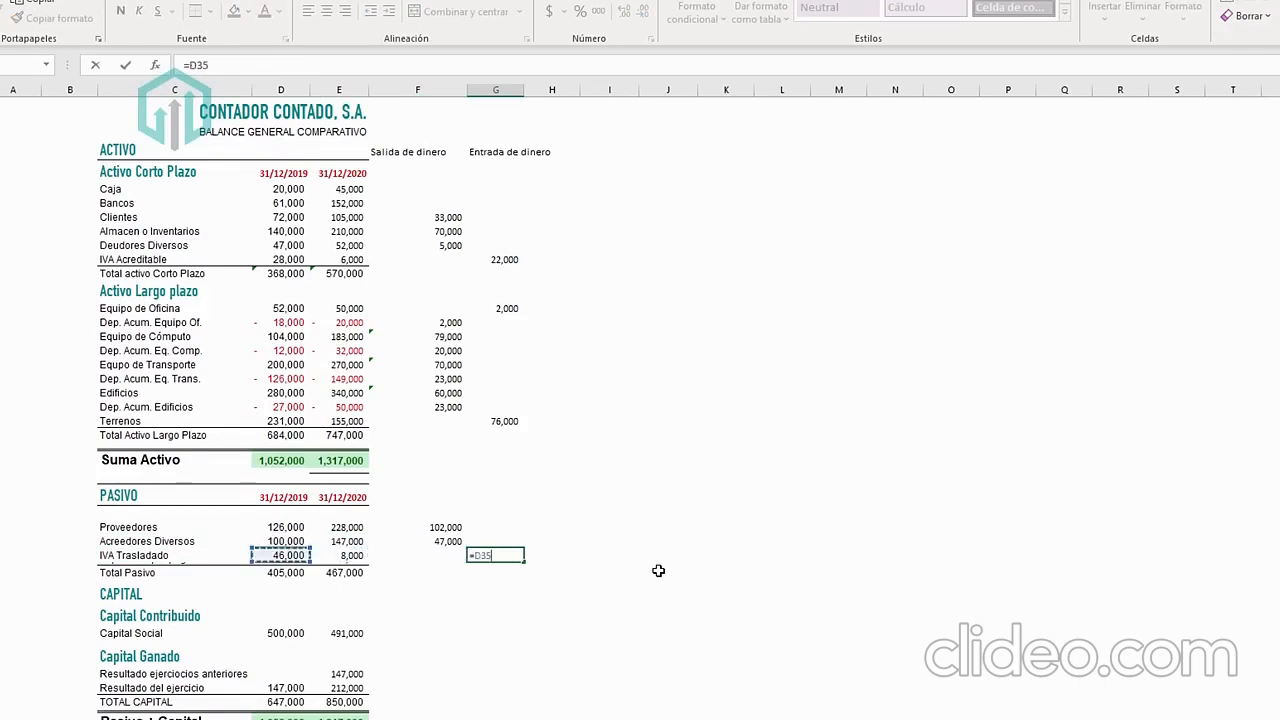
text(-)
key(Left)
key(Left)
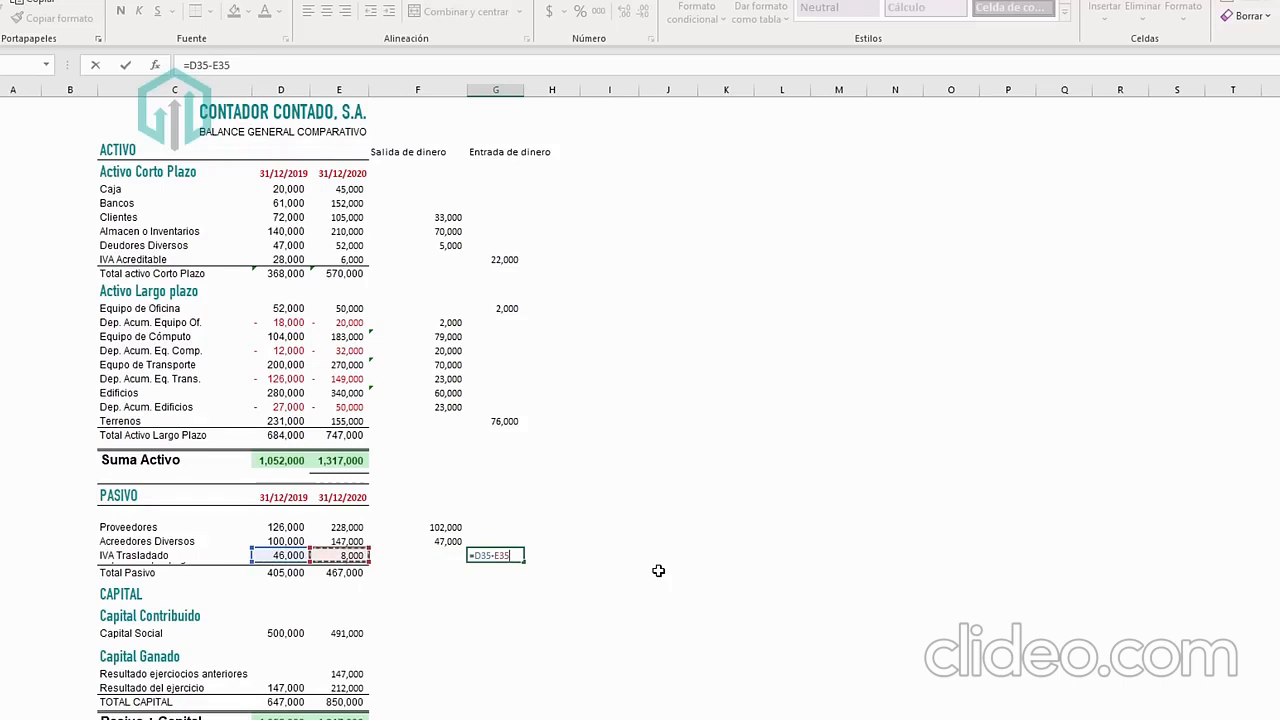
key(Return)
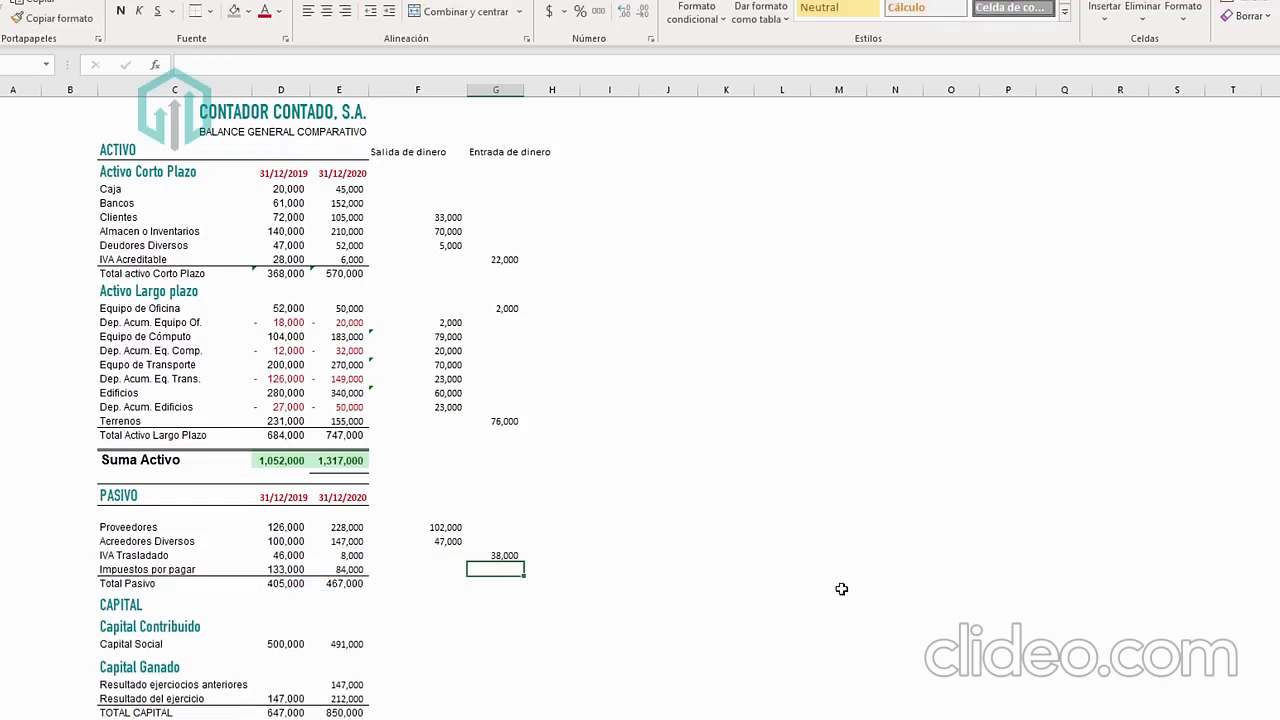
Calculate the Impuestos por pagar change under Entrada de dinero as the 2019 balance minus the 2020 balance.
text(=)
key(Left)
key(Left)
key(Left)
text(-)
key(Left)
key(Left)
key(Return)
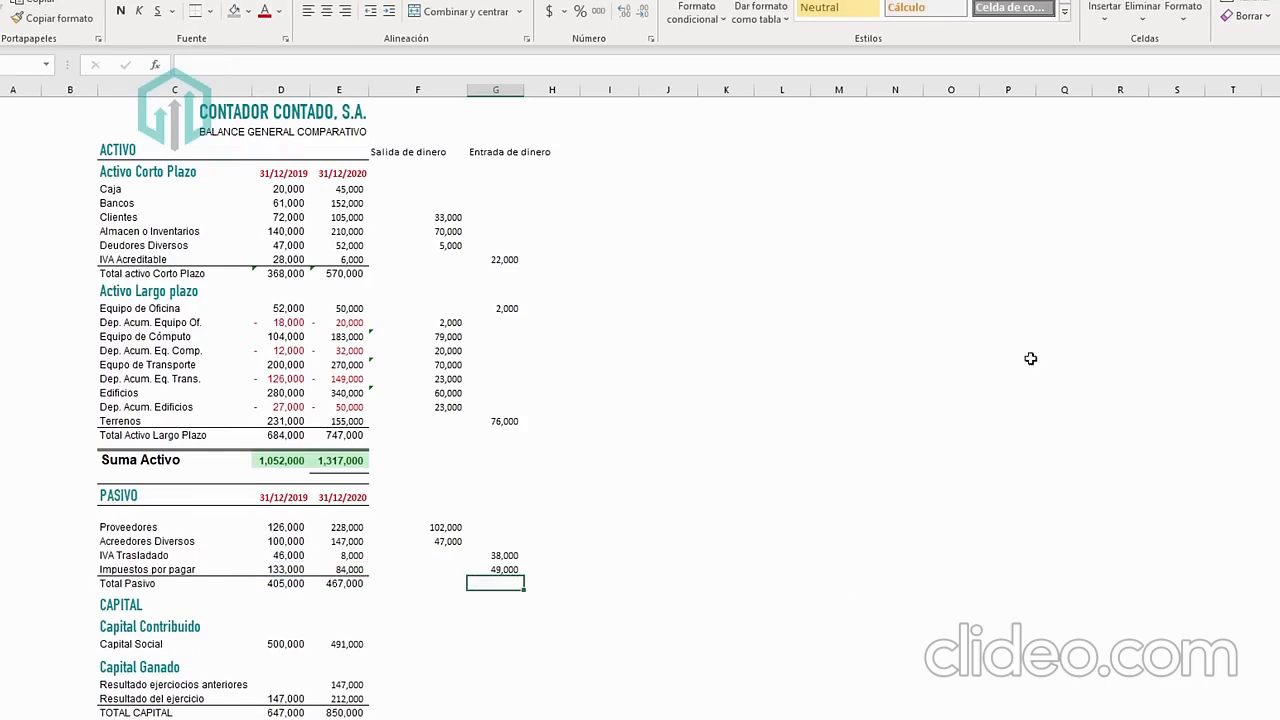
click(521, 555)
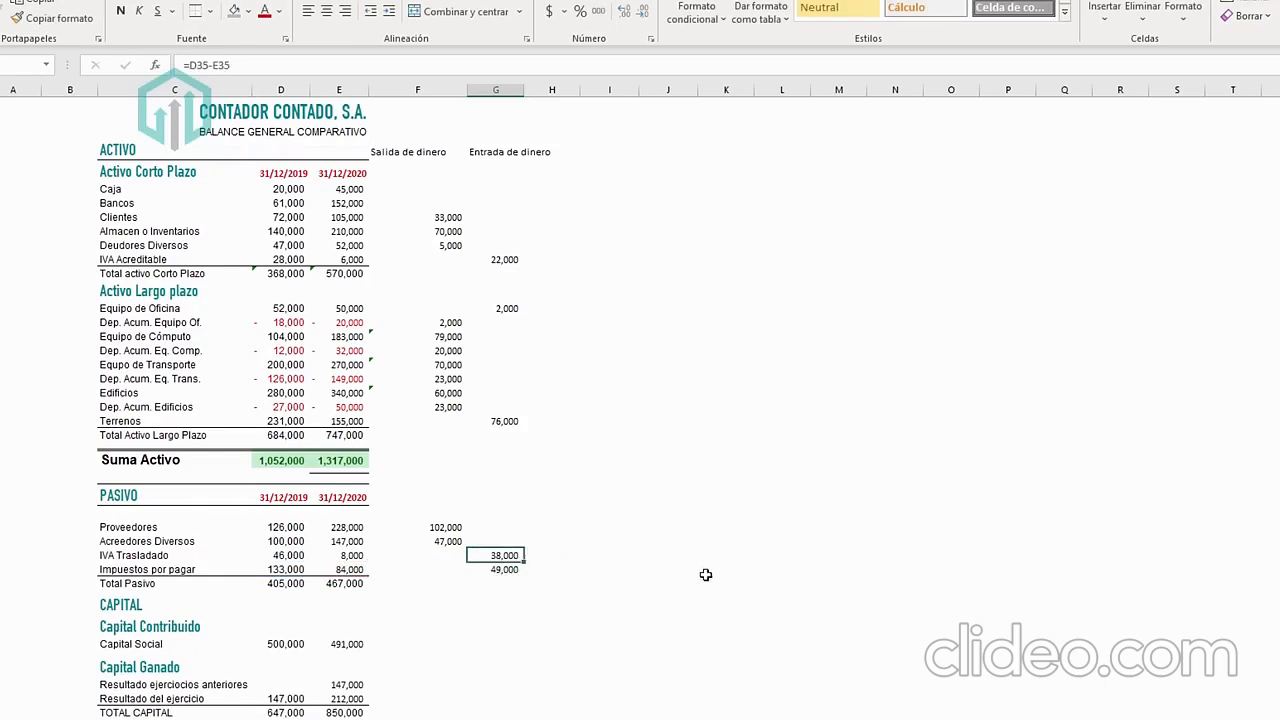
scroll(566, 535, down, 1)
scroll(566, 535, up, 1)
drag(440, 217, 495, 580)
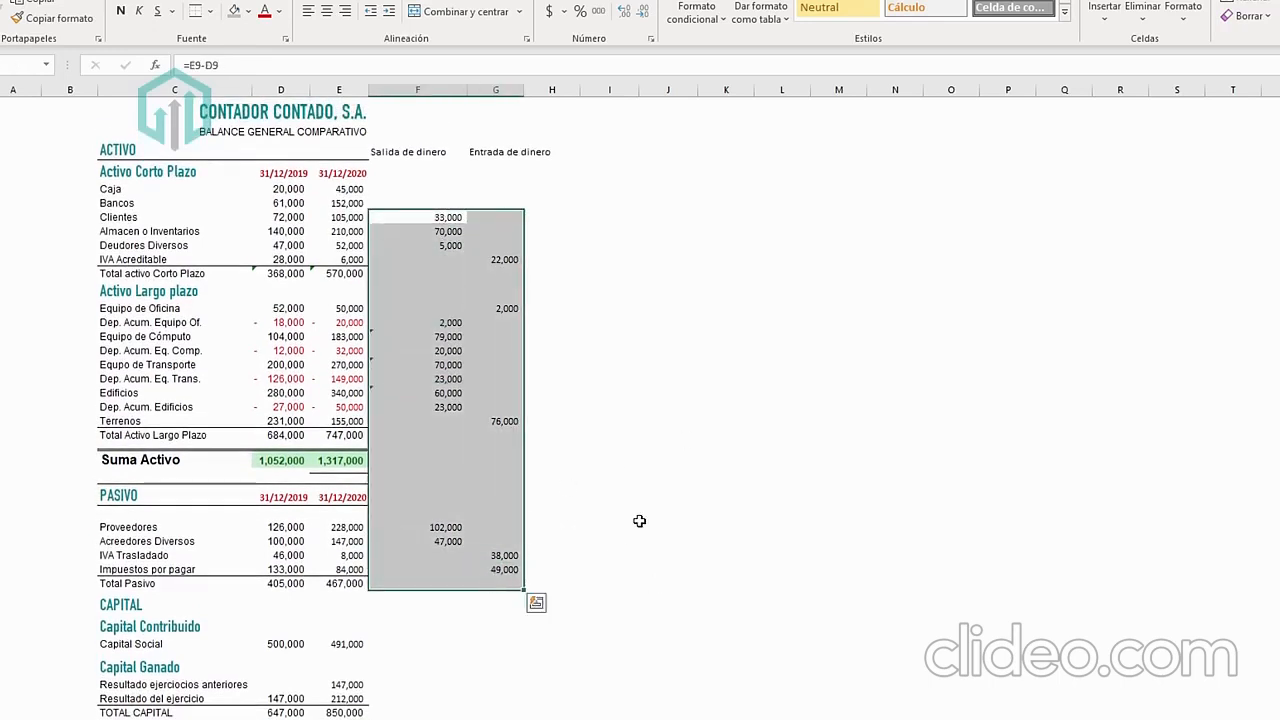
click(639, 521)
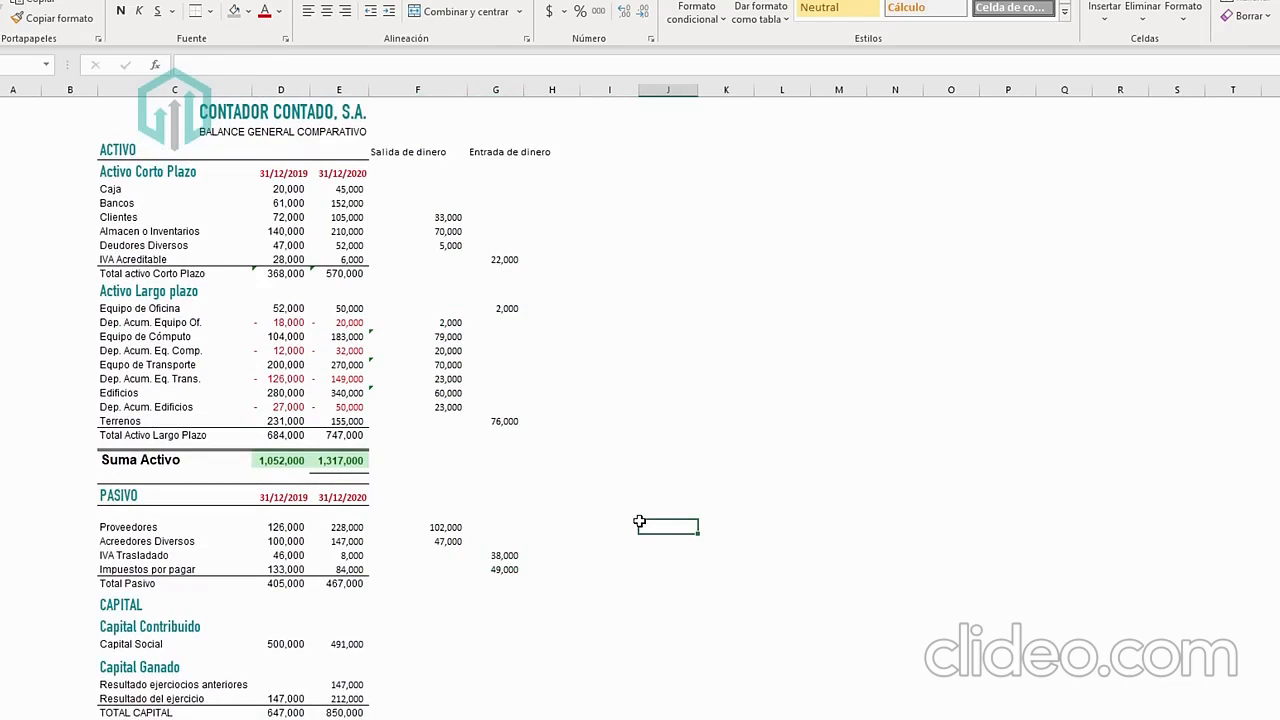
Calculate the Capital Social change under Entrada de dinero by subtracting the 2020 balance from the 2019 balance.
scroll(639, 521, down, 3)
click(464, 517)
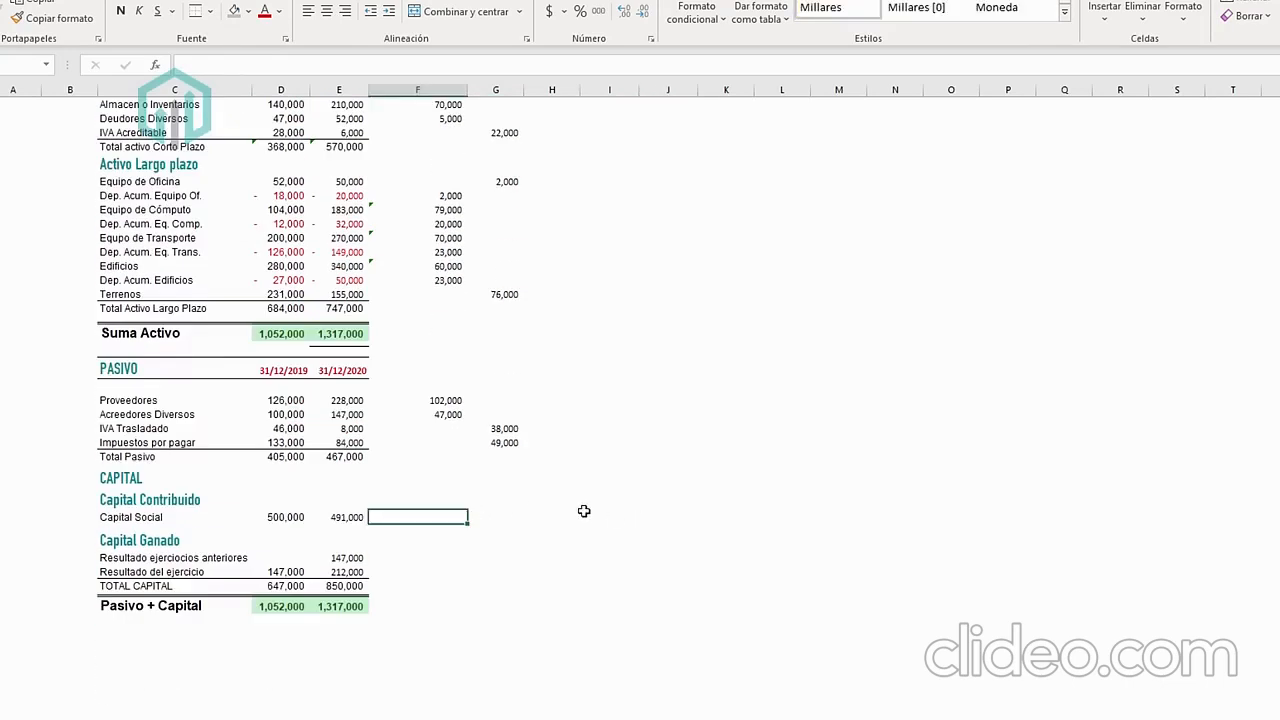
key(Right)
text(=)
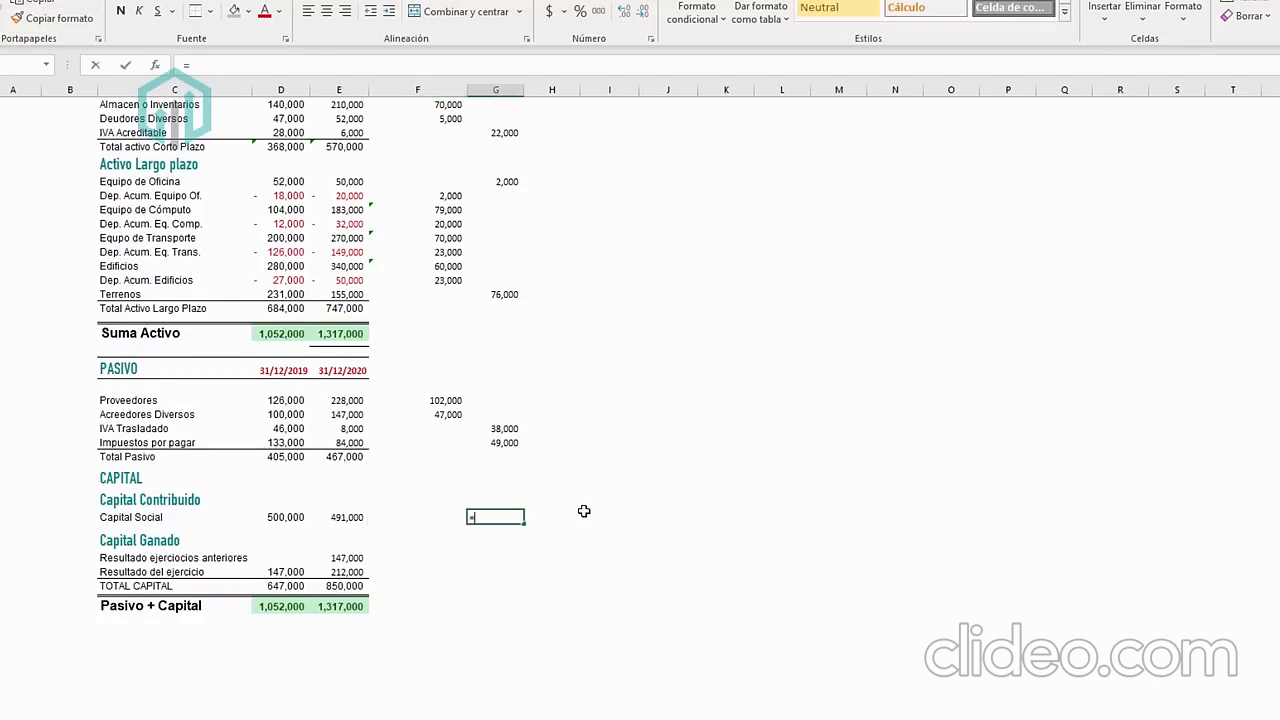
key(Left)
key(Left)
key(Left)
text(-)
key(Left)
key(Left)
key(Return)
Examine the prior-years result and current-year result balances for 2019 and 2020 under Capital Ganado.
scroll(584, 511, up, 3)
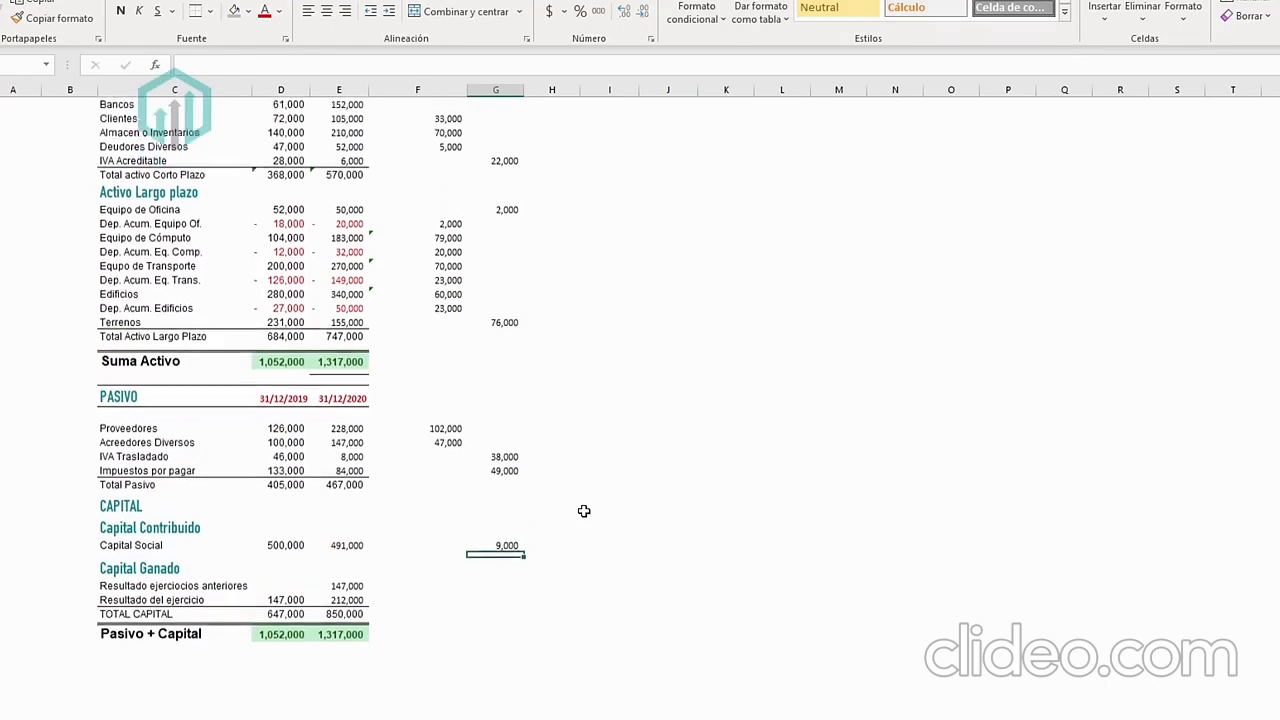
click(495, 154)
scroll(580, 535, down, 2)
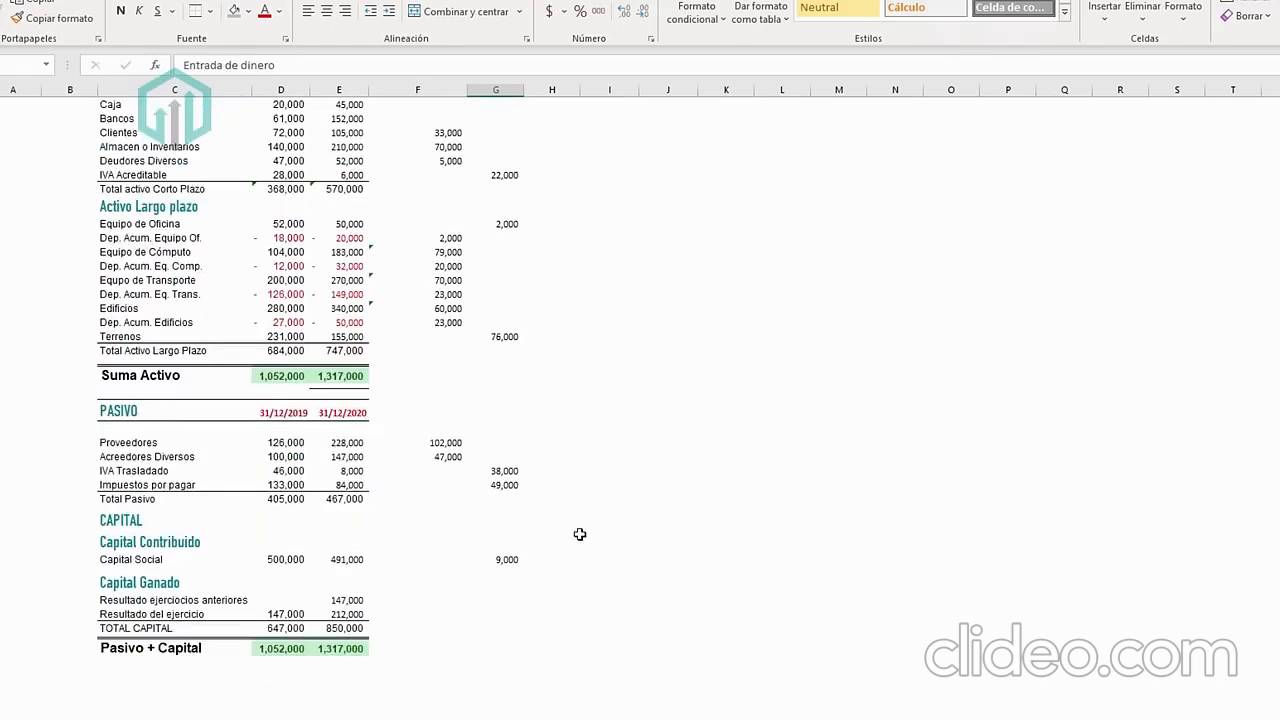
click(208, 602)
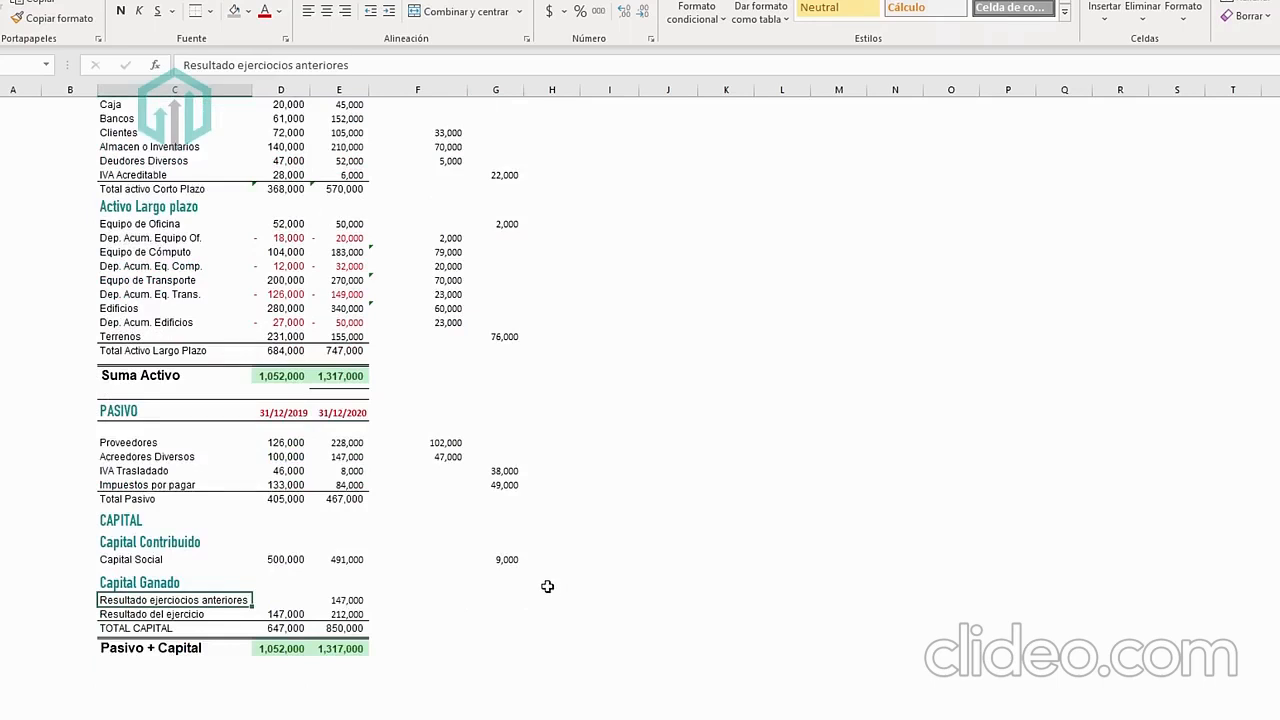
click(193, 612)
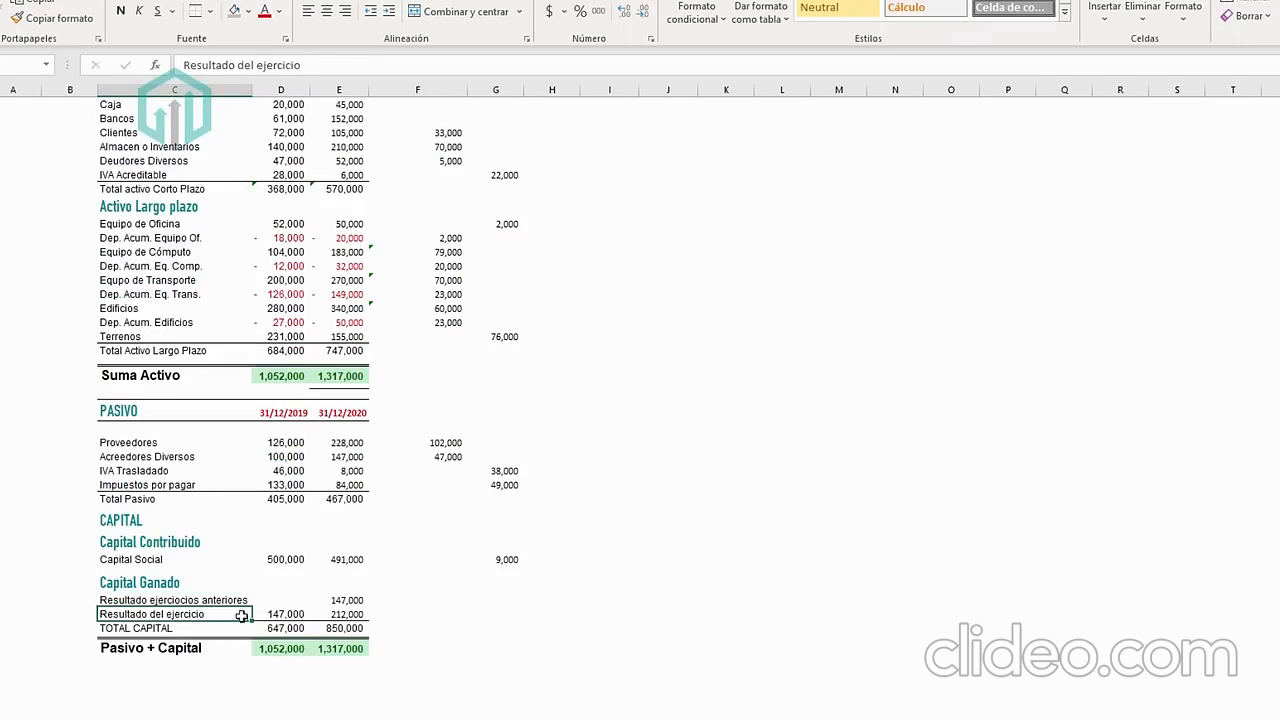
click(301, 613)
scroll(296, 399, up, 2)
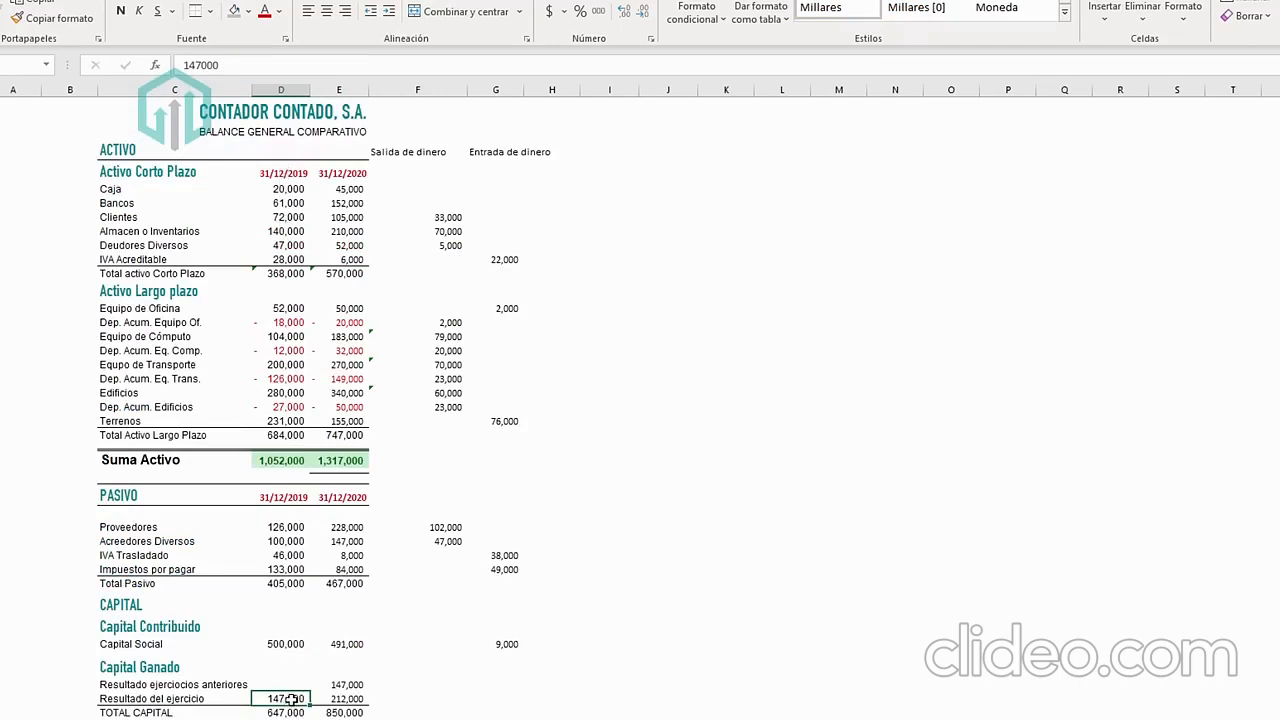
click(329, 686)
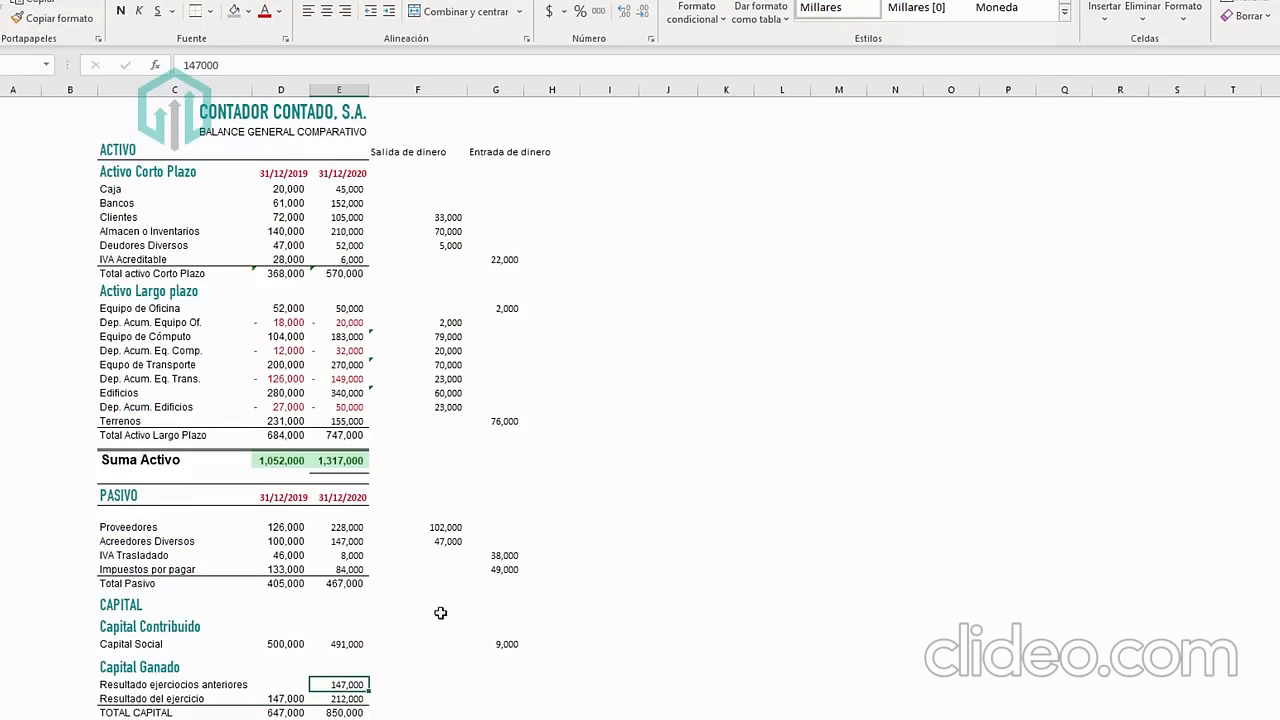
click(360, 171)
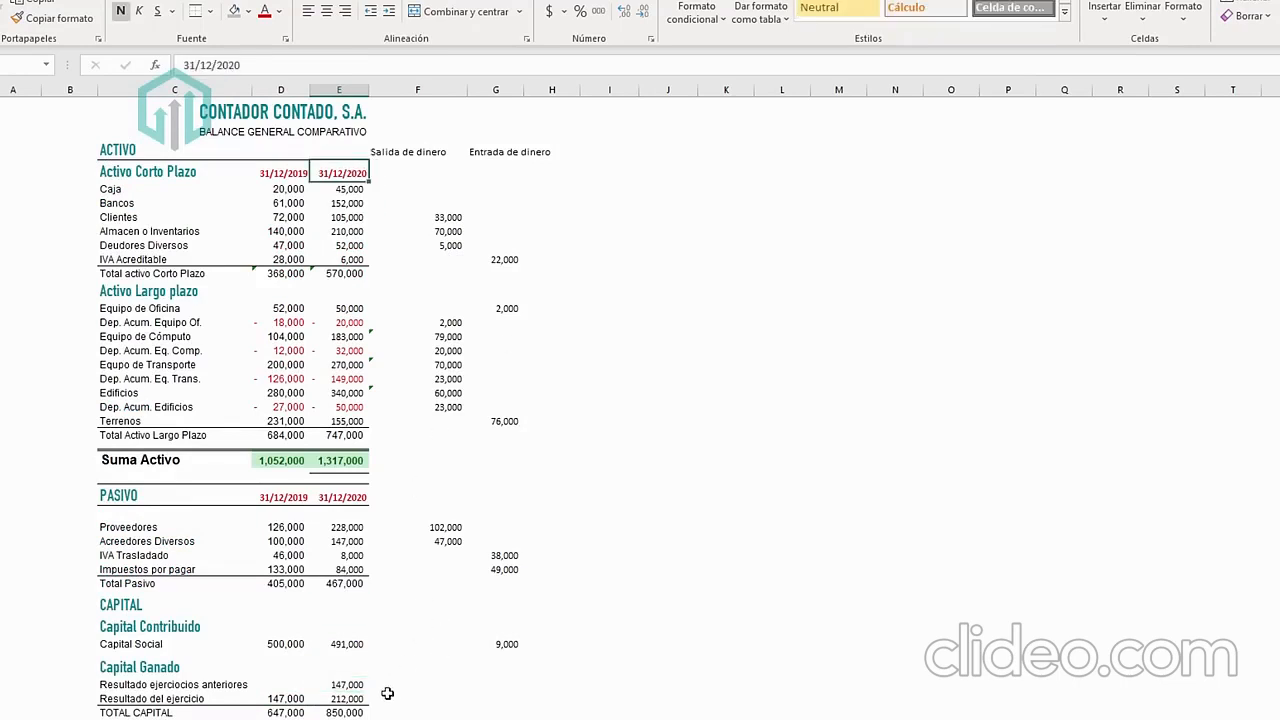
click(350, 697)
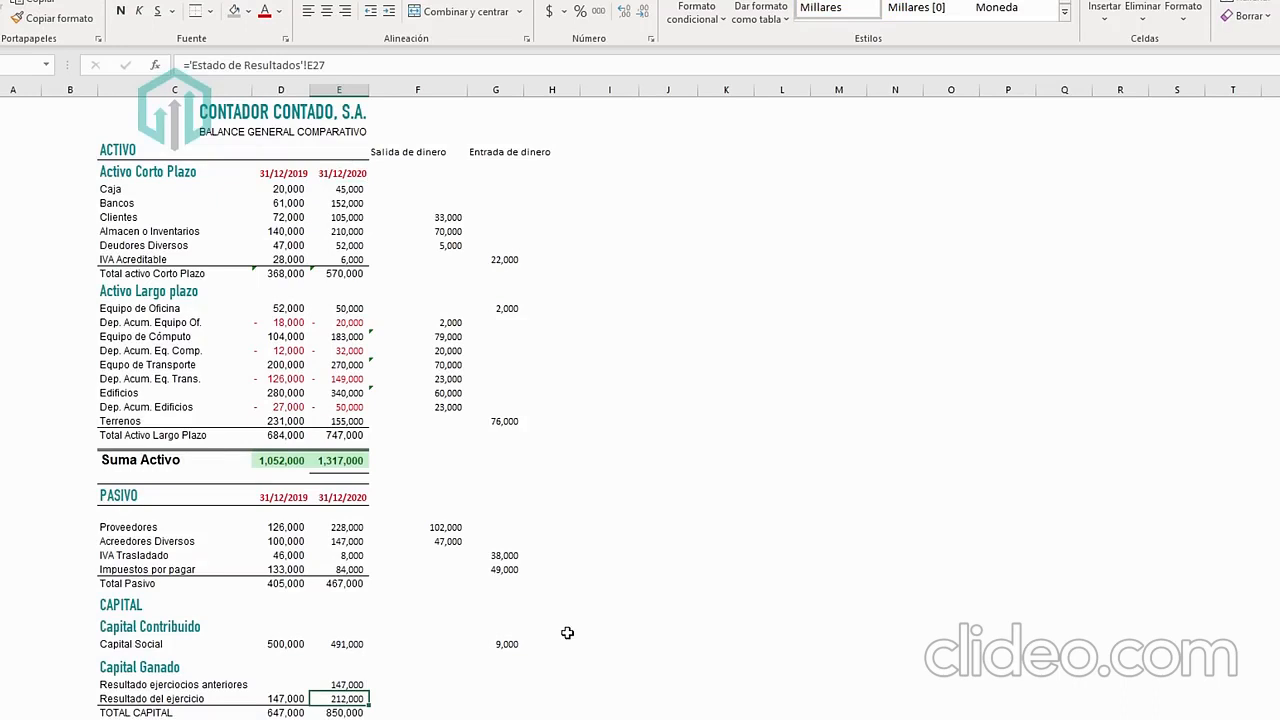
scroll(400, 677, down, 1)
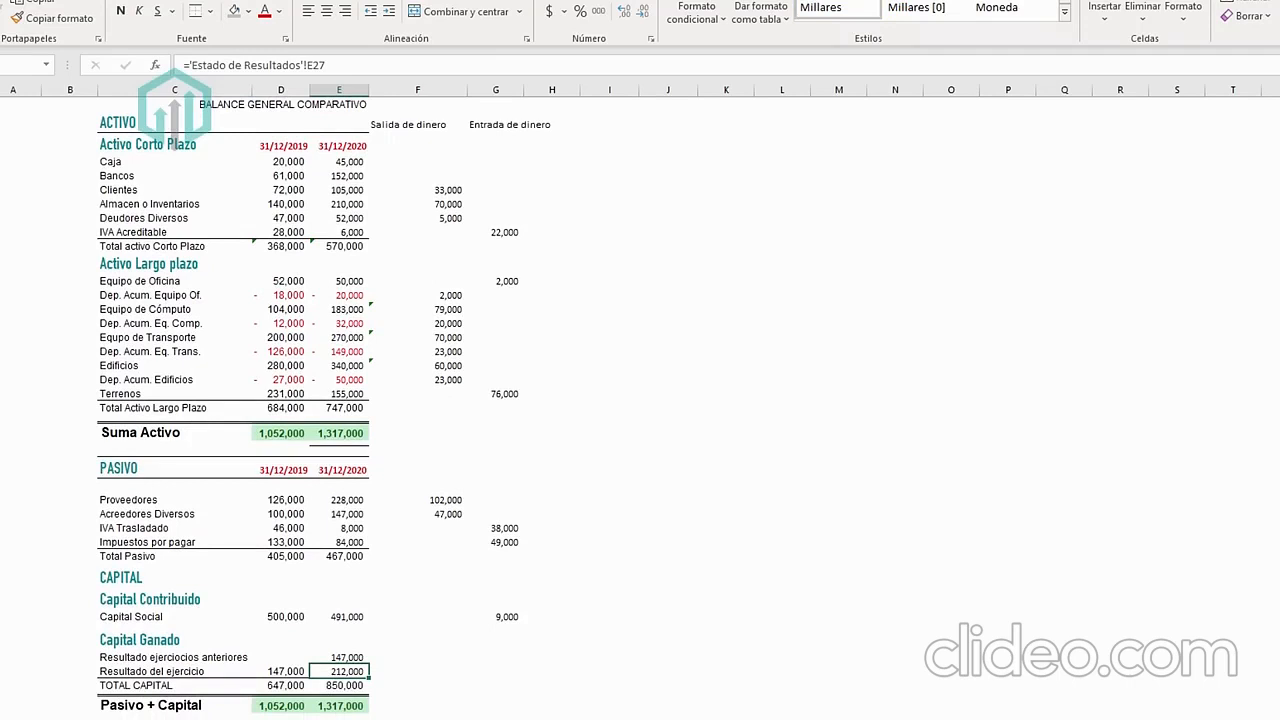
Trace the 2020 Resultado del ejercicio to its source cell in the Estado de Resultados sheet, and return to the comparative balance sheet.
double_click(320, 671)
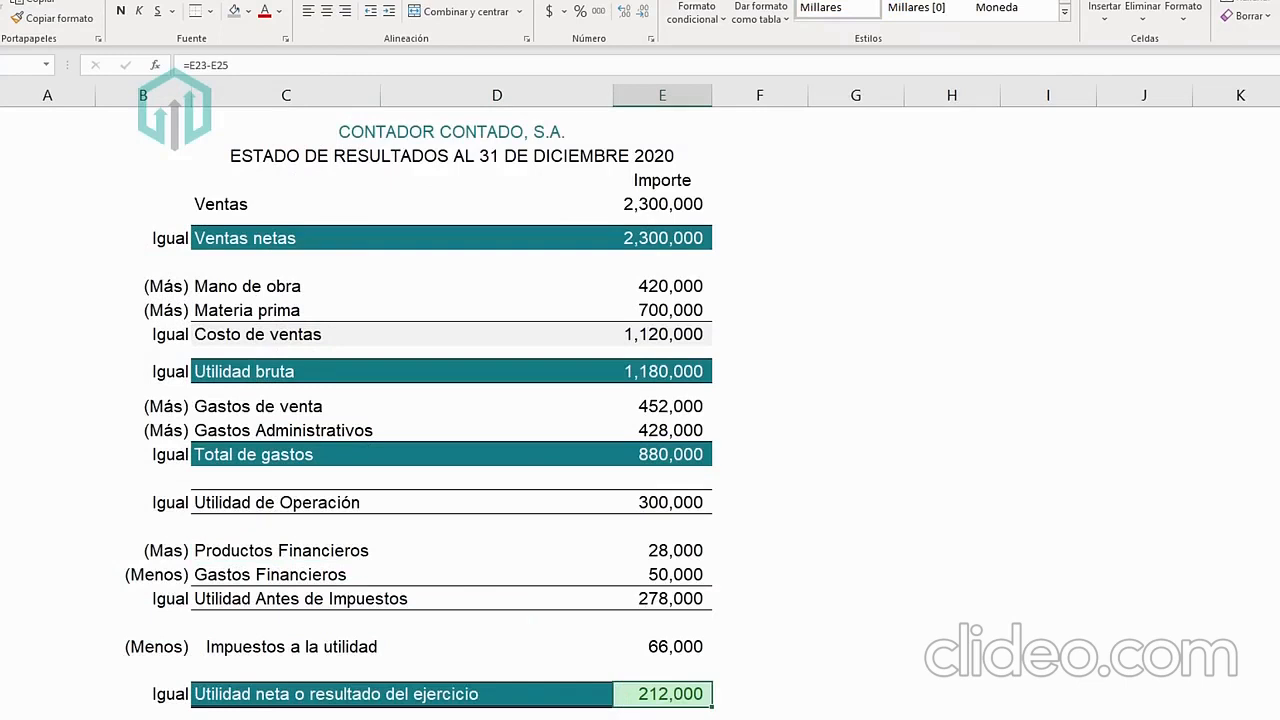
click(190, 718)
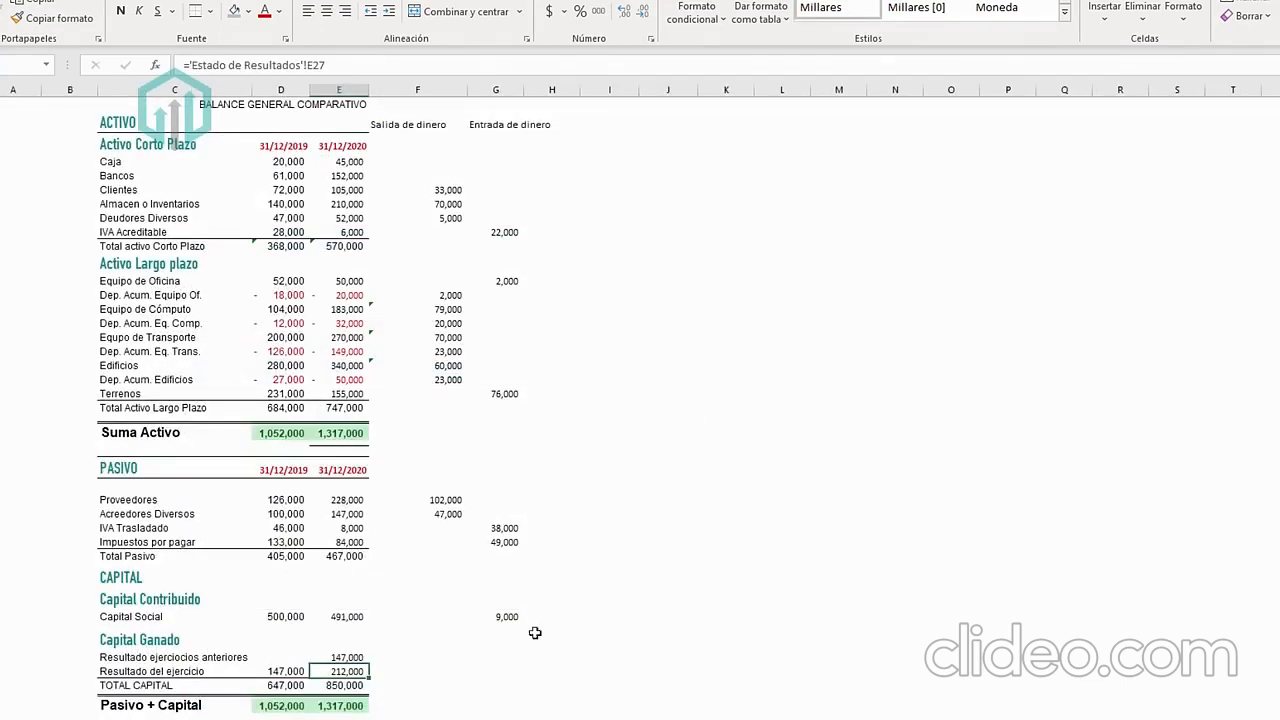
click(340, 657)
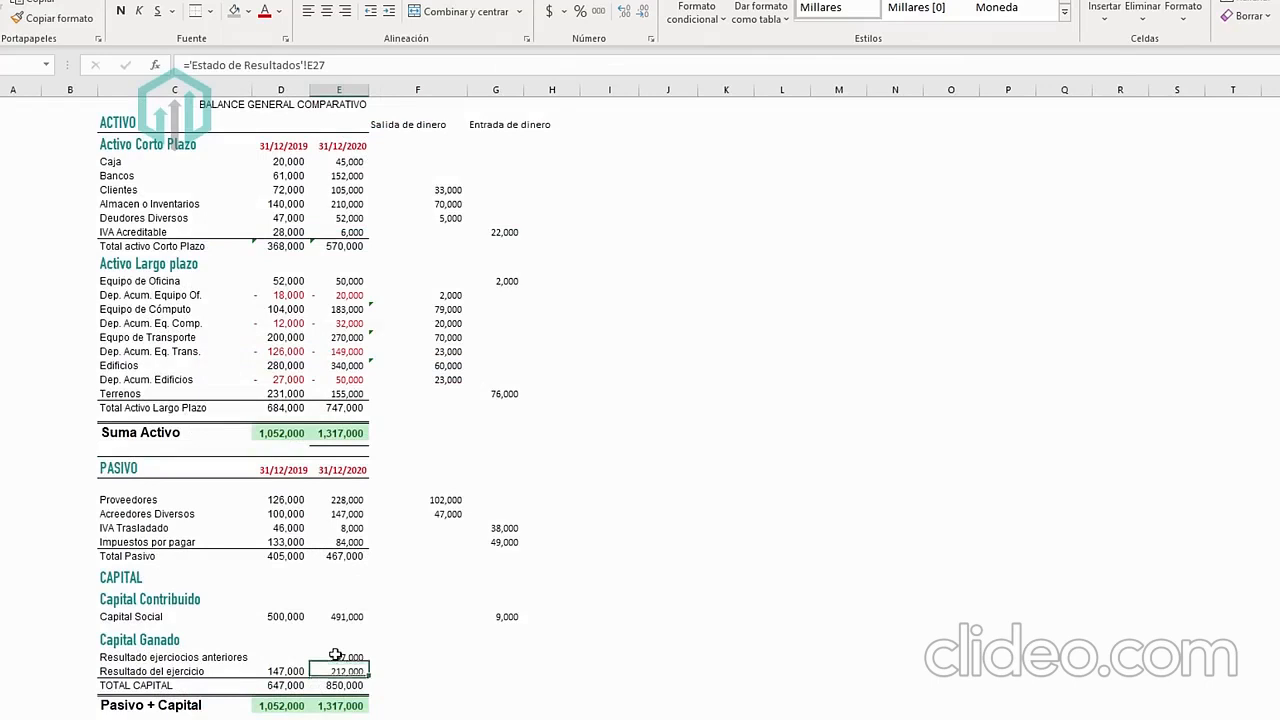
click(495, 657)
scroll(500, 650, up, 1)
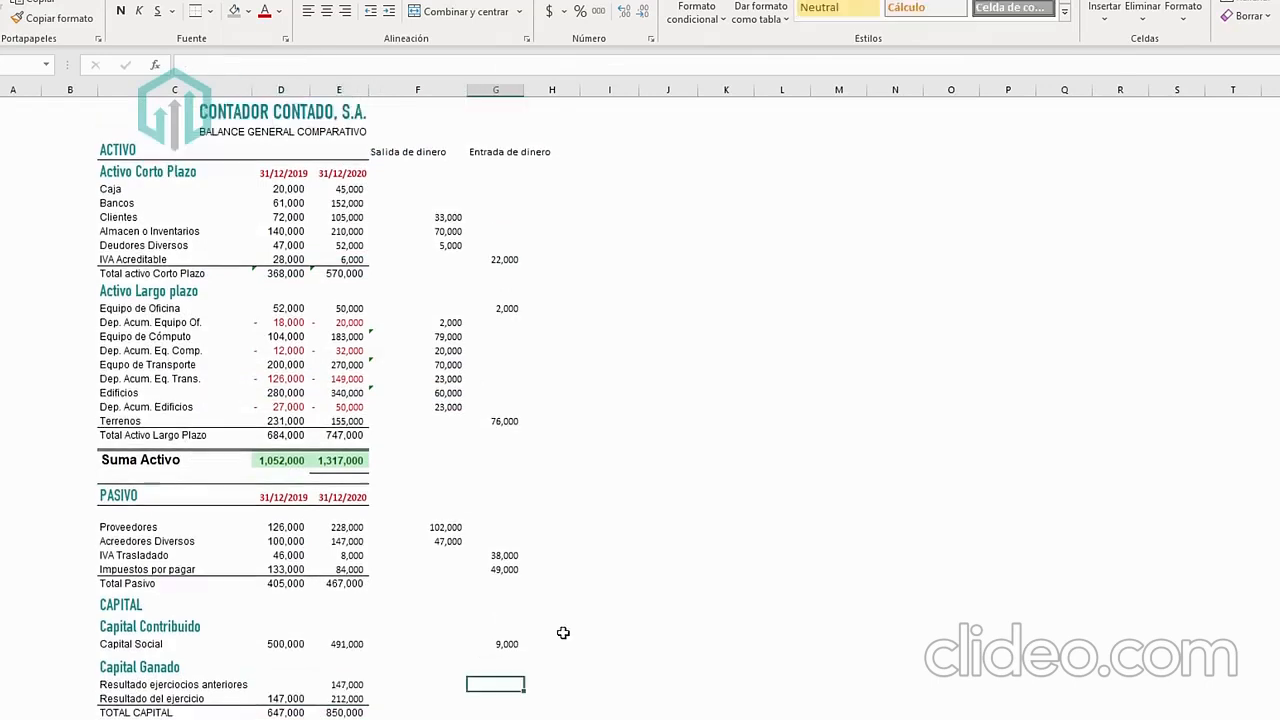
scroll(508, 460, down, 1)
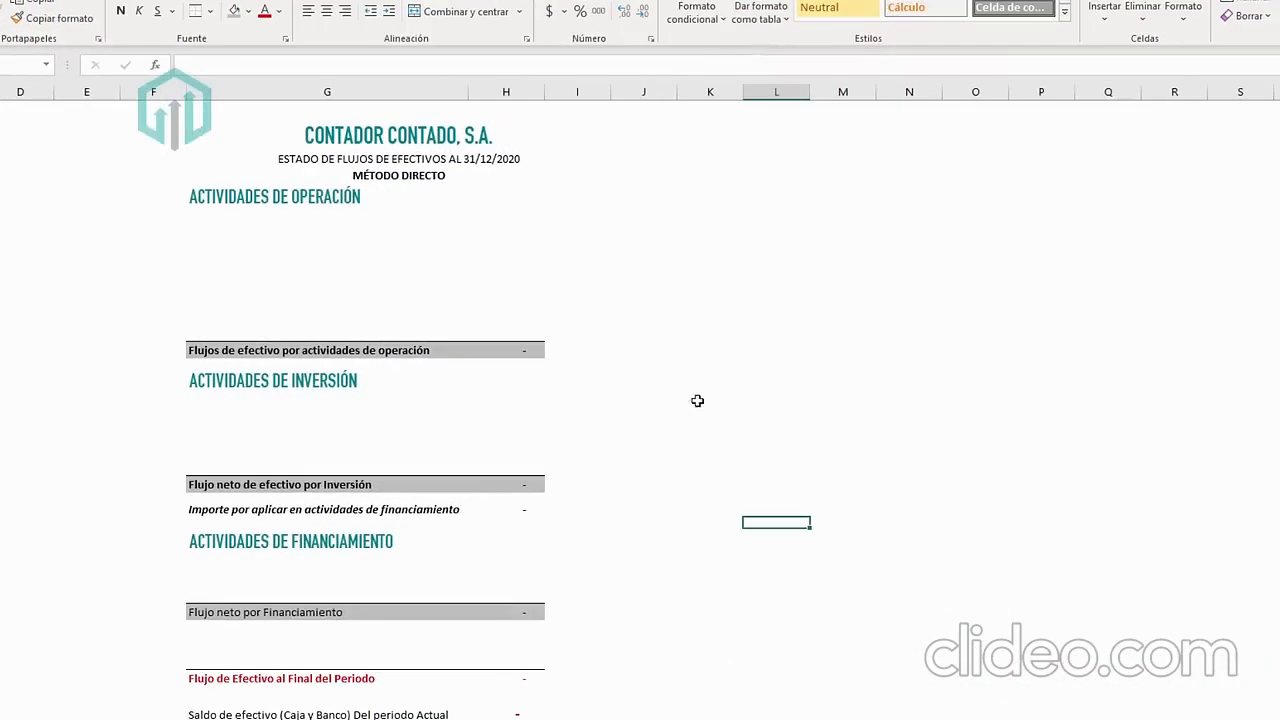
Review the operating, investing and financing activity sections of the direct-method Estado de Flujos de Efectivo template.
click(613, 267)
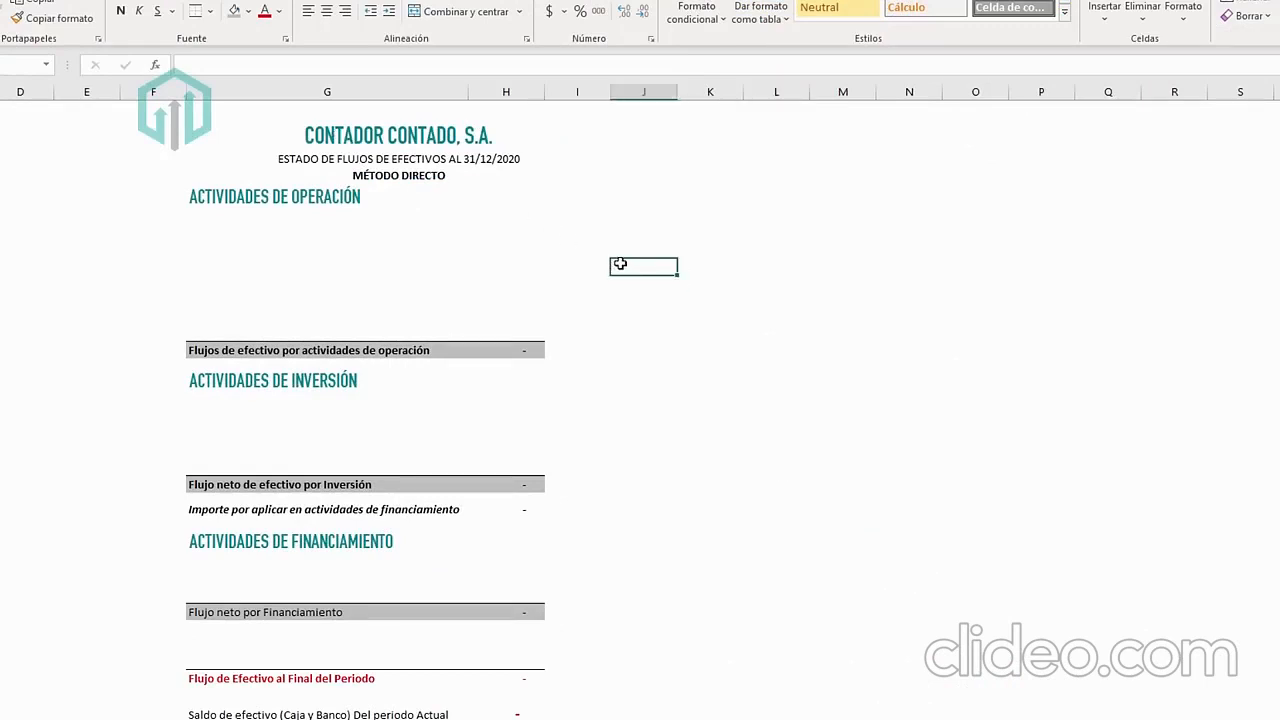
ctrl+scroll(620, 263, down, 1)
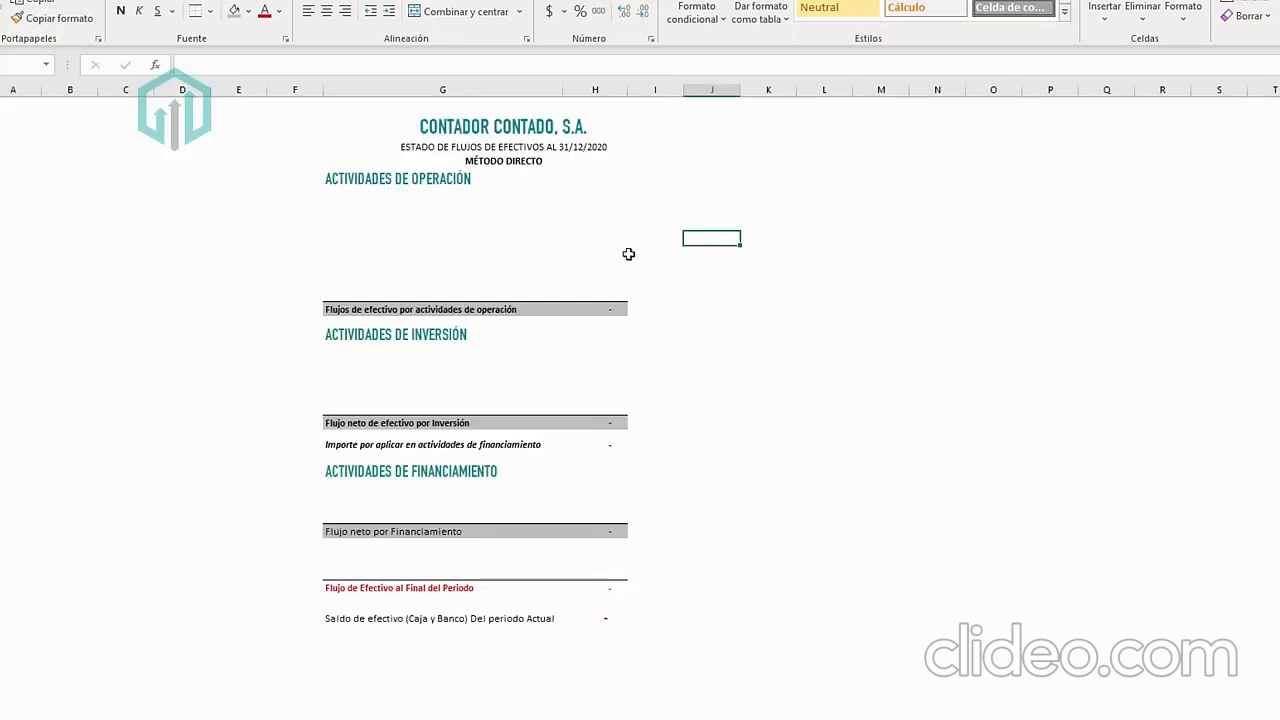
click(444, 183)
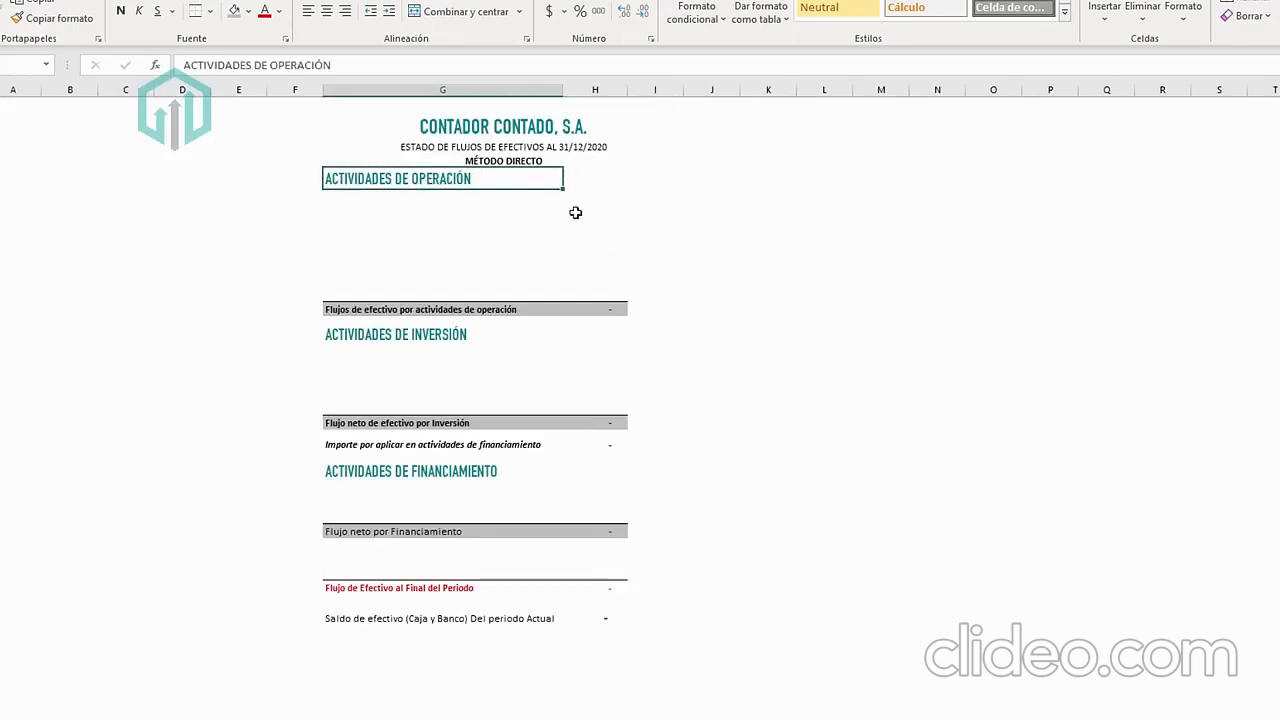
click(425, 334)
key(Down)
key(Down)
key(Down)
key(Down)
key(Down)
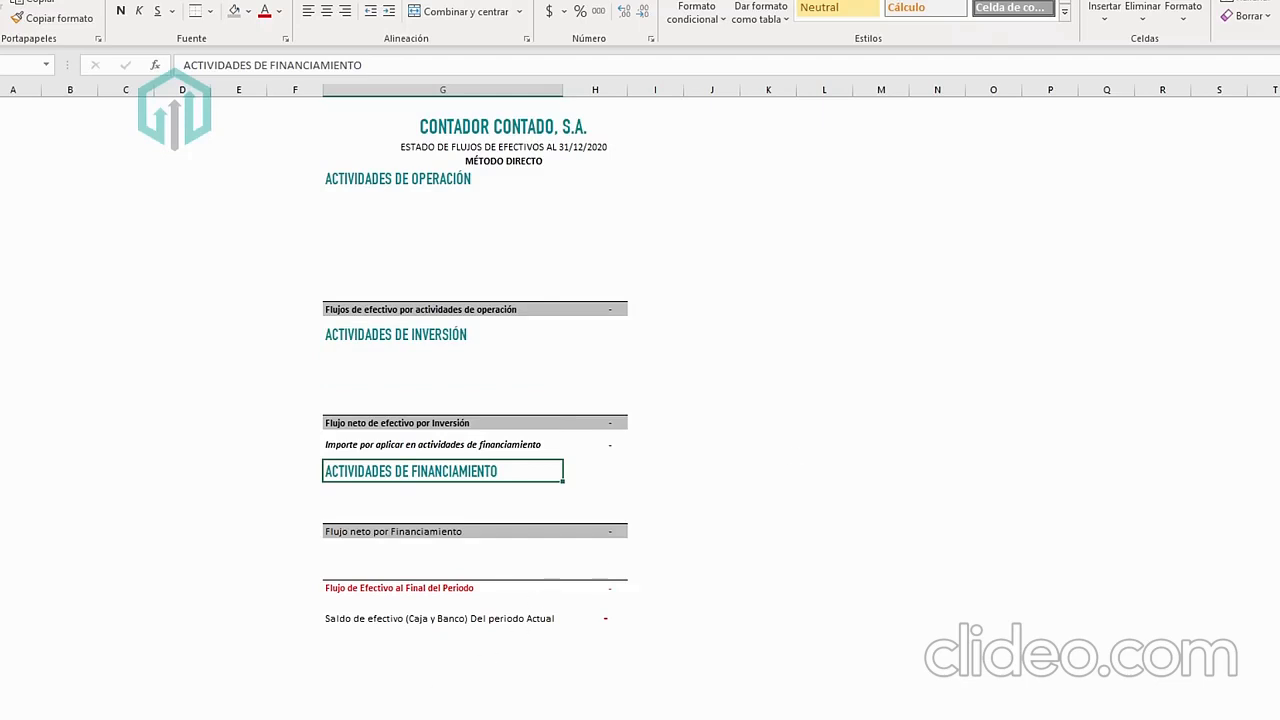
Insert a new worksheet headed "CONTADOR CONTADO, S.A." and "Papel de Trabajo de Flujos de Efectivo MÉTODO DIRECTO", centred across columns B to G.
right_click(406, 719)
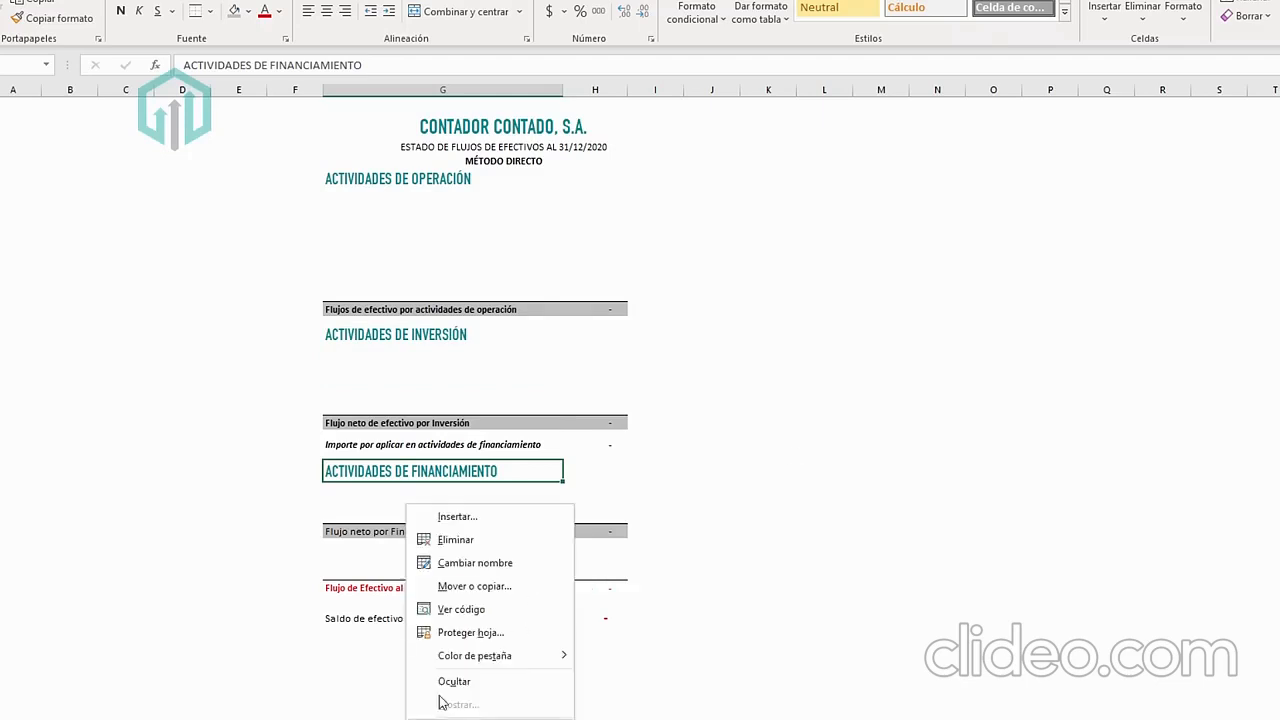
click(500, 517)
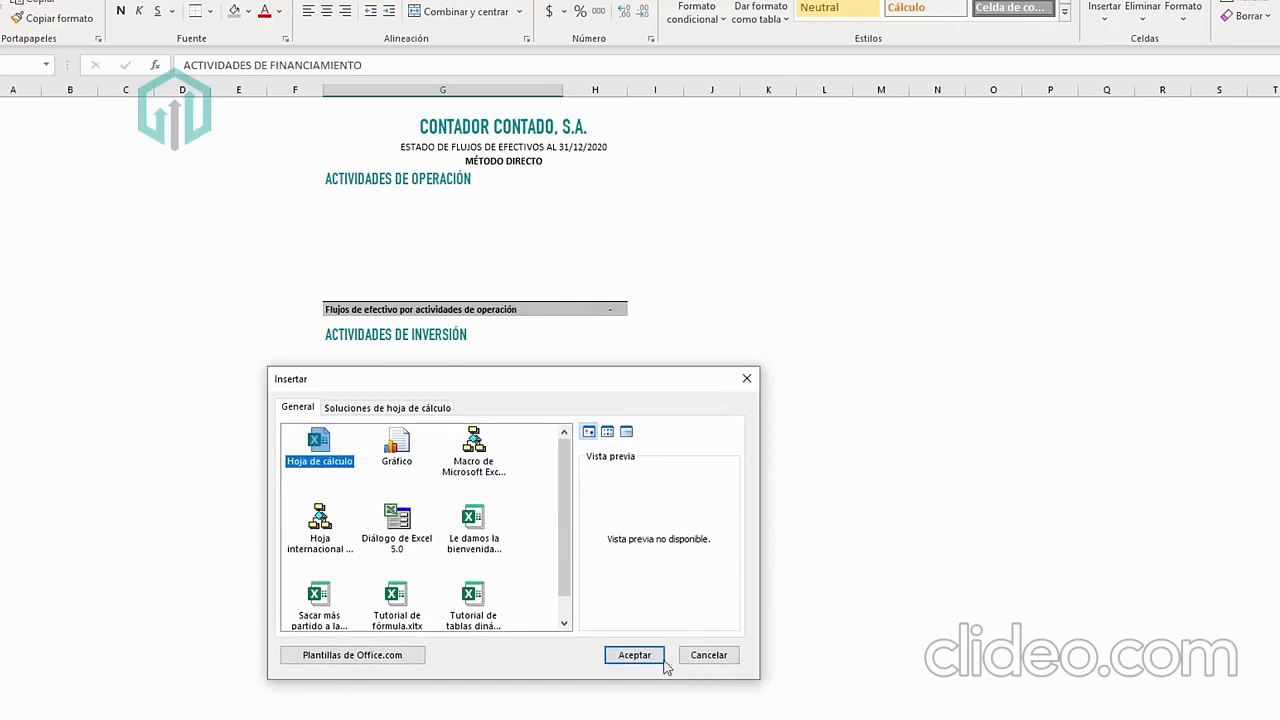
click(632, 655)
text(CONTADOR CONTADO, S.A. Papel de Trabajo de Flujos de Efectivo MÉTODO DIRECTO)
click(254, 274)
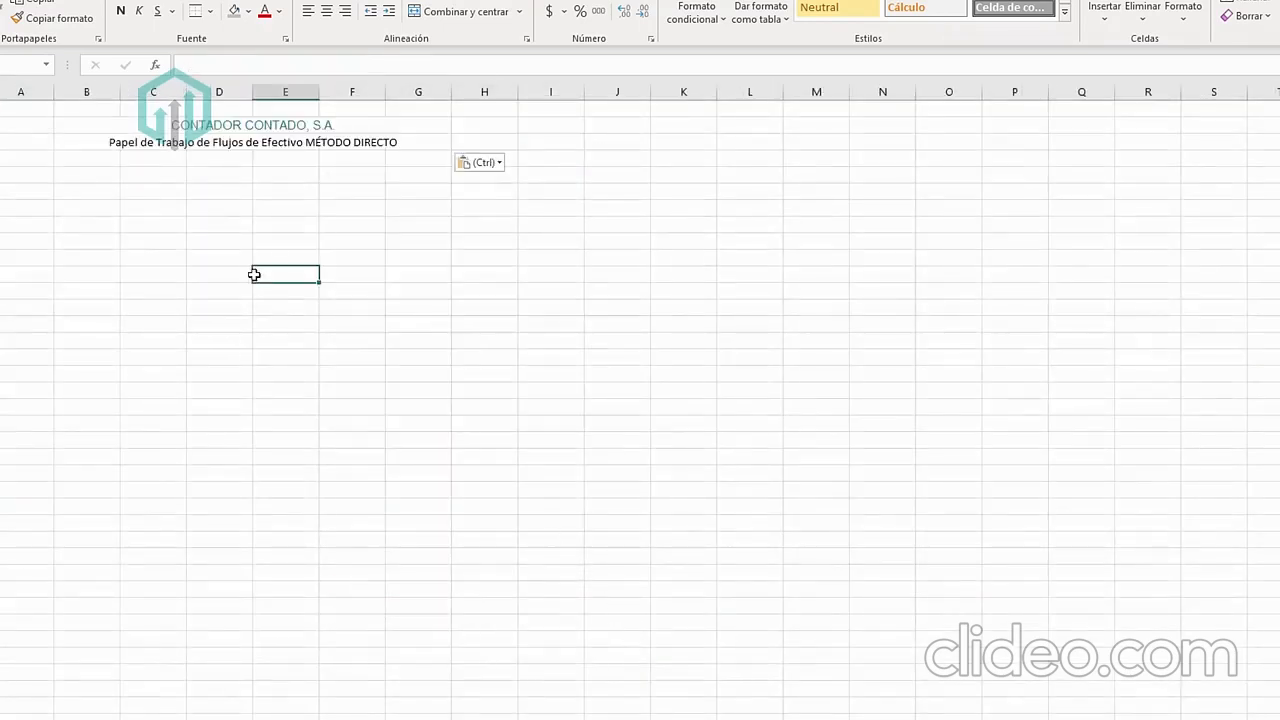
click(118, 129)
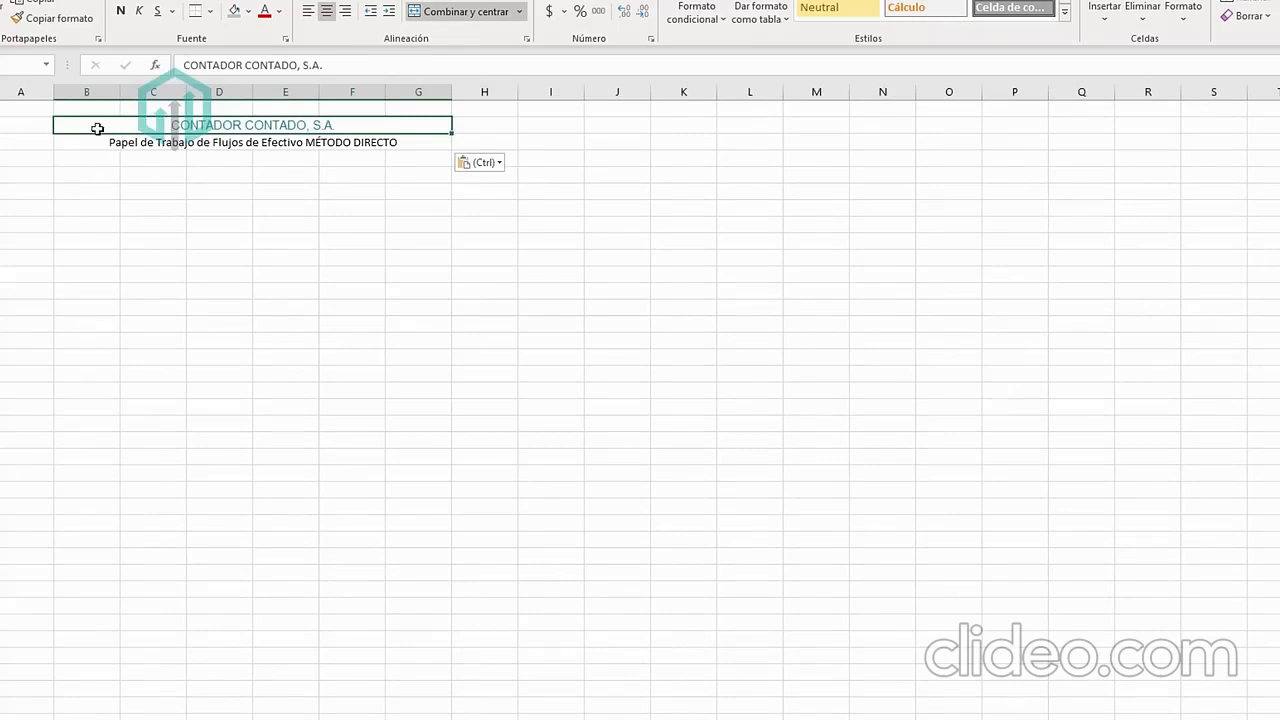
click(95, 140)
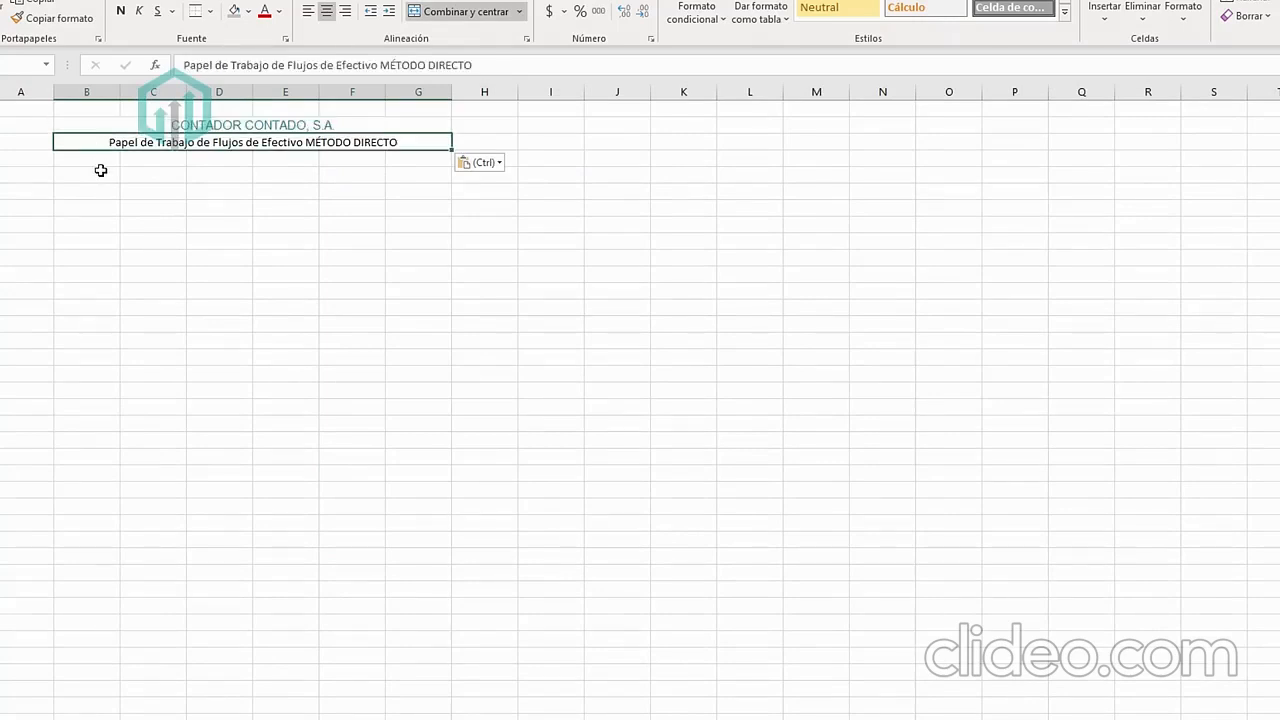
Enter the headings CONCEPTO, IMPORTE and TIPO DE MOVIMIENTO in the row below the working paper's title, from columns C to G.
click(172, 163)
text(CONCEPTO)
key(Tab)
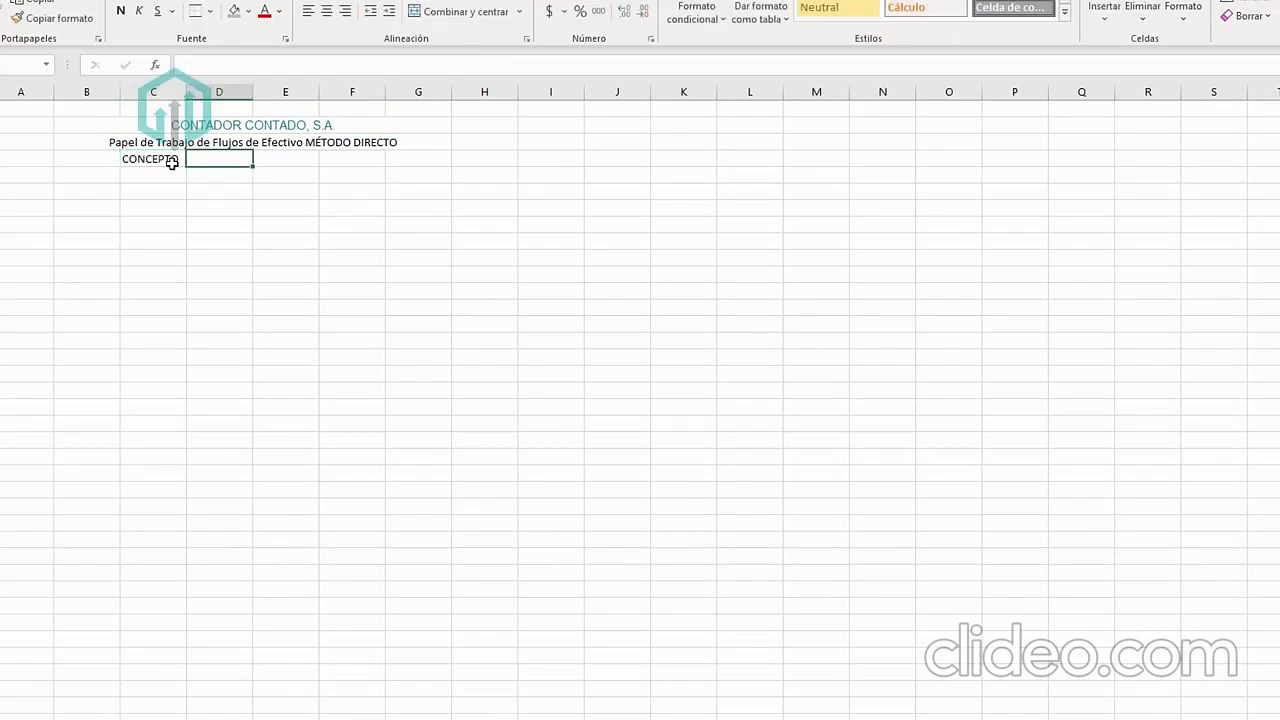
text(IMPORTE)
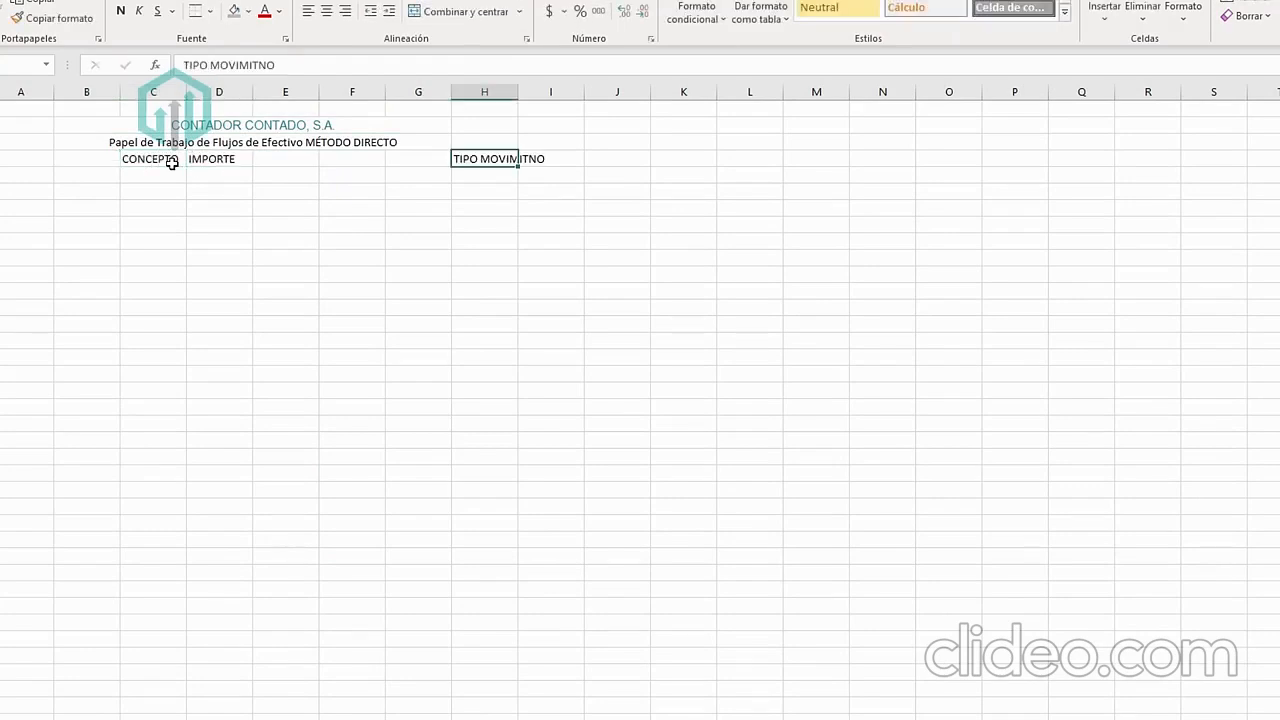
text(TIPO DE MOVIM)
text(IENTO)
key(Return)
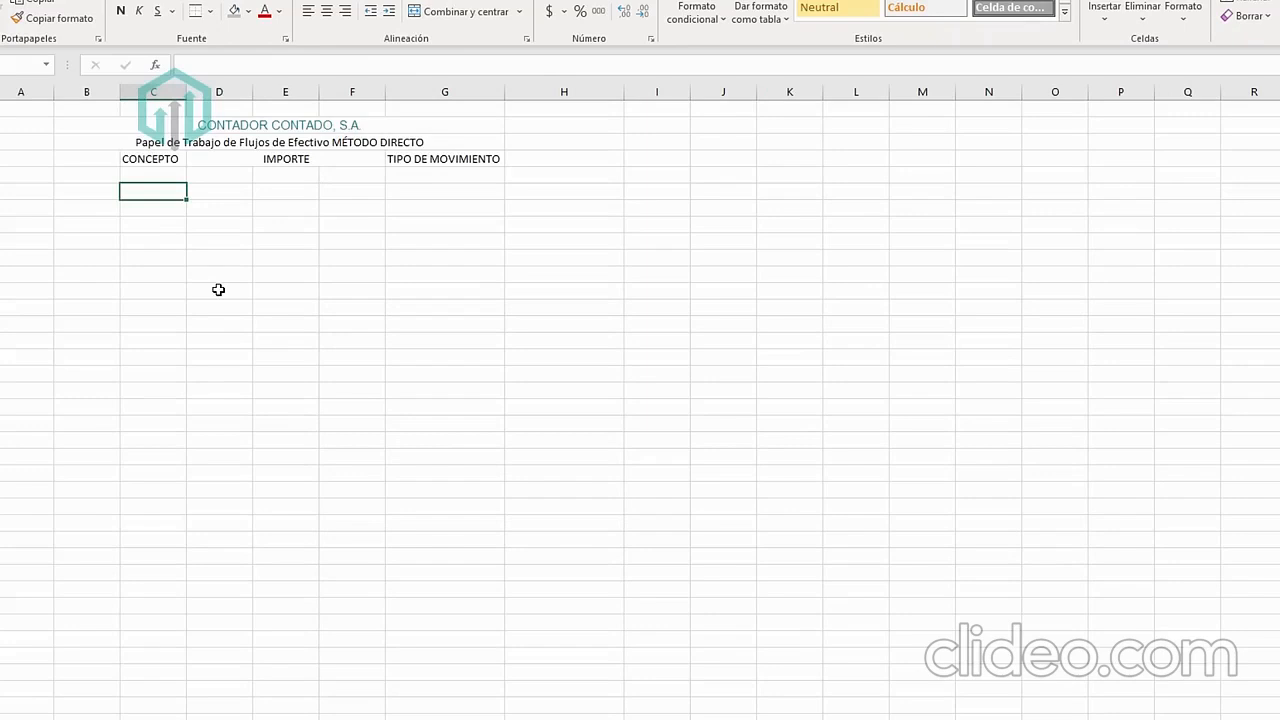
Add a VENTAS concept row and link its column D amount to Ventas netas in the Estado de Resultados sheet.
text(VENTAS)
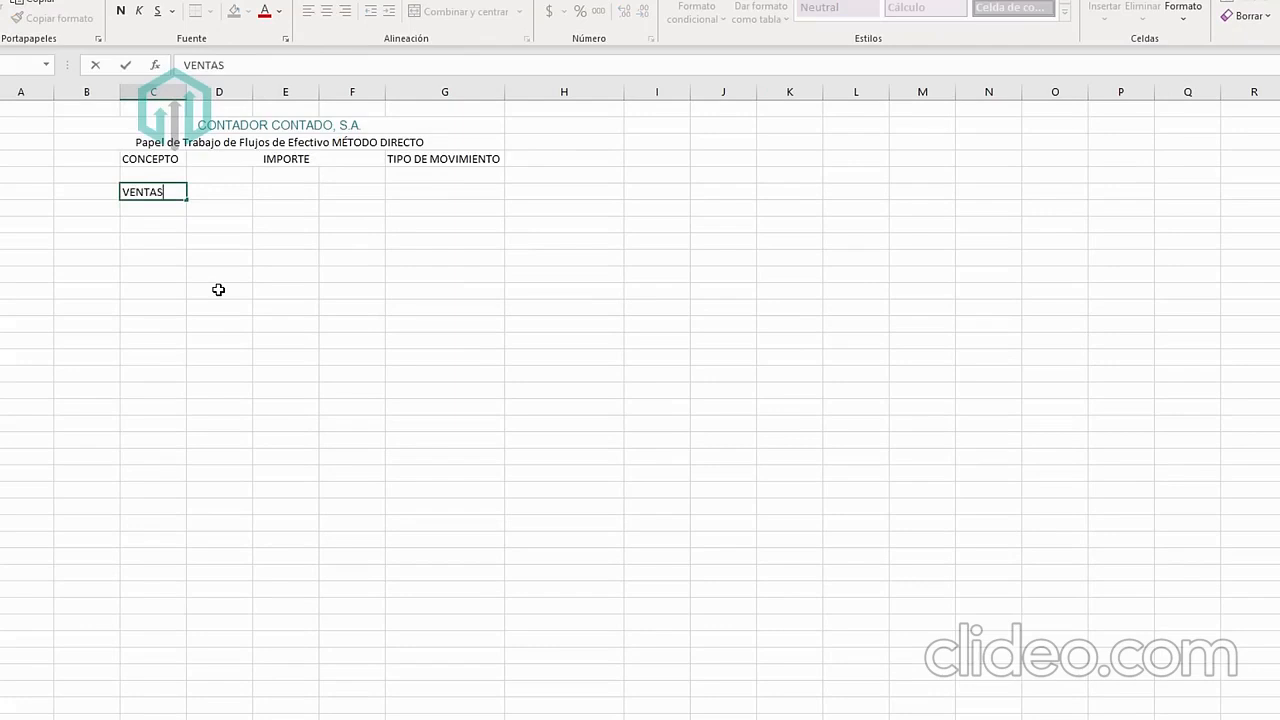
key(Return)
key(Up)
key(Right)
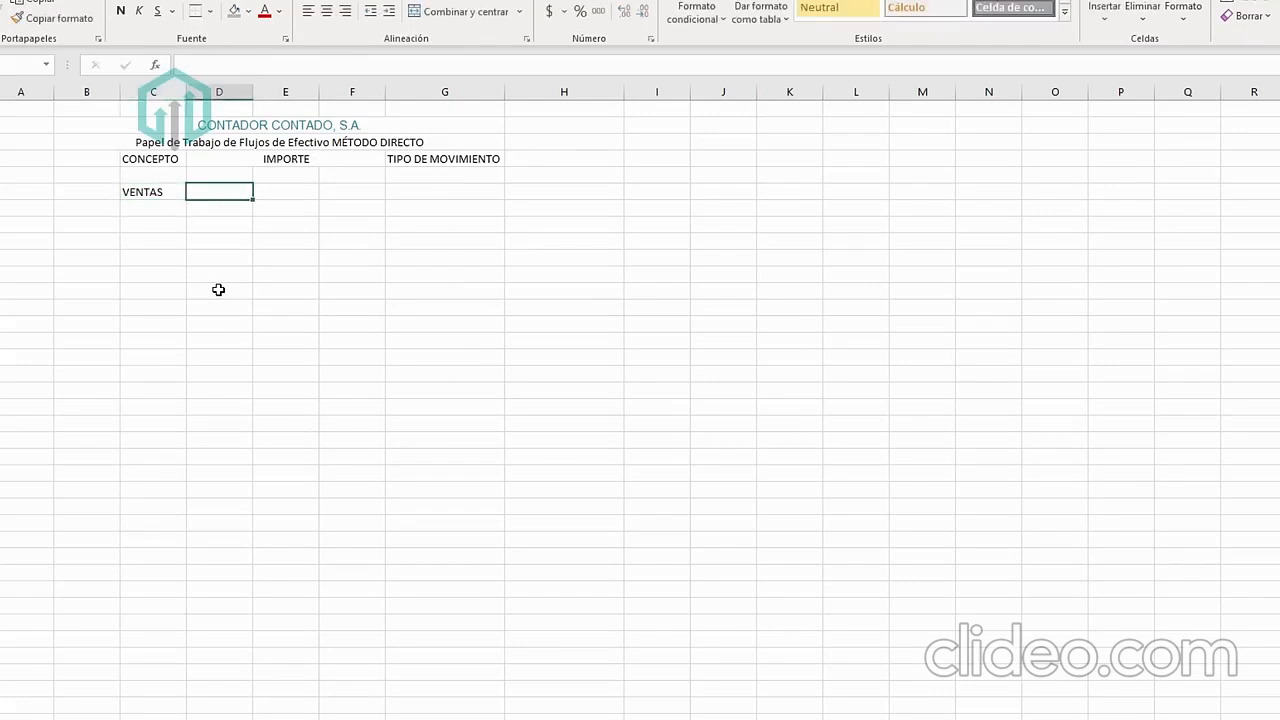
text(=)
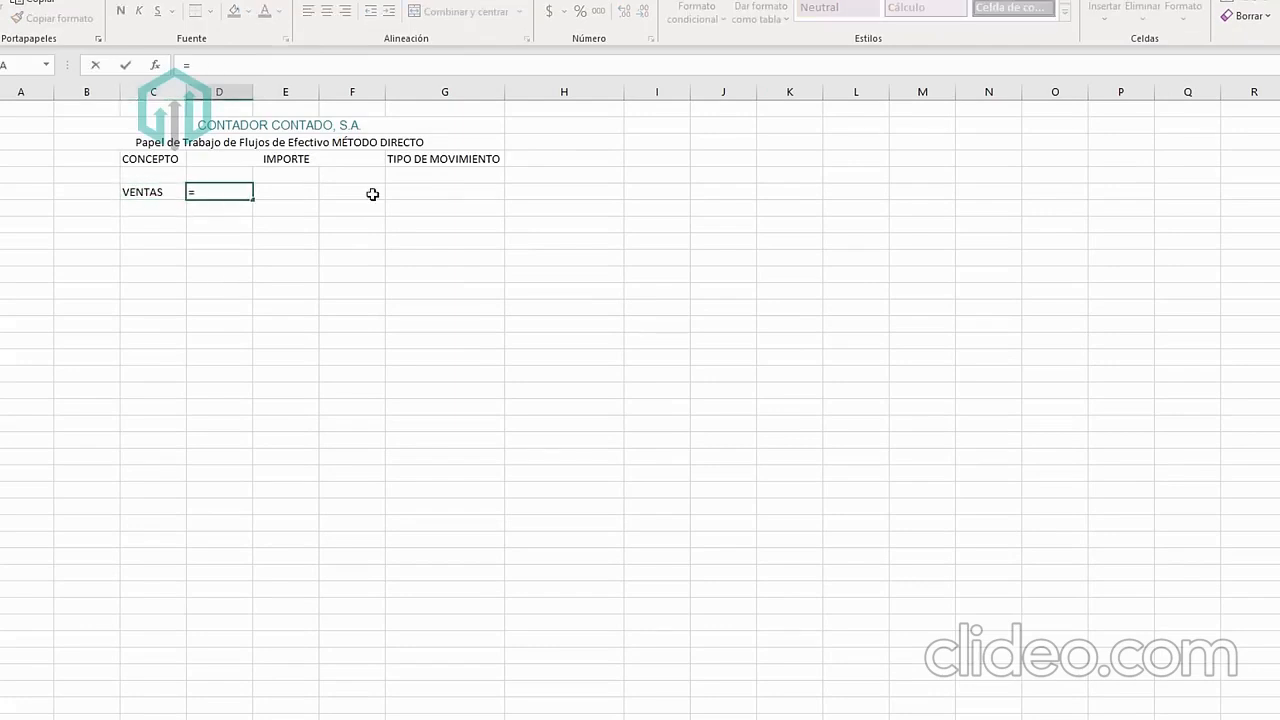
click(256, 718)
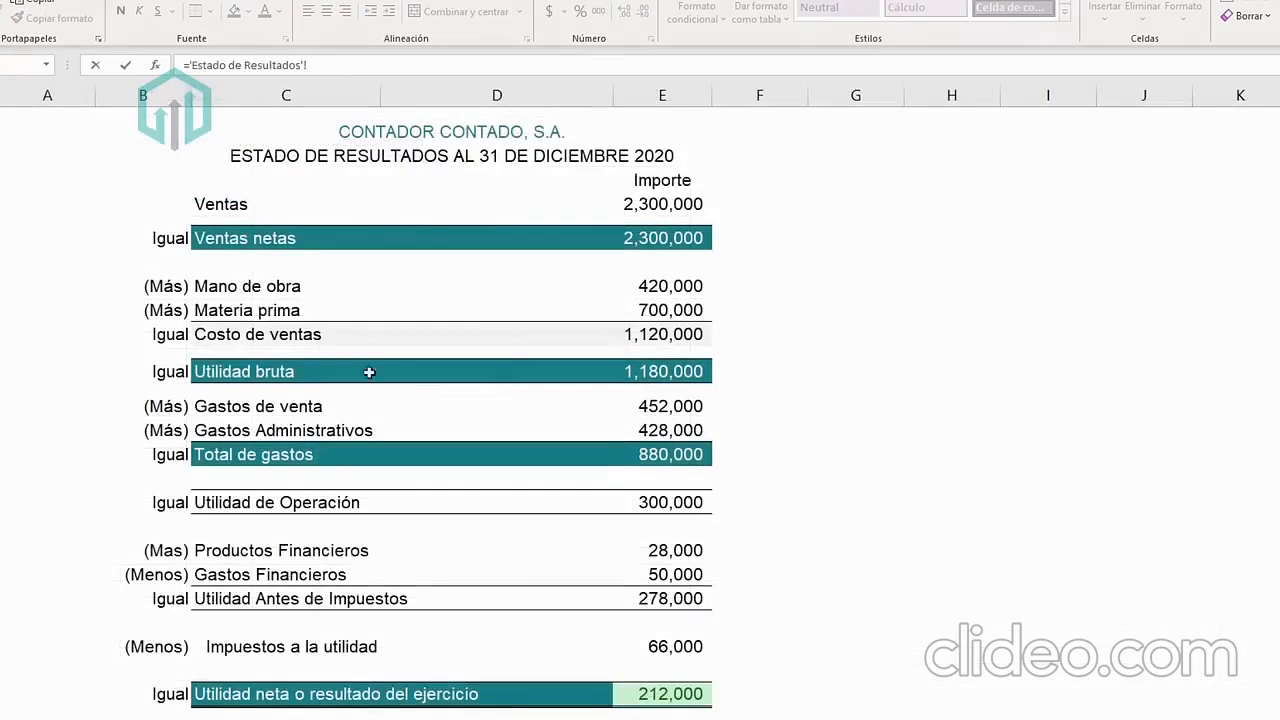
click(650, 237)
key(Return)
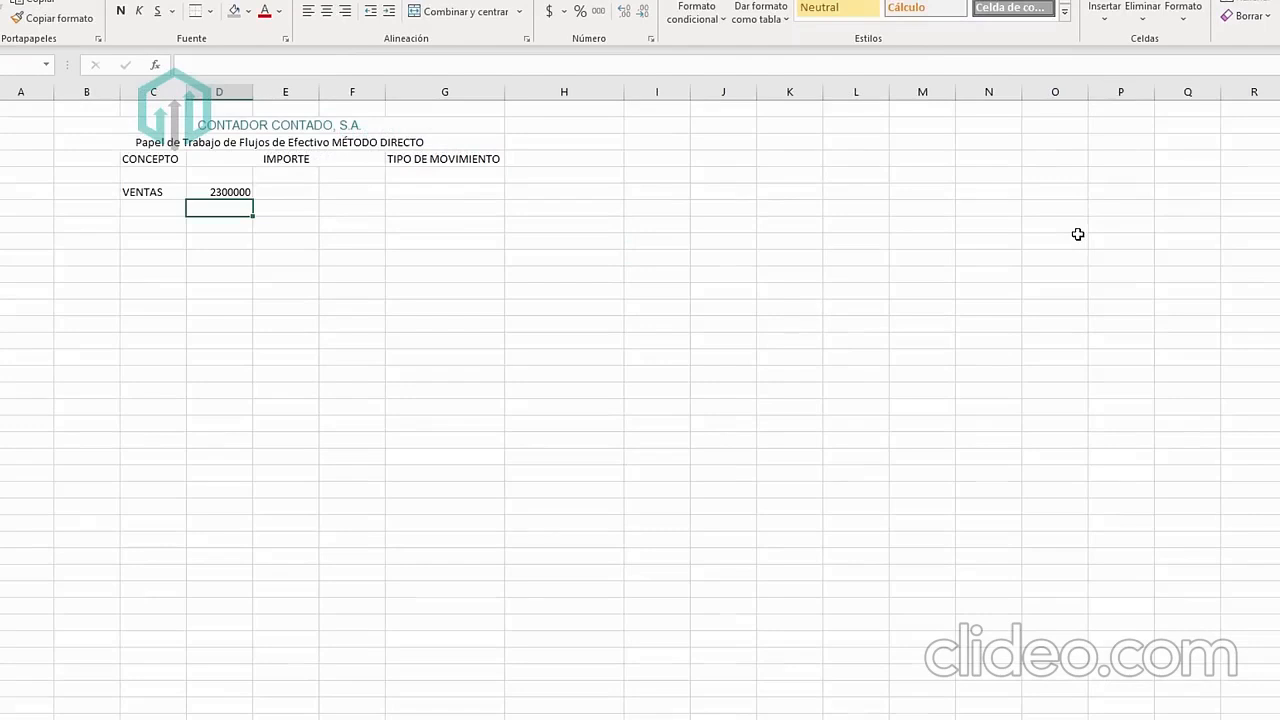
Add "Aumento de clientes" below VENTAS and link its column E amount to the Clientes cash outflow in Balance General cell F9.
click(138, 210)
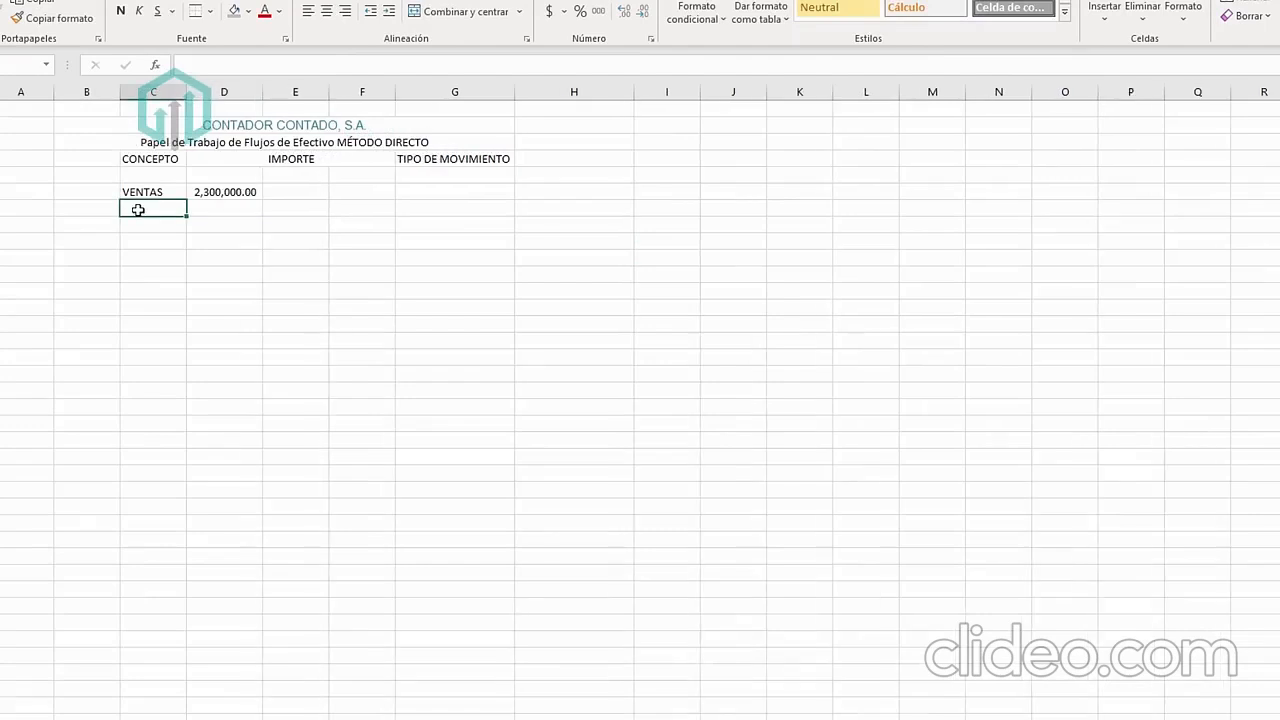
text(A)
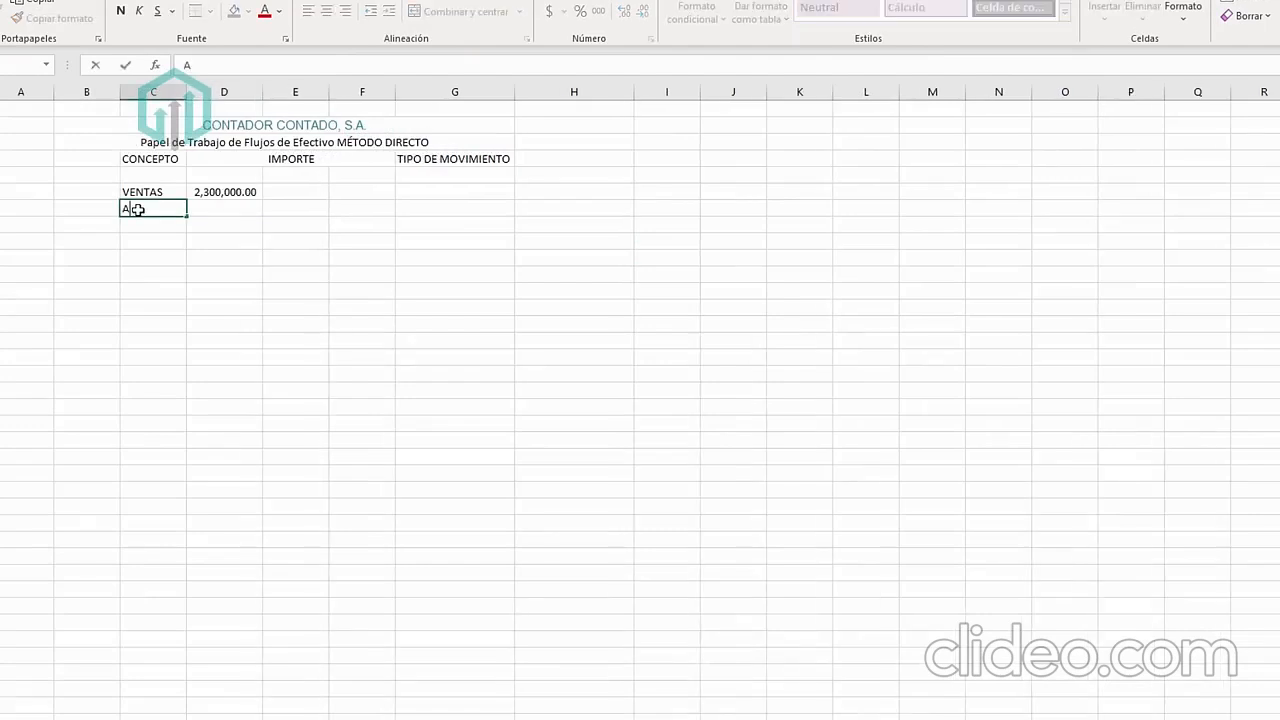
text(umento de clientes)
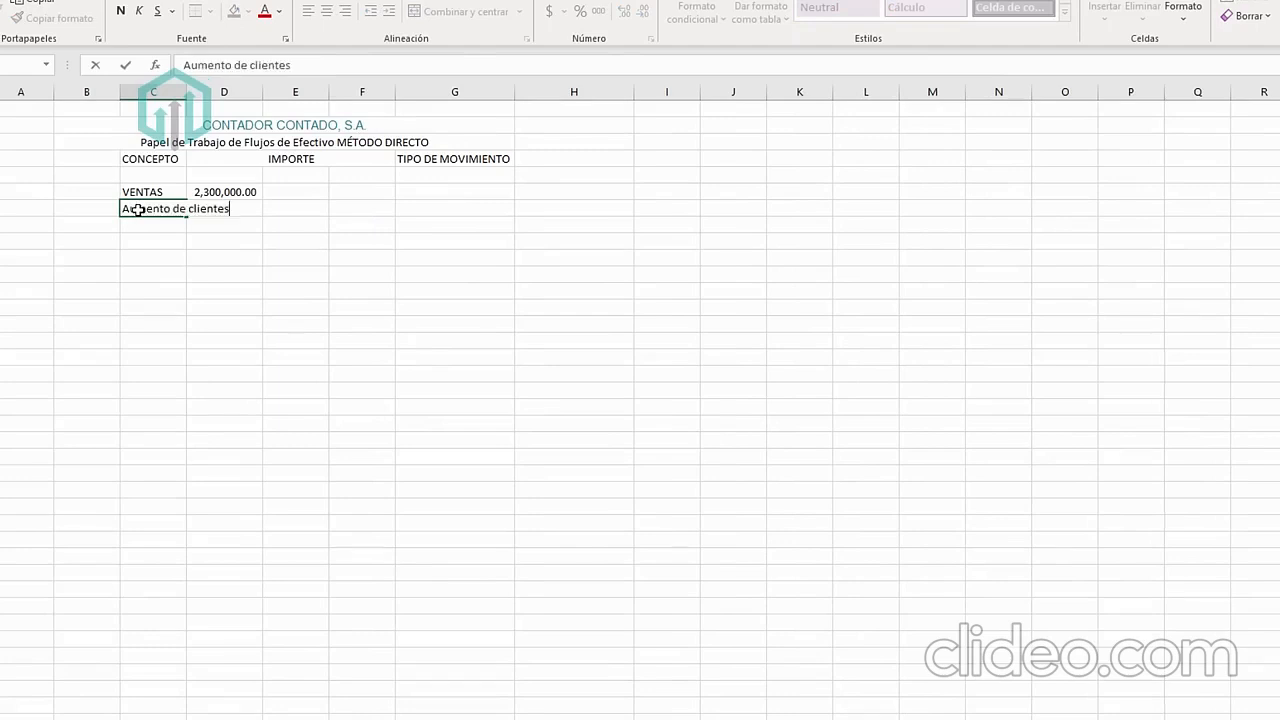
key(Tab)
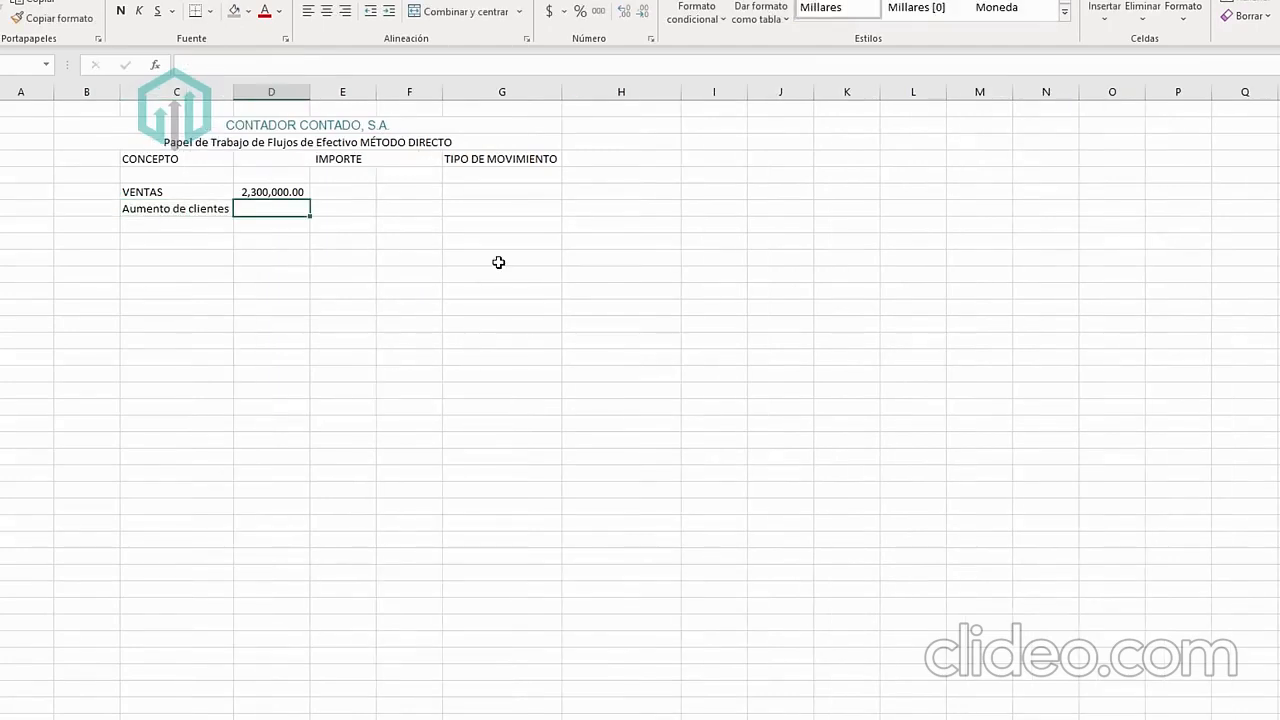
key(Tab)
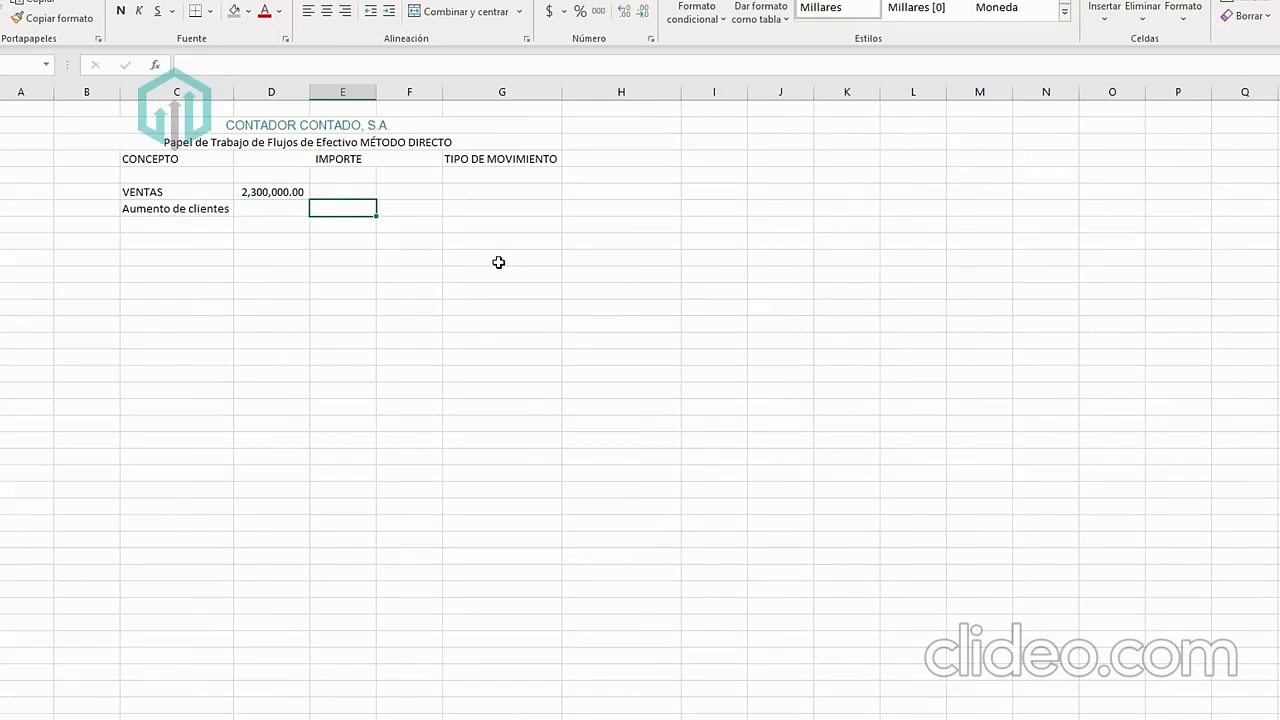
text(=)
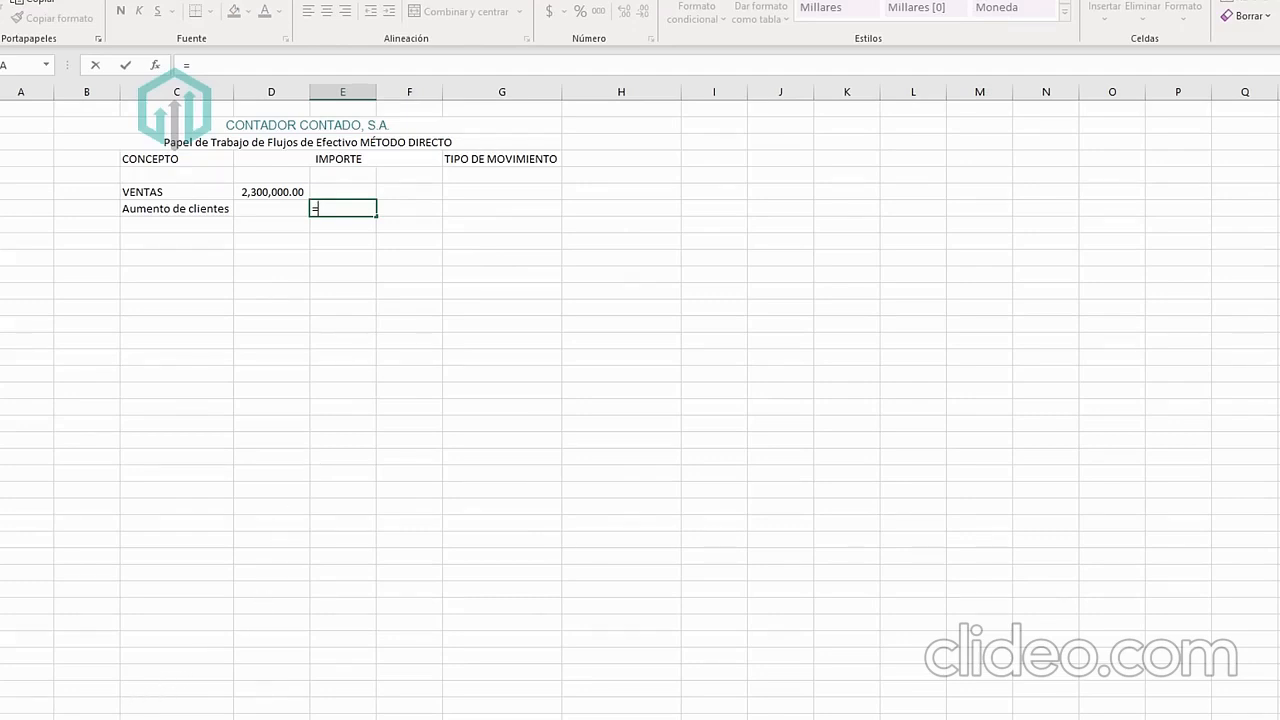
click(225, 718)
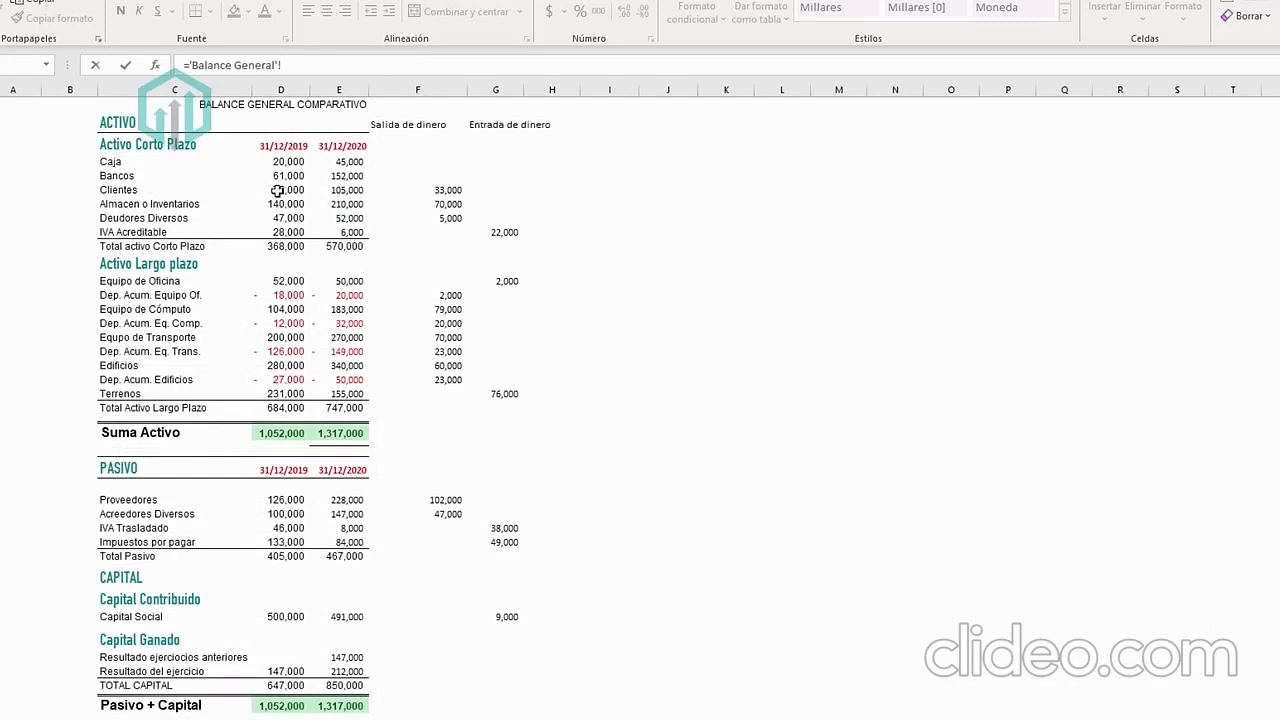
click(412, 186)
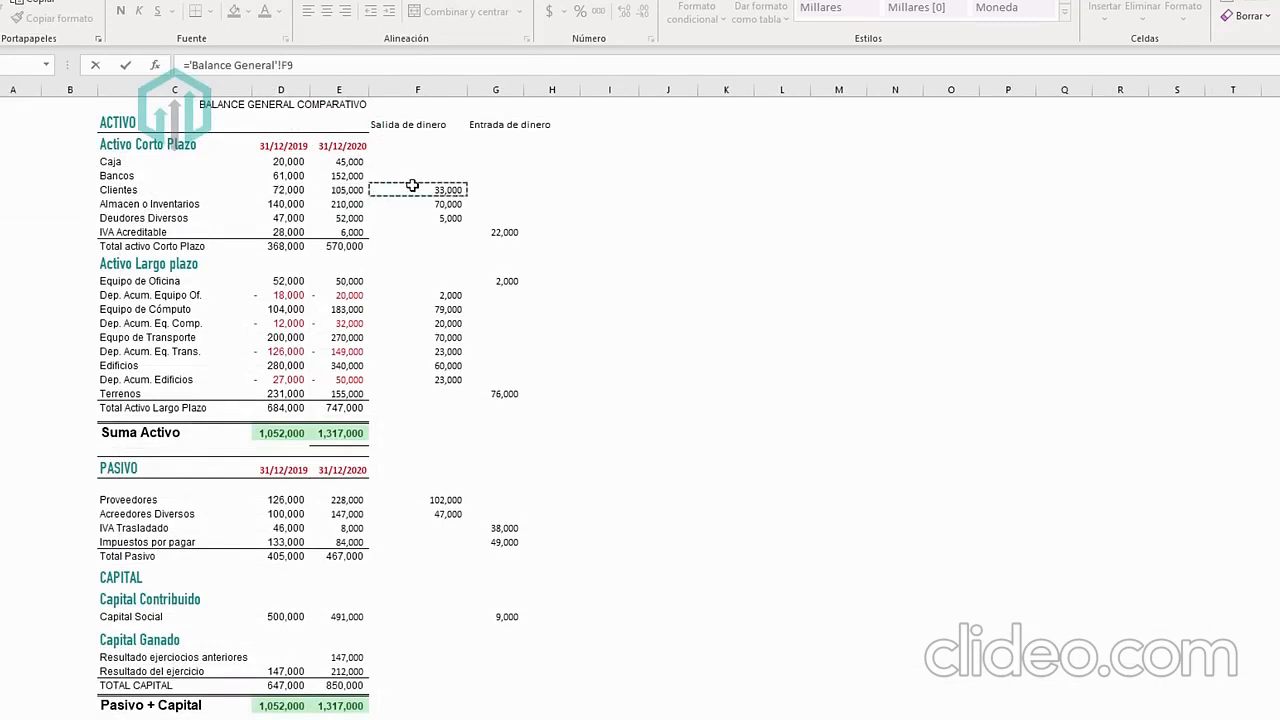
key(Return)
Add a "Cobro a clientes" row and calculate its column F amount as VENTAS minus Aumento de clientes.
click(207, 222)
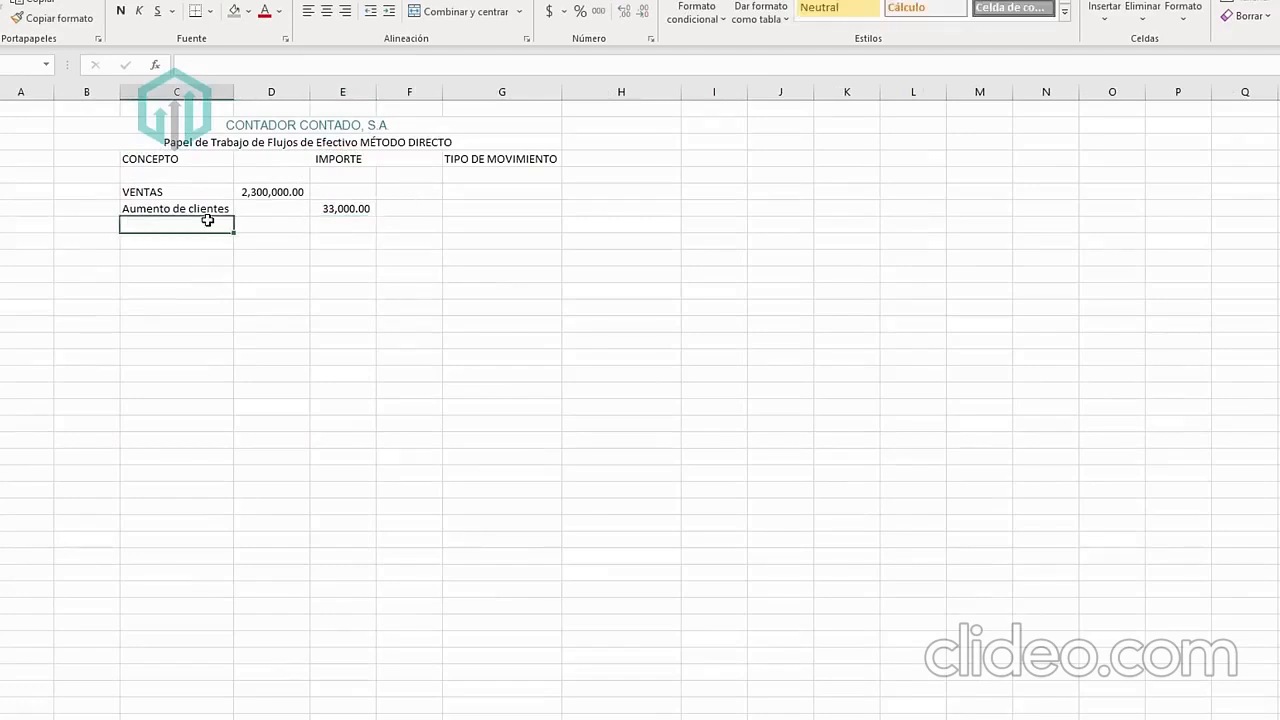
text(Cobro a cliuen)
key(BackSpace)
key(BackSpace)
key(BackSpace)
text(entes)
key(Right)
key(Right)
key(Right)
text(=)
key(Up)
key(Up)
key(Left)
key(Left)
text(-)
key(Up)
key(Left)
key(Return)
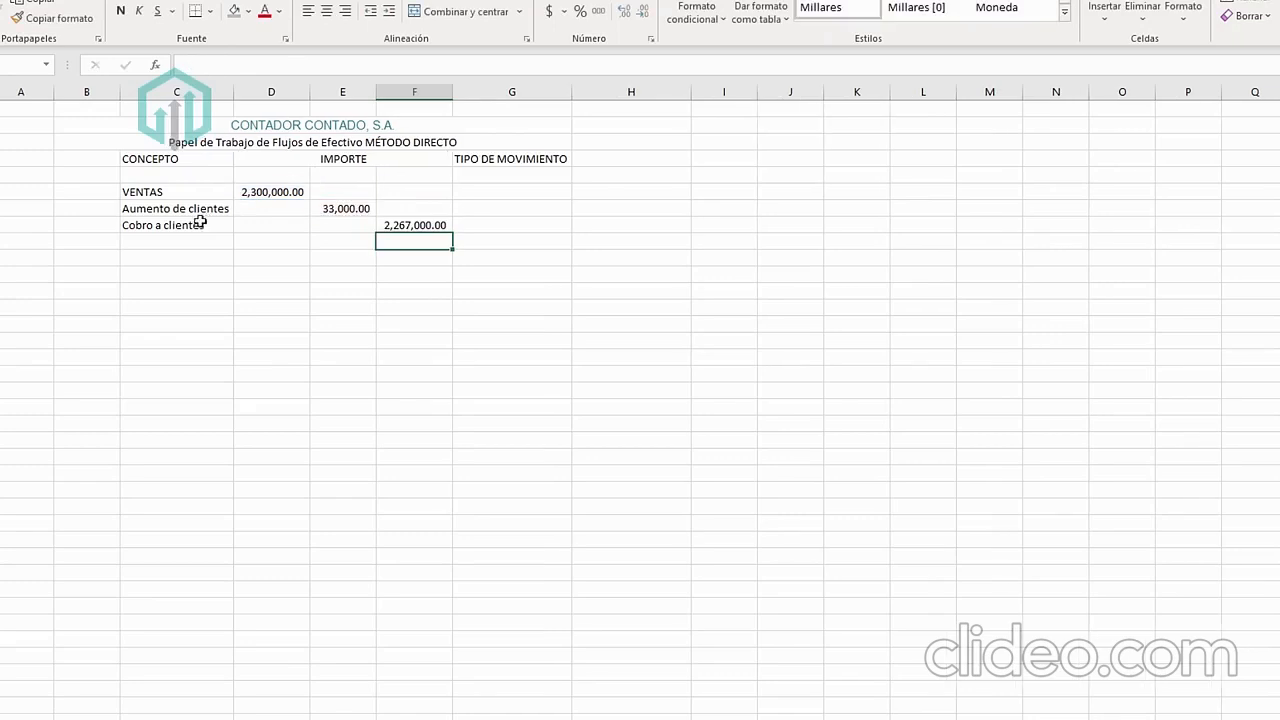
Apply a bottom border to the Aumento de clientes row across columns C to F.
drag(134, 211, 417, 201)
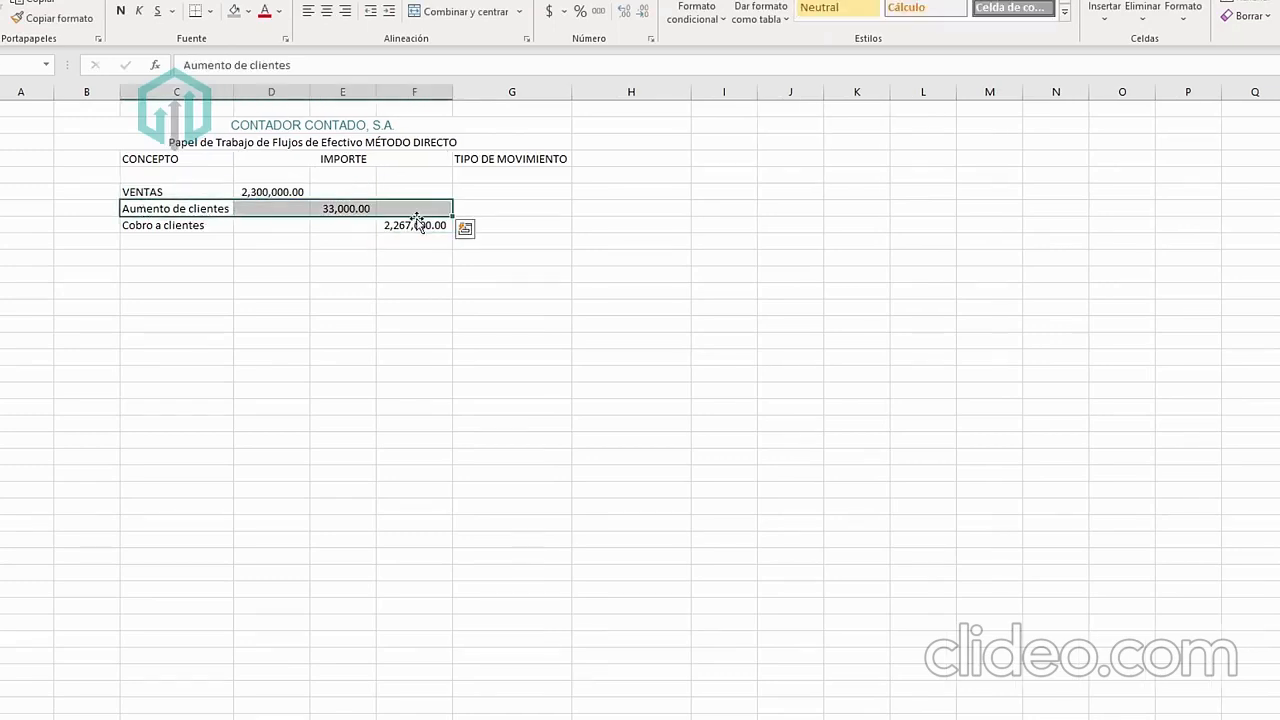
click(196, 11)
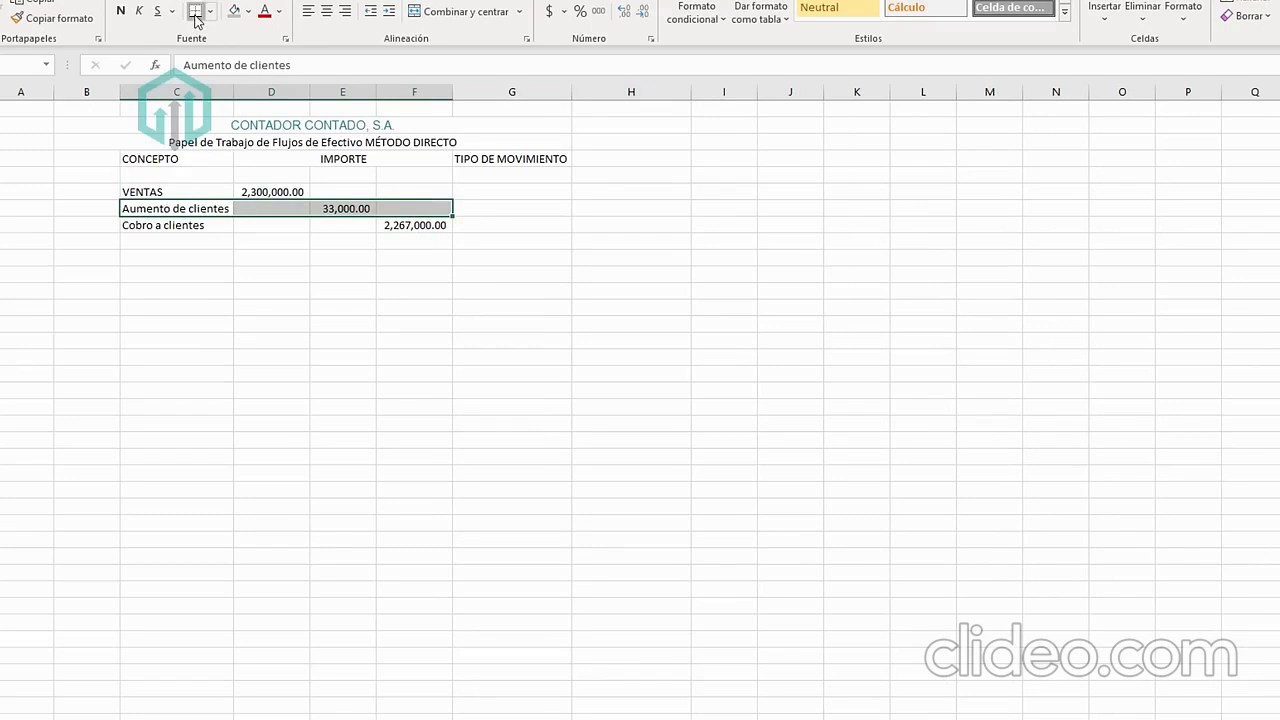
click(640, 306)
click(186, 225)
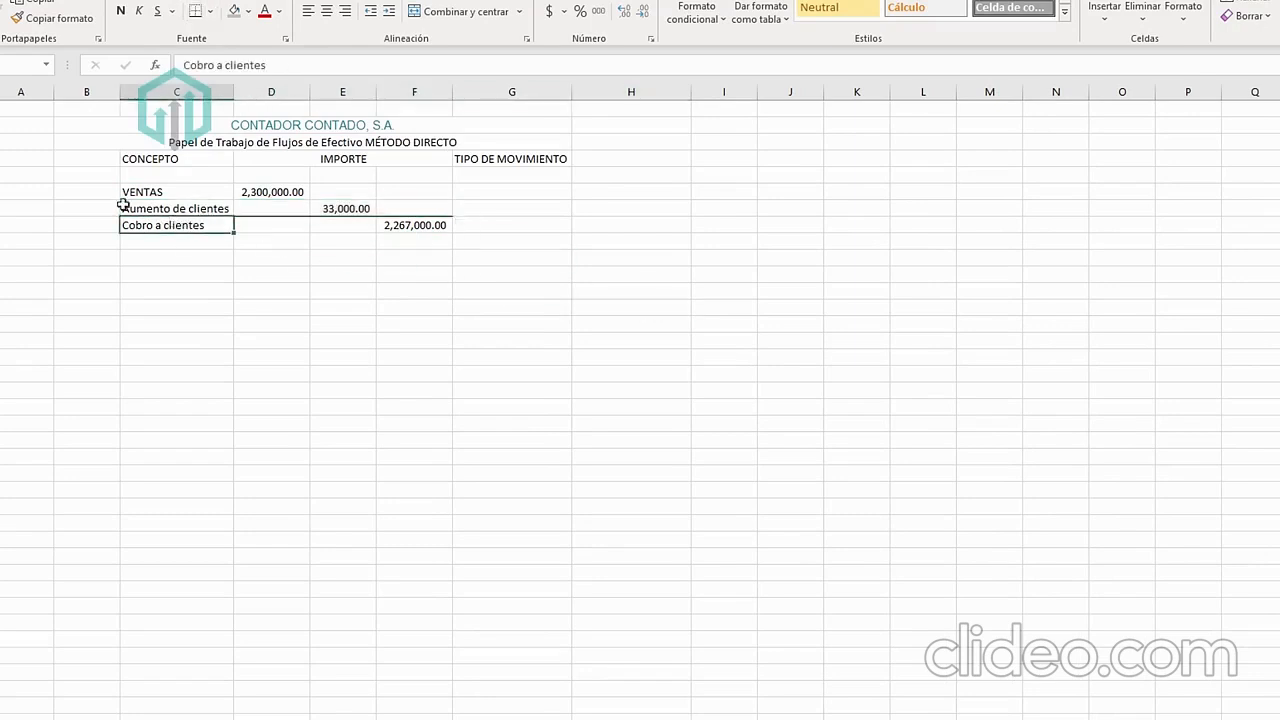
click(110, 206)
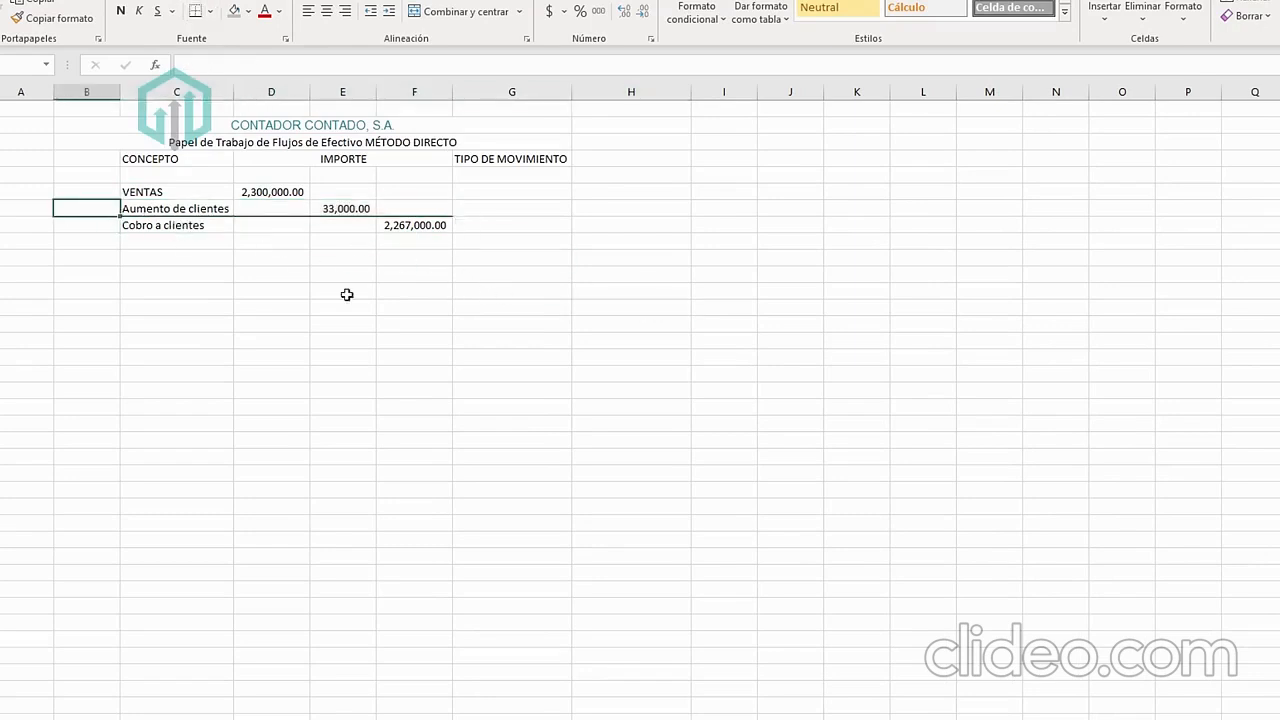
Classify the Cobro a clientes row as OPERATIVO under TIPO DE MOVIMIENTO.
click(506, 220)
key(Caps_Lock)
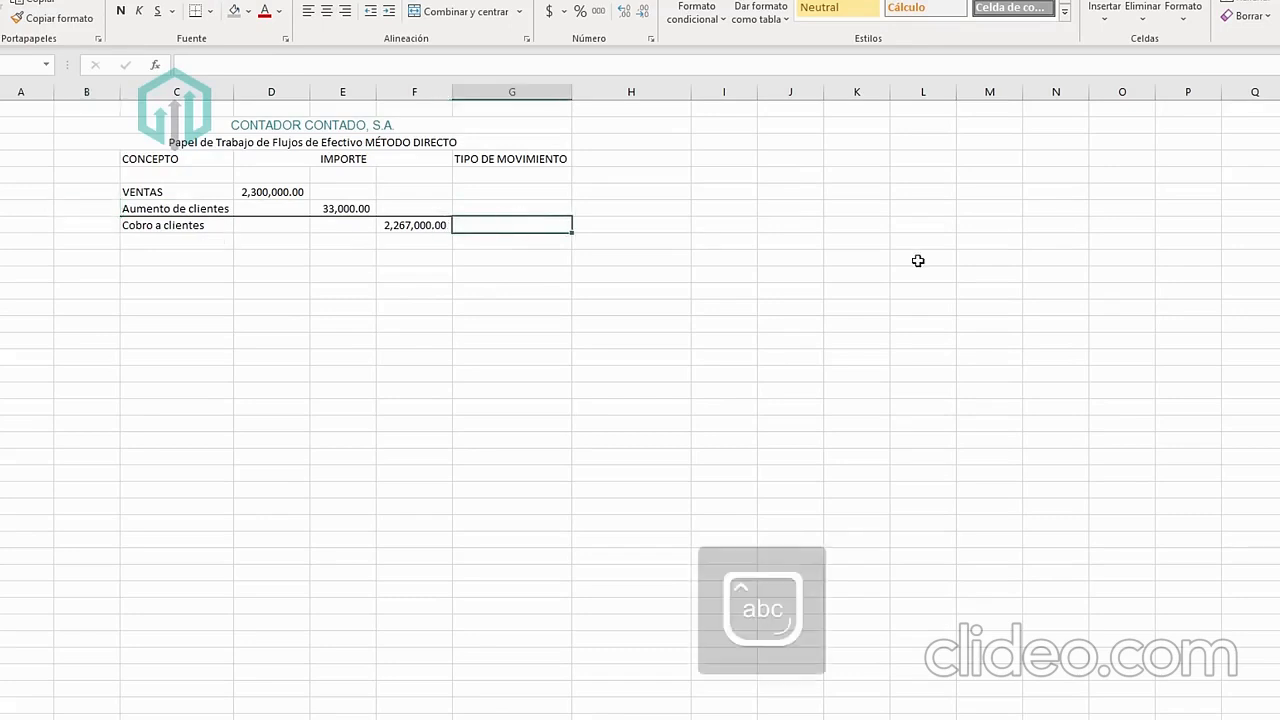
key(Caps_Lock)
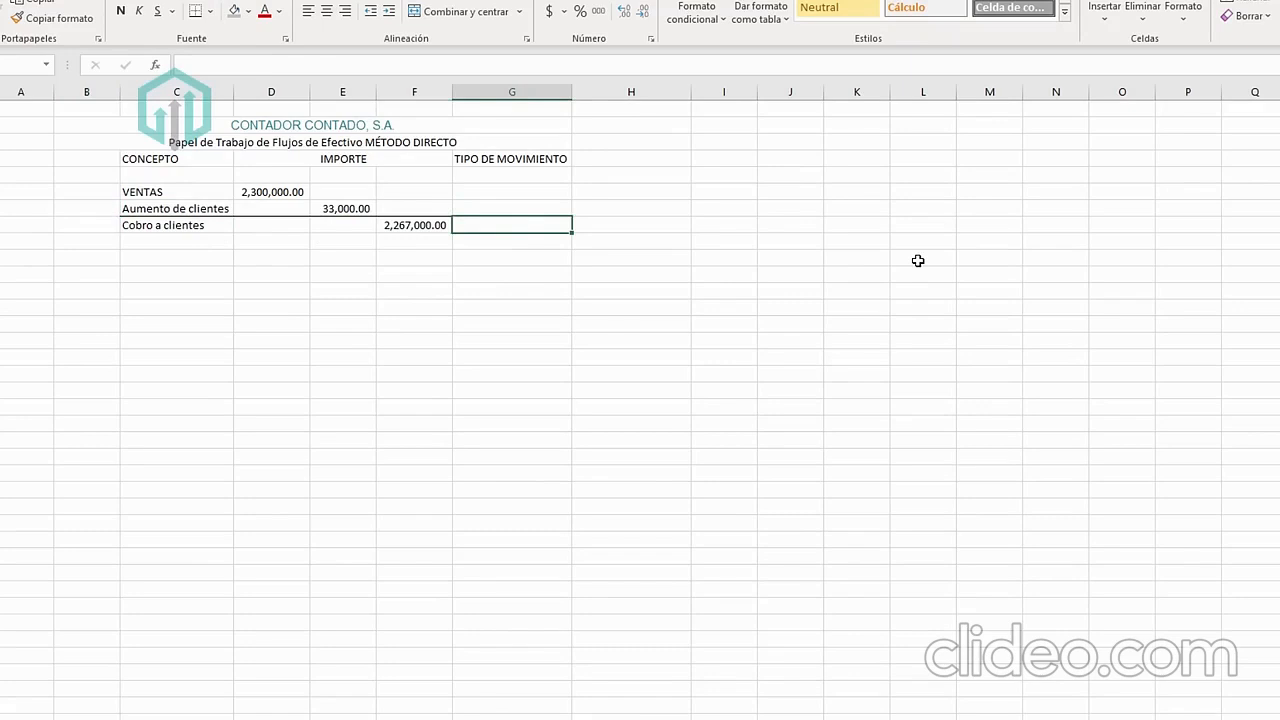
text(OPERATIVO)
key(Return)
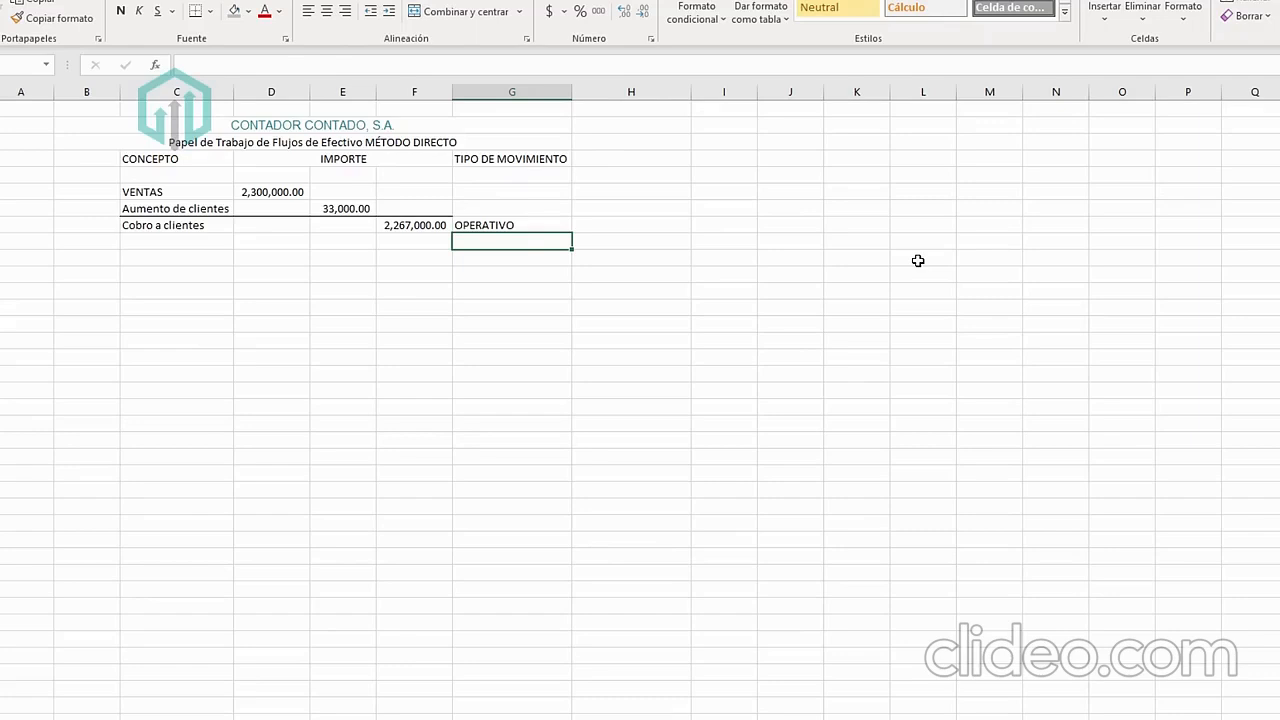
Add COSTO DE VENTAS one blank row below Cobro a clientes, linking its column E amount to Costo de ventas in Estado de Resultados cell E11.
key(Left)
key(Left)
key(Left)
key(Left)
key(Down)
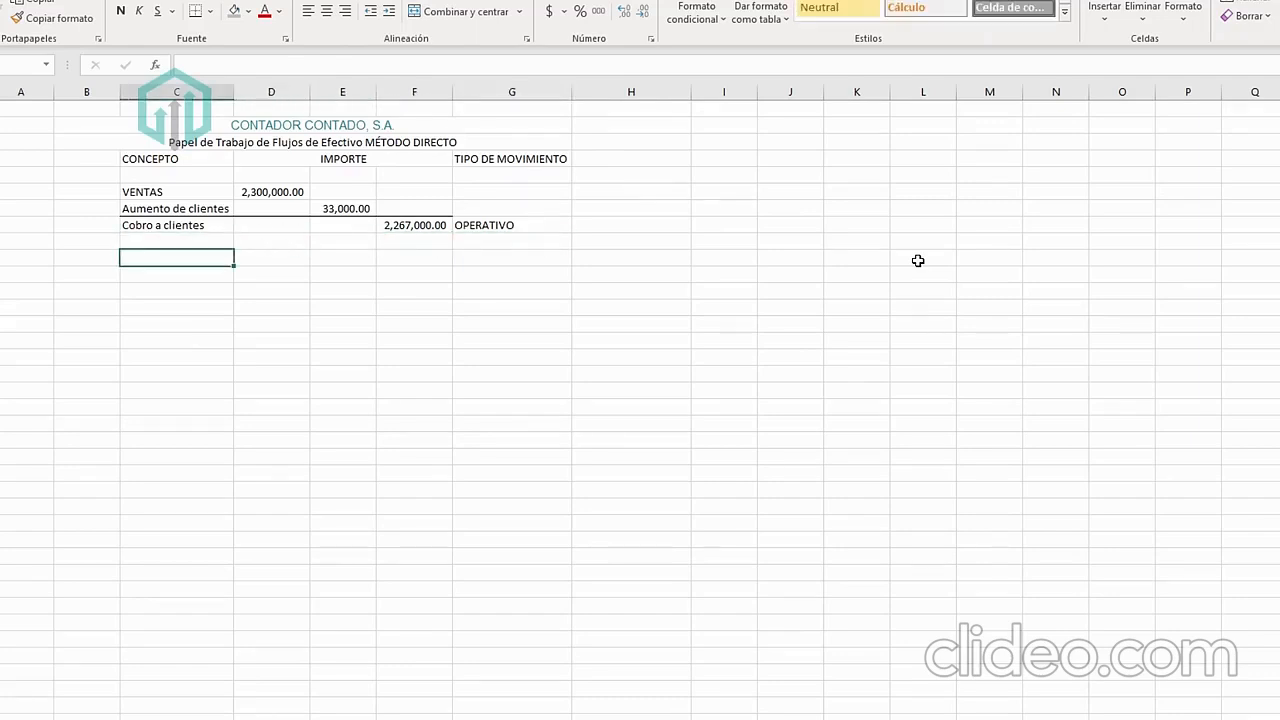
text(COSTO DE VENTAS)
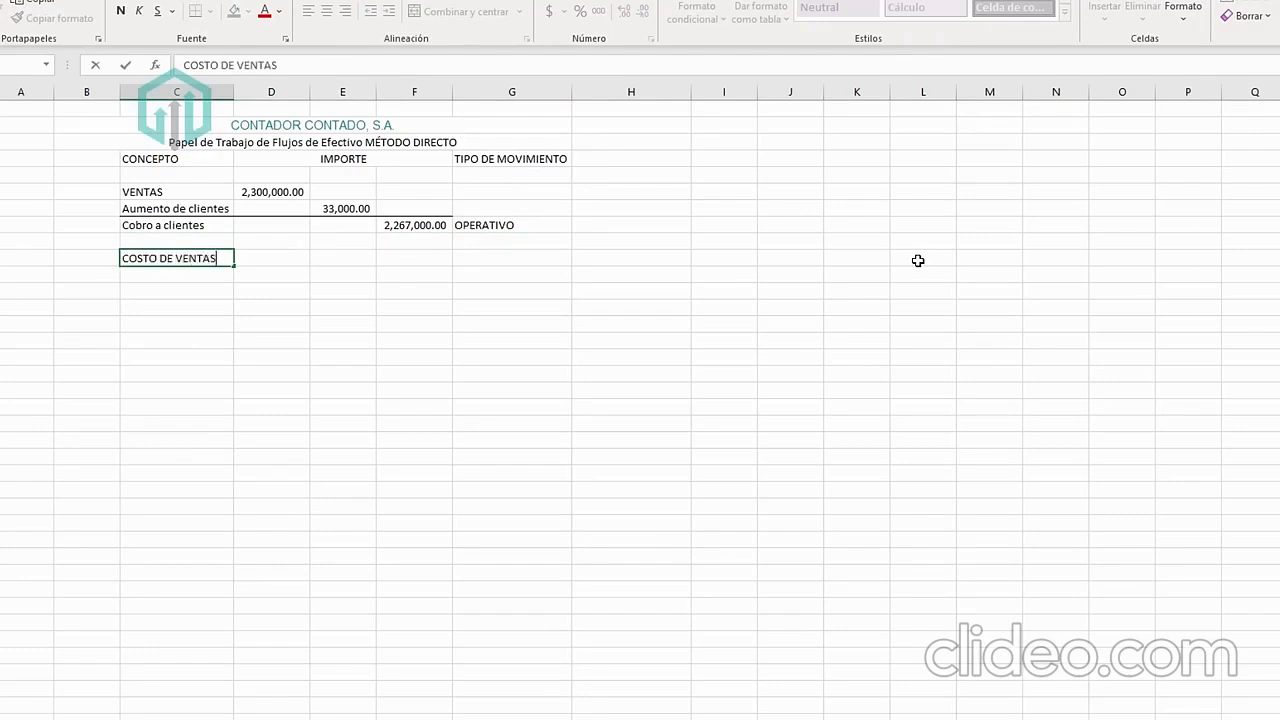
key(Return)
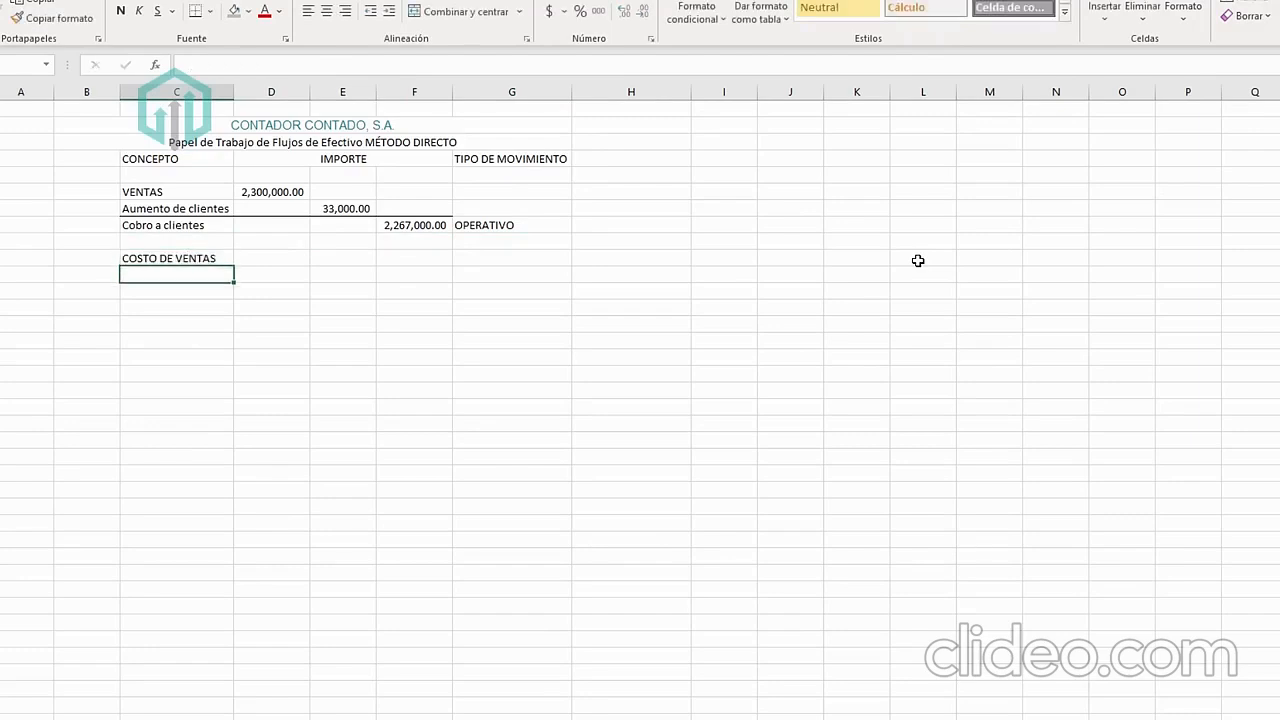
key(Up)
key(Right)
key(Right)
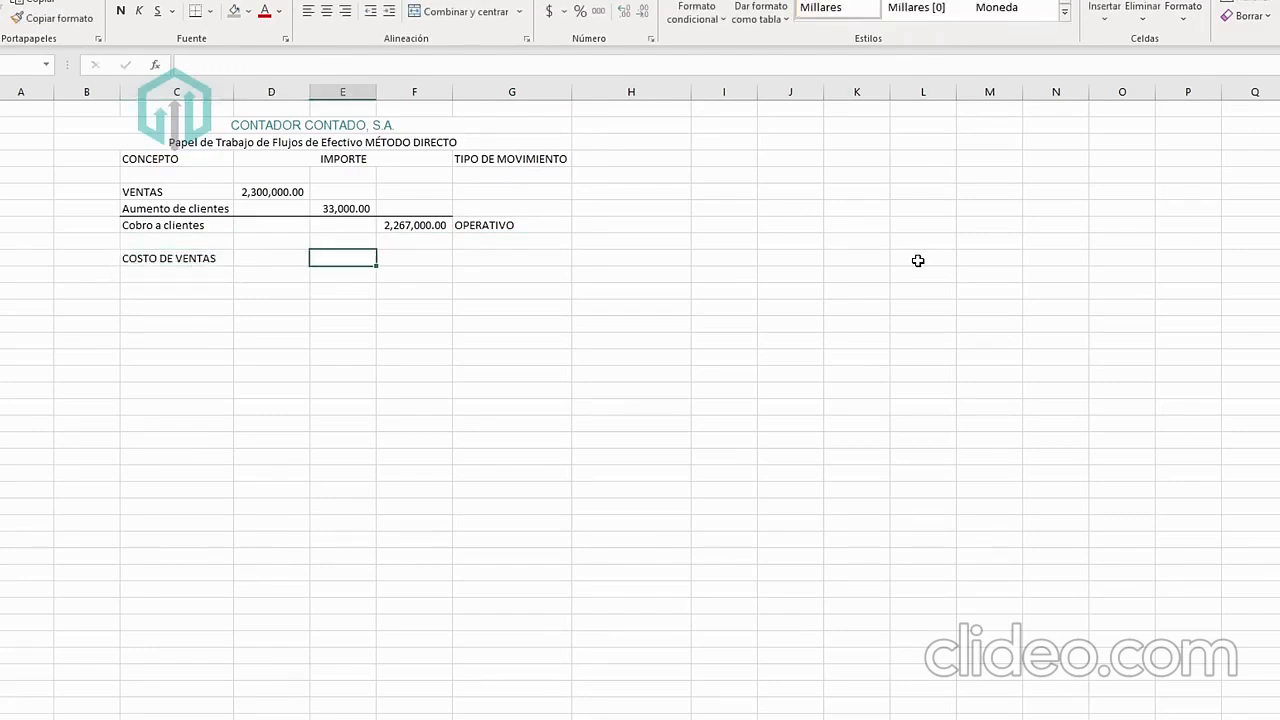
text(=)
key(Escape)
text(=)
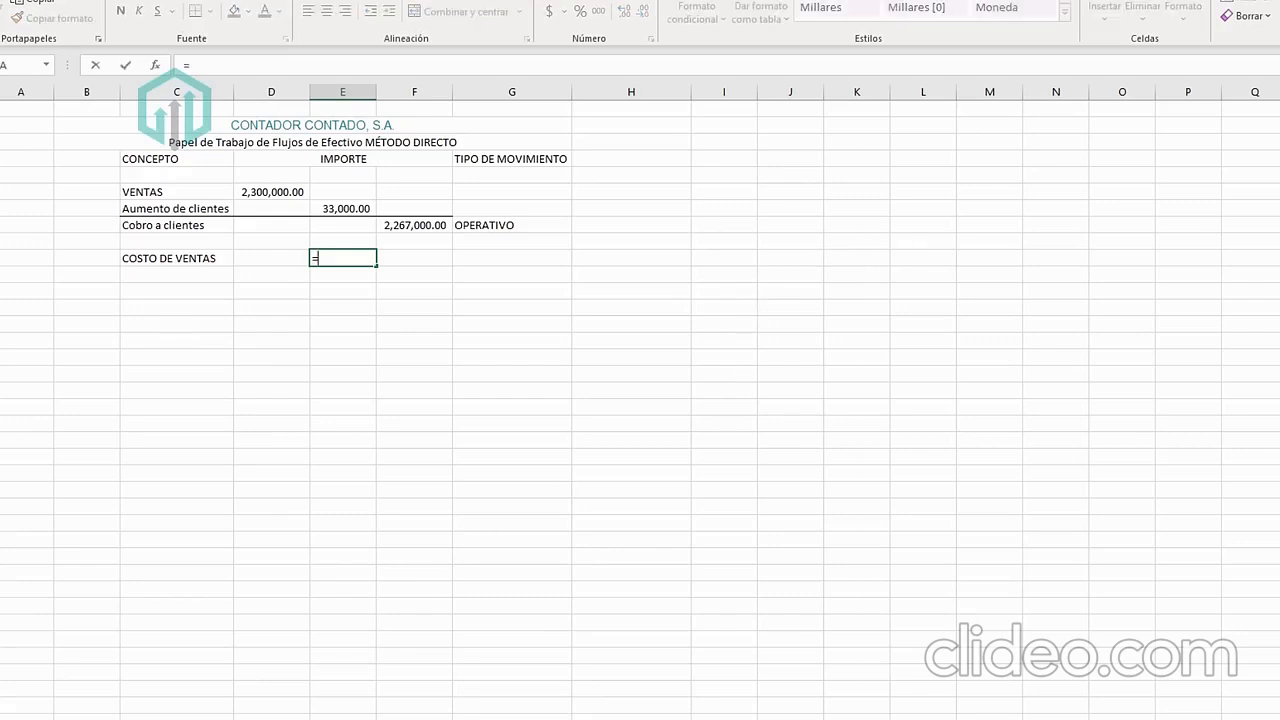
click(262, 718)
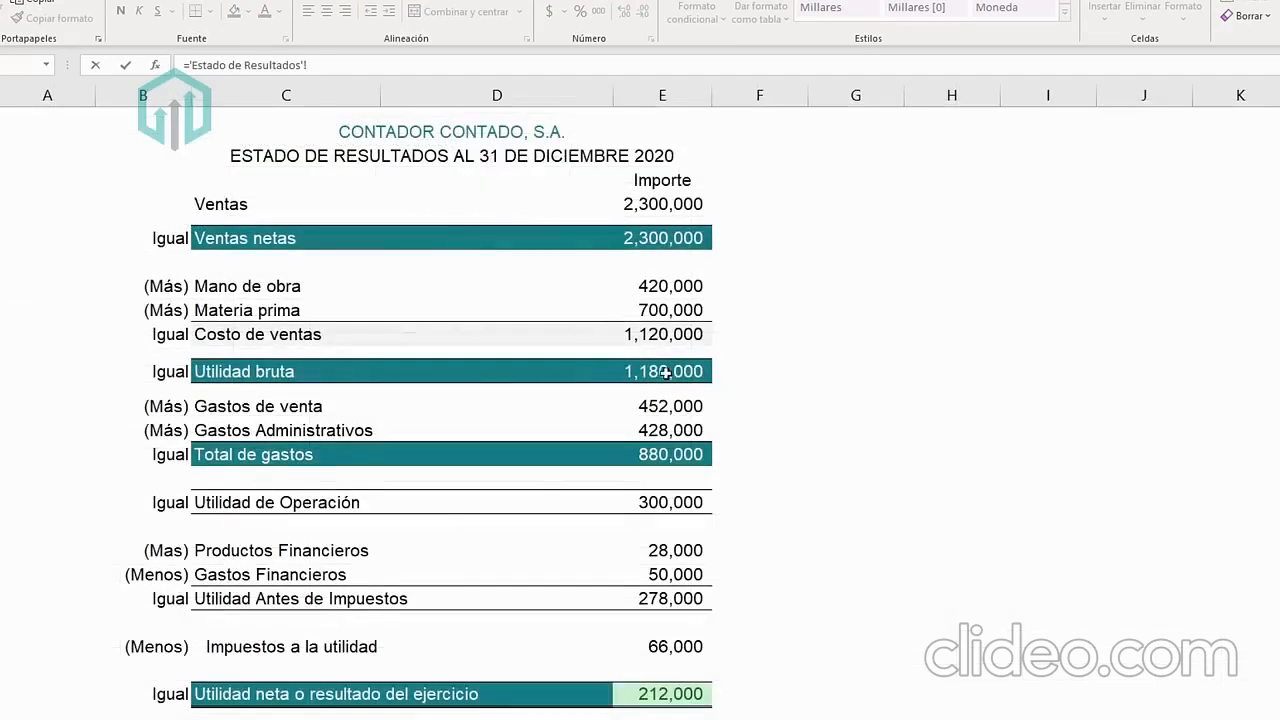
click(664, 336)
key(Return)
key(Up)
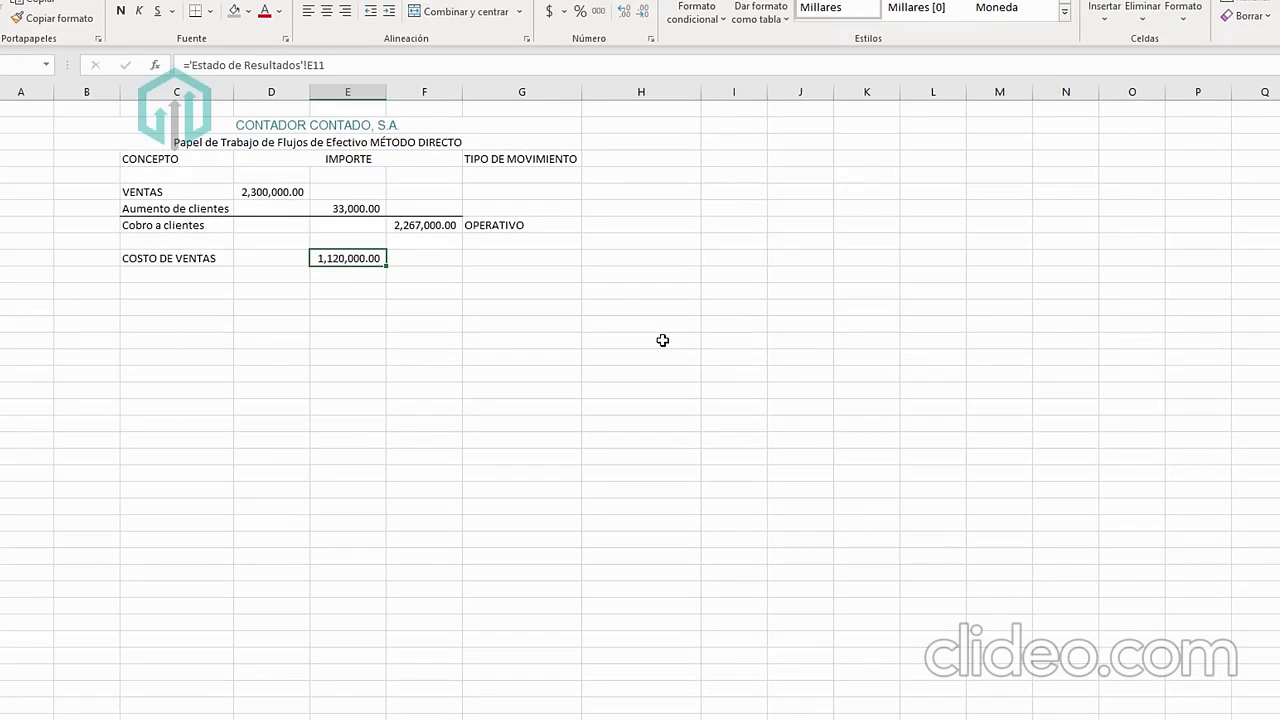
Add the concept label "Almacén o Inventarios" in column C directly below COSTO DE VENTAS.
key(Down)
key(Left)
key(Left)
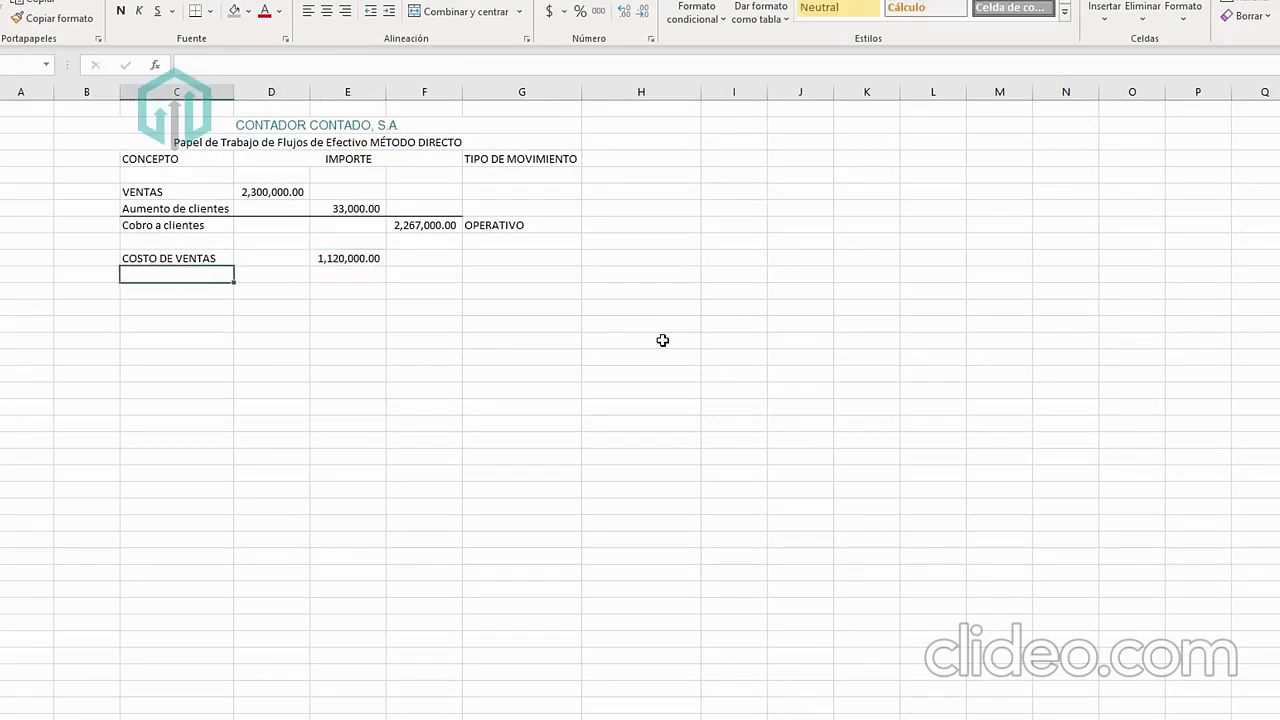
text(A)
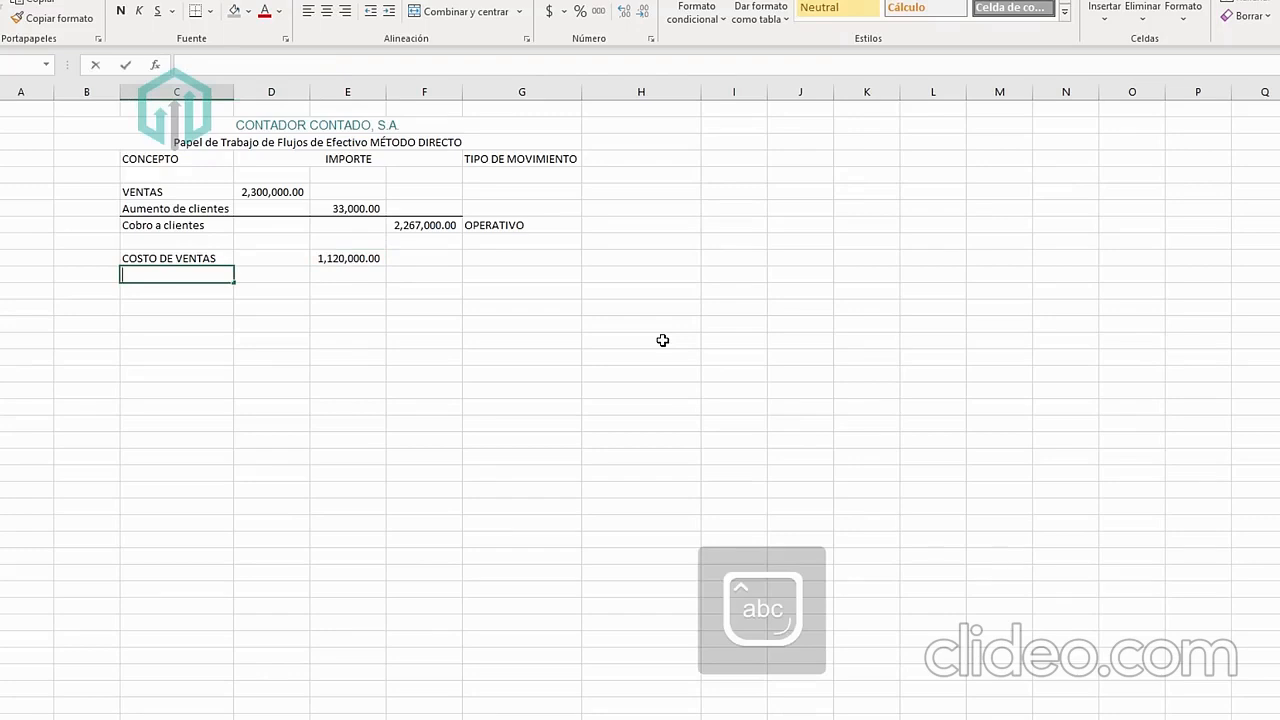
text(lmacén)
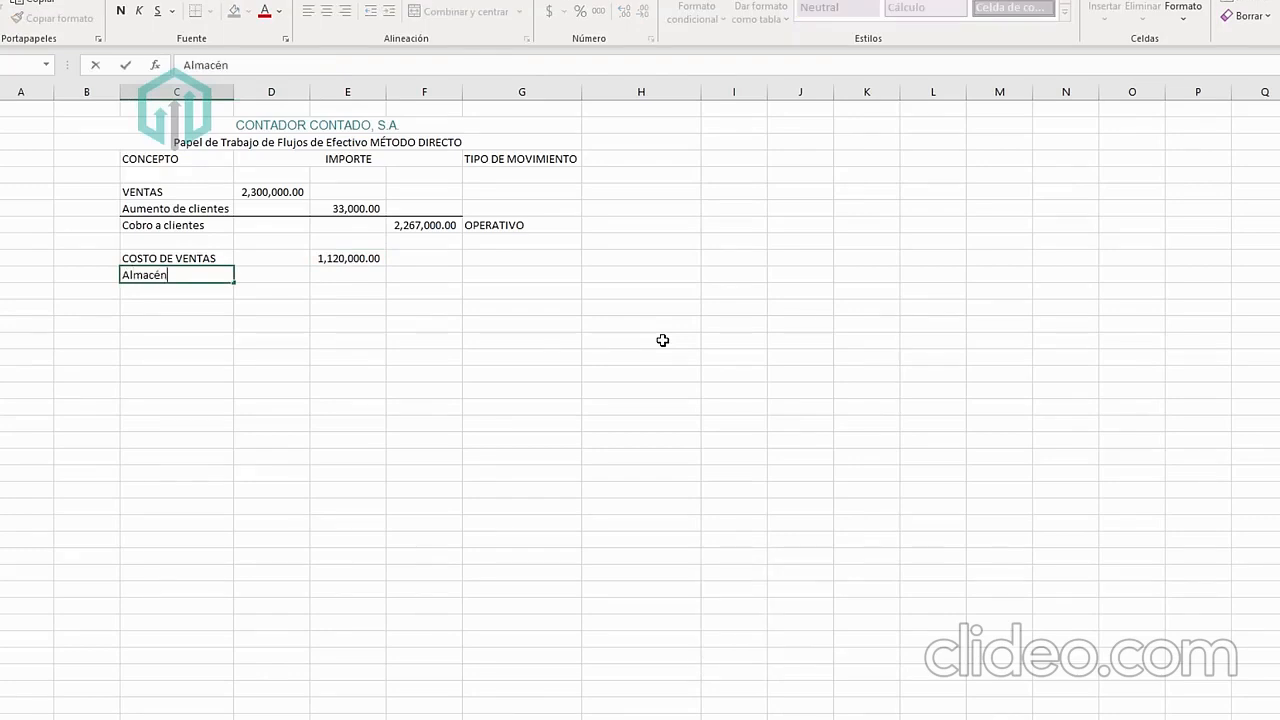
text( o Inventarios)
Link the Almacén o Inventarios amount in column E to its Salida de dinero value in Balance General cell F10.
key(Right)
key(Right)
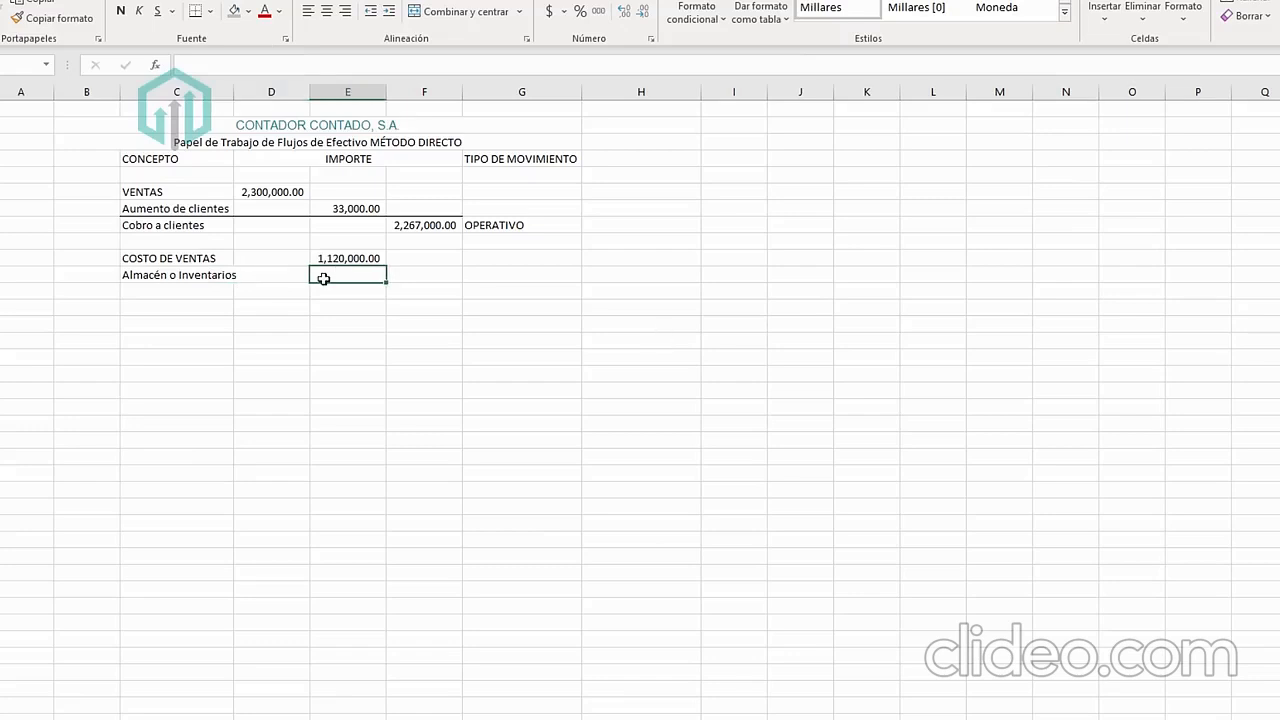
text(=)
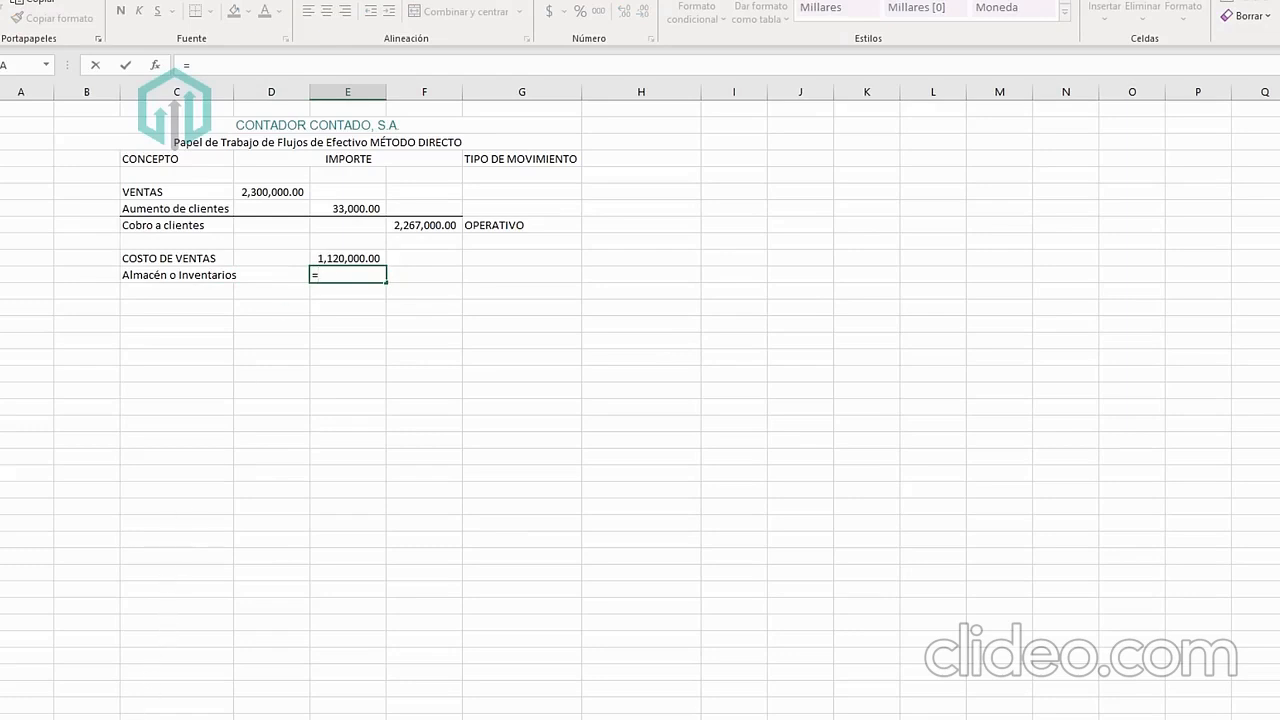
click(145, 718)
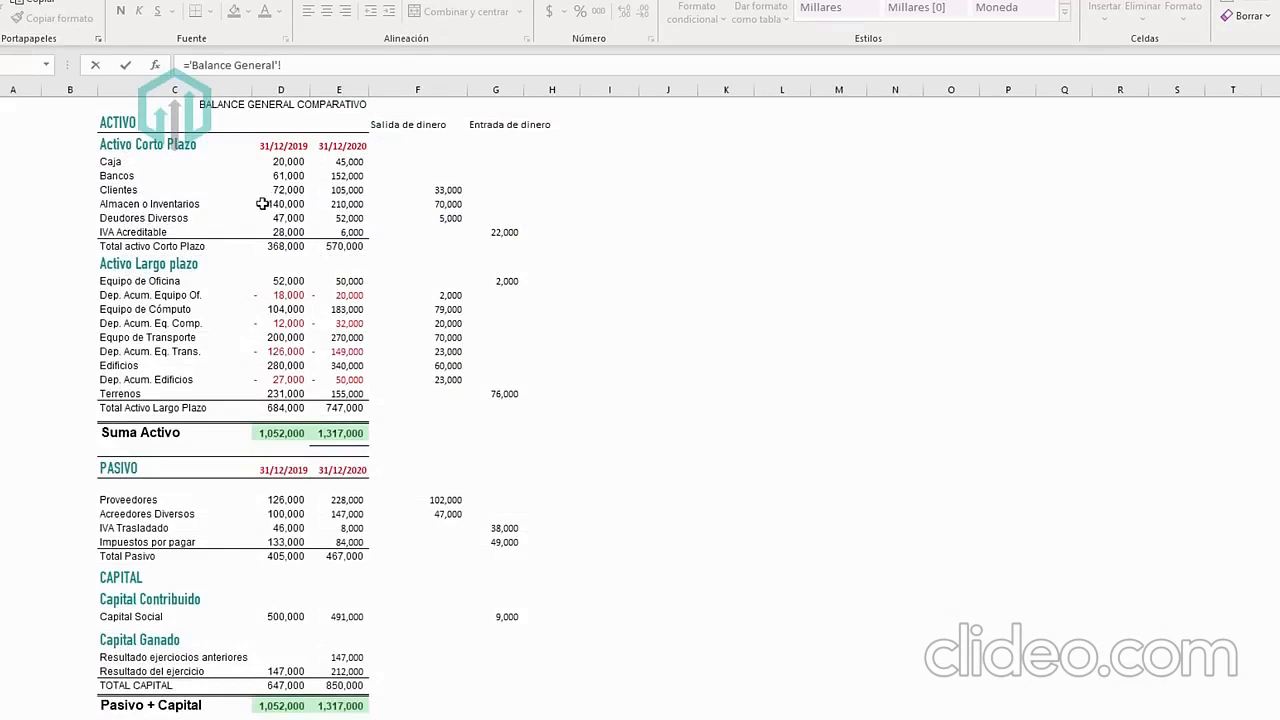
click(418, 203)
key(Return)
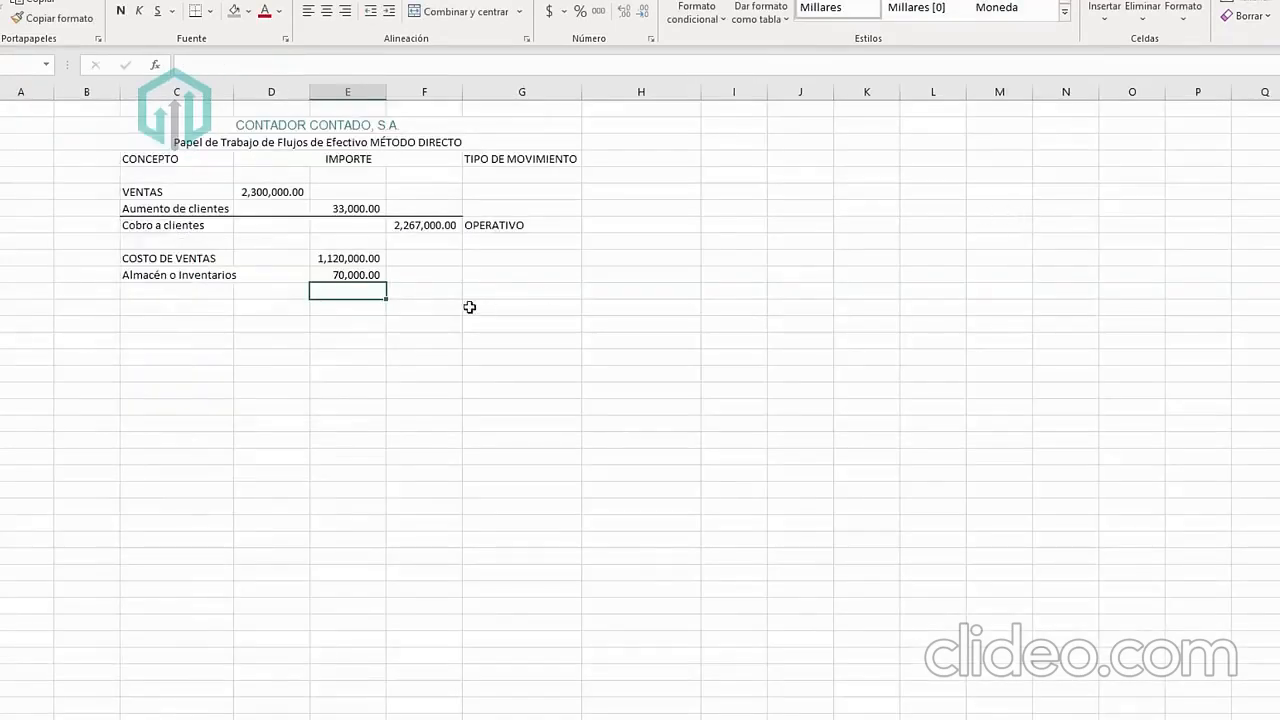
click(358, 274)
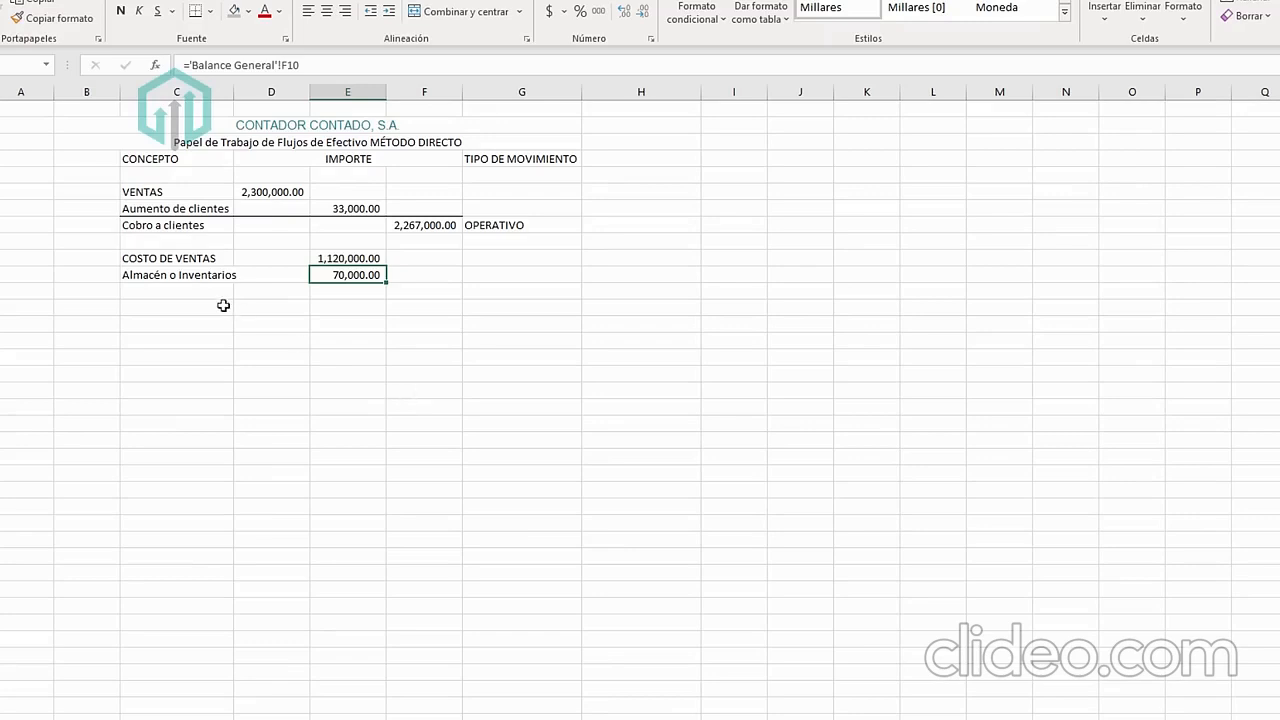
Add the concept label "Proveedores" in column C directly below Almacén o Inventarios.
click(189, 280)
key(Return)
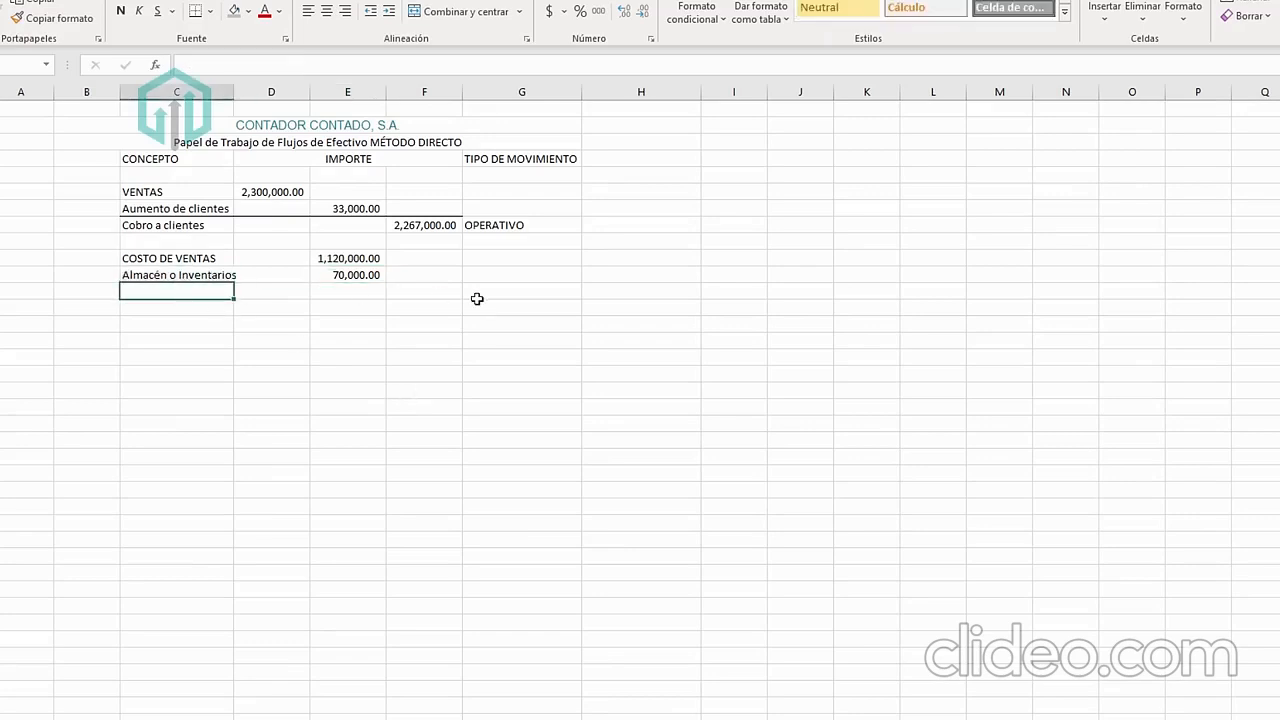
text(Proveedor )
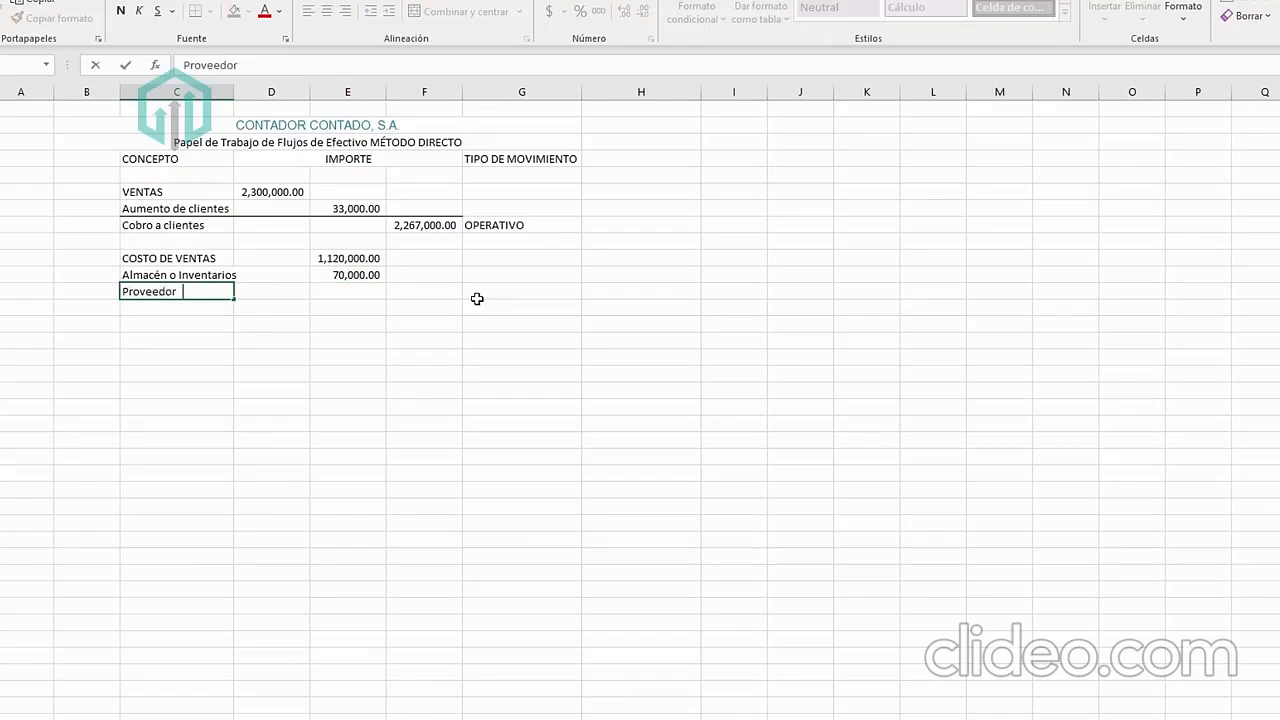
text(s)
key(Tab)
key(Tab)
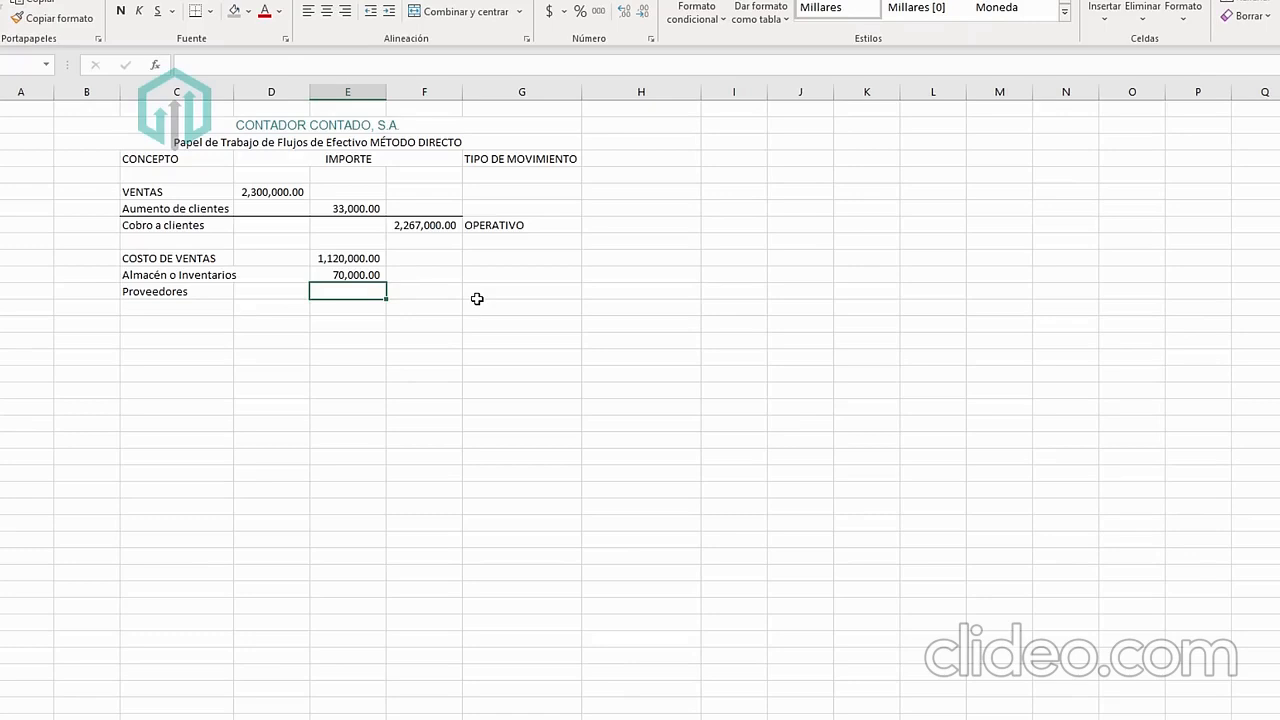
Link the Proveedores amount in column D to its Salida de dinero value in Balance General cell F33.
key(Up)
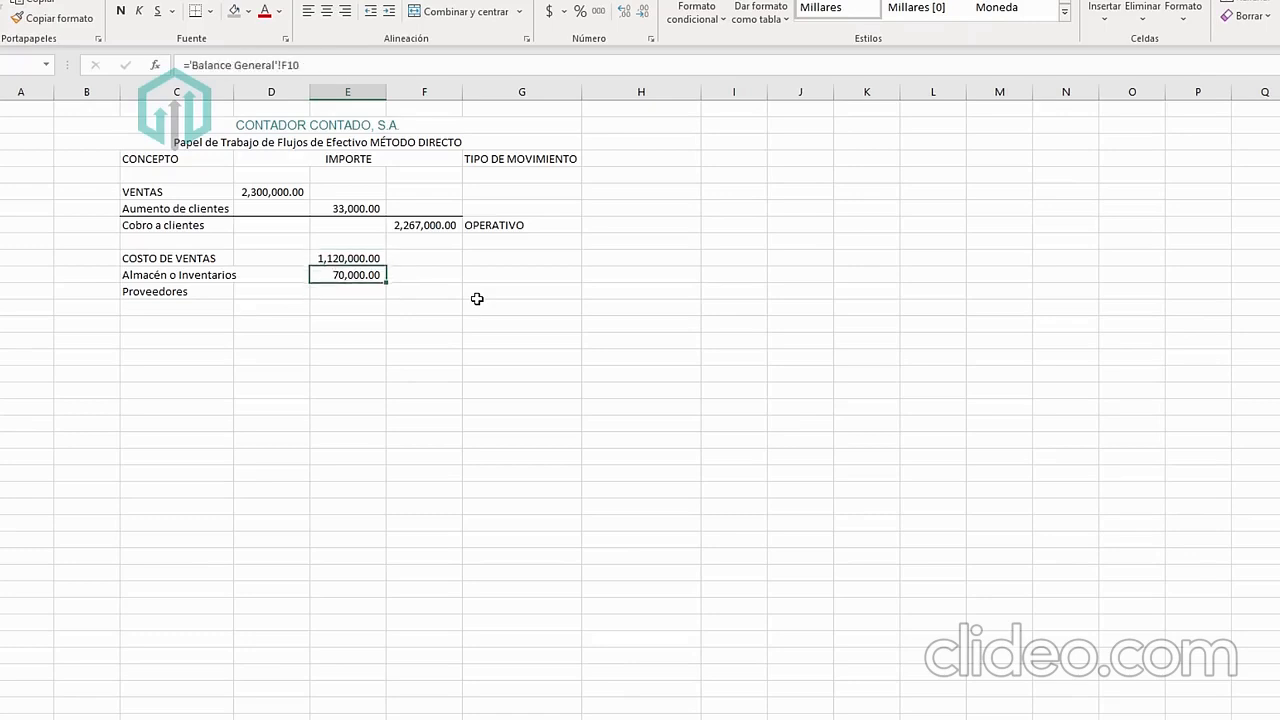
key(Down)
key(Left)
text(=)
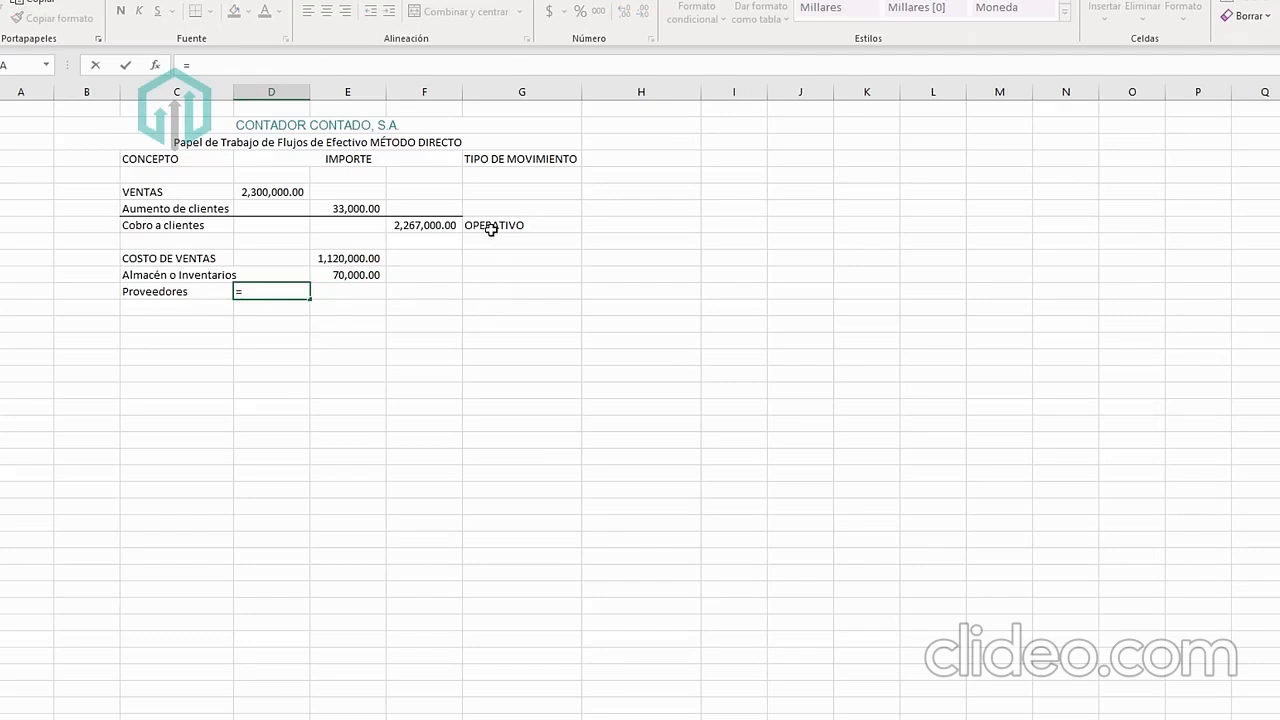
click(171, 714)
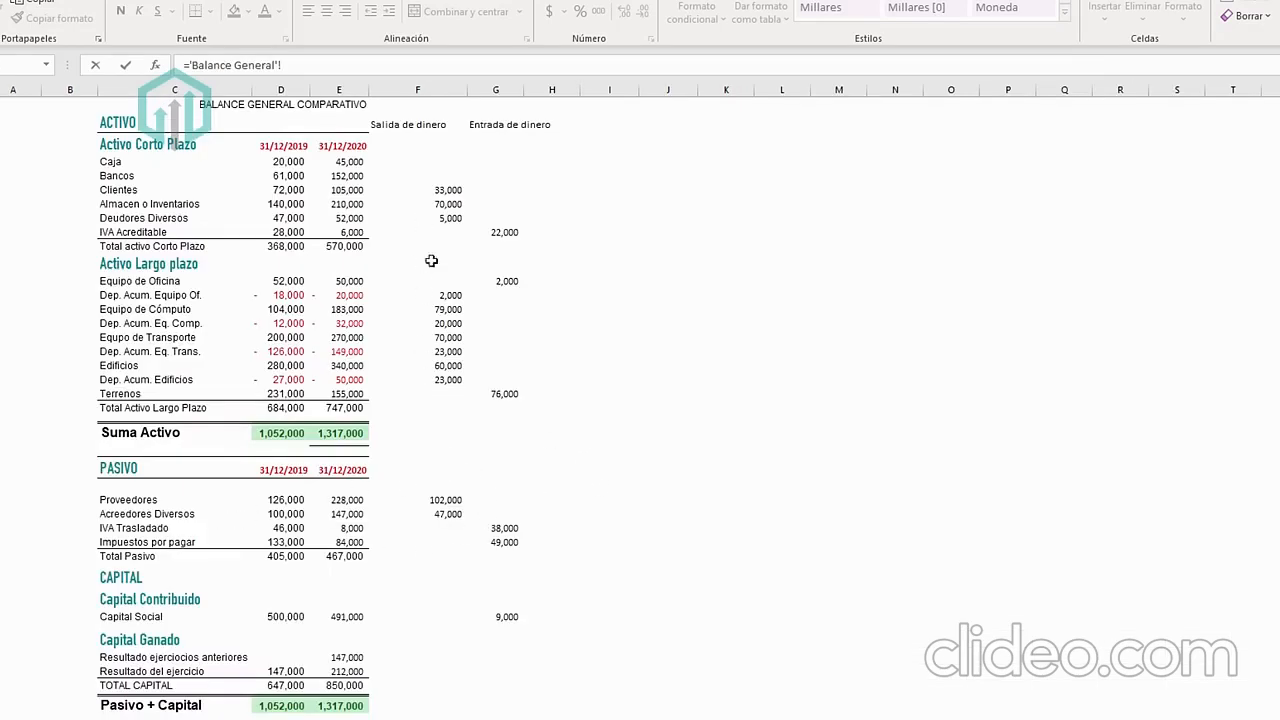
click(455, 498)
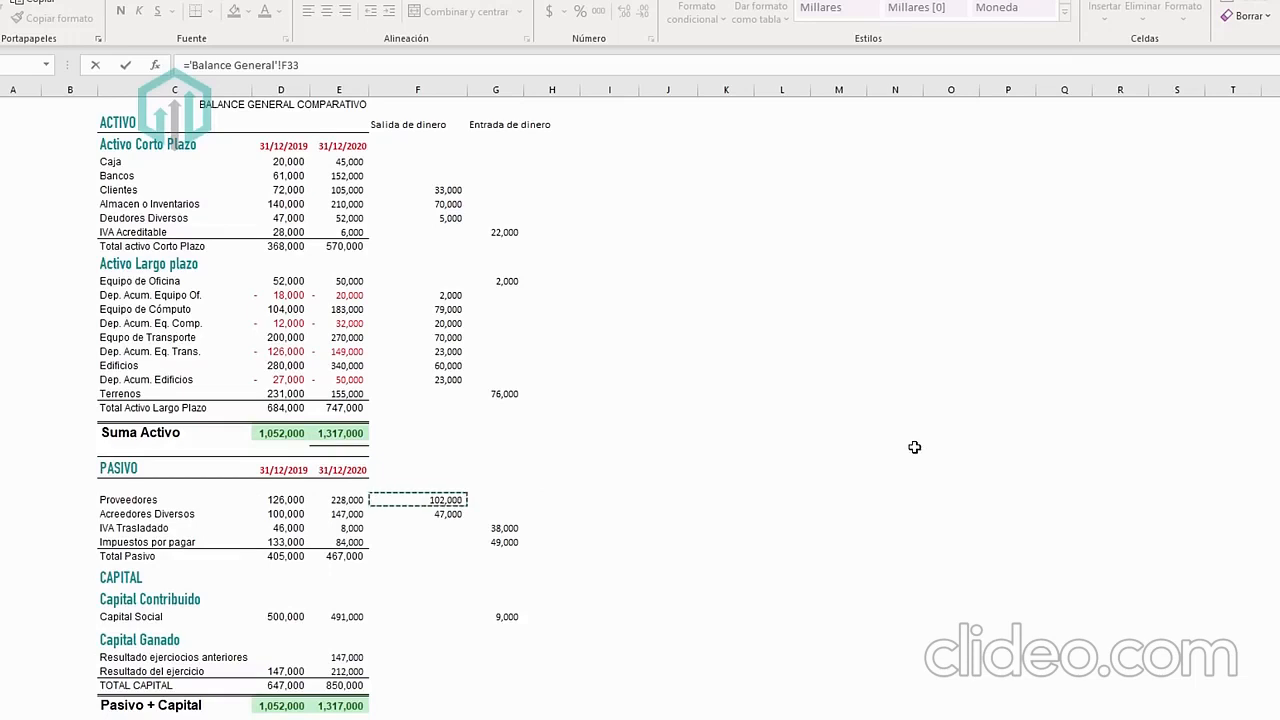
key(Return)
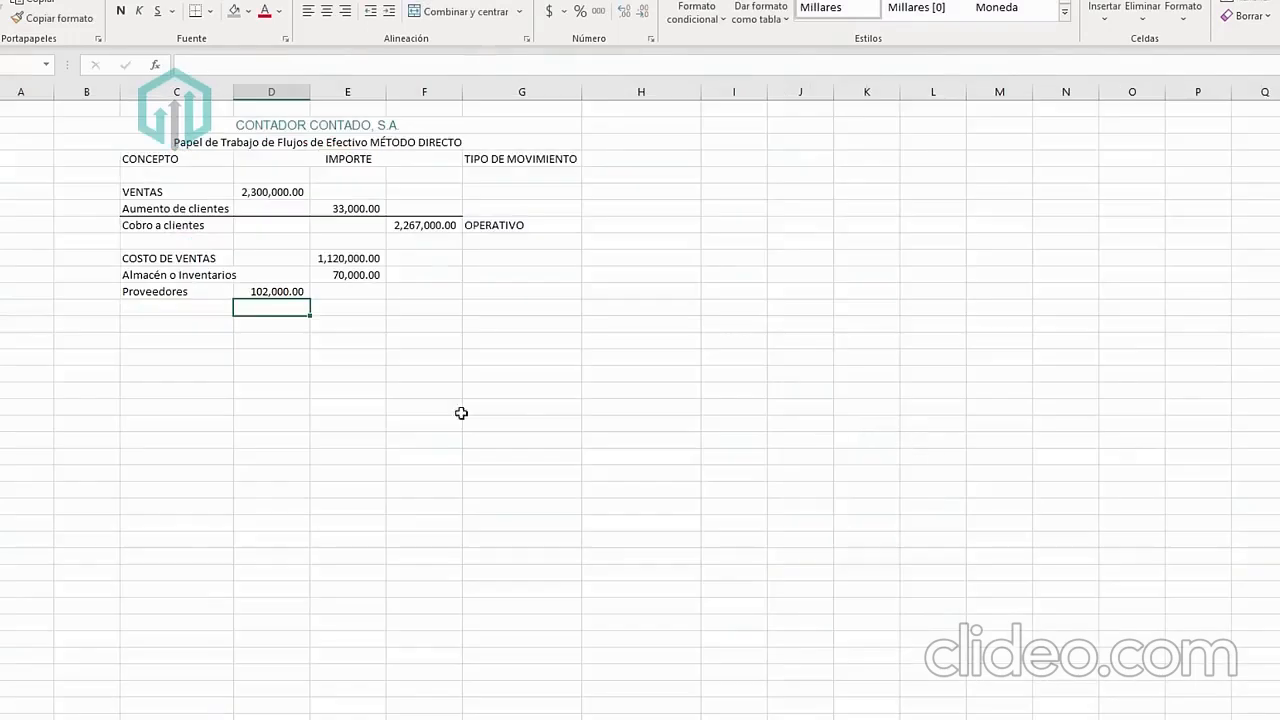
In column F of the row below Proveedores, subtract COSTO DE VENTAS and Almacén o Inventarios from Proveedores with =D12-E10-E11.
click(403, 305)
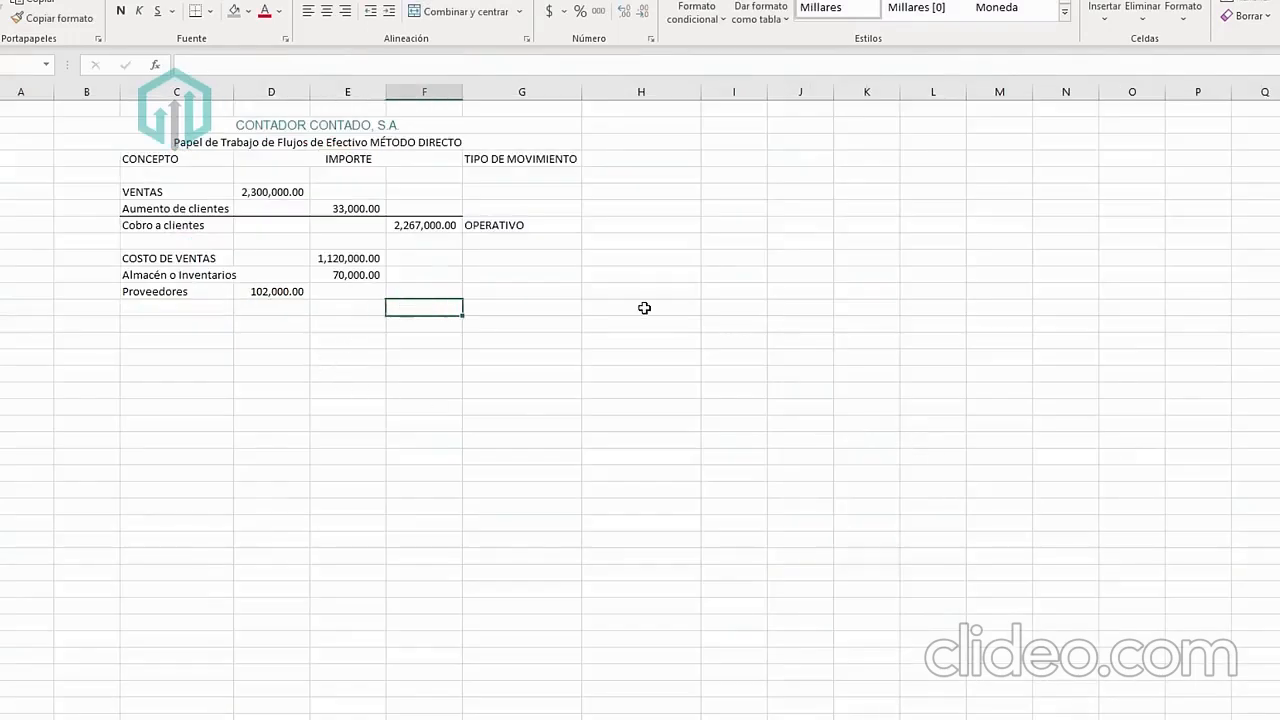
text(=)
key(Up)
key(Left)
key(Left)
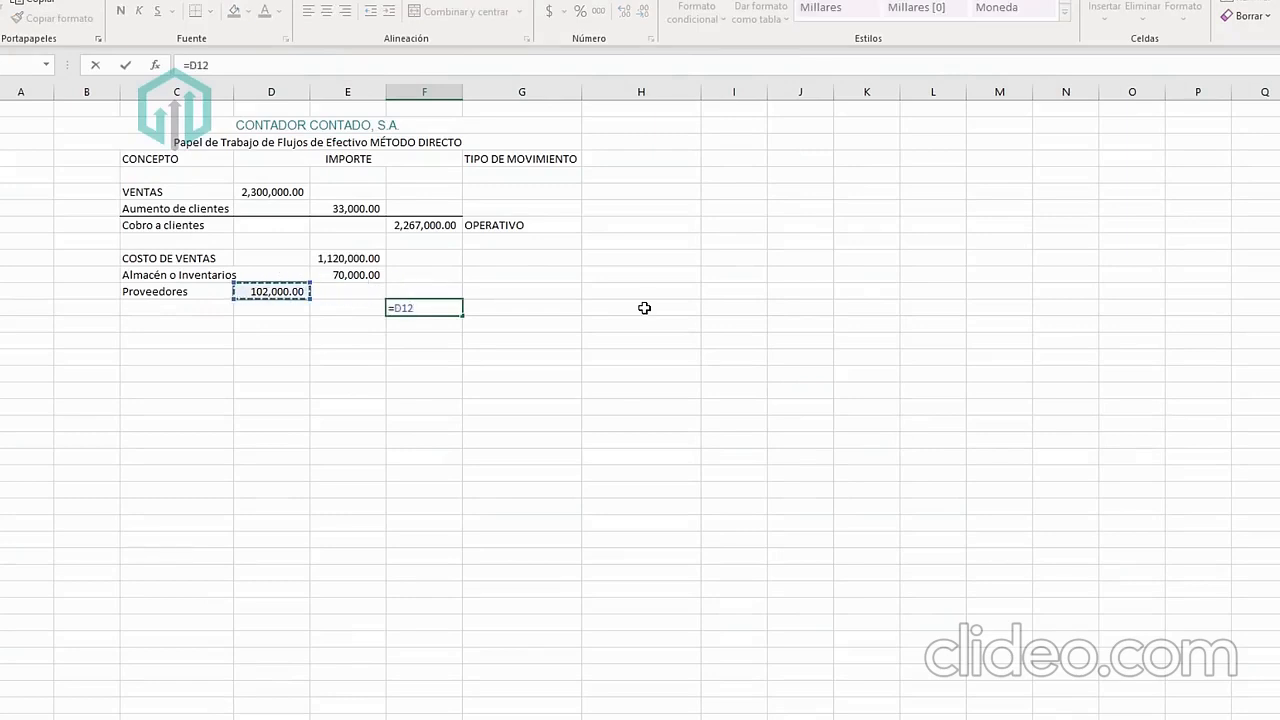
text(-)
key(Up)
key(Up)
key(Up)
key(Left)
text(-)
key(Up)
key(Left)
key(Up)
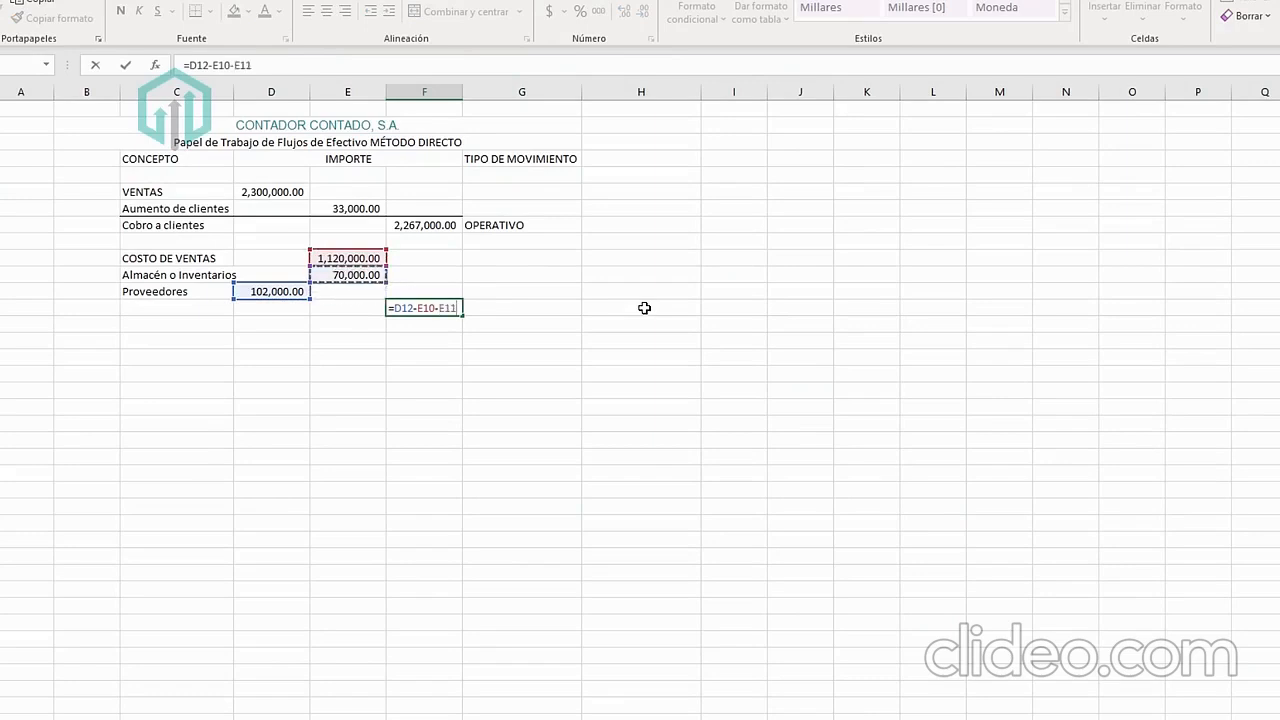
key(Return)
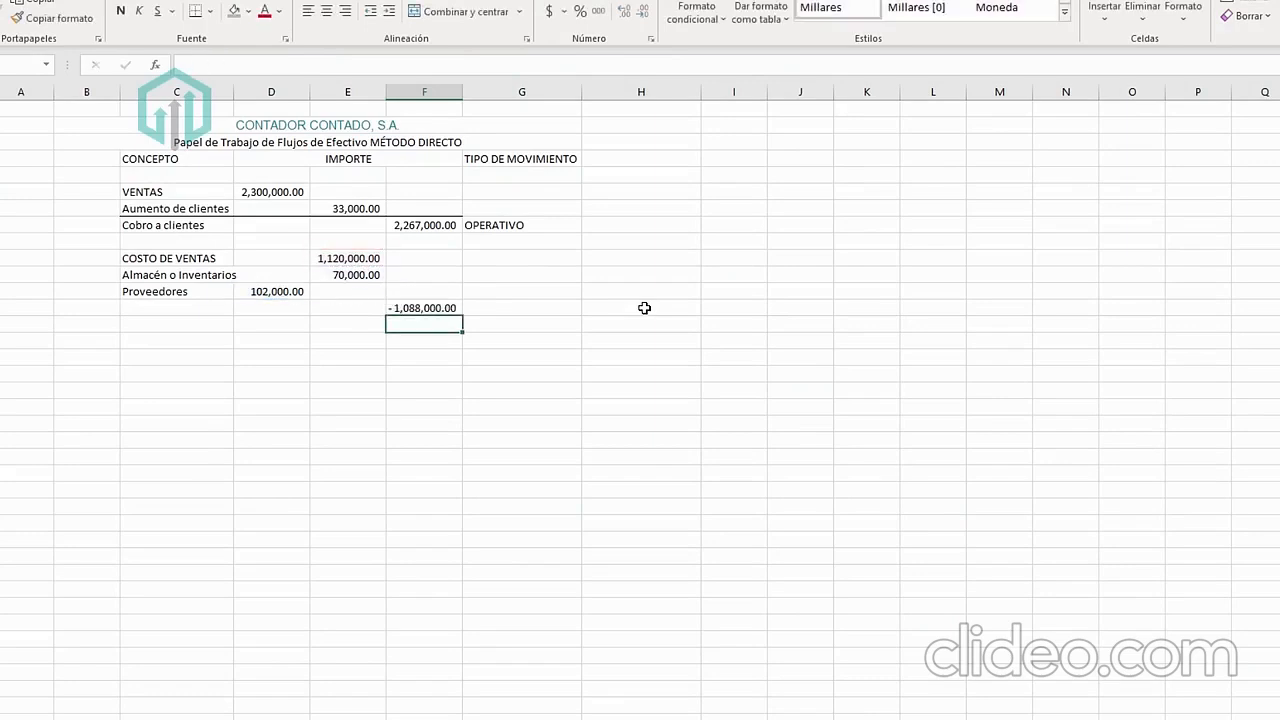
click(410, 308)
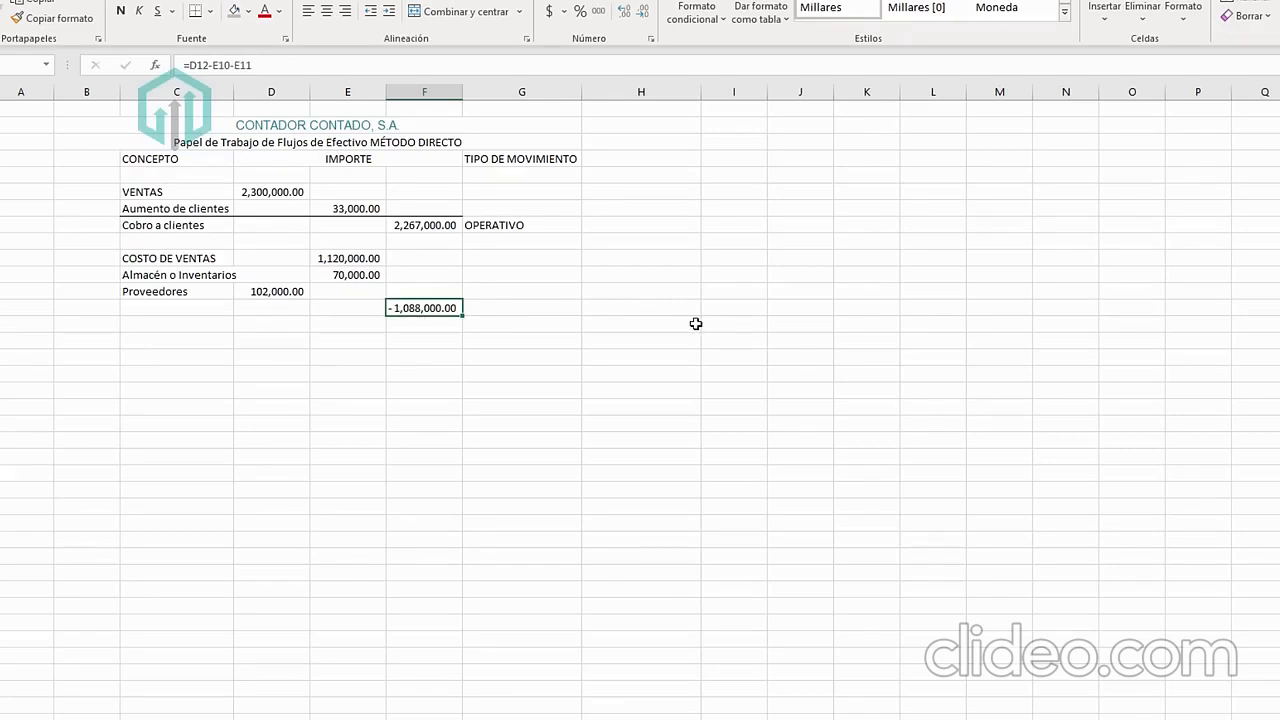
click(429, 226)
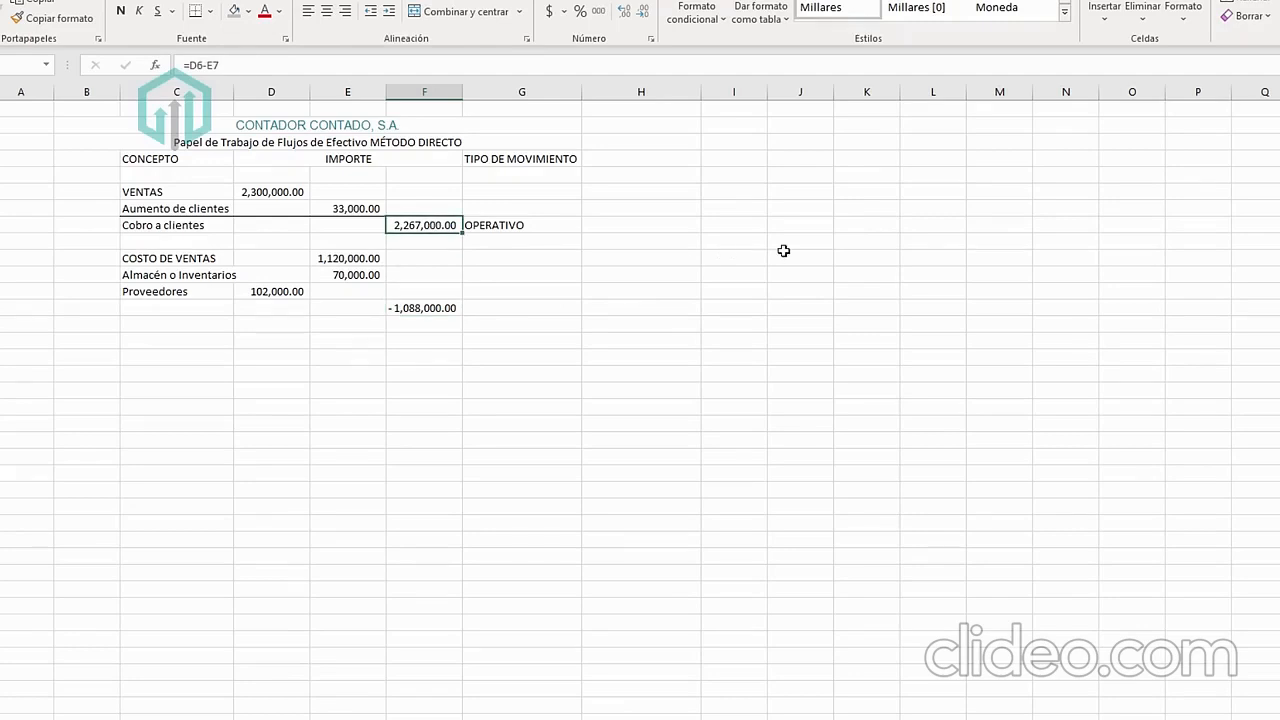
click(388, 311)
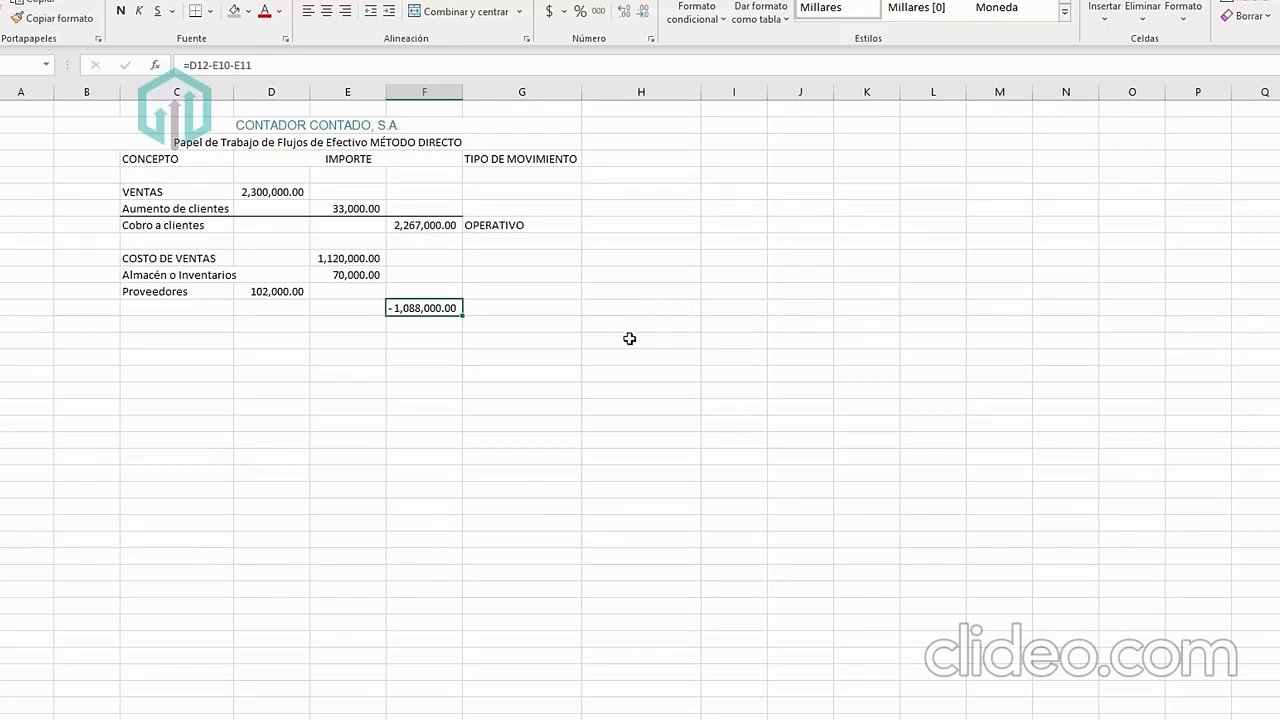
Apply a bottom border to the Proveedores row across columns C to F.
drag(170, 295, 336, 290)
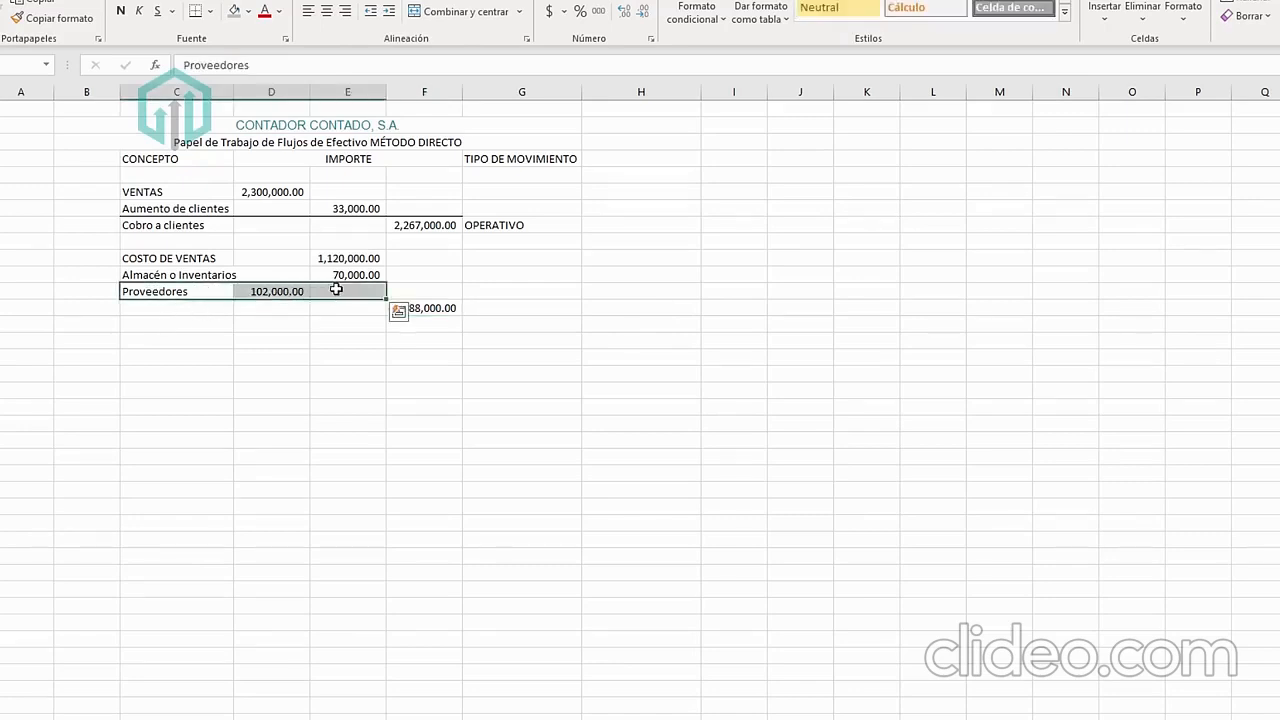
drag(177, 290, 430, 291)
click(195, 10)
Classify the cost-of-sales result row below Proveedores as OPERATIVO under TIPO DE MOVIMIENTO.
click(508, 305)
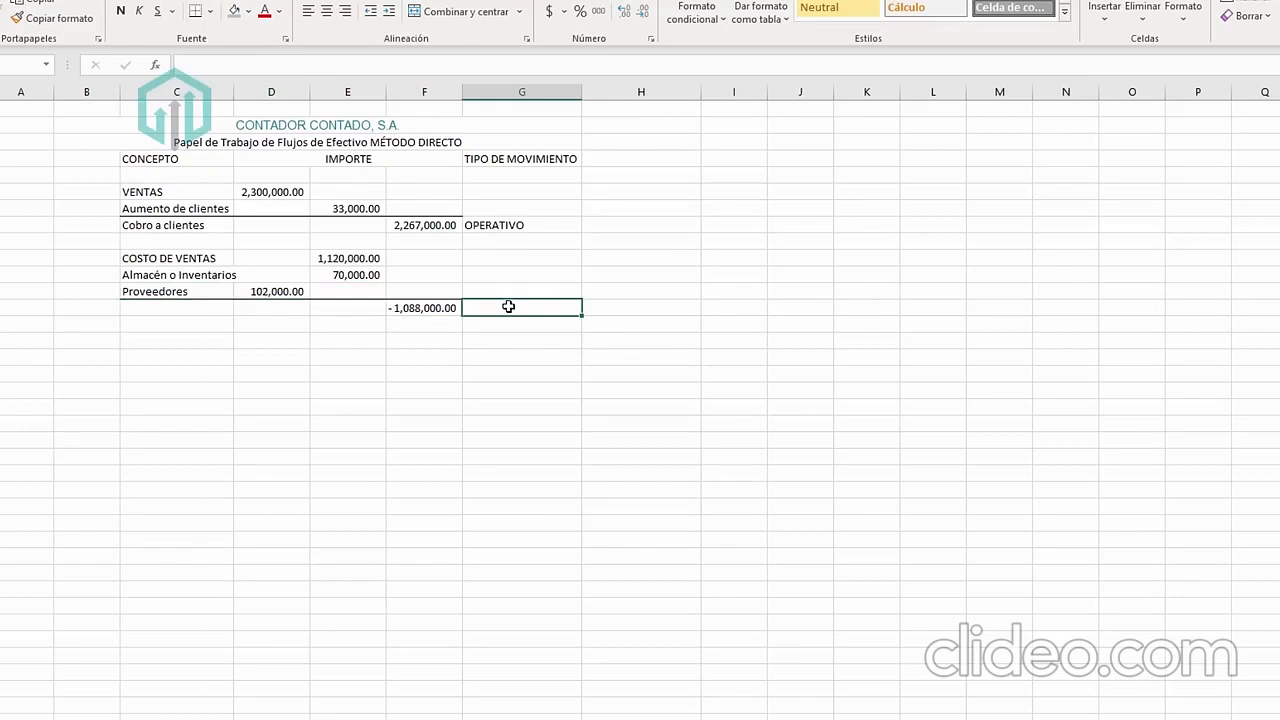
text(operativo)
key(Return)
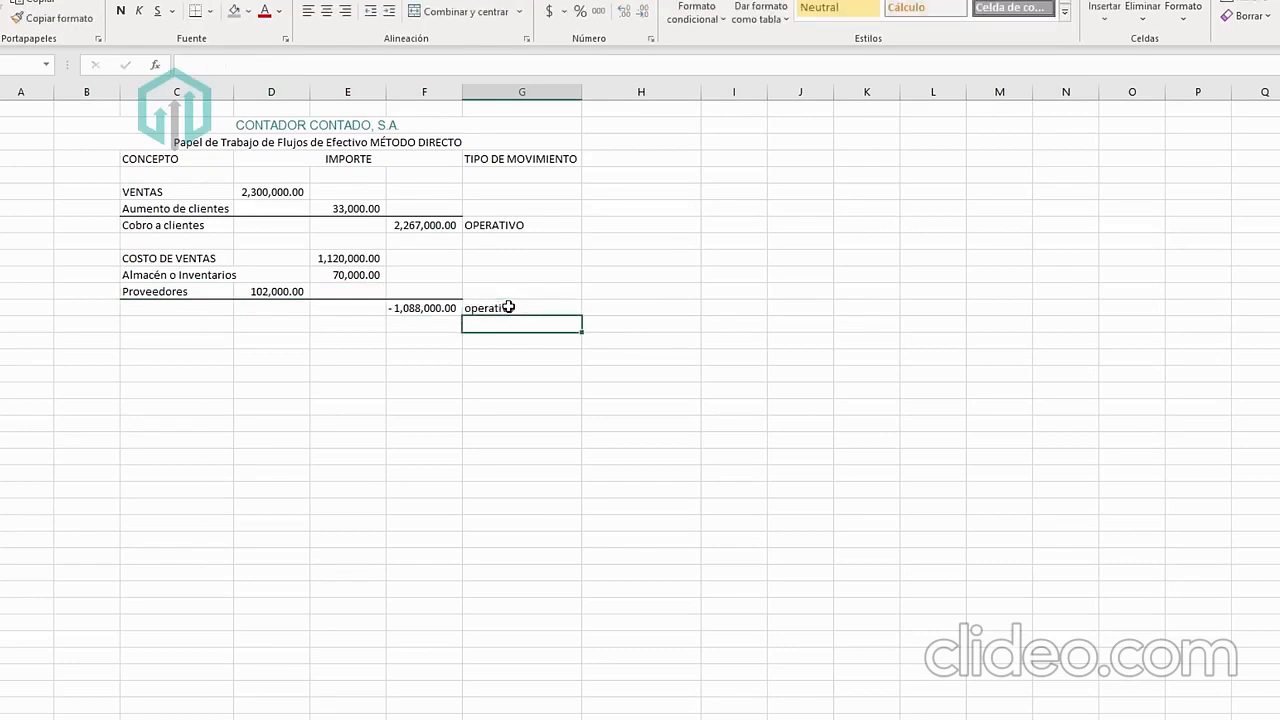
Add the labels "Gastos de venta", "Gastos de Administración" and "Productos Financieros" in C15 to C17, leaving one blank row above.
click(217, 347)
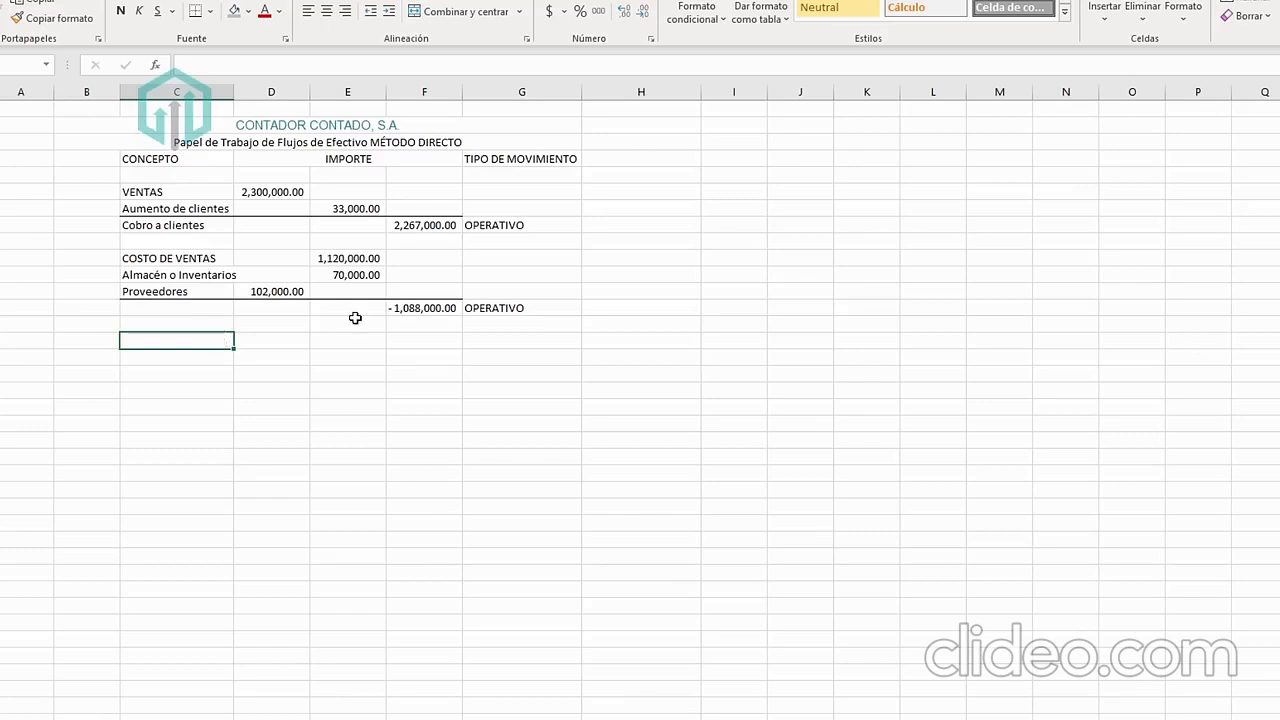
text(G)
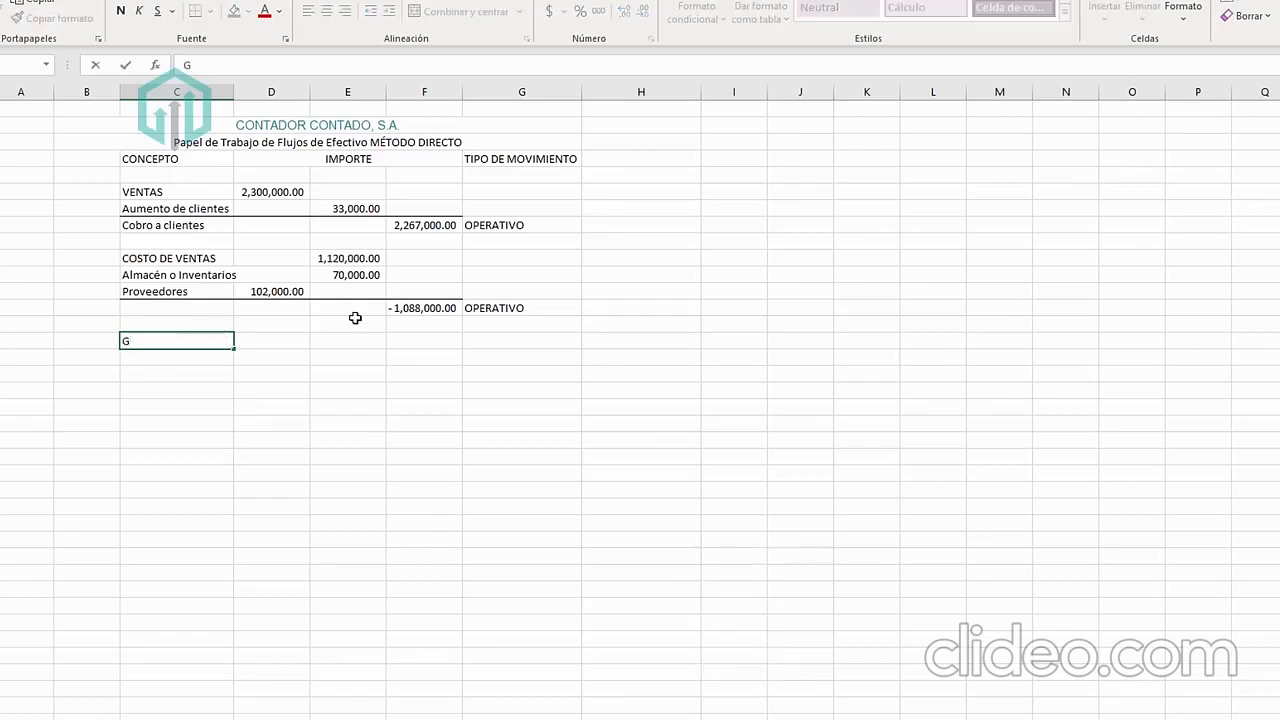
text(astos de venta)
key(Return)
text(G)
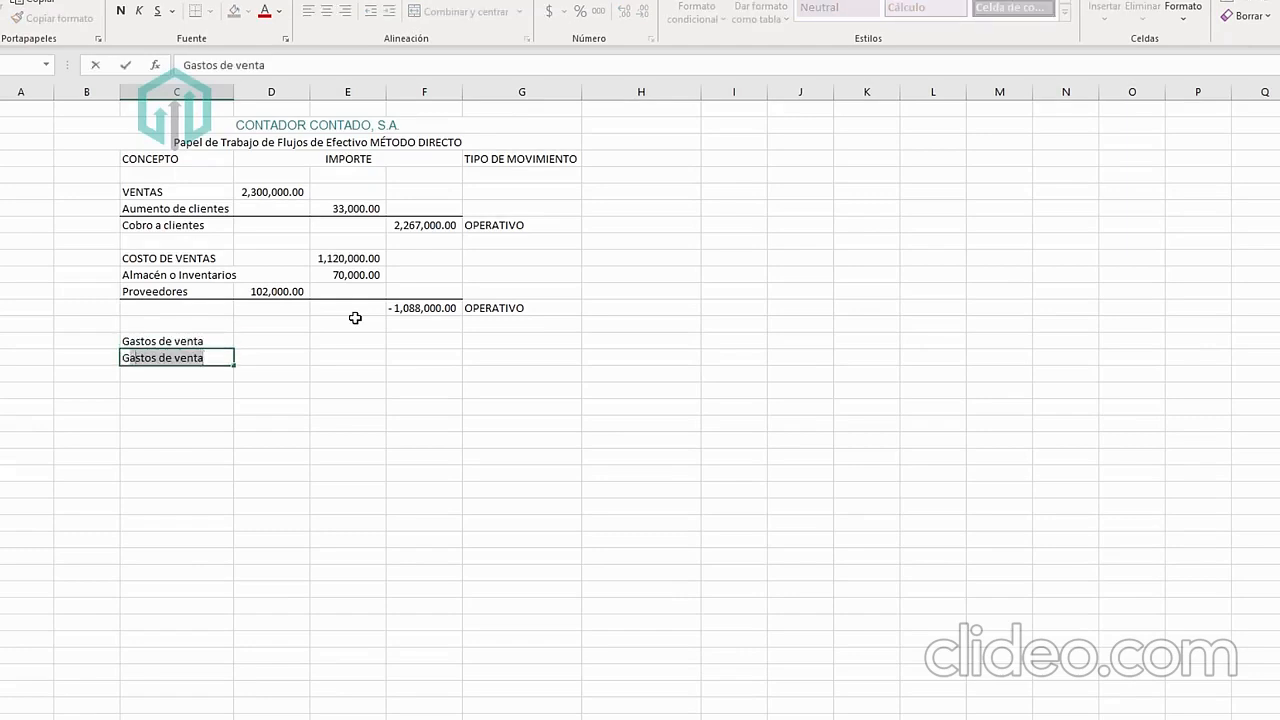
text(astos de Administraci)
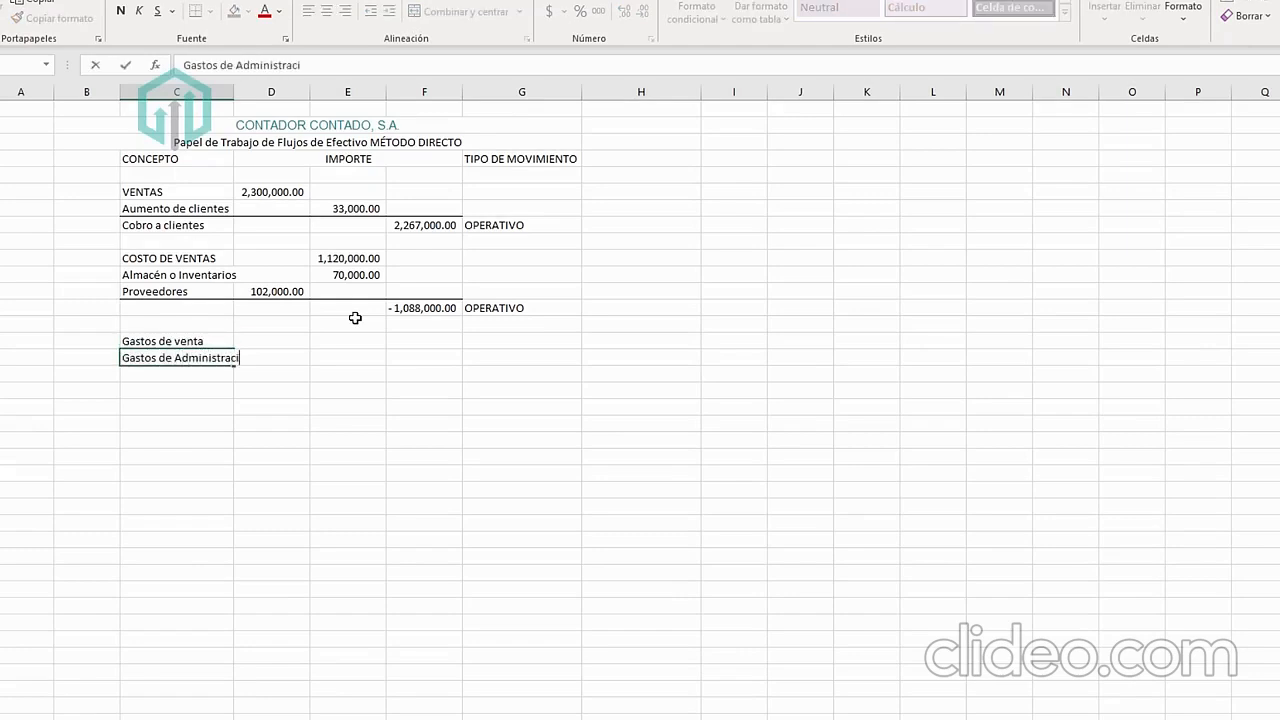
text(ón)
key(Return)
text(Productos Financieros)
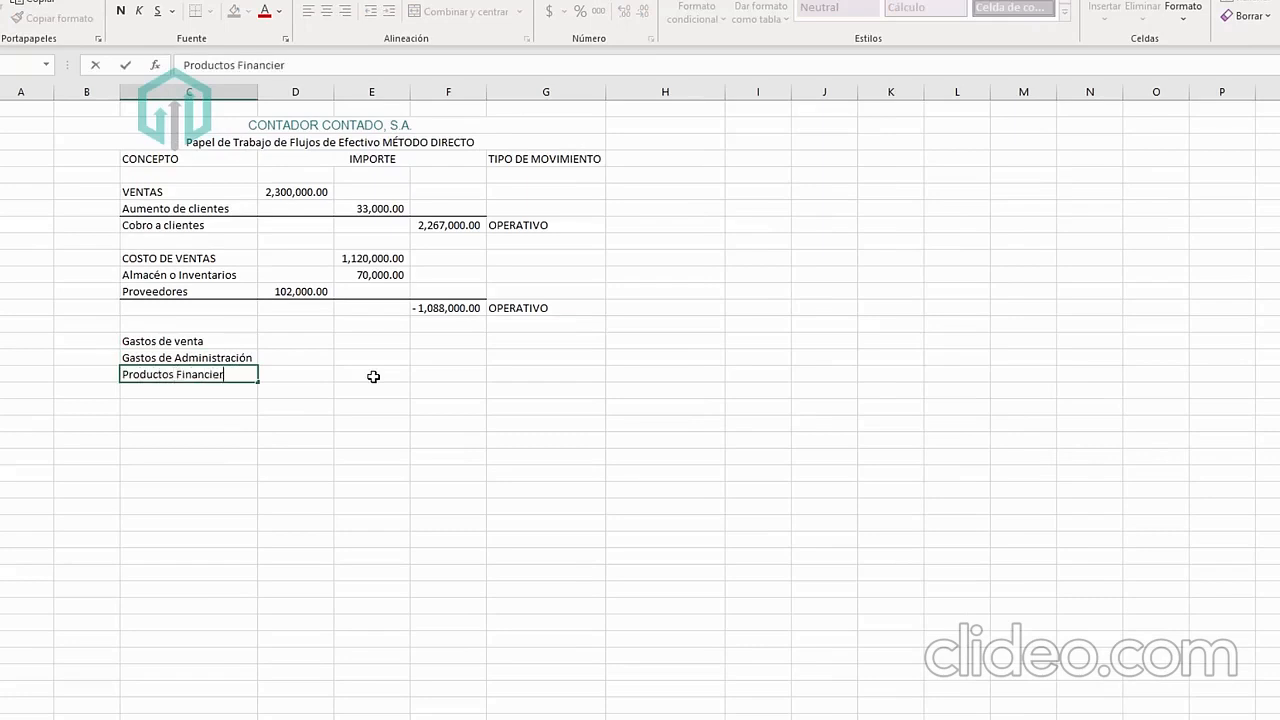
key(Return)
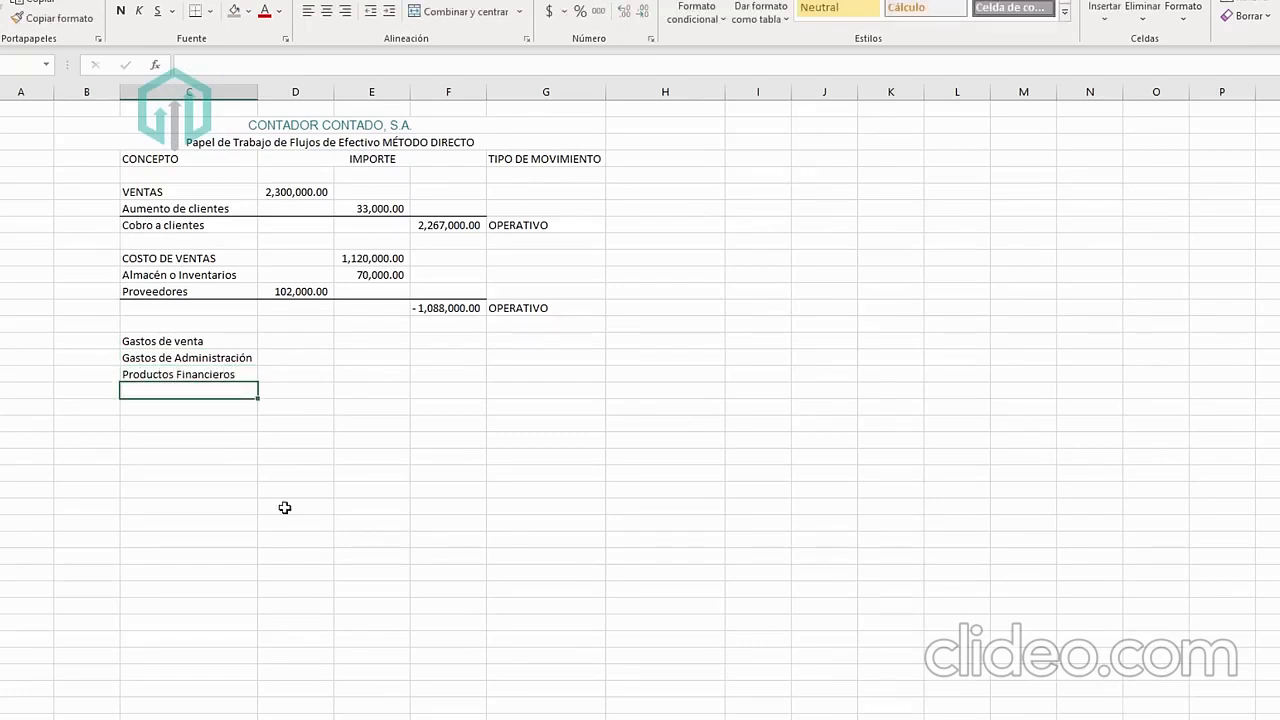
Check the financial items in the income statement and add the label "Gastos Financieros" in C18, below Productos Financieros.
click(362, 342)
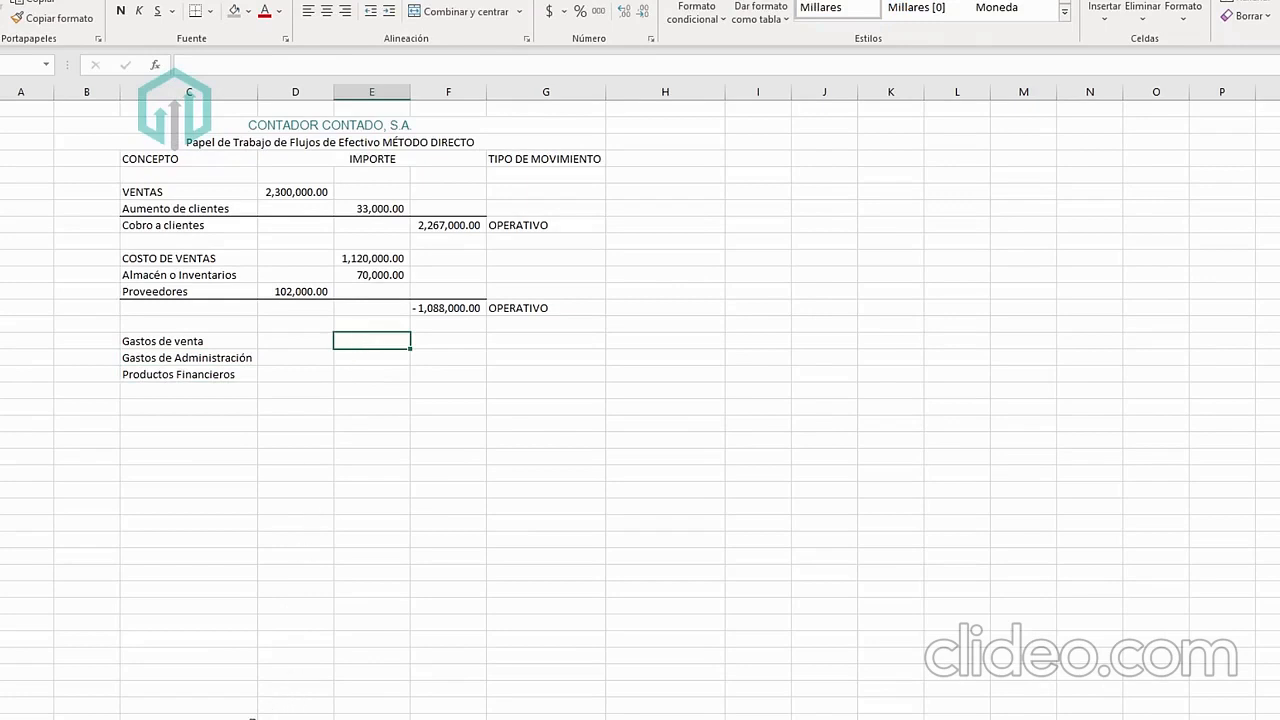
click(270, 718)
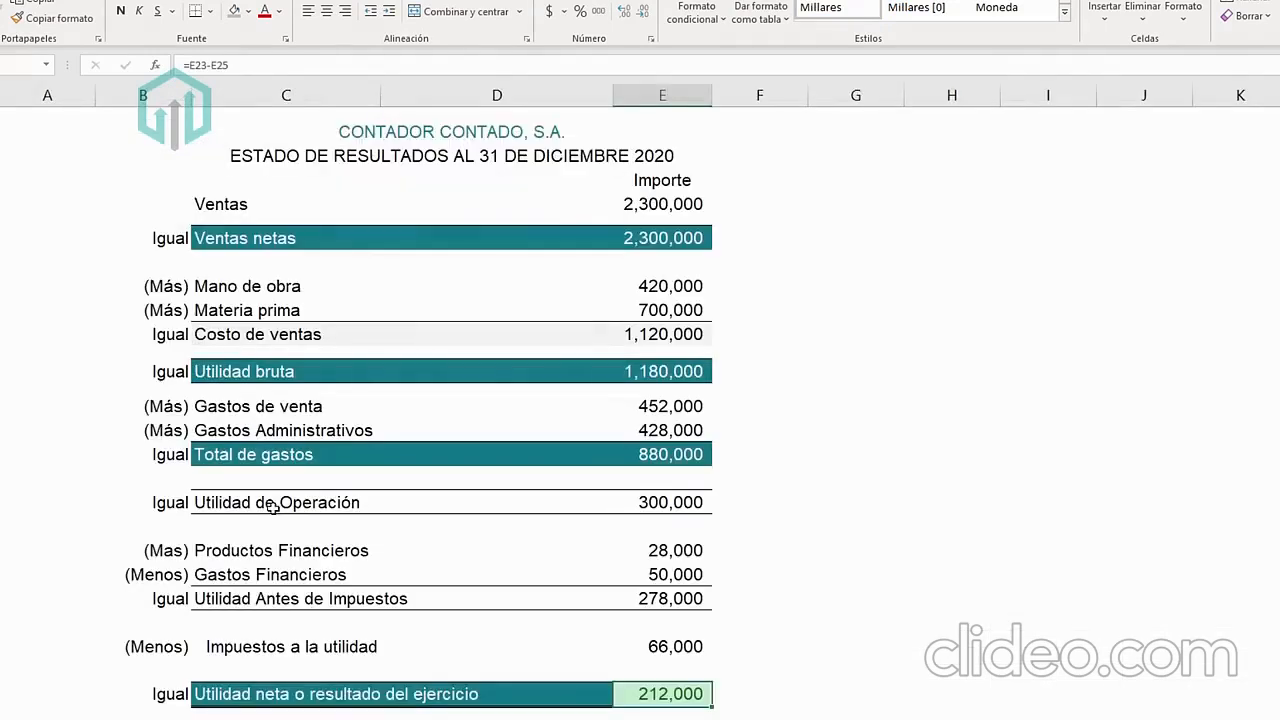
click(278, 550)
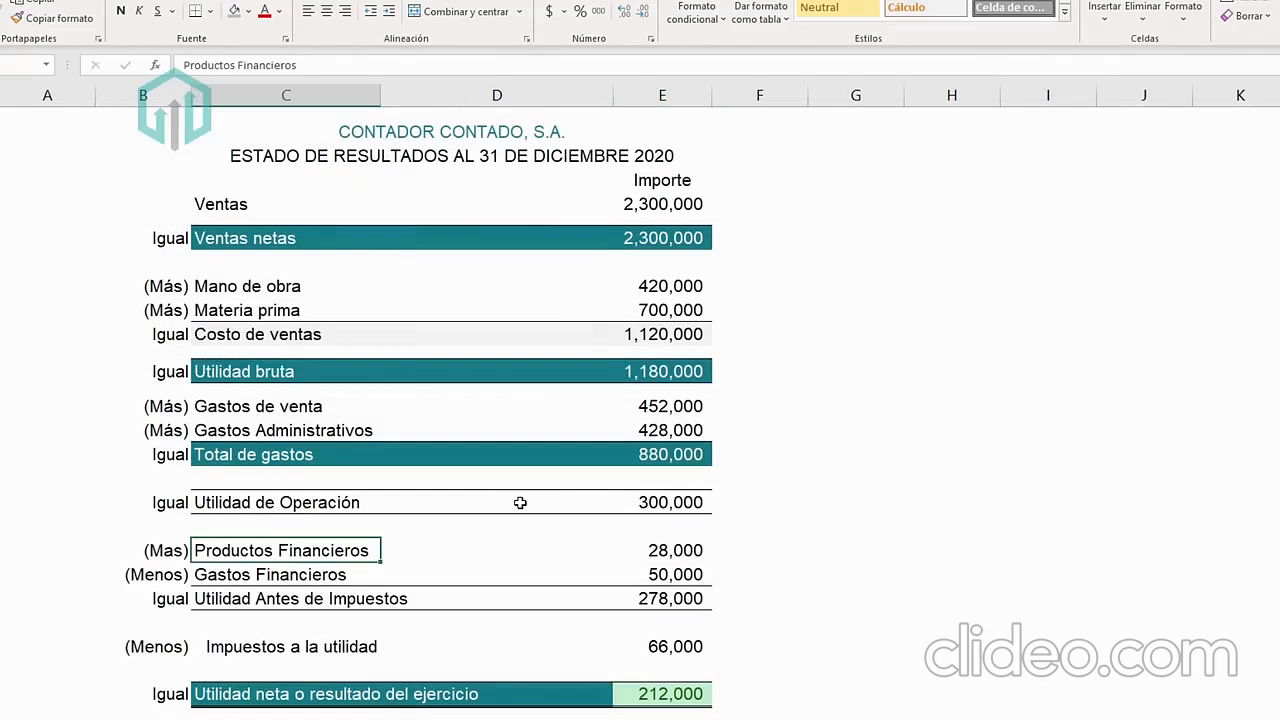
click(293, 575)
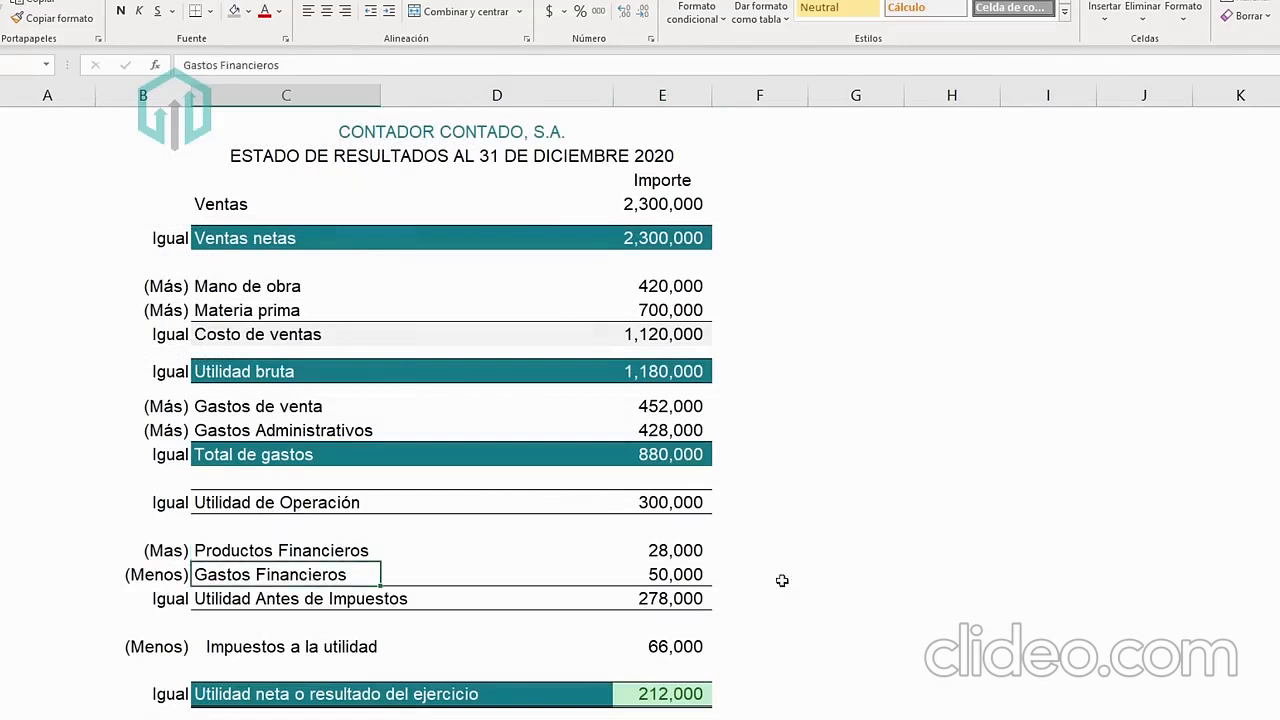
key(Right)
key(Right)
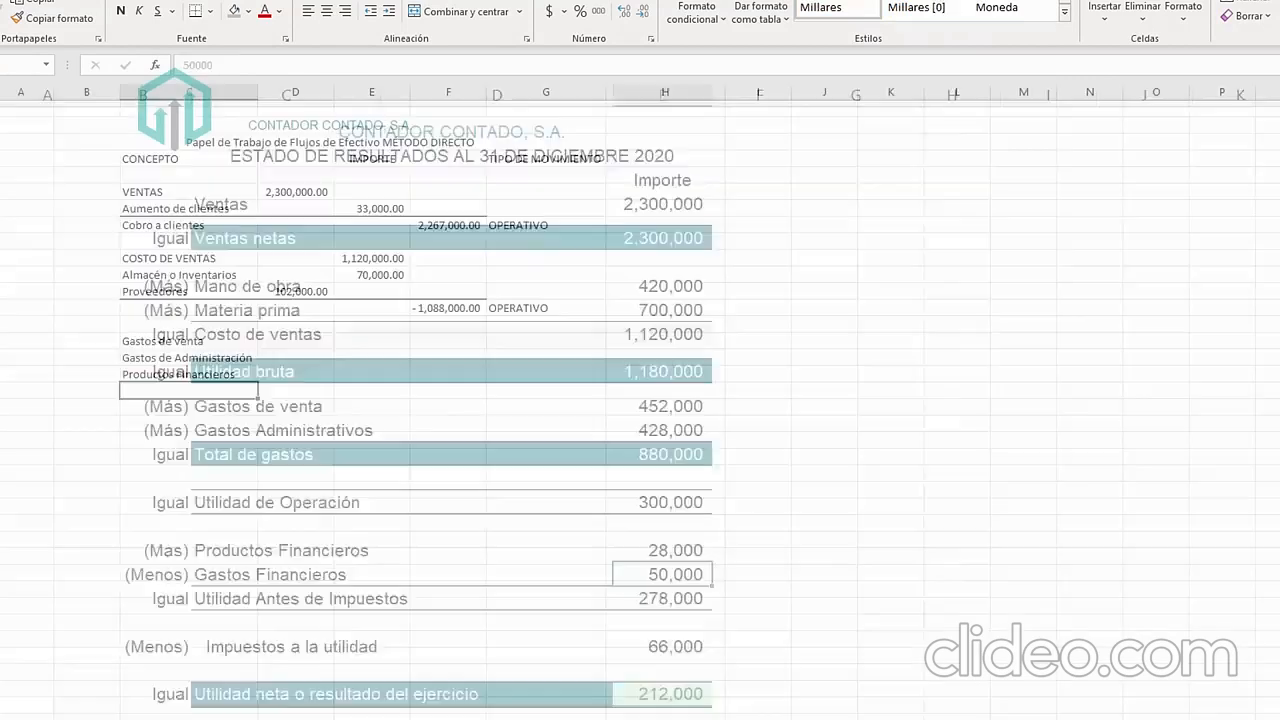
text(Ga)
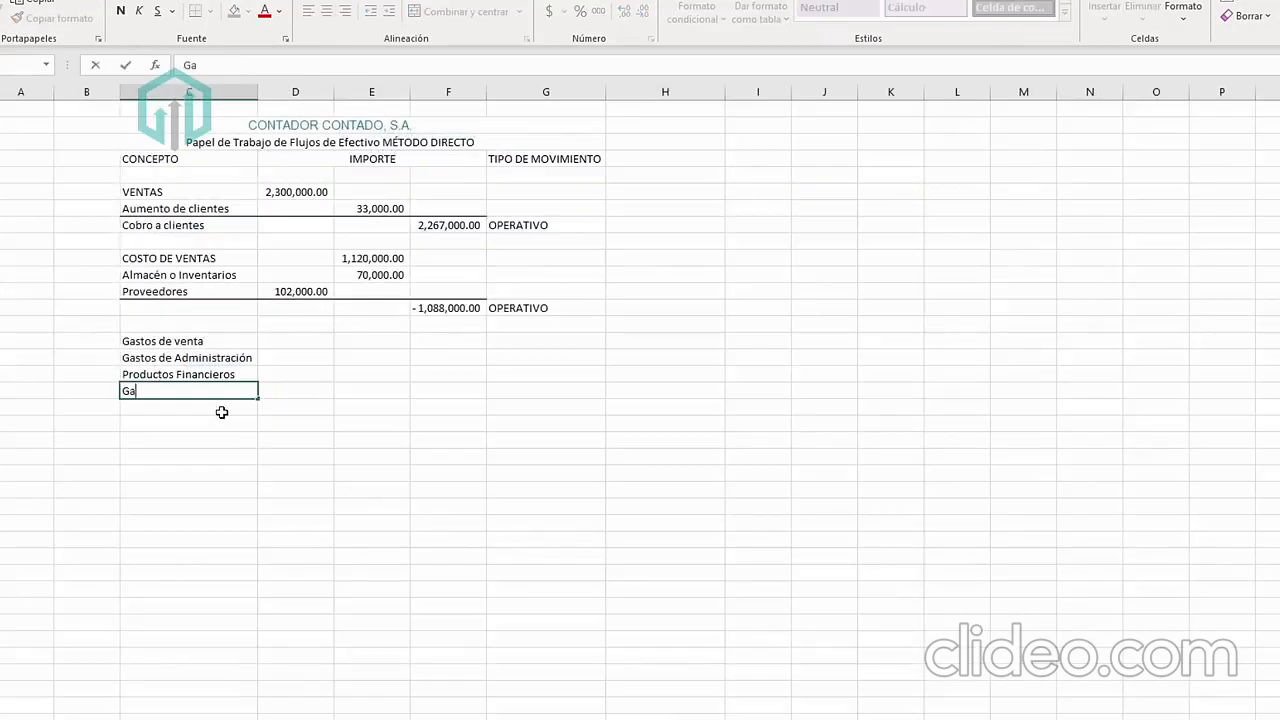
text(stos Financieros)
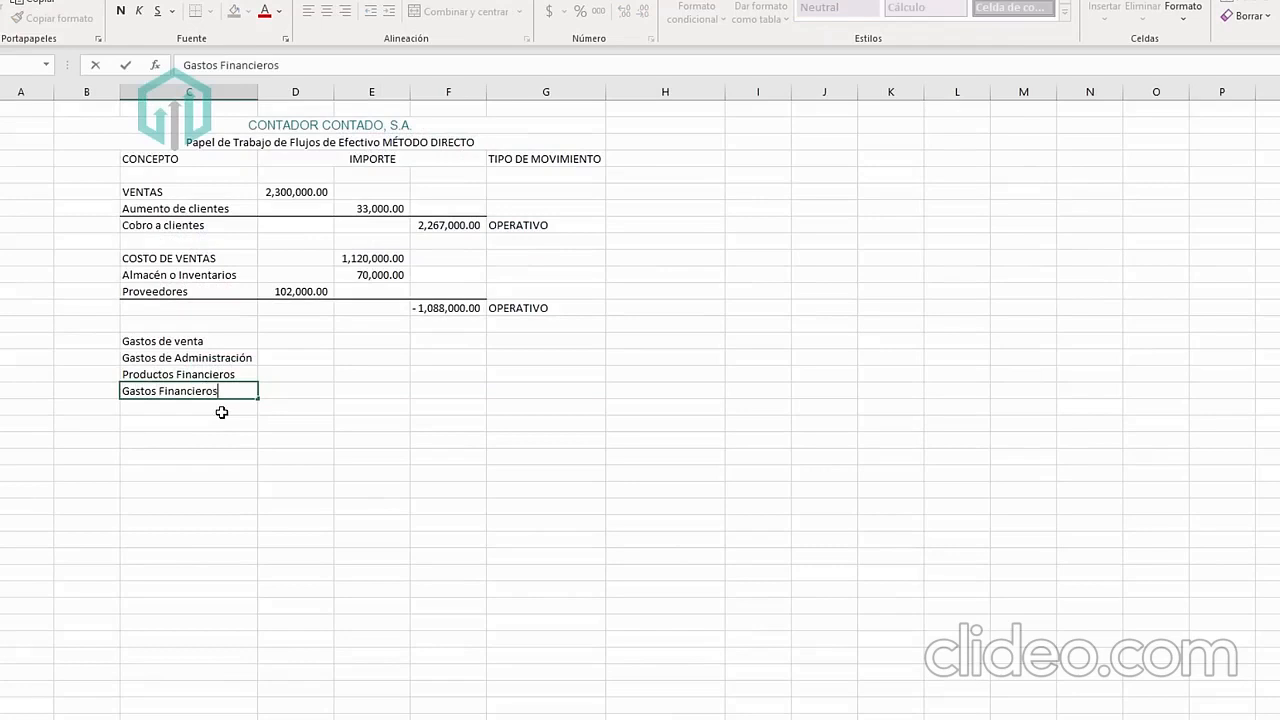
key(Return)
Link the Gastos de venta amount in column E to the Gastos de venta amount on the Estado de Resultados sheet.
key(Up)
key(Up)
key(Up)
key(Up)
key(Right)
key(Right)
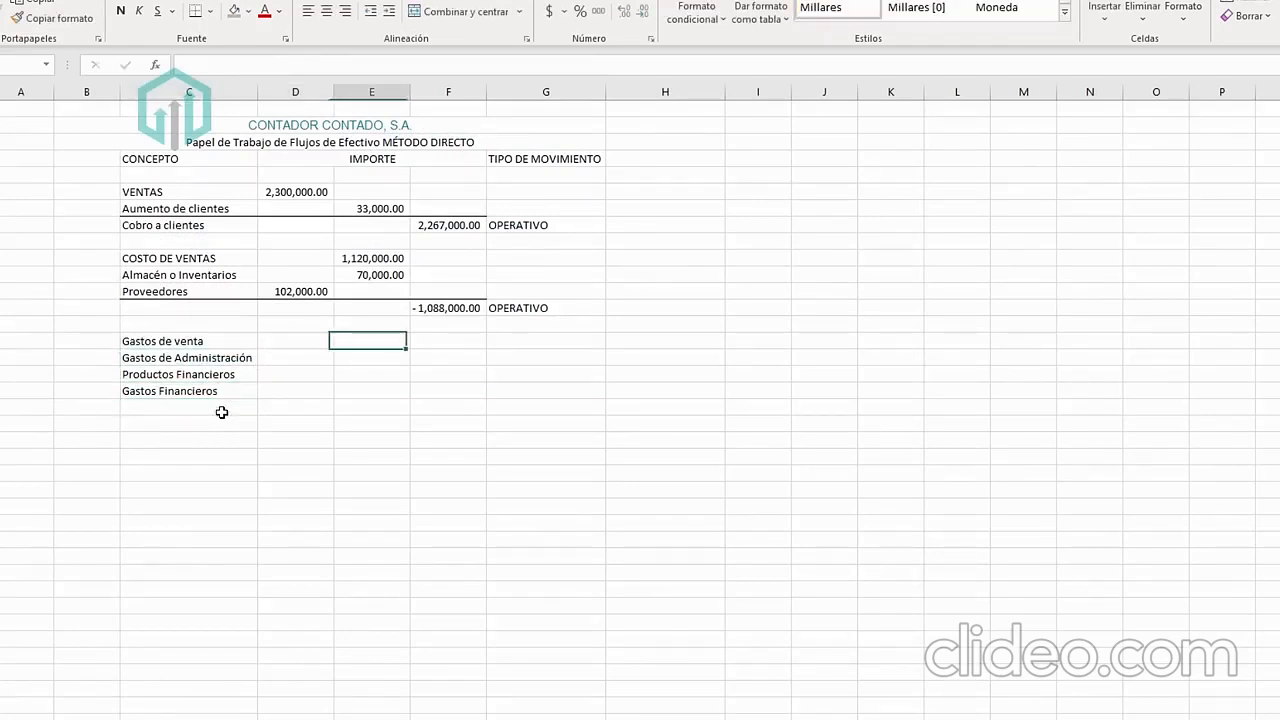
text(=)
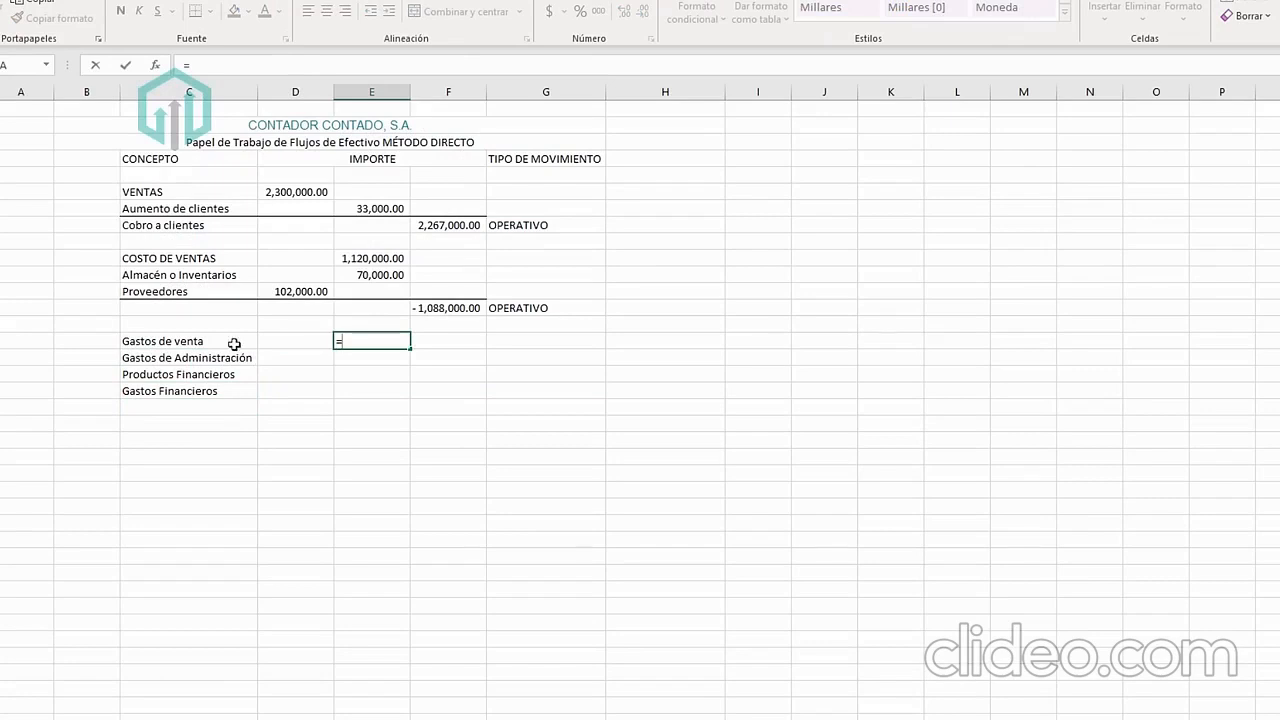
key(ctrl+Page_Down)
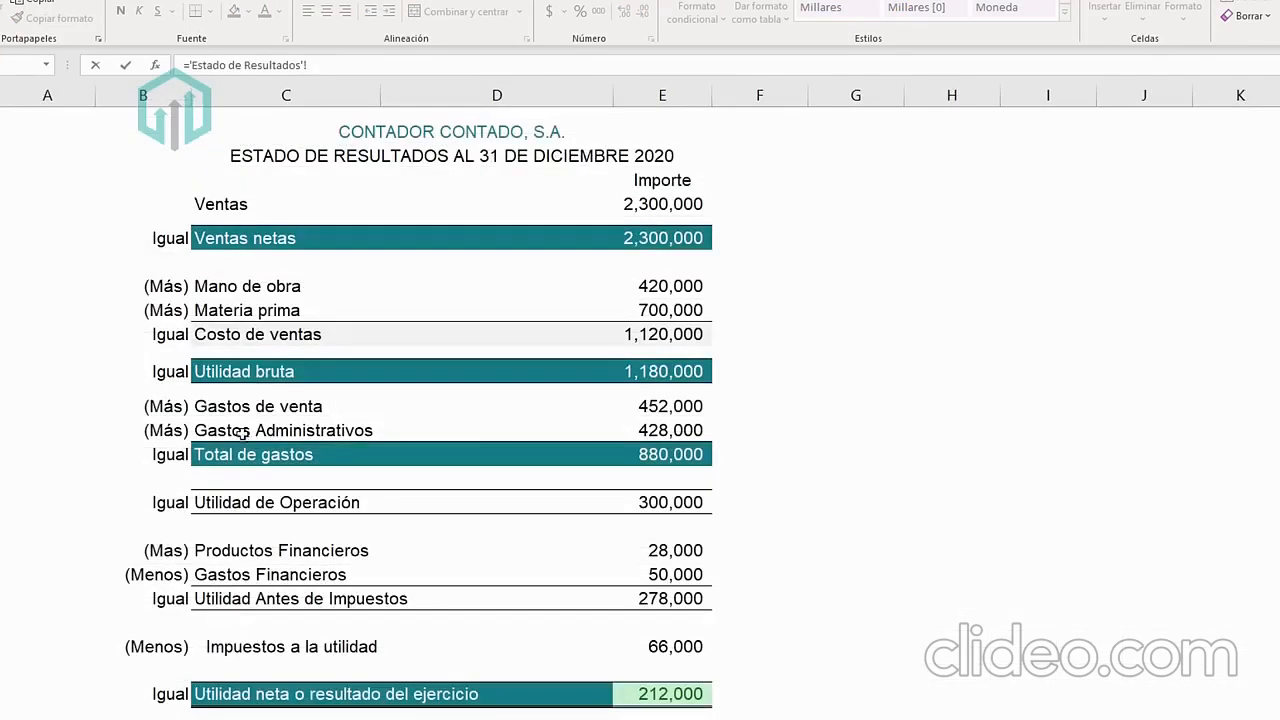
click(672, 405)
key(Return)
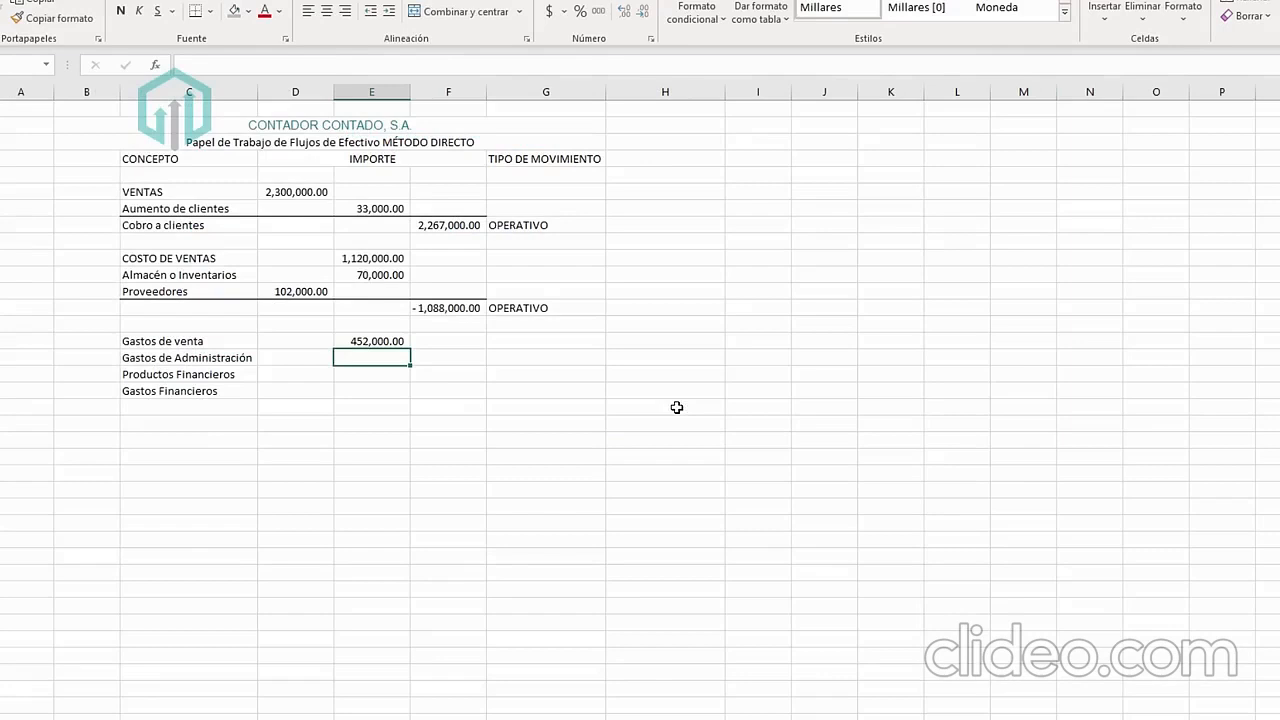
Link the Gastos de Administración amount in column E to Gastos Administrativos on the Estado de Resultados sheet.
text(=)
key(ctrl+Page_Down)
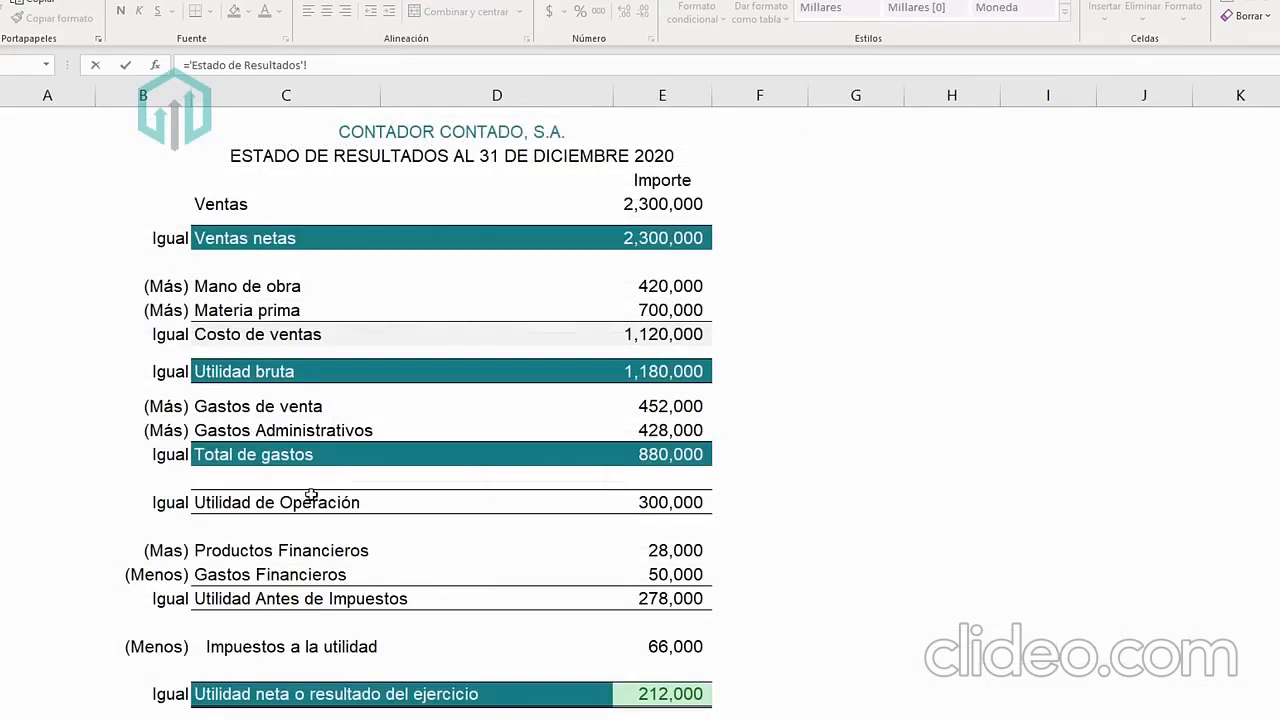
click(679, 427)
key(Return)
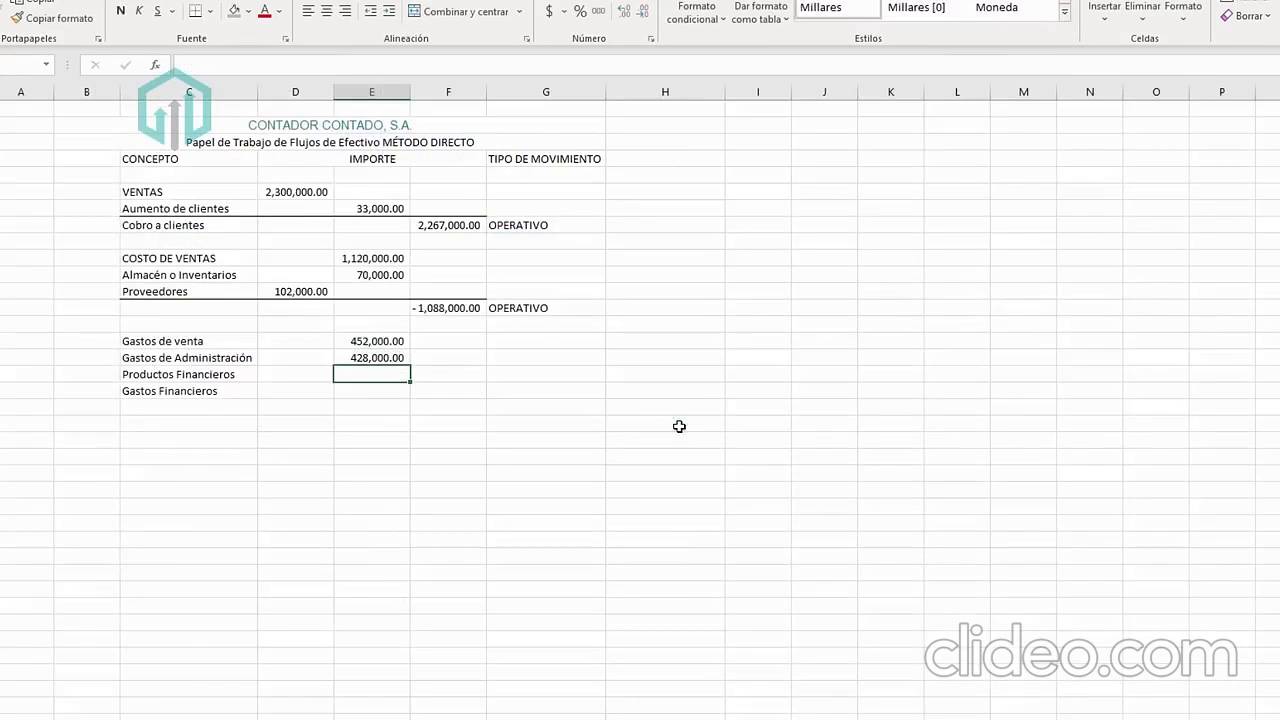
text(=)
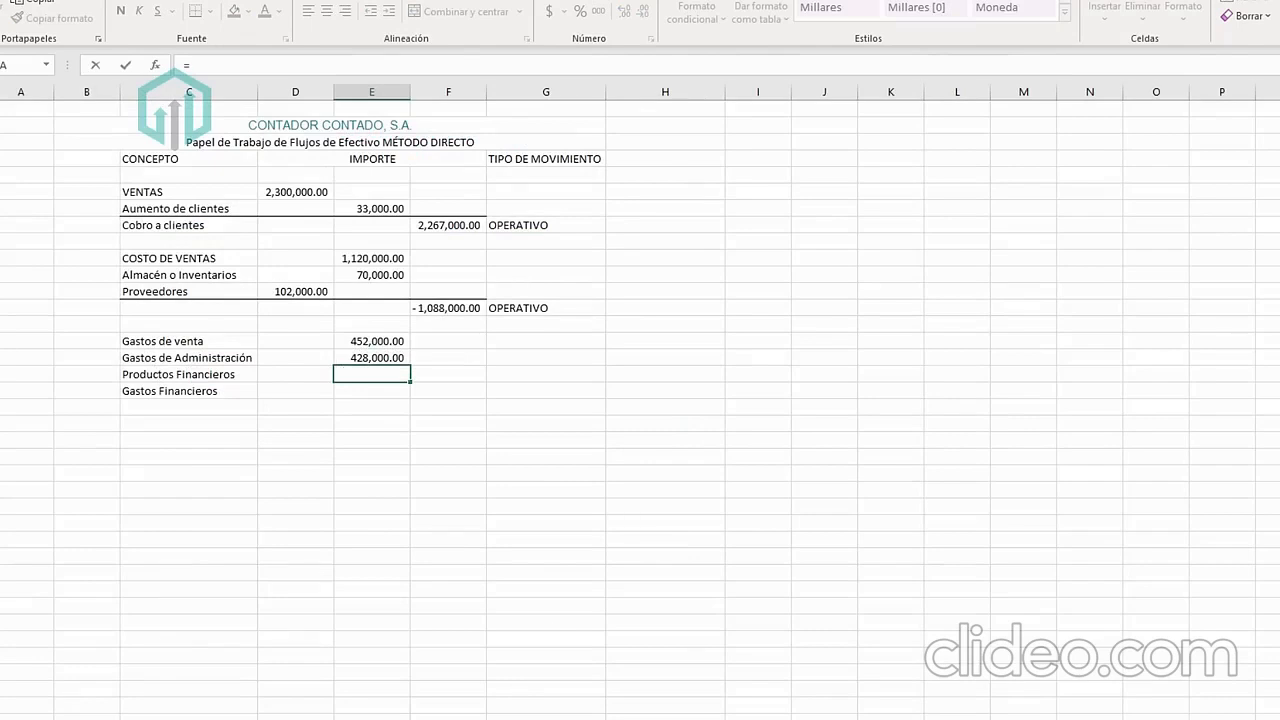
click(165, 717)
click(705, 556)
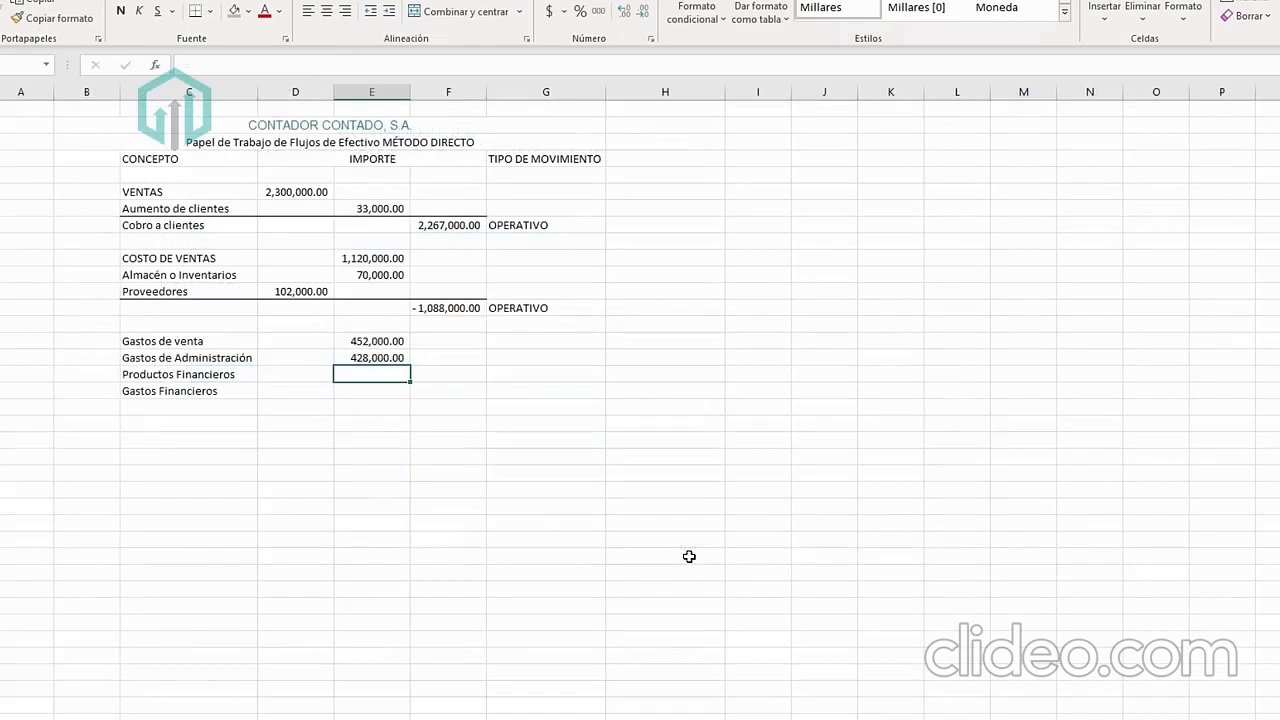
Link the Productos Financieros amount in column D to the income statement with ='Estado de Resultados'!E21.
key(Left)
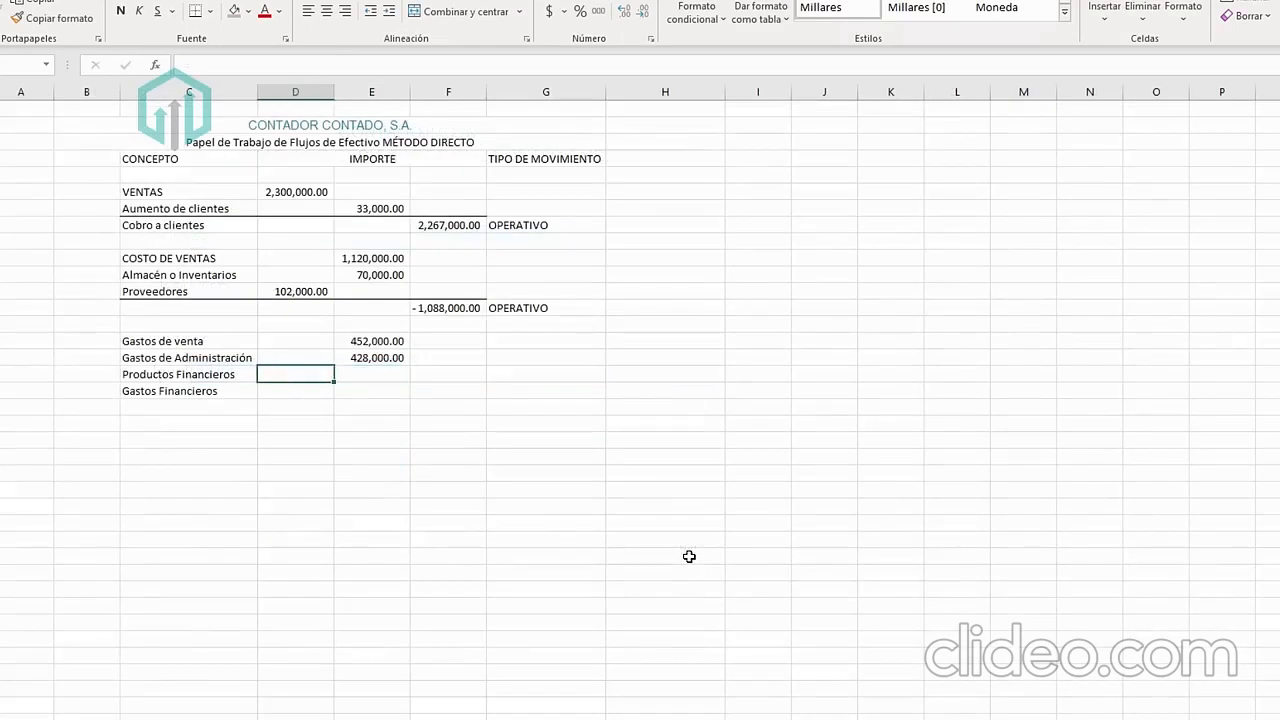
text(=)
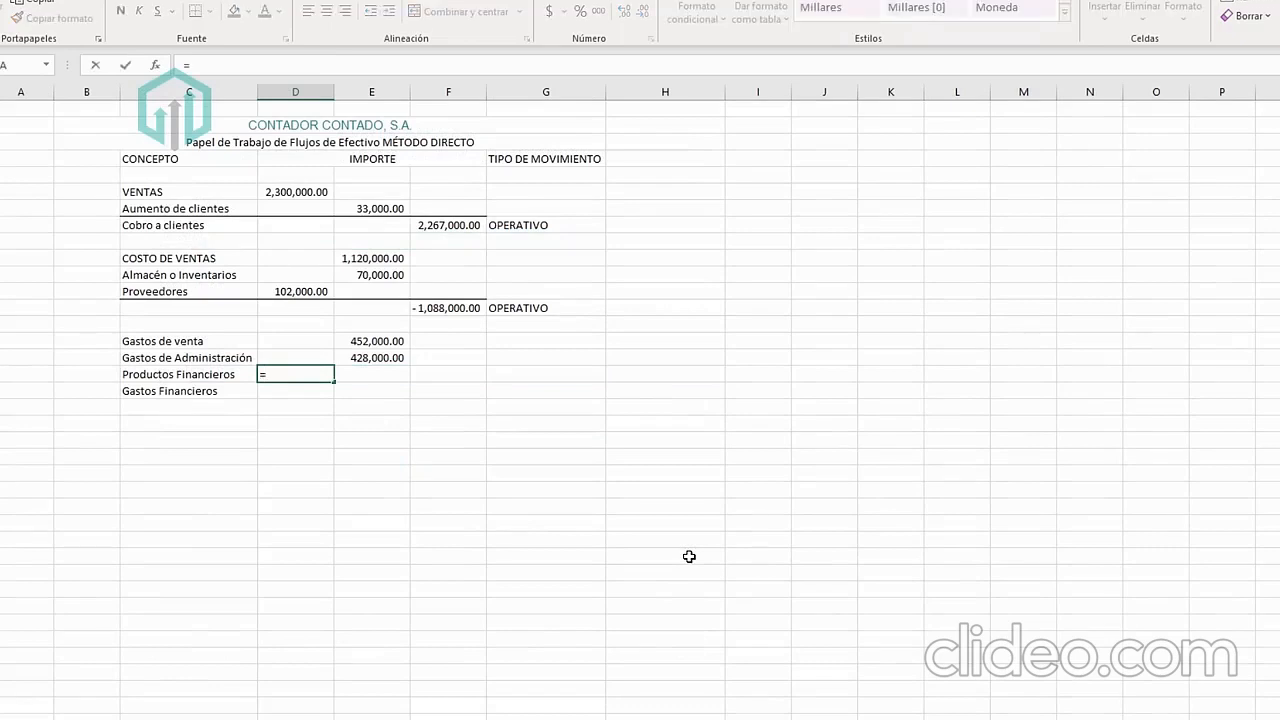
click(236, 718)
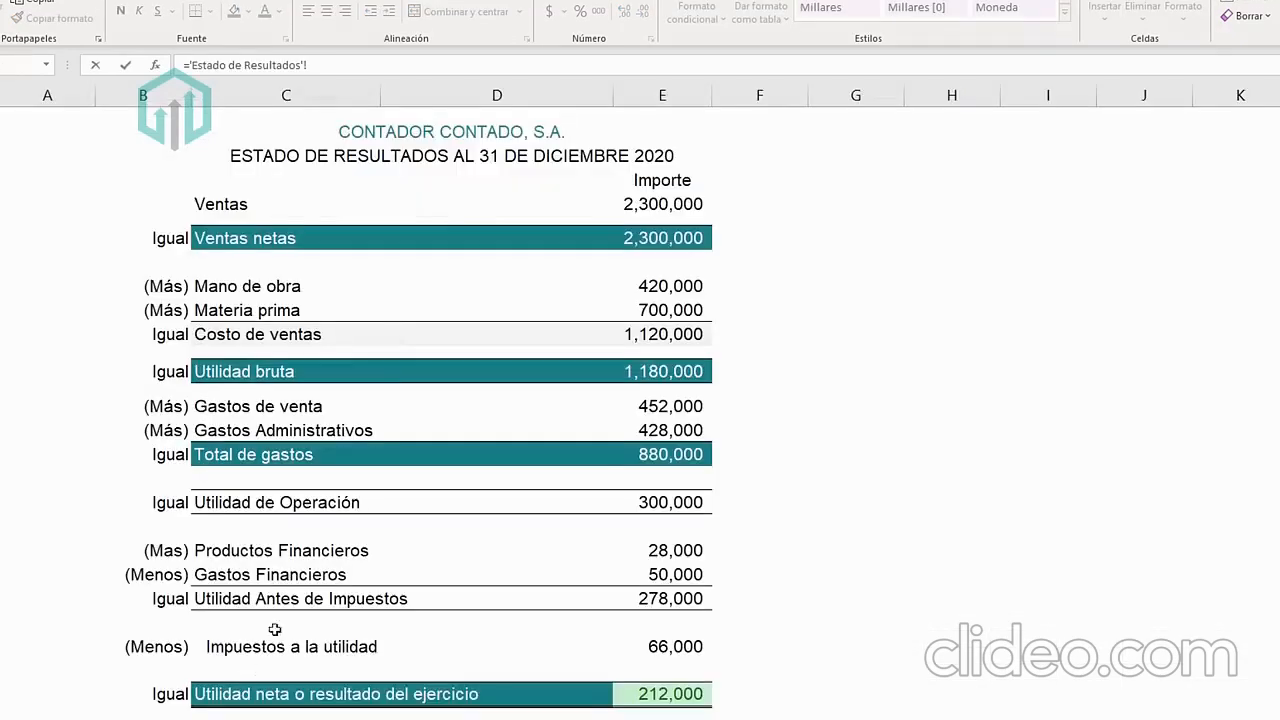
click(680, 549)
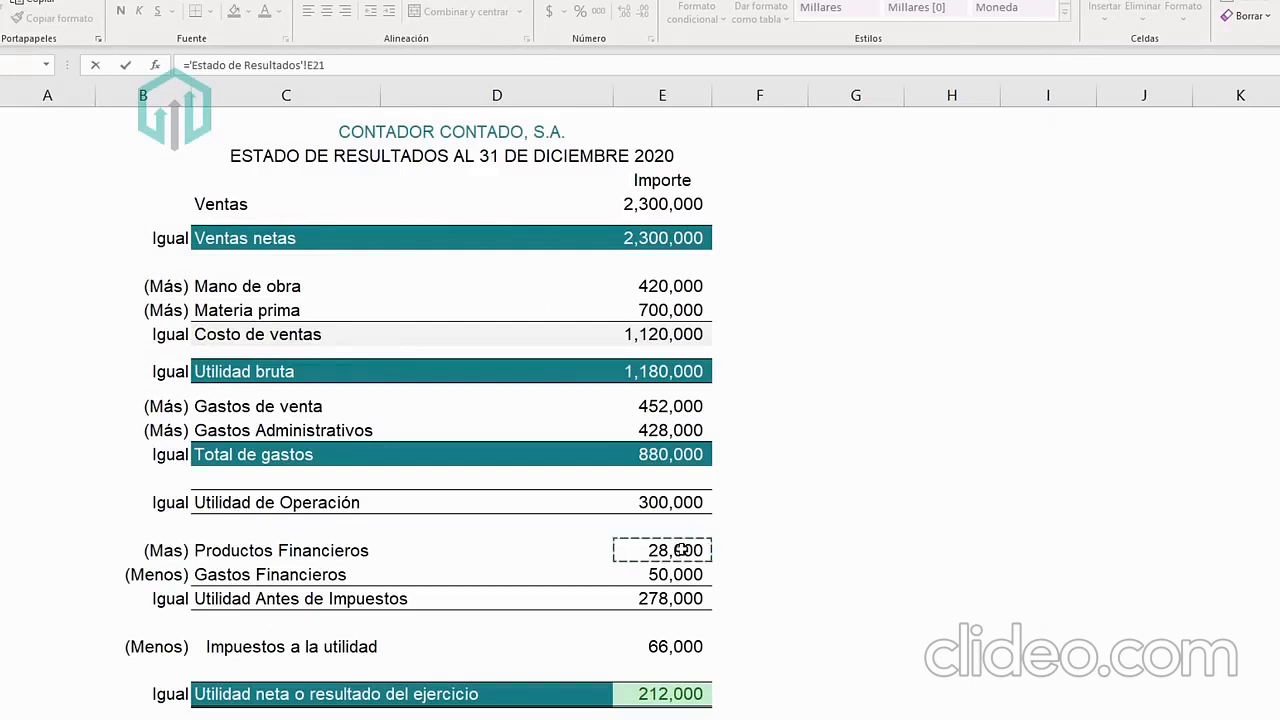
key(Return)
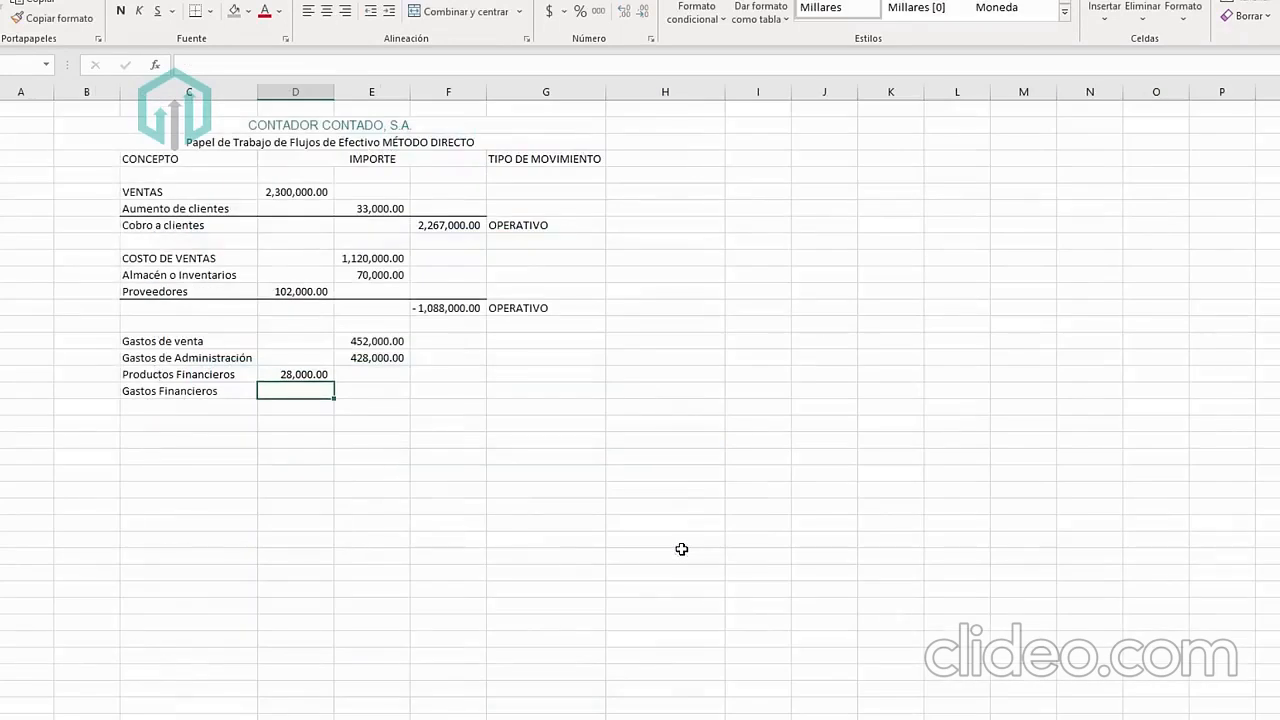
Link the Gastos Financieros amount in column E to the income statement with ='Estado de Resultados'!E22.
click(354, 396)
text(='Estado de Resultados'!)
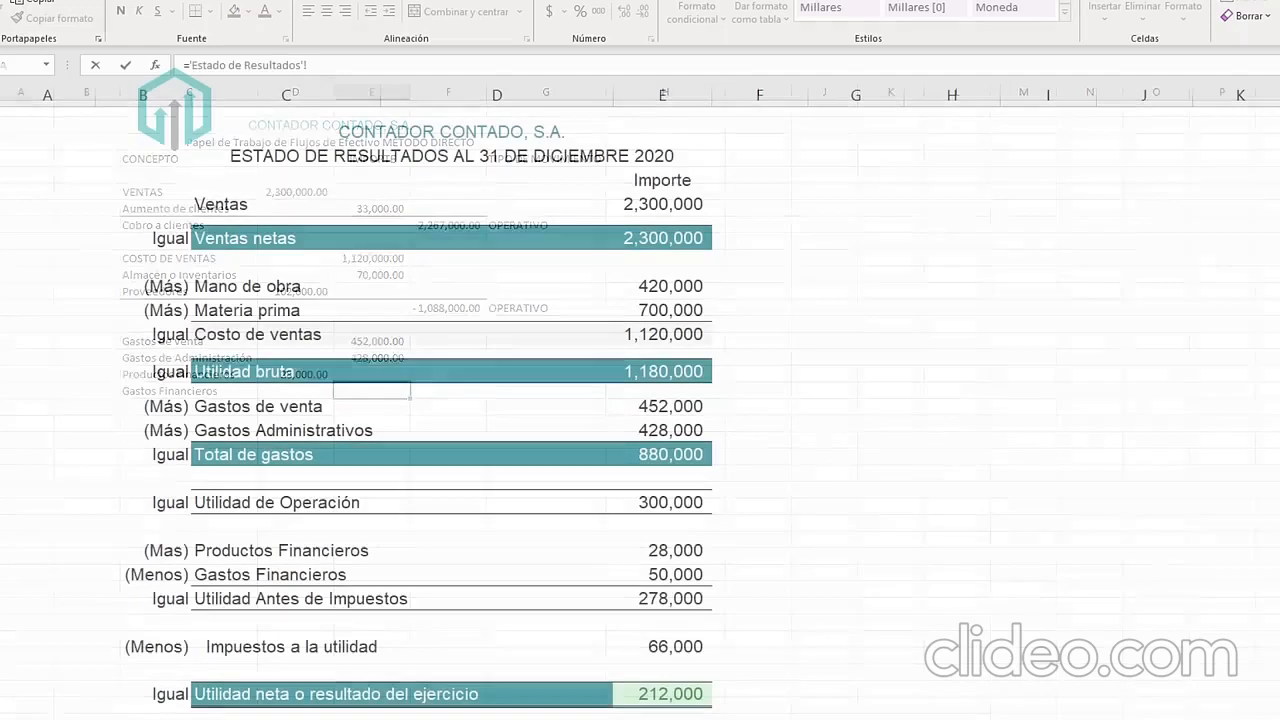
click(232, 695)
click(652, 567)
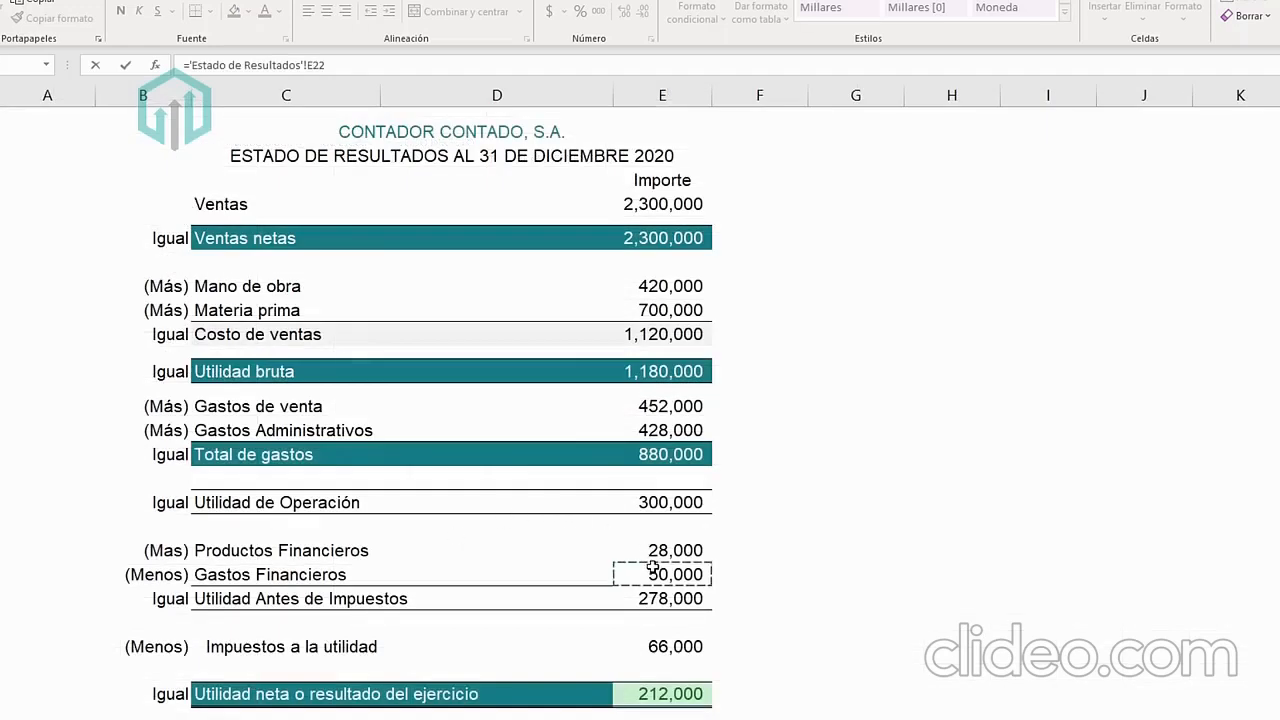
key(Return)
Label the row below Gastos Financieros "Gastos de operación".
click(174, 426)
click(212, 406)
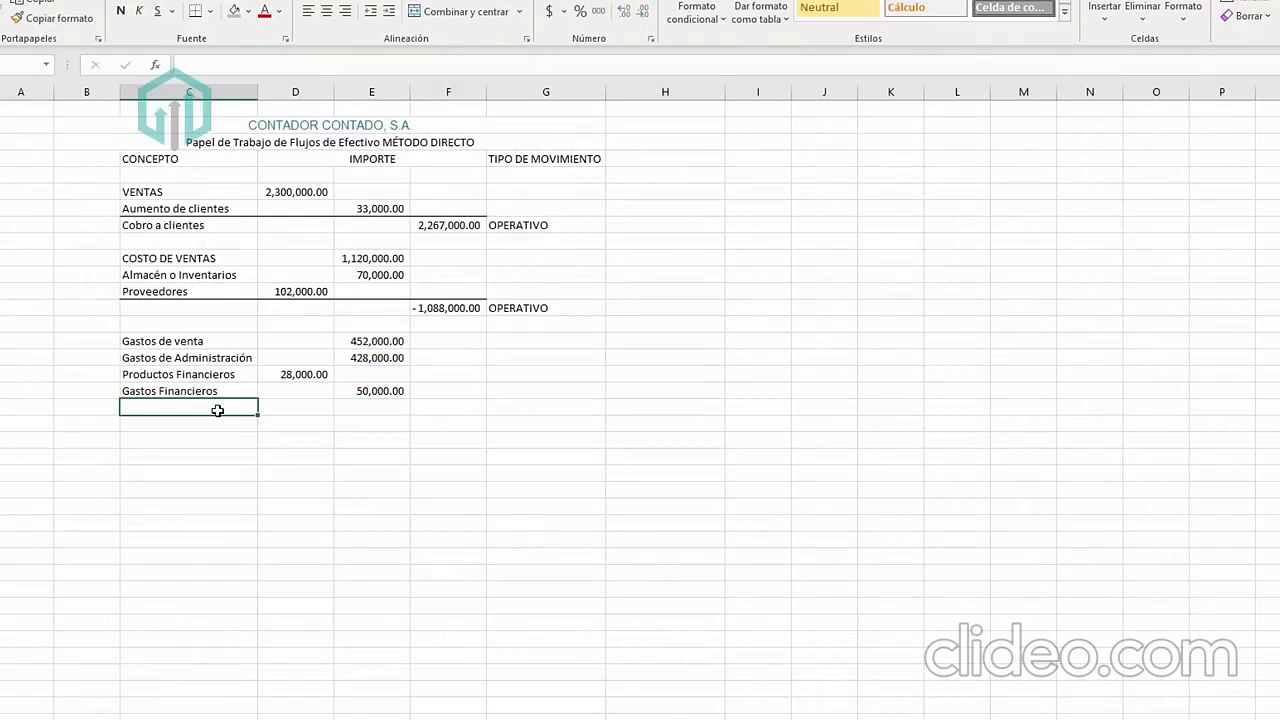
text(Gastos )
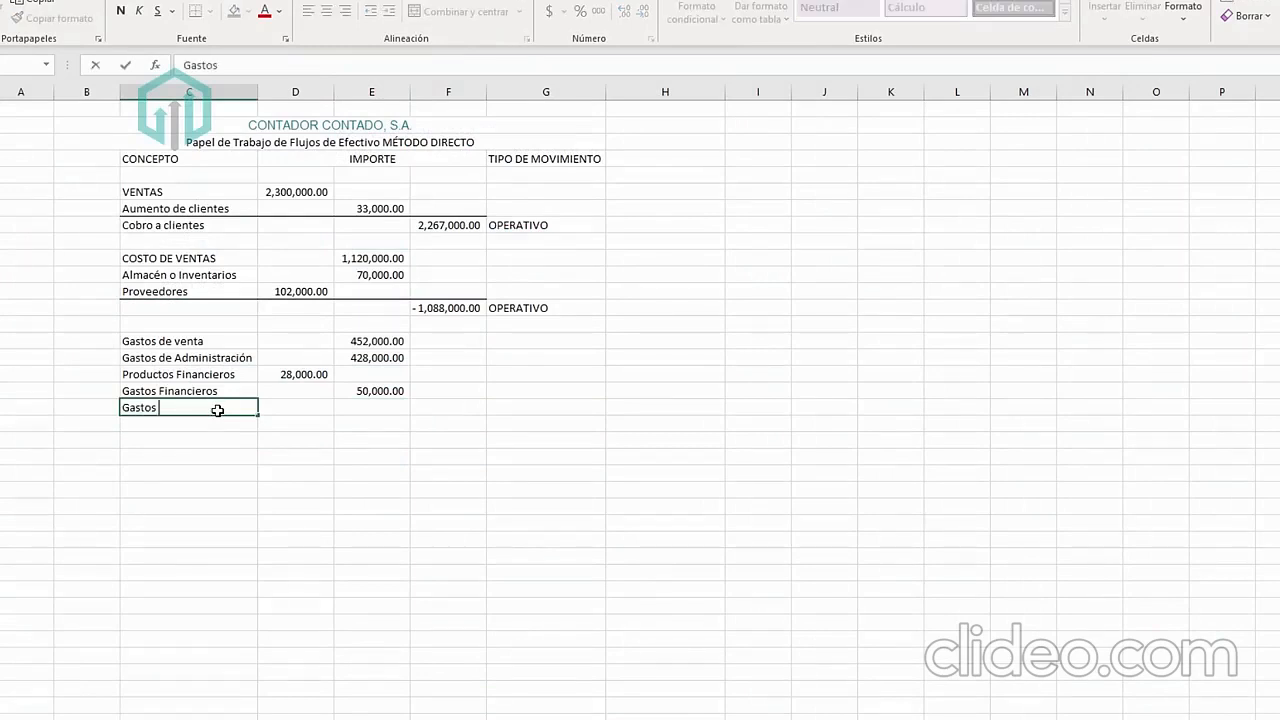
text(de operación)
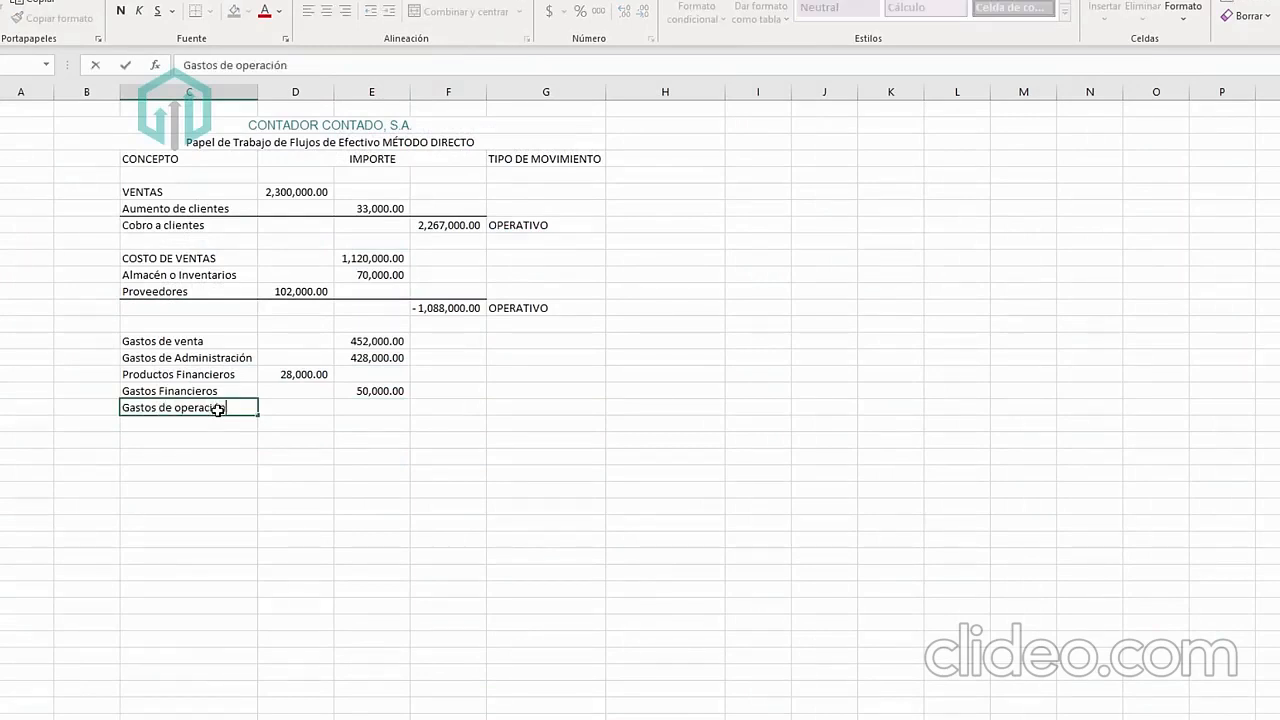
Label the cost-of-sales result row below Proveedores "Pago a proveedores".
key(Up)
key(Up)
key(Up)
key(Up)
key(Up)
key(Up)
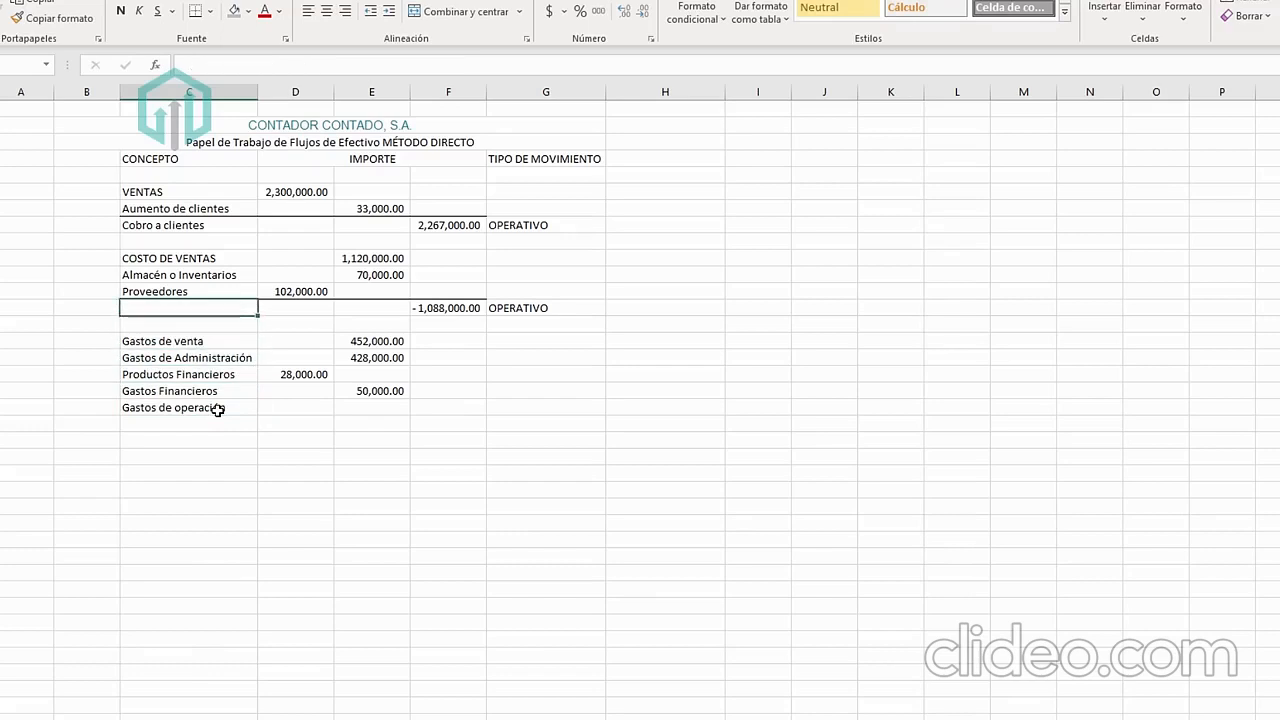
text(Pago a proveedores)
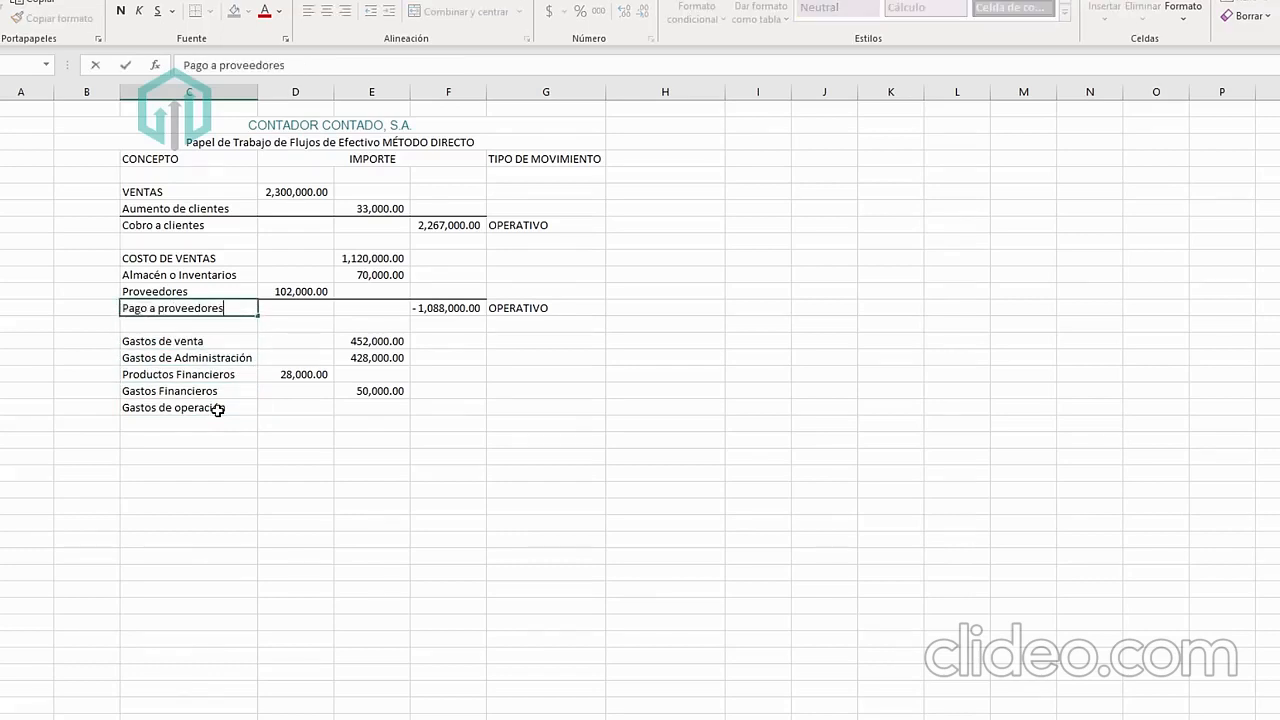
Replace the label in the row below Gastos Financieros with "Pago por gastos".
click(231, 413)
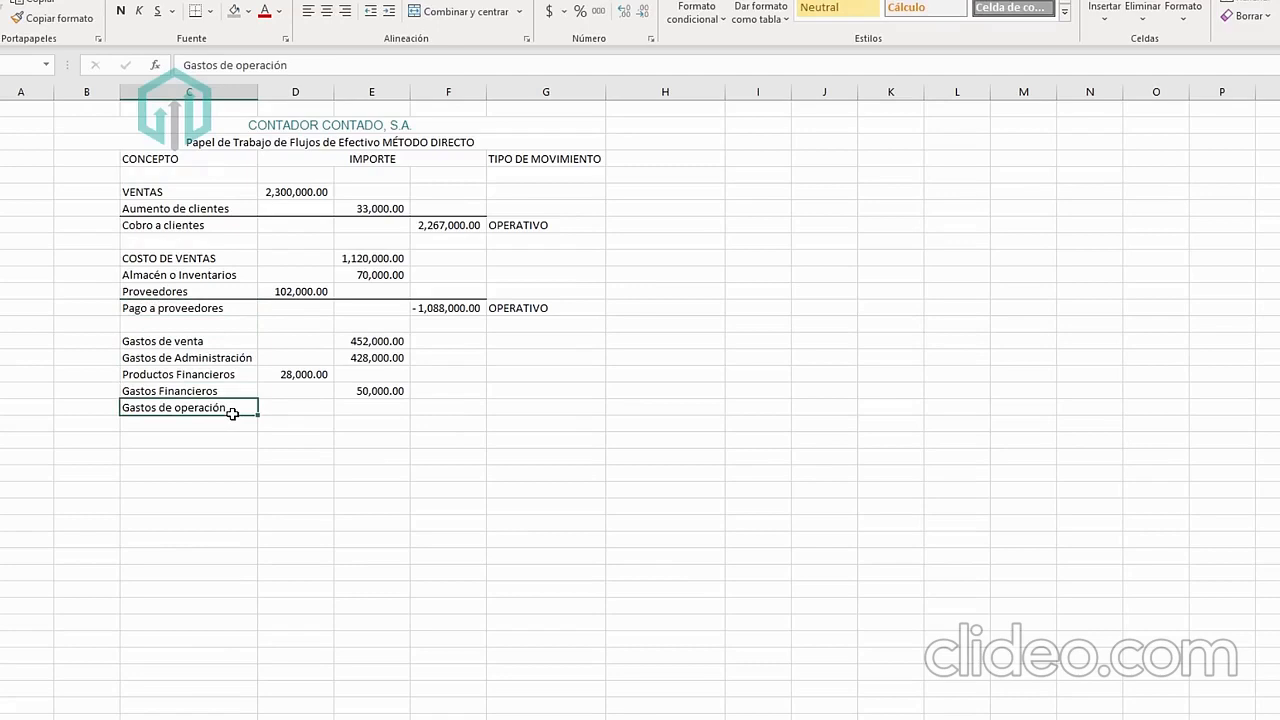
text(Pago por gasto)
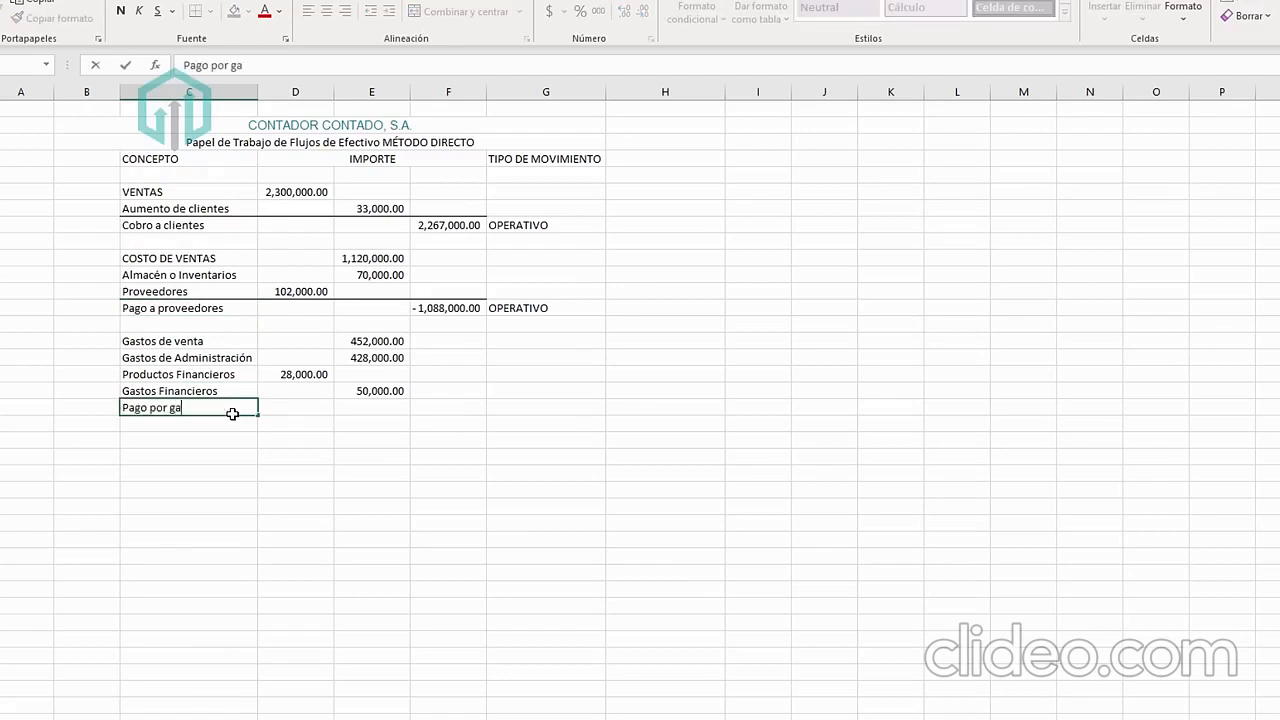
key(Tab)
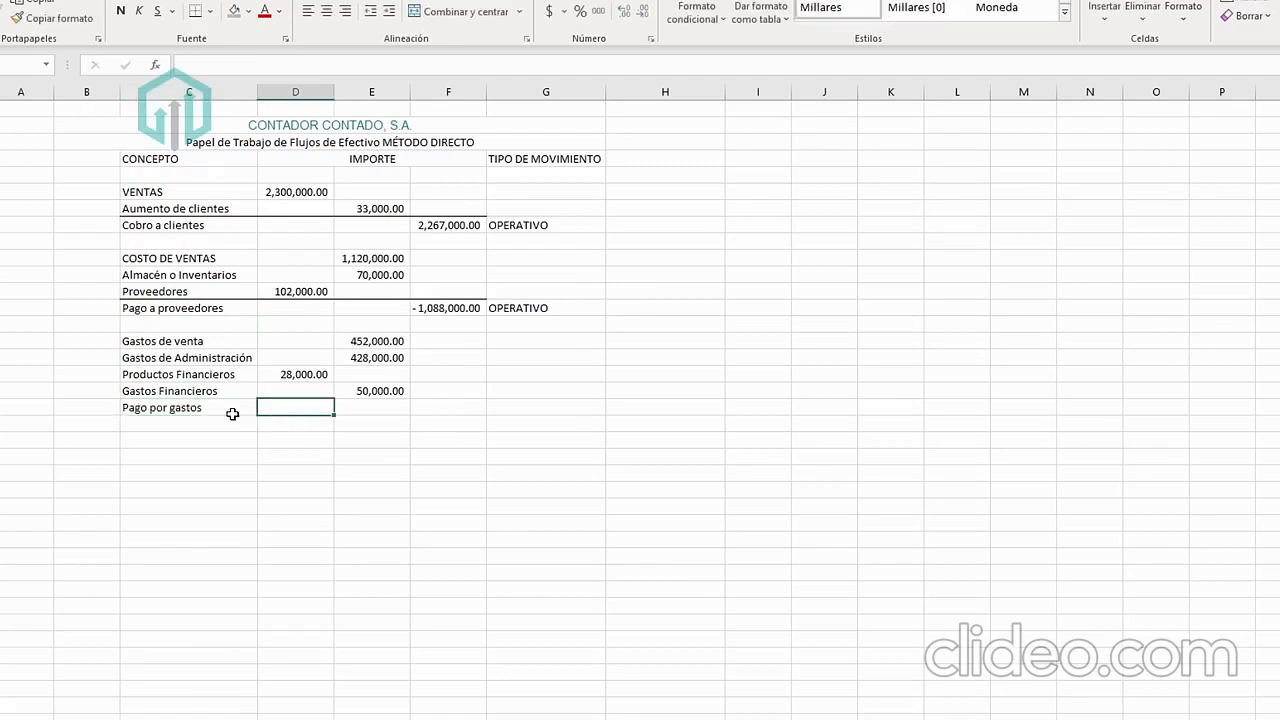
In column F of the Pago por gastos row, subtract the three expenses from Productos Financieros with =D17-E15-E16-E18.
key(Tab)
key(Tab)
text(=D17-)
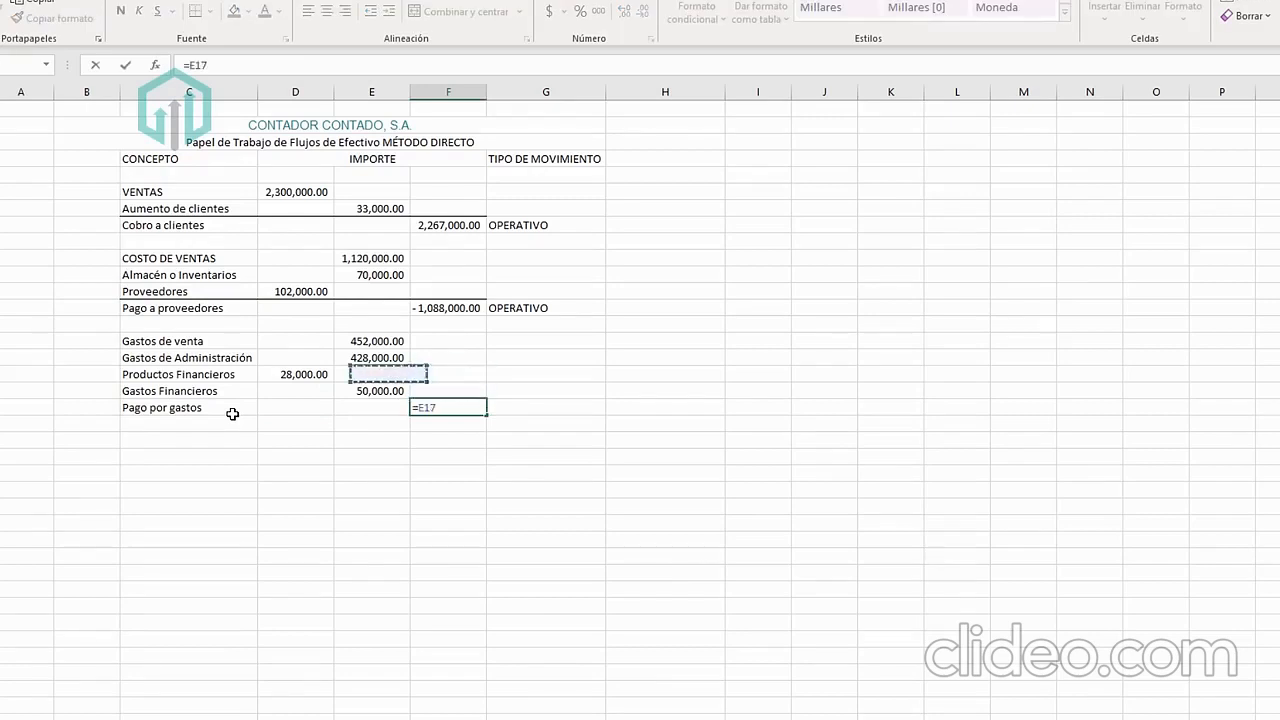
key(Up)
key(Up)
key(Up)
key(Up)
key(Left)
text(-)
key(Left)
key(Up)
key(Up)
key(Up)
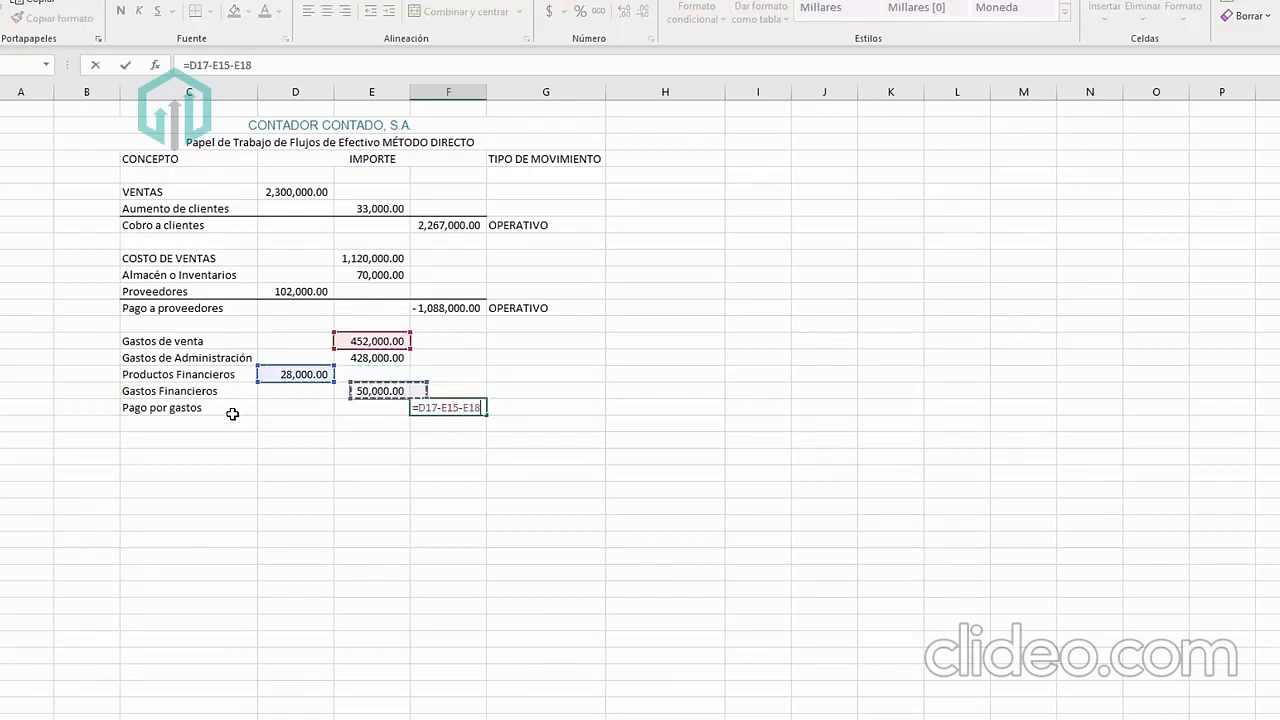
text(-)
key(Up)
key(Up)
key(Left)
key(Down)
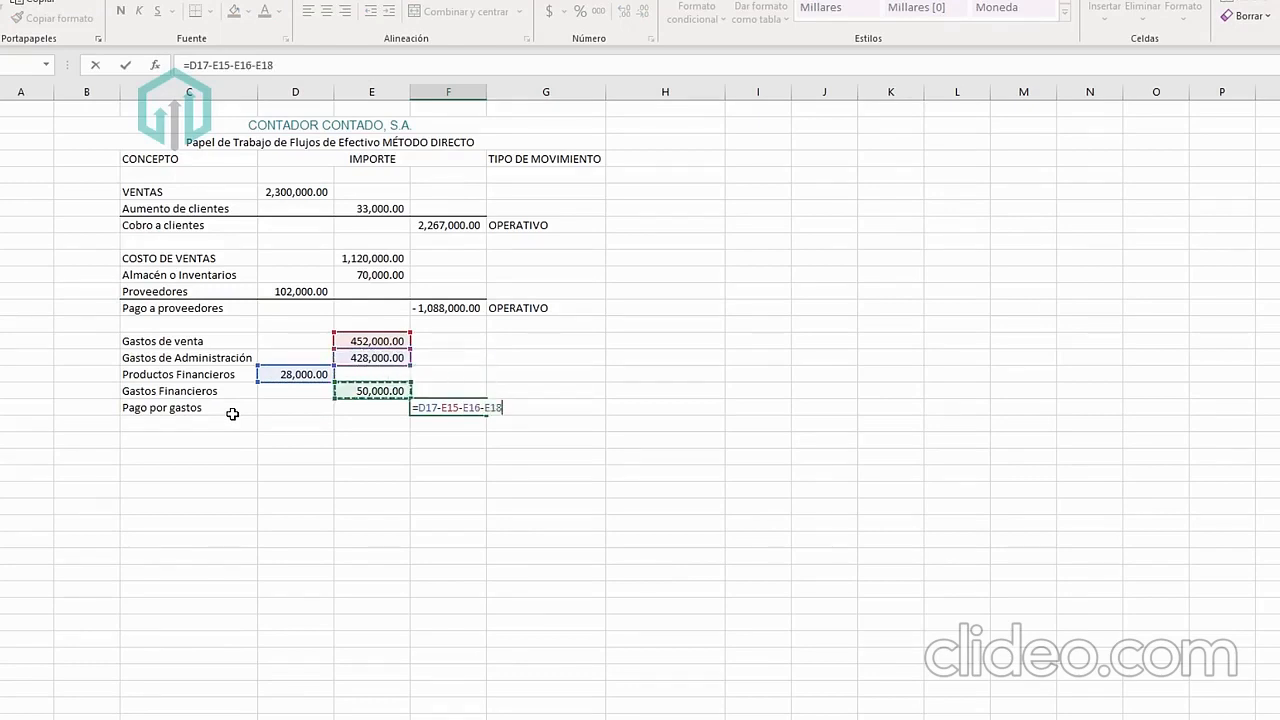
key(Return)
Add a bottom border to the Gastos Financieros row from column C through column F.
key(Up)
key(Up)
key(Left)
key(Left)
key(Left)
key(Left)
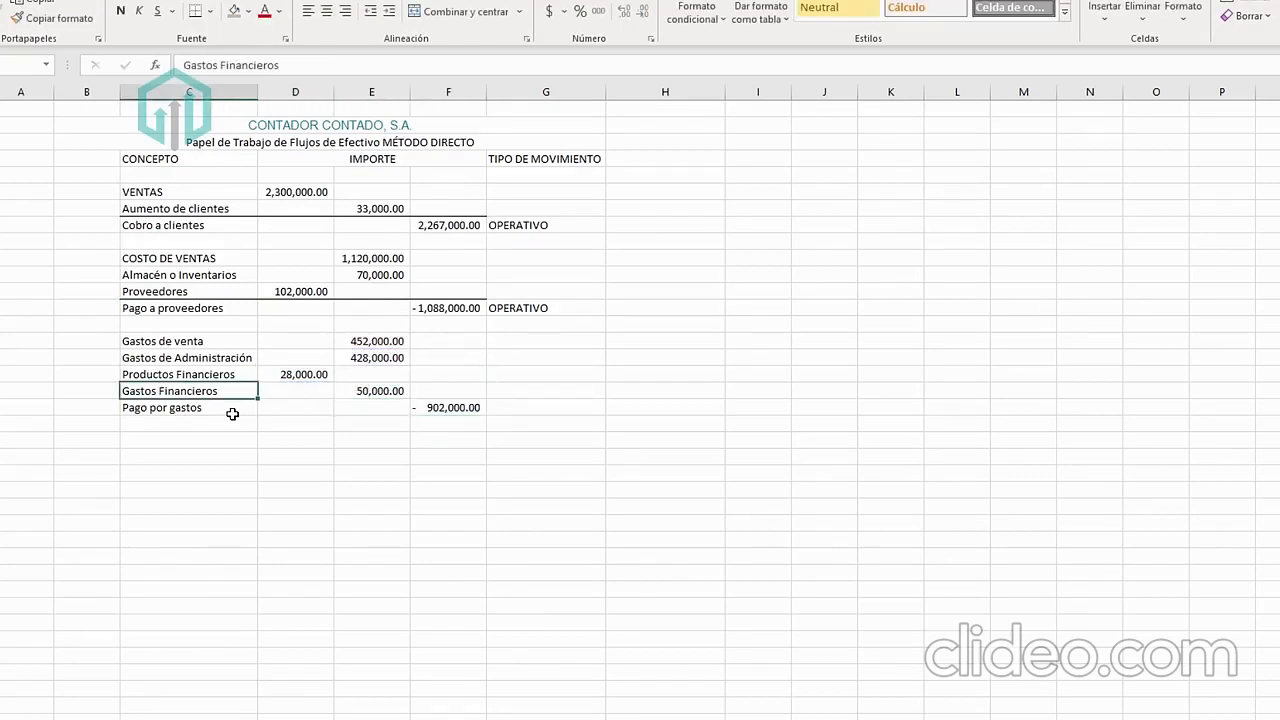
key(shift+Right)
key(shift+Right)
key(shift+Right)
key(shift+Right)
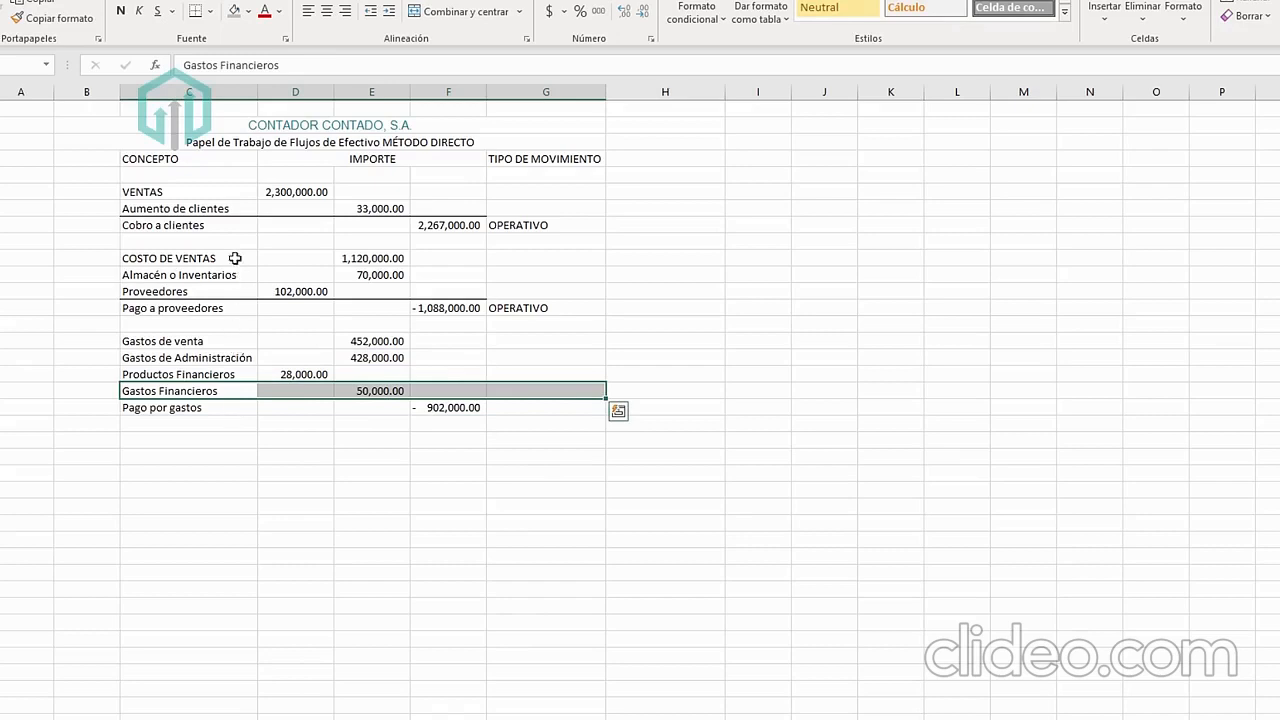
click(526, 477)
drag(171, 391, 450, 390)
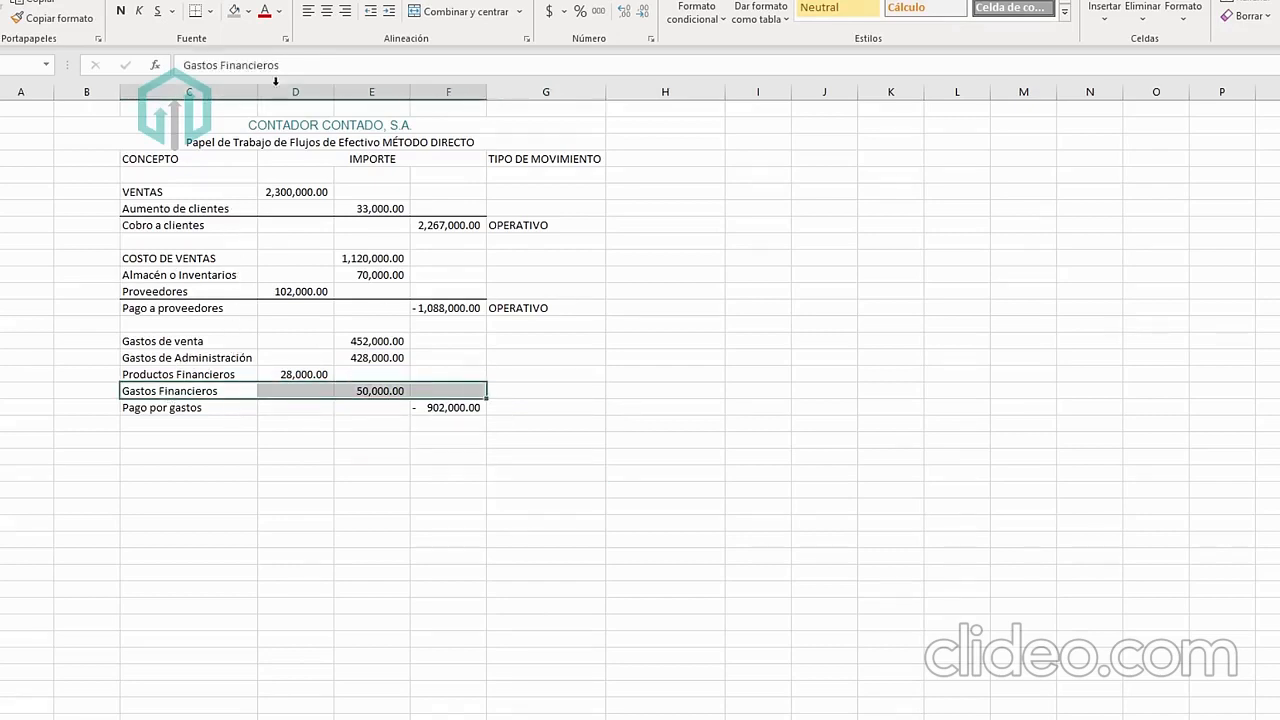
click(196, 11)
click(614, 309)
Set the movement type of the Pago por gastos row to "OPERATIVO".
click(537, 393)
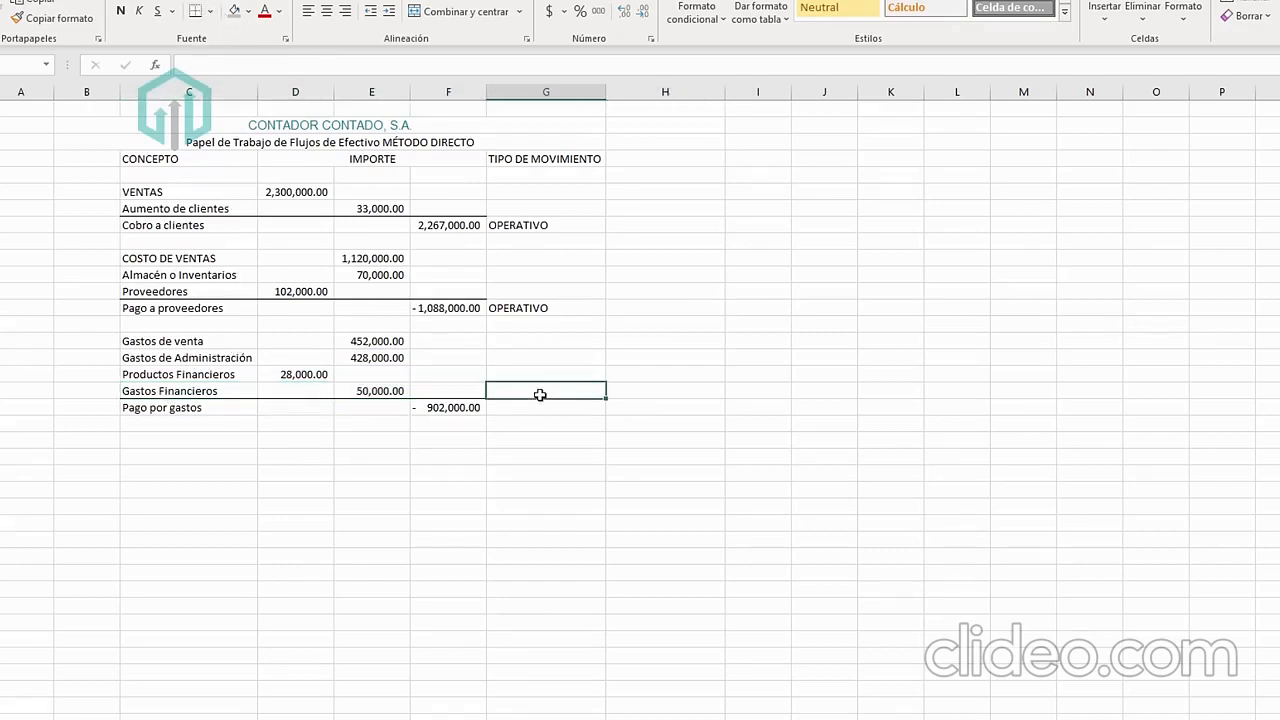
click(531, 406)
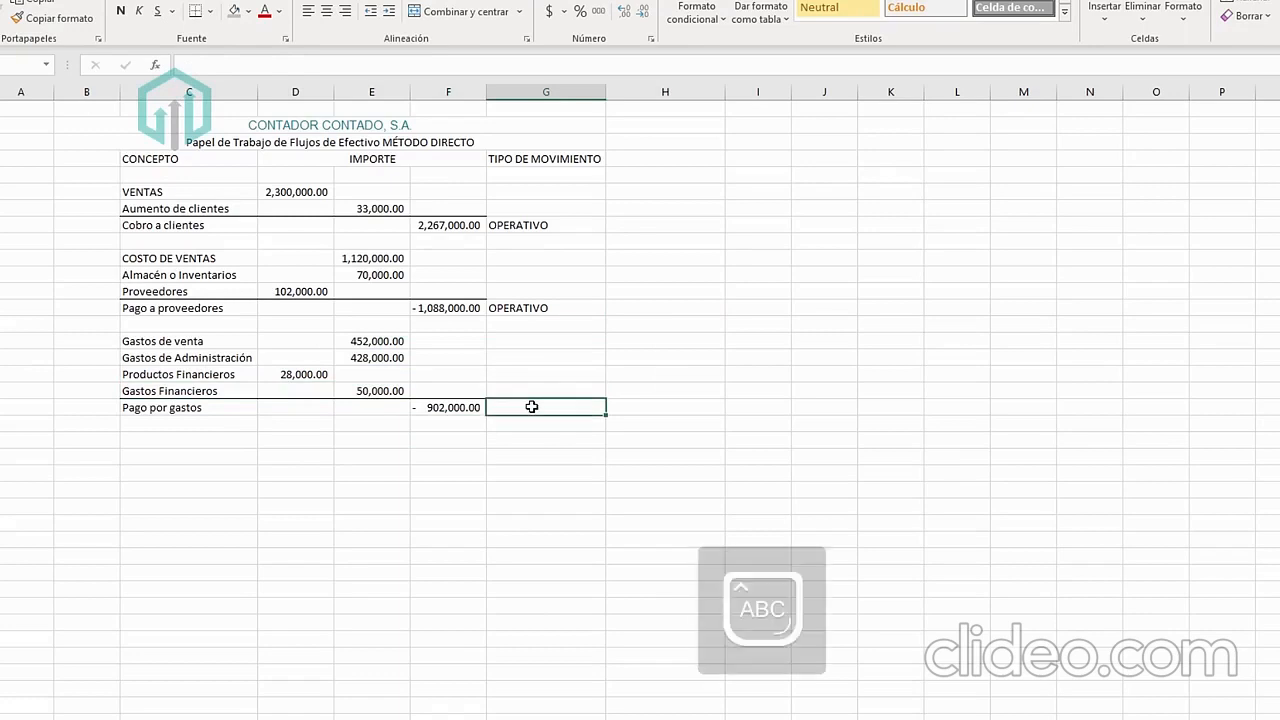
text(OPERATIVO)
click(212, 440)
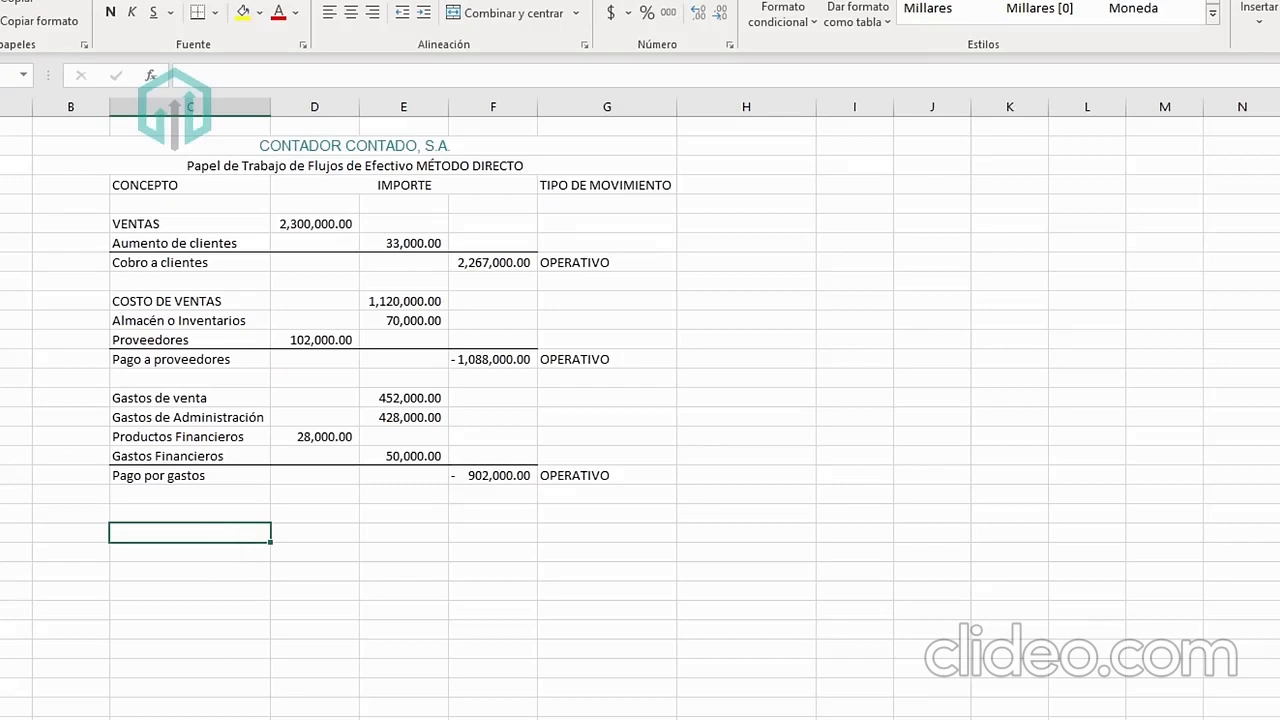
Classify Deudores Diversos as "FINANCIAMIENTO" and IVA Acreditable as "OPERATIVO" in the TIPO DE MOVIMIENTO column.
key(ctrl+Page_Up)
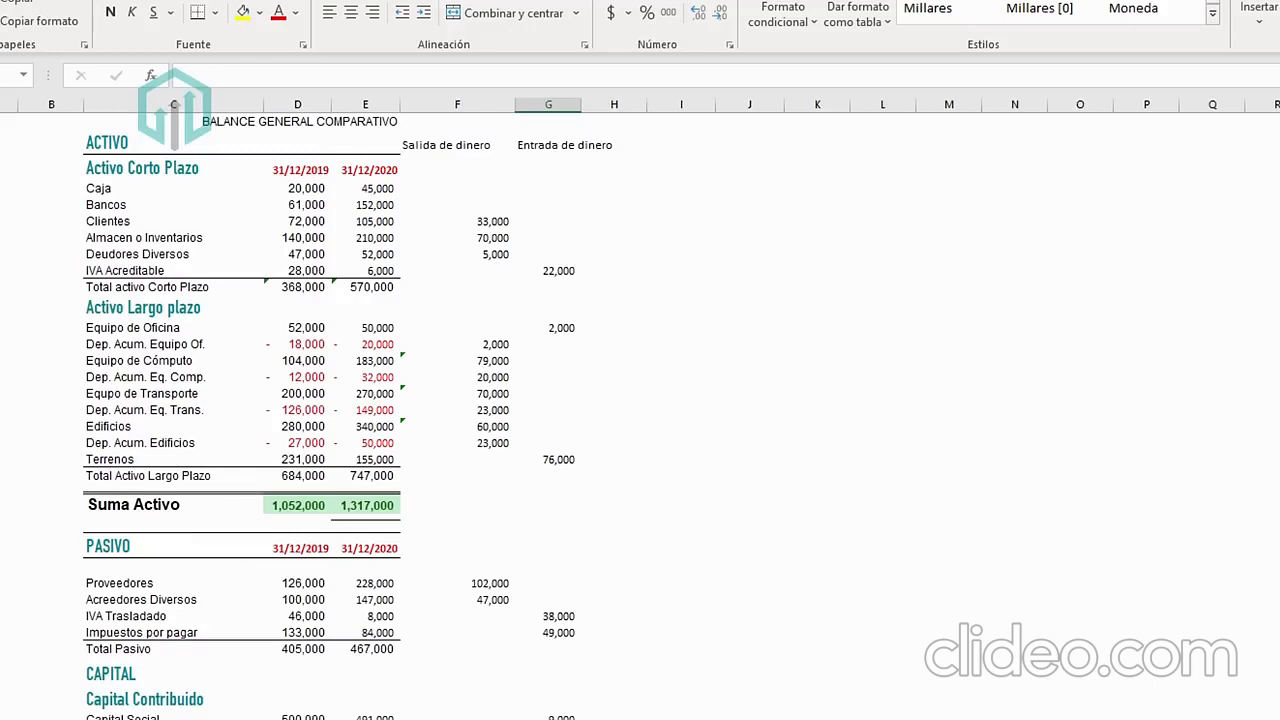
key(ctrl+Page_Down)
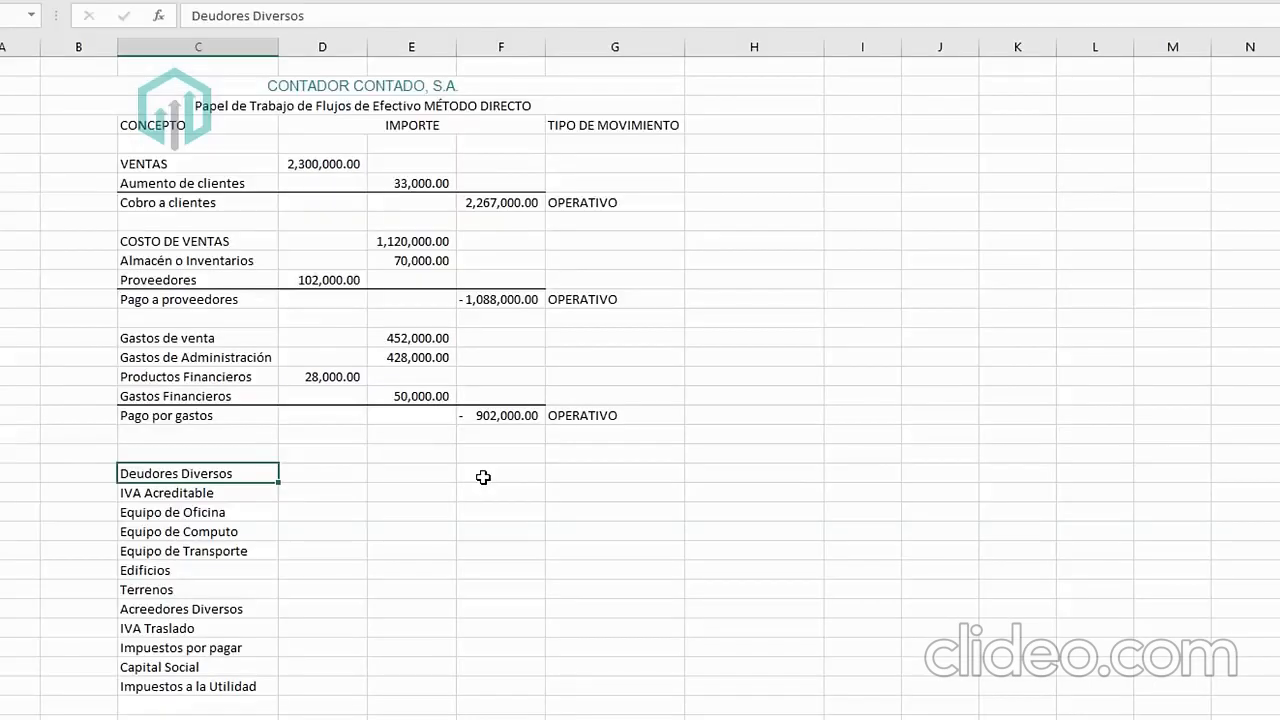
key(Right)
key(Right)
key(Right)
key(Right)
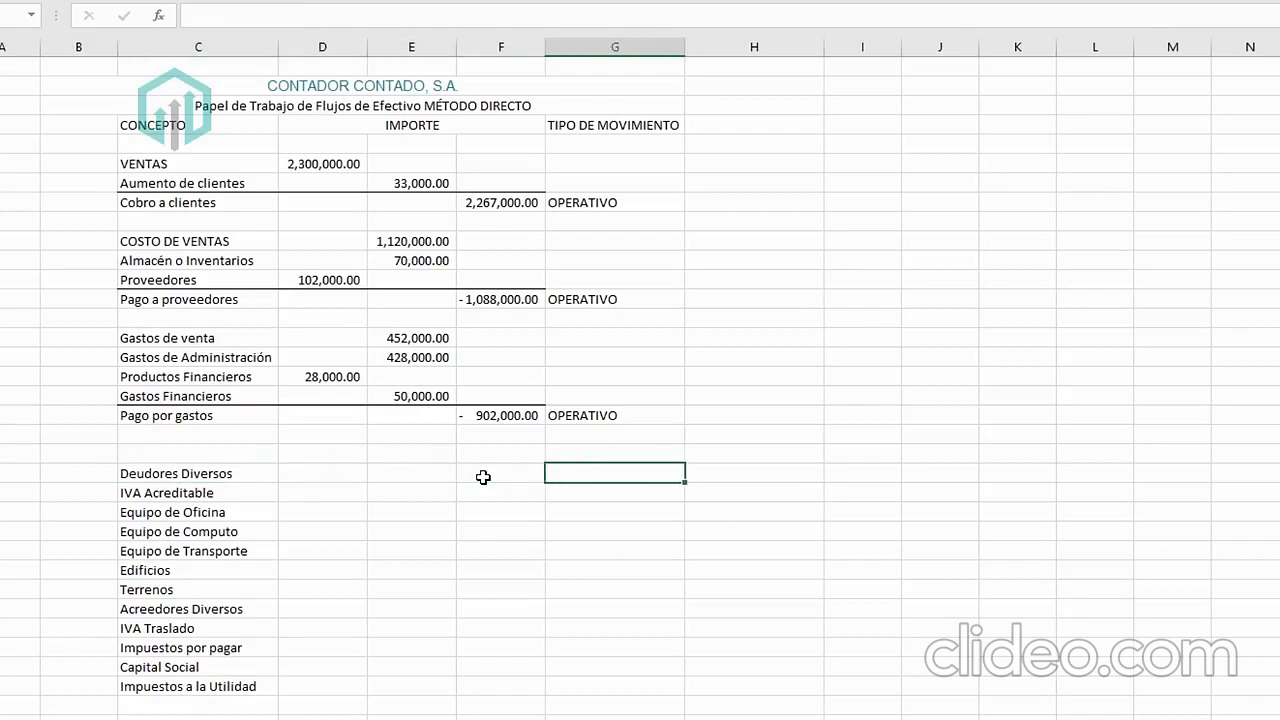
key(Caps_Lock)
text(FINANCIE)
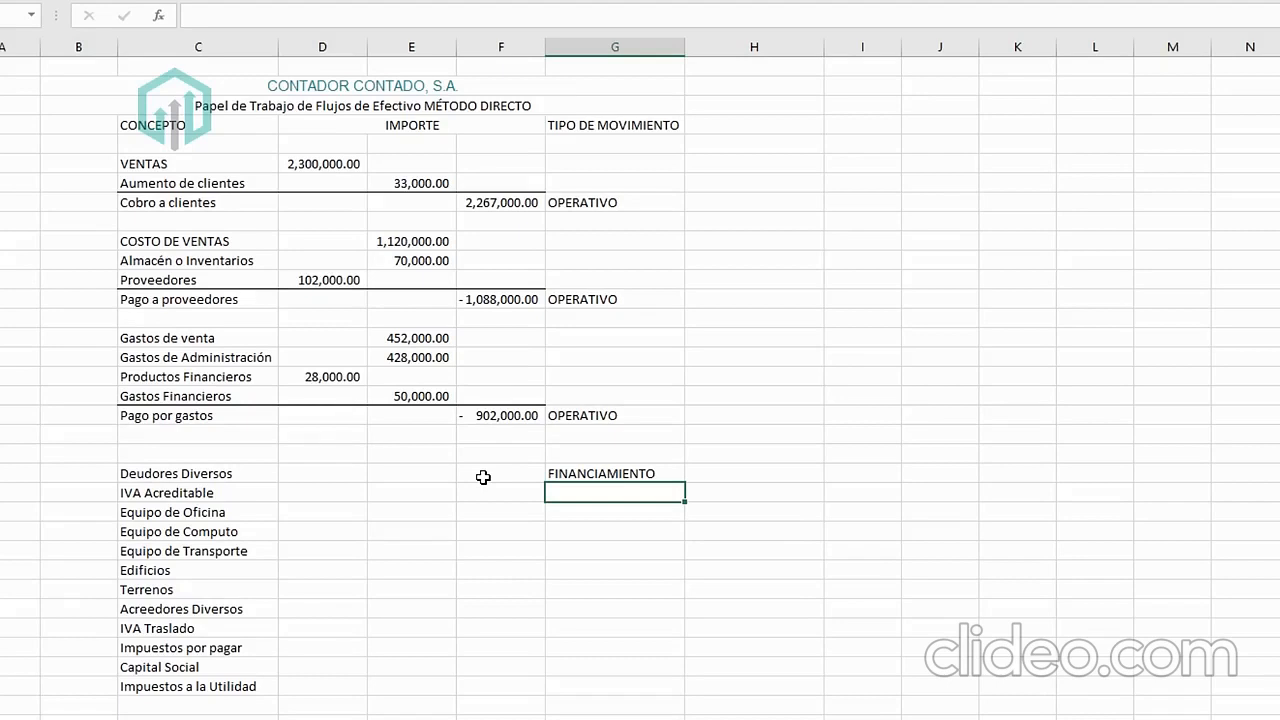
text(OPERATIVO)
key(Return)
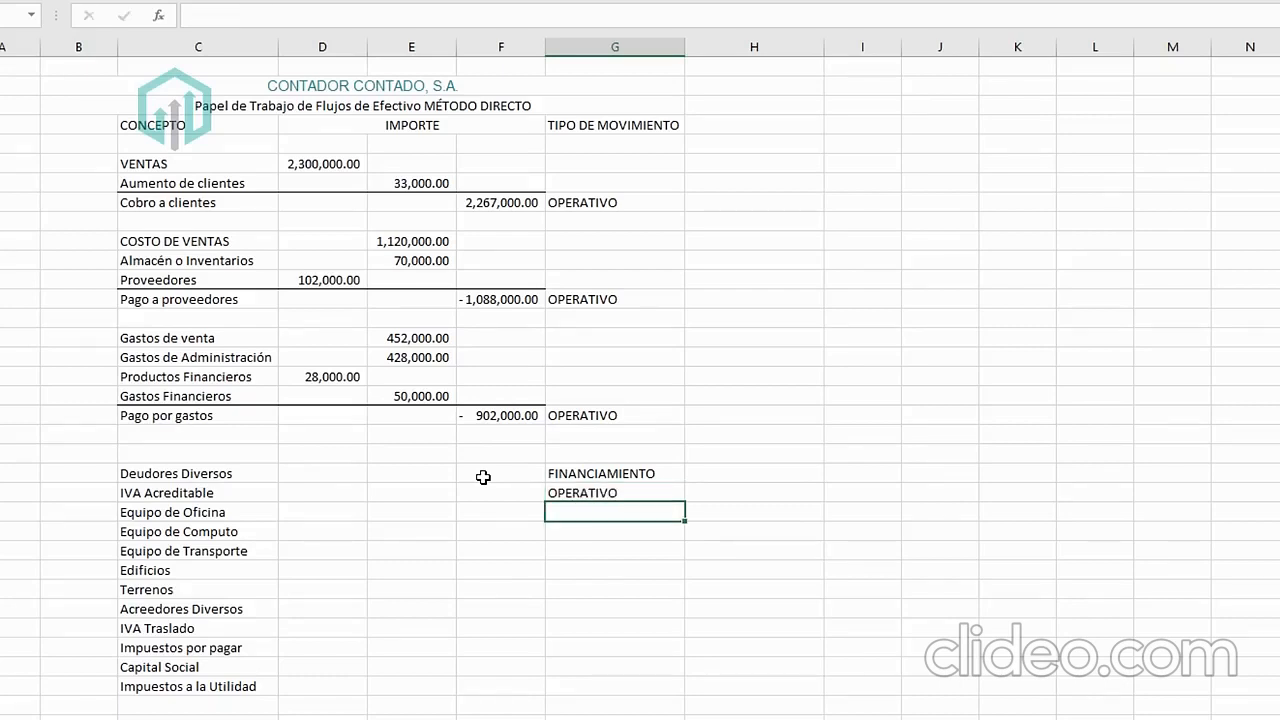
Classify Equipo de Oficina as "INVERSIÓN" and copy that type to Equipo de Computo, Equipo de Transporte, Edificios and Terrenos.
text(INVERSIÓN)
key(Return)
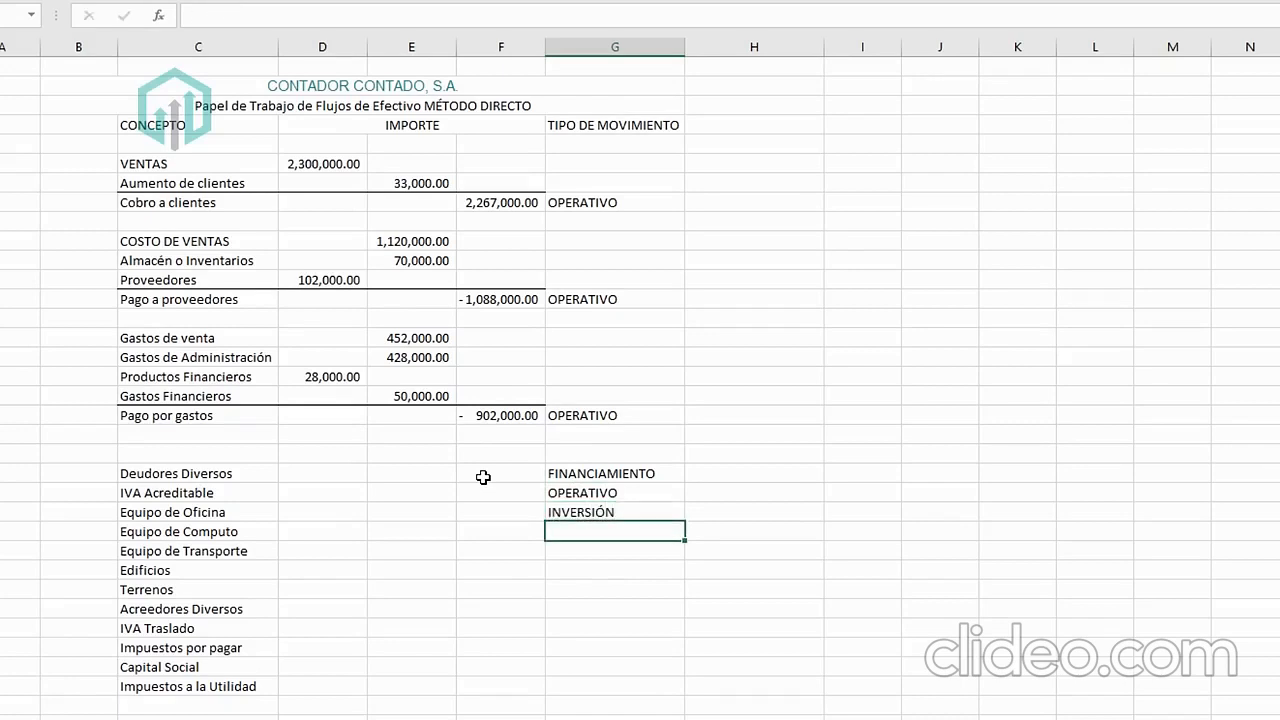
key(Up)
key(ctrl+c)
key(Down)
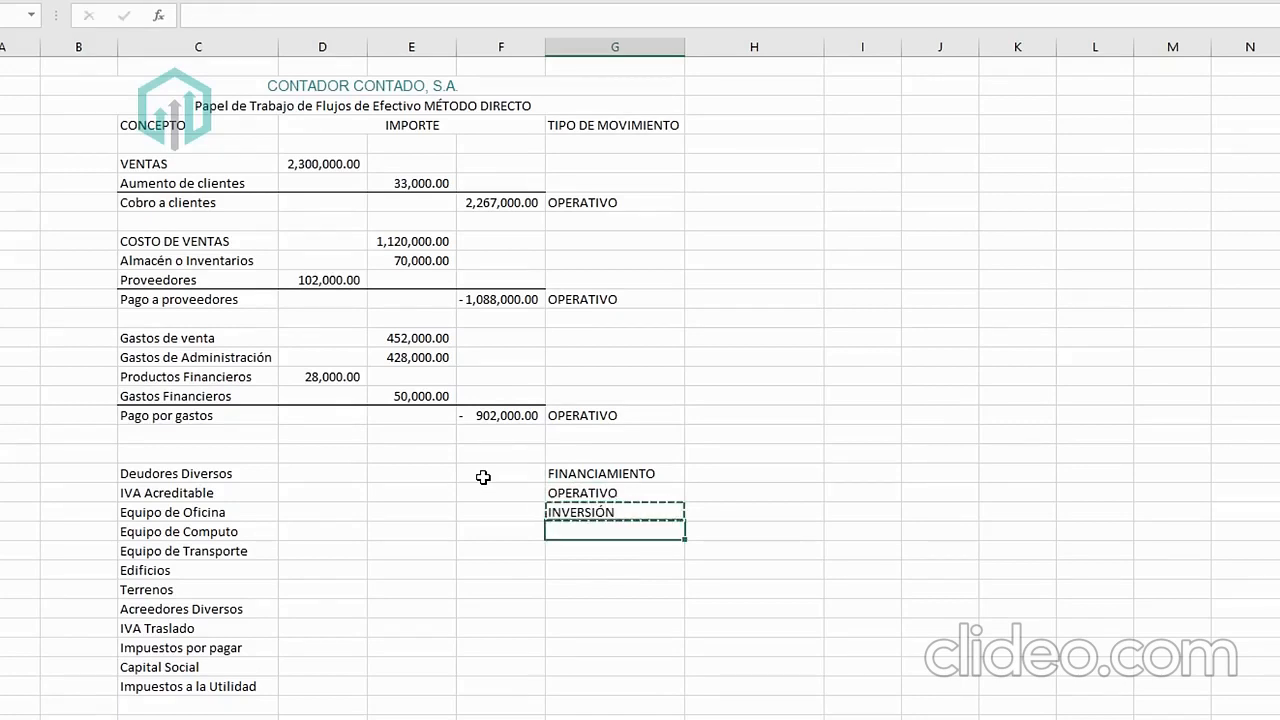
key(ctrl+v)
key(Down)
key(ctrl+v)
key(Down)
key(ctrl+v)
key(Down)
key(ctrl+v)
key(Escape)
key(Down)
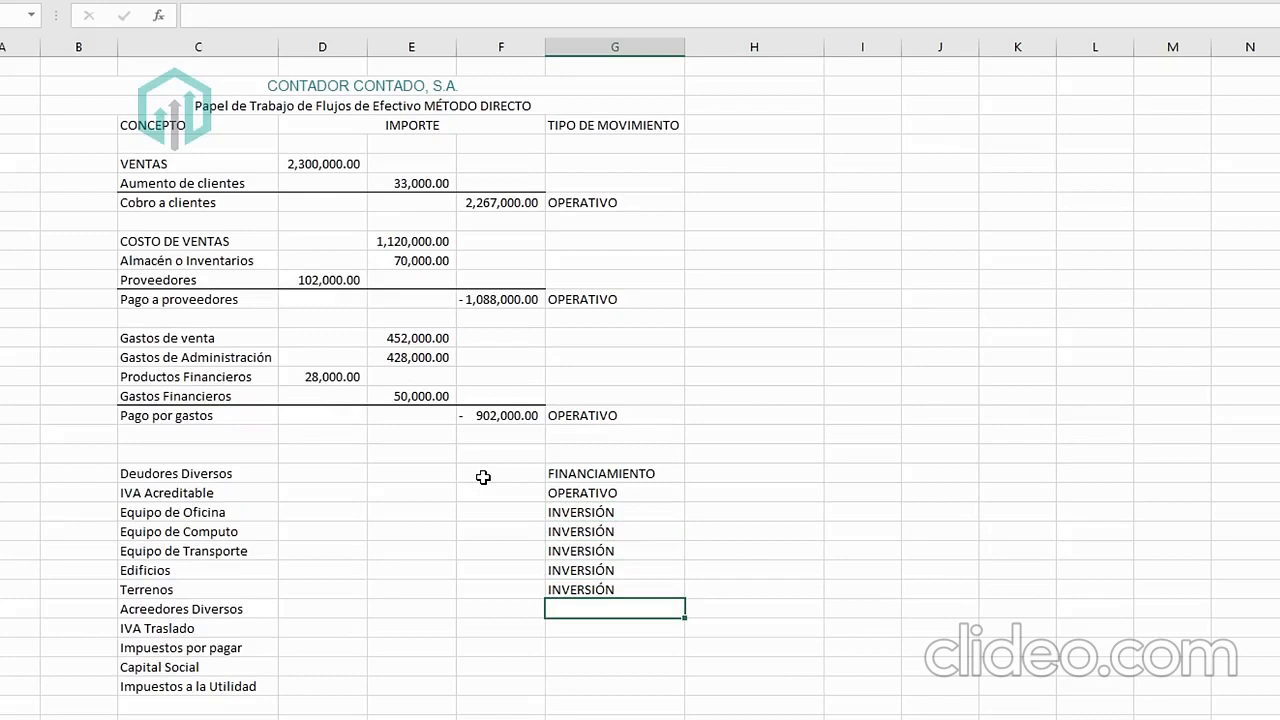
Classify Acreedores Diversos and Capital Social as "FINANCIAMIENTO", and IVA Traslado and Impuestos por pagar as "OPERATIVO".
text(FINANCIAMIENTO)
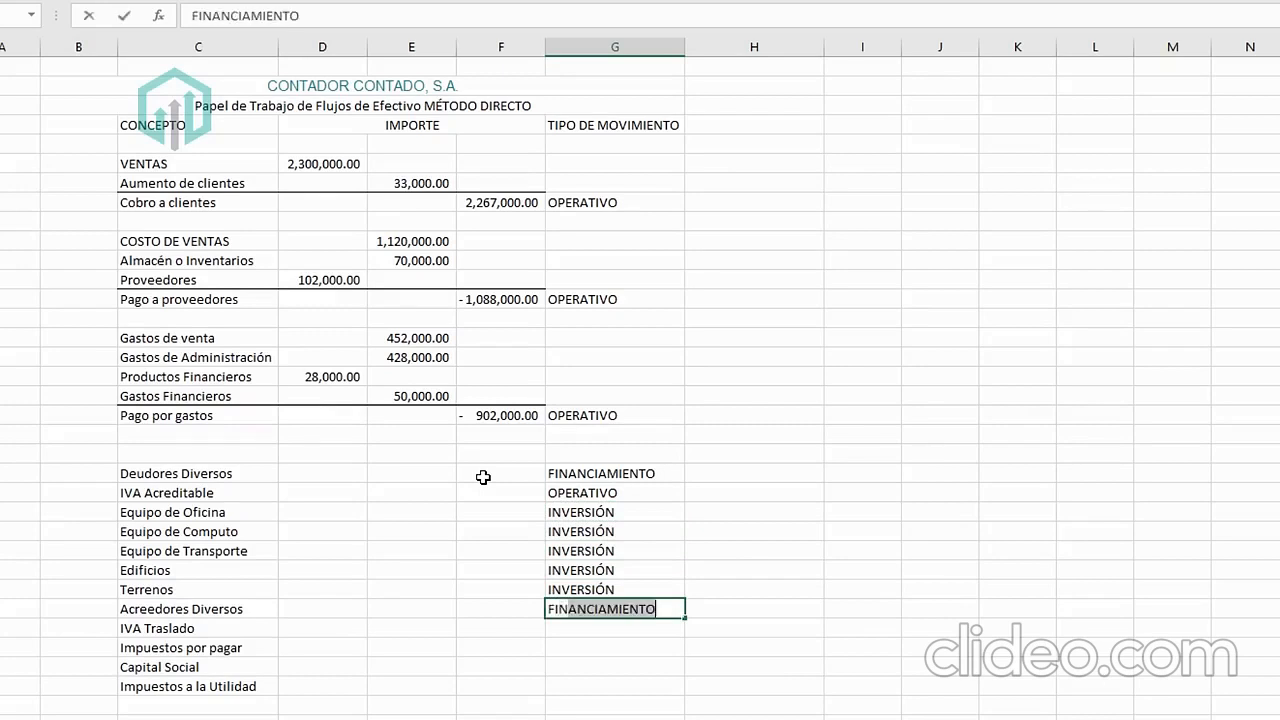
key(Return)
text(OPERATIVO)
key(Return)
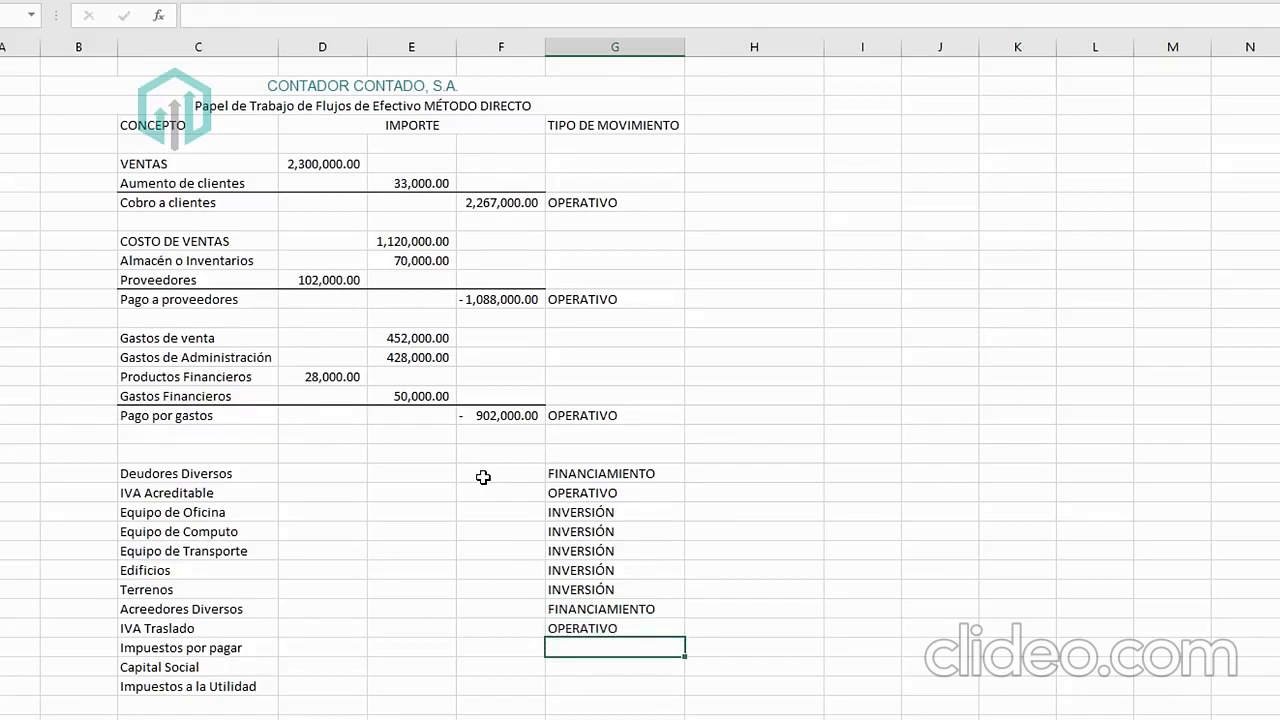
text(OPERATIVO)
key(Return)
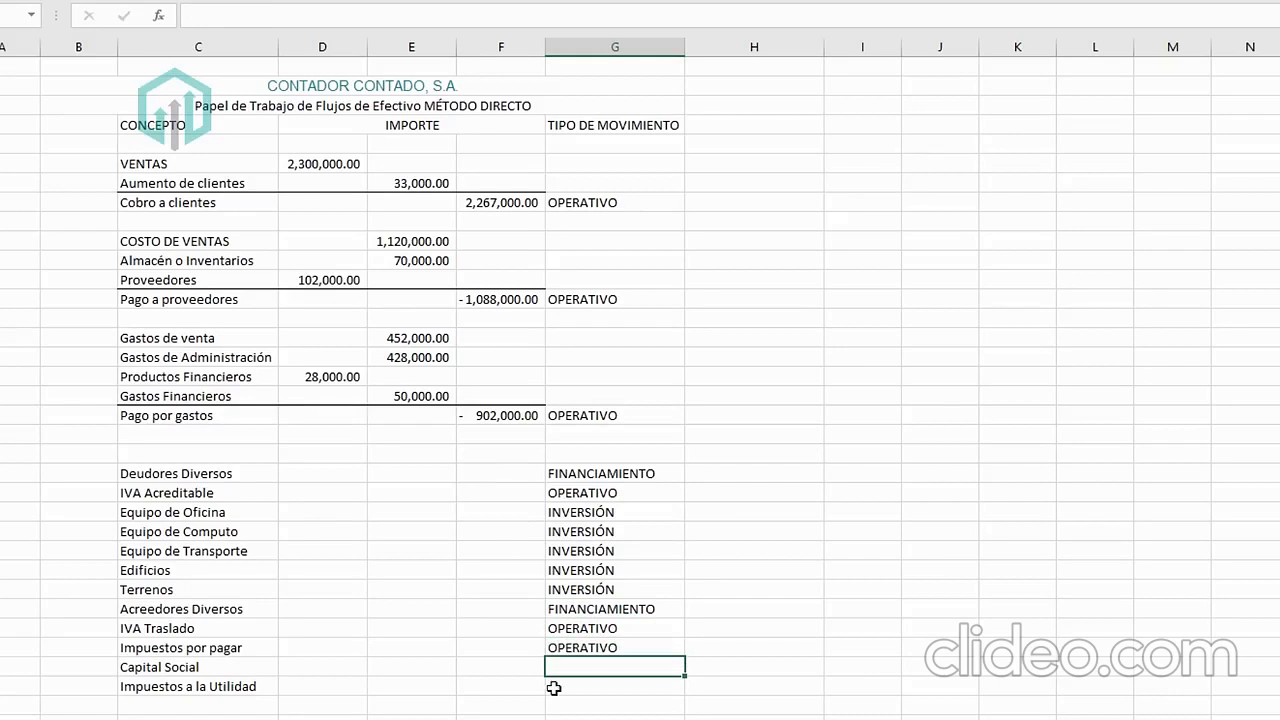
text(FINANCIAMIENTO)
key(Return)
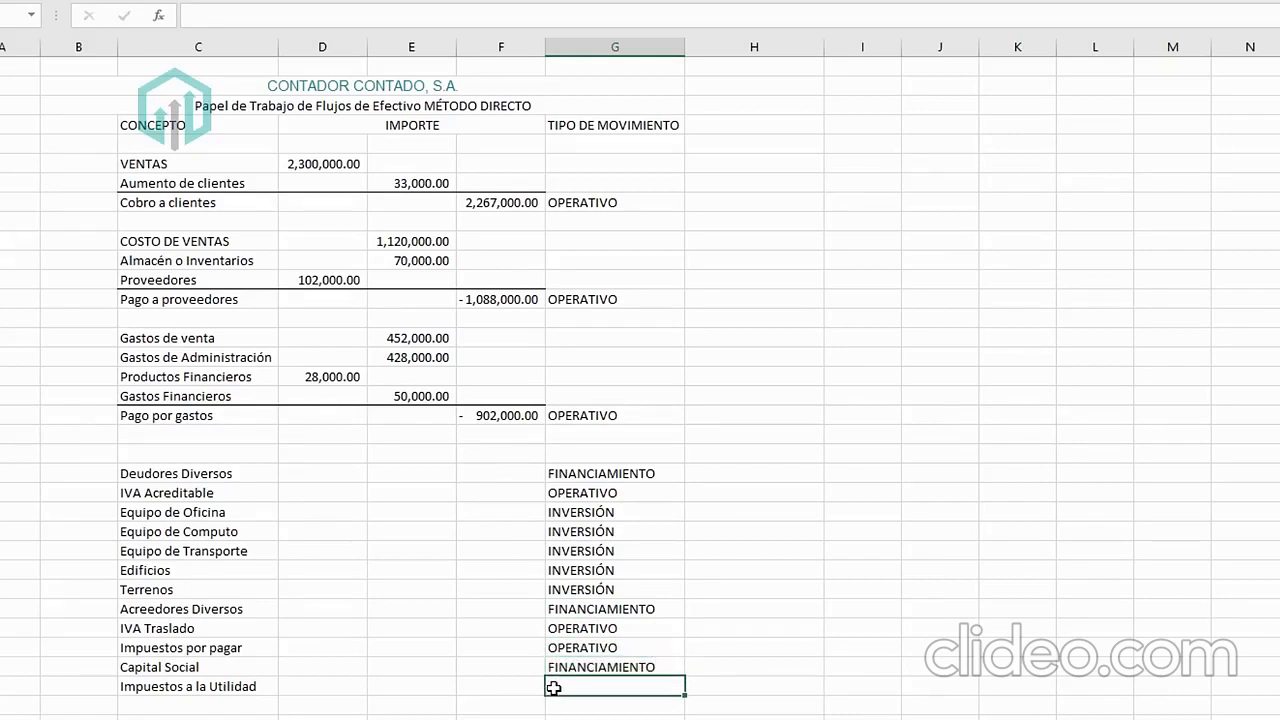
Check Impuestos a la utilidad on the income statement and classify its working paper row as "OPERATIVO".
click(149, 685)
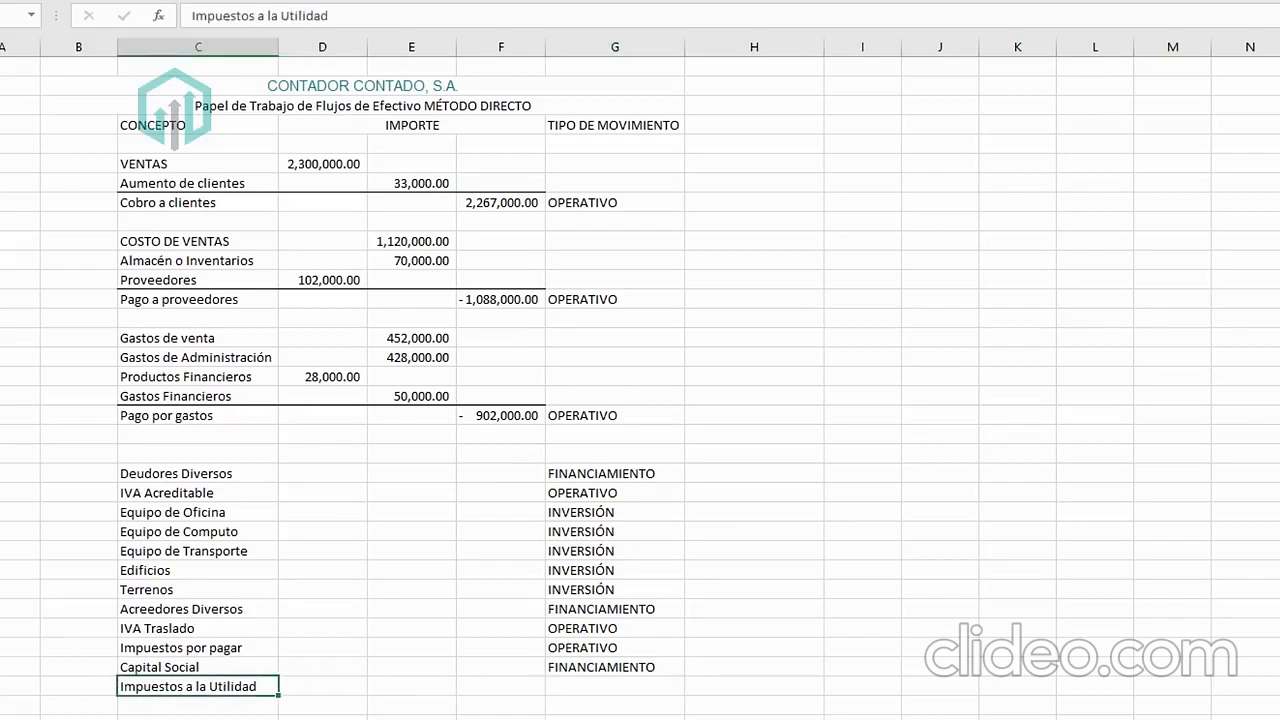
key(ctrl+Page_Up)
click(357, 695)
click(722, 698)
click(409, 700)
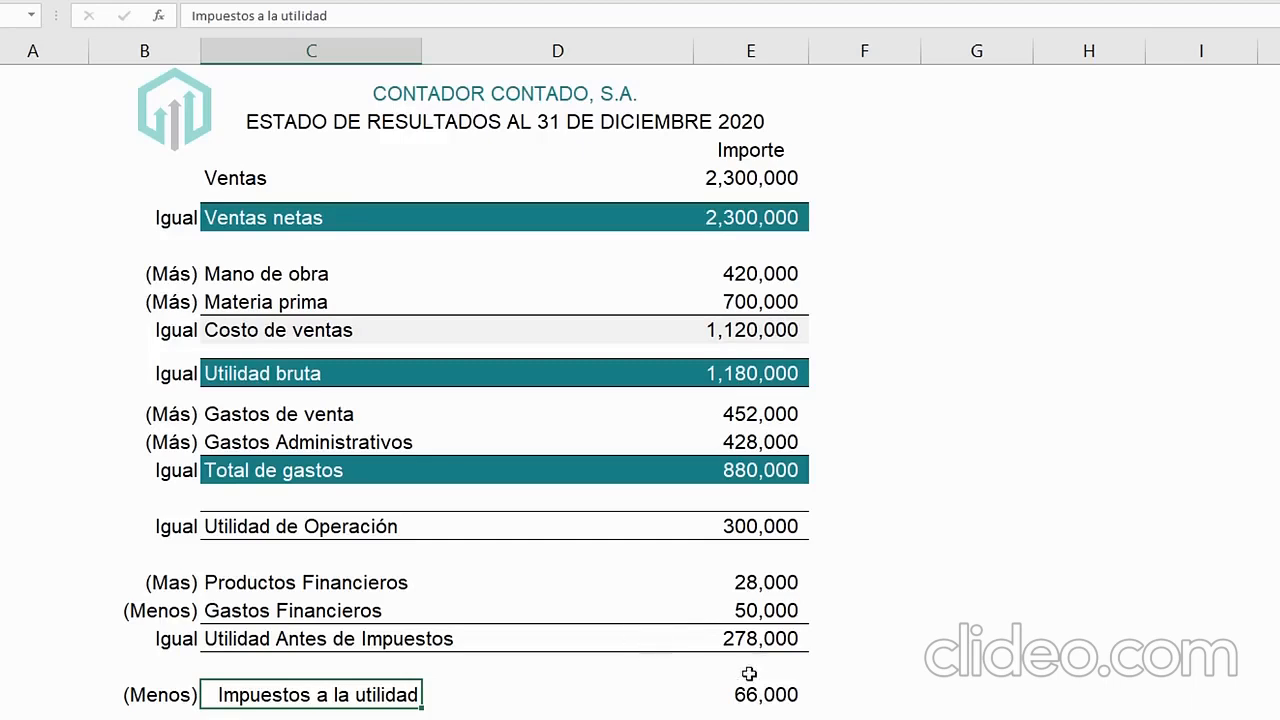
drag(754, 689, 318, 700)
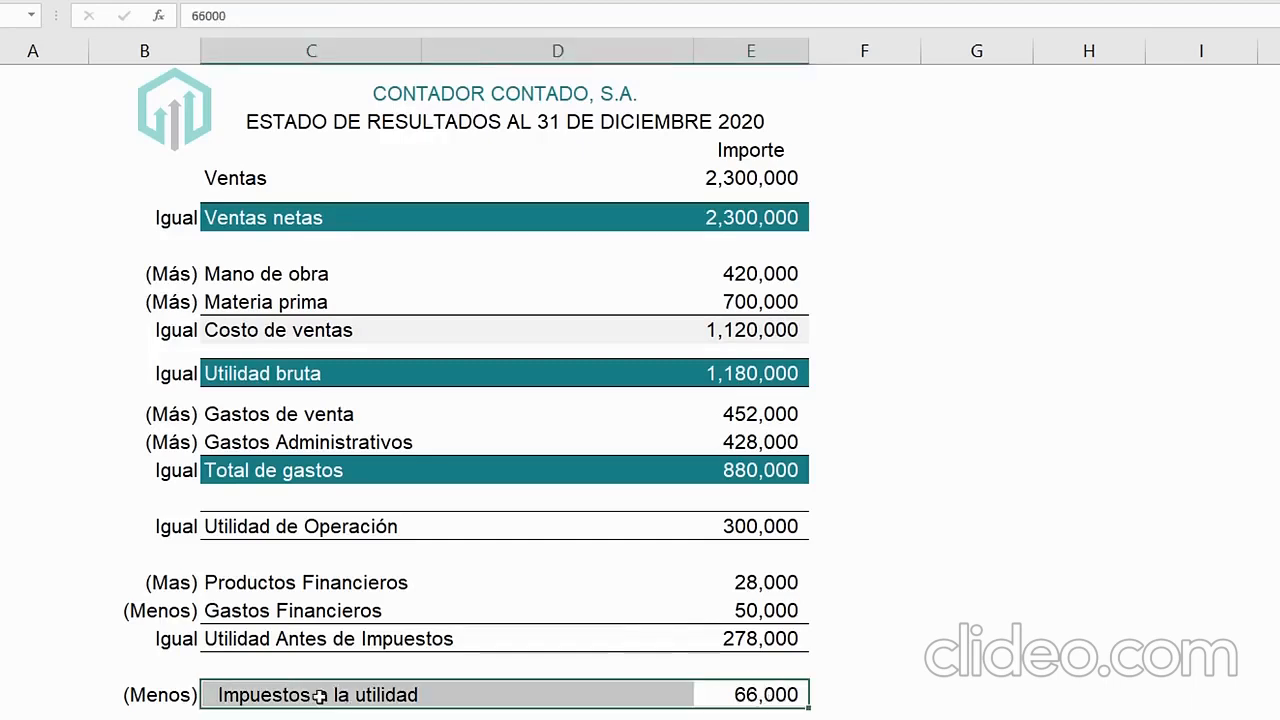
key(ctrl+Page_Down)
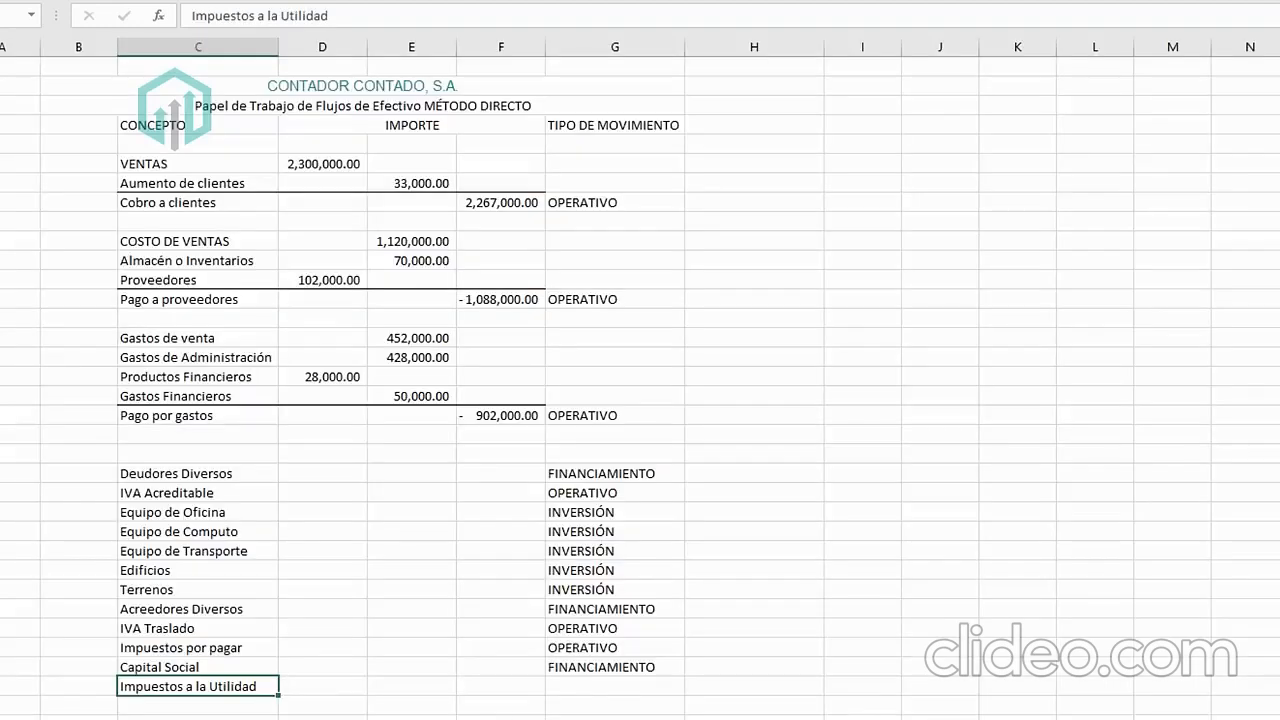
click(564, 680)
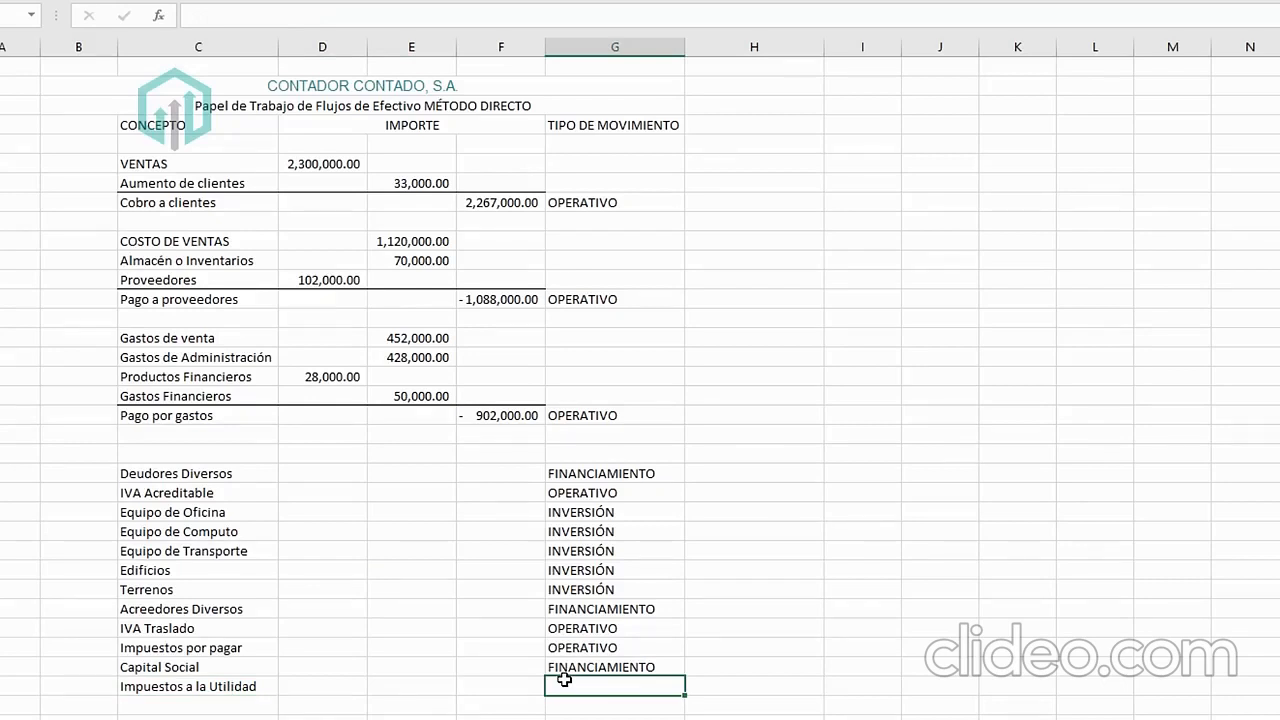
text(OPERATIVO)
key(Return)
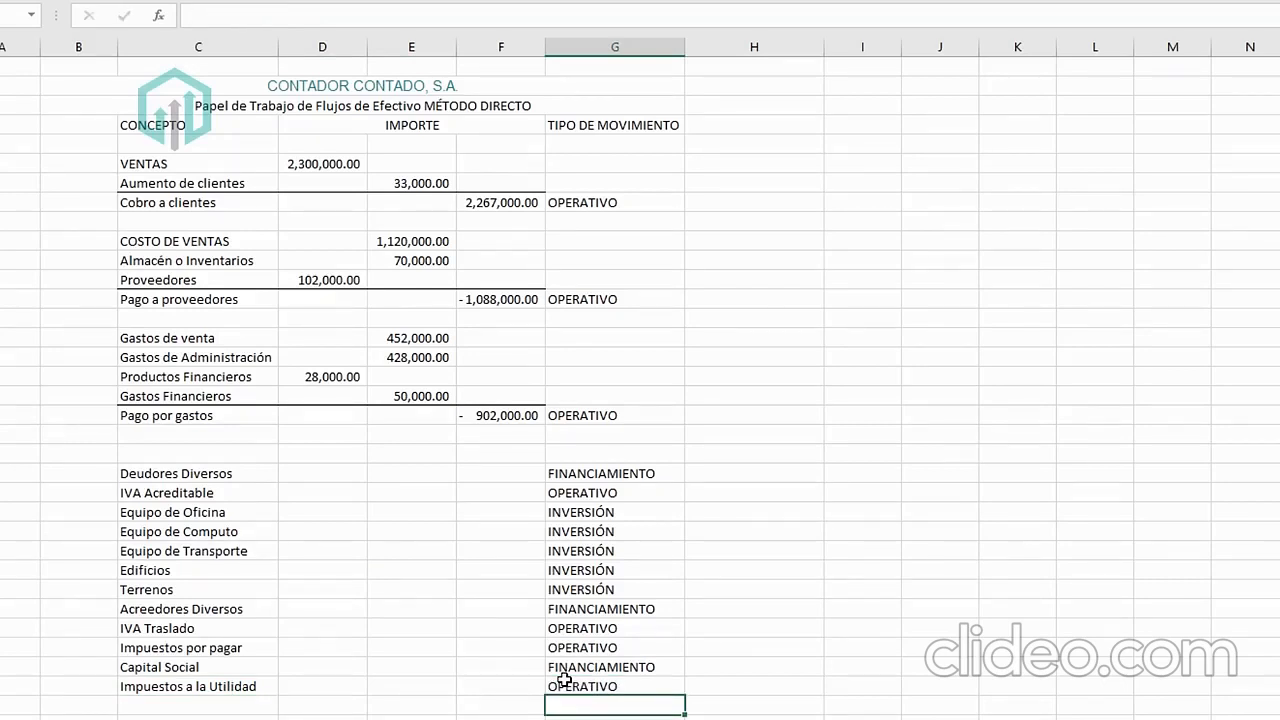
In column E of the Deudores Diversos row, link to that account's Salida de dinero amount on the comparative balance sheet.
key(Left)
key(Left)
key(Left)
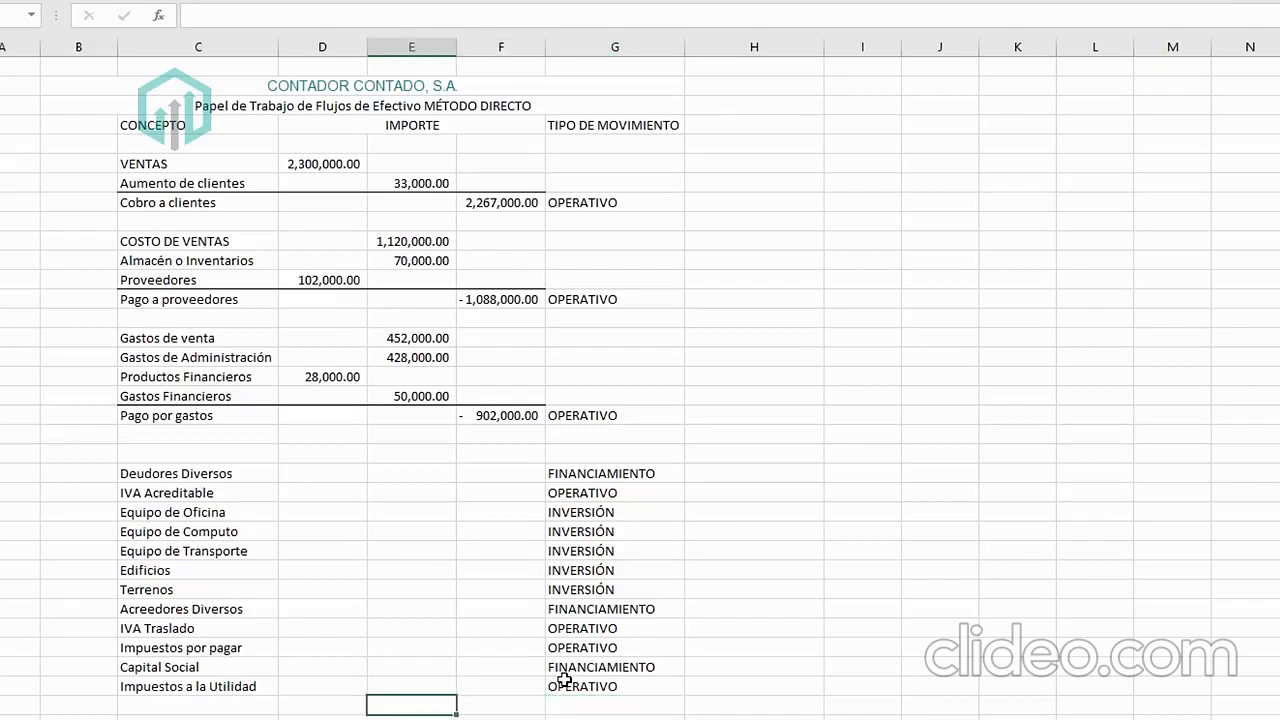
key(Up)
key(Up)
key(Up)
key(Up)
key(Up)
key(Up)
key(Up)
key(Up)
key(Up)
key(Up)
key(Up)
key(Up)
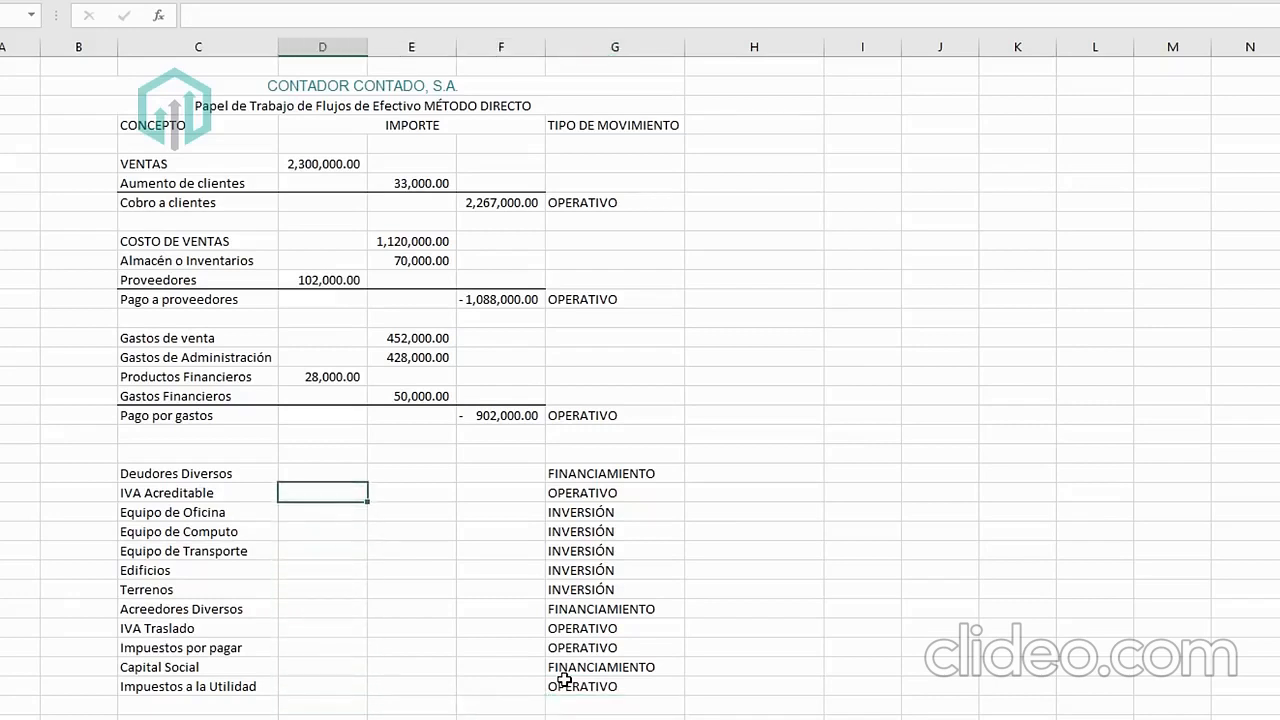
key(Right)
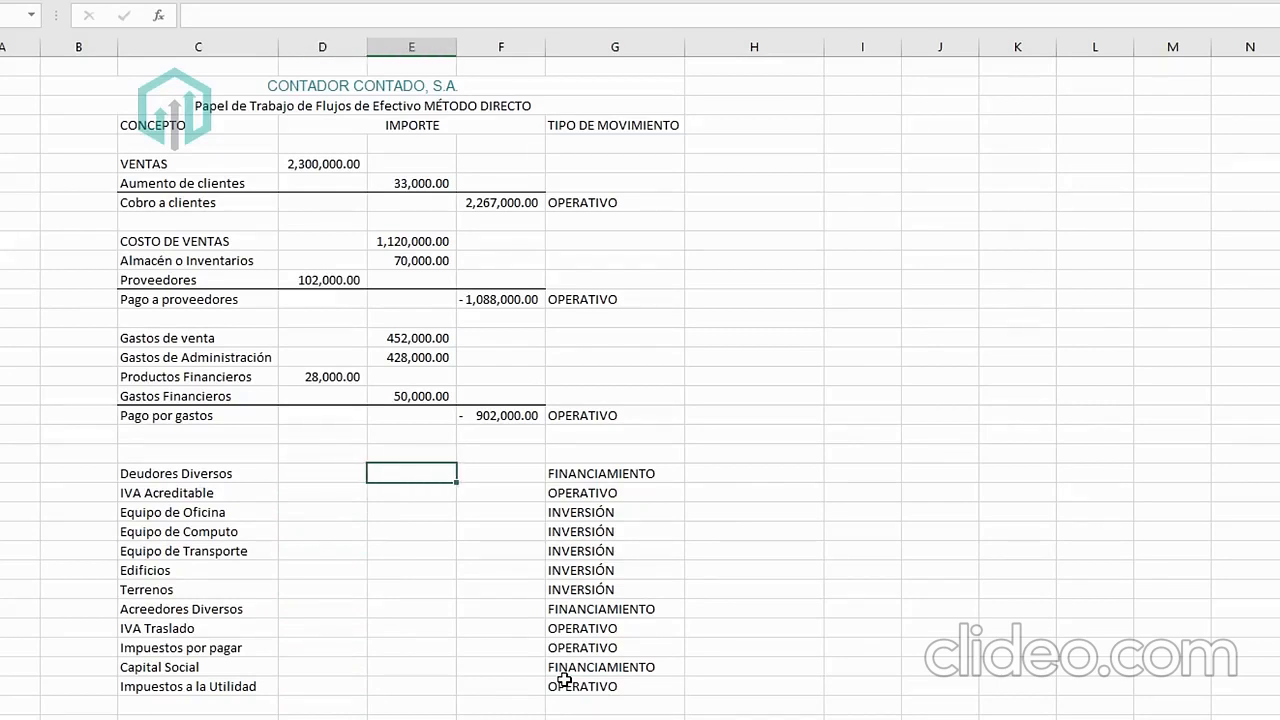
key(Left)
key(Right)
key(ctrl+Page_Up)
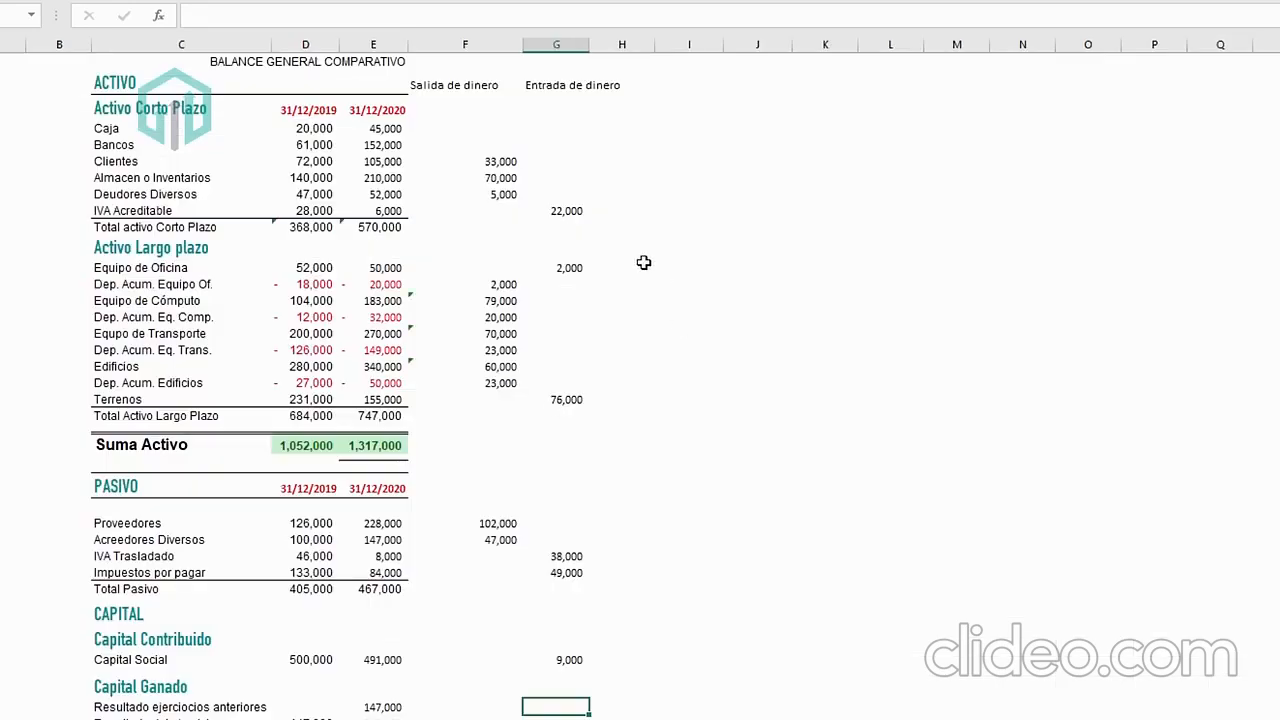
click(497, 194)
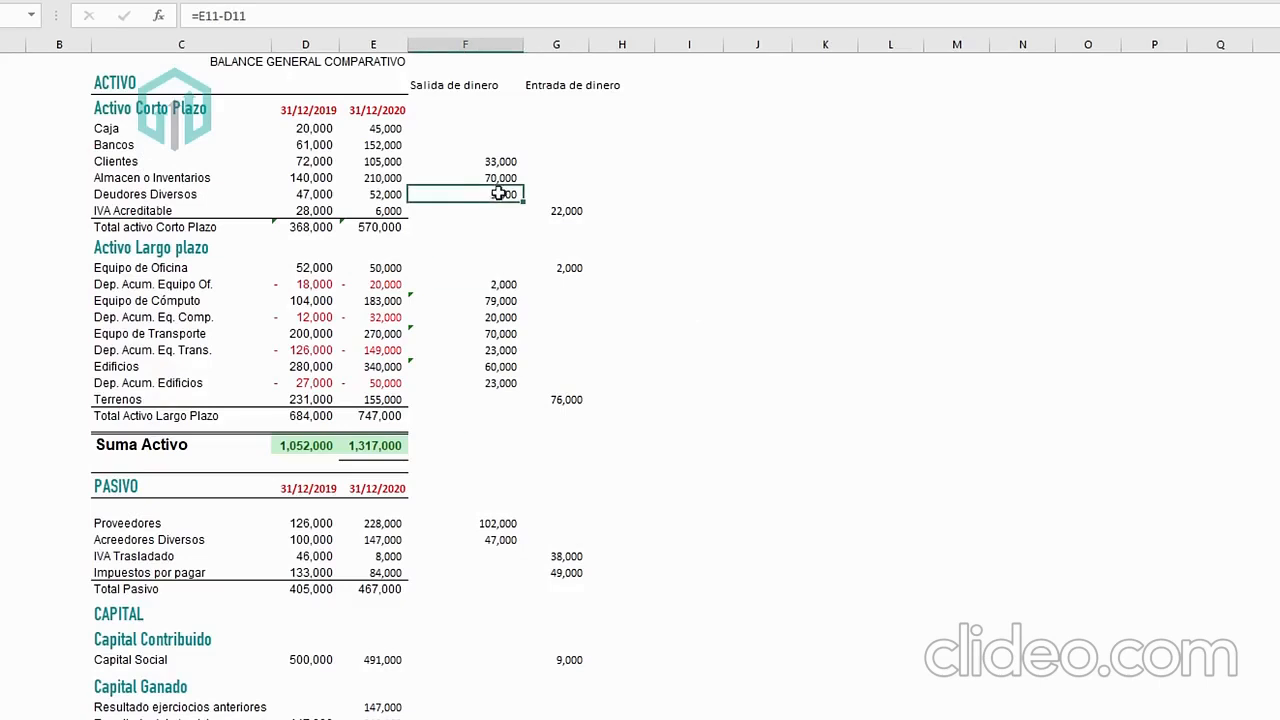
click(302, 193)
click(378, 194)
click(500, 195)
click(350, 718)
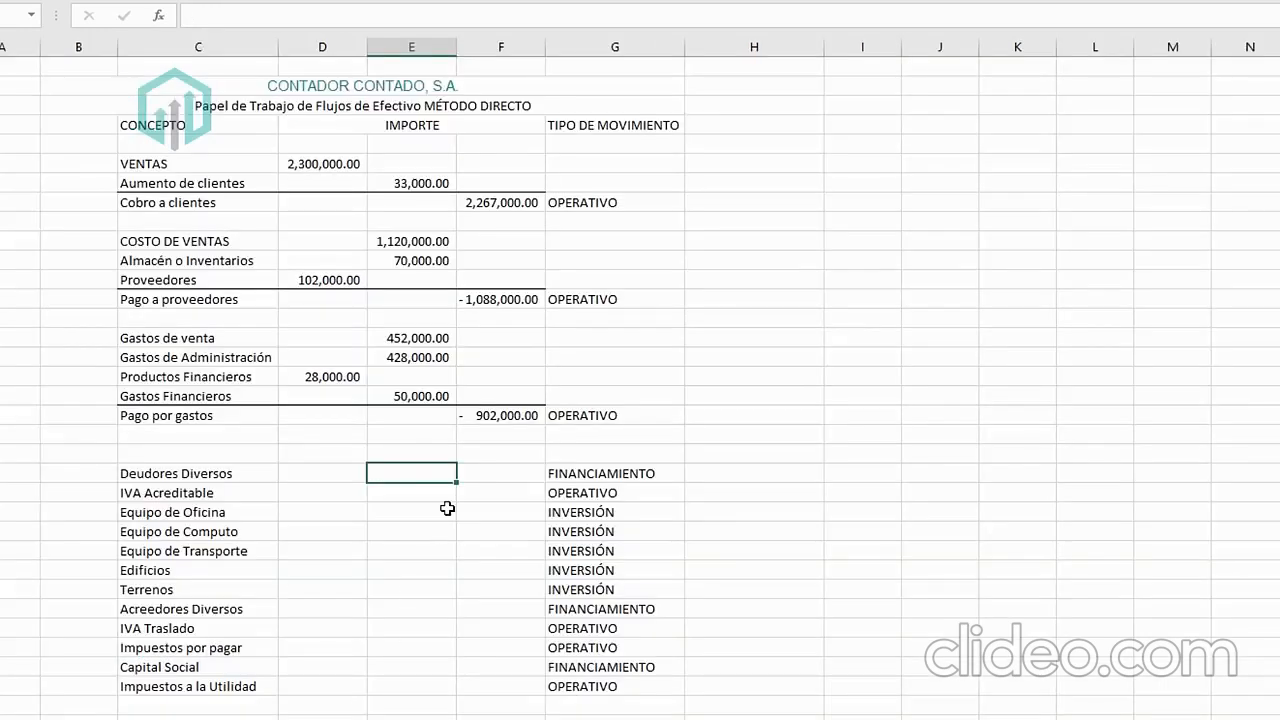
text(=)
click(300, 718)
click(518, 199)
key(Return)
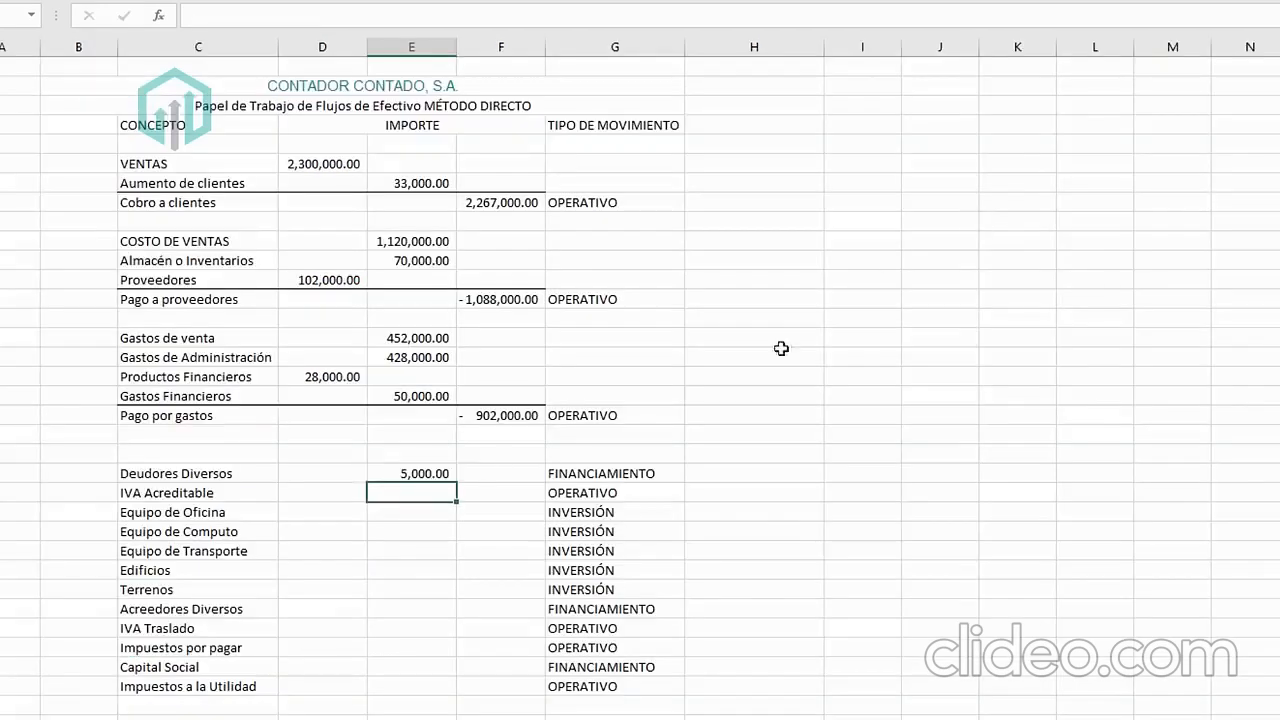
Review IVA Acreditable on the comparative balance sheet and link its Entrada de dinero amount into column D of its working paper row.
click(320, 490)
click(440, 496)
click(300, 718)
click(180, 211)
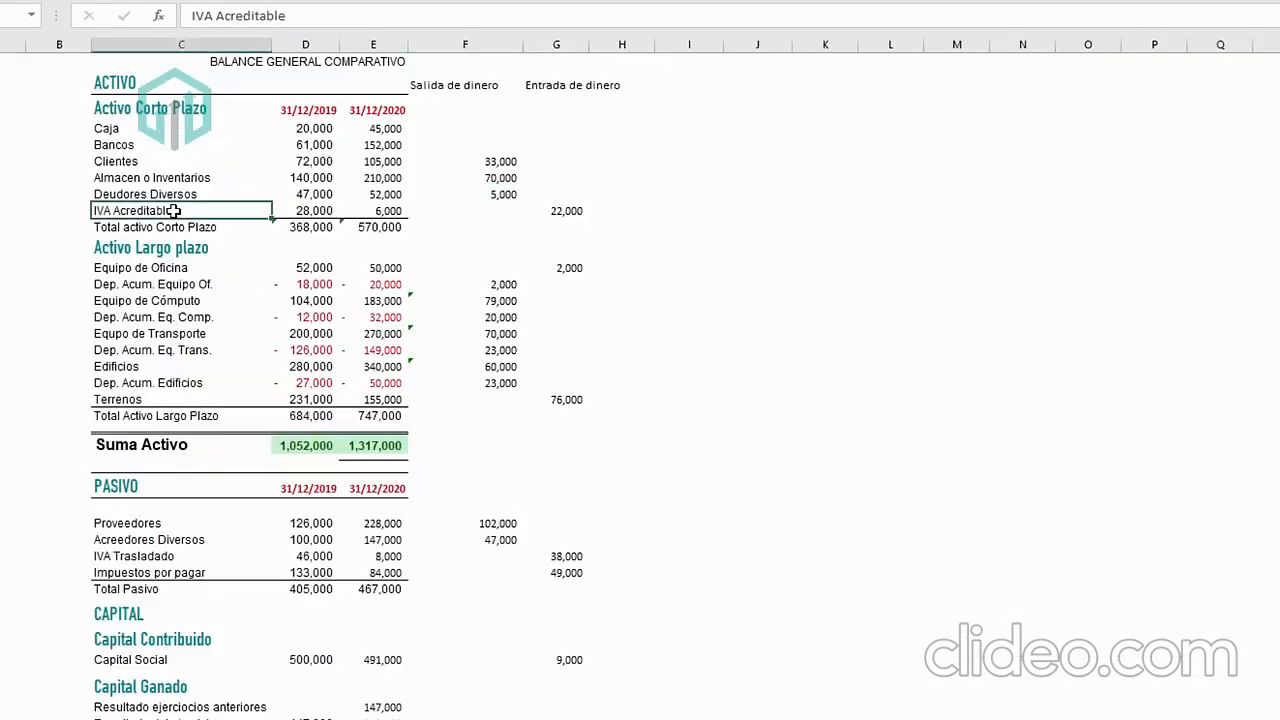
click(313, 212)
click(373, 211)
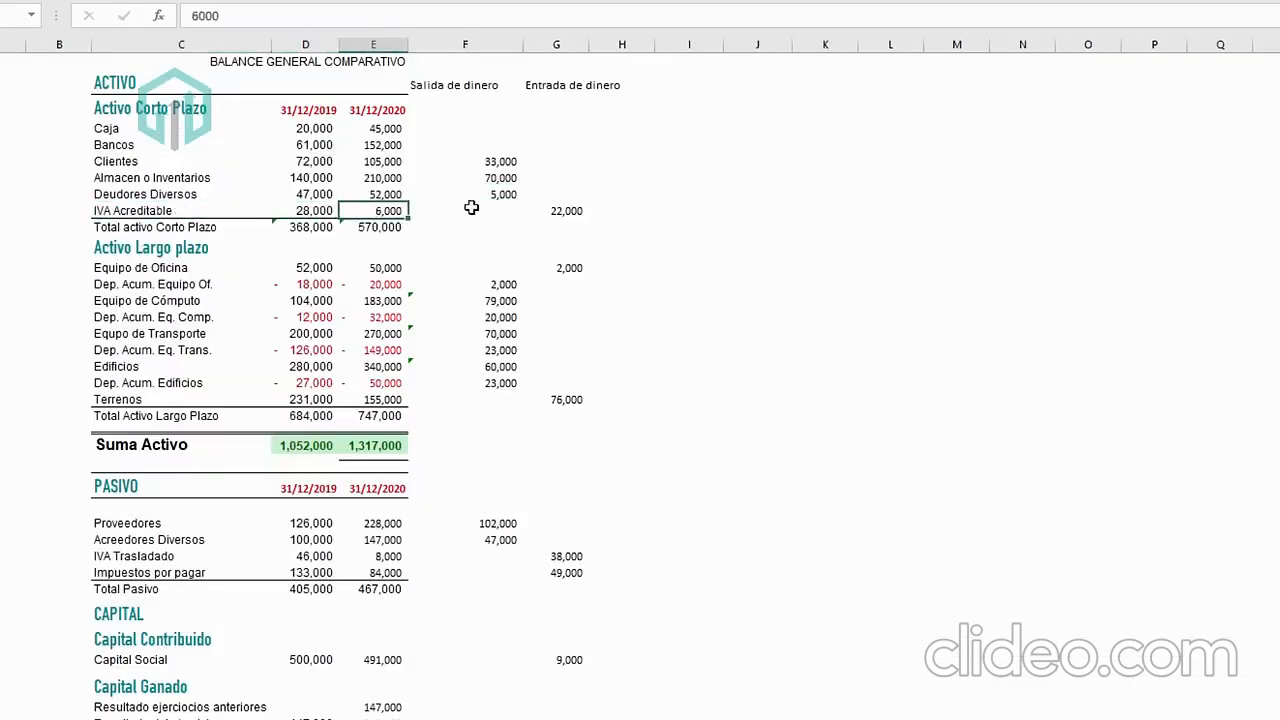
click(566, 210)
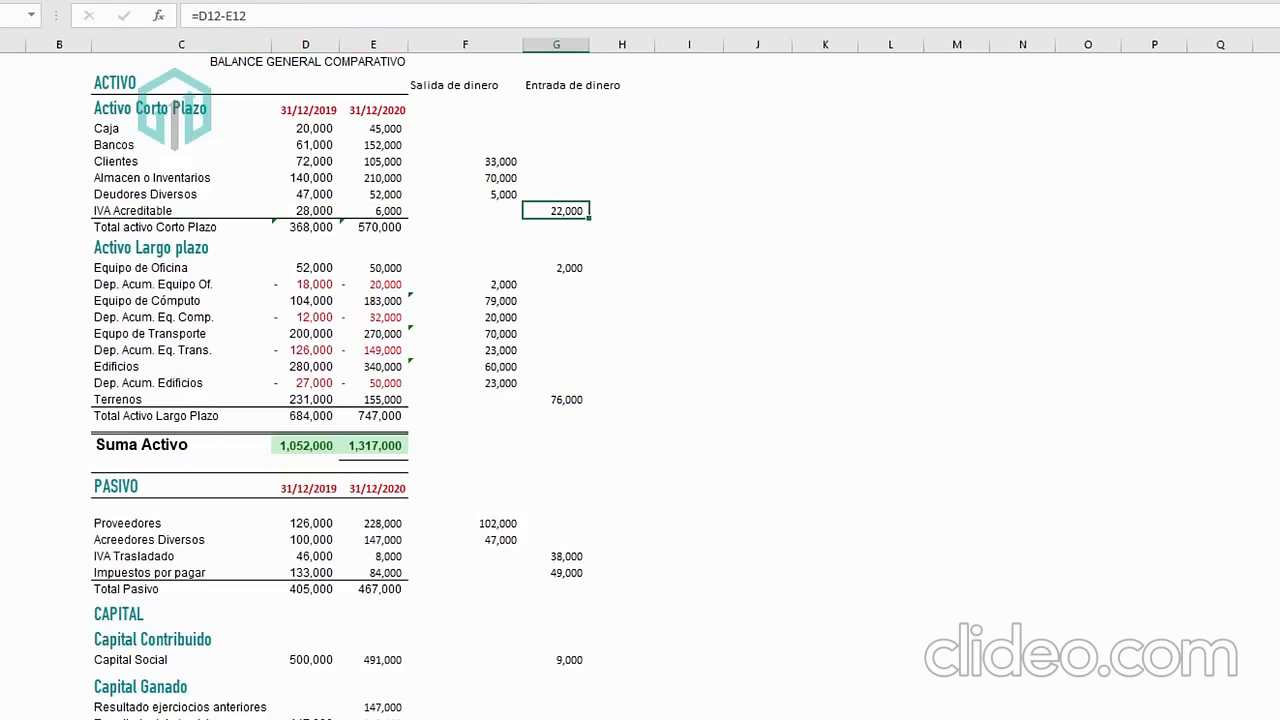
click(430, 716)
click(341, 495)
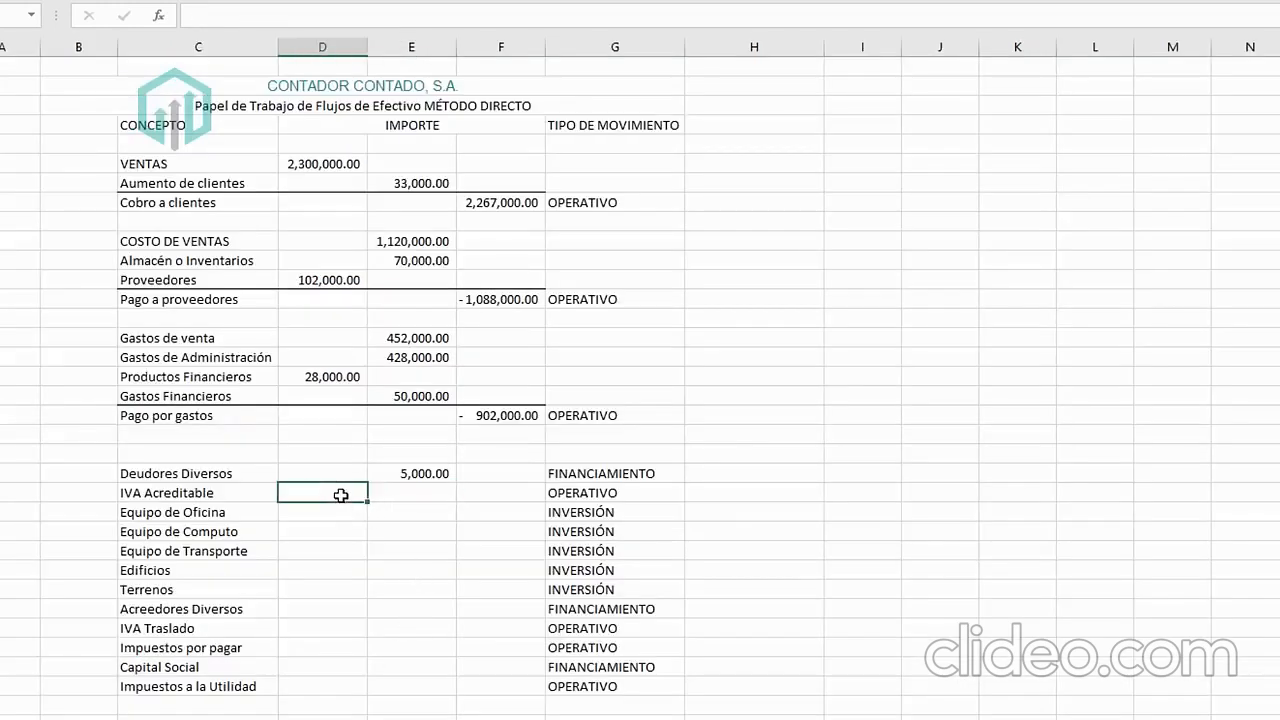
text(=)
click(345, 716)
click(578, 214)
key(Return)
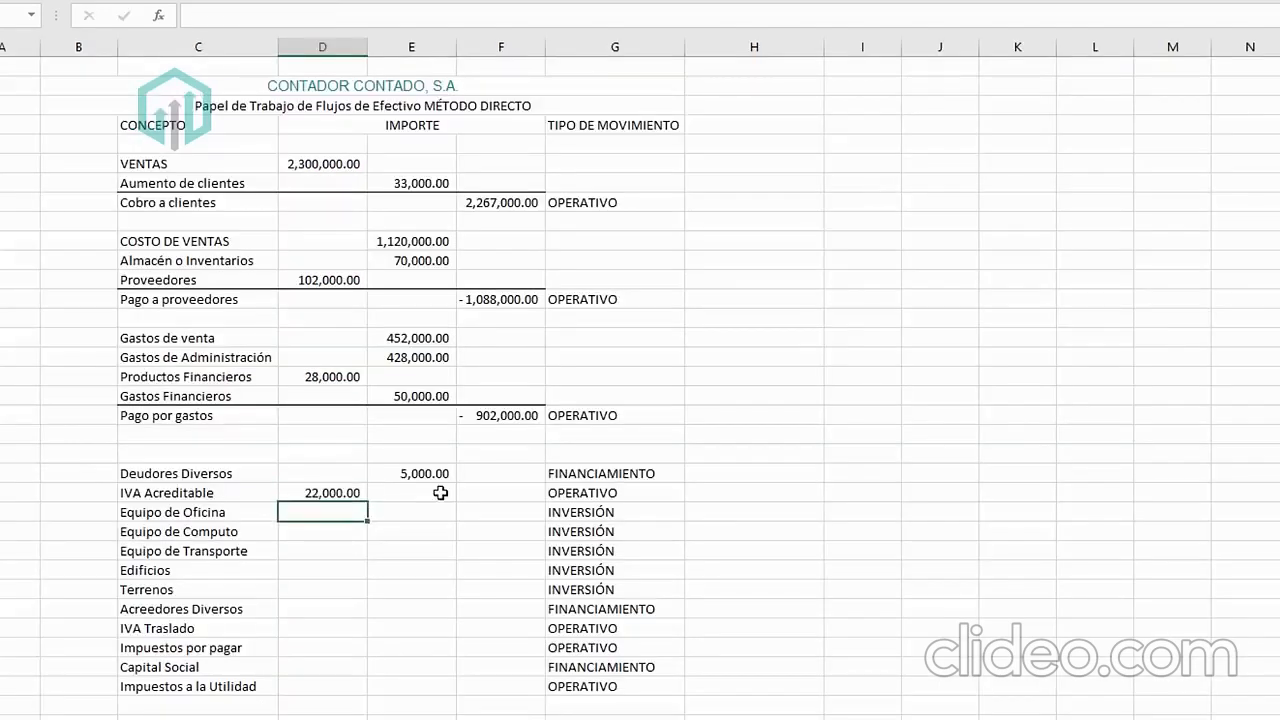
In column D of the Equipo de Oficina row, link to that account's Entrada de dinero amount on the Balance General sheet.
click(174, 515)
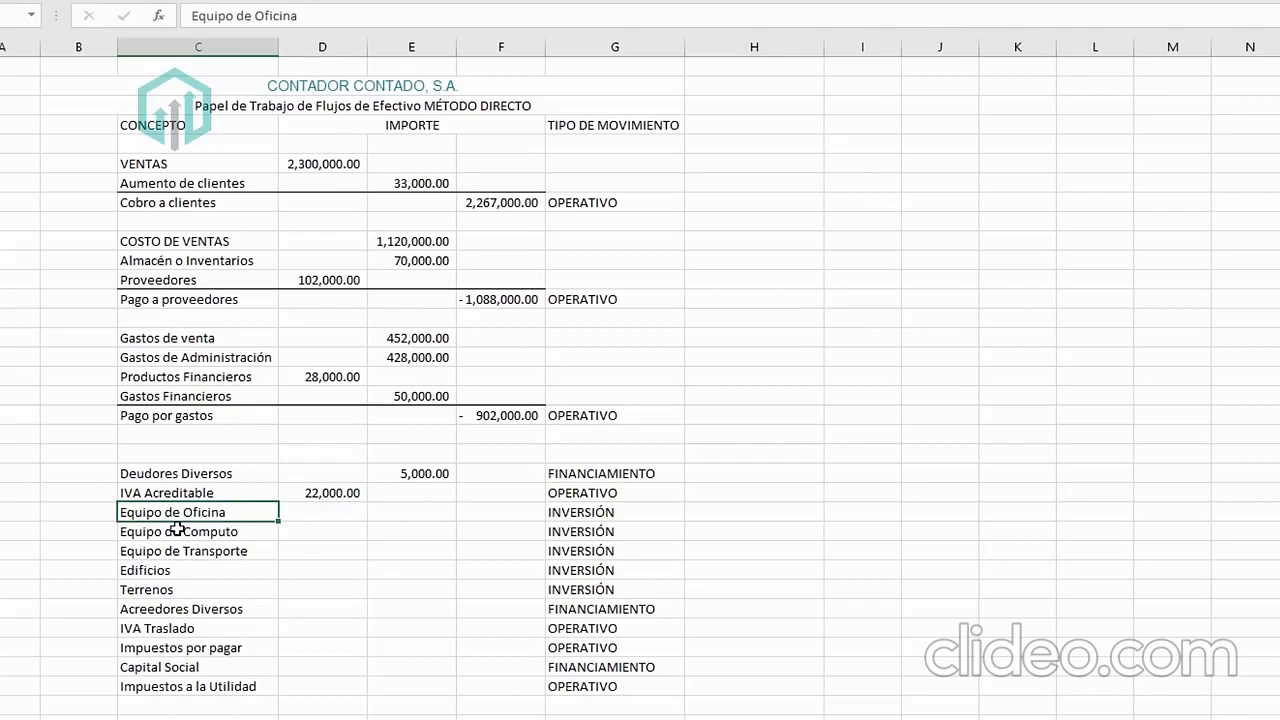
click(203, 553)
click(206, 573)
click(209, 590)
click(325, 513)
click(373, 510)
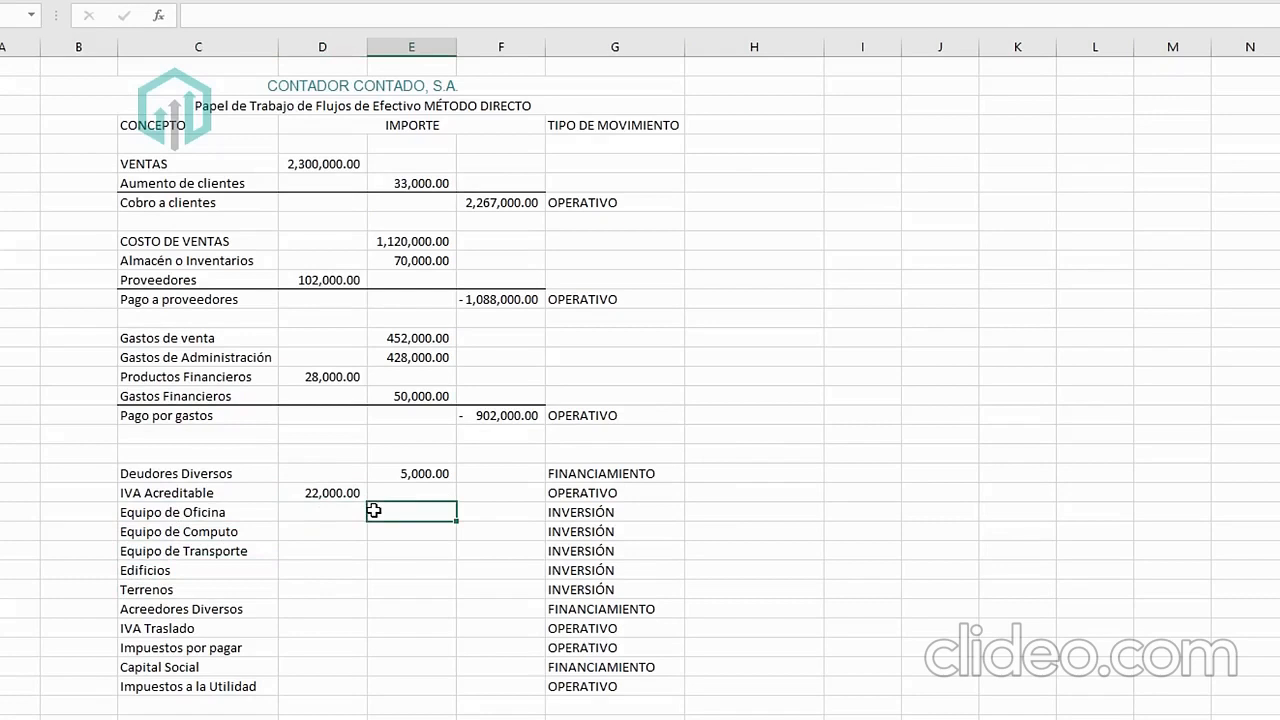
text(=)
key(Escape)
key(Left)
text(=)
click(300, 718)
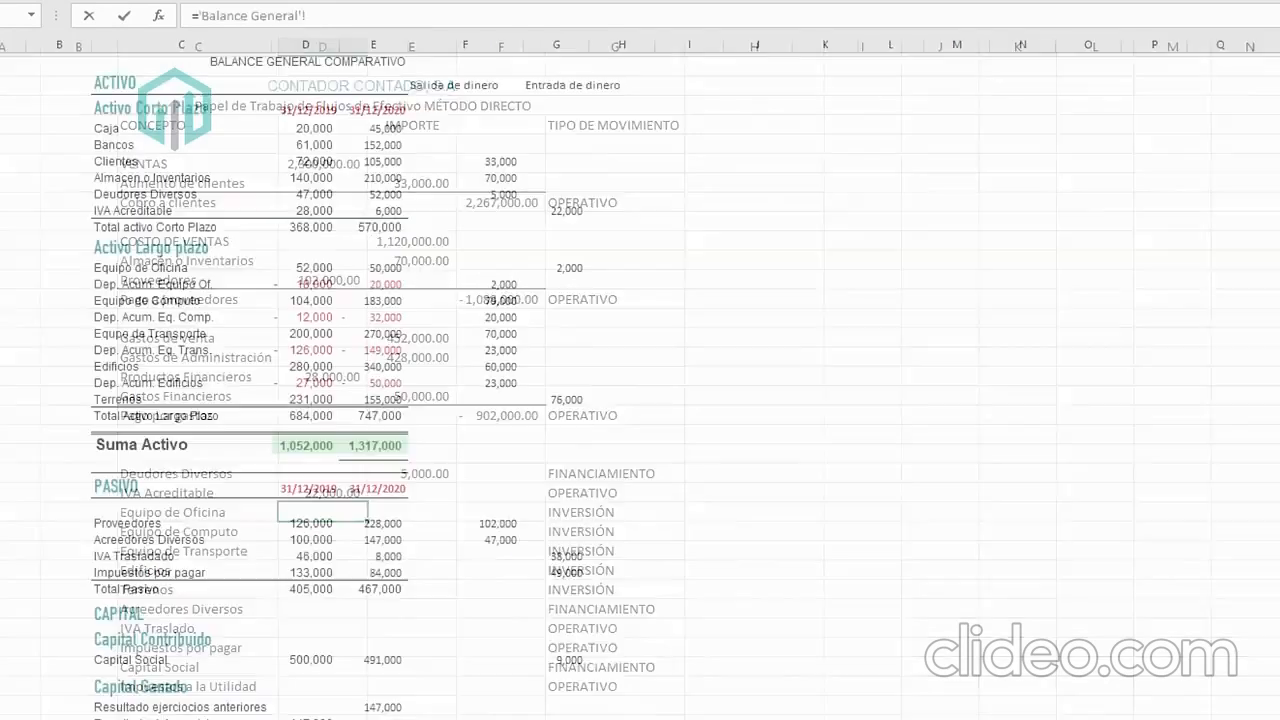
click(577, 266)
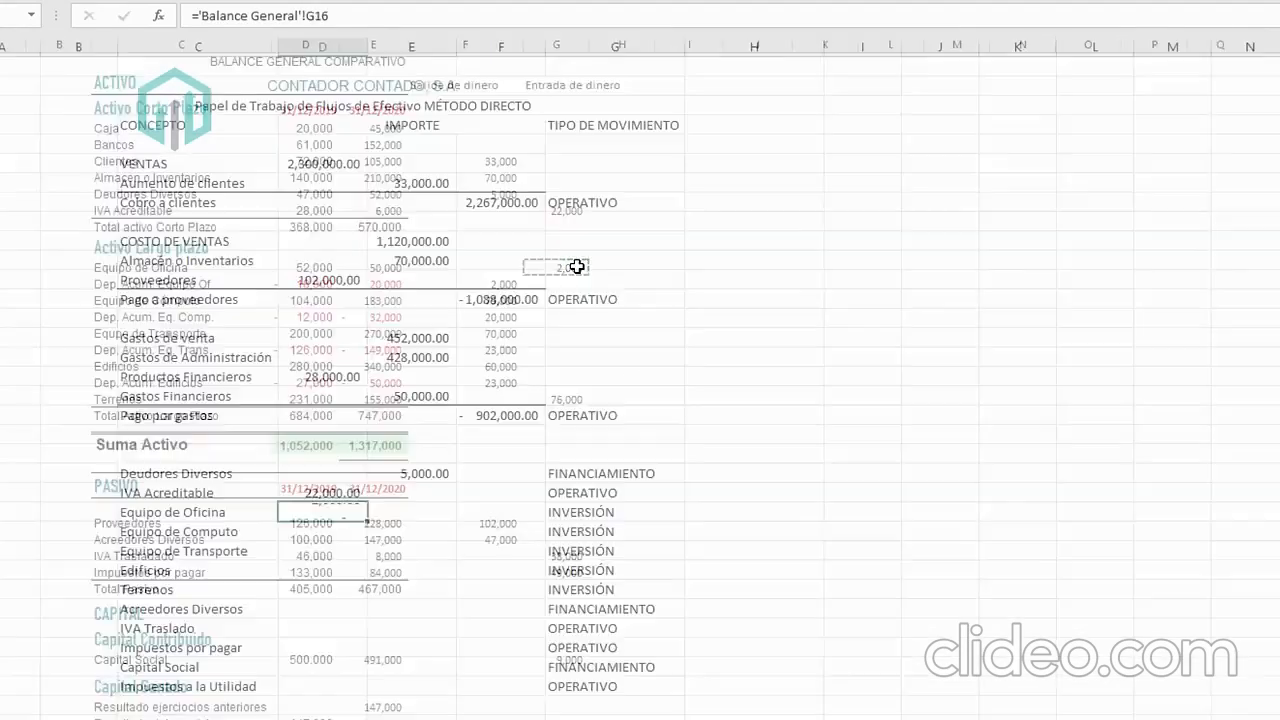
key(Tab)
In column E of the Equipo de Computo row, link to that account's Salida de dinero amount on the Balance General sheet.
key(Down)
text(=)
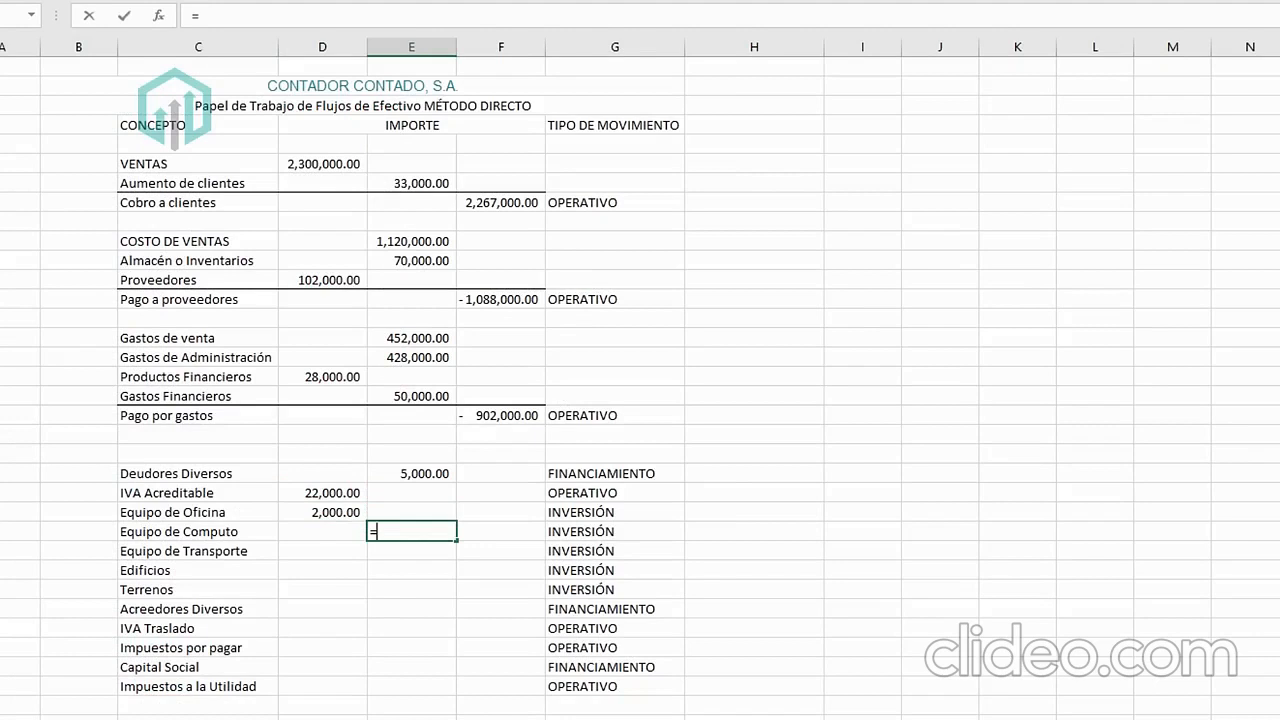
click(298, 717)
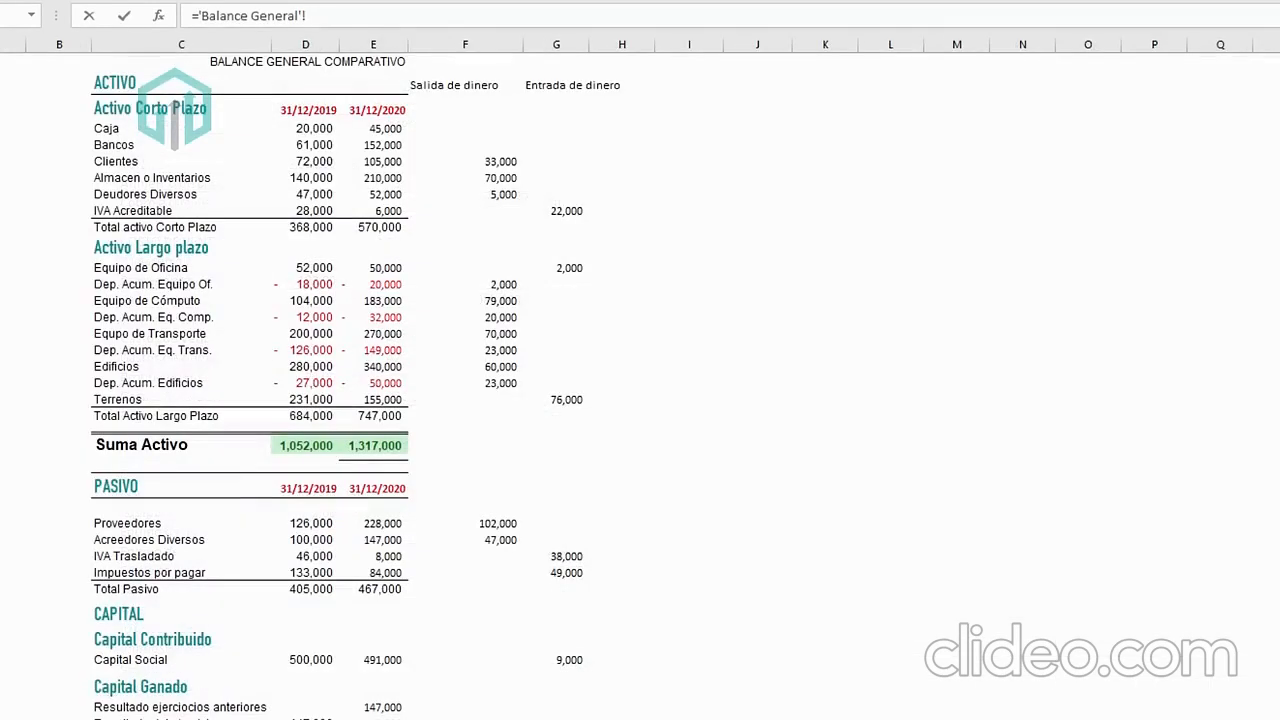
click(483, 300)
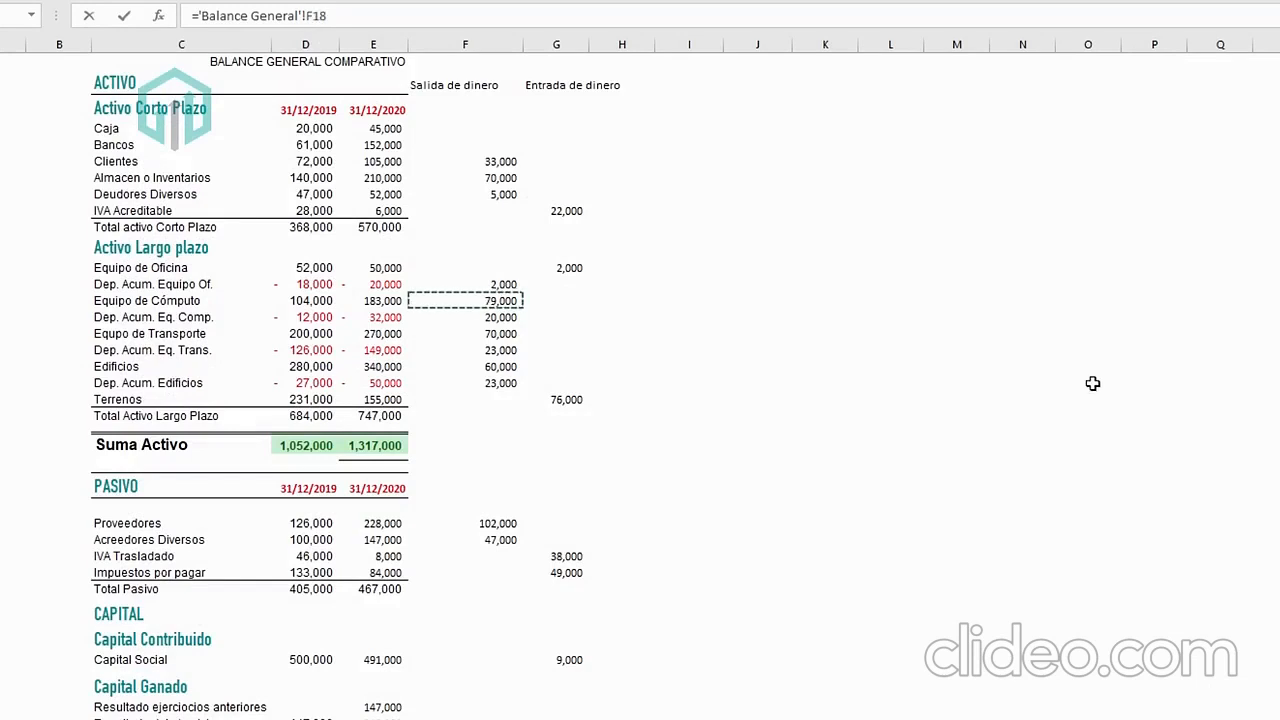
key(Return)
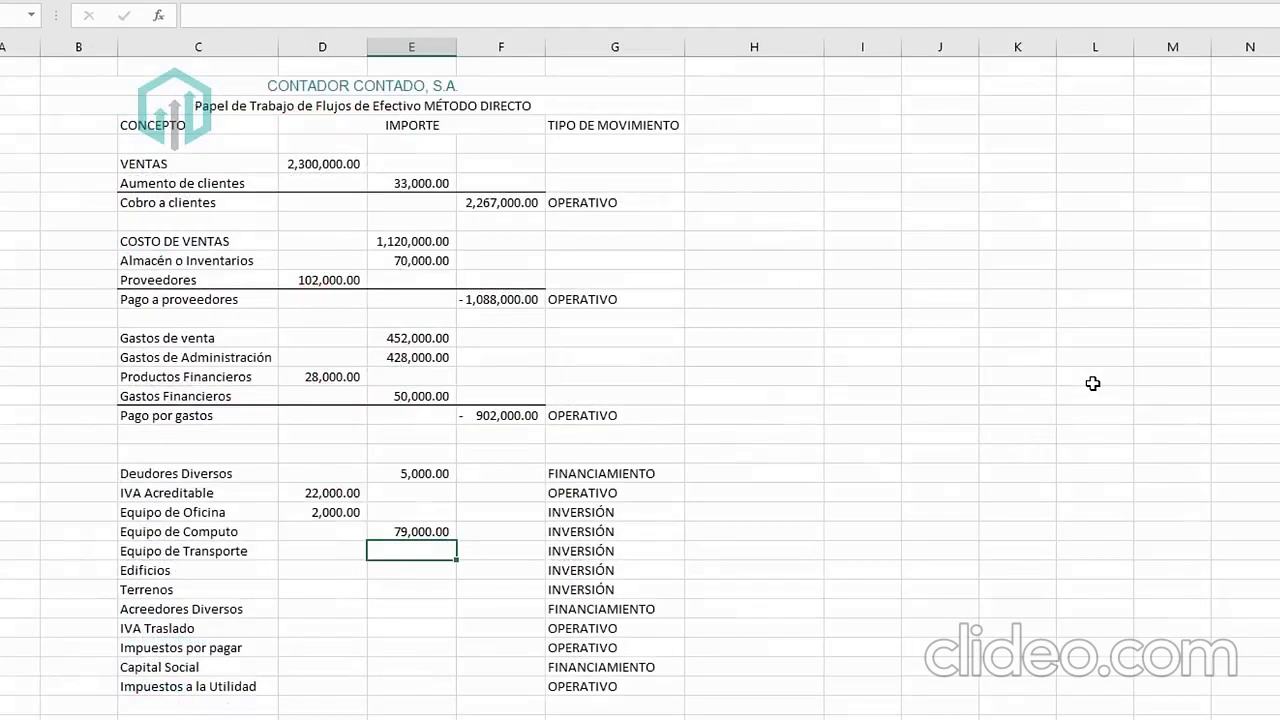
Link column E of the Equipo de Transporte and Edificios rows to their Salida de dinero amounts on the Balance General sheet.
text(='Balance General'!)
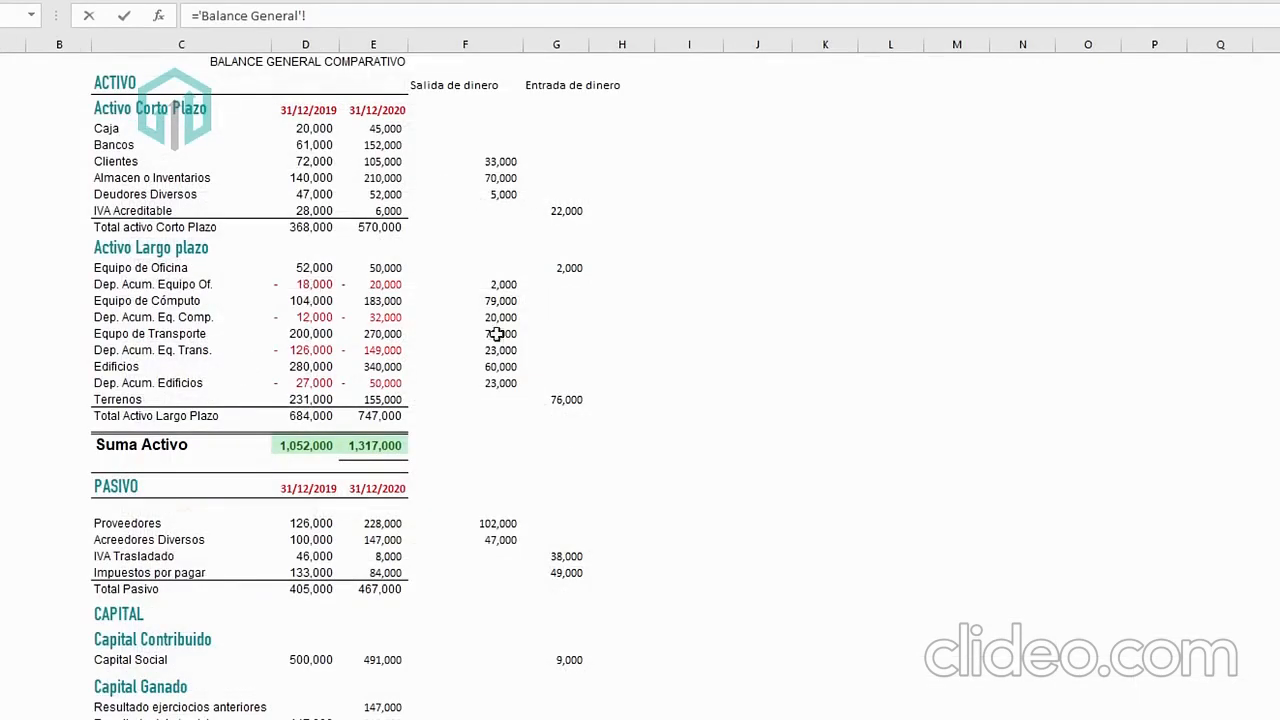
click(512, 334)
click(505, 366)
key(Return)
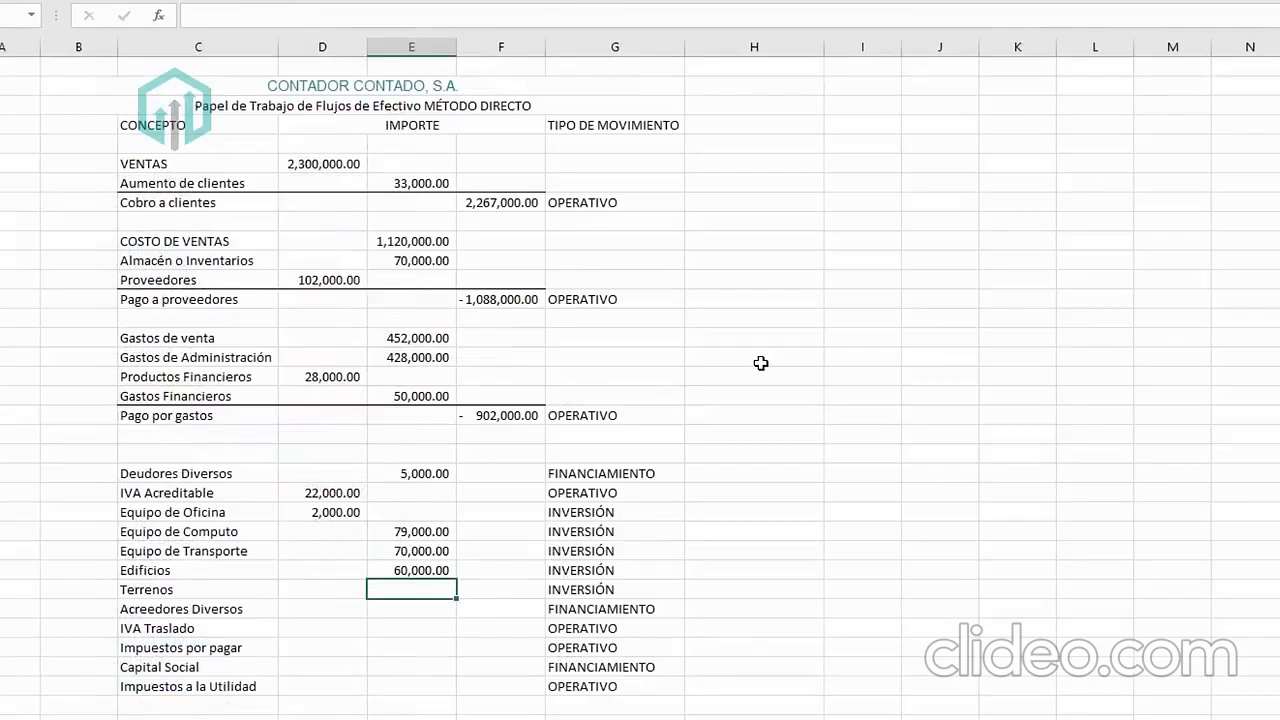
In column D of the Terrenos row, link to that account's Entrada de dinero amount on the Balance General sheet.
key(Left)
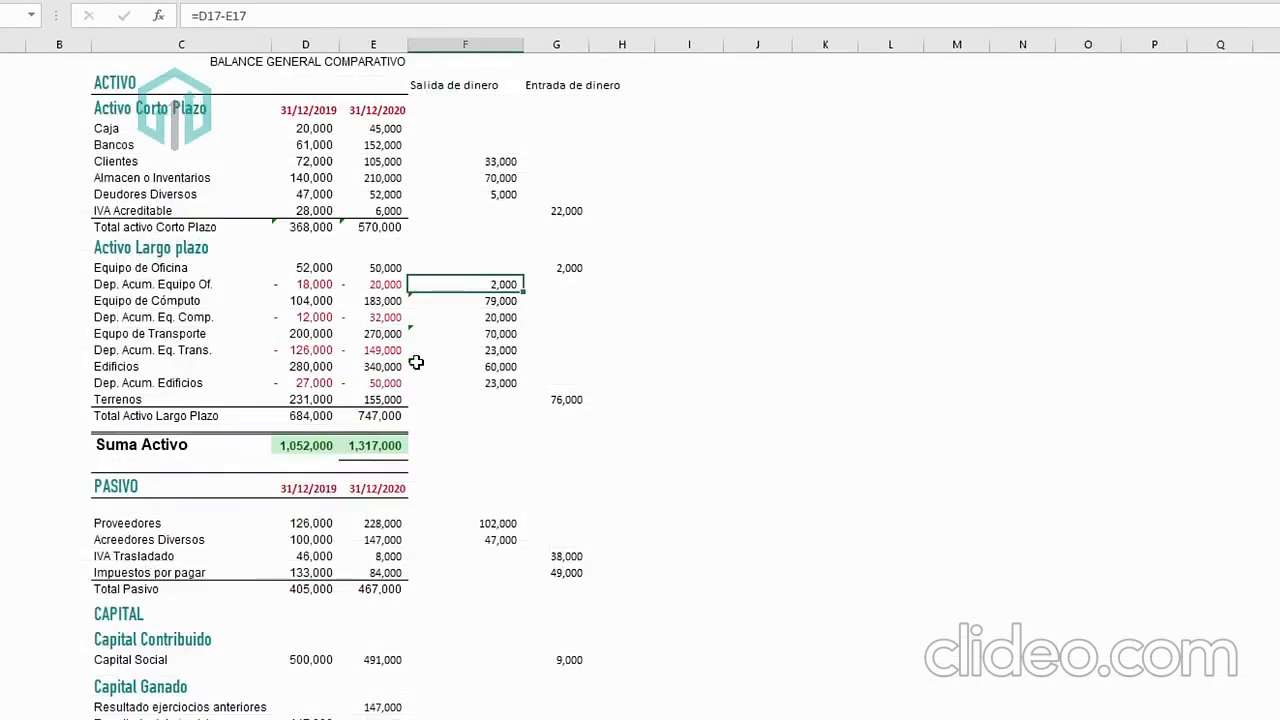
click(553, 396)
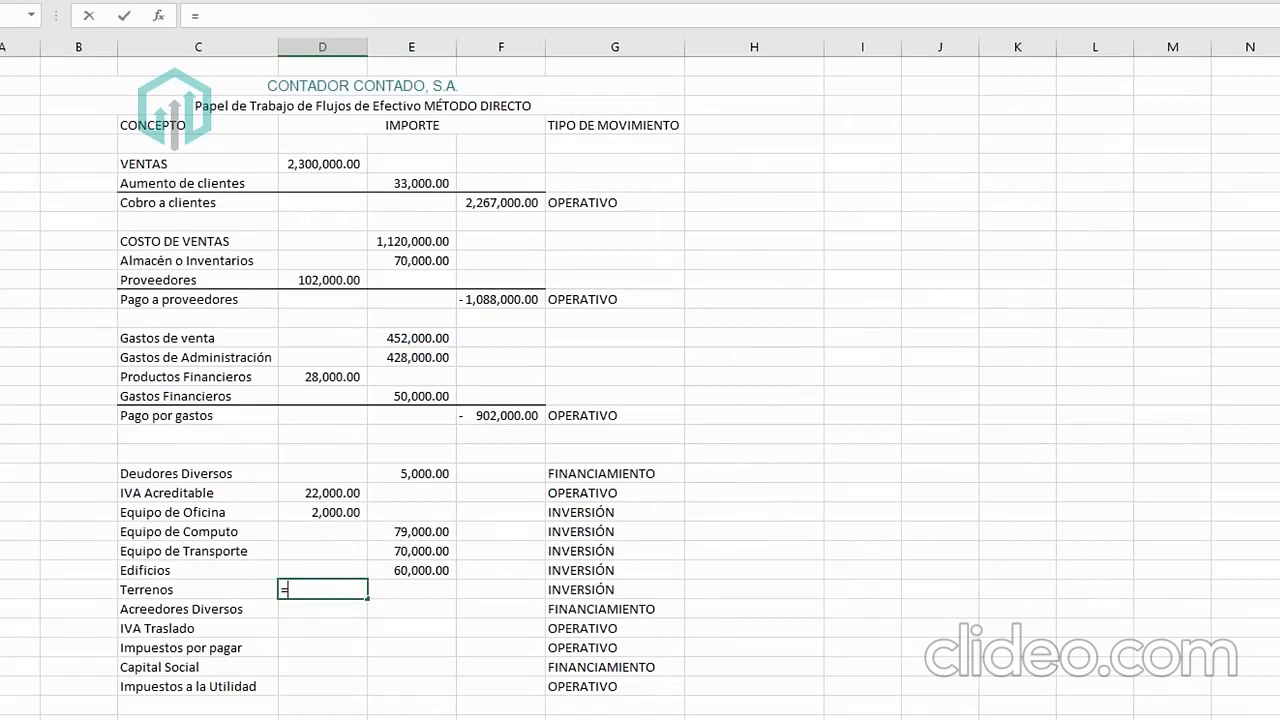
key(ctrl+Page_Up)
click(571, 400)
key(Return)
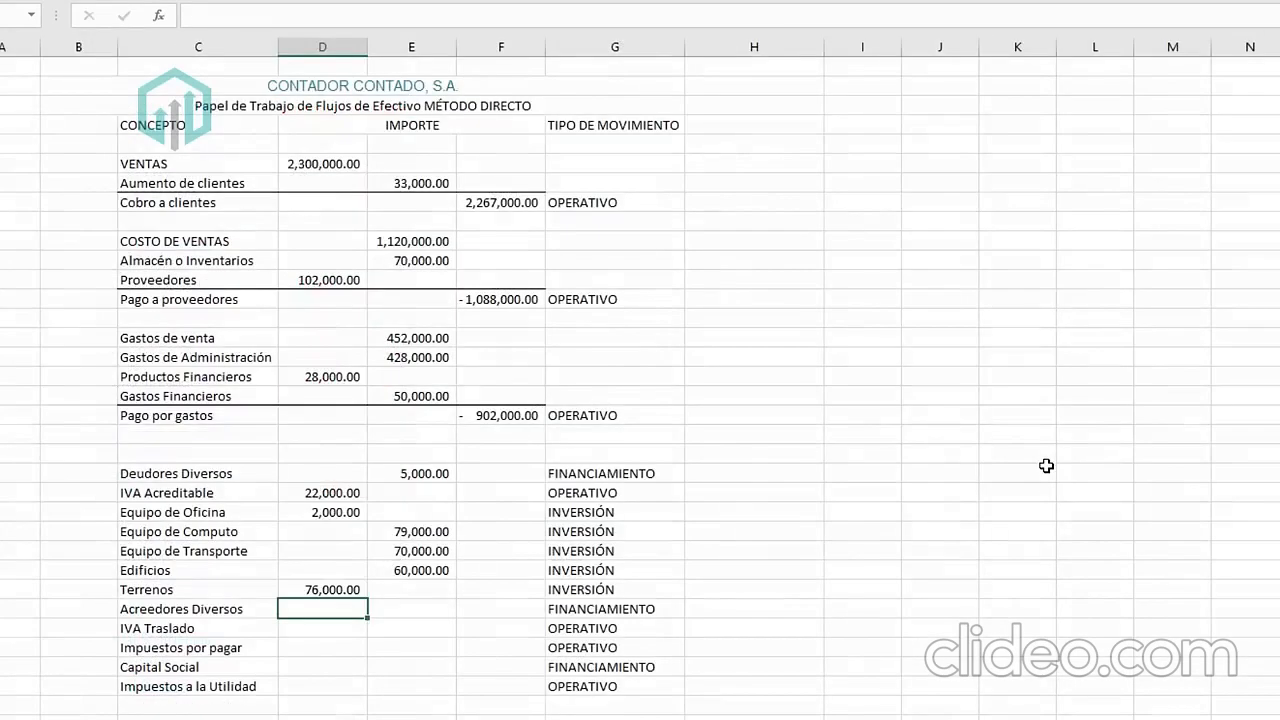
Compare Acreedores Diversos across both years on the balance sheet and link its Salida de dinero amount into column D of its working paper row.
click(229, 609)
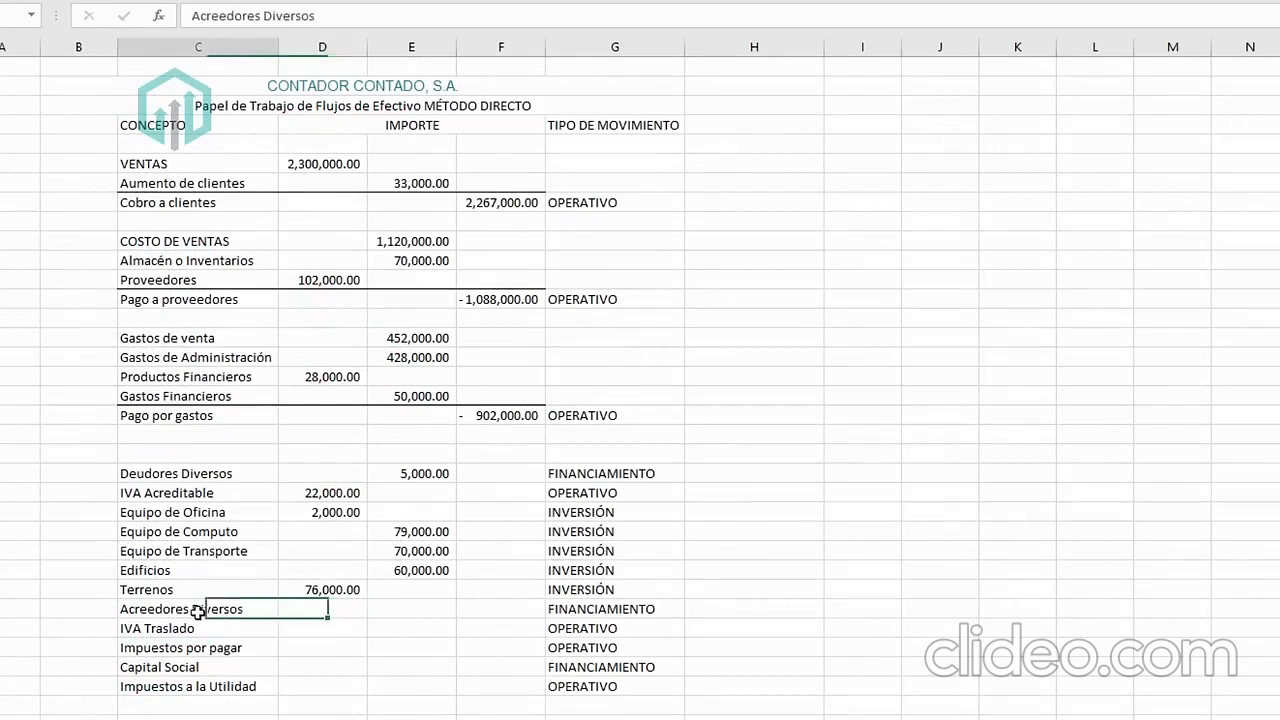
click(325, 607)
click(389, 603)
key(ctrl+Page_Up)
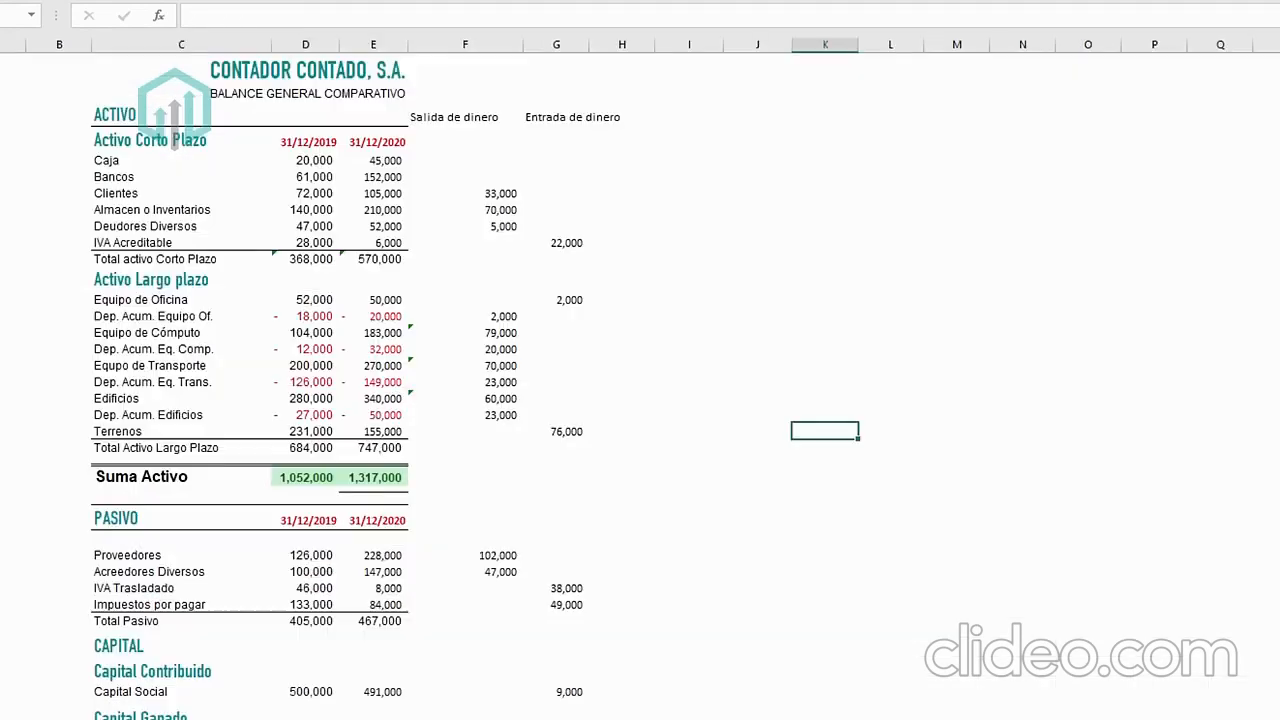
click(325, 571)
click(374, 571)
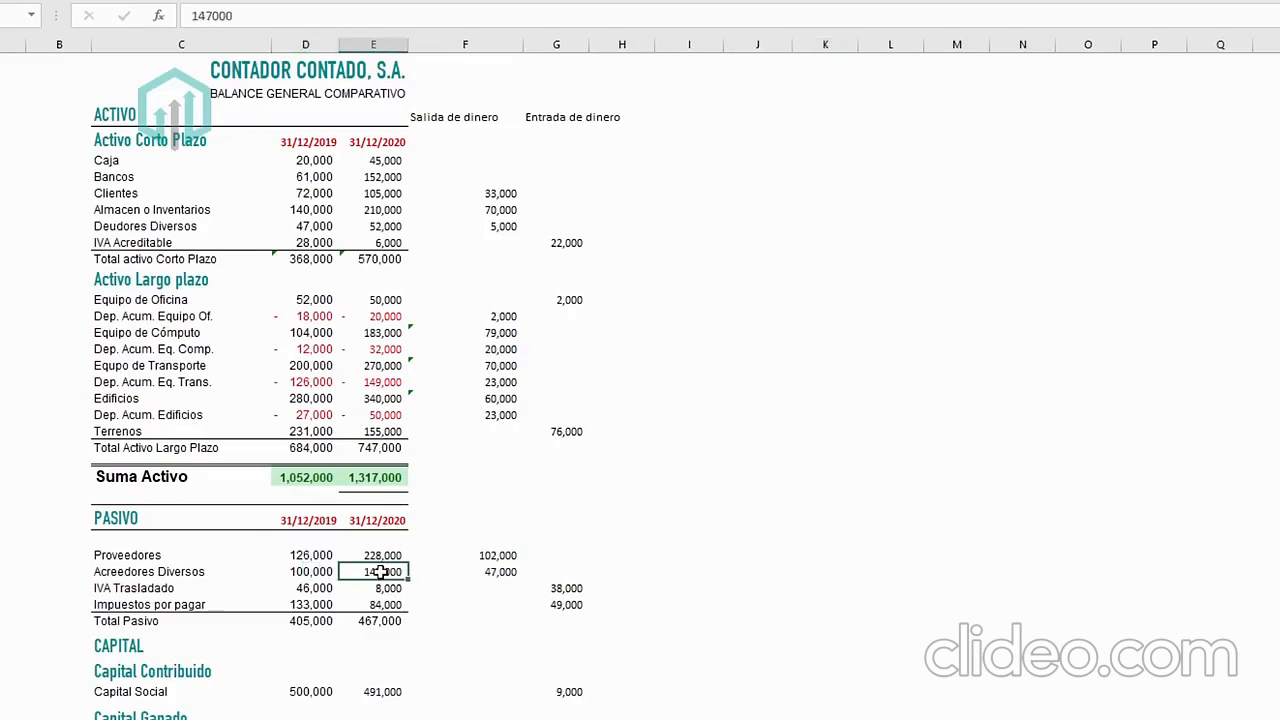
click(481, 573)
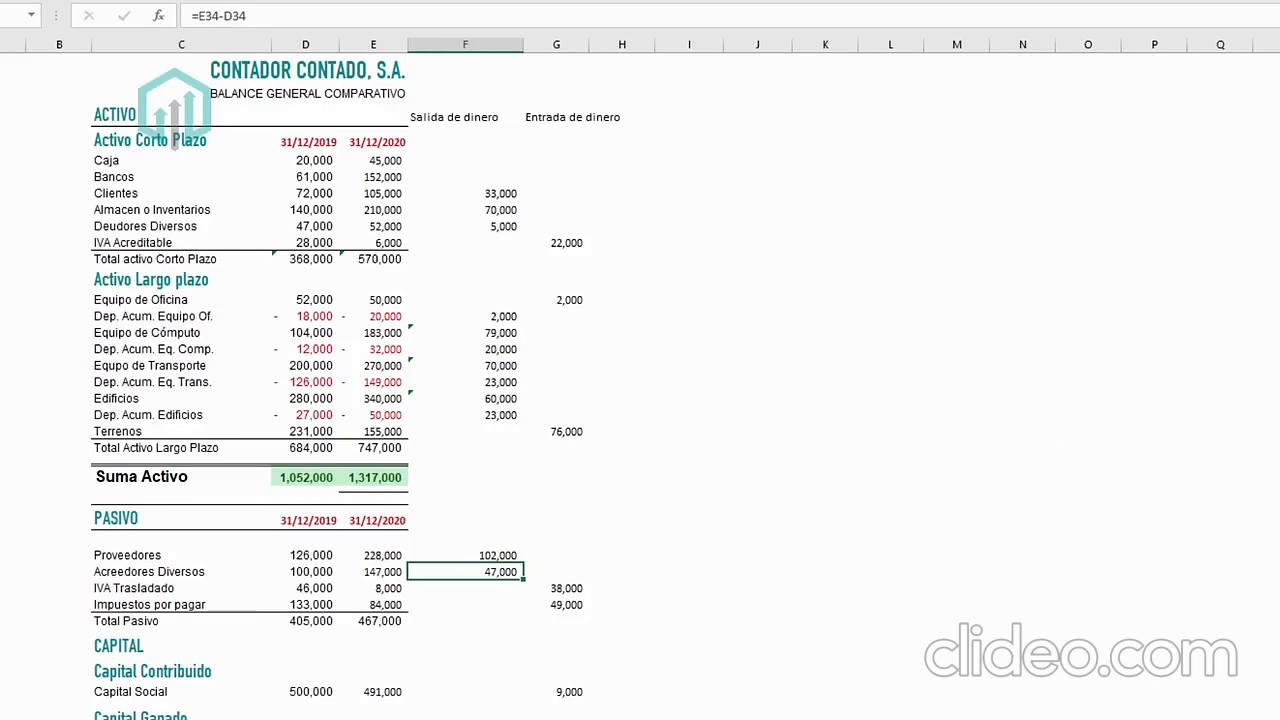
click(548, 718)
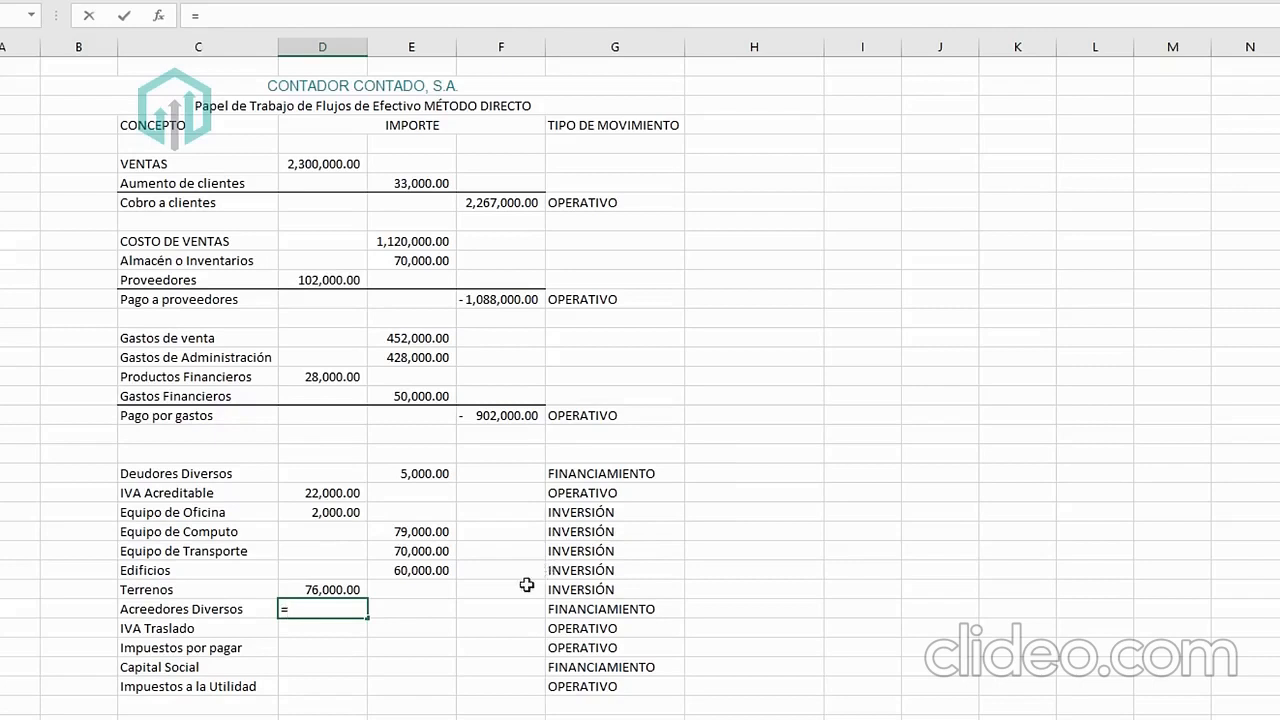
click(154, 719)
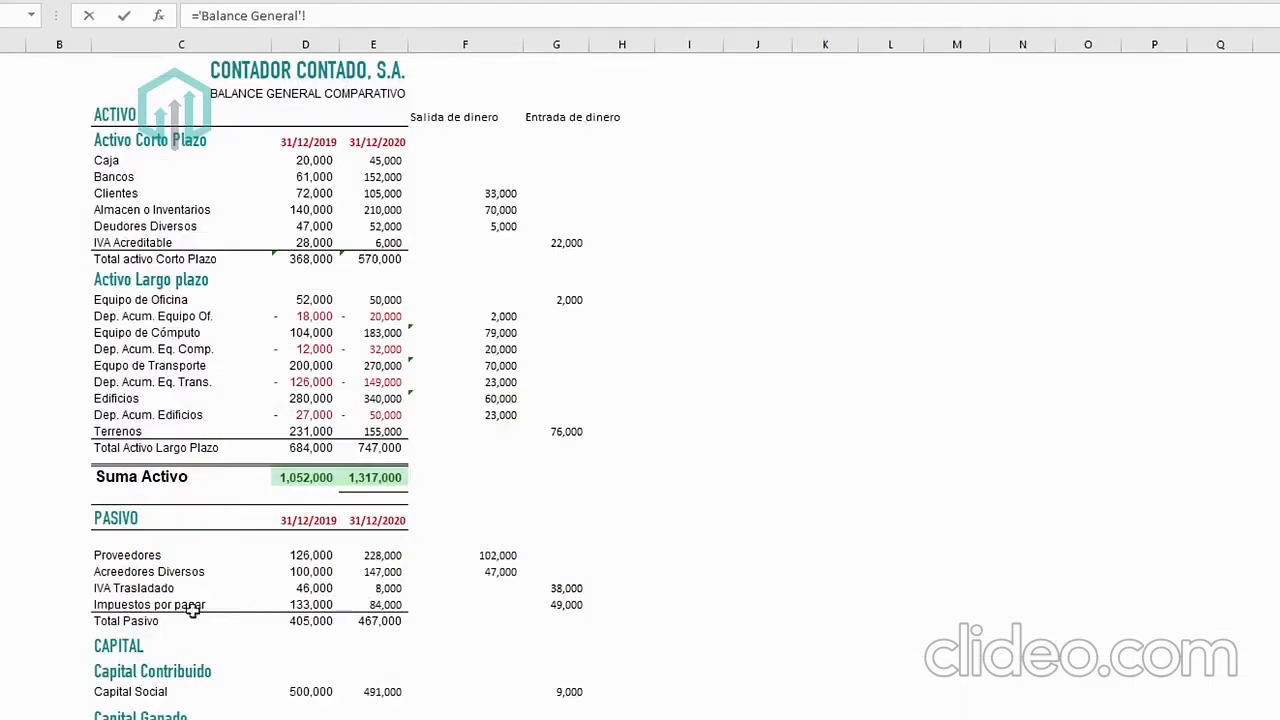
click(505, 567)
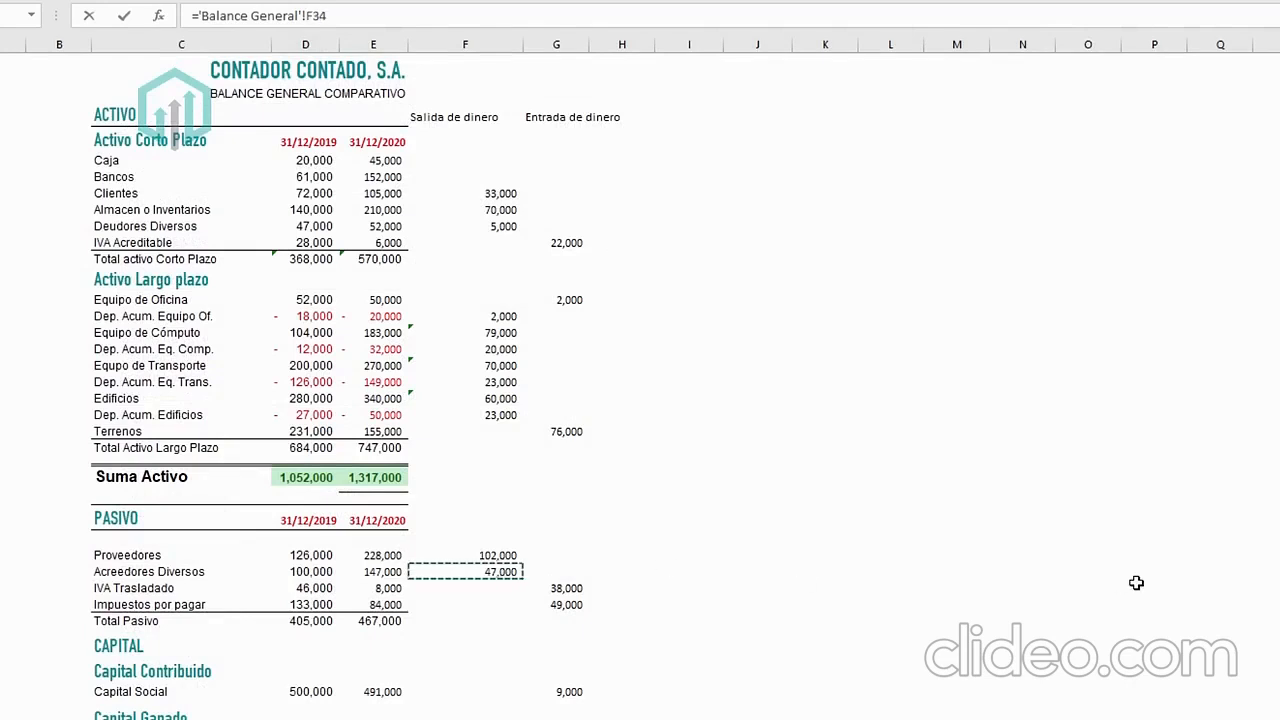
key(Return)
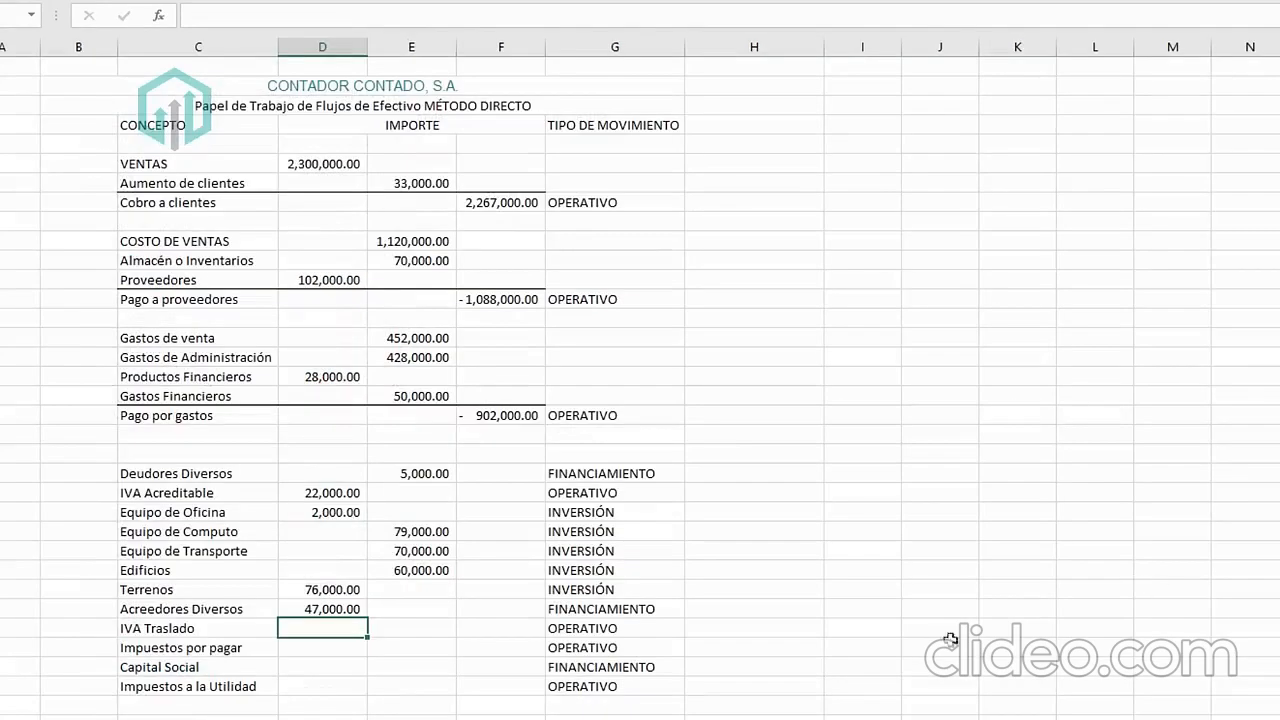
click(335, 600)
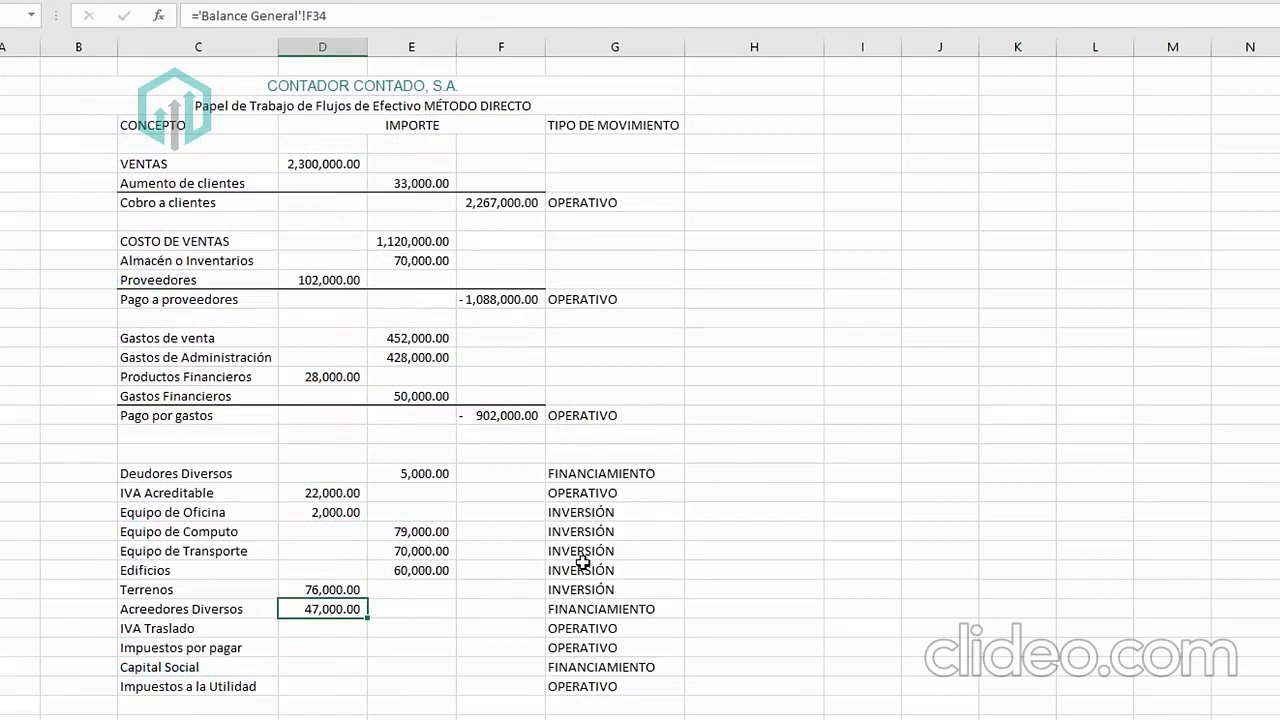
click(402, 551)
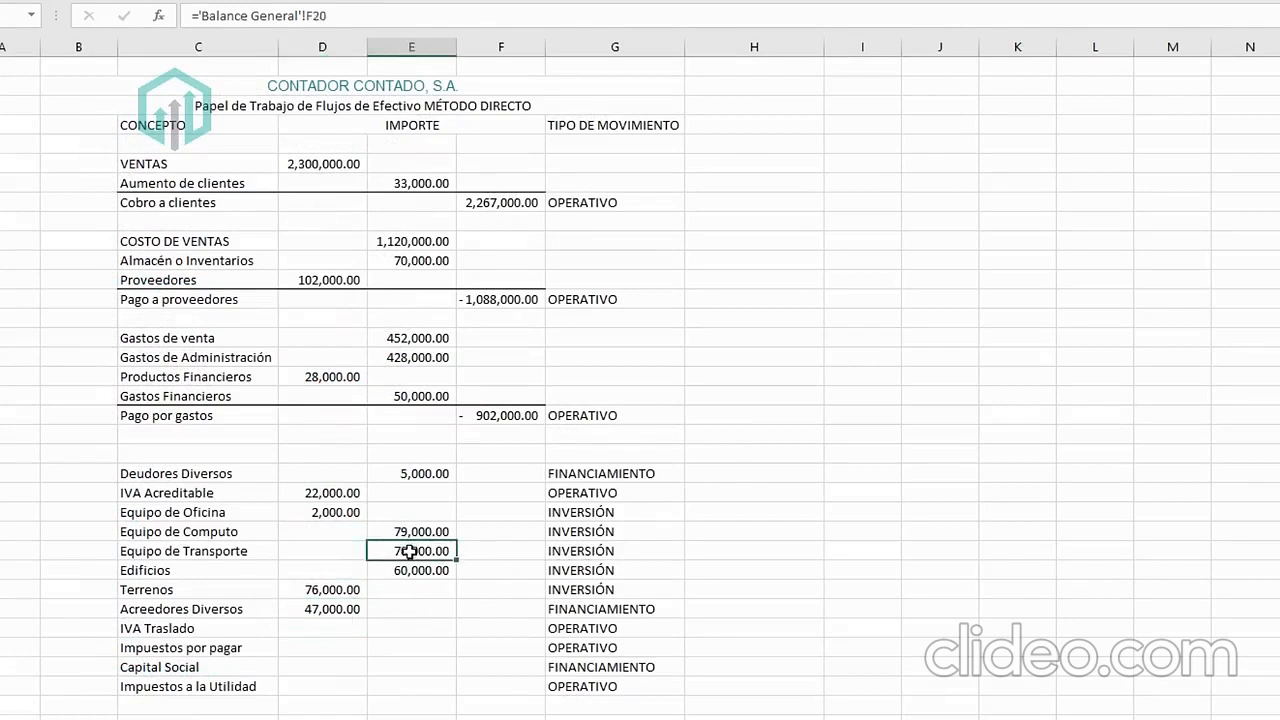
click(303, 614)
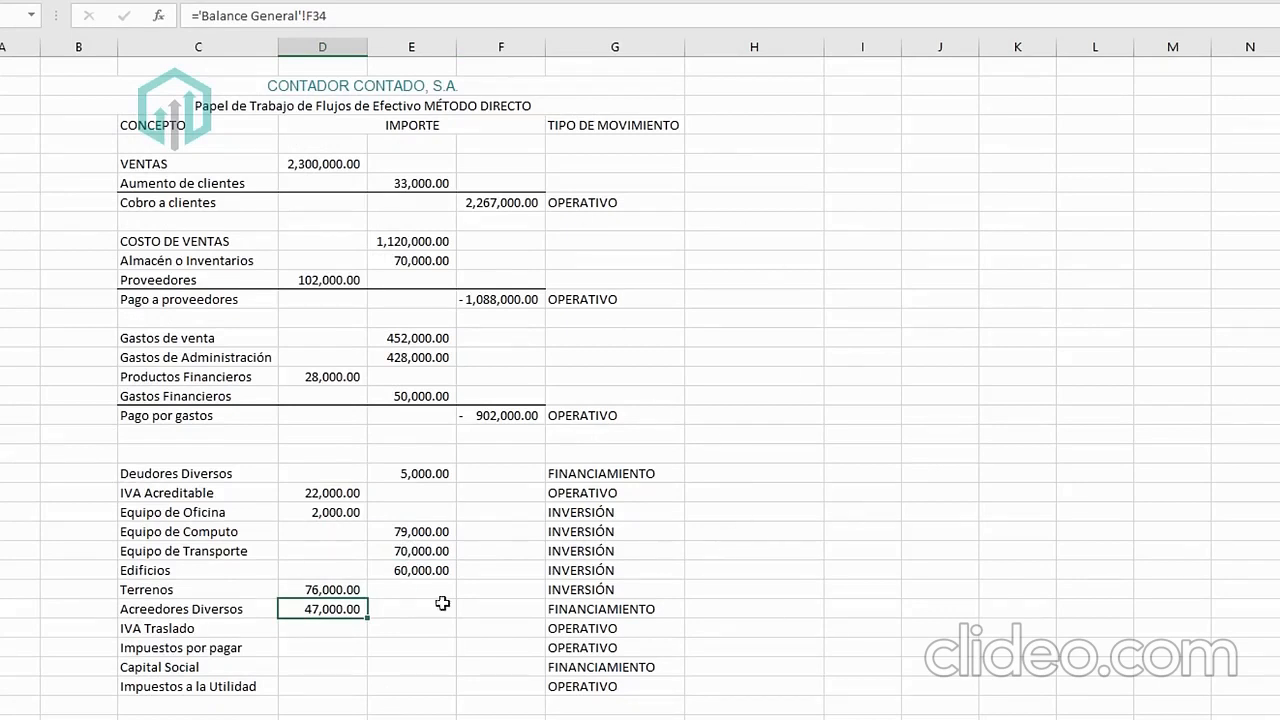
In column E of the IVA Traslado row, link to IVA Trasladado's Entrada de dinero amount on the Balance General sheet.
double_click(411, 628)
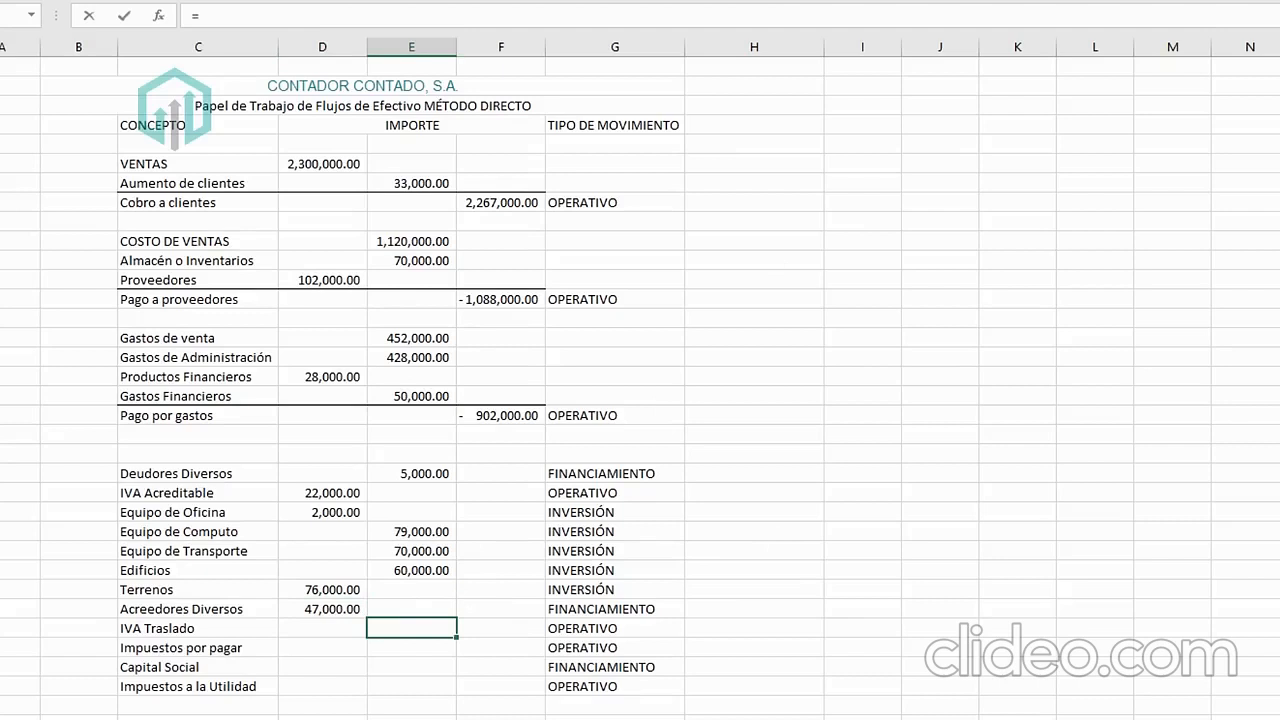
click(306, 717)
click(571, 592)
key(Return)
click(398, 626)
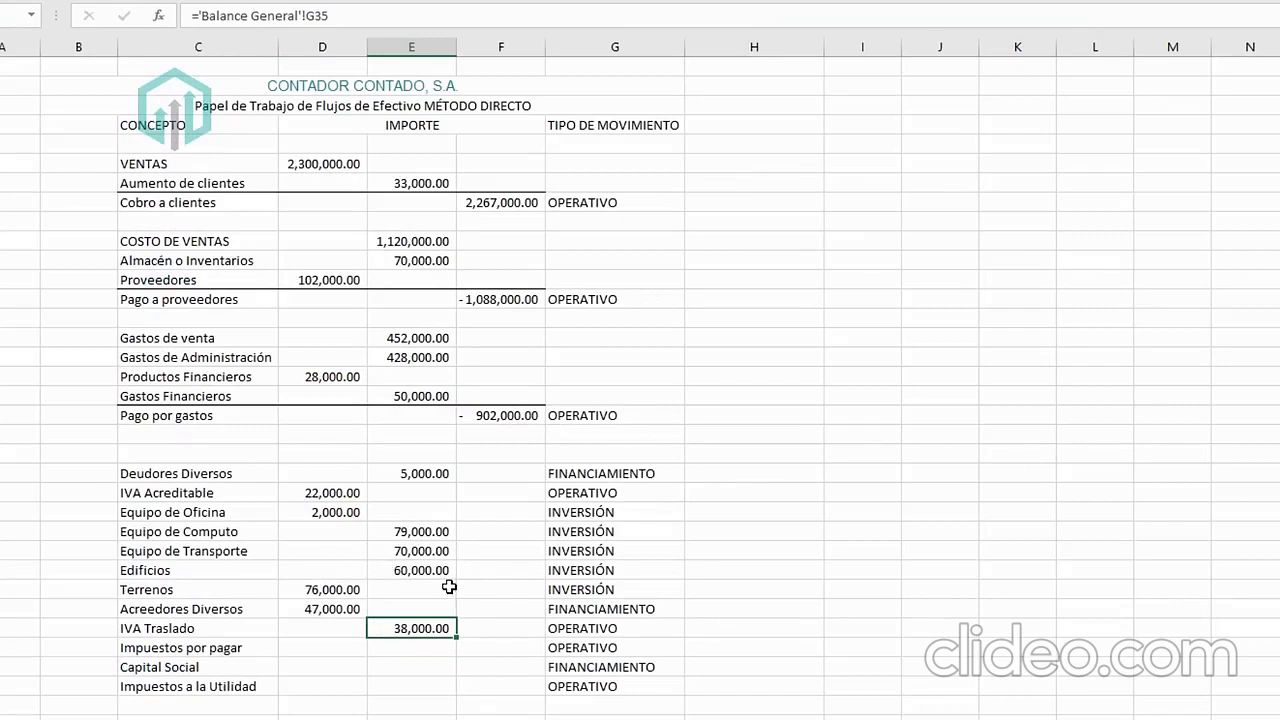
In column E of the Impuestos por pagar row, link to that account's Entrada de dinero amount on the Balance General sheet.
click(412, 648)
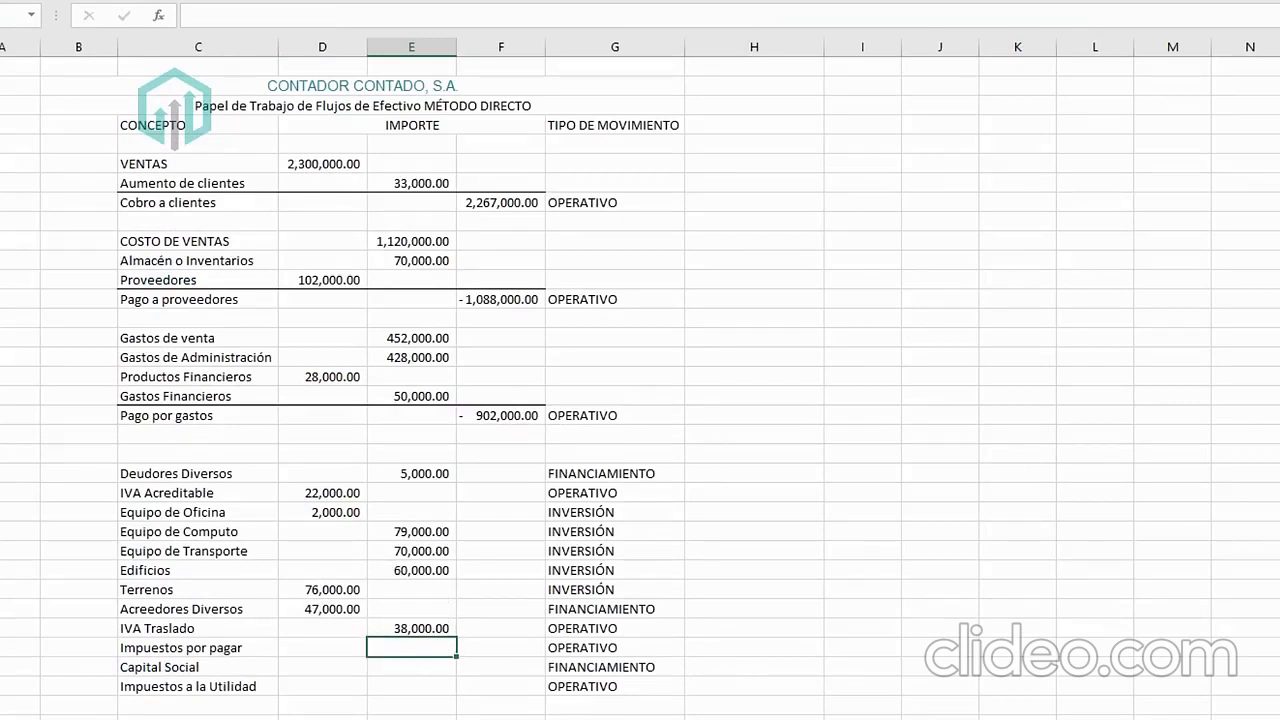
key(ctrl+Page_Up)
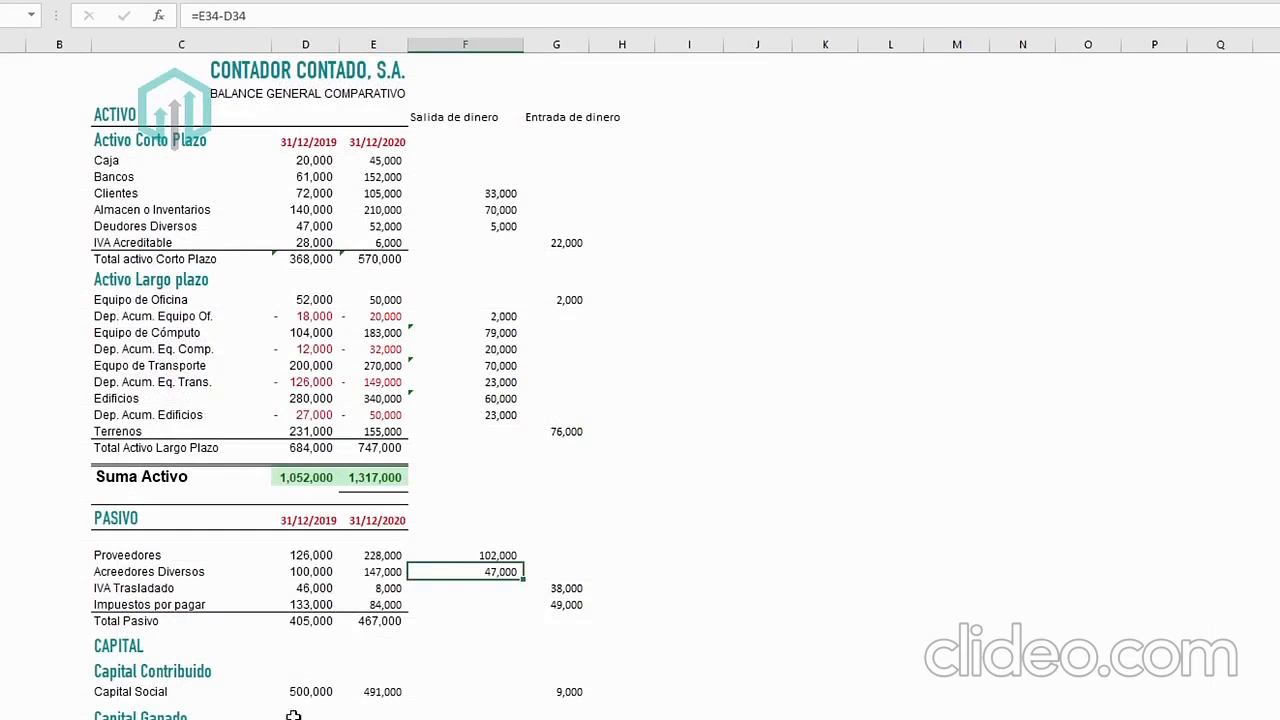
key(Down)
click(556, 621)
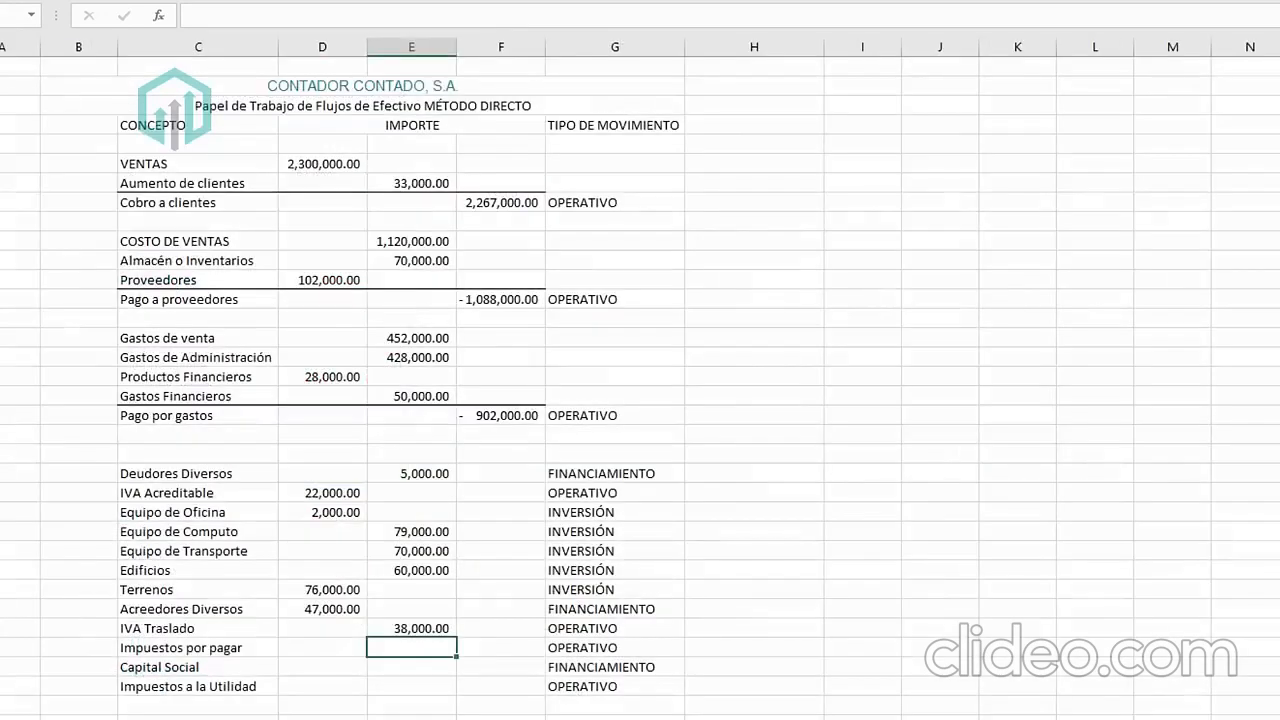
text(=)
key(ctrl+Page_Up)
click(550, 604)
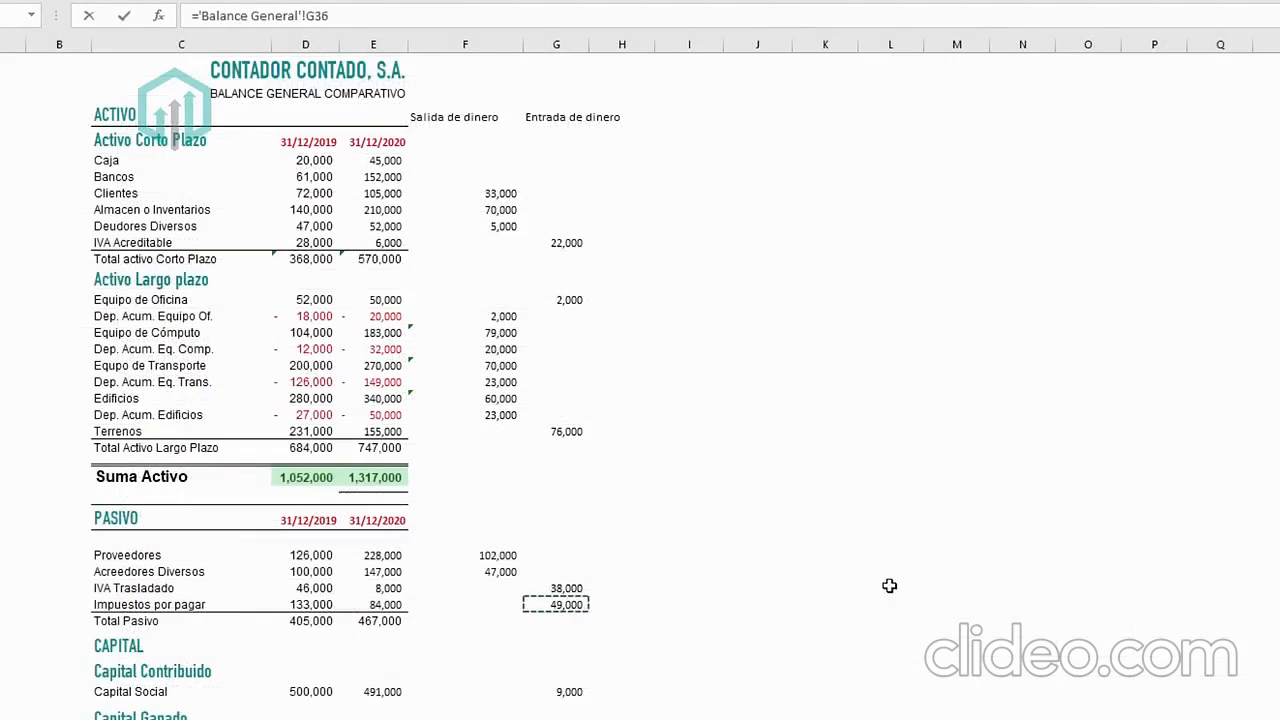
key(Return)
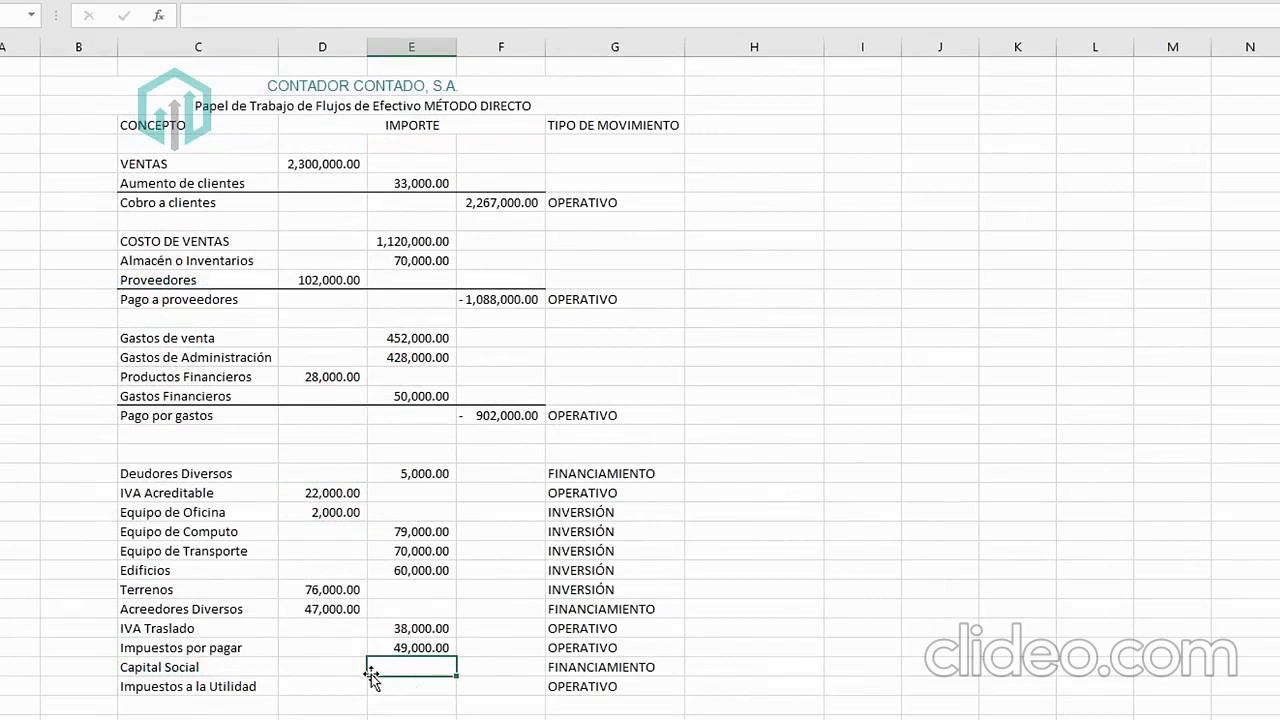
Check Capital Social on the balance sheet and link its Entrada de dinero amount into column E of its working paper row.
key(ctrl+Page_Up)
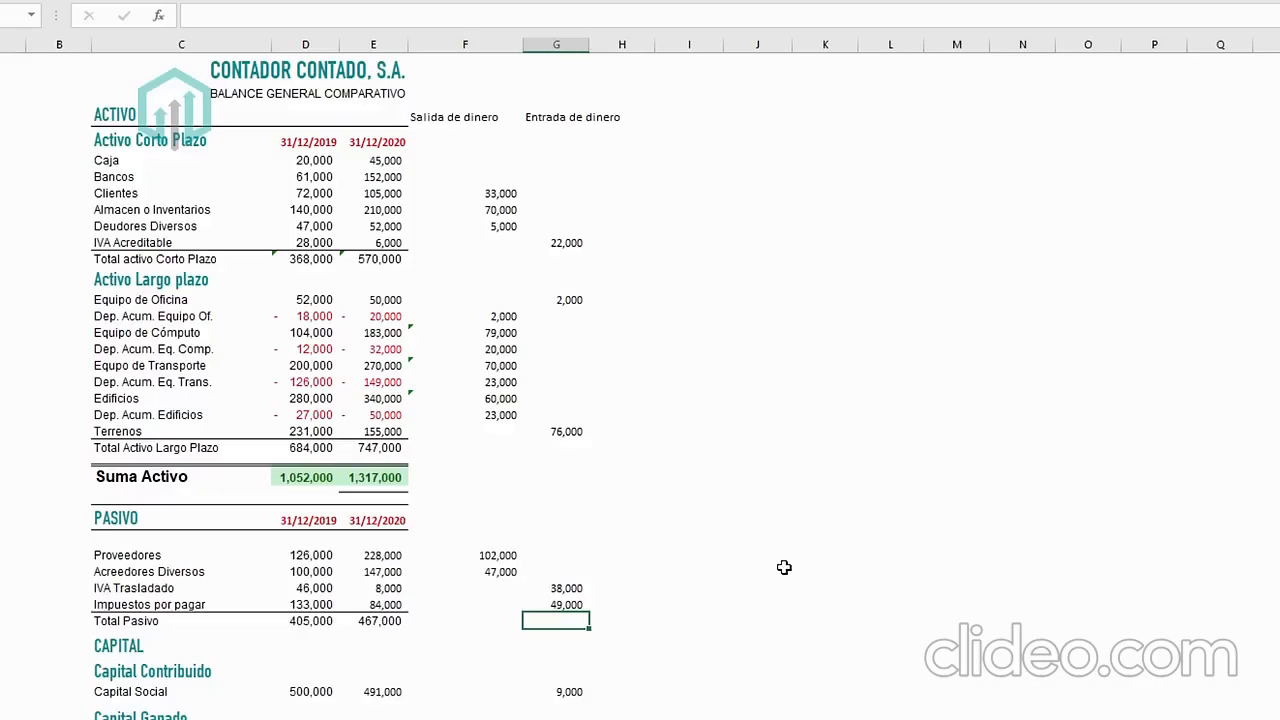
scroll(782, 568, down, 4)
click(557, 493)
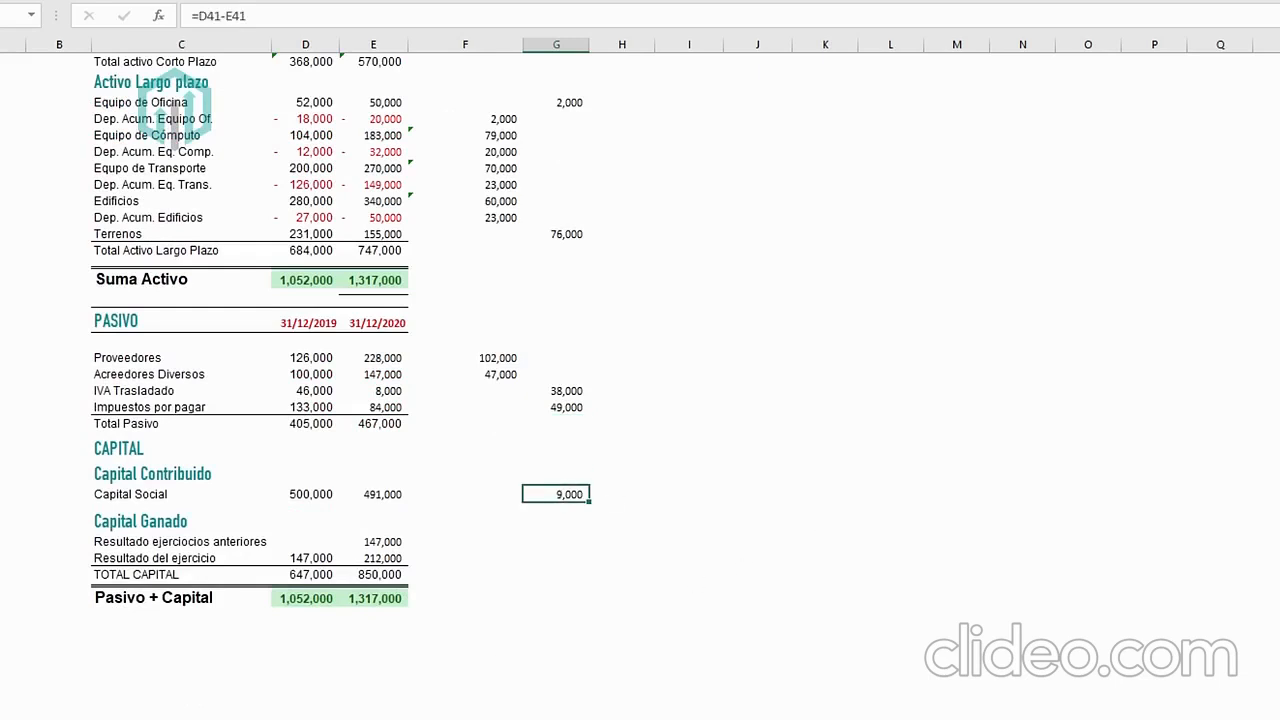
scroll(499, 577, up, 3)
scroll(499, 577, down, 3)
scroll(482, 329, up, 4)
key(ctrl+Page_Down)
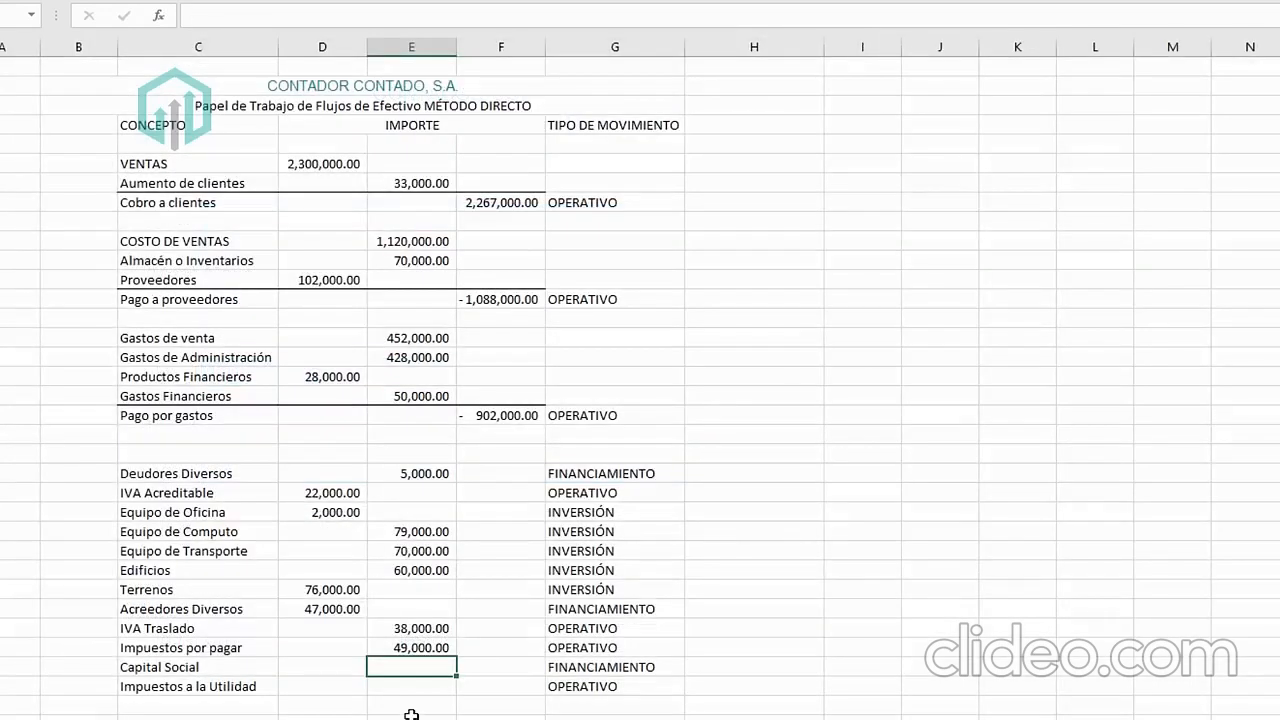
text(=)
key(ctrl+Page_Up)
click(550, 690)
key(Return)
In column E of the Impuestos a la Utilidad row, link to the Impuestos a la utilidad amount on the Estado de Resultados sheet.
text(=)
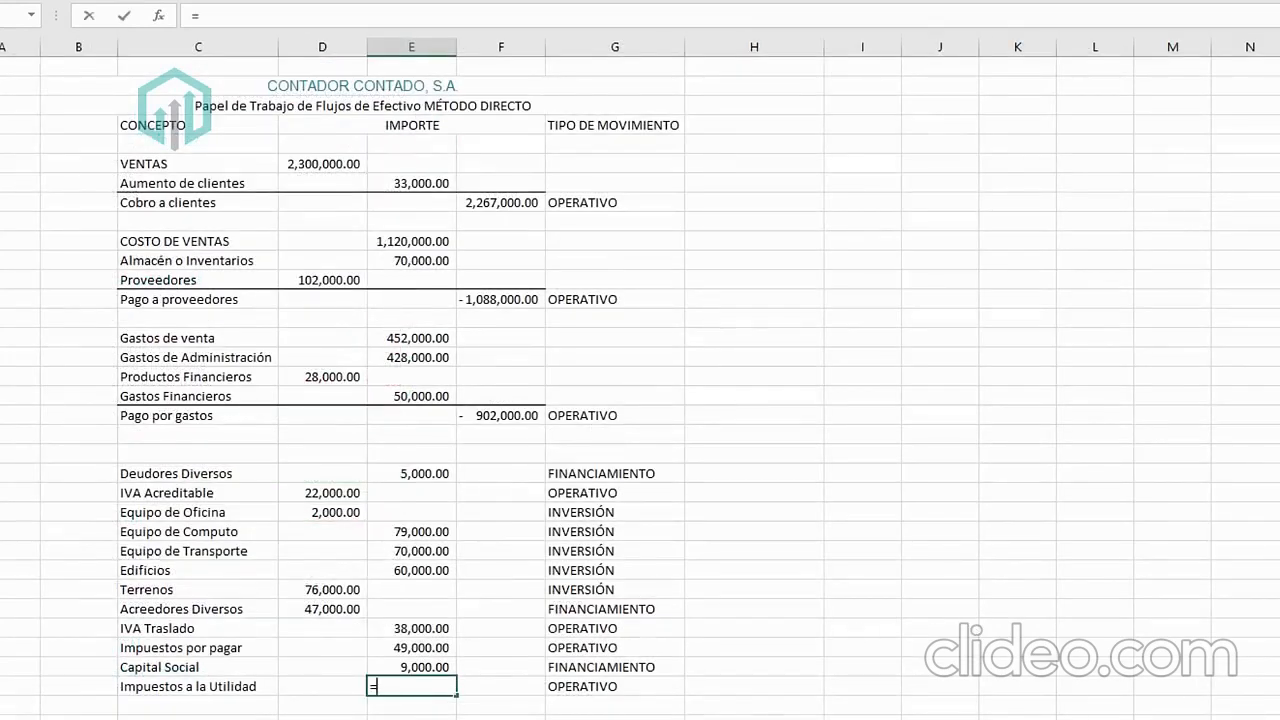
key(ctrl+Page_Up)
click(698, 707)
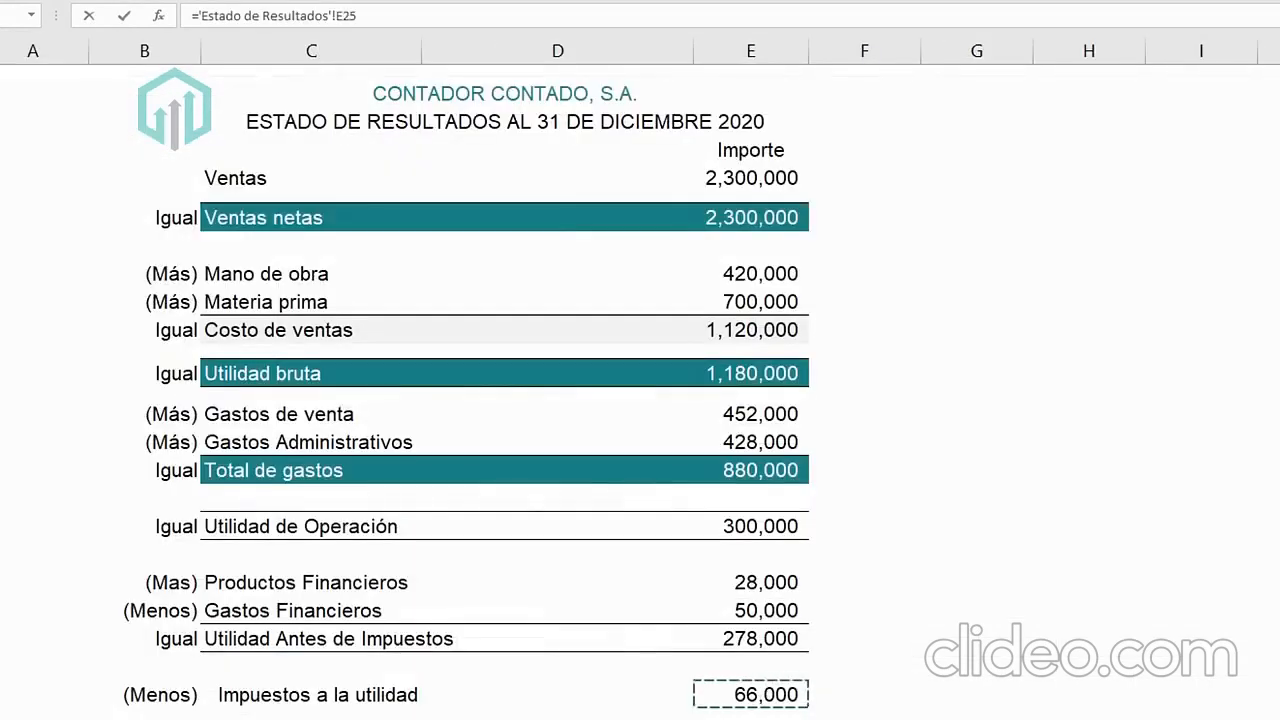
key(Return)
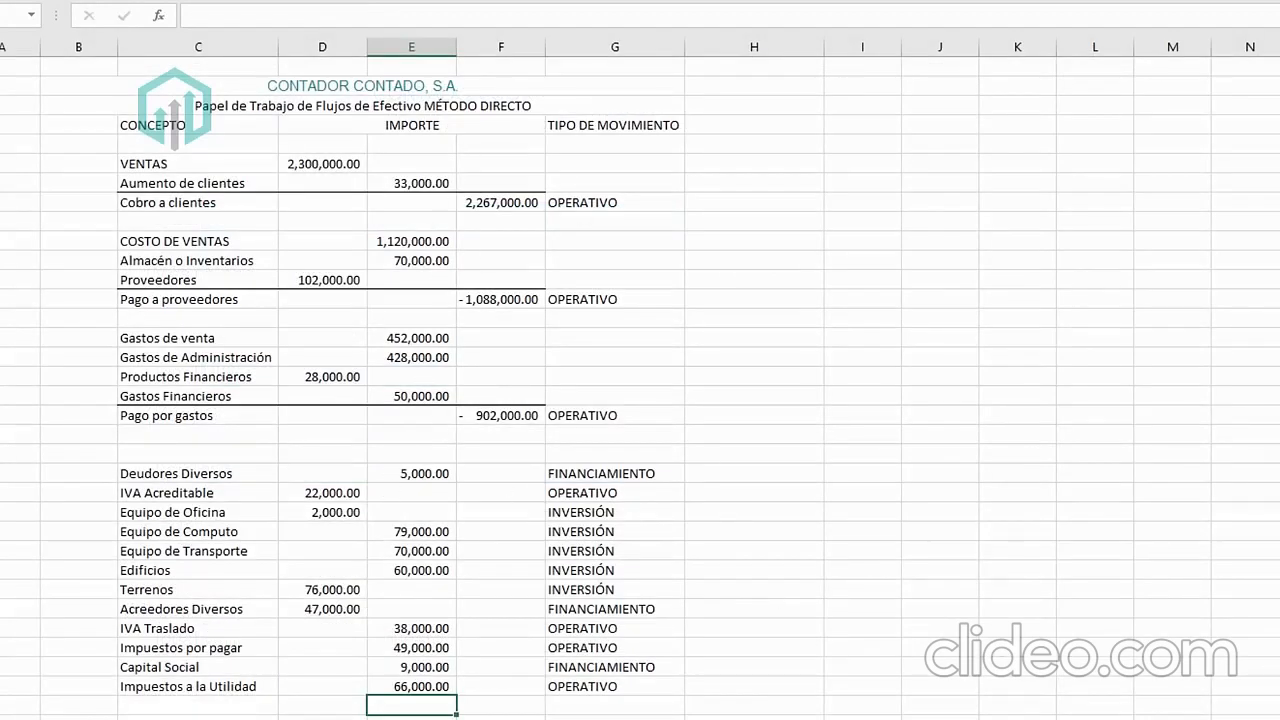
Add a bottom border beneath the Impuestos a la Utilidad row, from column C through column G.
drag(203, 689, 650, 688)
click(862, 395)
drag(210, 689, 680, 688)
click(849, 315)
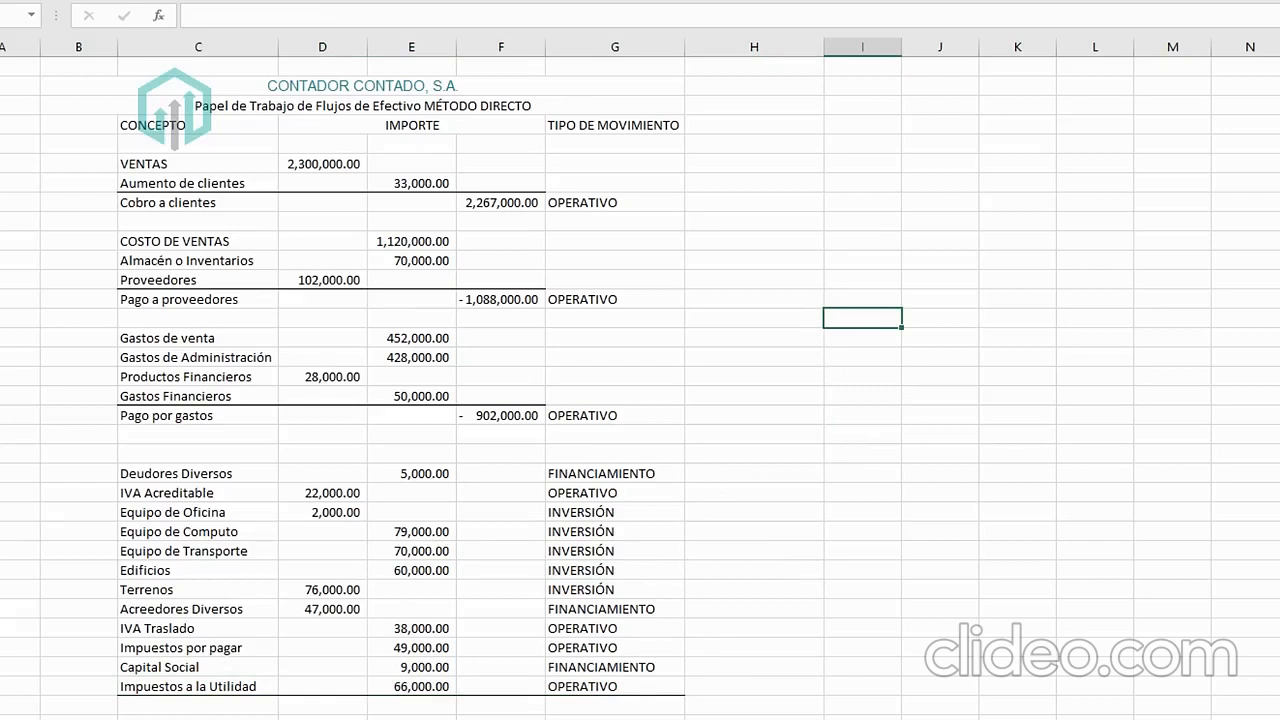
Compare the direct-method cash flow statement's sections with the Tipo de Movimiento classifications in the working paper.
click(562, 718)
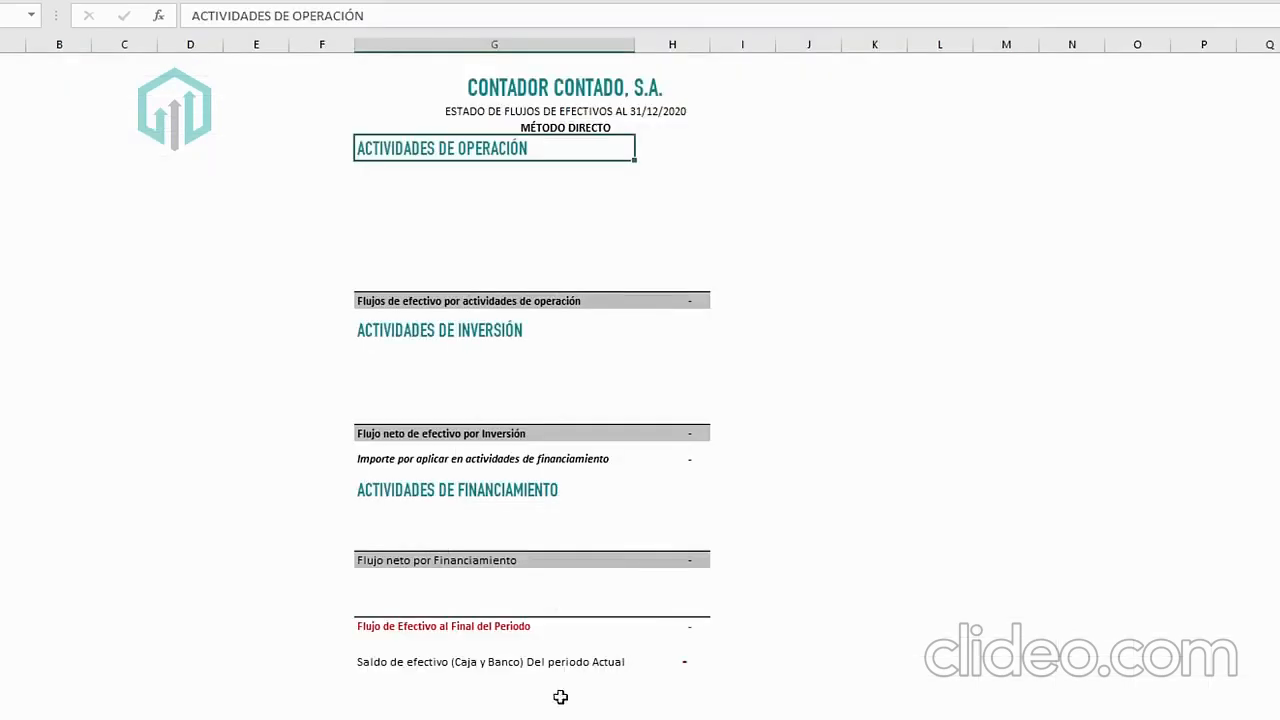
click(440, 718)
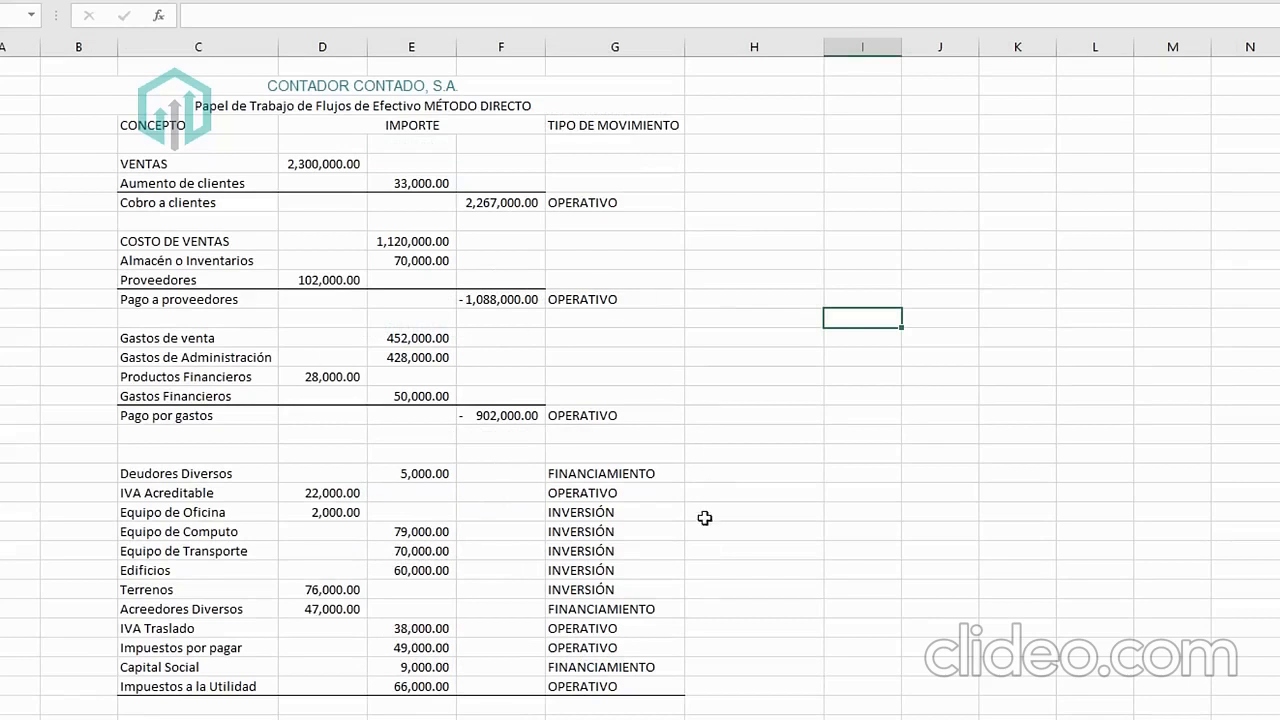
click(612, 128)
click(590, 202)
click(586, 471)
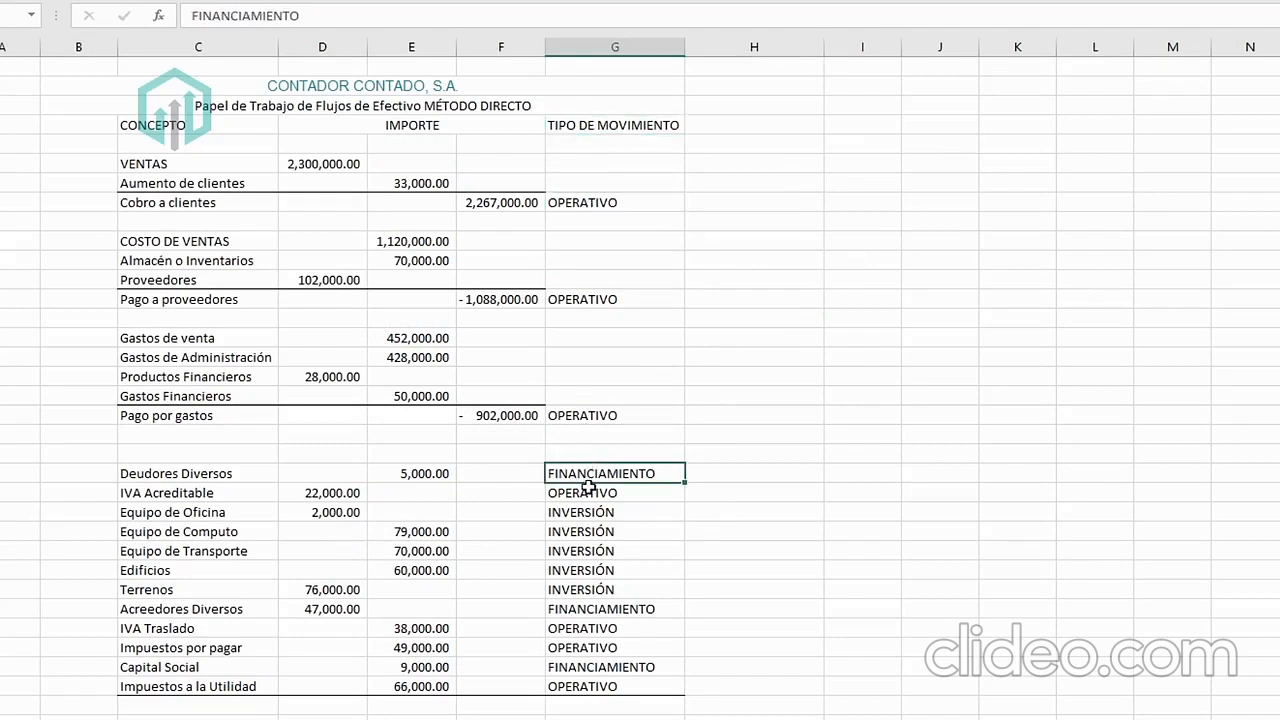
click(590, 550)
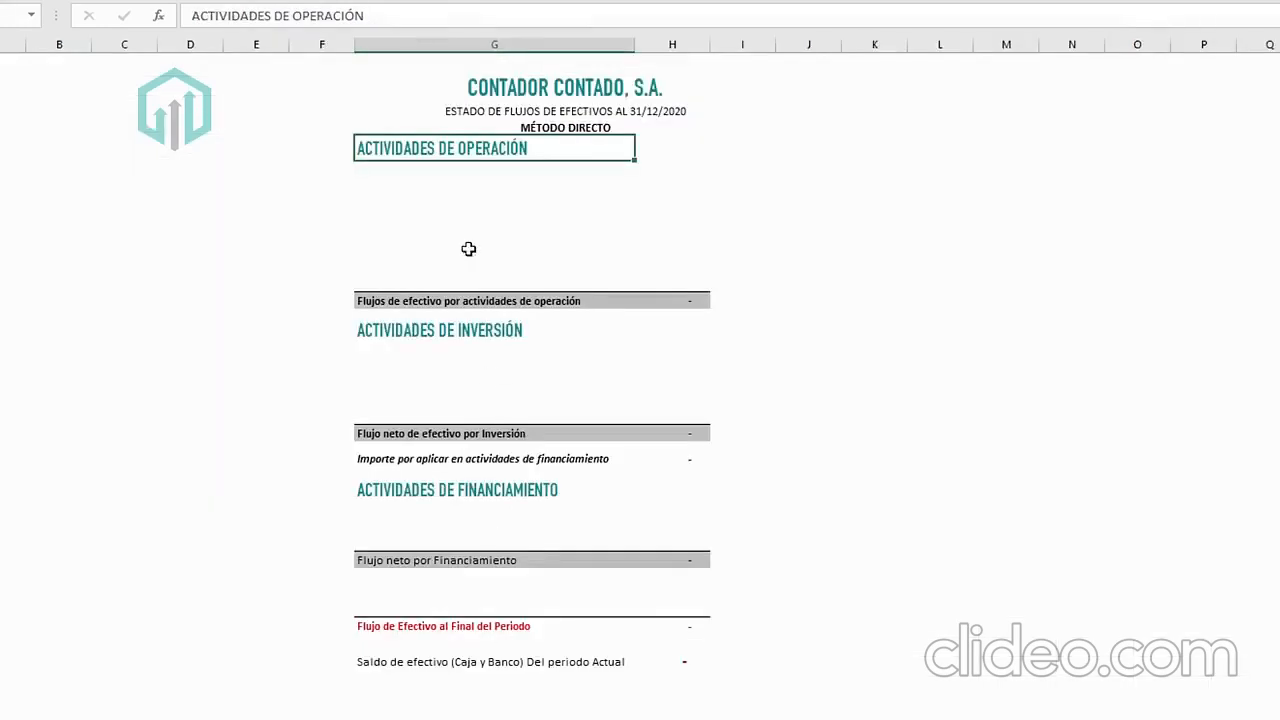
Enter the label "Cobro a clientes" as the first line under Actividades de Operación in the cash flow statement.
click(371, 170)
click(377, 186)
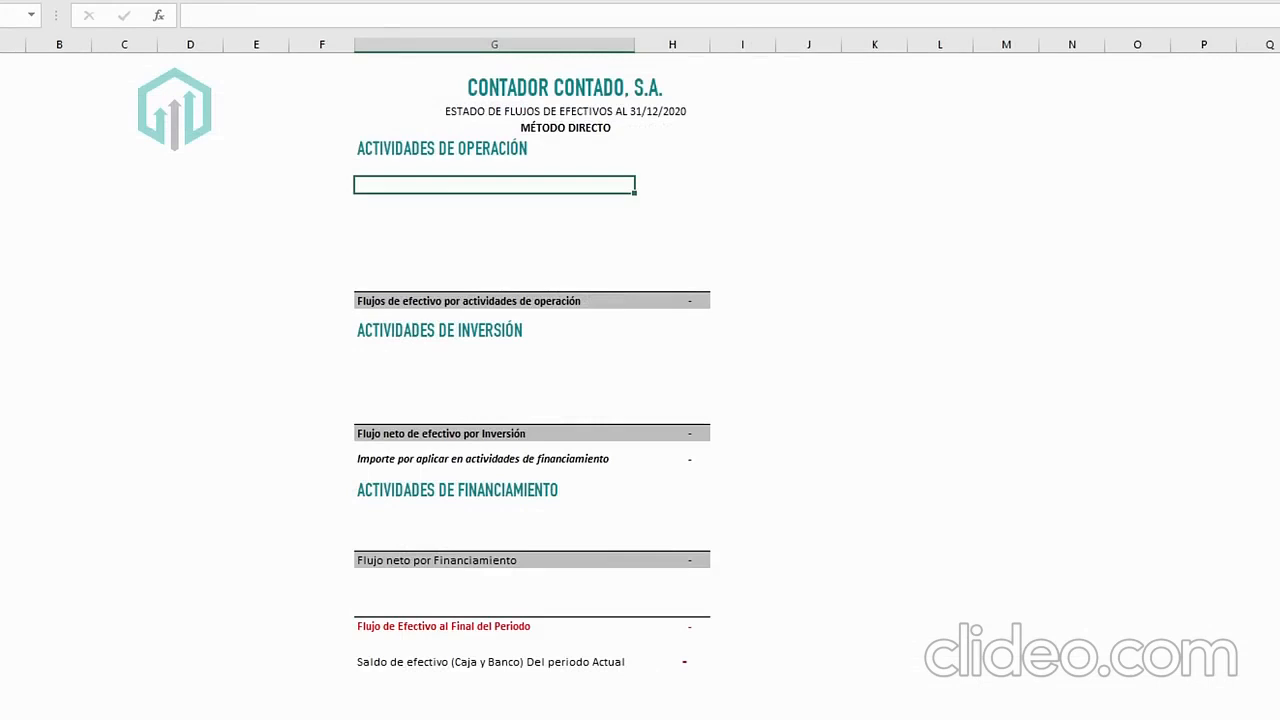
text(cOBR)
key(BackSpace)
key(BackSpace)
key(BackSpace)
key(BackSpace)
key(Caps_Lock)
text(Cobro a clientes)
Link the Cobro a clientes amount in column H to the Cobro a clientes total in the working paper (Hoja8!F8).
key(Tab)
text(=)
key(ctrl+Page_Up)
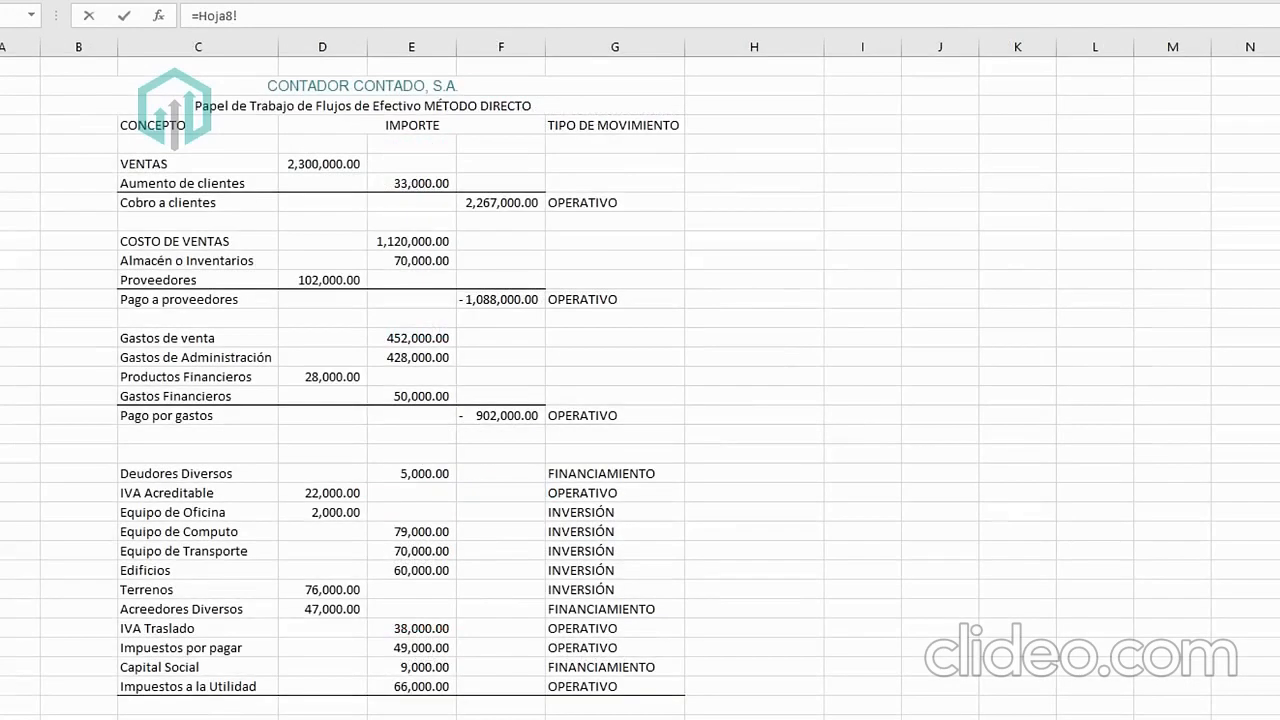
click(515, 201)
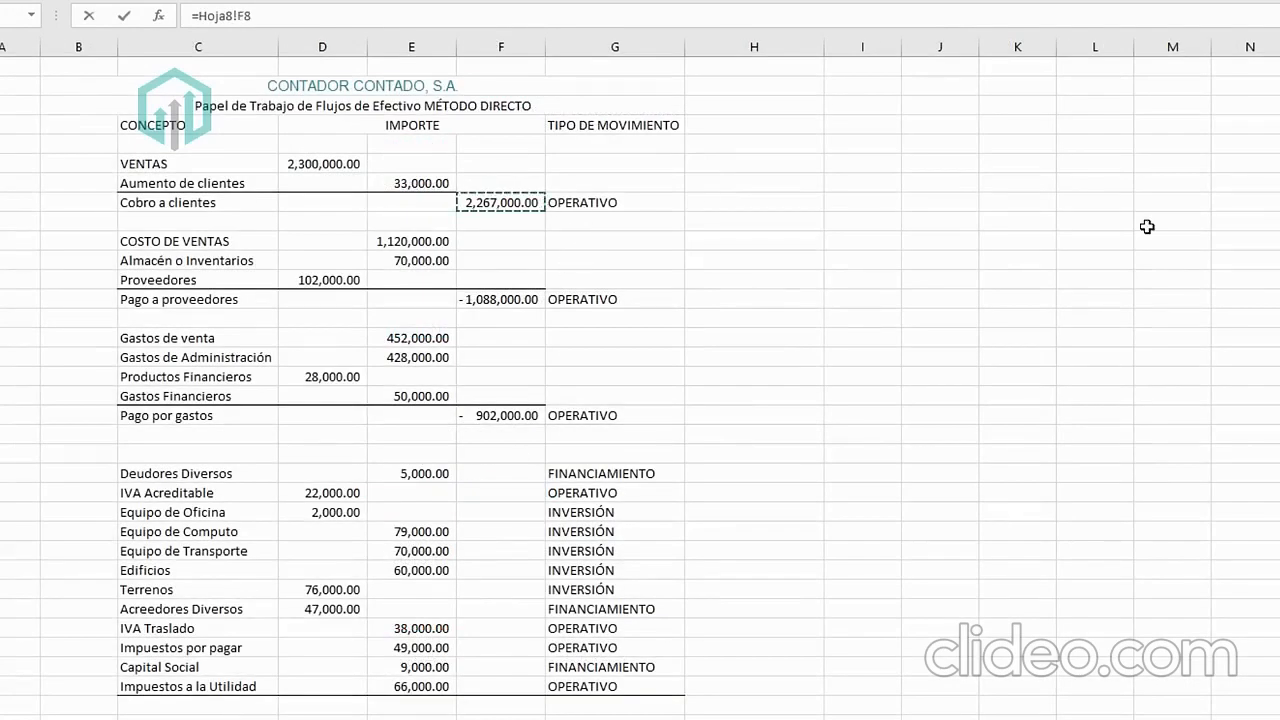
key(Return)
text(=)
key(Escape)
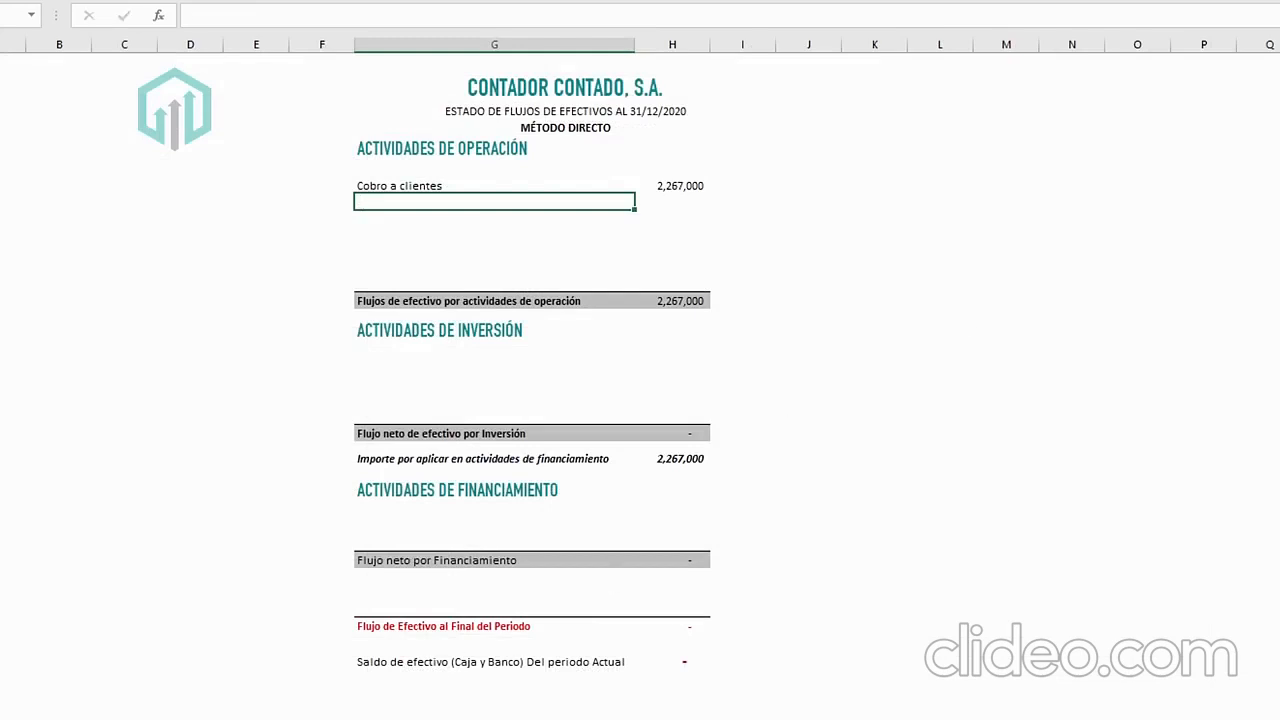
Add the line "Pago a proveedores" below Cobro a clientes and link its amount to the working paper's Pago a proveedores total (Hoja8!F13).
key(ctrl+Page_Up)
key(ctrl+Page_Up)
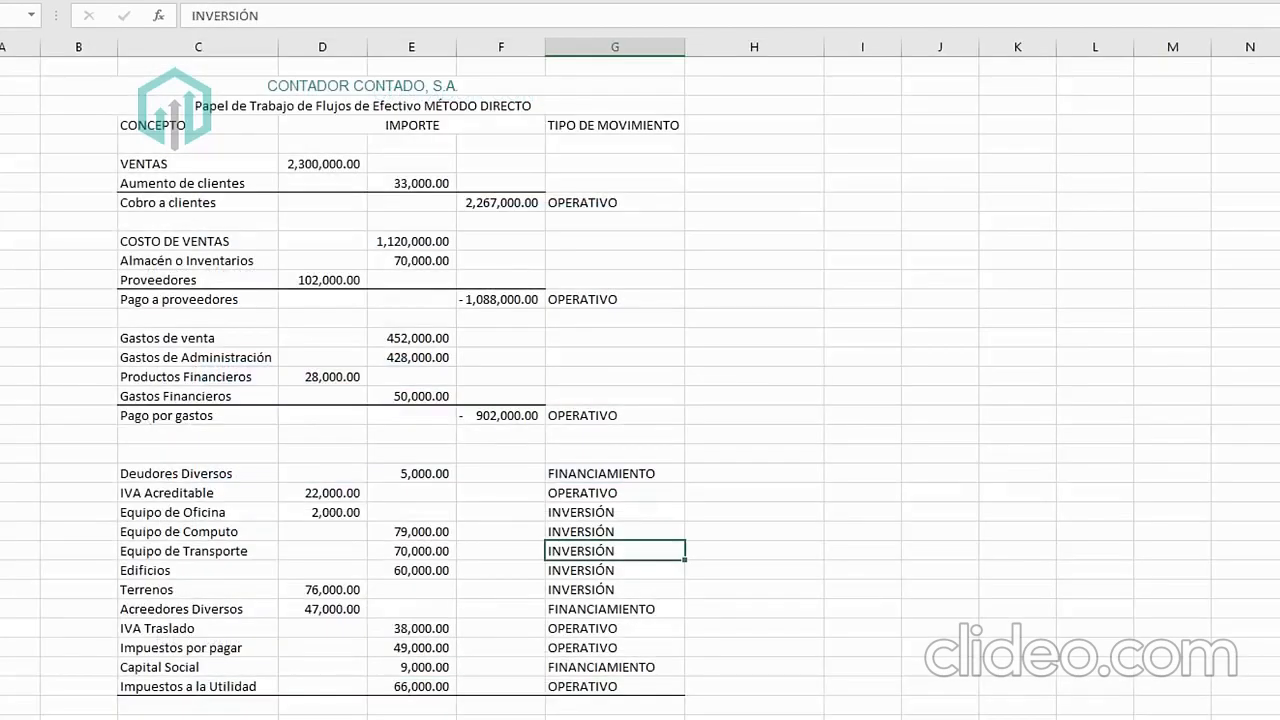
key(ctrl+Page_Down)
key(ctrl+Page_Down)
text(Pago a proveedore)
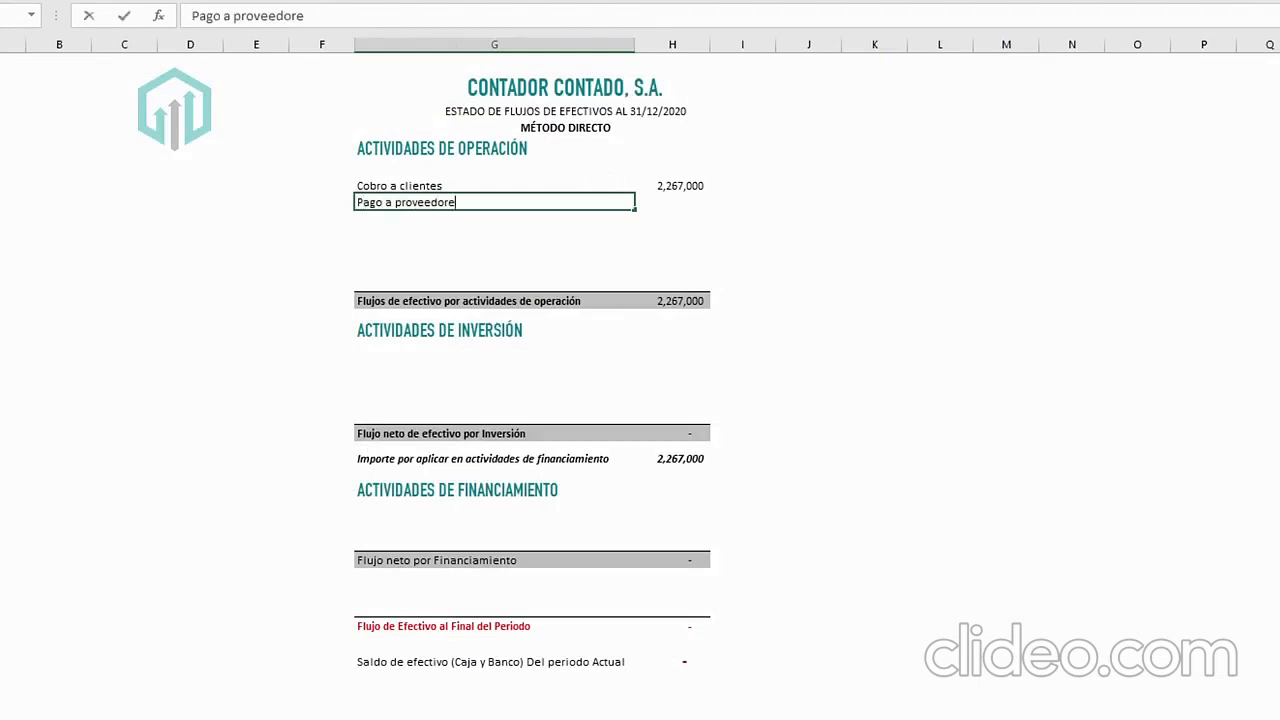
text(s)
key(Tab)
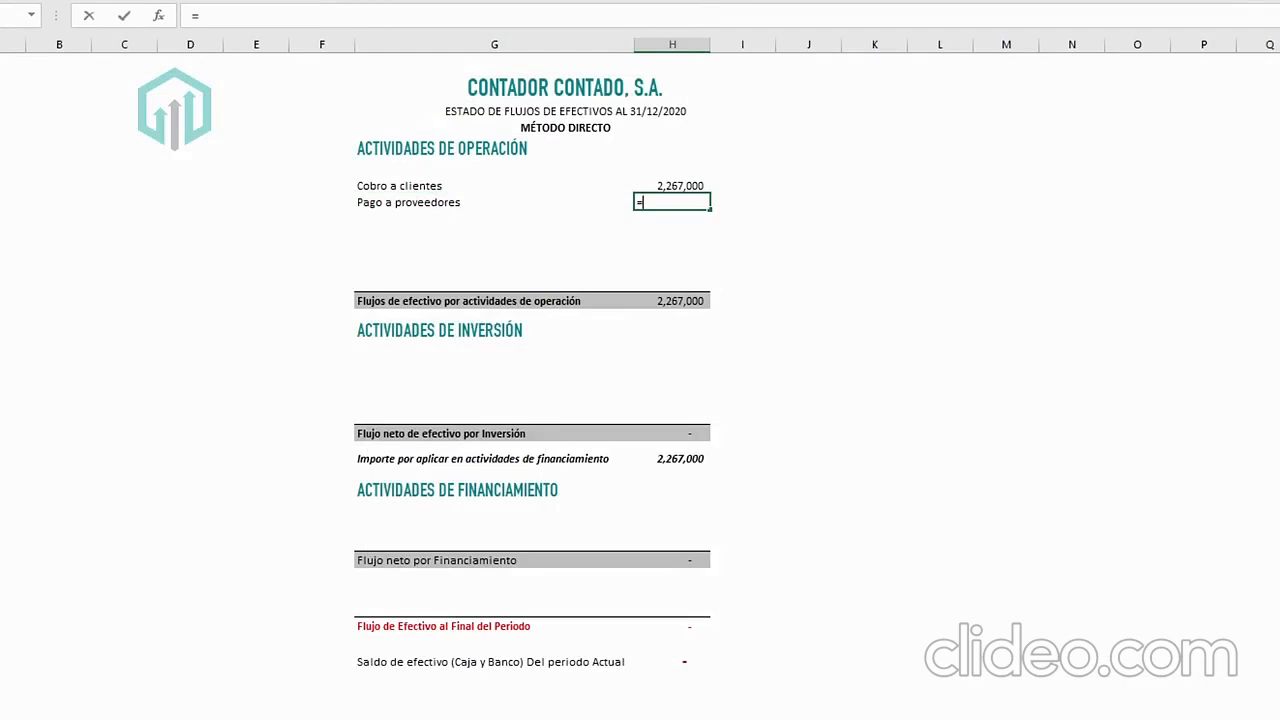
text(=)
key(ctrl+Page_Up)
key(ctrl+Page_Up)
click(506, 299)
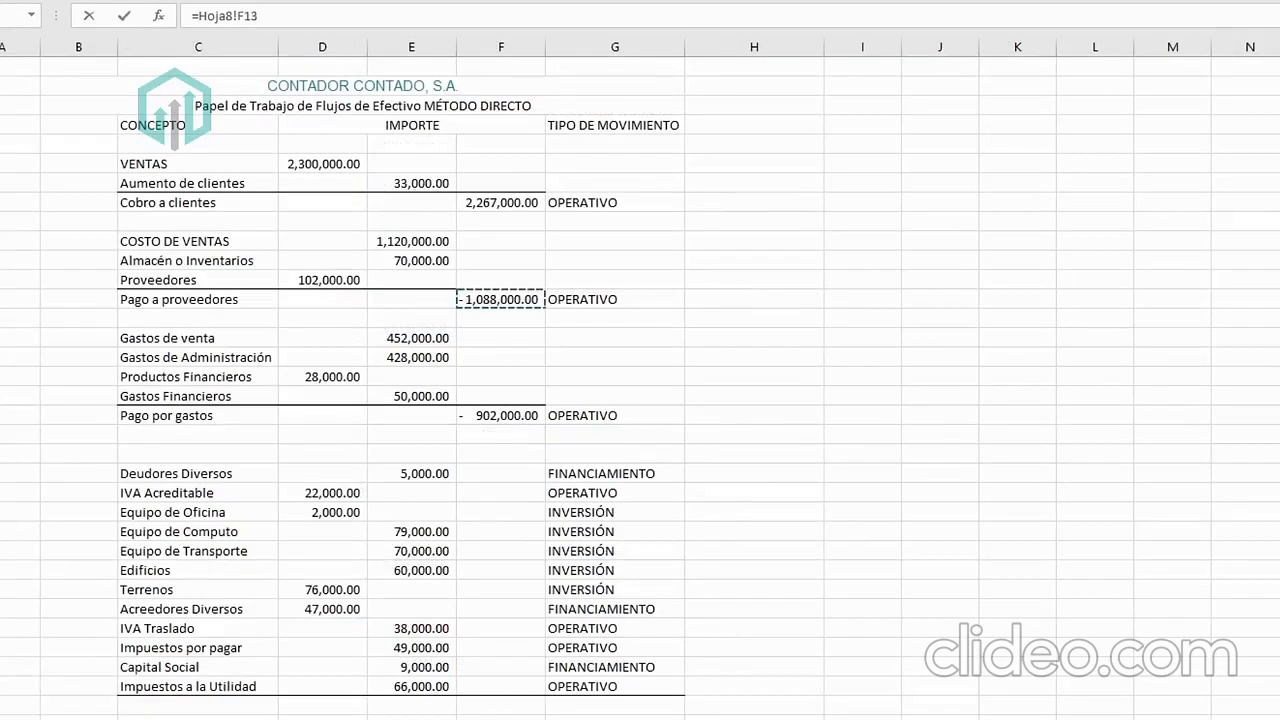
key(Return)
Add the line "Pago por gastos" below Pago a proveedores and link its amount to the working paper's Pago por gastos total.
key(ctrl+Page_Up)
key(ctrl+Page_Up)
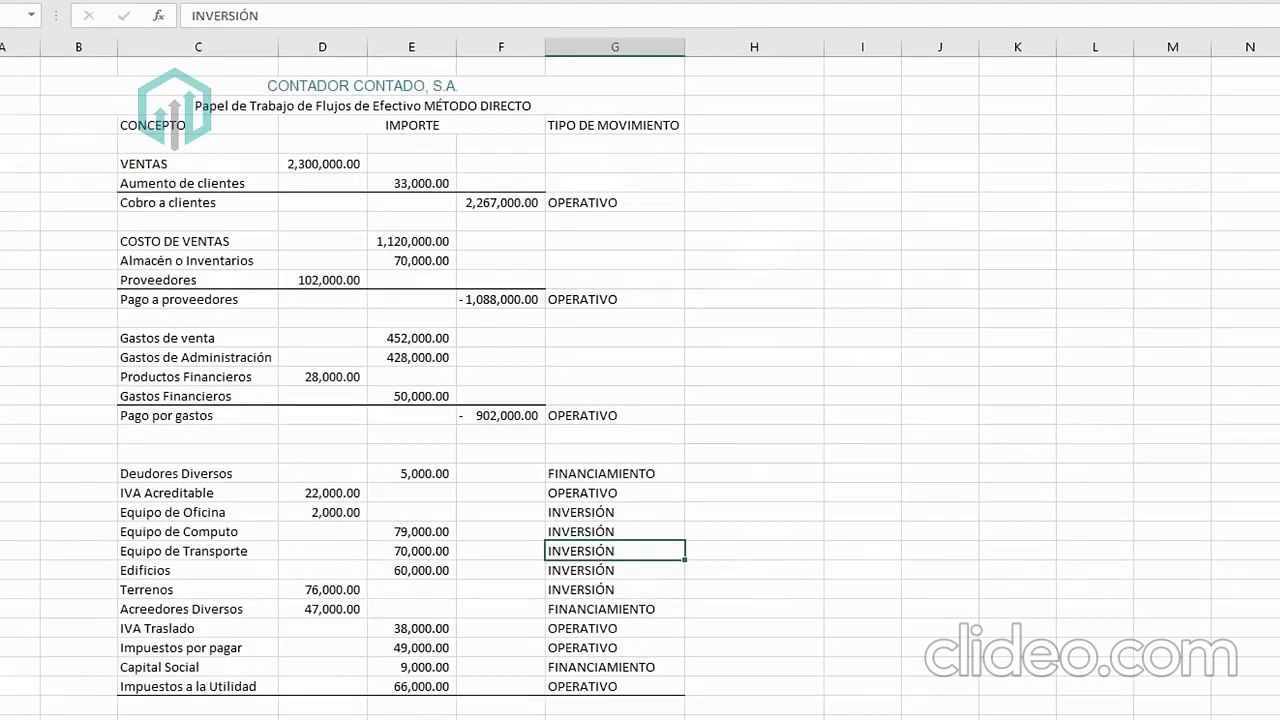
key(ctrl+Page_Down)
key(ctrl+Page_Down)
text(Pago por gastos)
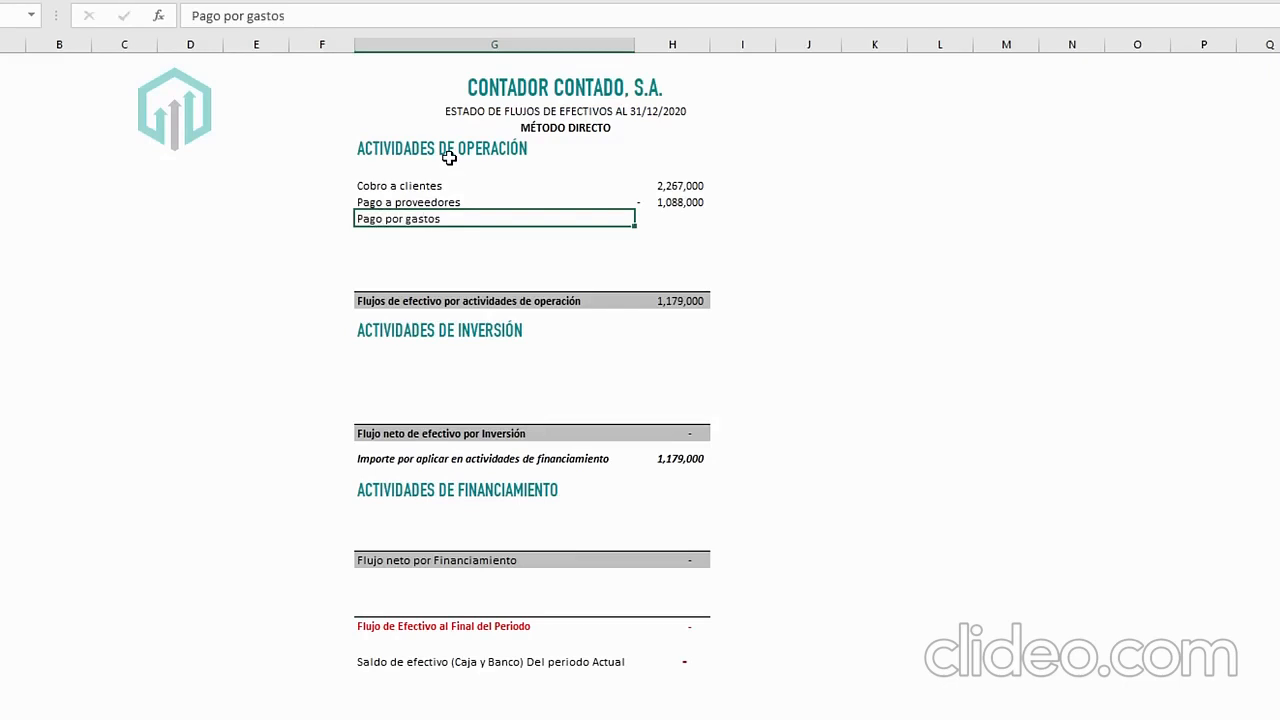
key(Tab)
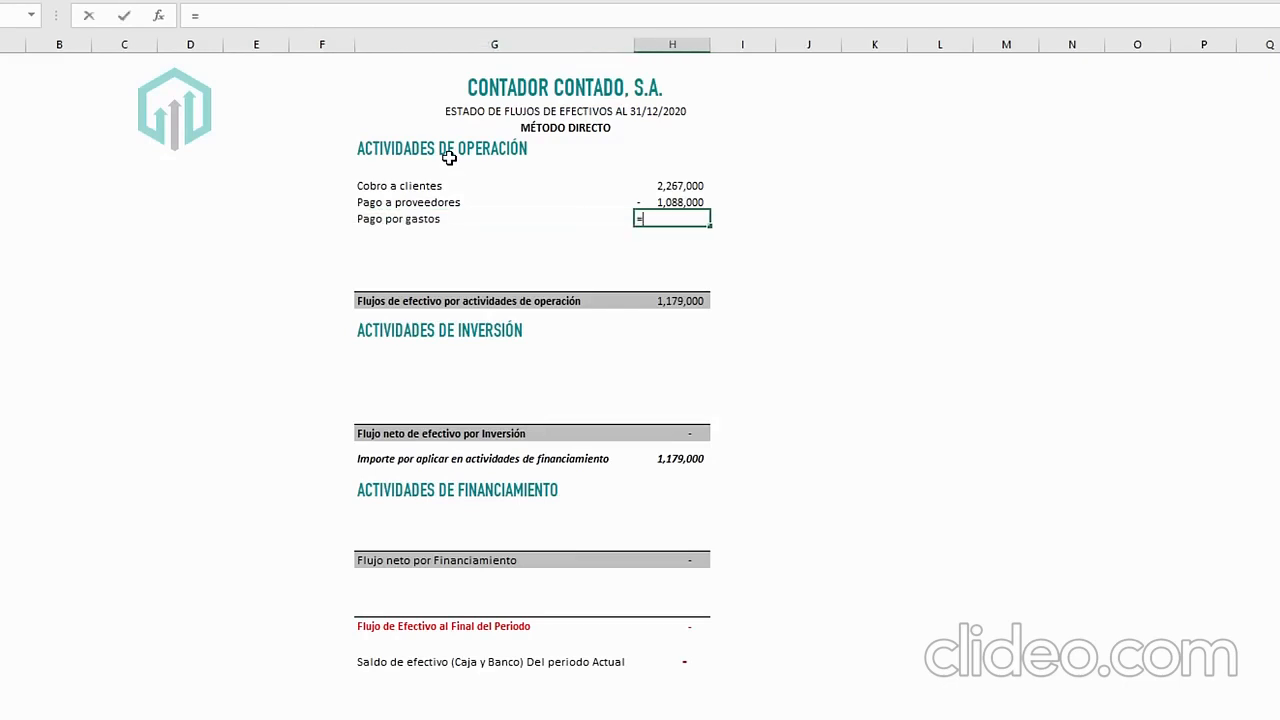
key(ctrl+Page_Up)
click(492, 416)
key(Return)
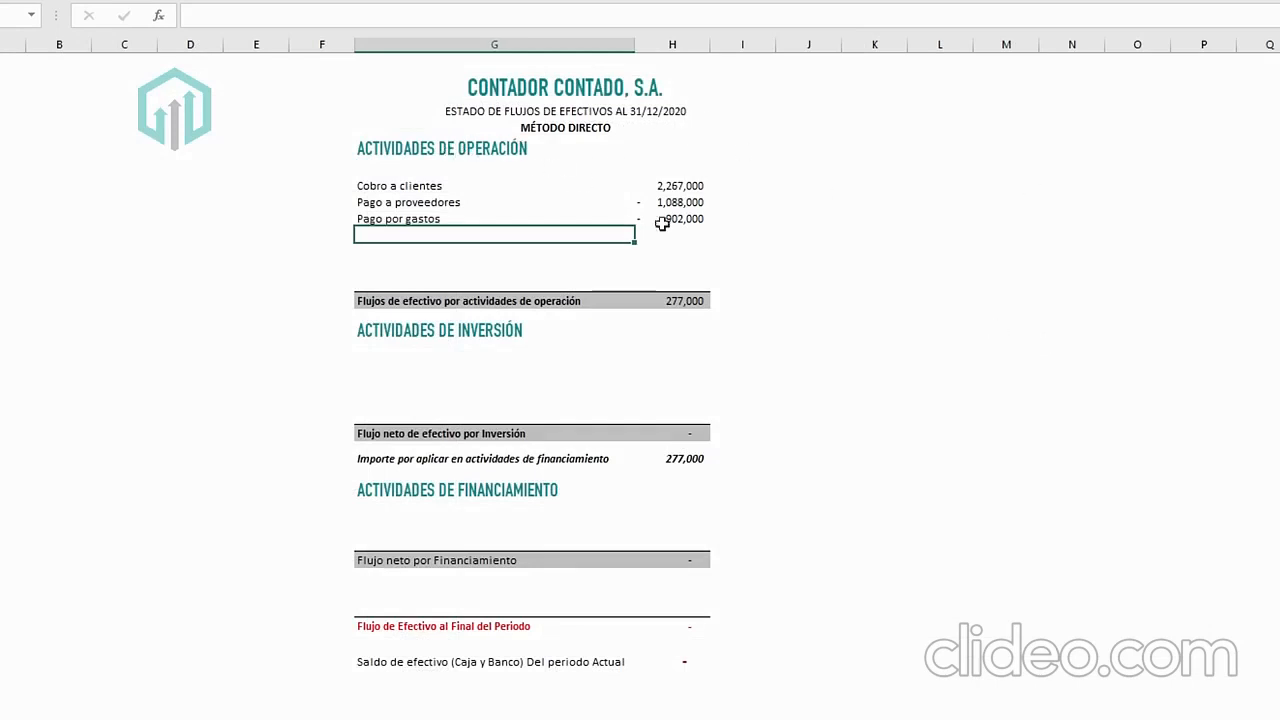
click(445, 150)
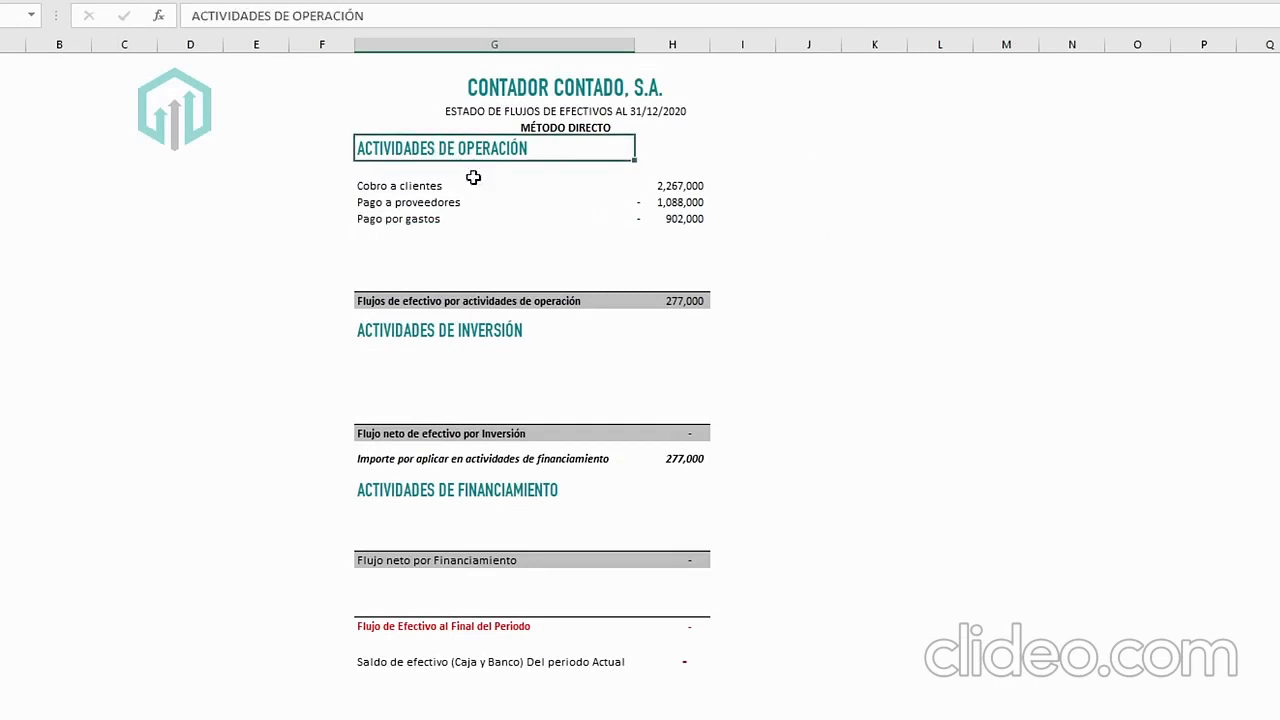
Add an "IVA Acreditable" line below Pago por gastos in the operating activities, linked to its amount in the working paper.
click(488, 214)
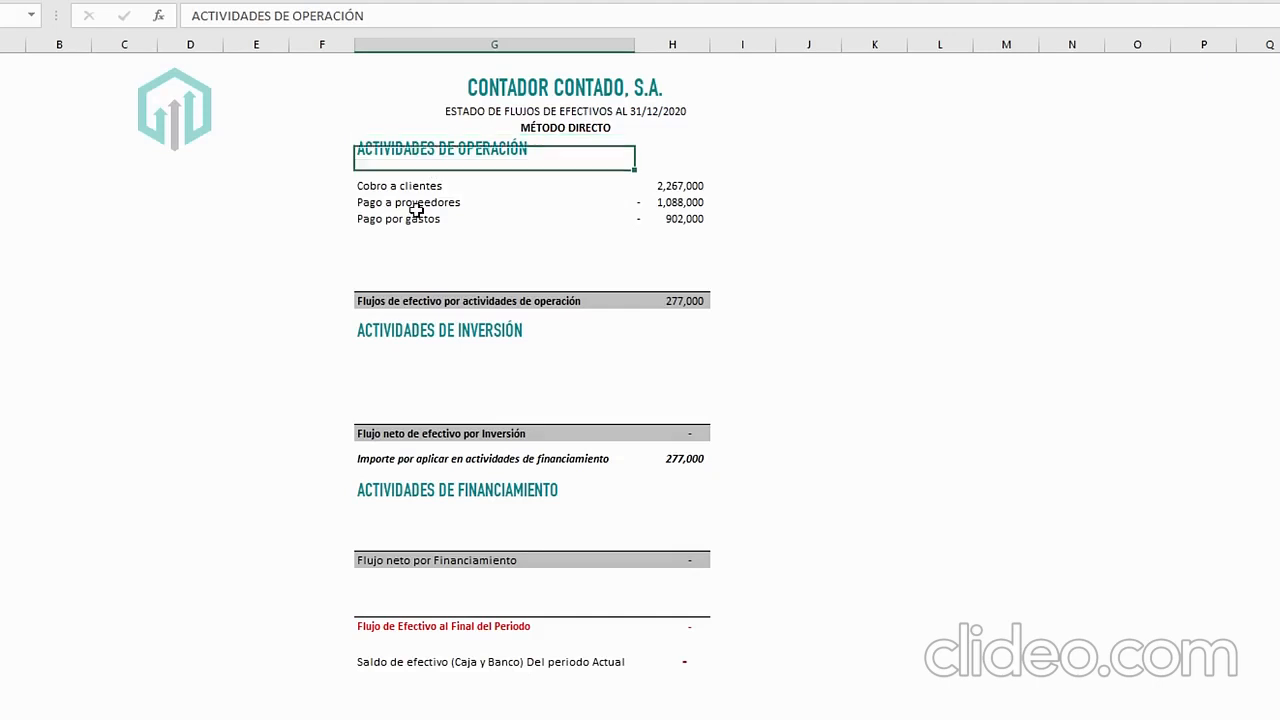
click(417, 188)
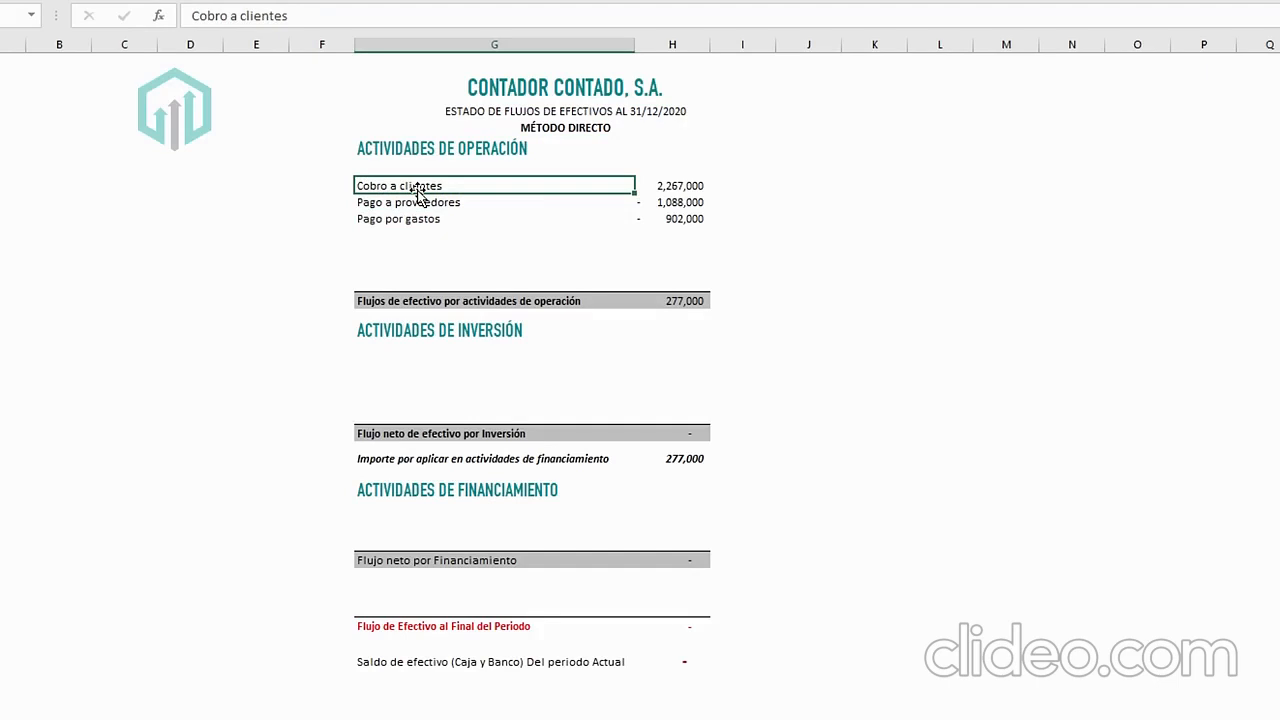
click(440, 220)
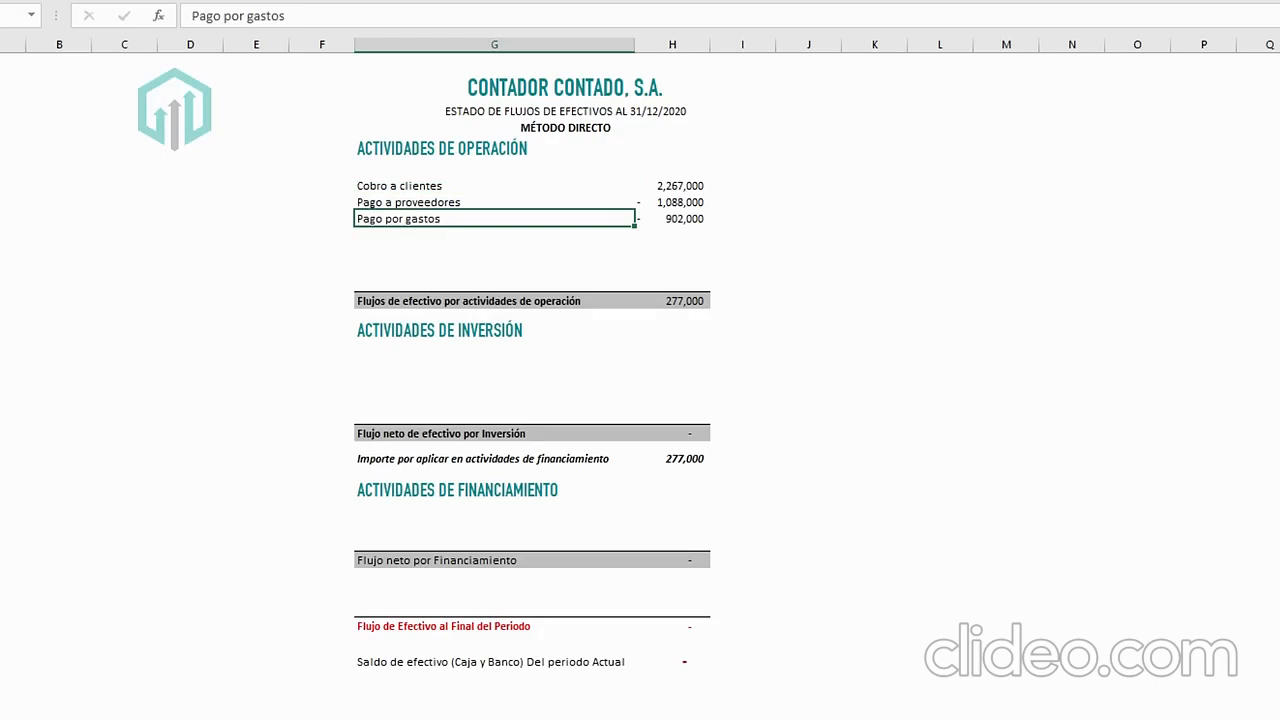
key(ctrl+Page_Up)
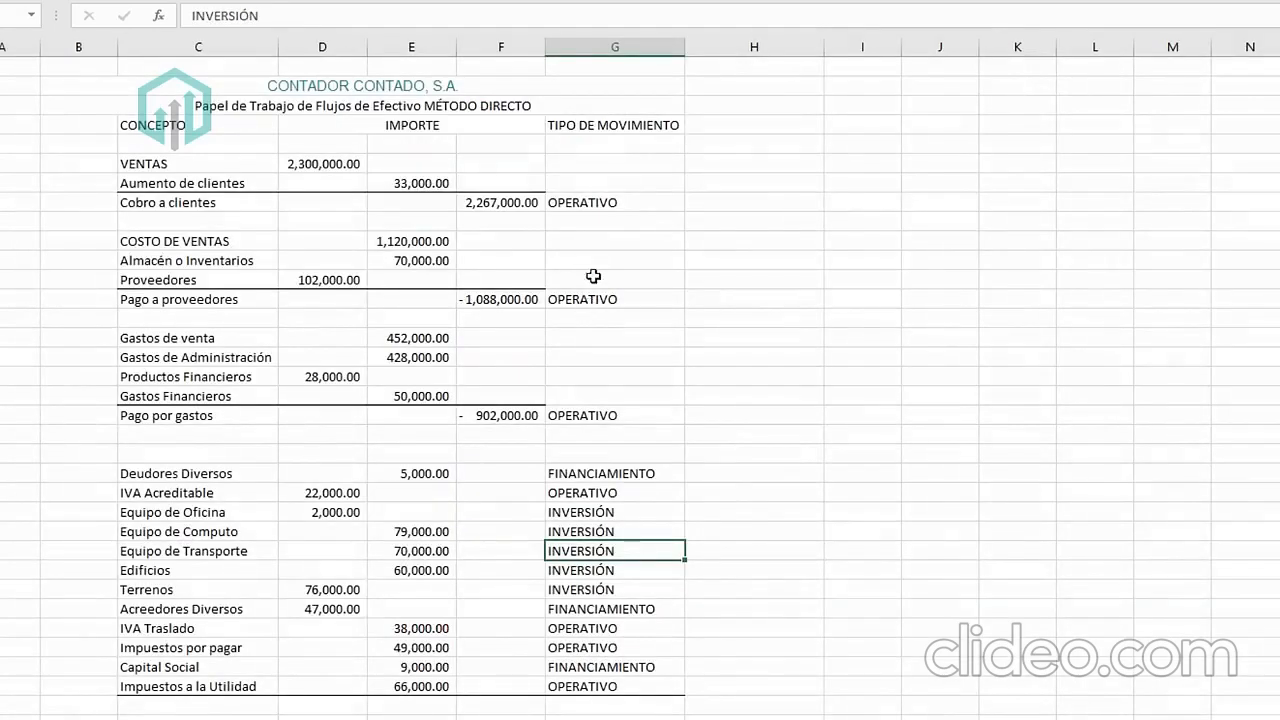
click(597, 490)
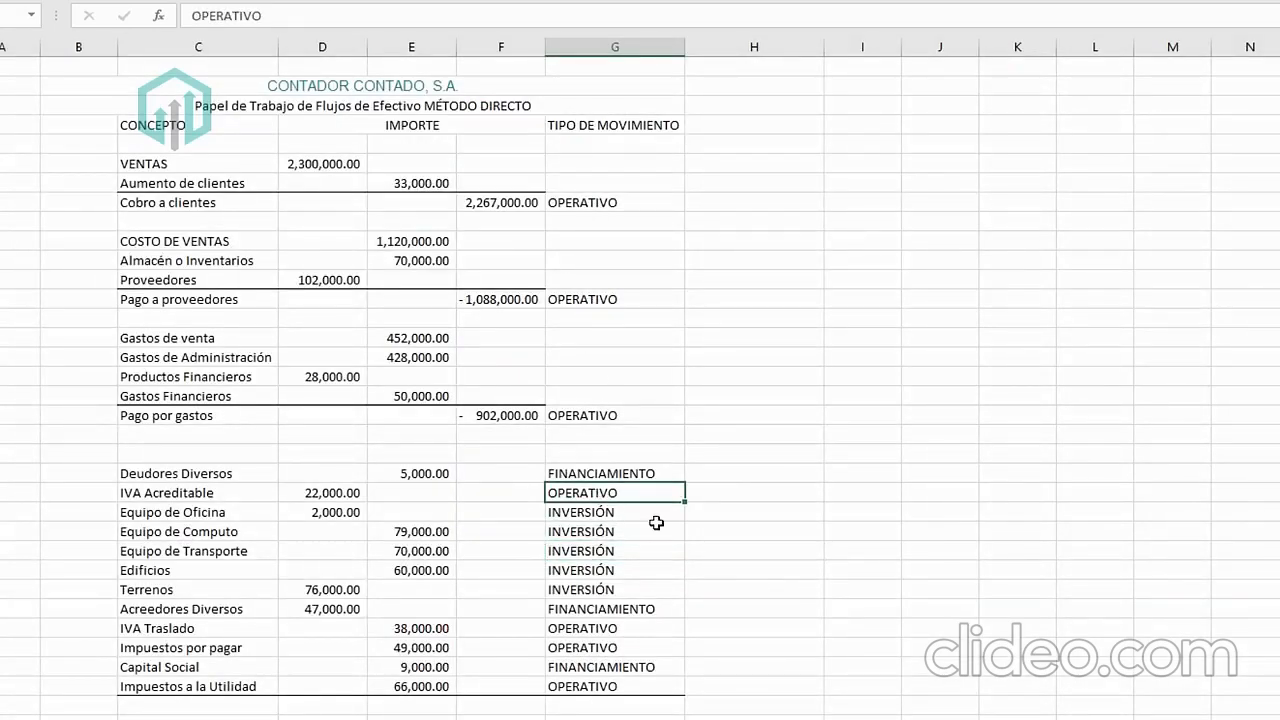
click(194, 490)
key(ctrl+Page_Down)
click(436, 239)
text(IVA Acredita)
key(Tab)
text(=)
key(ctrl+Page_Up)
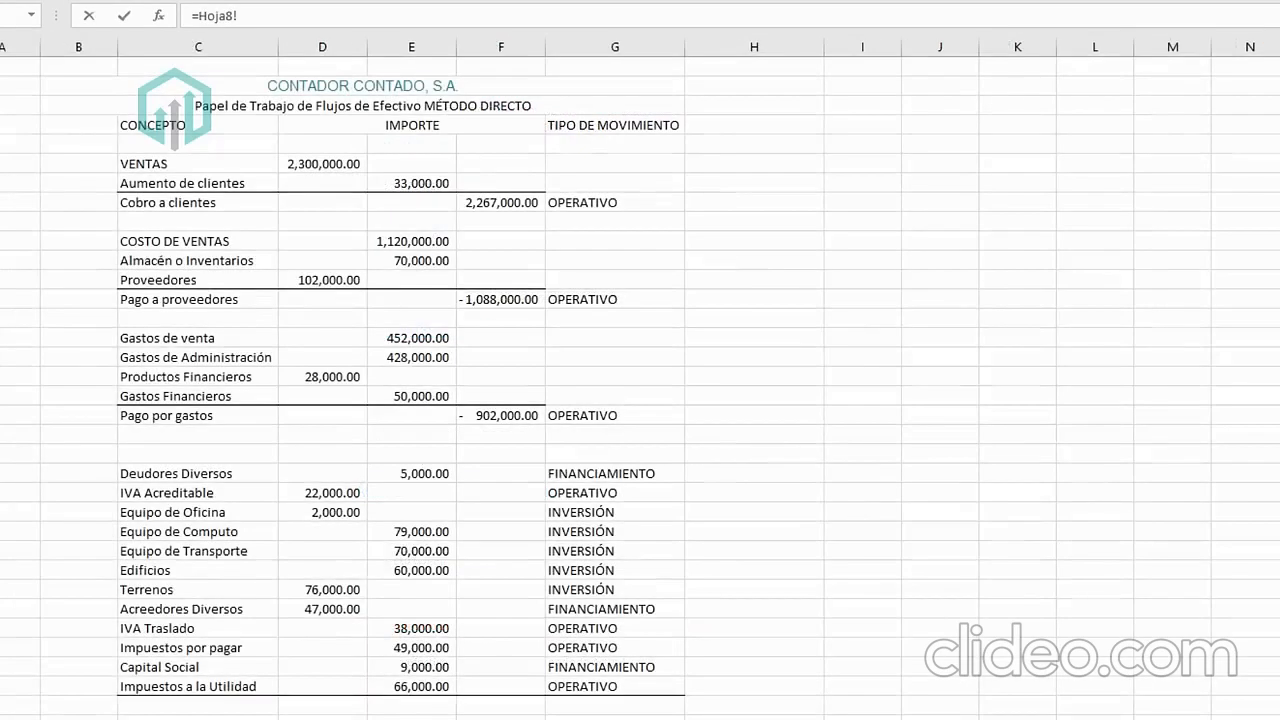
Add an "IVA Traslado" line below IVA Acreditable, linked to its working-paper amount with =Hoja8!E30.
click(582, 625)
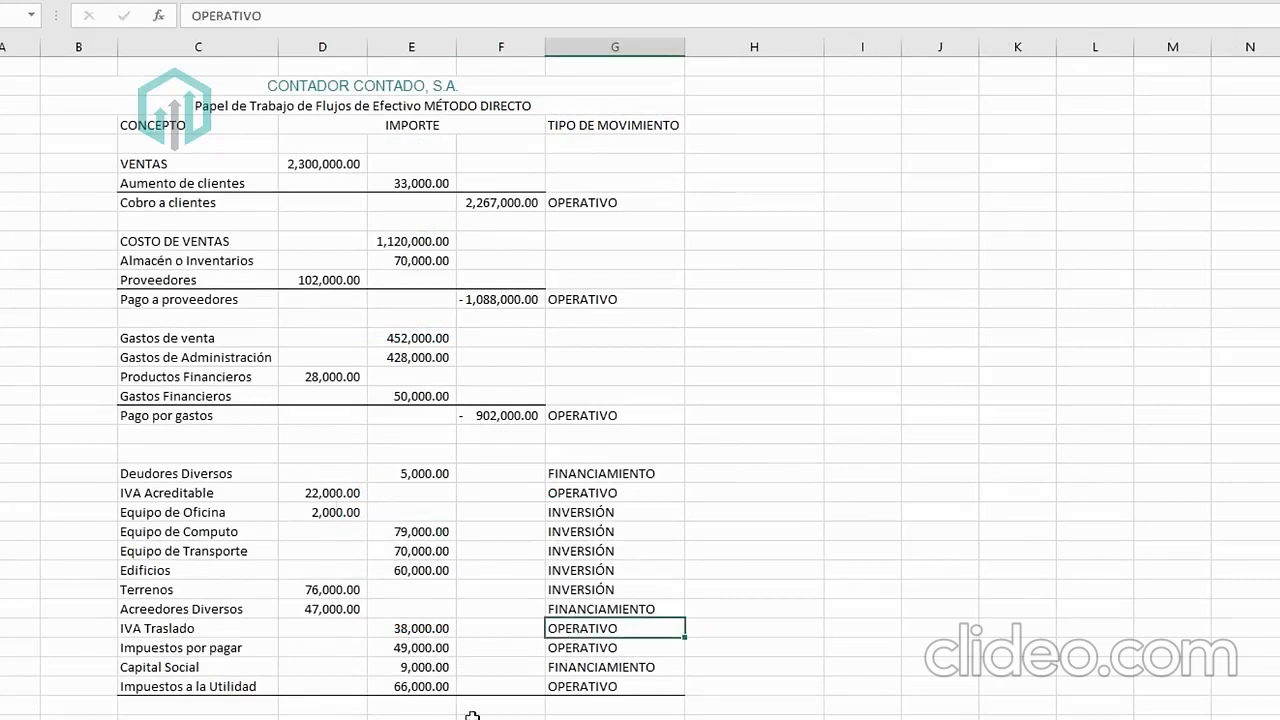
key(ctrl+Page_Down)
text(IVA Traslado)
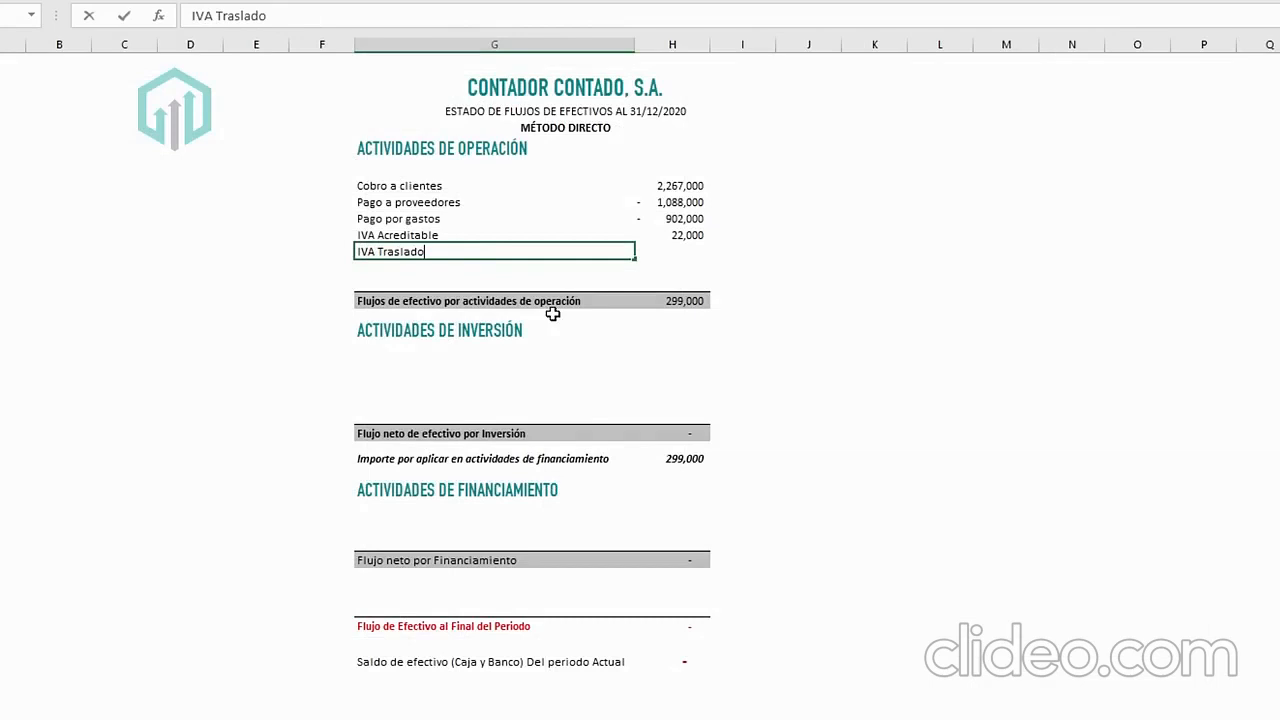
key(Tab)
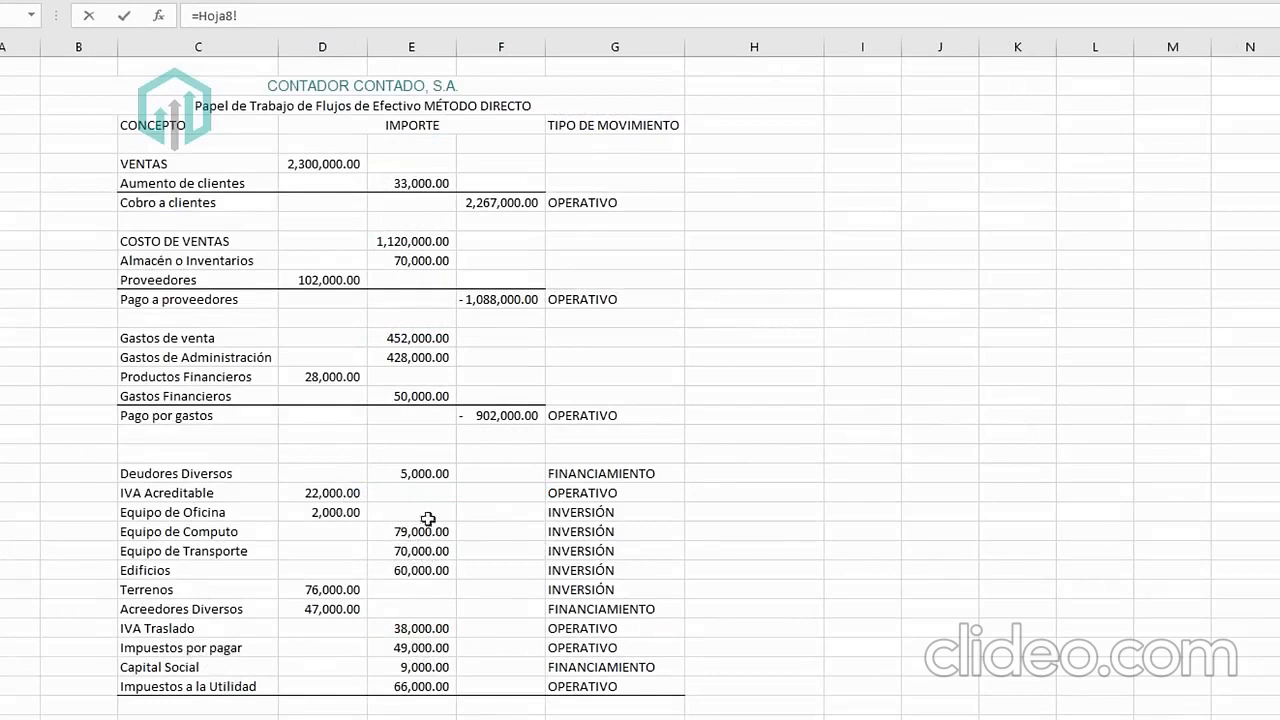
click(418, 628)
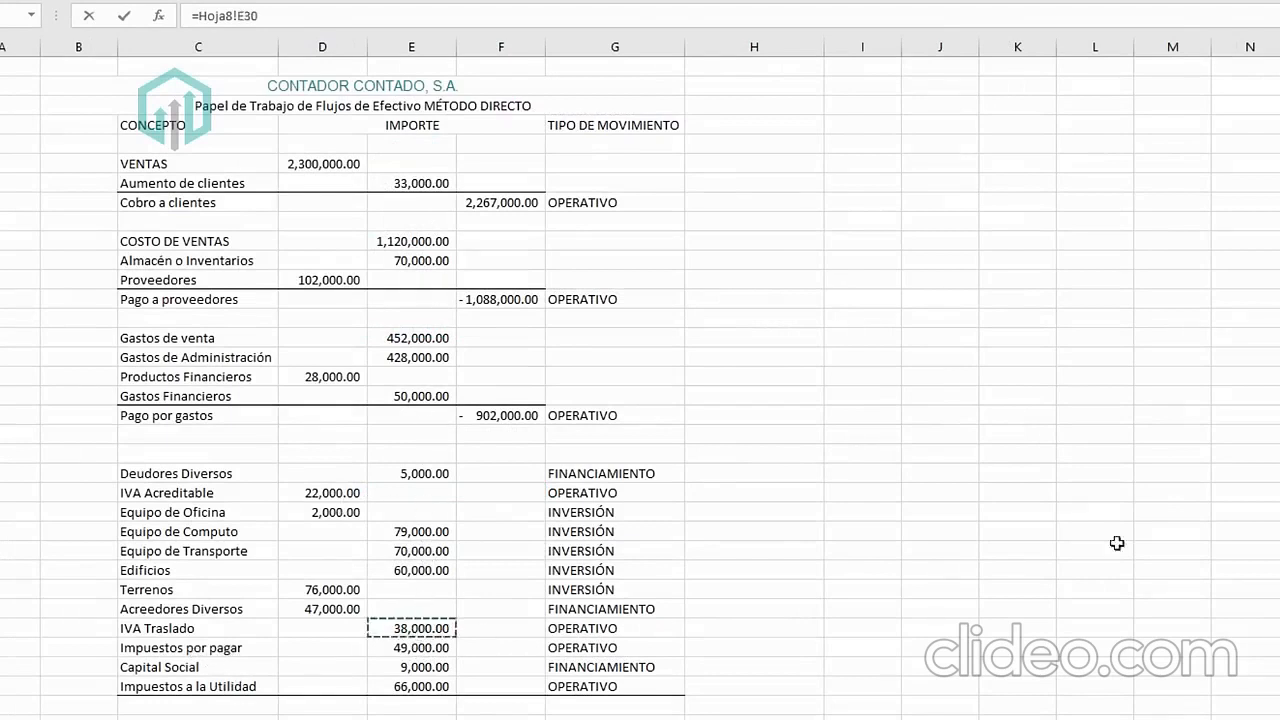
key(Return)
Make the IVA Traslado amount negative by changing its formula to =-Hoja8!E30.
key(Right)
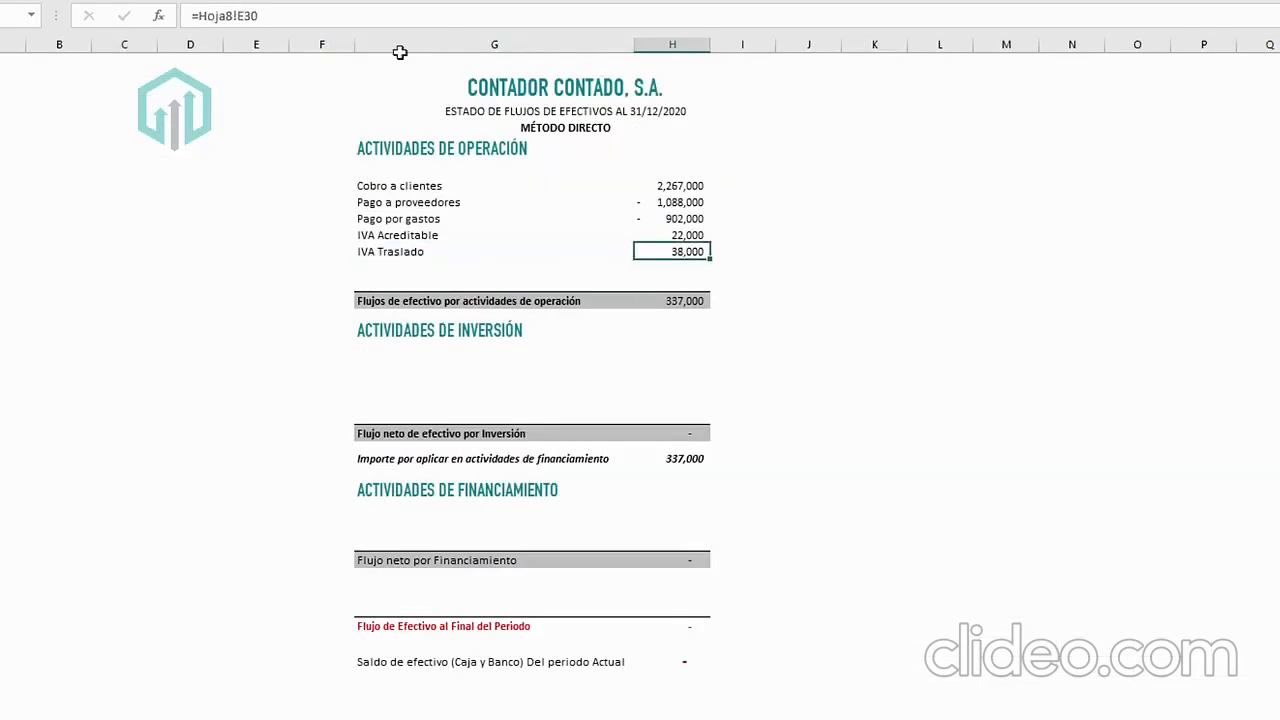
click(198, 16)
text(-)
key(Return)
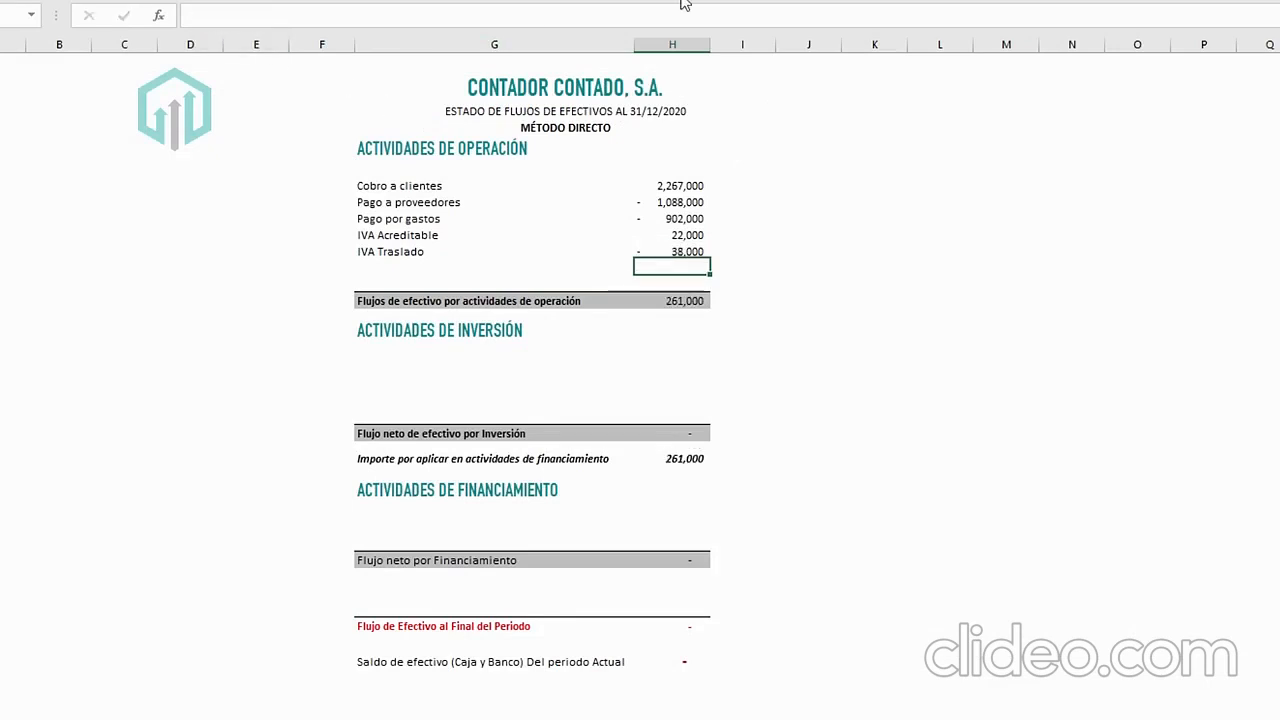
click(684, 251)
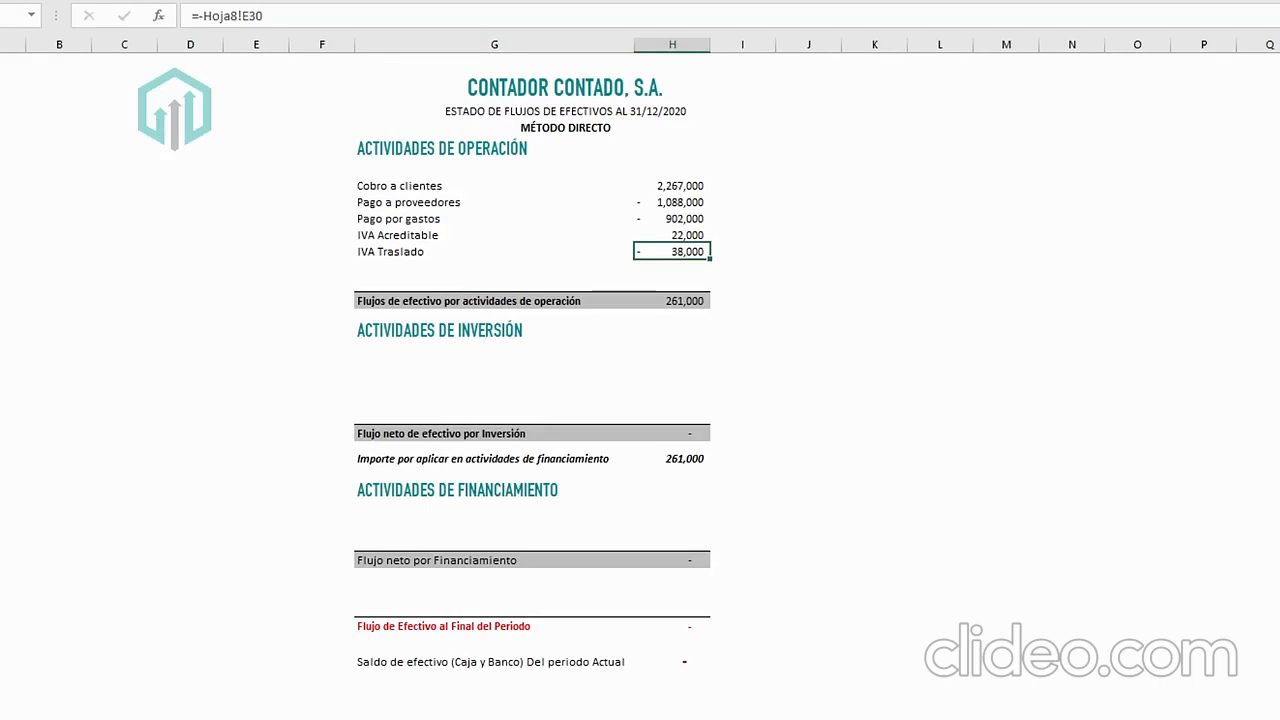
Examine the two amount columns of the working paper, from Ventas down to Capital Social.
key(ctrl+Page_Up)
drag(411, 532, 413, 652)
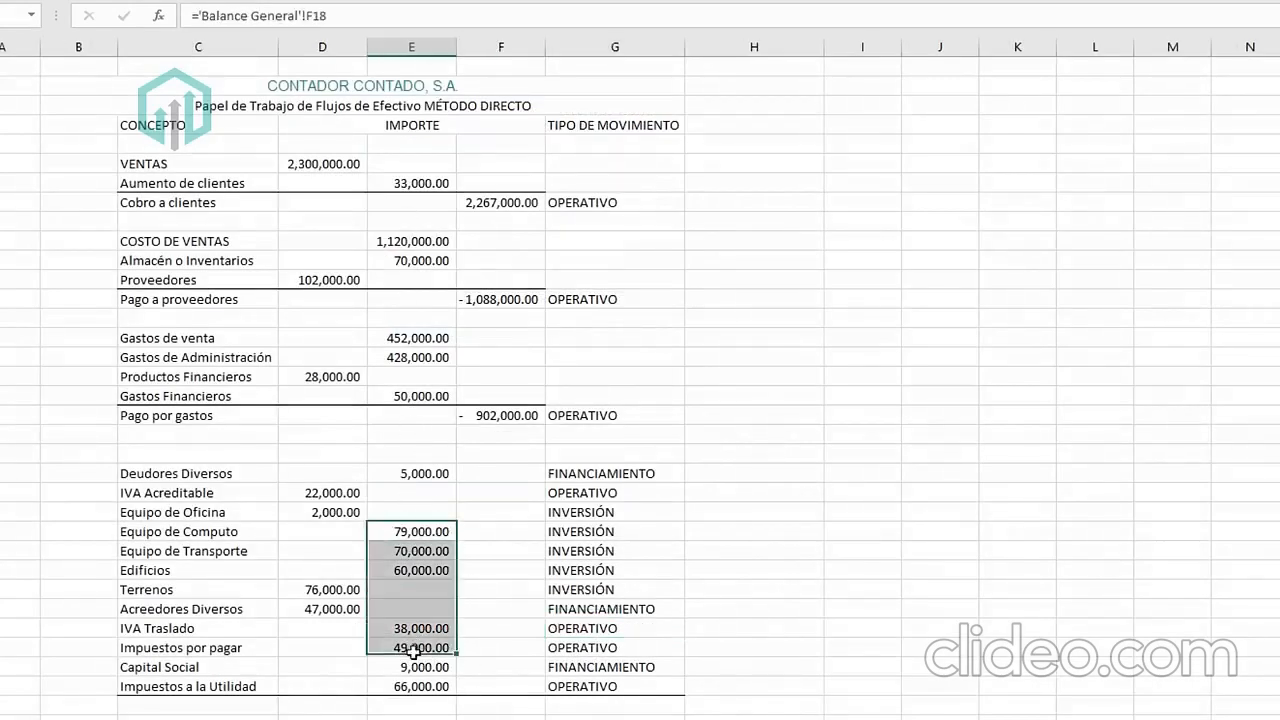
drag(428, 163, 418, 676)
click(842, 488)
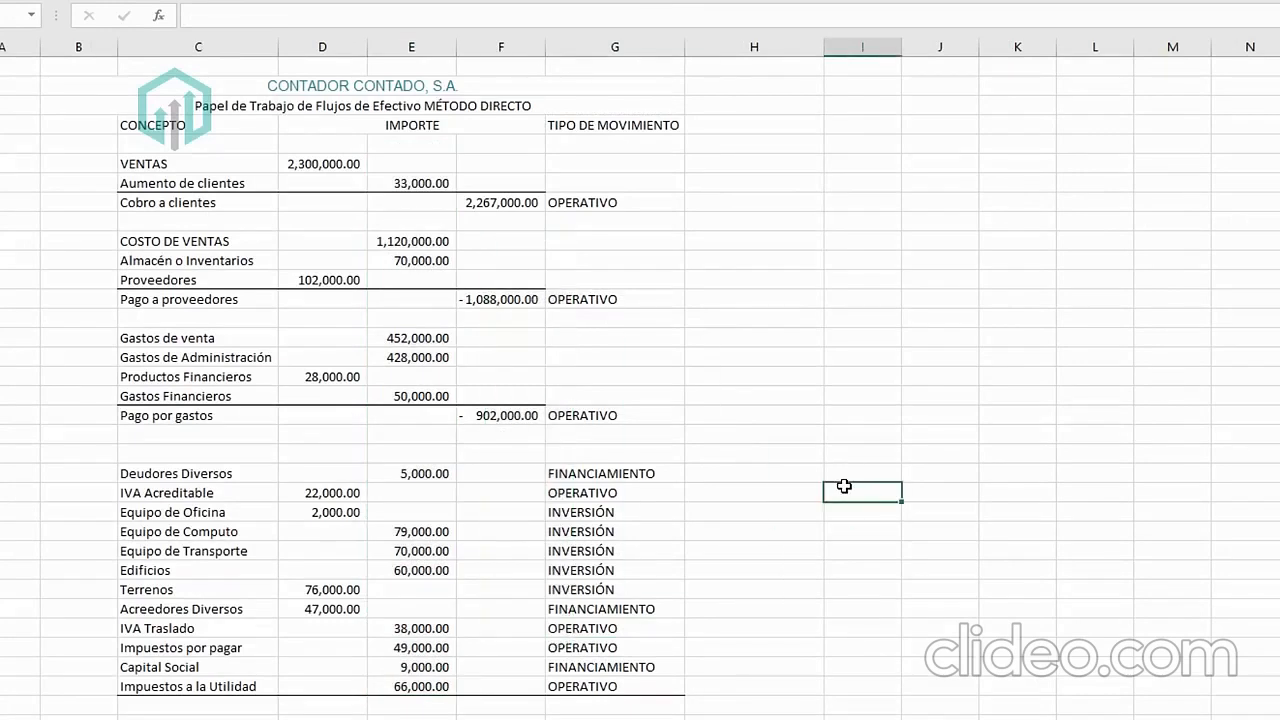
drag(322, 163, 323, 671)
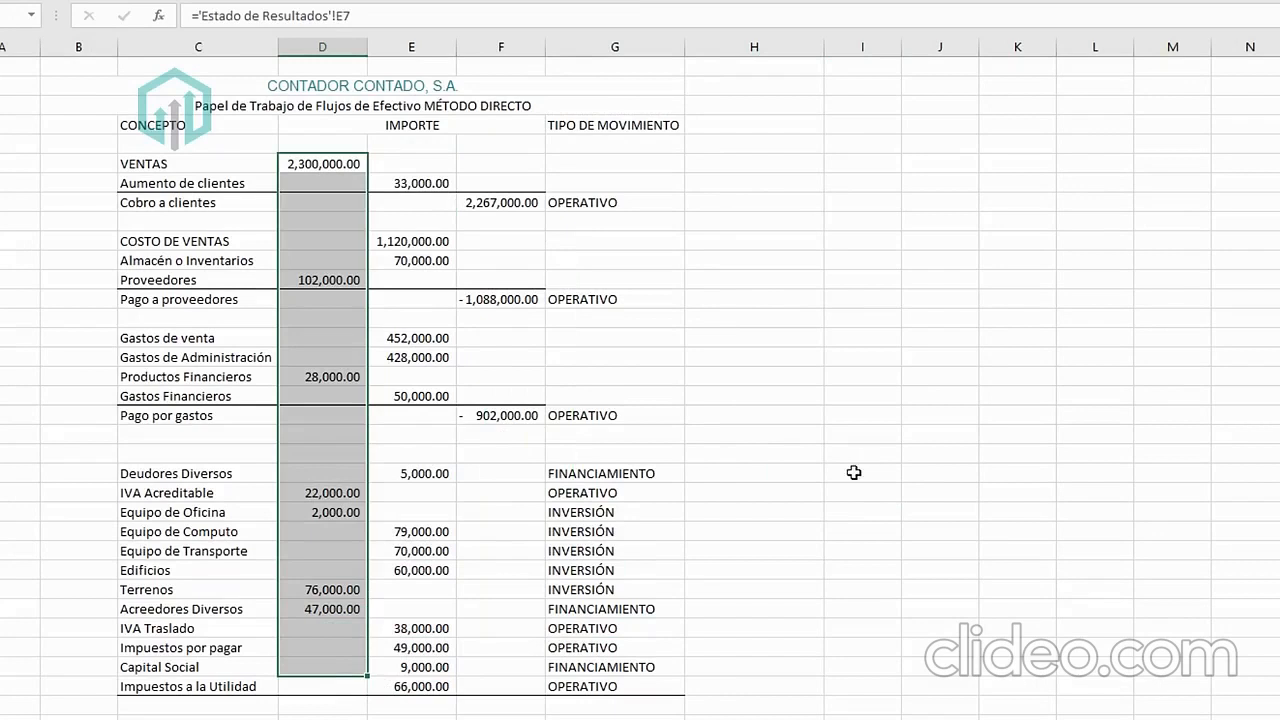
click(650, 718)
click(412, 252)
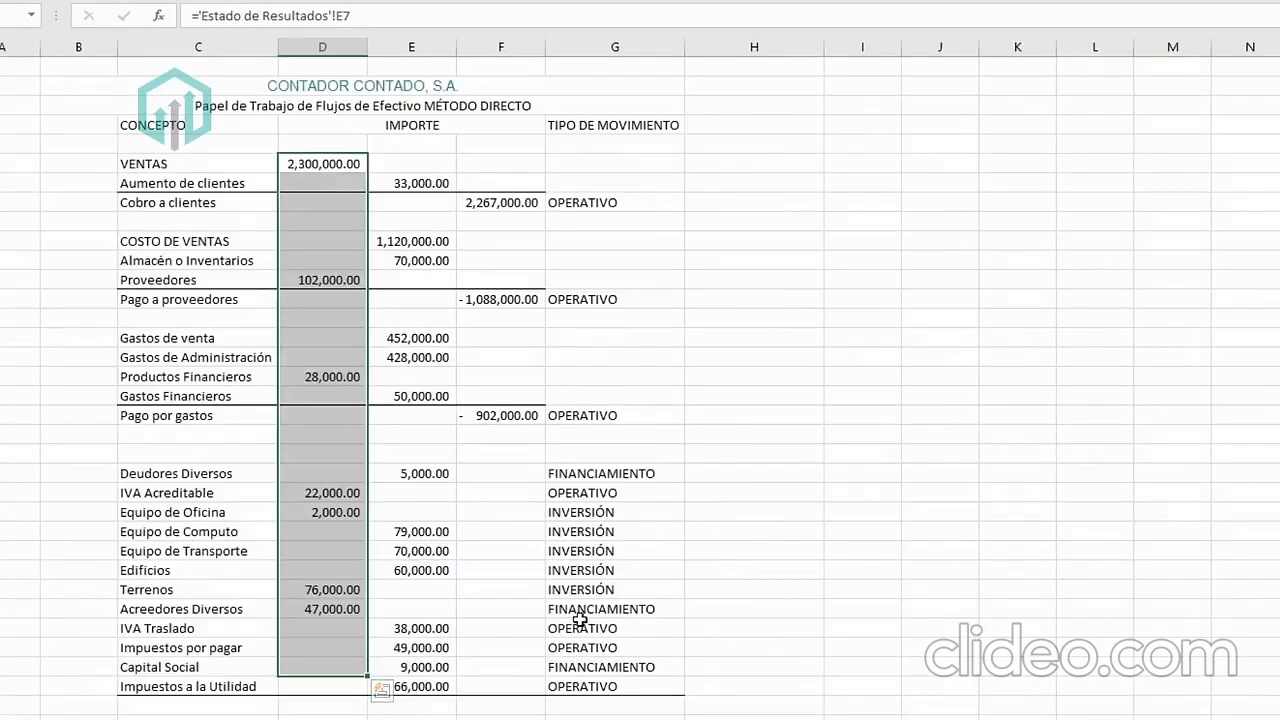
Add an "Impuestos por pagar" line below IVA Traslado, linked to its amount in the working paper.
click(425, 648)
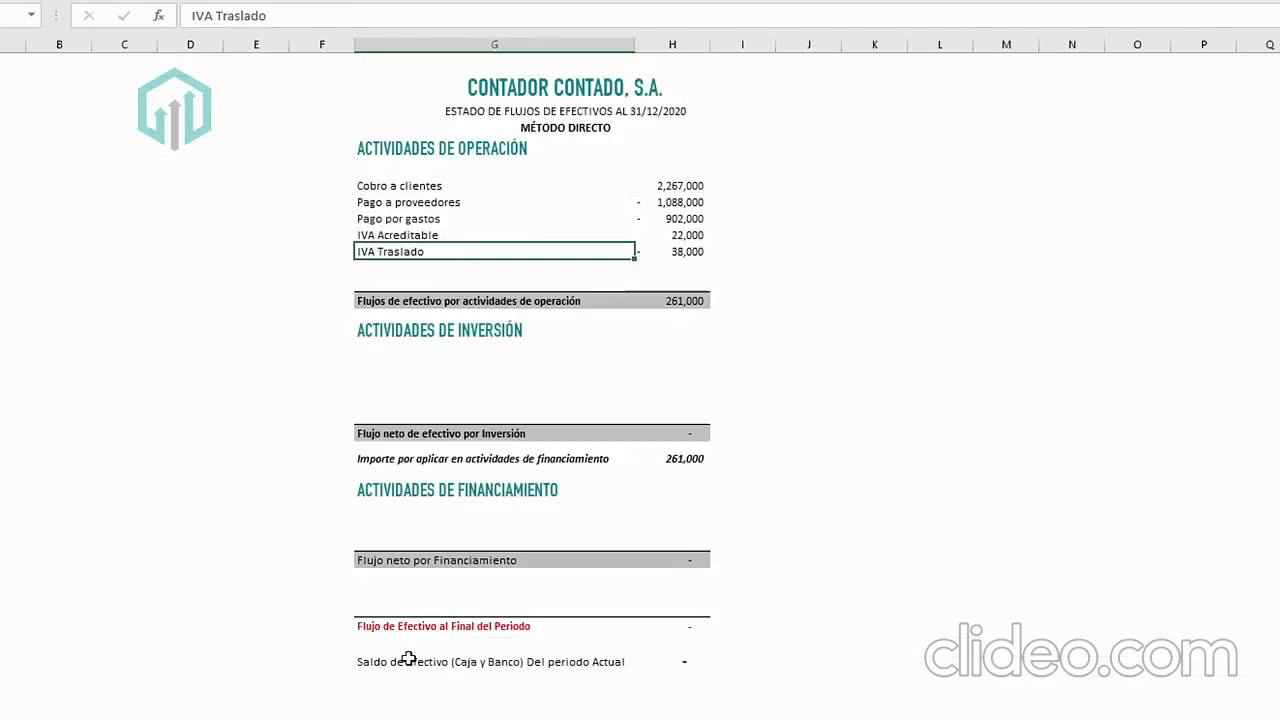
click(463, 268)
text(Impuestos por pagar)
key(Tab)
key(F2)
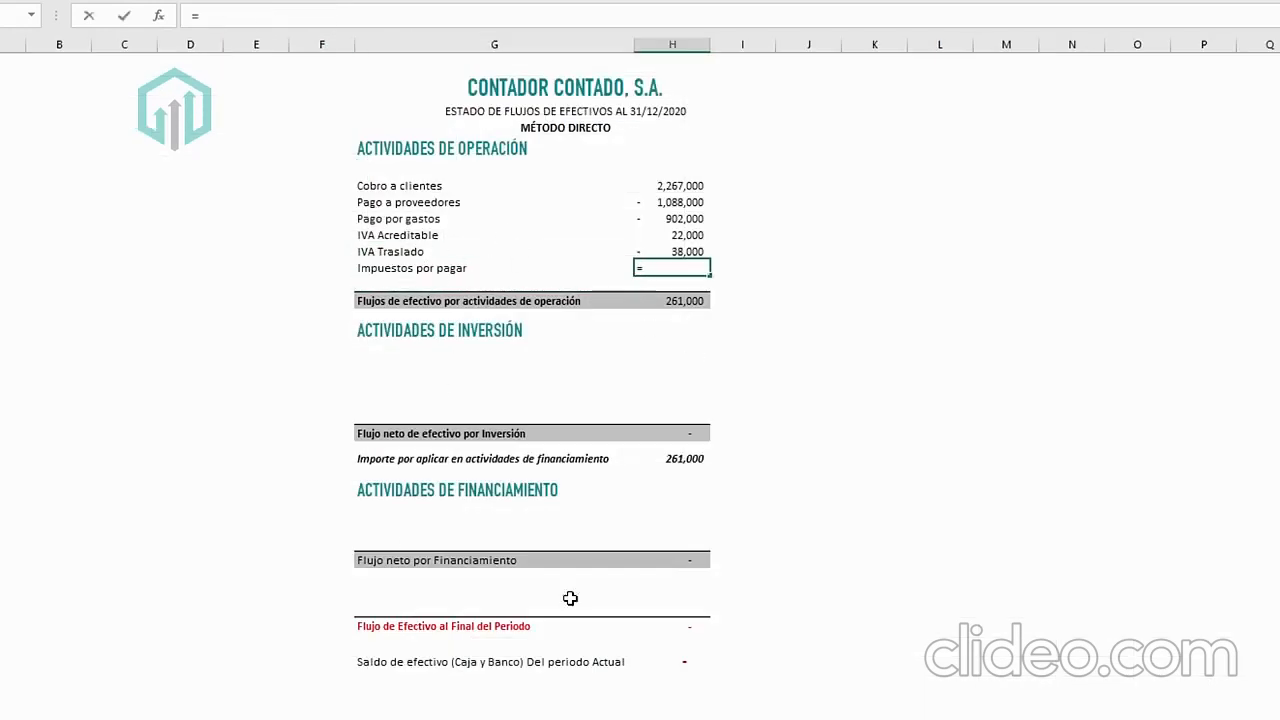
key(ctrl+Page_Up)
click(385, 650)
key(Return)
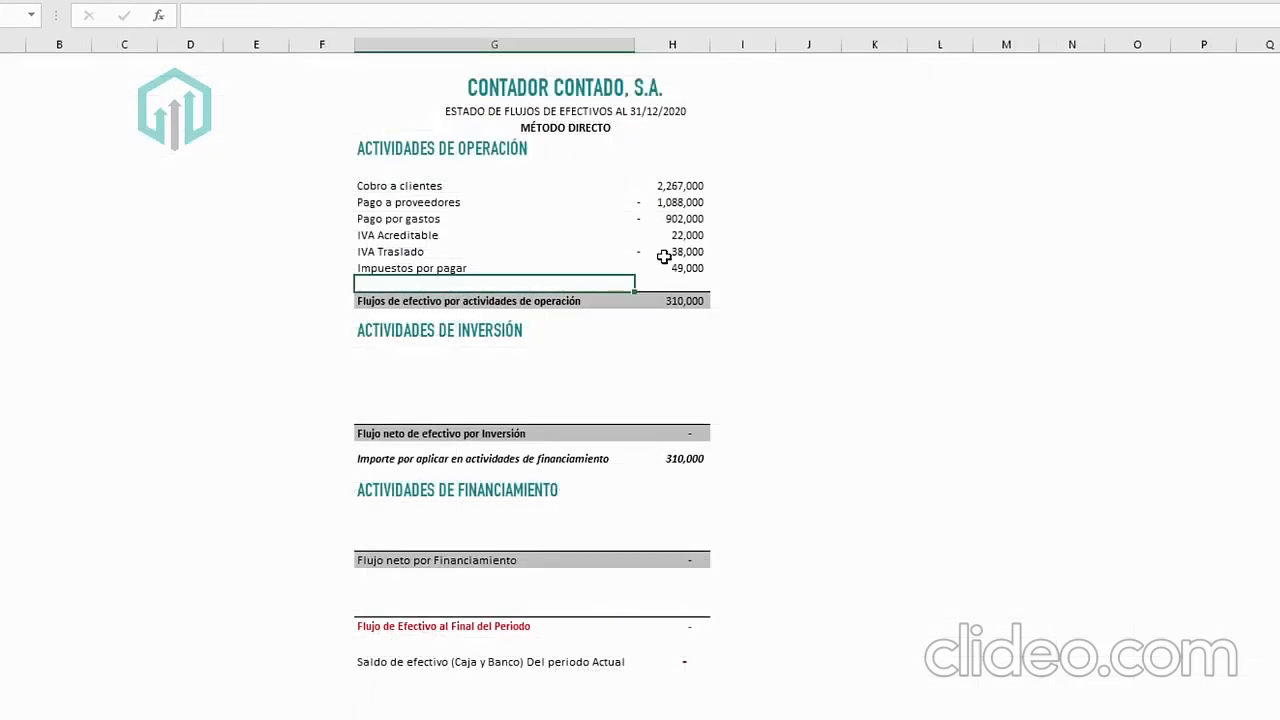
Put a minus sign in front of the Impuestos por pagar reference so that the amount is subtracted.
click(201, 16)
text(-)
key(Return)
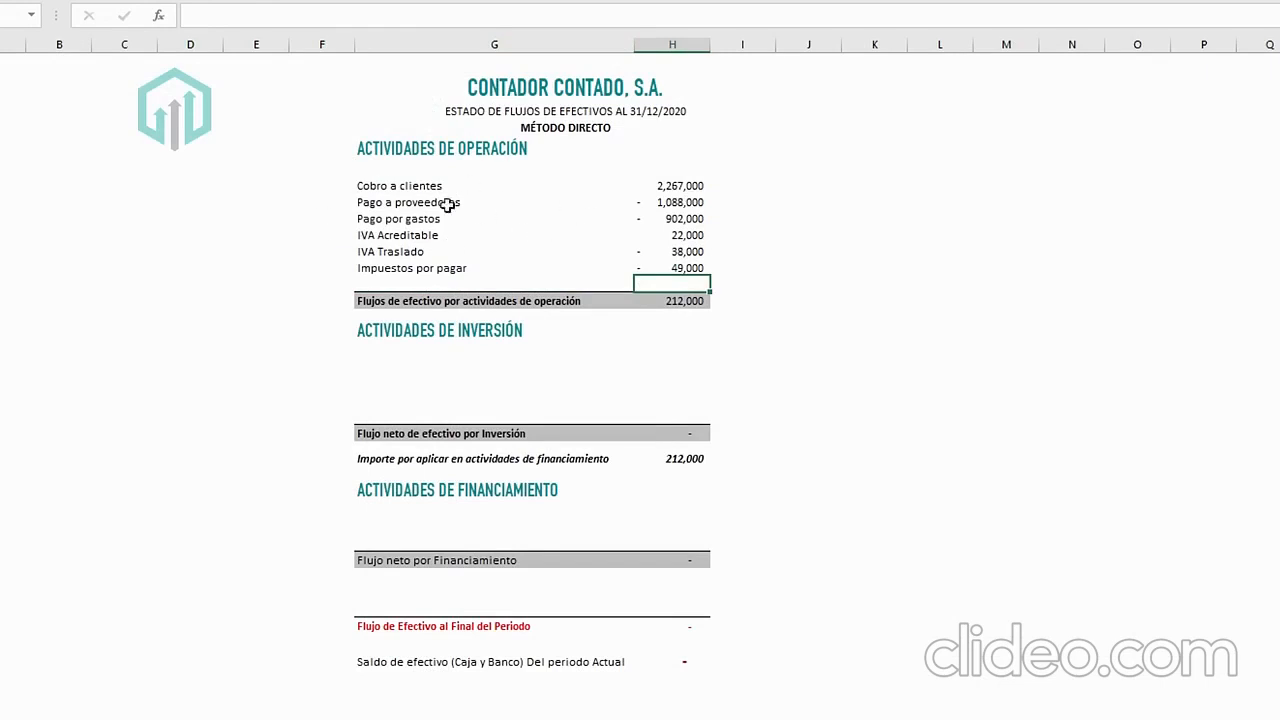
Add an "Impuestos a la utilidad" line as the last operating item, linked to its working-paper amount with =Hoja8!E33.
click(389, 282)
key(ctrl+Page_Up)
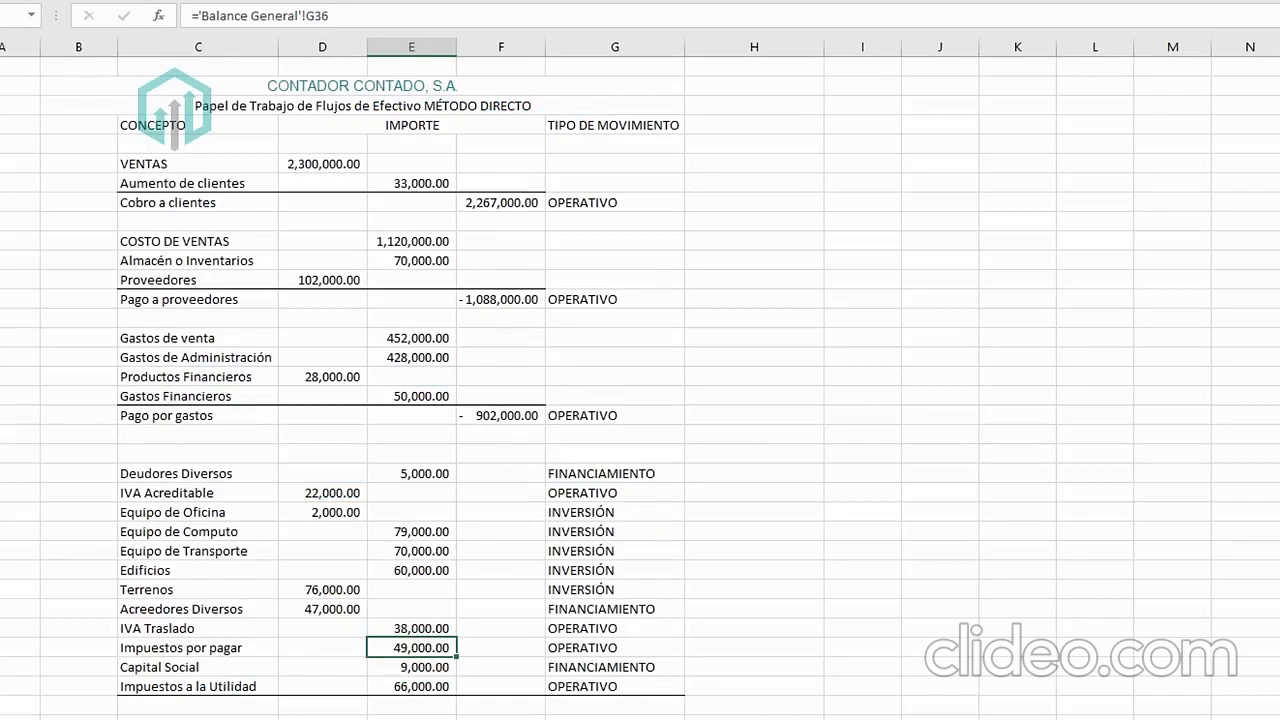
key(ctrl+Page_Down)
text(Impuestos a la utilidad)
key(Tab)
text(=)
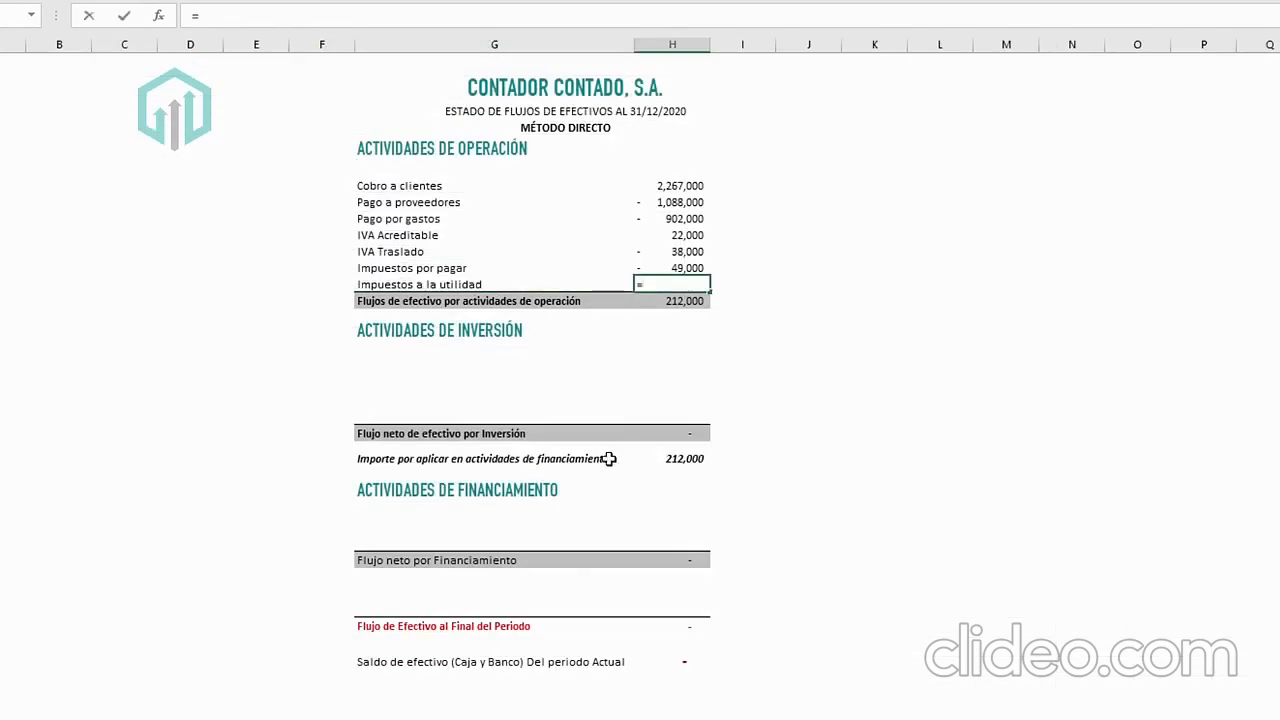
key(ctrl+Page_Up)
click(437, 686)
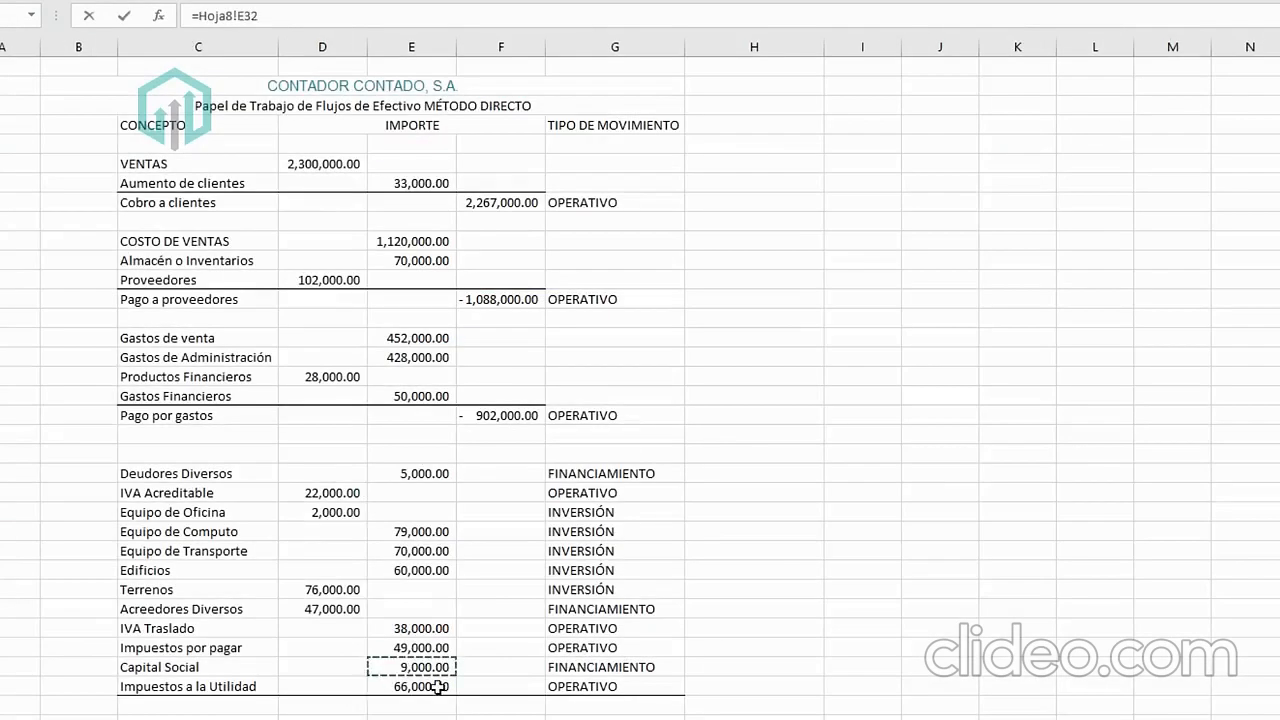
key(Return)
Change the Impuestos a la utilidad formula to =-Hoja8!E33 and check the operating cash flow total.
click(700, 285)
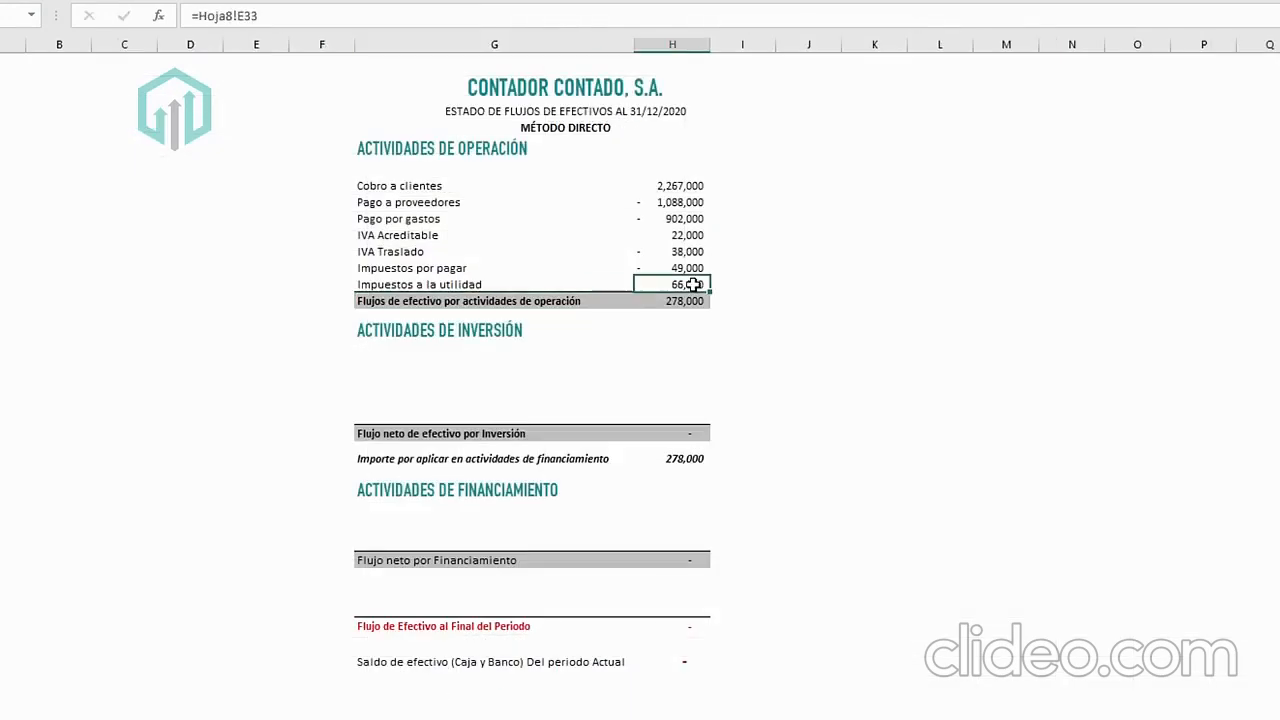
click(199, 16)
text(-)
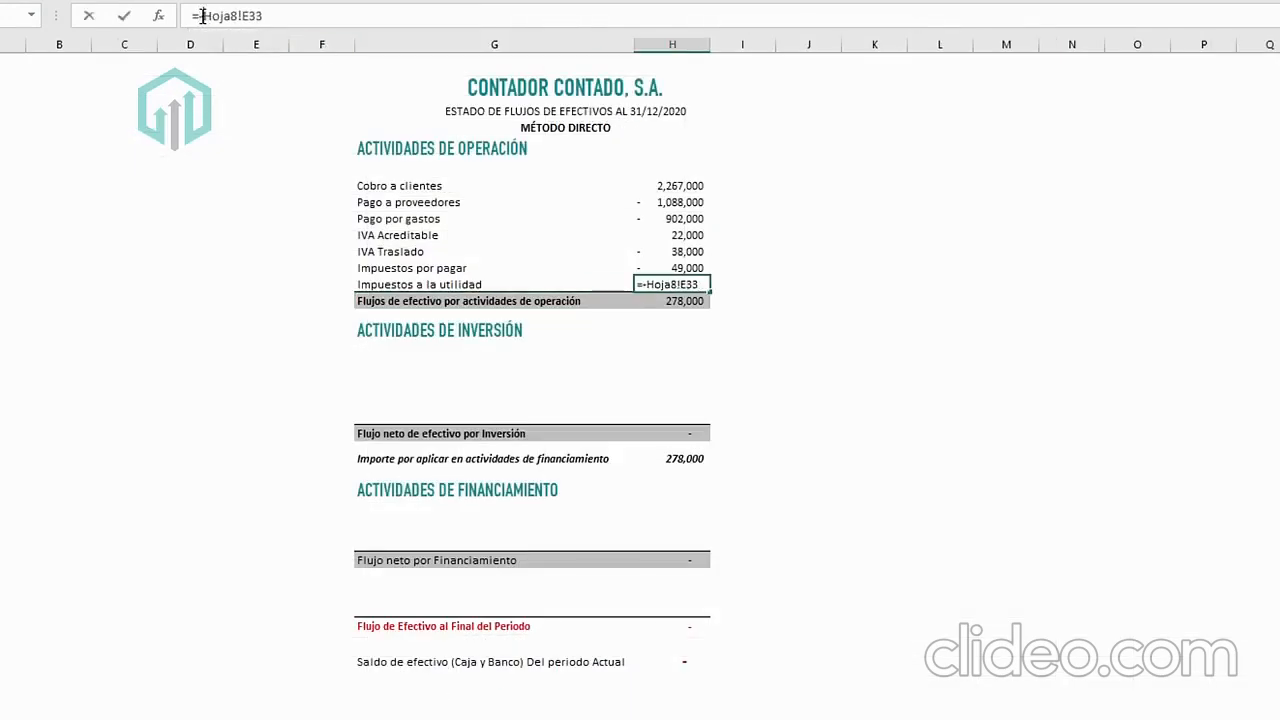
key(Return)
click(668, 285)
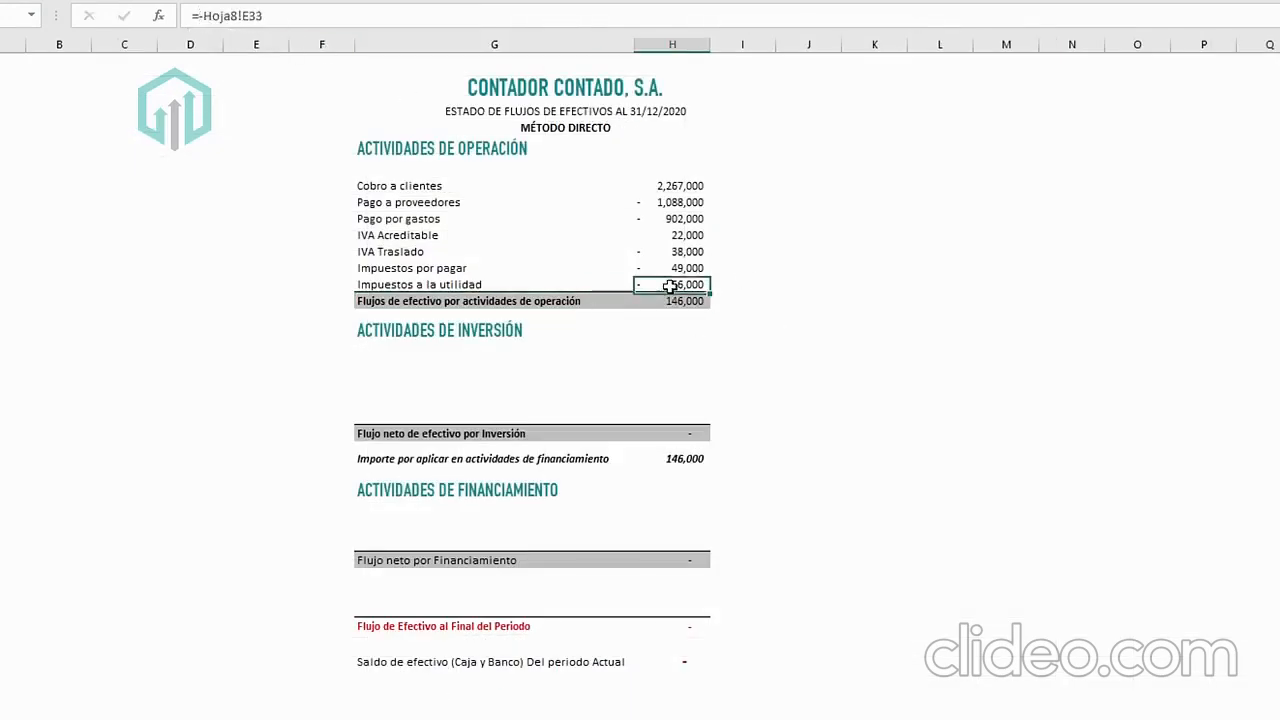
click(885, 351)
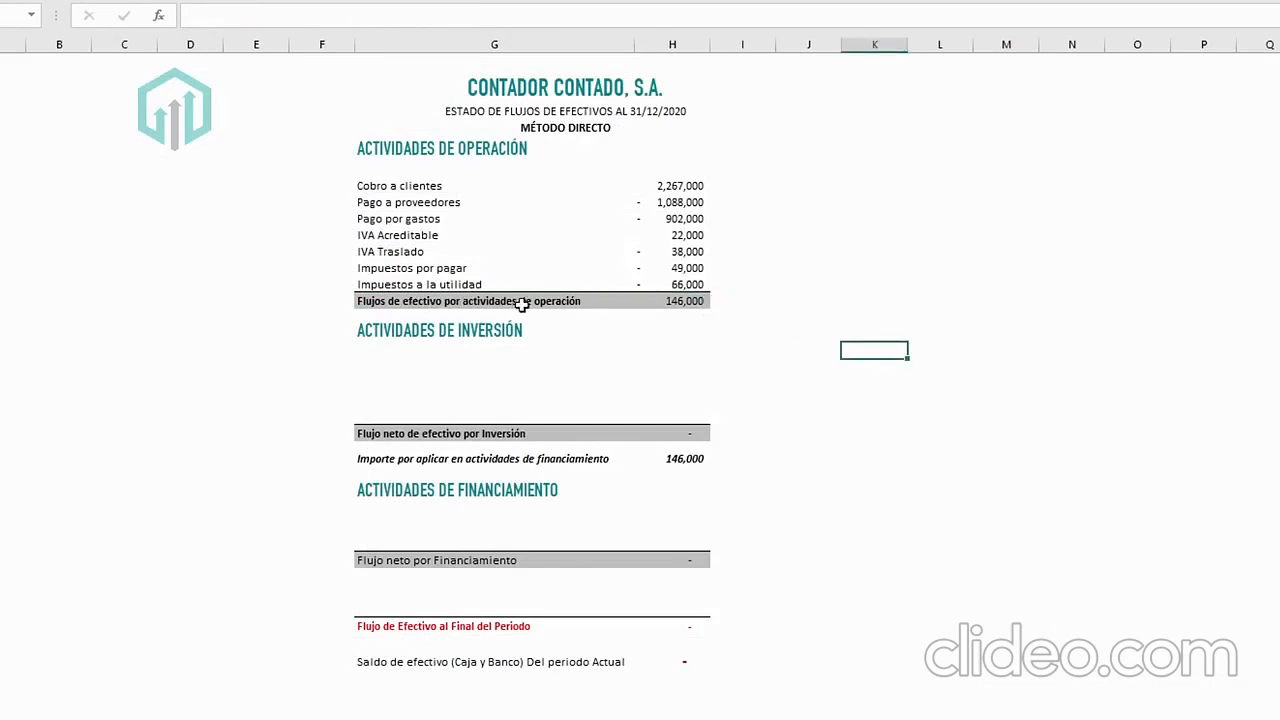
click(674, 301)
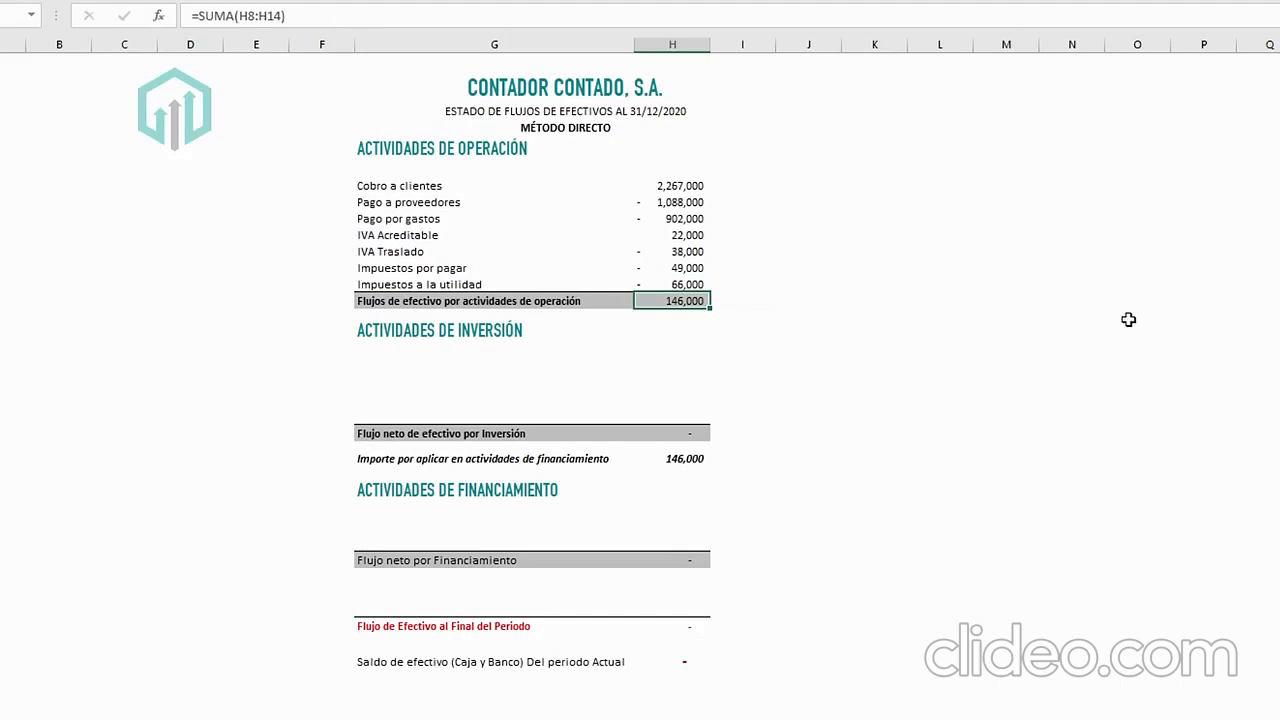
Examine the working-paper items classified as INVERSIÓN, starting with Equipo de Oficina, for the empty investing activities section.
click(458, 342)
click(447, 352)
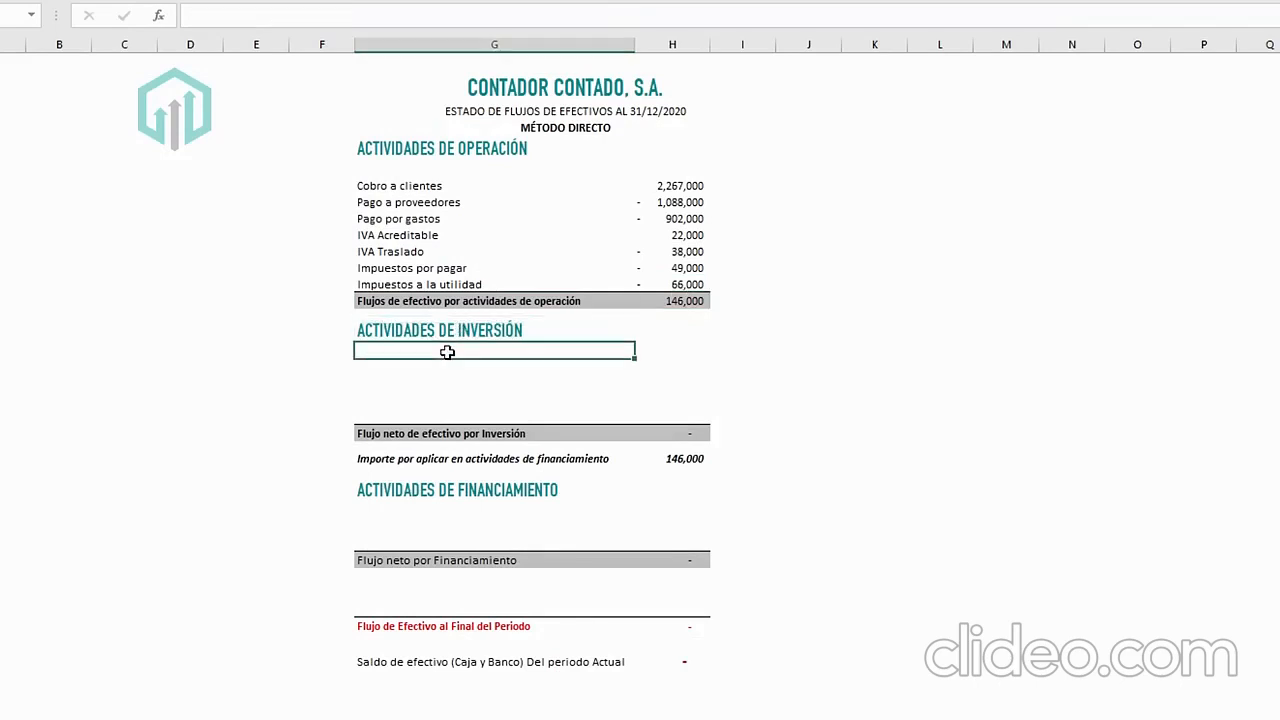
key(ctrl+Page_Up)
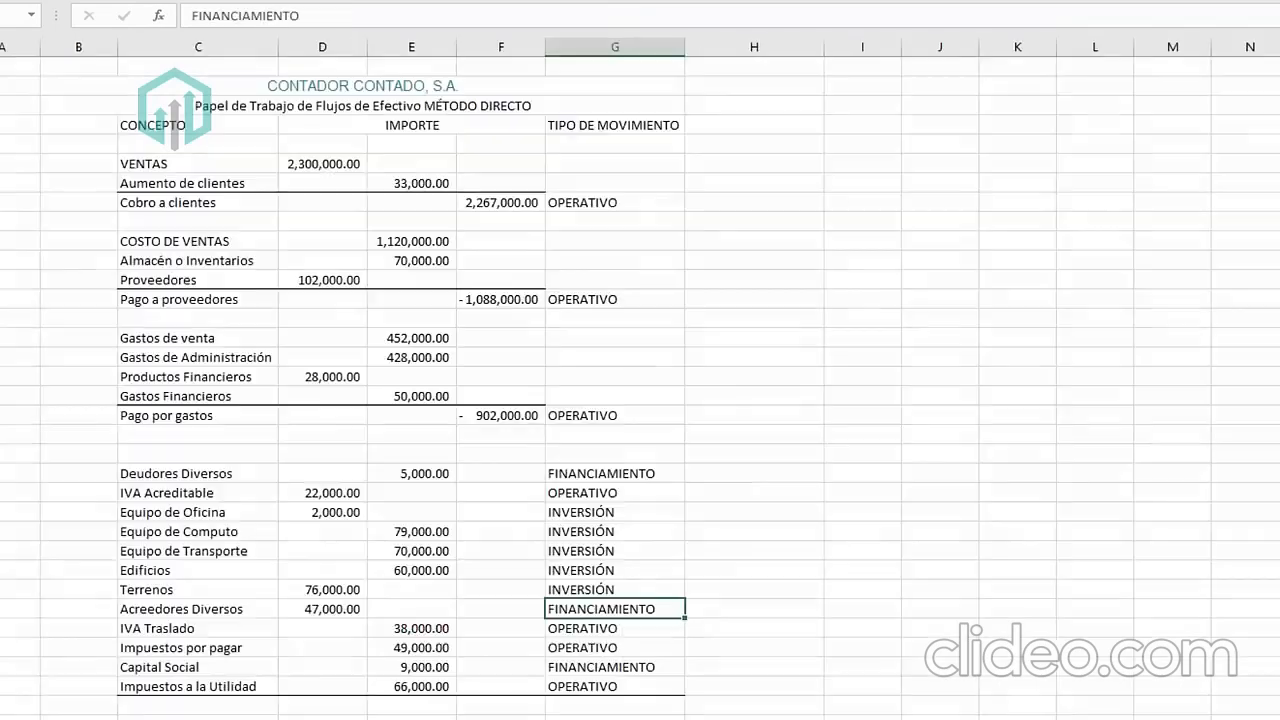
click(218, 512)
click(205, 531)
click(210, 551)
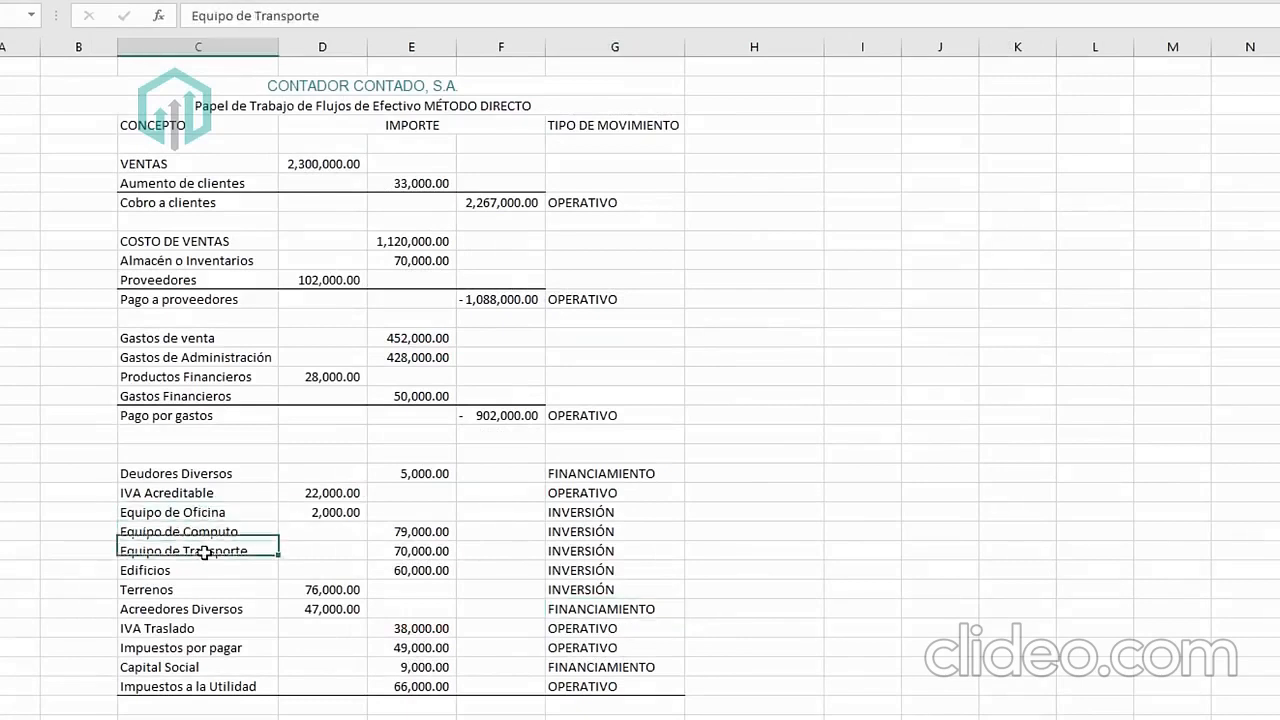
key(ctrl+Page_Down)
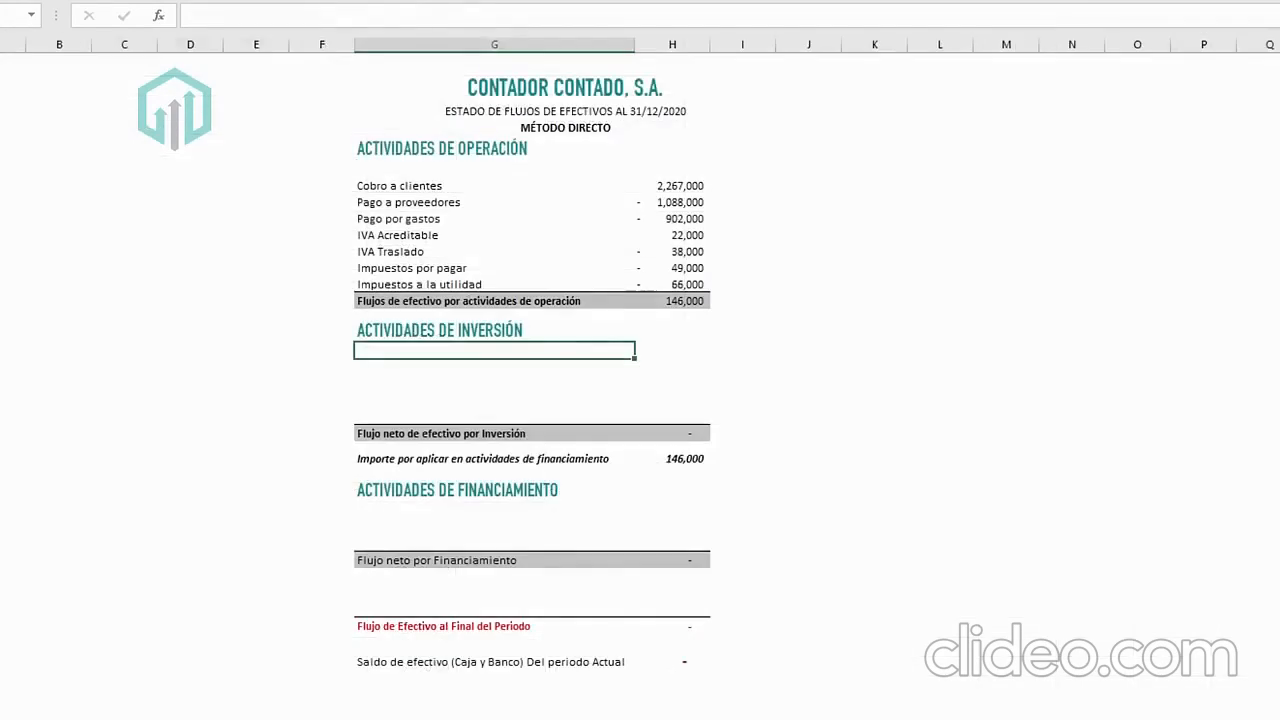
key(ctrl+Page_Up)
click(584, 512)
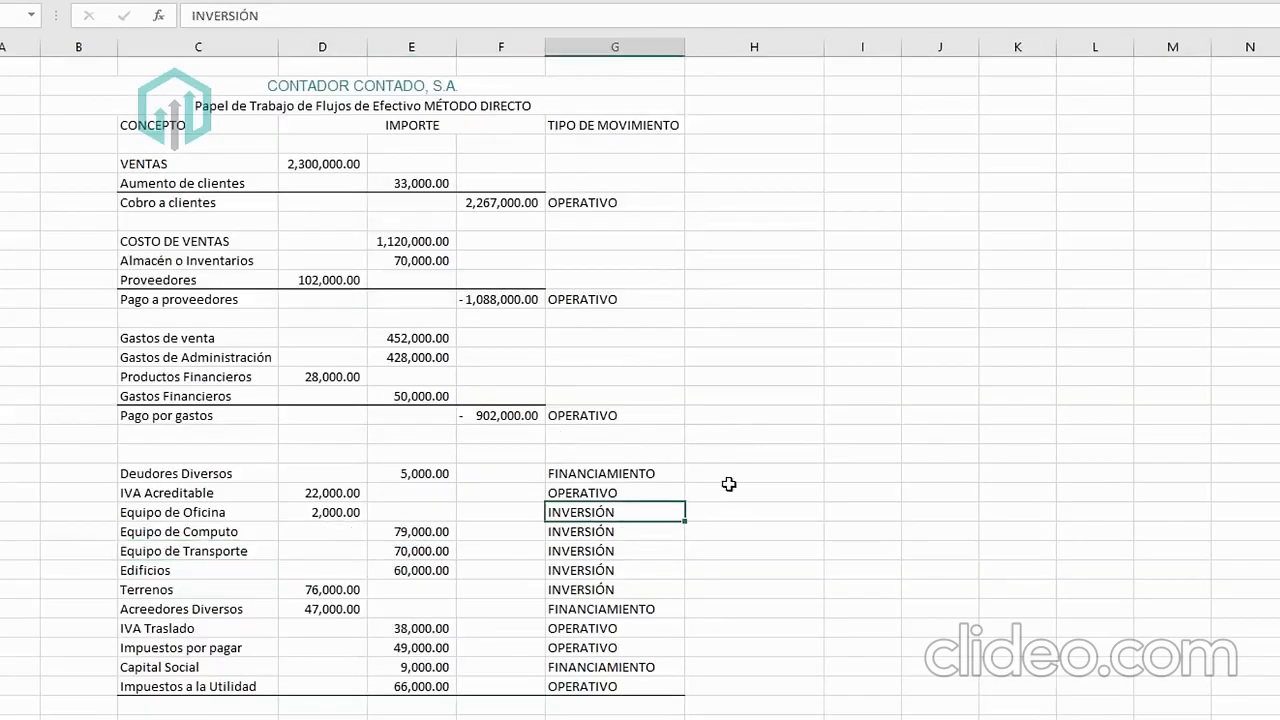
key(ctrl+Page_Down)
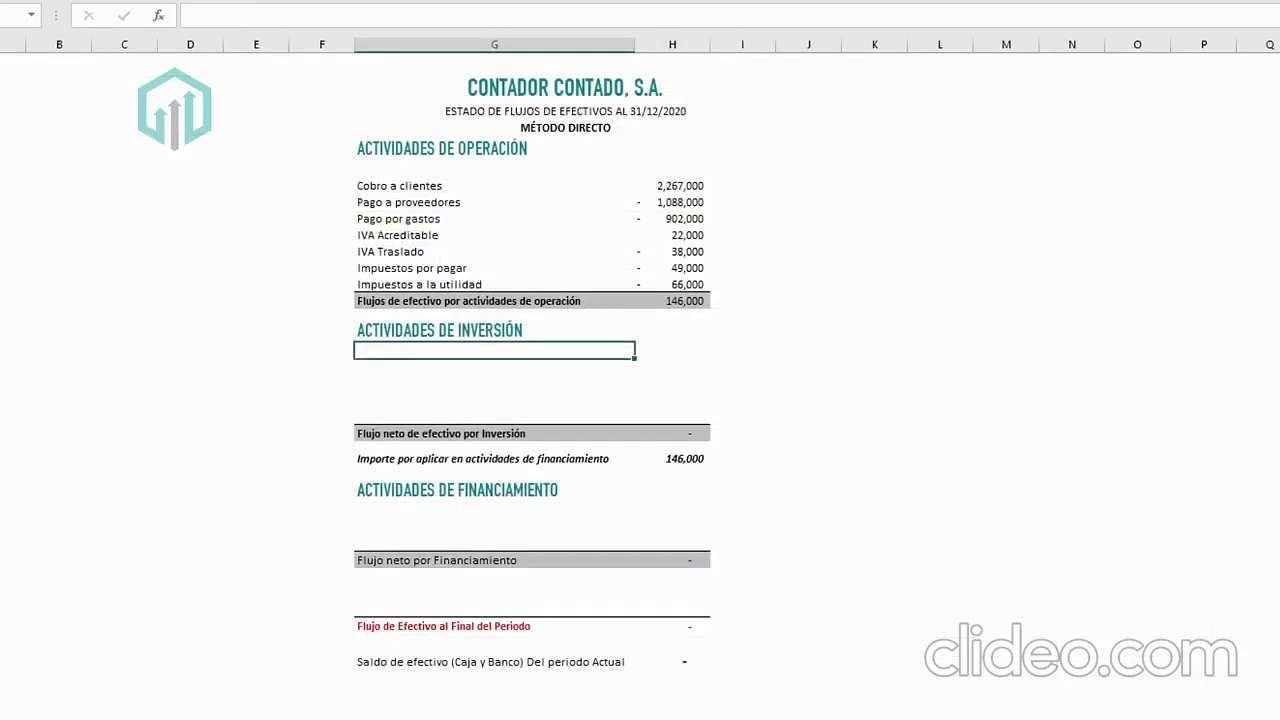
Add an "Equipo de oficina" line as the first investing item, linked to its working-paper amount with =Hoja8!D24.
text(Equipo de o)
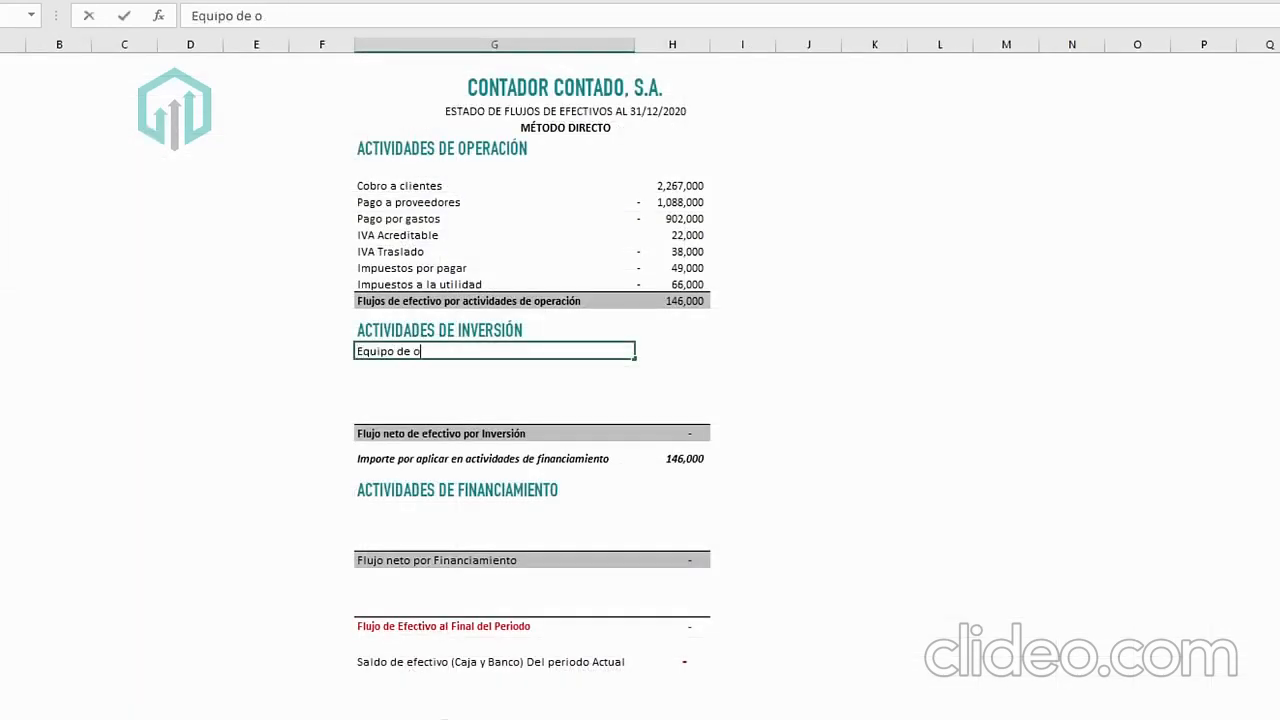
text(ficina)
key(Tab)
key(ctrl+Page_Up)
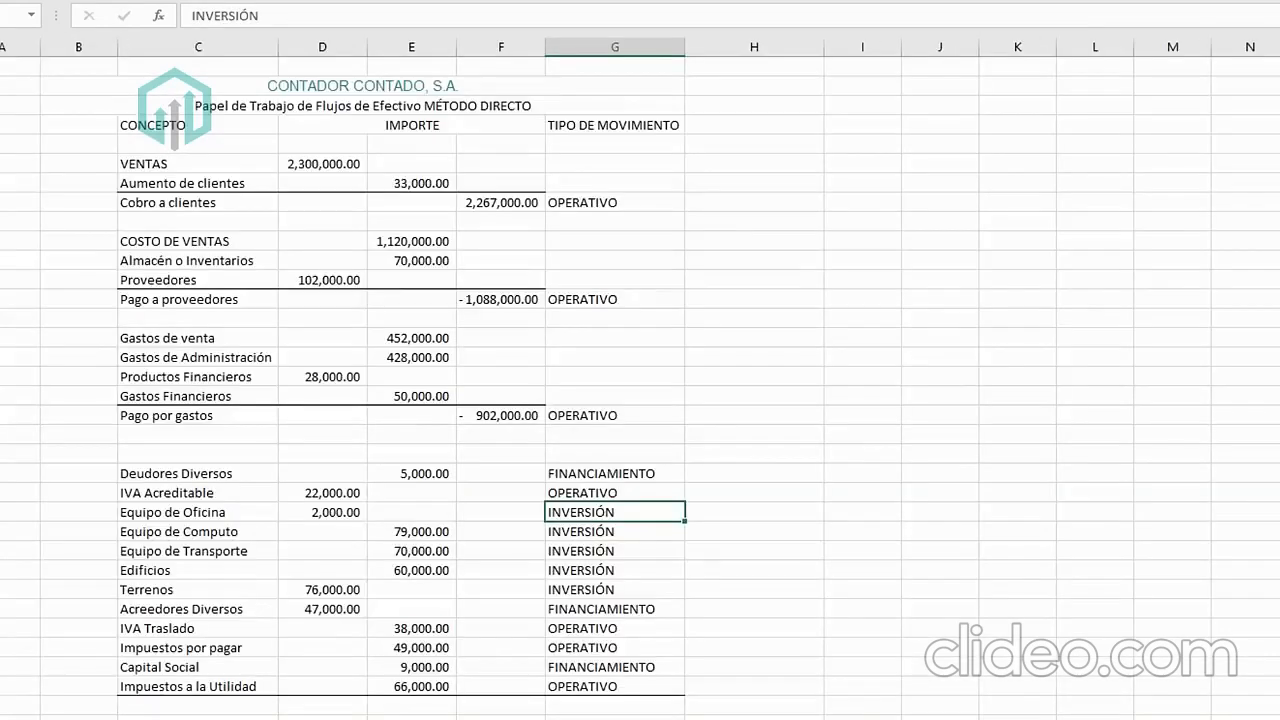
click(330, 513)
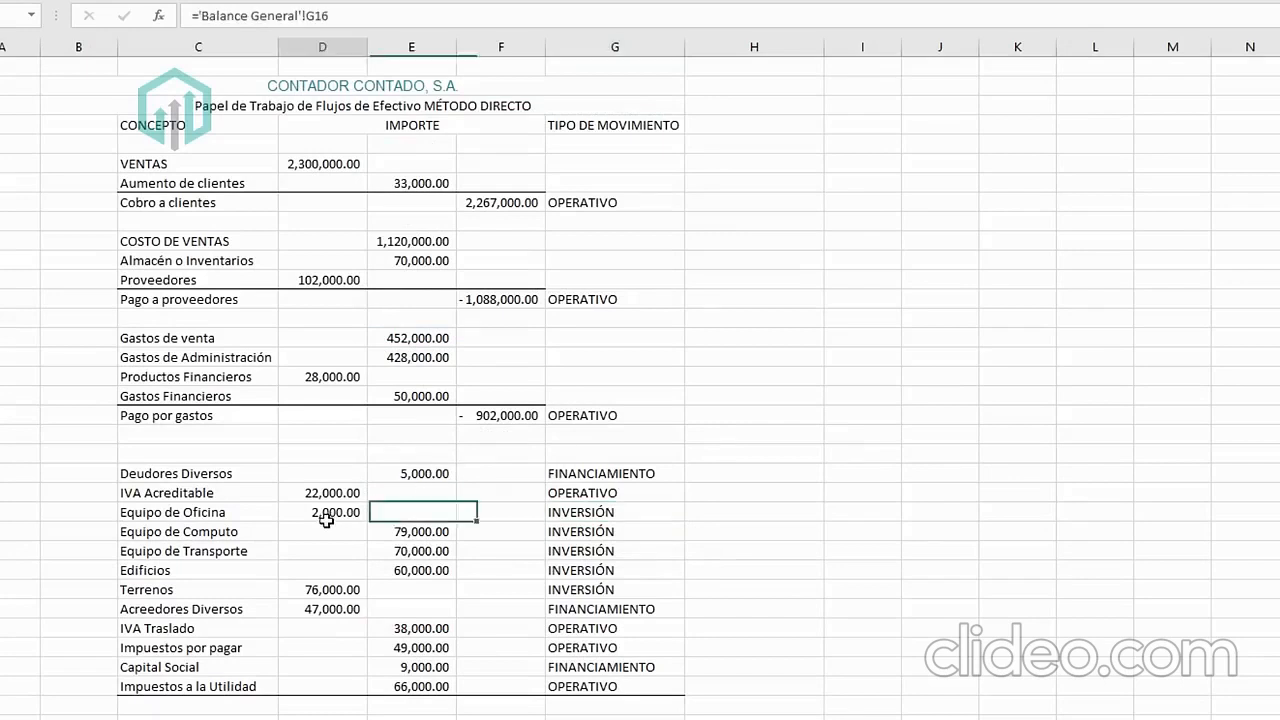
key(ctrl+Page_Down)
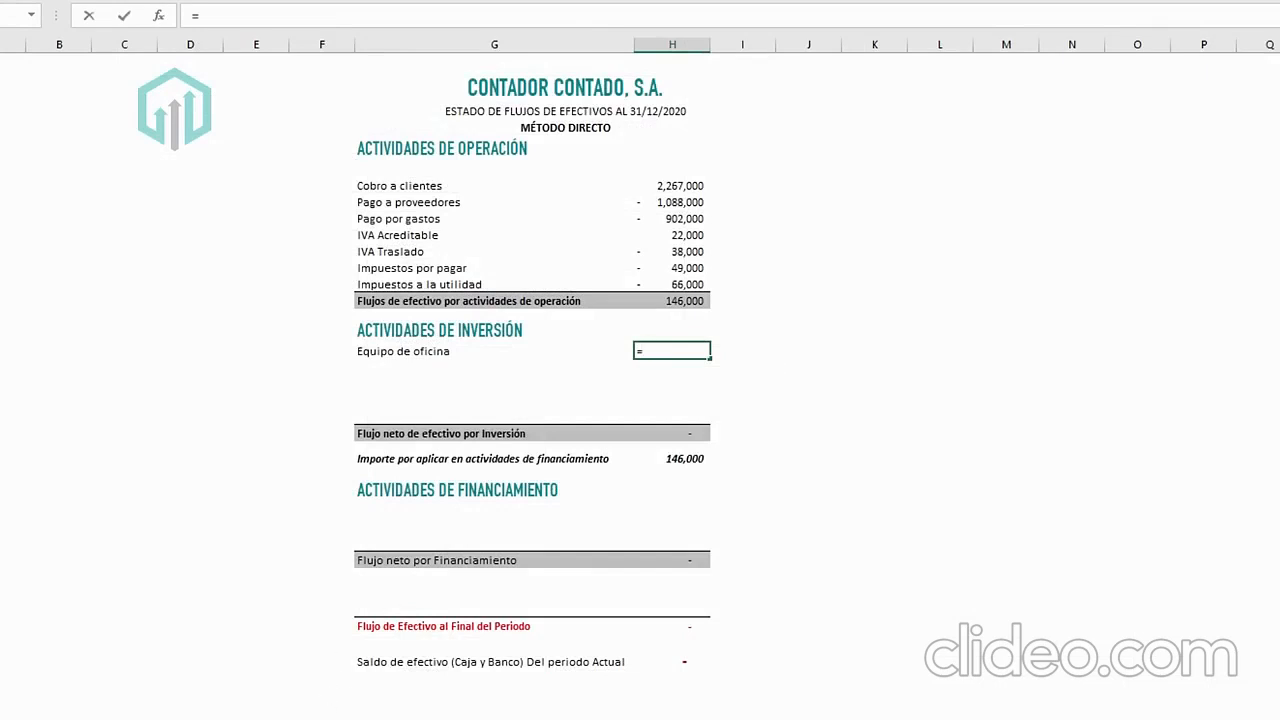
key(ctrl+Page_Up)
click(340, 512)
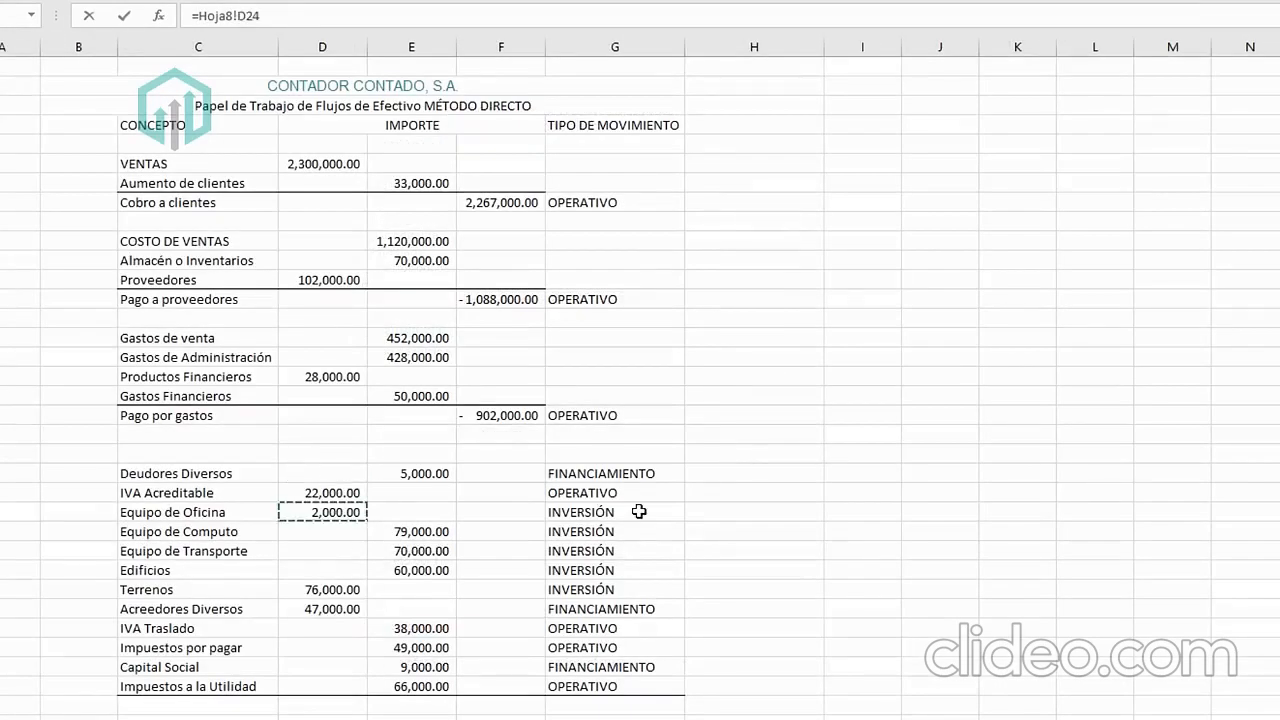
key(Return)
Add an "Equipo de cómputo" line below Equipo de oficina, linked to its working-paper amount with =Hoja8!E25.
click(404, 362)
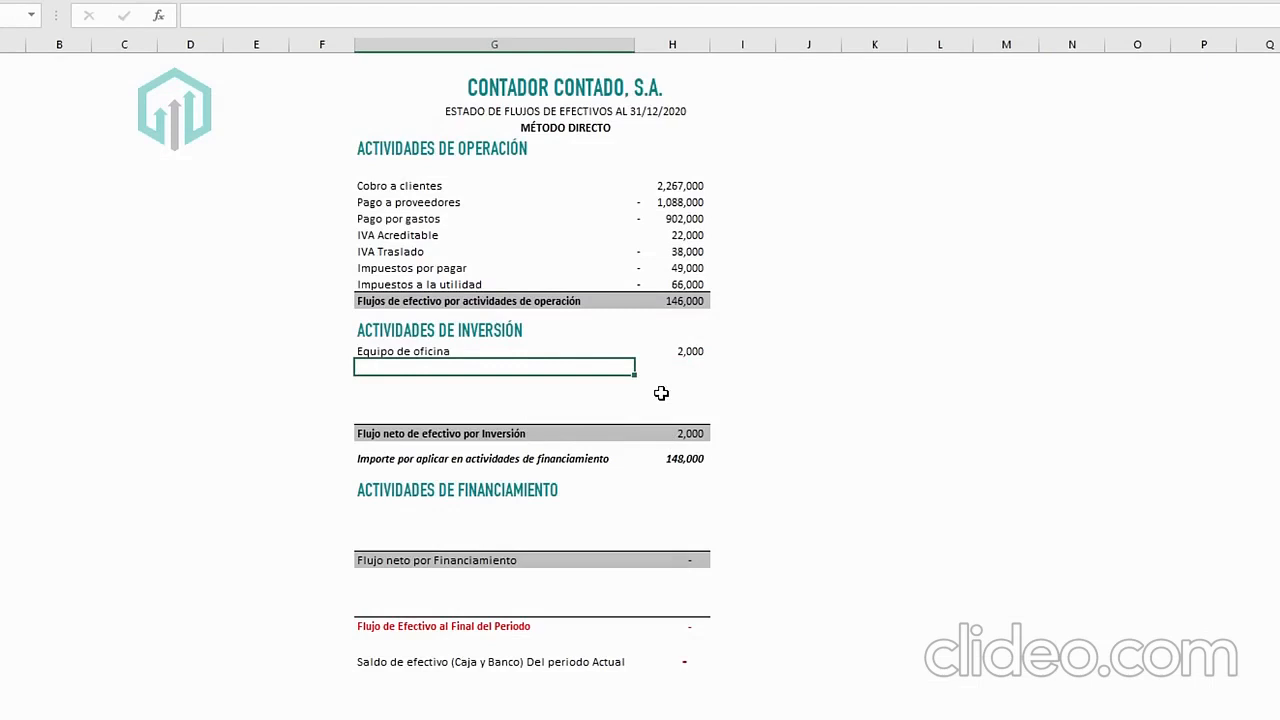
text(Equipo de oficinacómputo)
key(Tab)
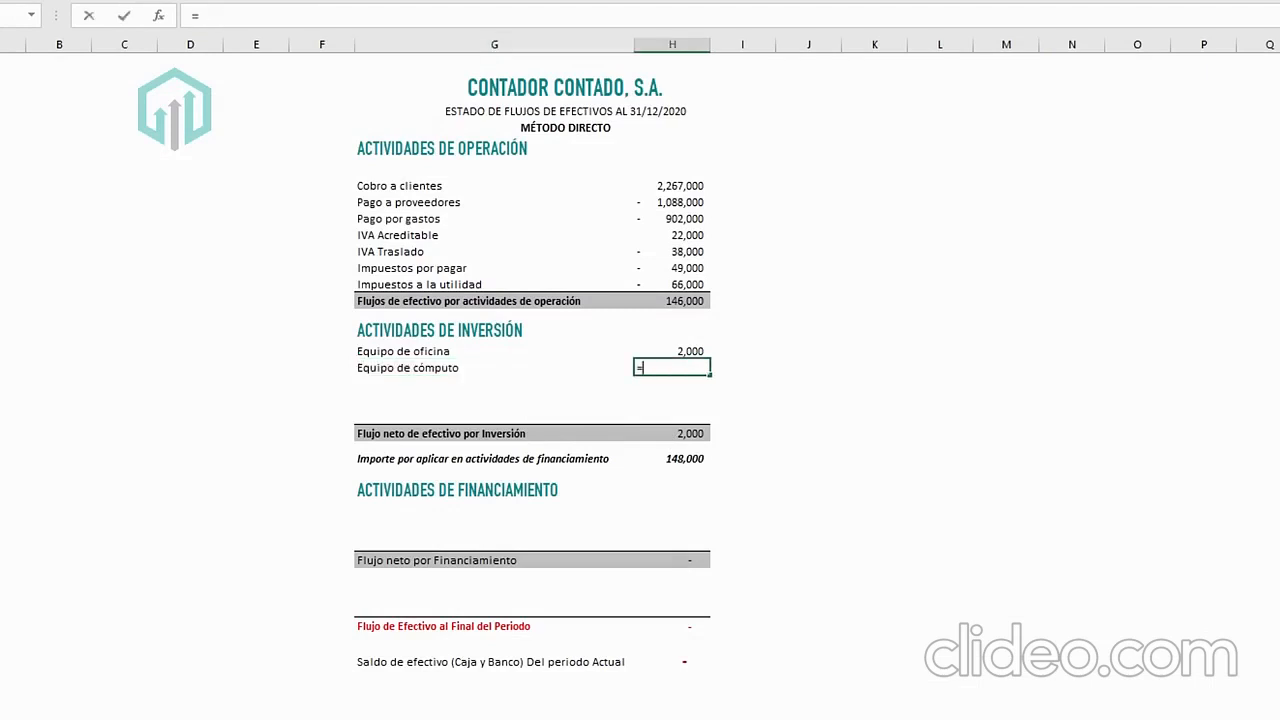
key(ctrl+Page_Up)
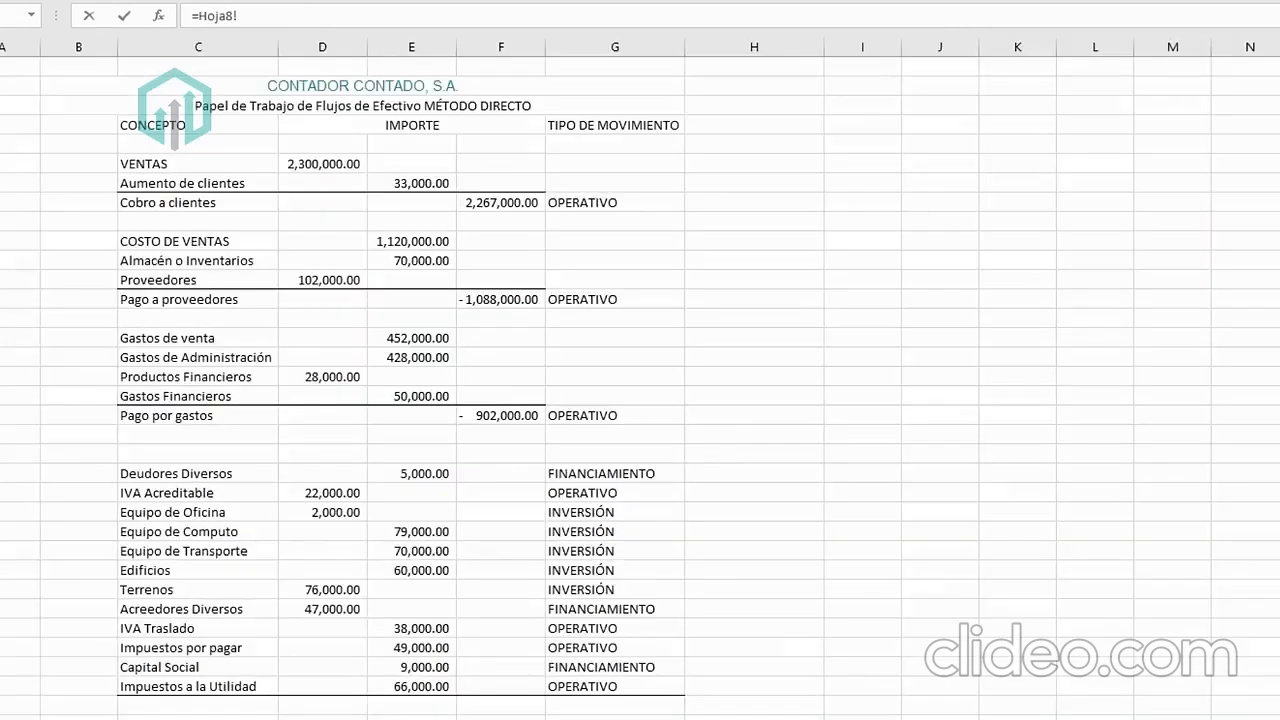
click(393, 531)
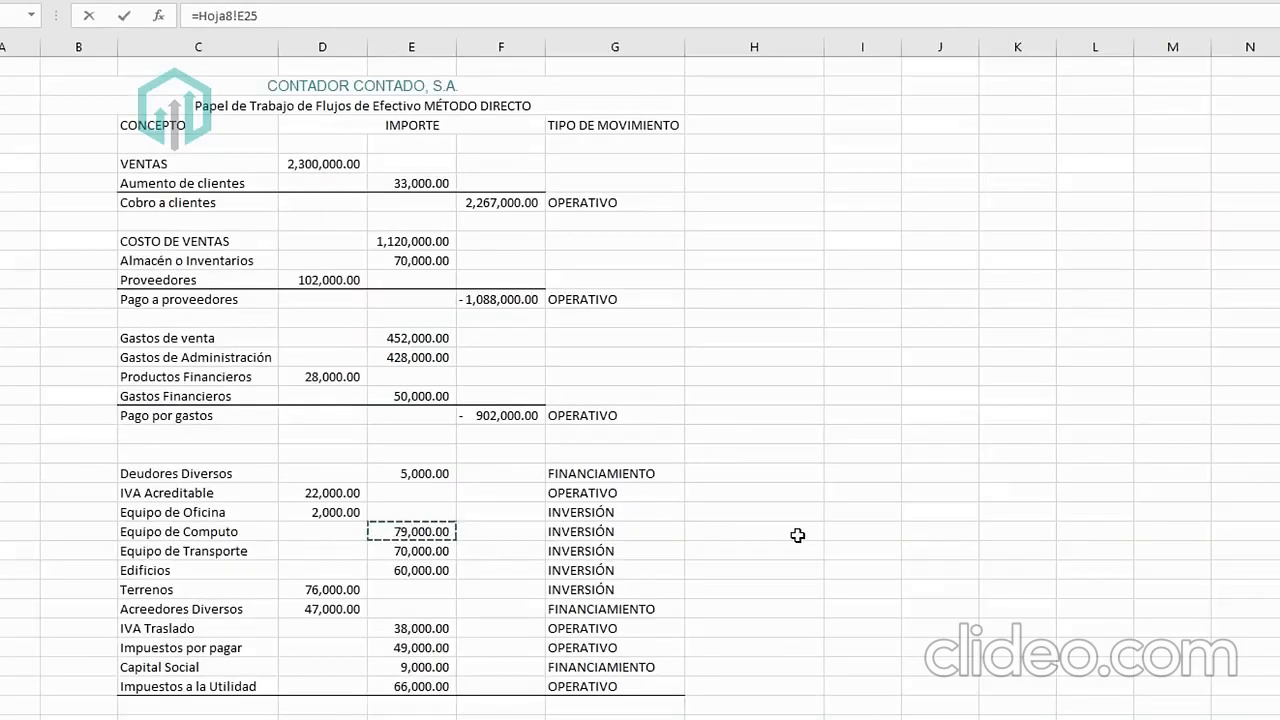
key(Return)
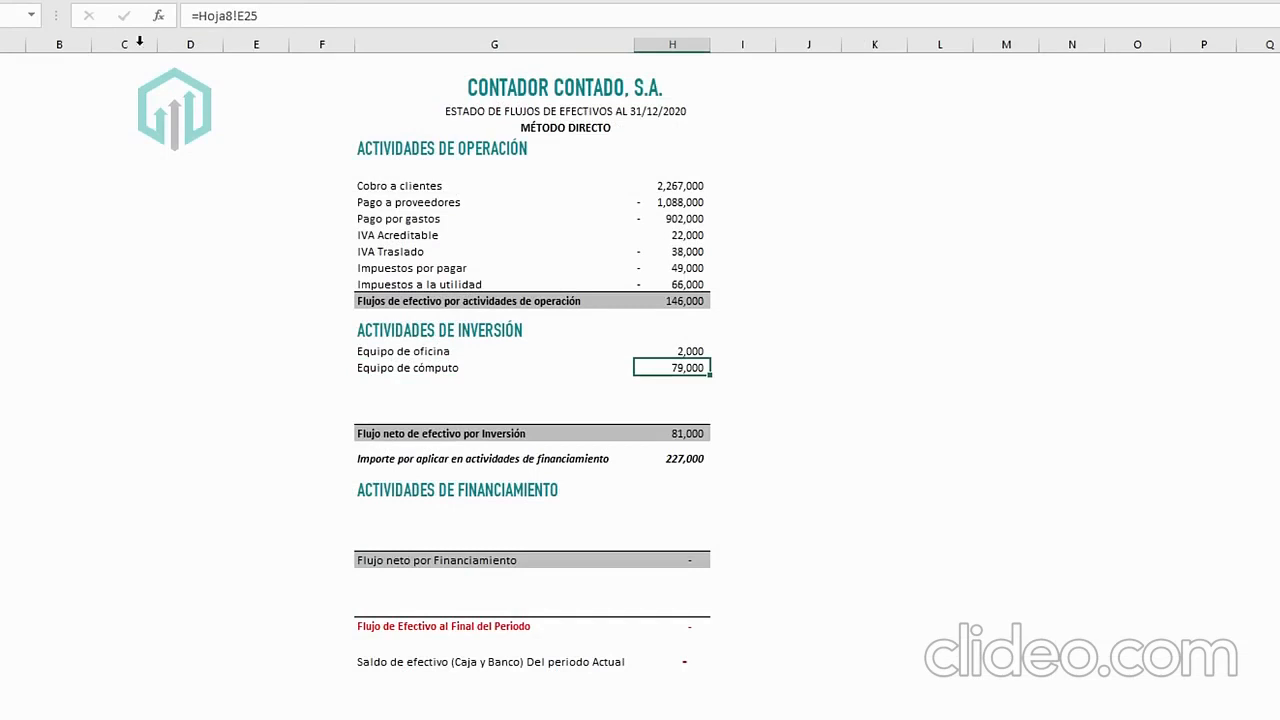
Change the Equipo de cómputo formula to =-Hoja8!E25 so that the amount is subtracted.
click(199, 20)
text(-)
key(Return)
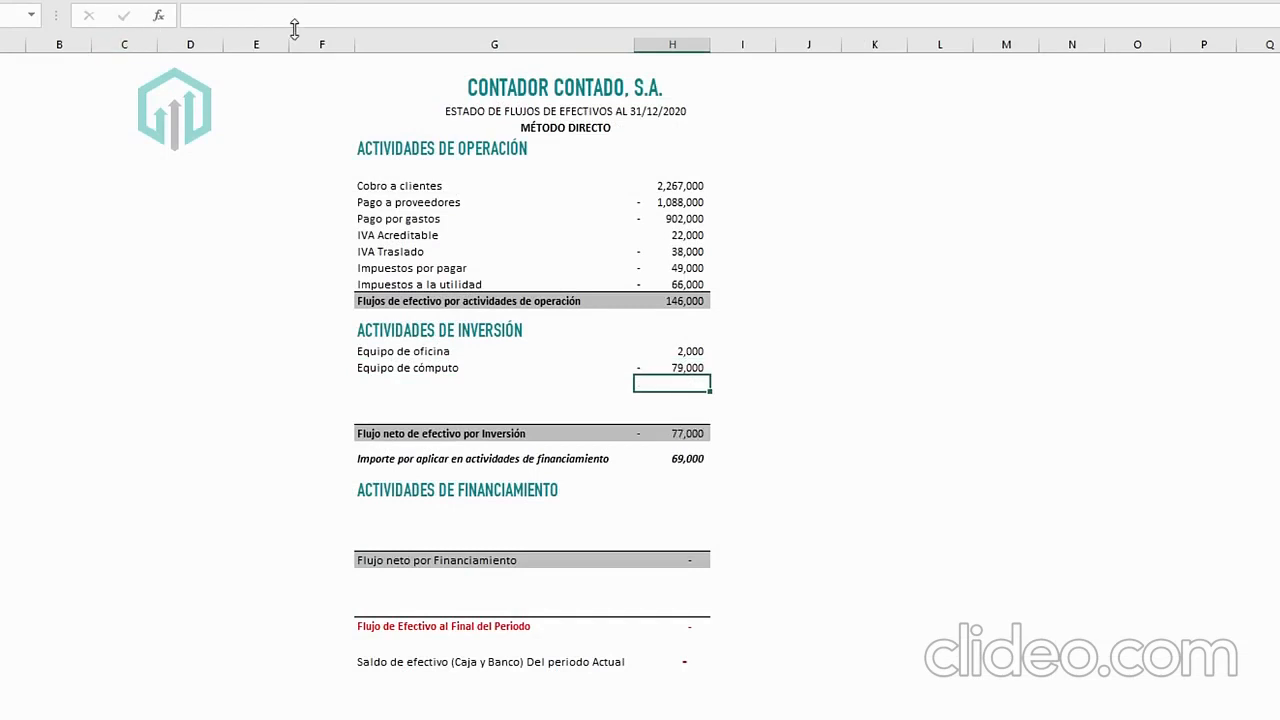
key(Up)
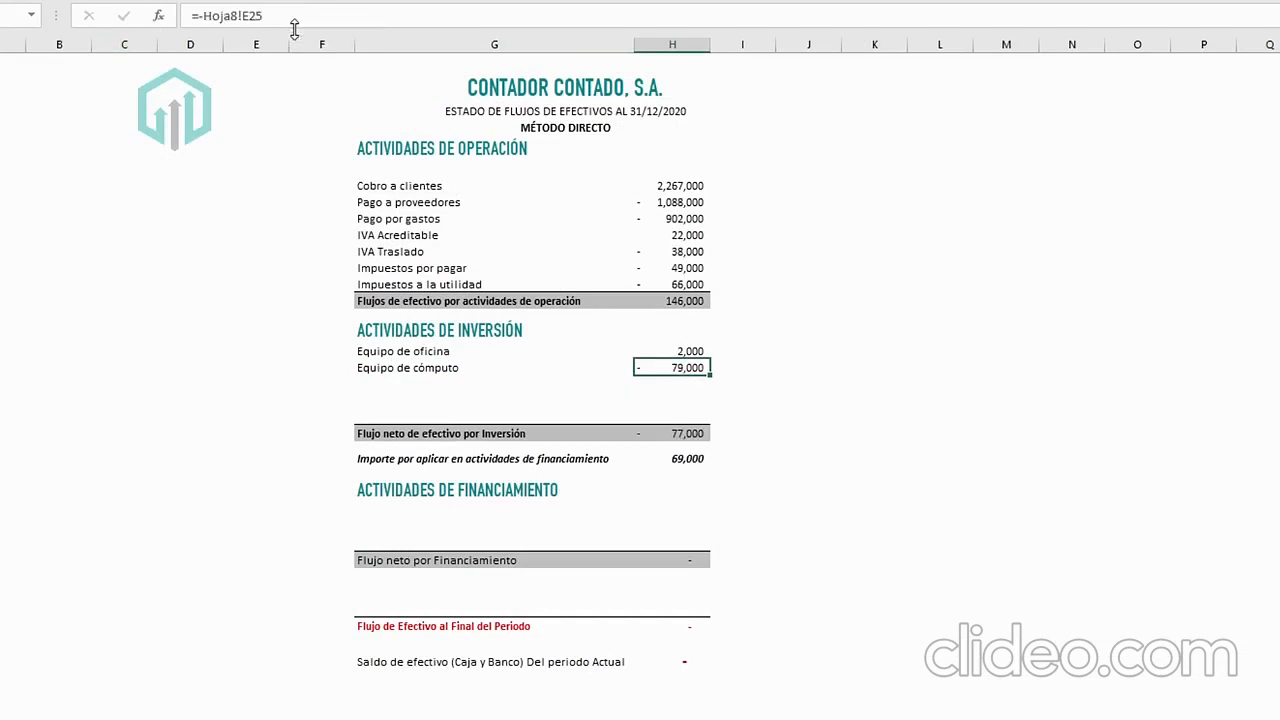
Enter the label "Equipo de transporte" in the row below Equipo de cómputo.
key(Left)
key(Left)
key(Down)
key(Right)
text(Equipo de transporte)
key(Return)
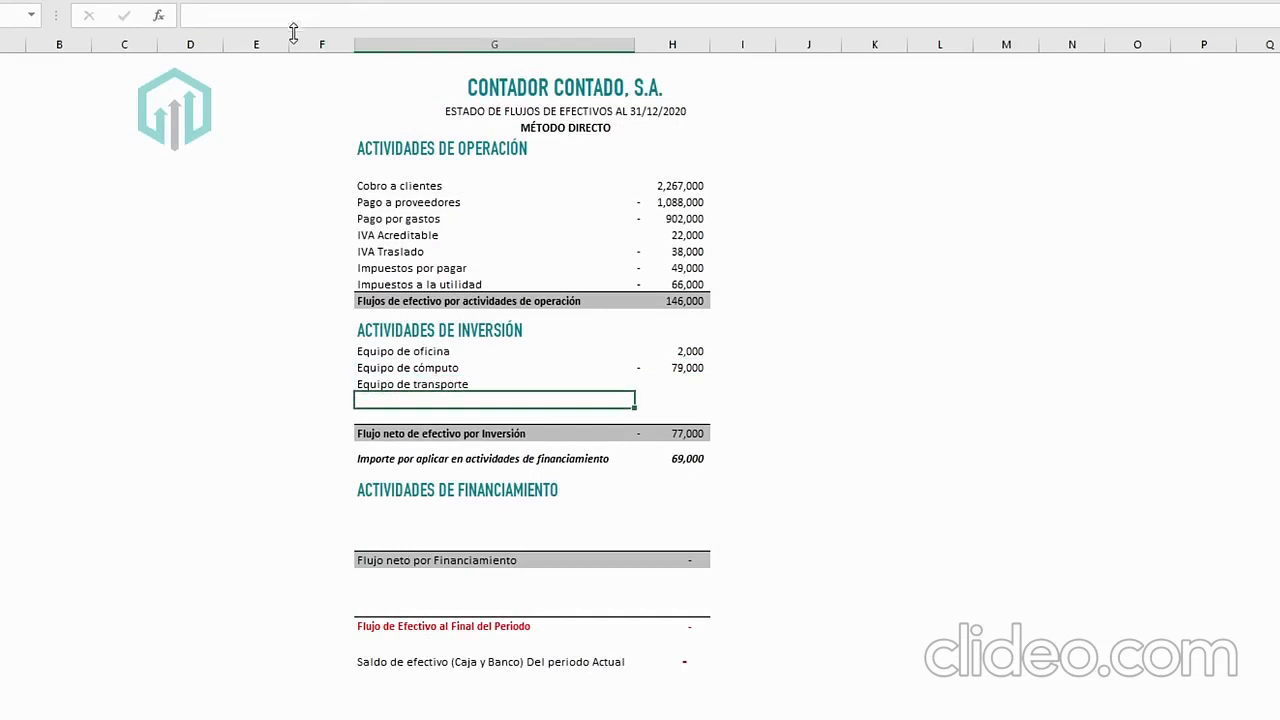
Link the Equipo de transporte amount to its working-paper value with =Hoja8!E26.
click(323, 710)
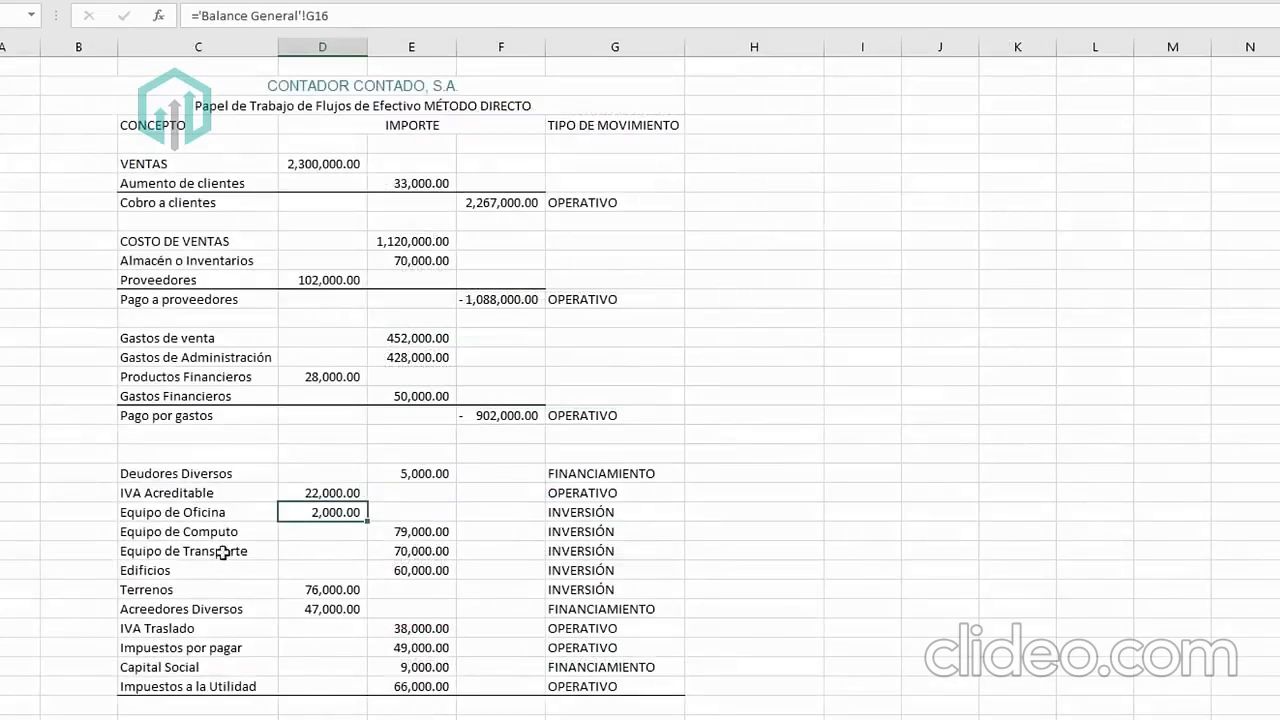
click(391, 553)
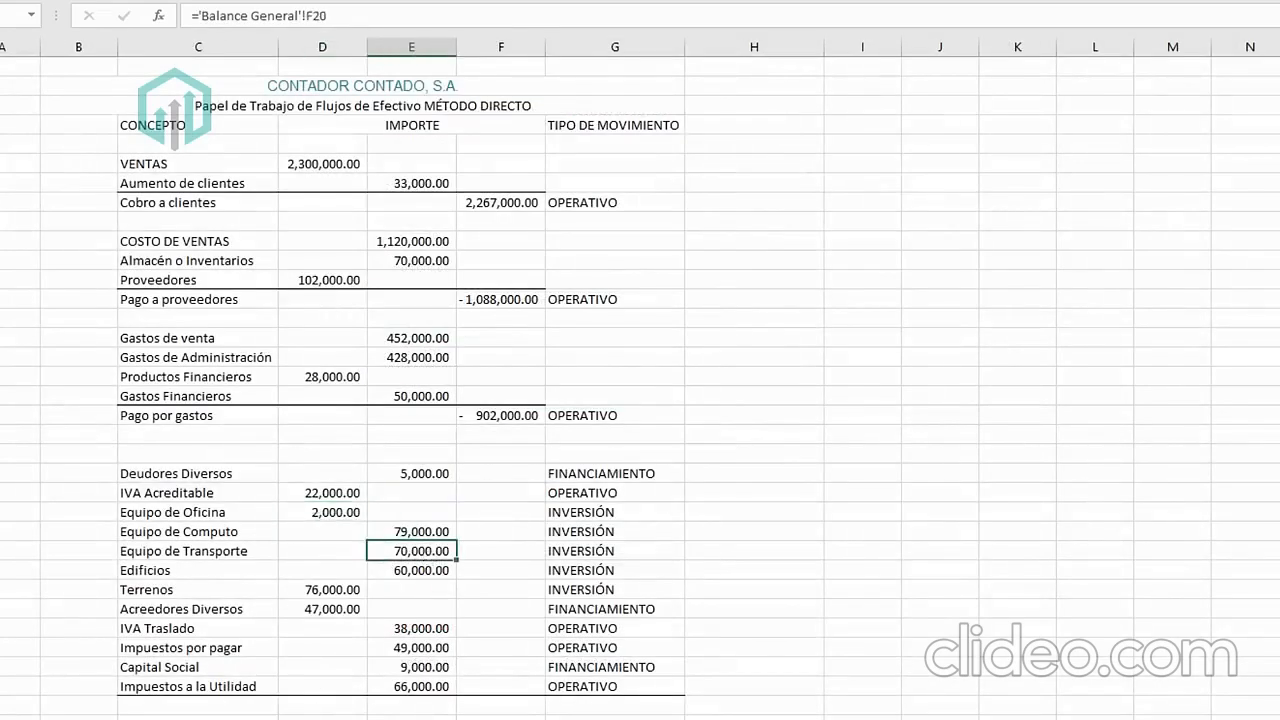
click(420, 715)
click(700, 382)
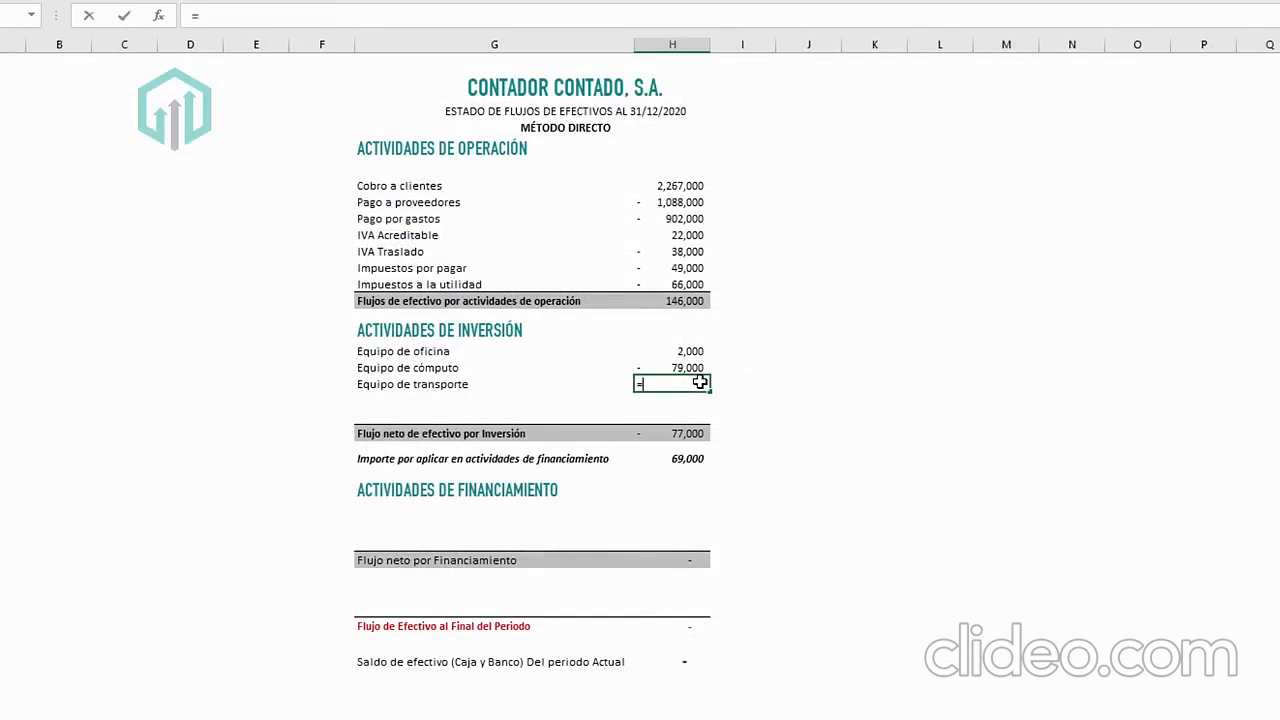
click(360, 715)
click(440, 557)
key(Return)
key(Up)
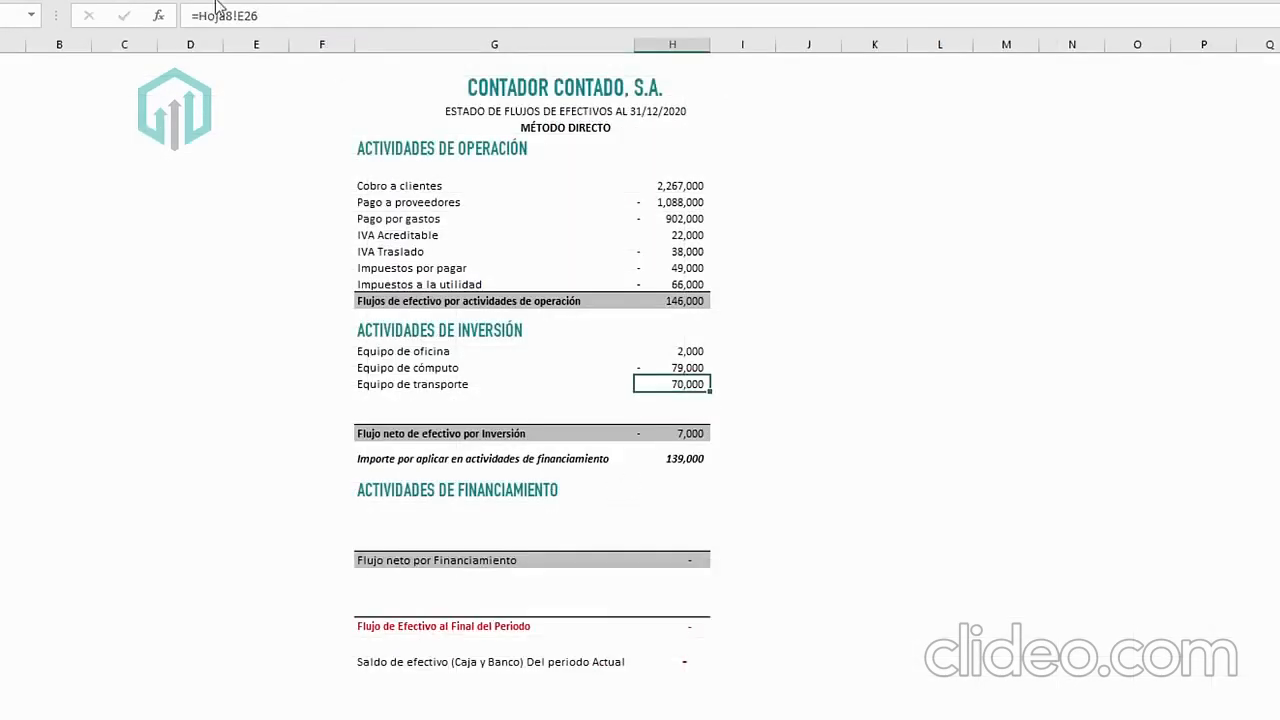
Put a minus sign in front of the Equipo de transporte reference, making the formula =-Hoja8!E26.
click(198, 16)
text(-)
key(Return)
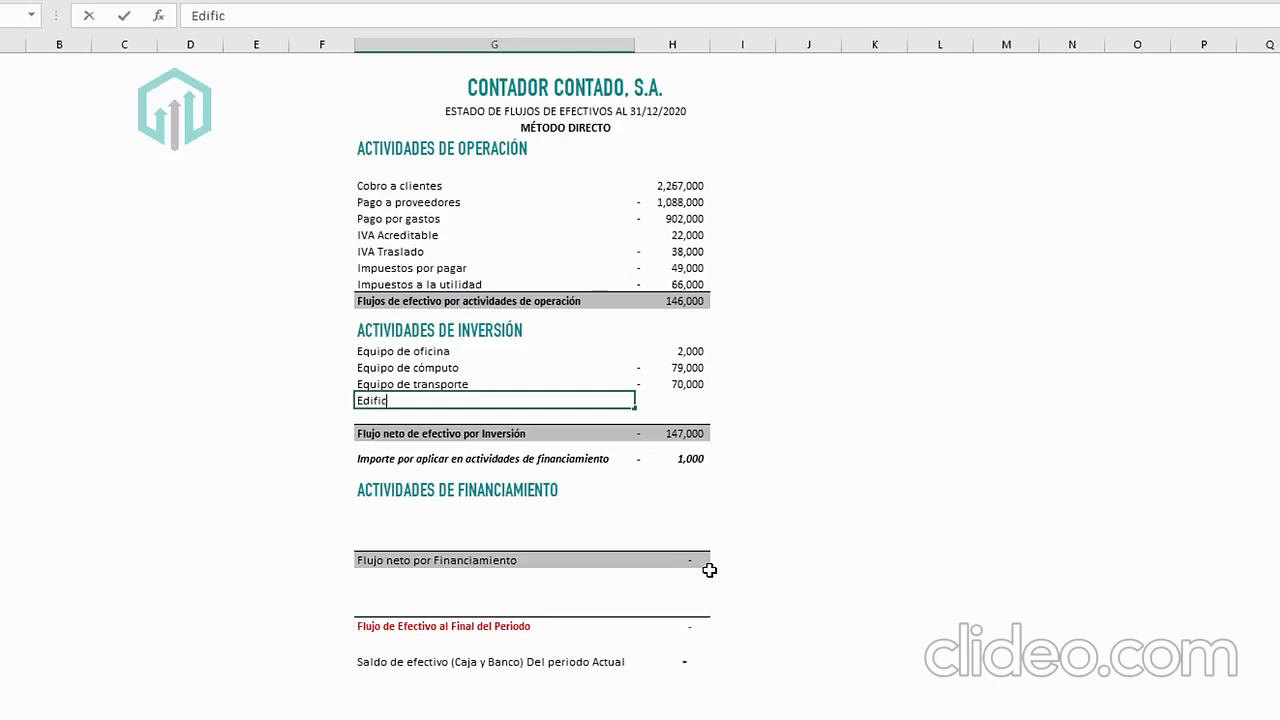
Enter the labels "Edificios" and "Terrenos" as the last two investing items.
text(ios)
key(Return)
text(Terrenos)
key(Up)
Link Edificios to its working-paper amount with a leading minus sign, and Terrenos to its working-paper amount as a positive value.
key(Right)
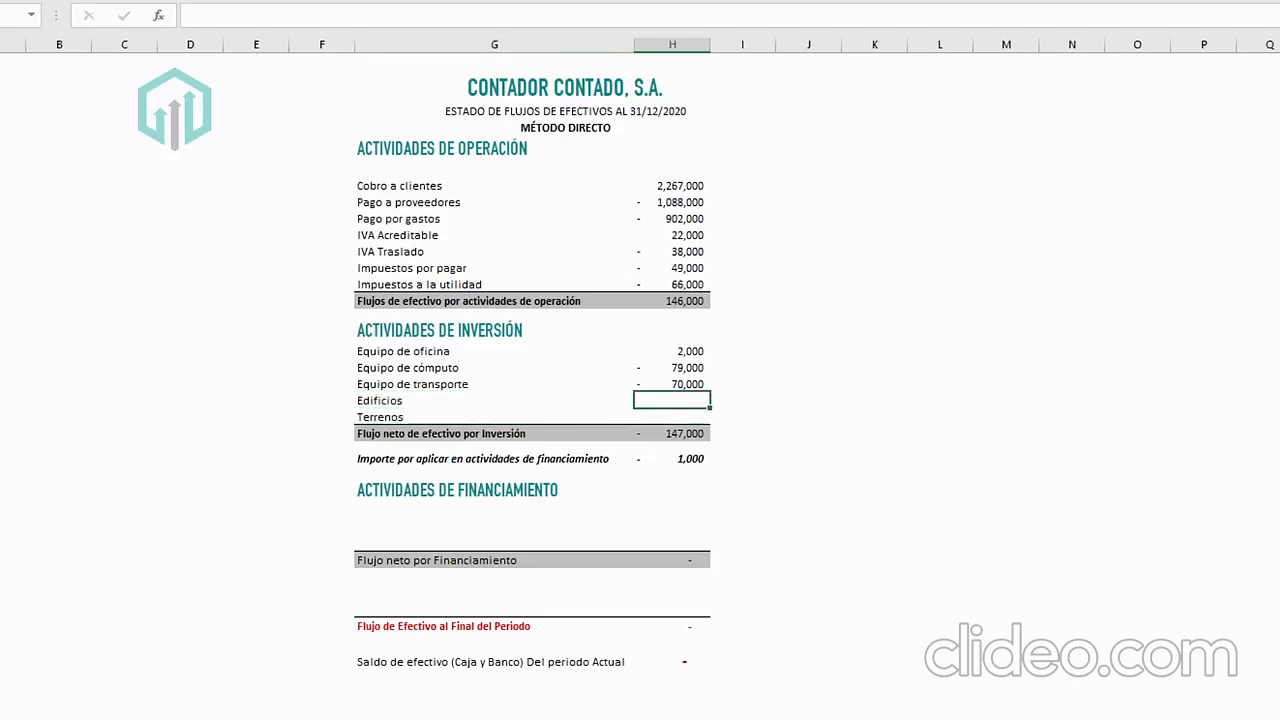
key(ctrl+Page_Up)
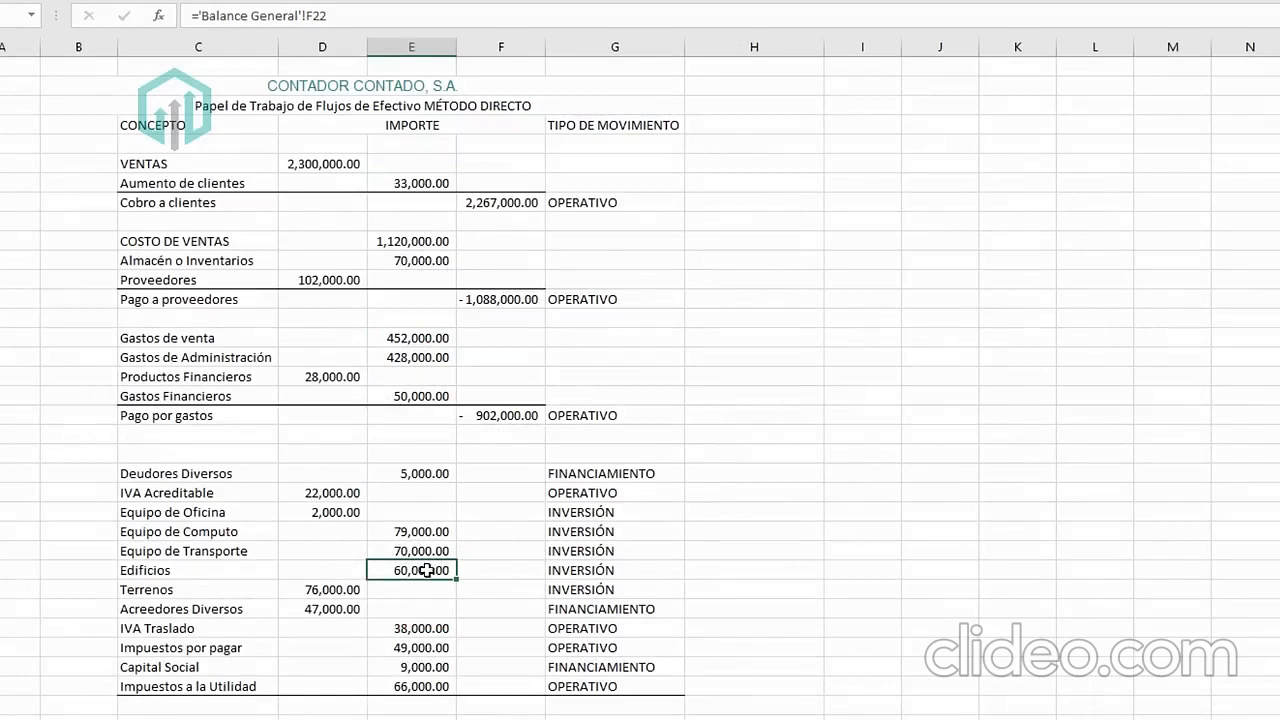
click(318, 589)
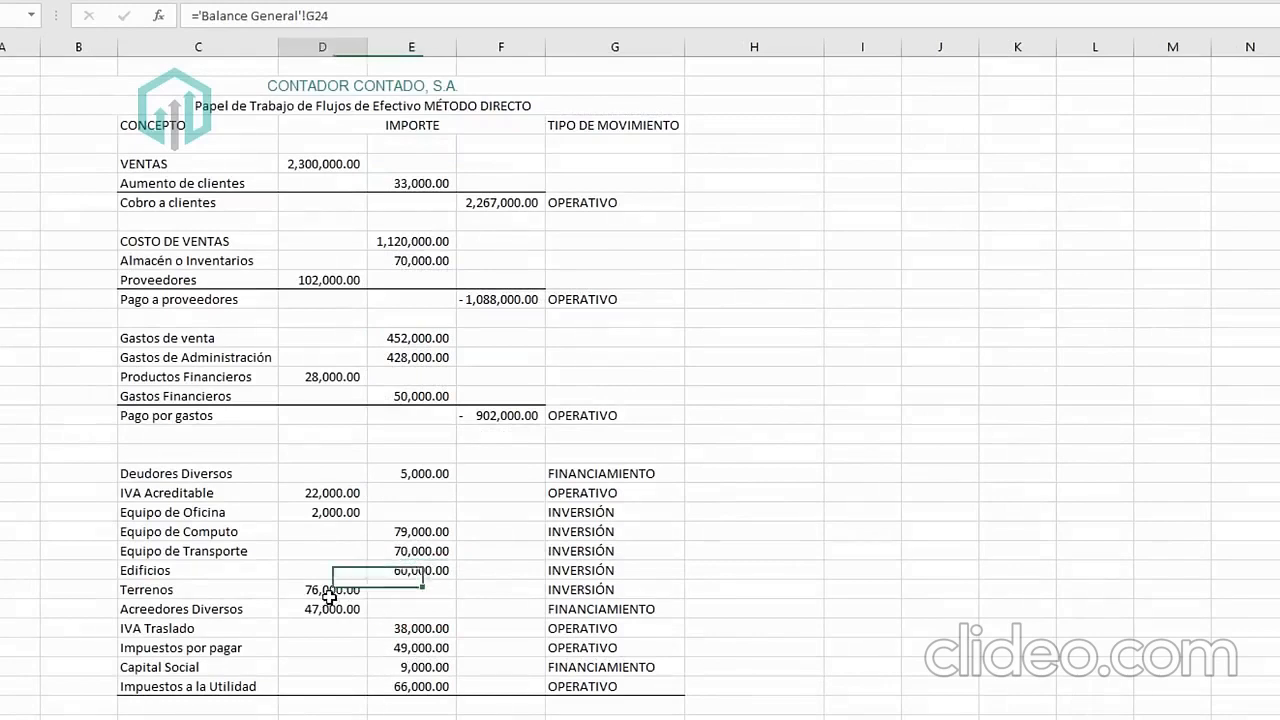
key(ctrl+Page_Down)
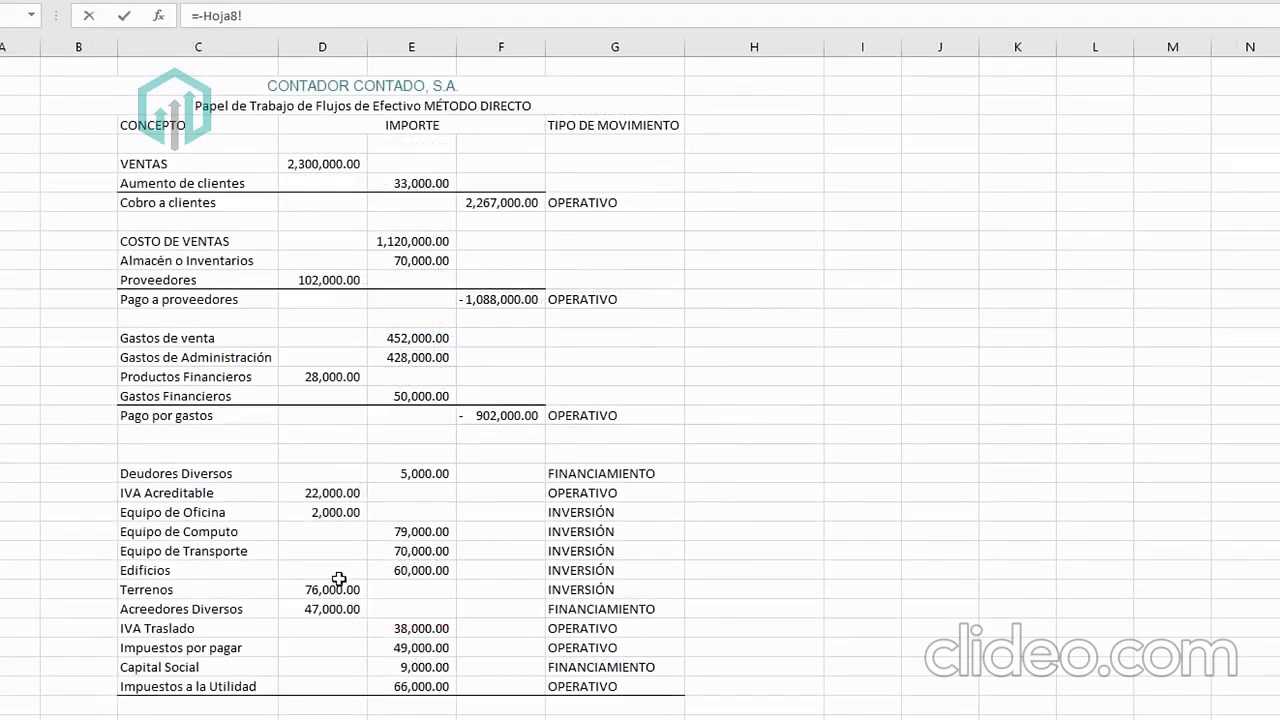
click(412, 570)
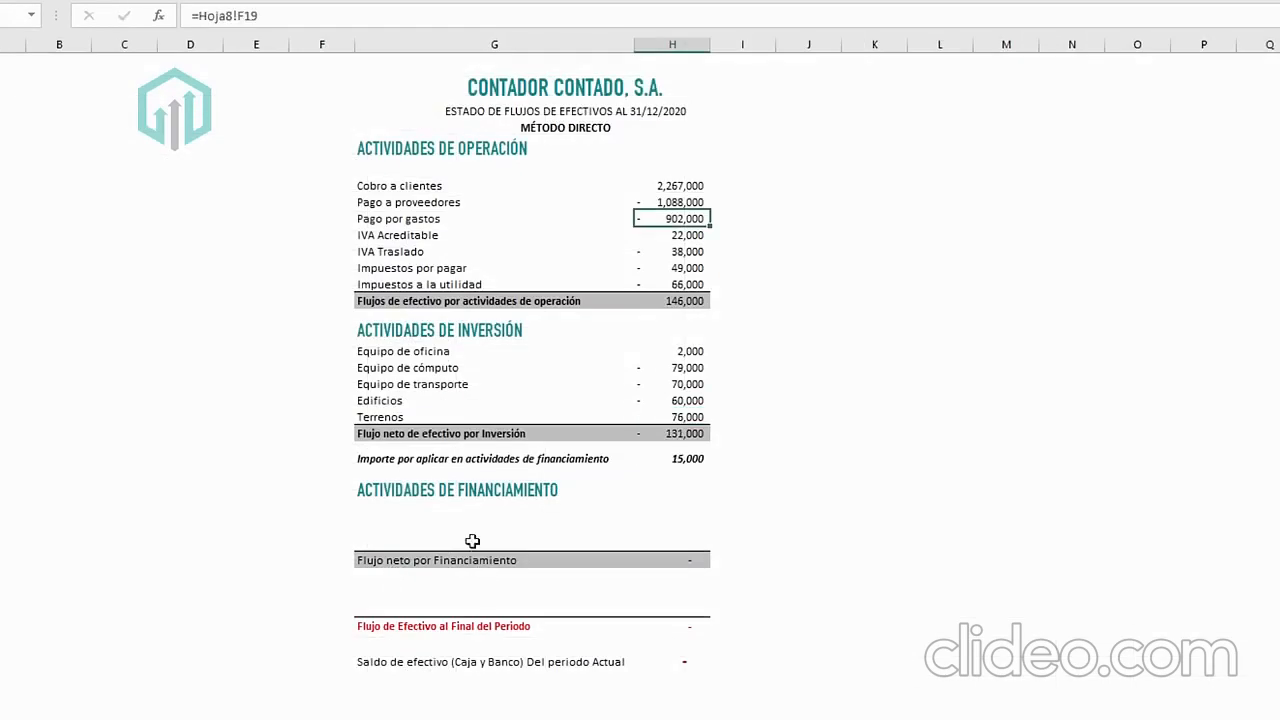
Examine the working-paper items classified as FINANCIAMIENTO for the empty financing activities section.
click(460, 490)
click(455, 508)
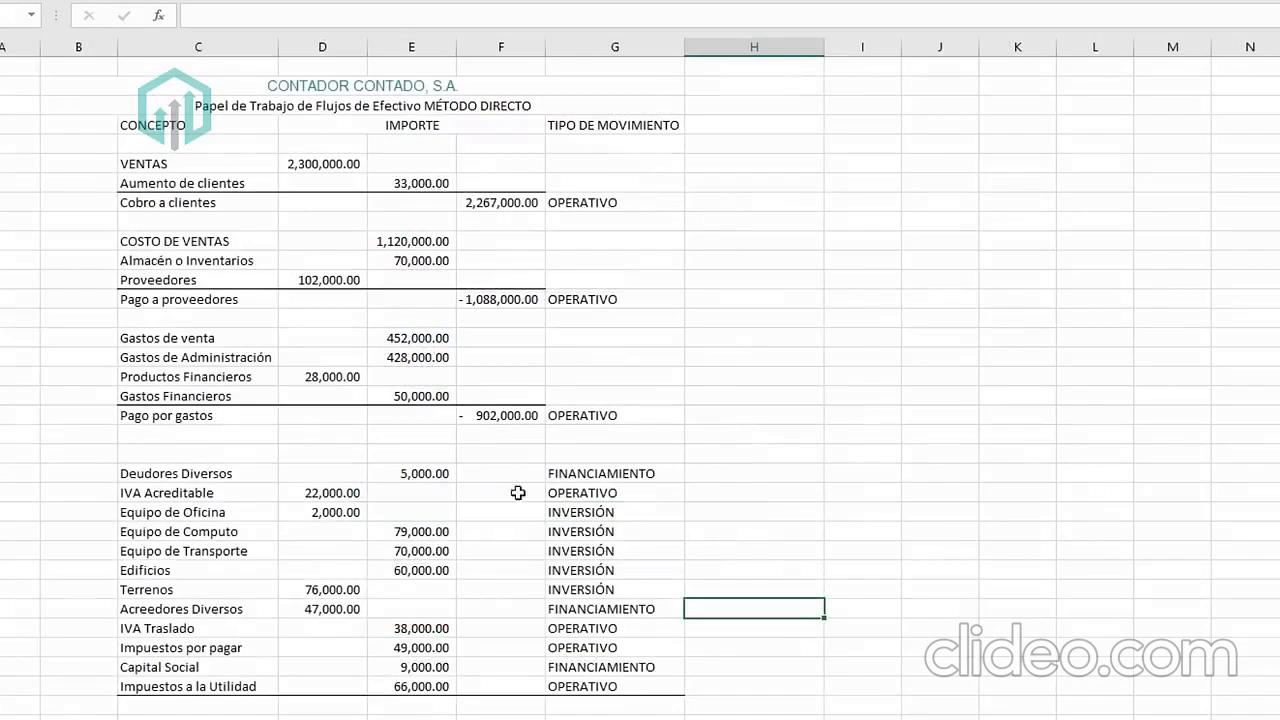
click(575, 470)
click(615, 609)
click(214, 470)
key(Down)
click(216, 609)
click(217, 664)
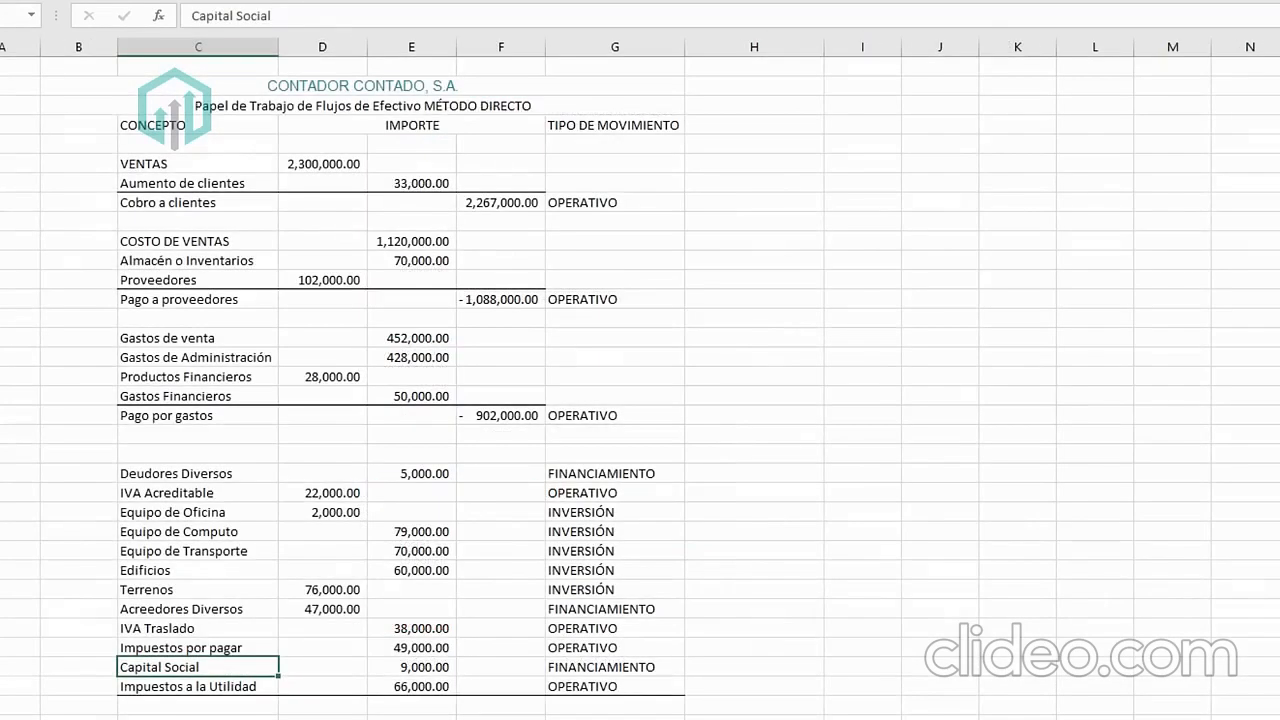
click(586, 456)
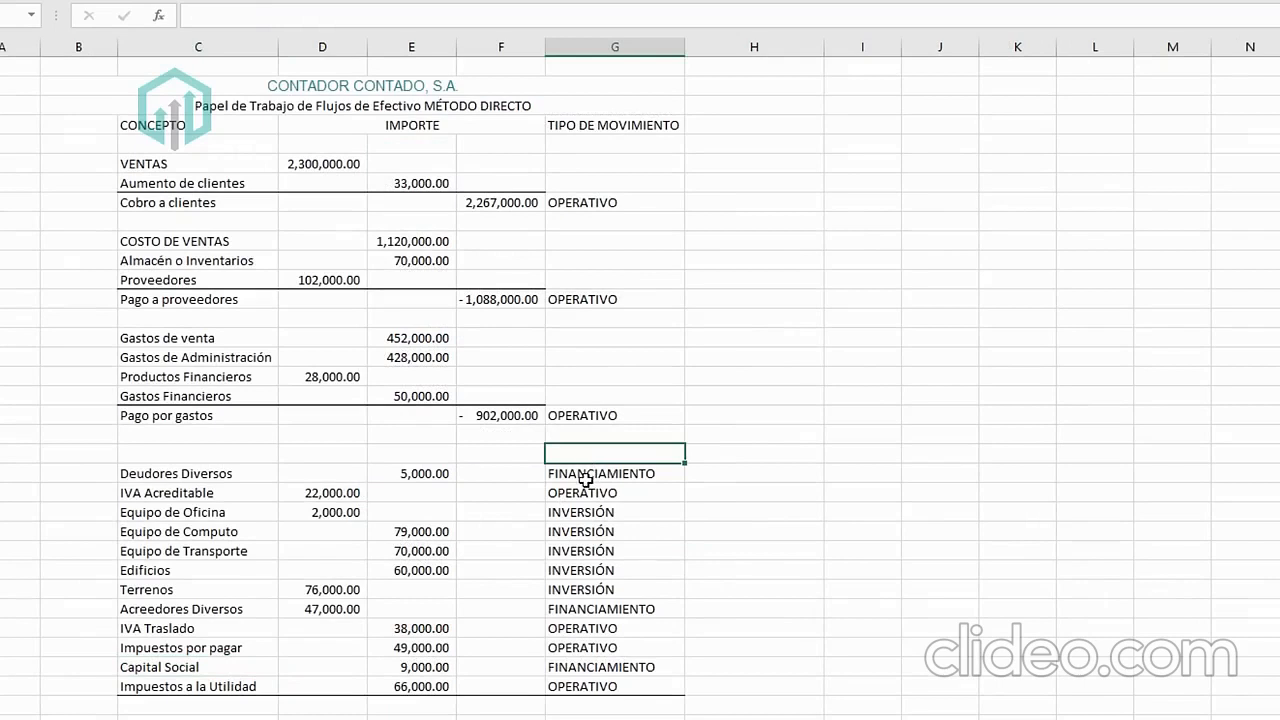
Add the financing lines Deudores Diversos, Acreedores Diversos and Capital Social, and link the Deudores Diversos amount with =Hoja8!E22.
drag(455, 490, 533, 490)
click(407, 456)
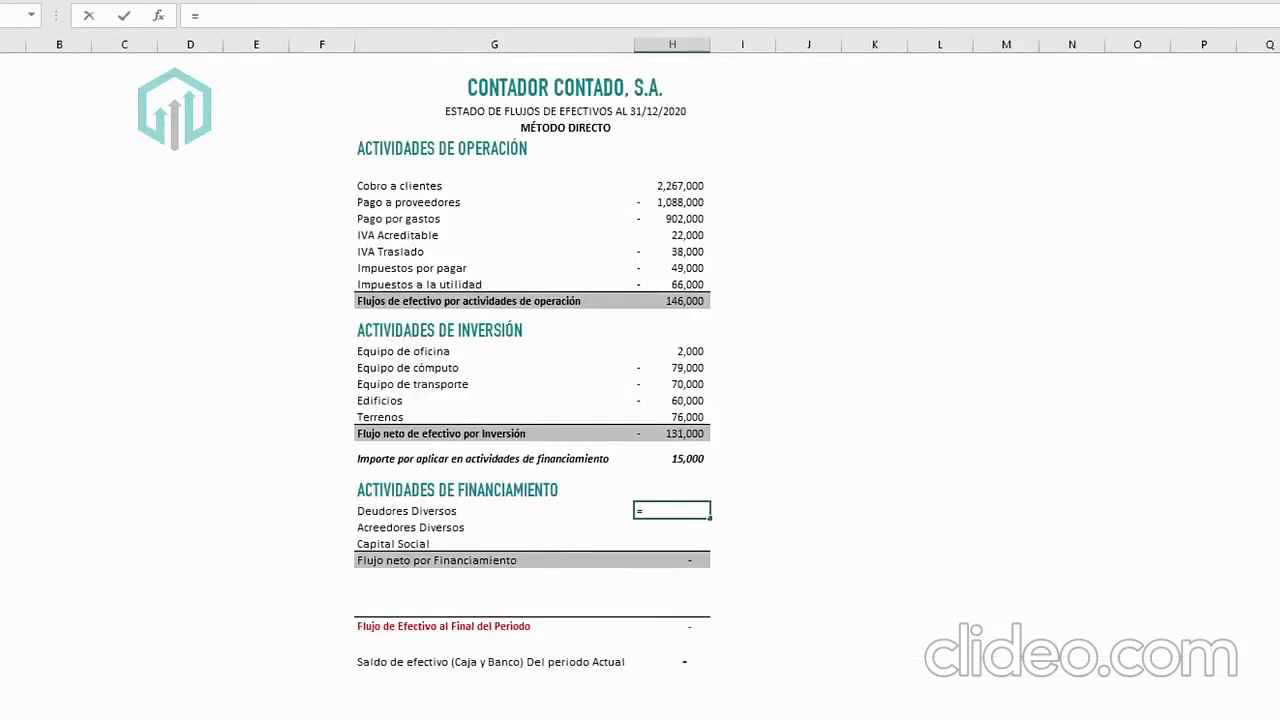
click(458, 717)
click(410, 474)
key(Return)
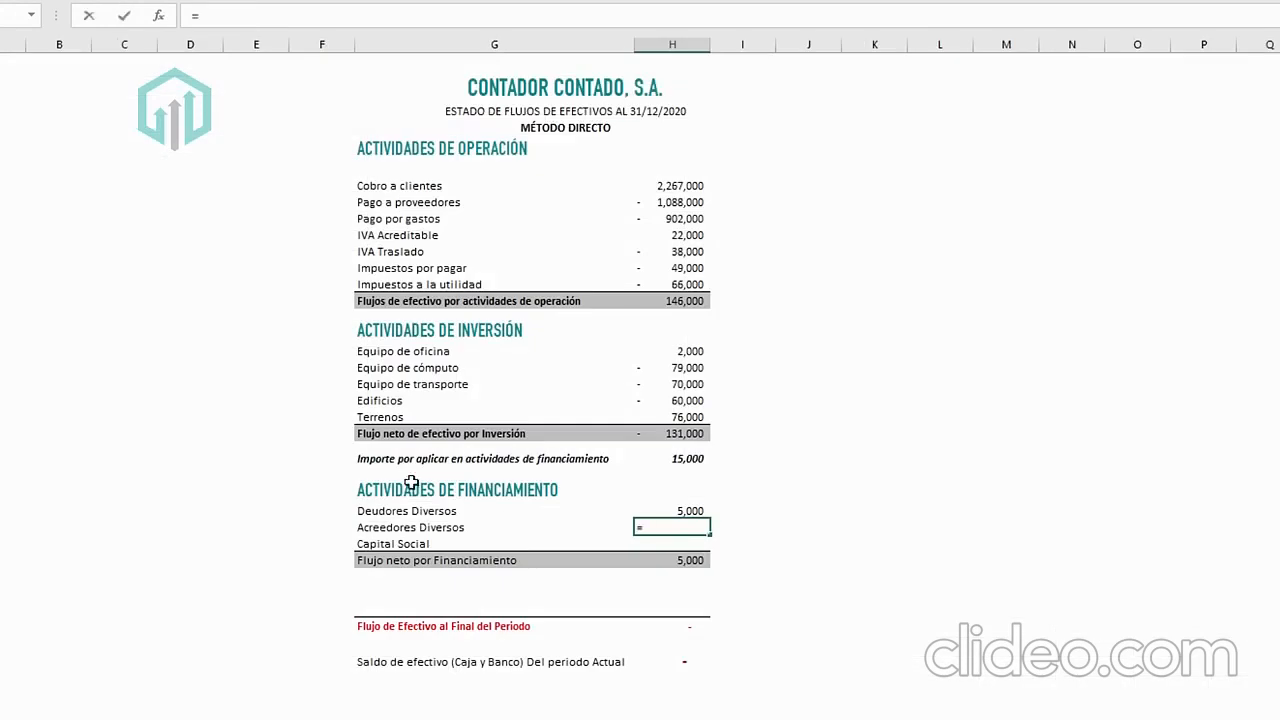
Link the Acreedores Diversos amount to its working-paper value with =Hoja8!D29.
click(458, 717)
click(330, 607)
click(198, 15)
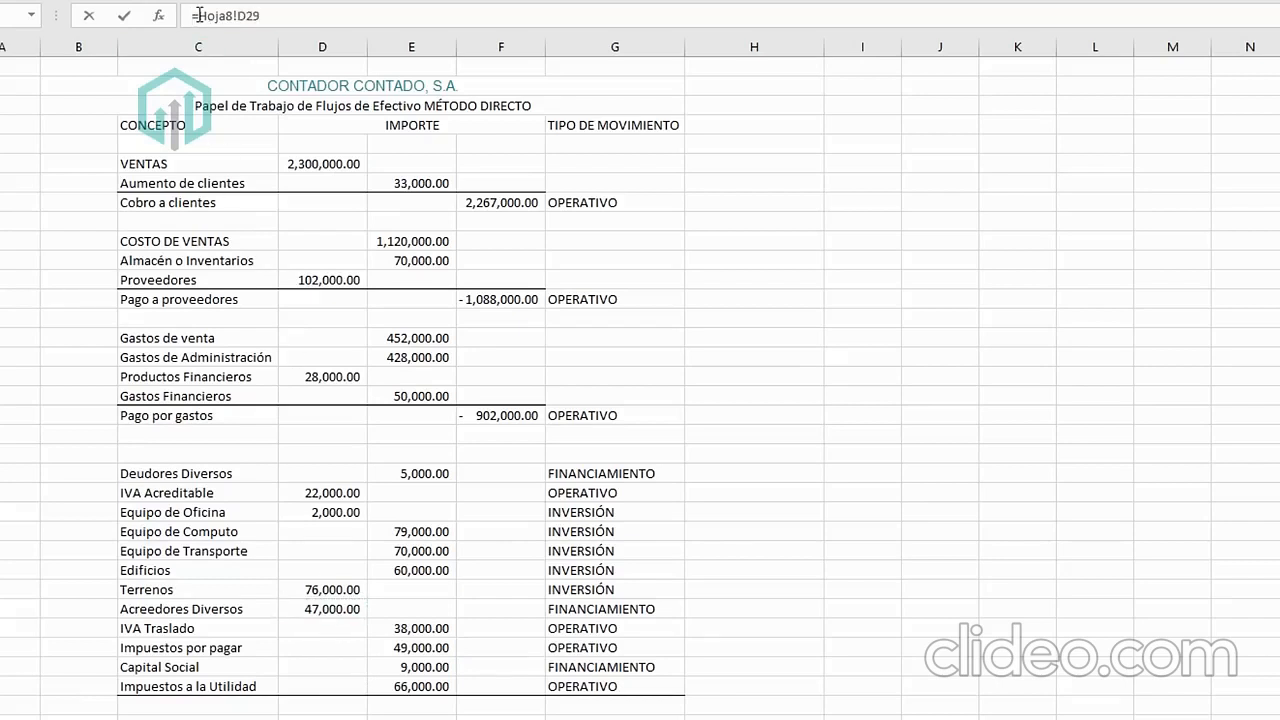
key(Return)
Put a minus sign in front of the Deudores Diversos reference to Hoja8!E22 so that the amount is subtracted.
key(Up)
key(Up)
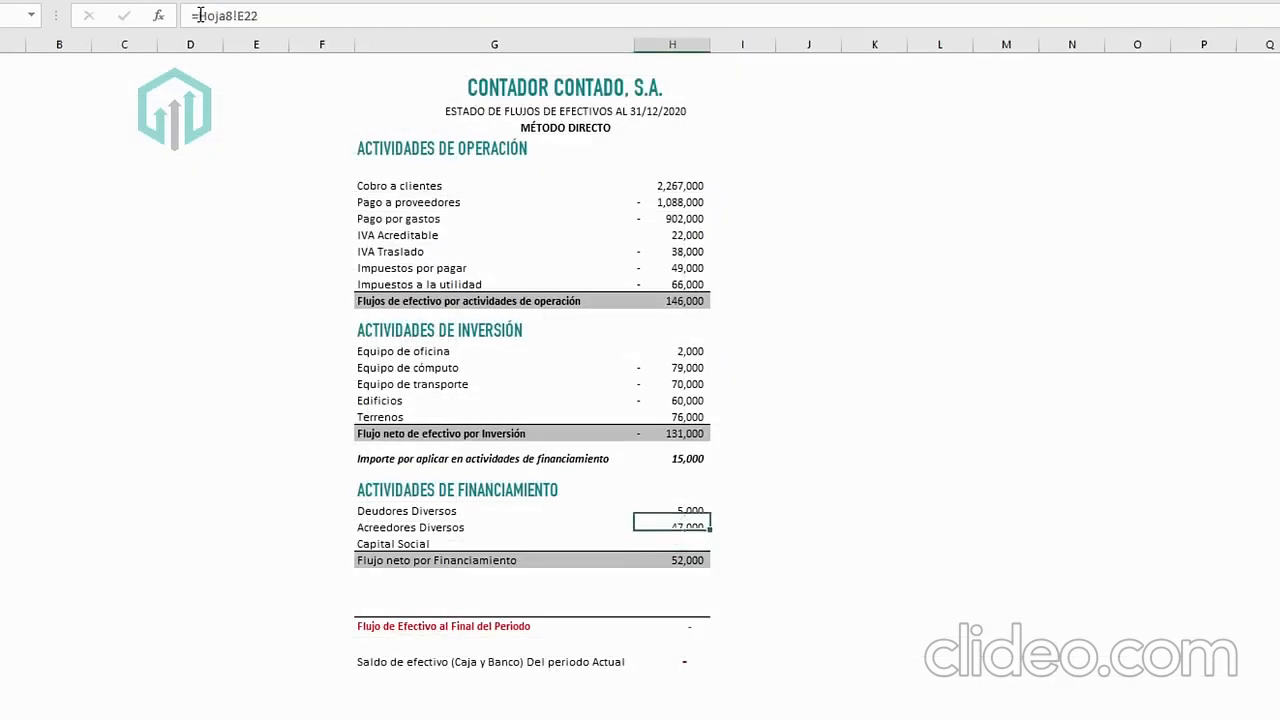
click(198, 16)
text(-)
key(Return)
Link the Capital Social amount to Hoja8!E32 in the working paper, with a minus sign in front of the reference.
key(Down)
text(=)
key(ctrl+Page_Up)
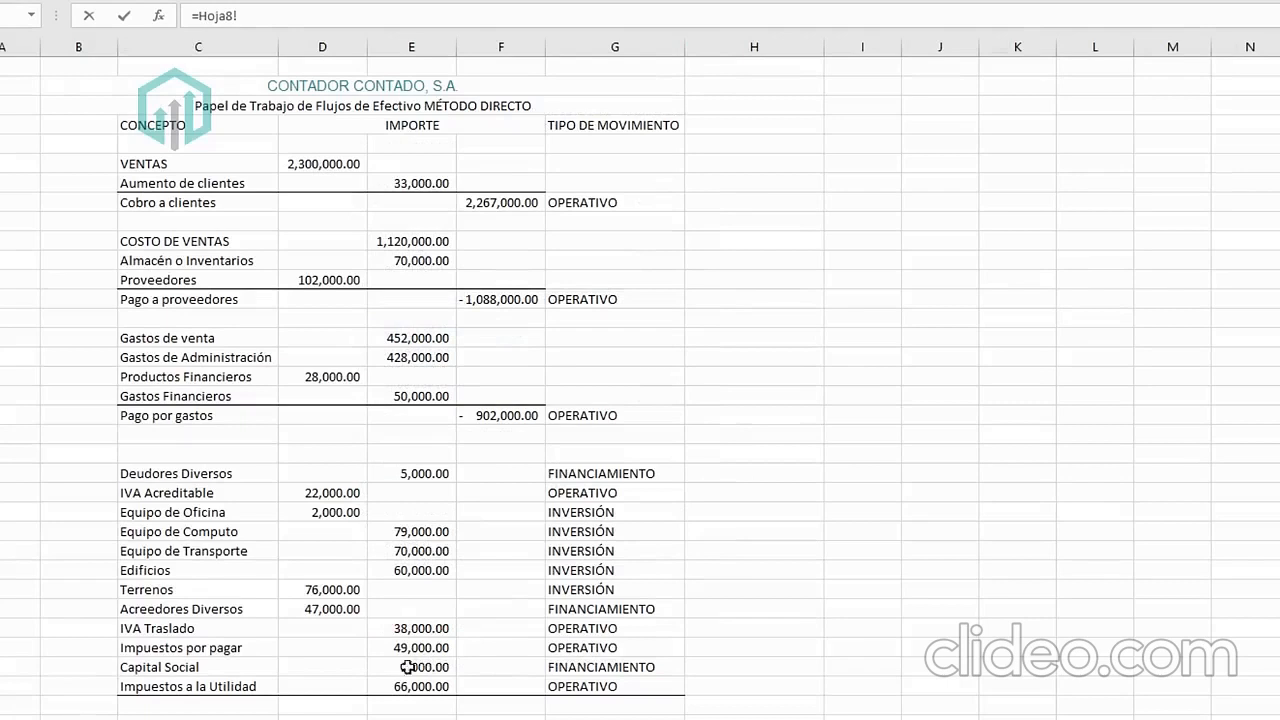
click(413, 663)
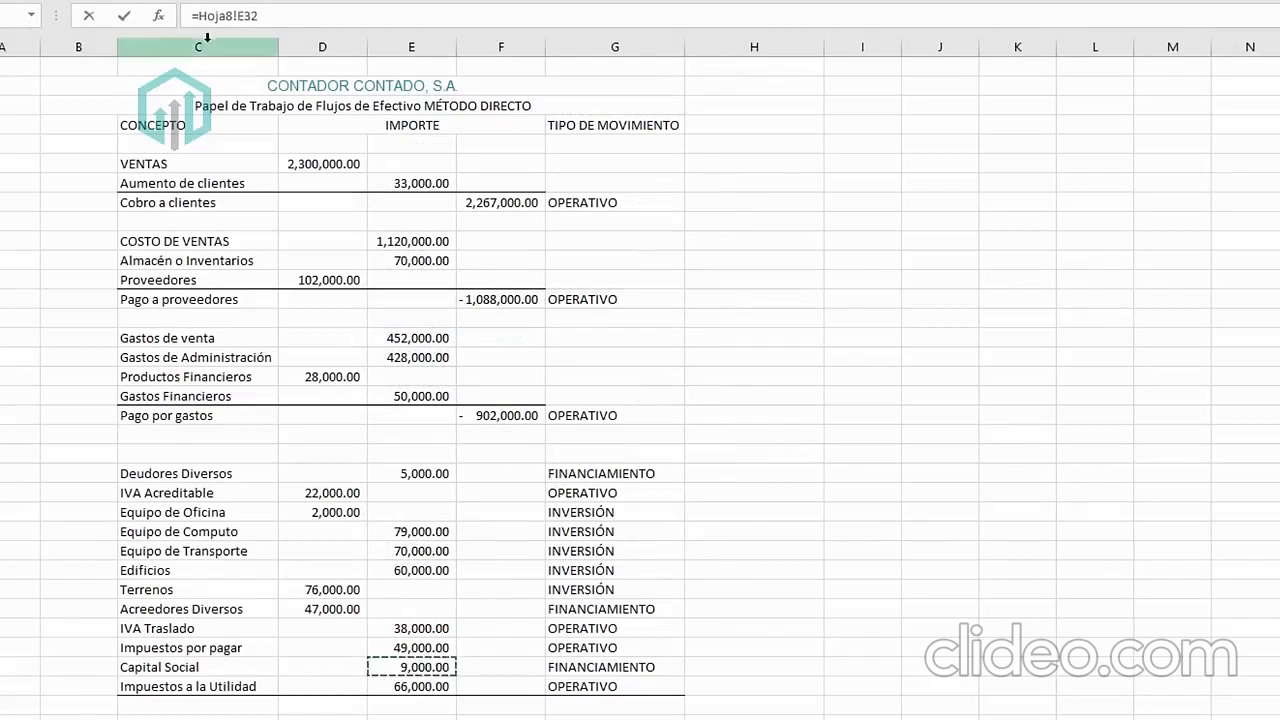
key(Return)
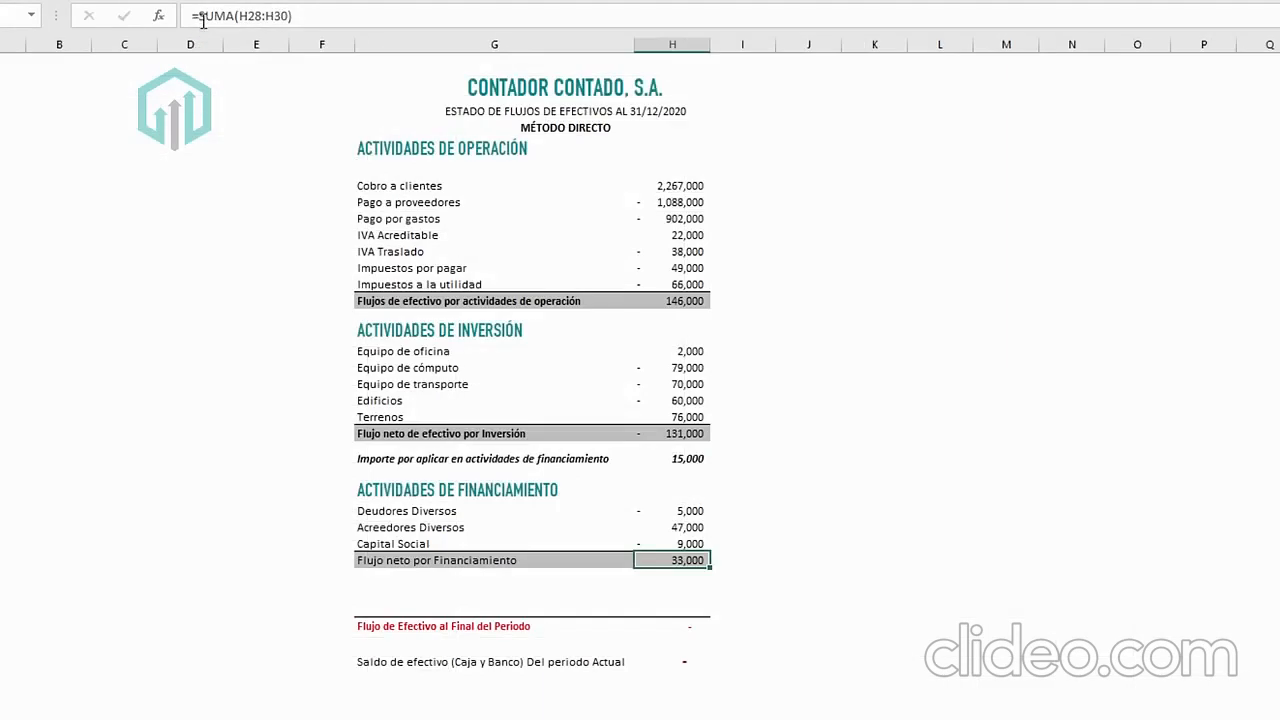
click(830, 526)
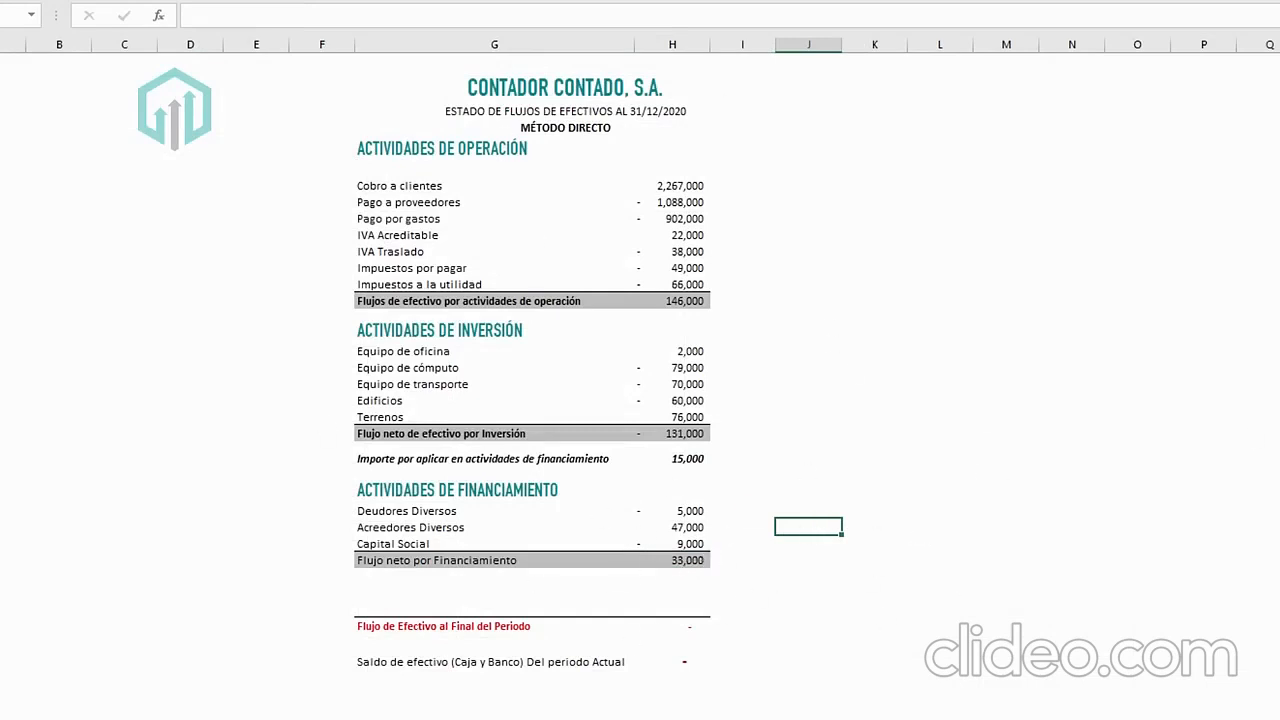
Add the line label "Variaciones del flujo" two rows below Flujo neto por Financiamiento.
click(533, 591)
text(V)
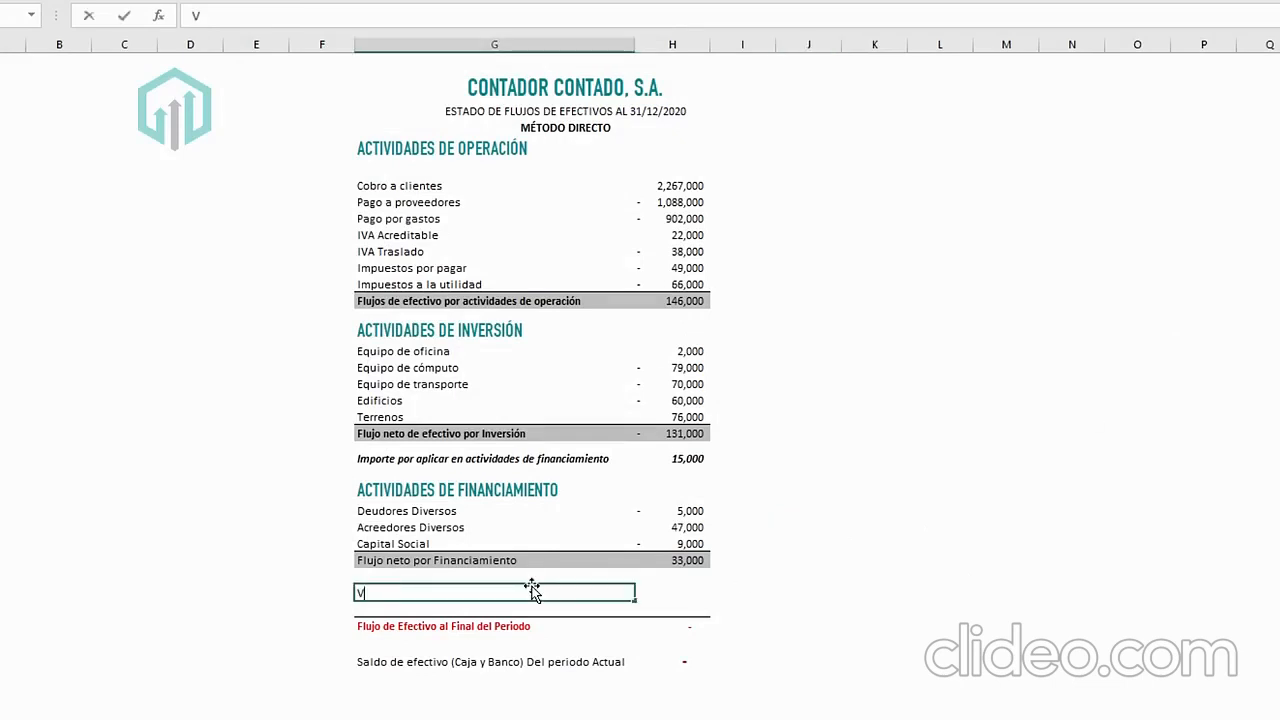
text(ariaciones del flujo)
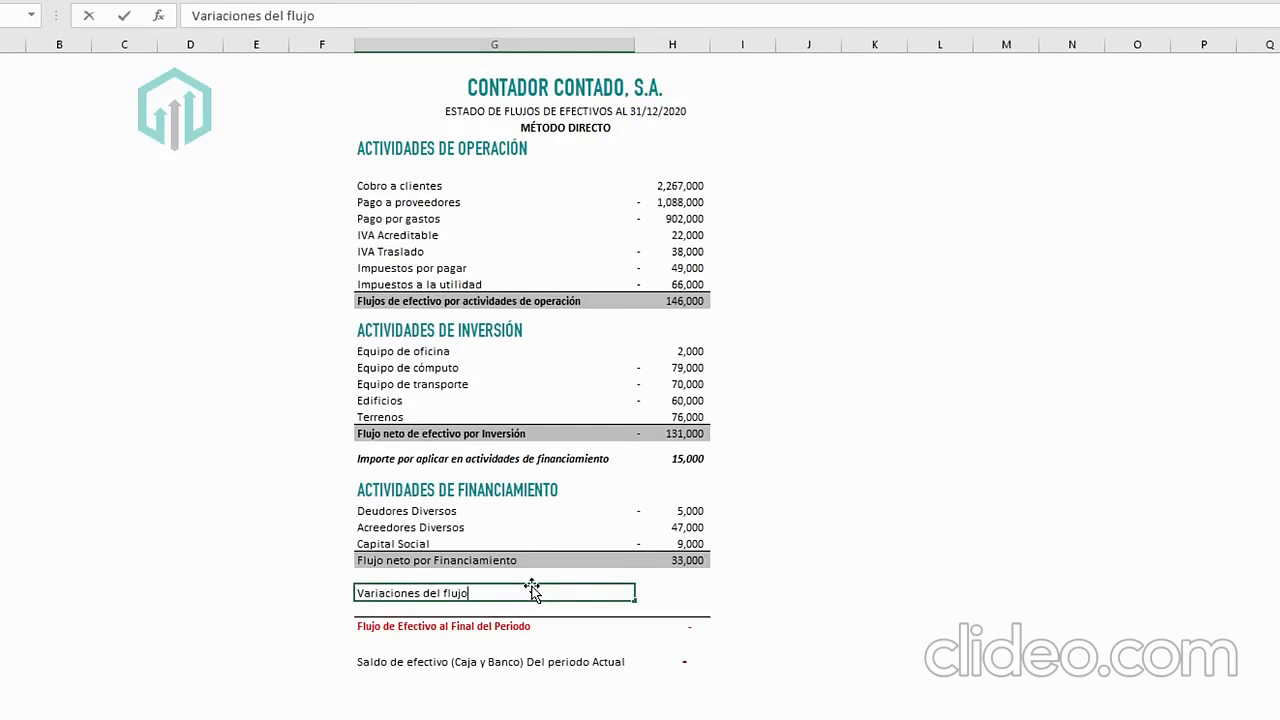
key(Return)
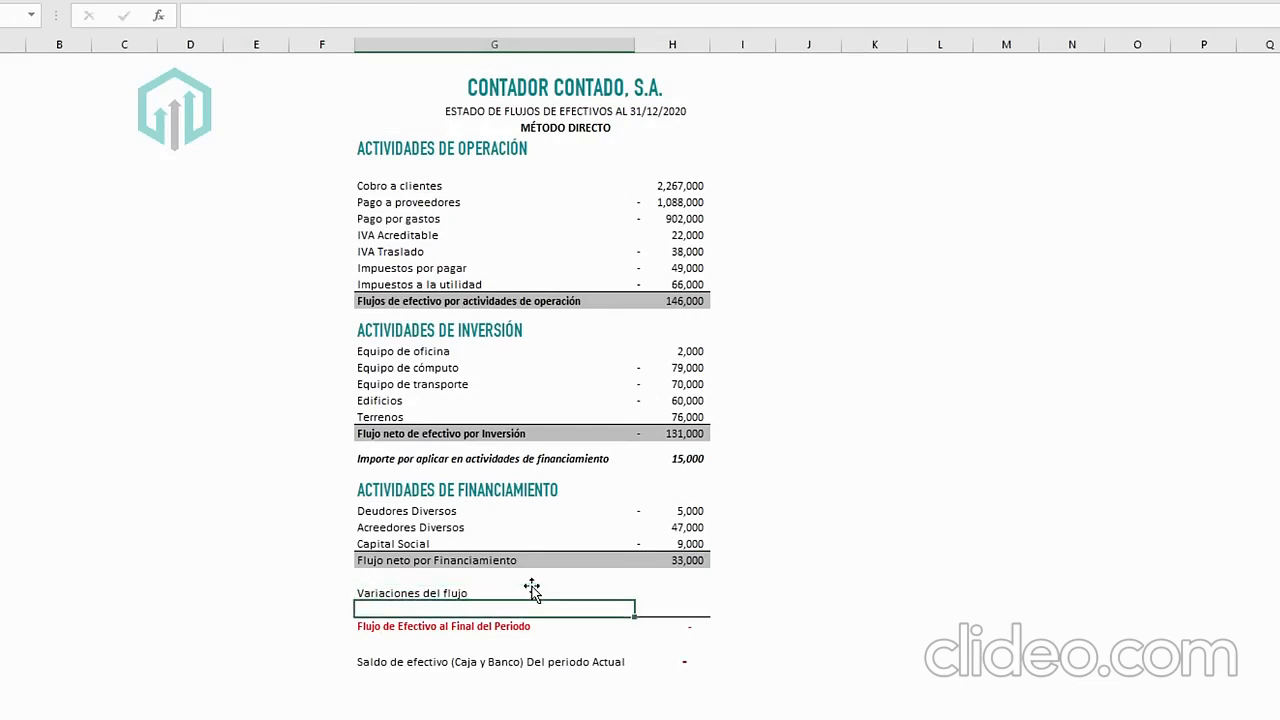
Calculate the Variaciones del flujo amount by adding the operating, investing and financing net flows with =H15+H23+H31.
key(Up)
key(Right)
text(=)
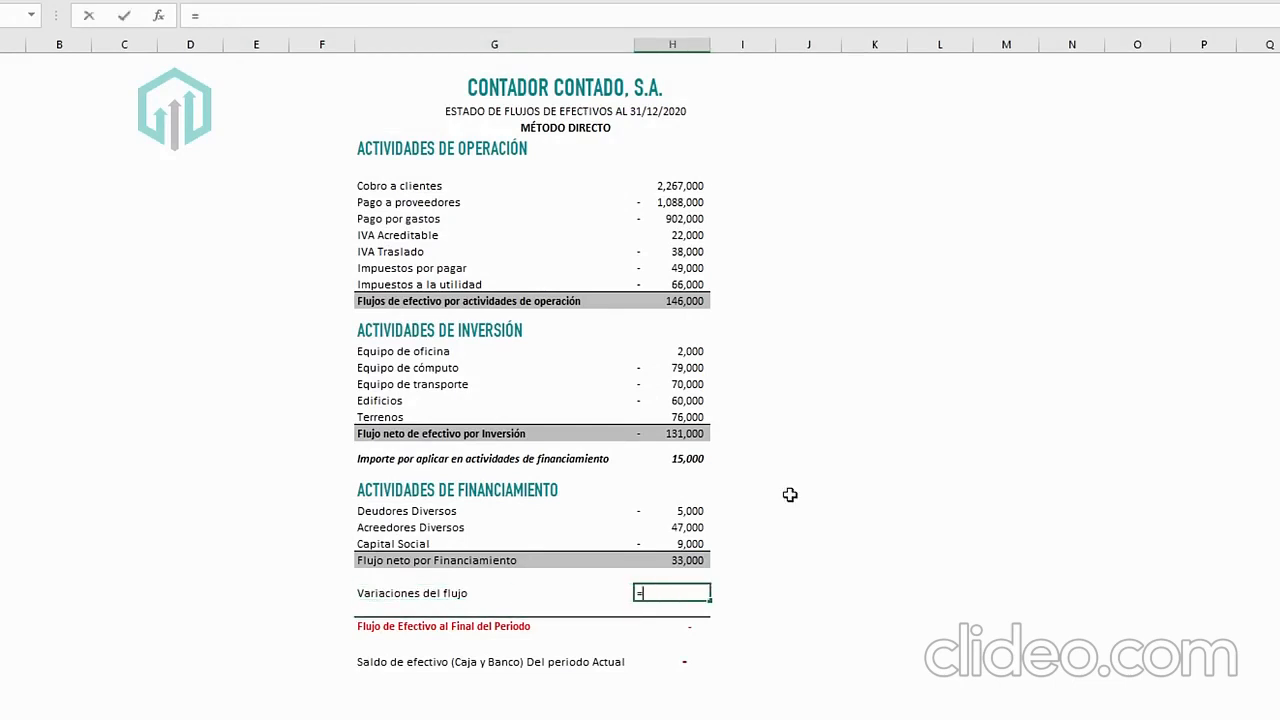
click(690, 300)
text(+)
click(683, 417)
click(683, 433)
text(+)
click(684, 560)
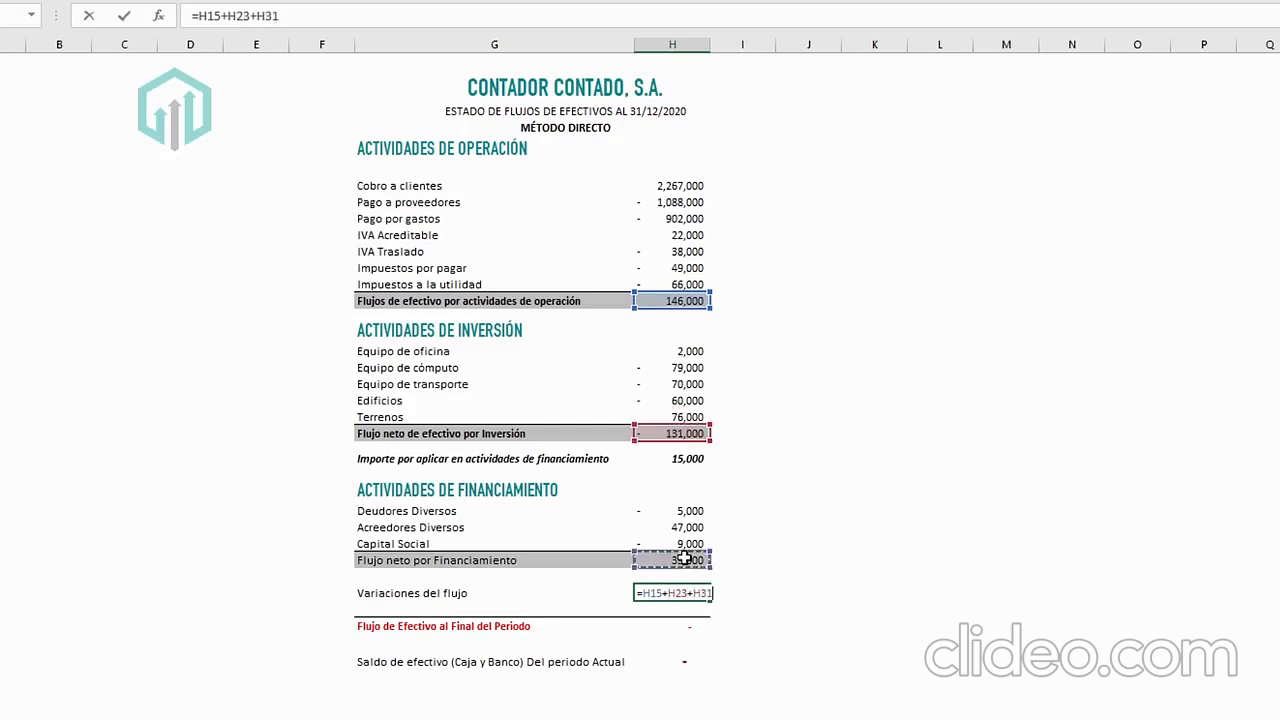
key(Return)
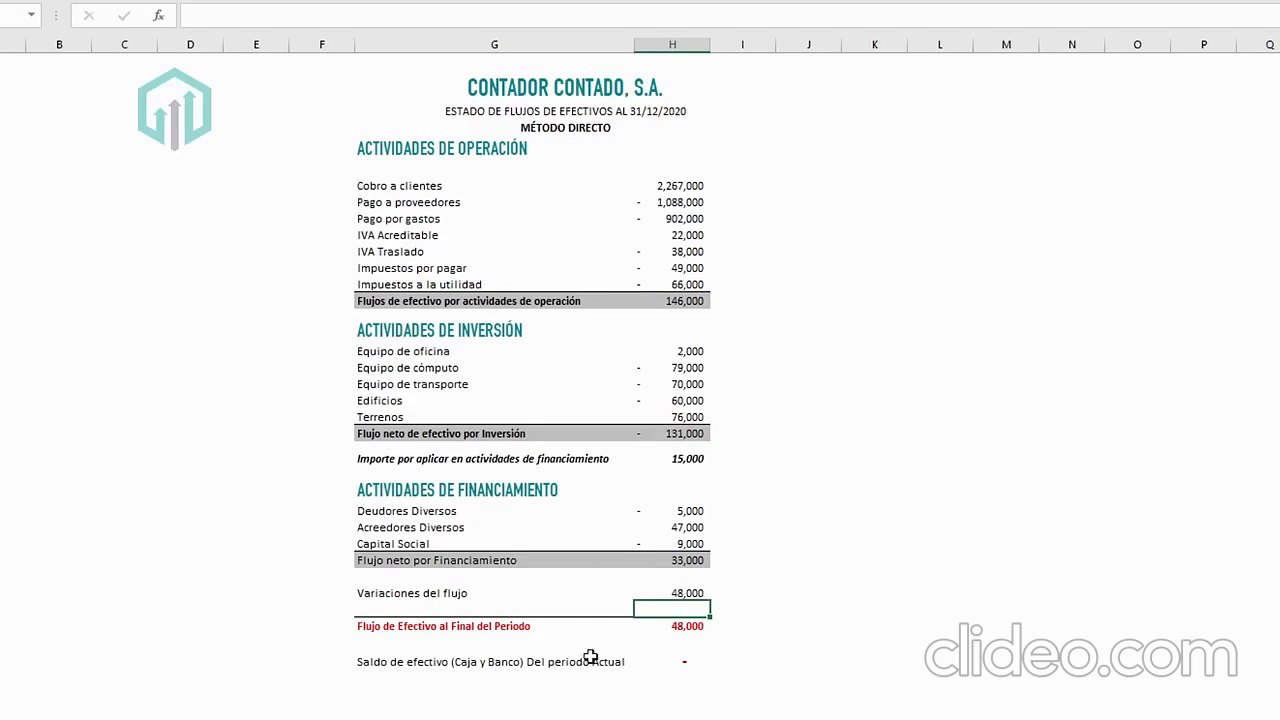
Label the row below Variaciones del flujo as "Efectivos (Caja y el banco)".
click(405, 607)
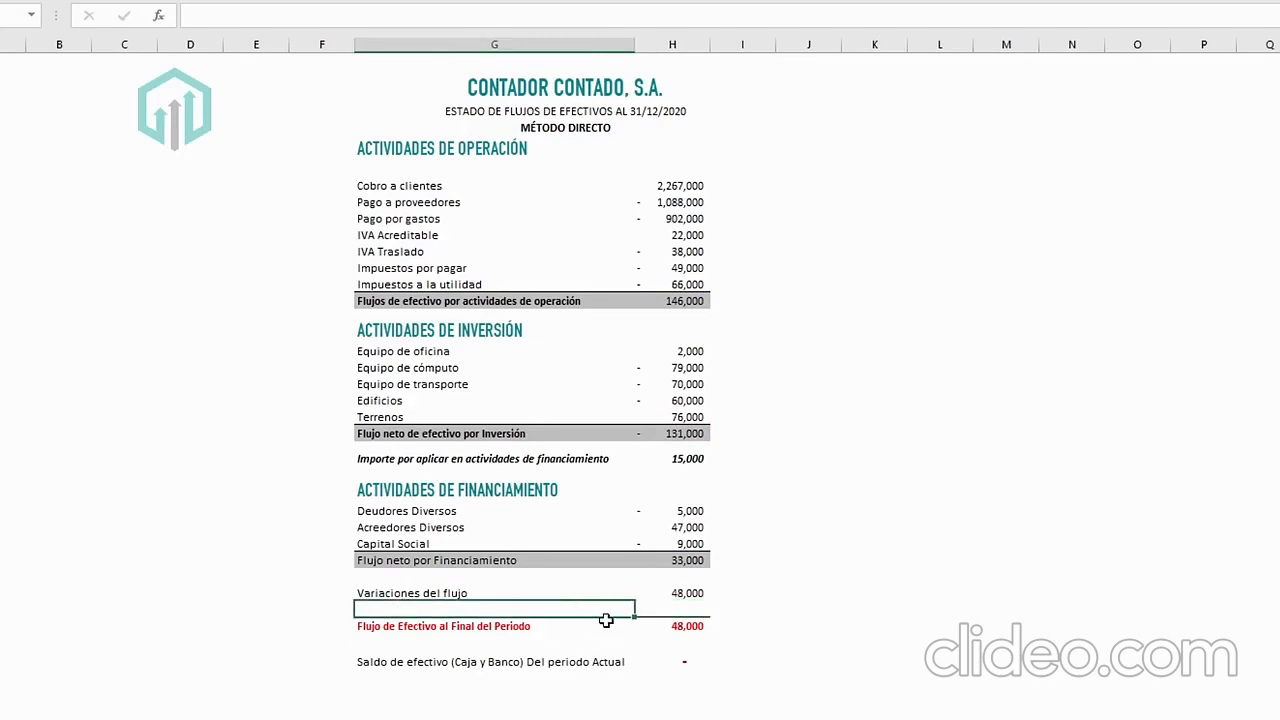
text(Efectivos ()
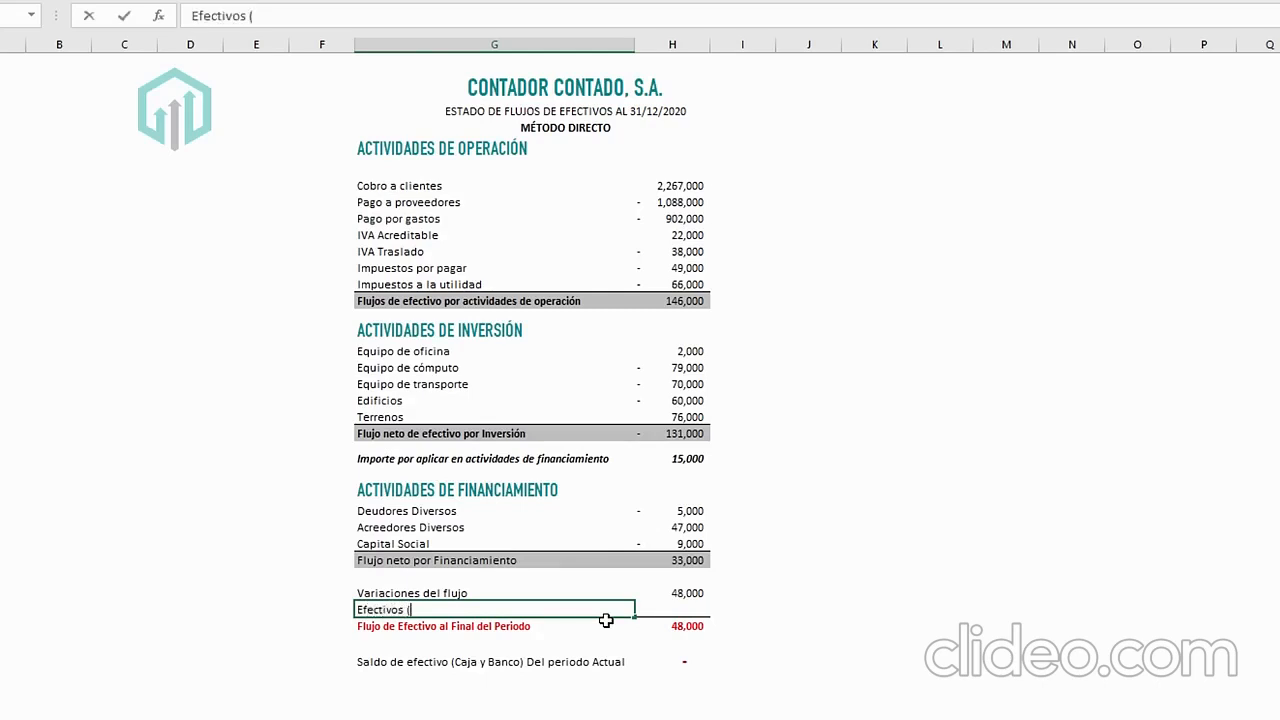
text(Caja y el banco))
key(Return)
Set the Efectivos amount to the 2019 Caja plus Bancos balances with ='Balance General'!D7+'Balance General'!D8.
key(Up)
key(Right)
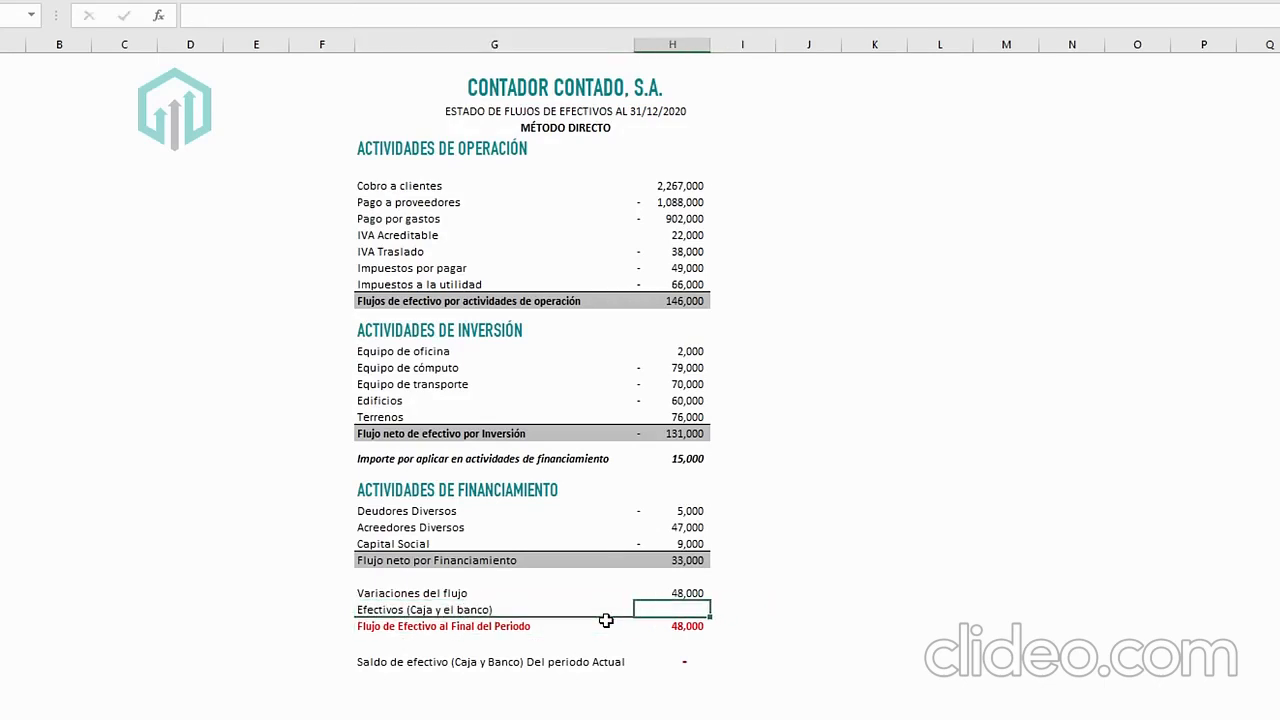
click(132, 717)
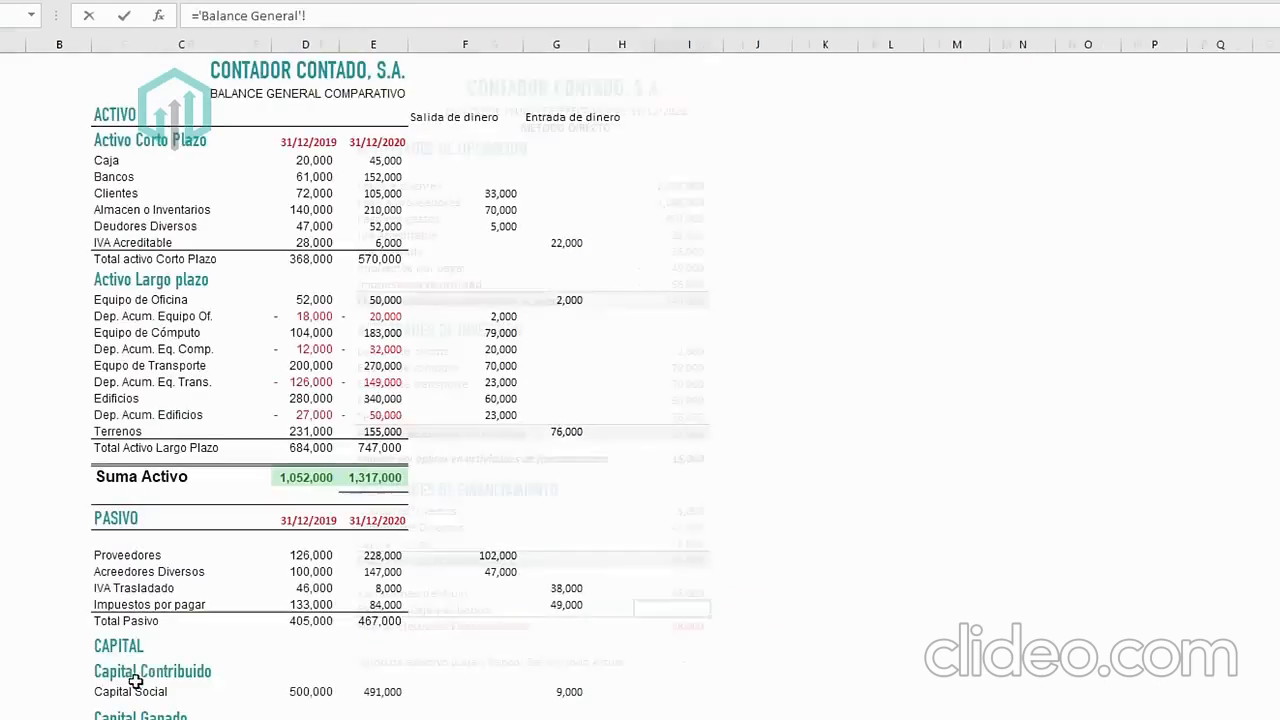
click(318, 161)
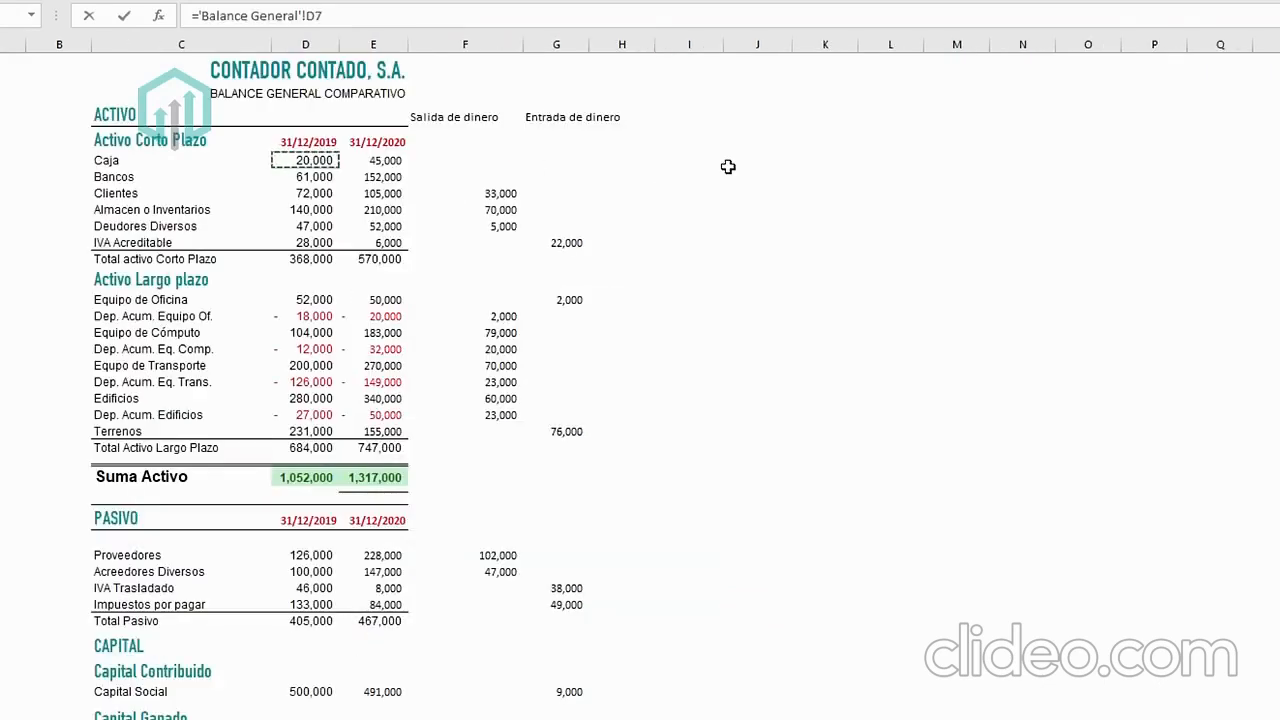
text(+)
click(318, 177)
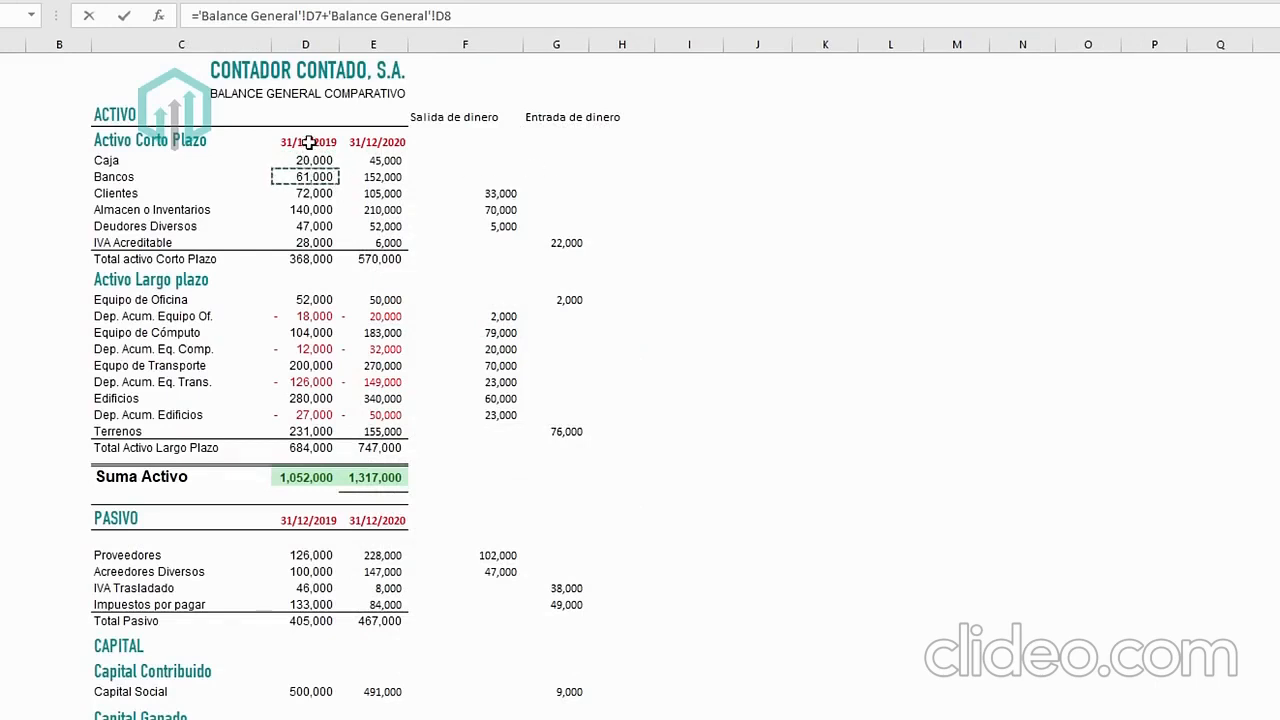
key(Return)
Set the Saldo de efectivo del periodo actual to the 2020 Caja plus Bancos balances with ='Balance General'!E7+'Balance General'!E8.
click(673, 657)
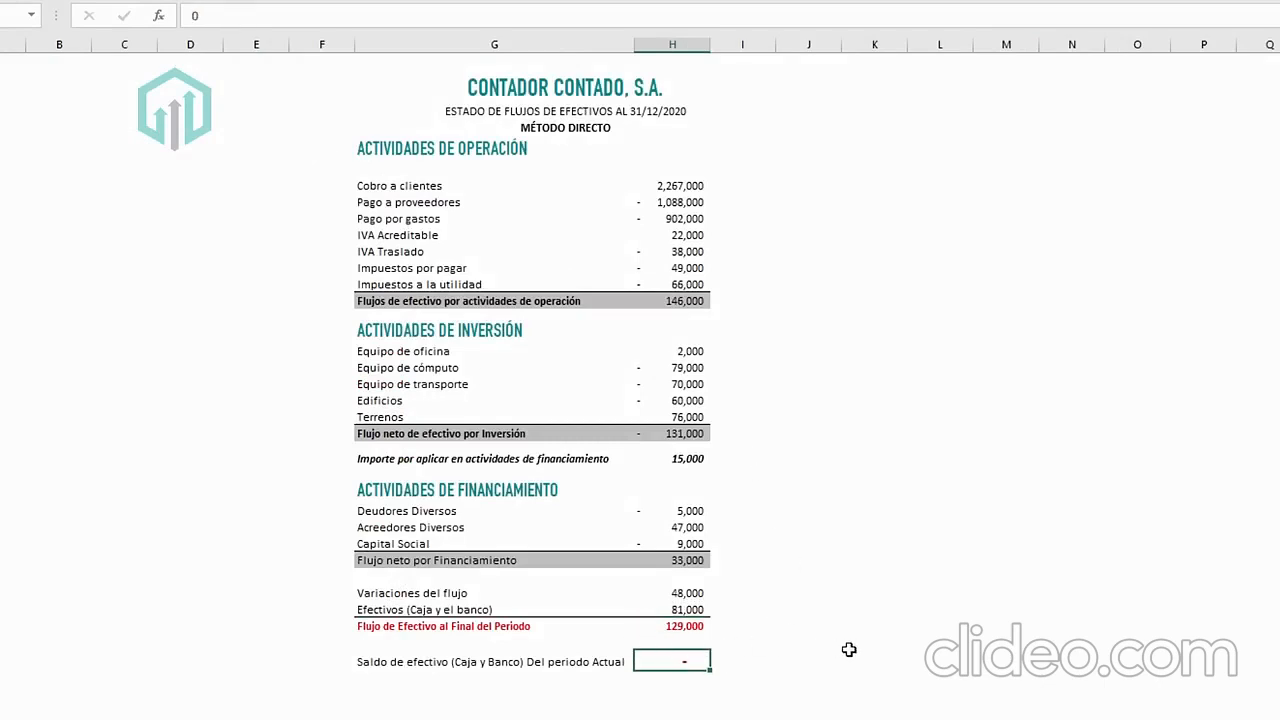
text(=)
click(245, 718)
click(363, 159)
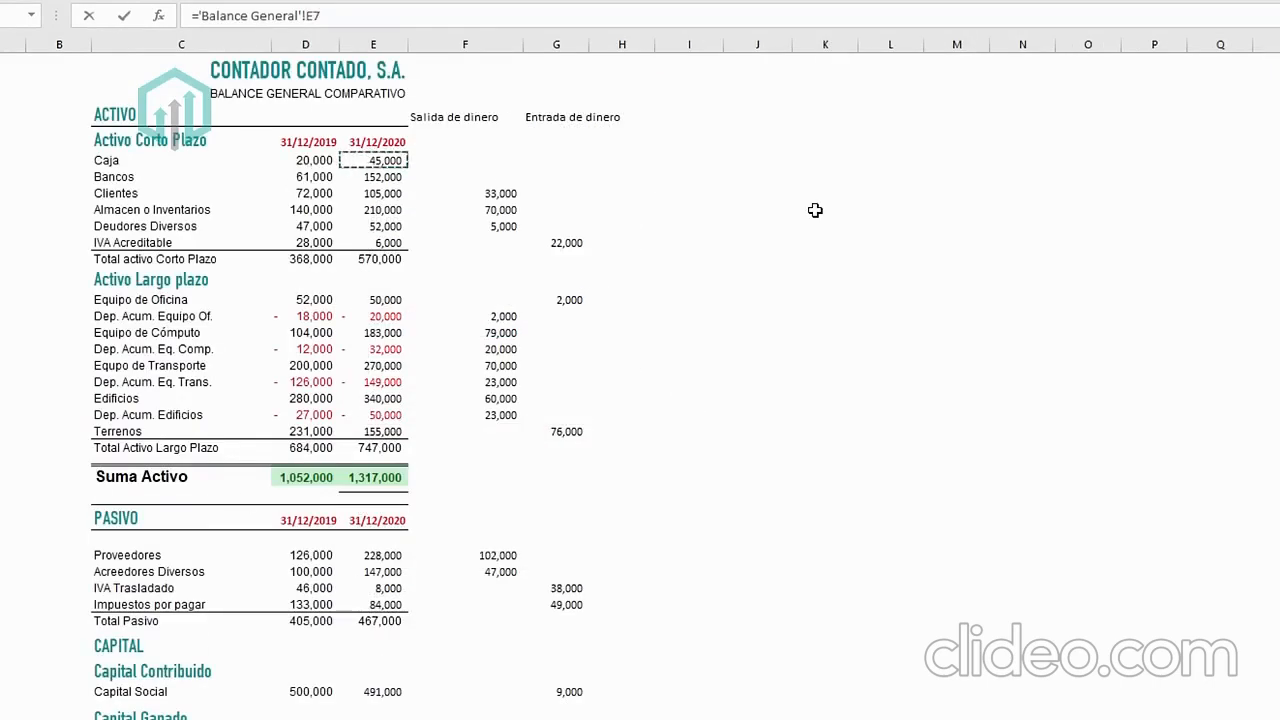
text(+)
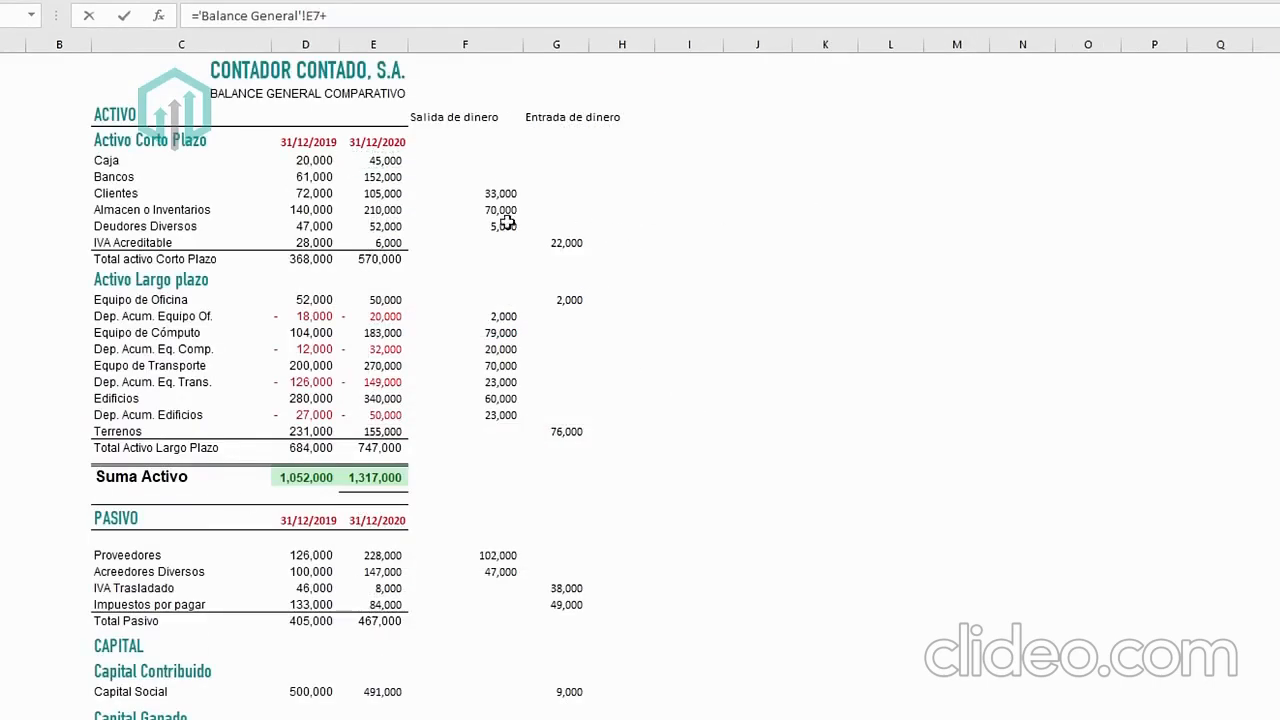
click(373, 176)
key(Return)
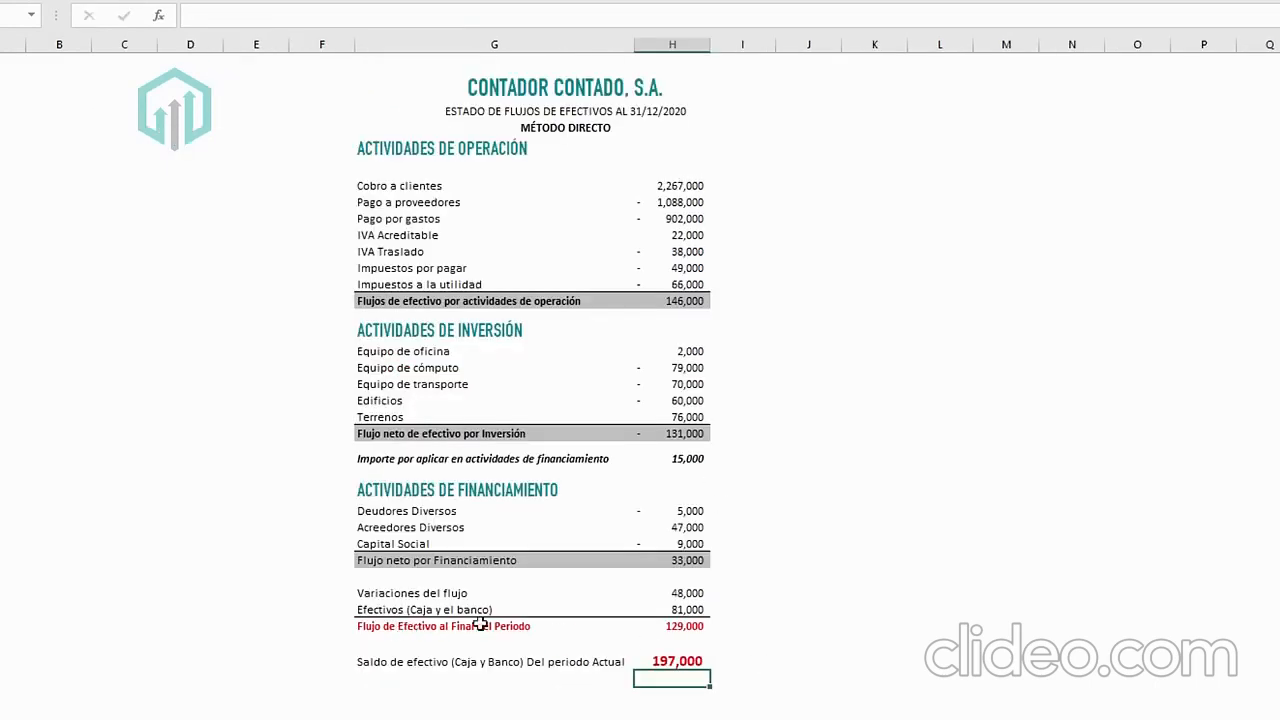
Compare the Flujo de Efectivo al Final del Periodo with the current period's Saldo de efectivo.
key(Up)
key(Up)
key(Up)
key(Down)
key(Down)
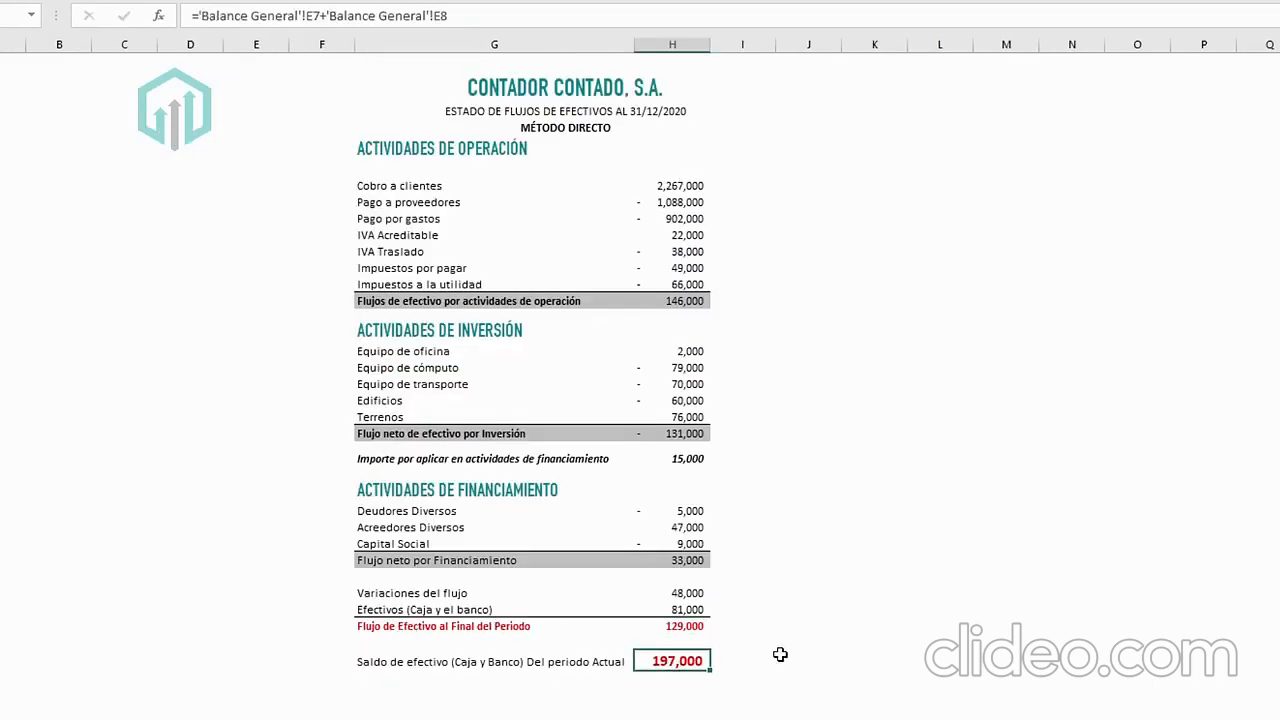
key(Up)
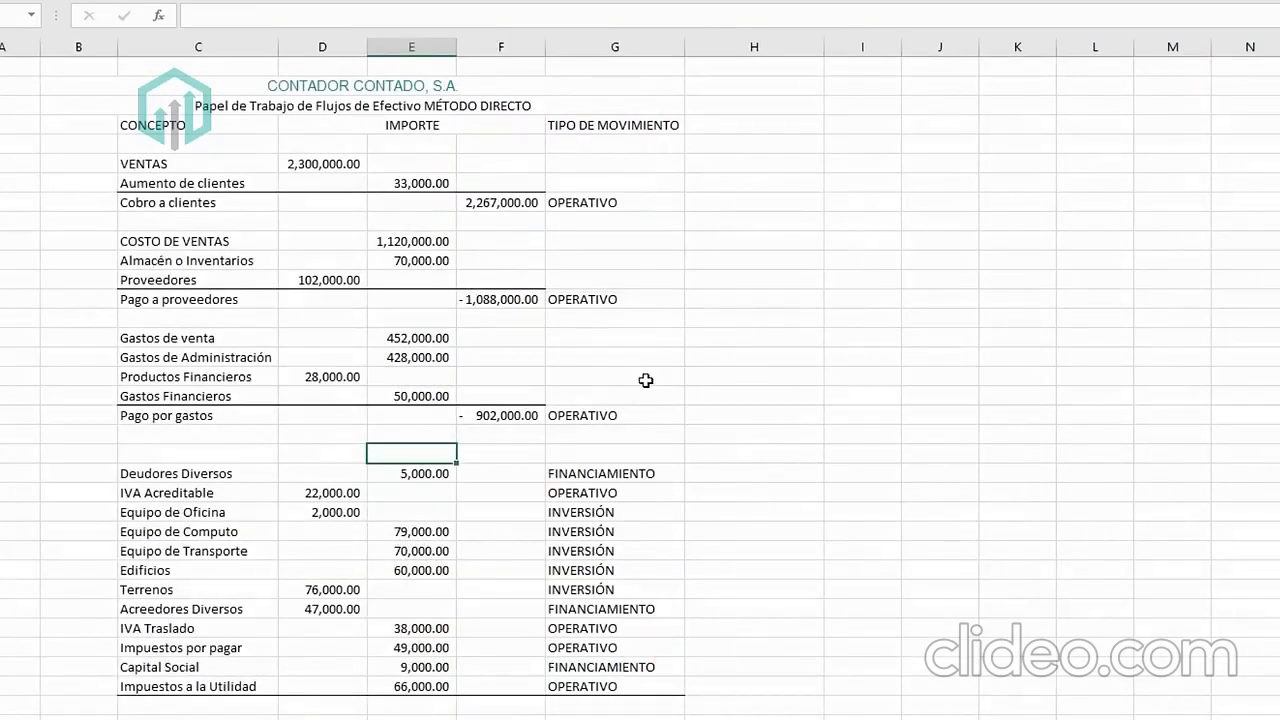
Insert a row above Gastos Financieros in the working paper and label it "Dpreciaciones".
click(222, 417)
right_click(0, 396)
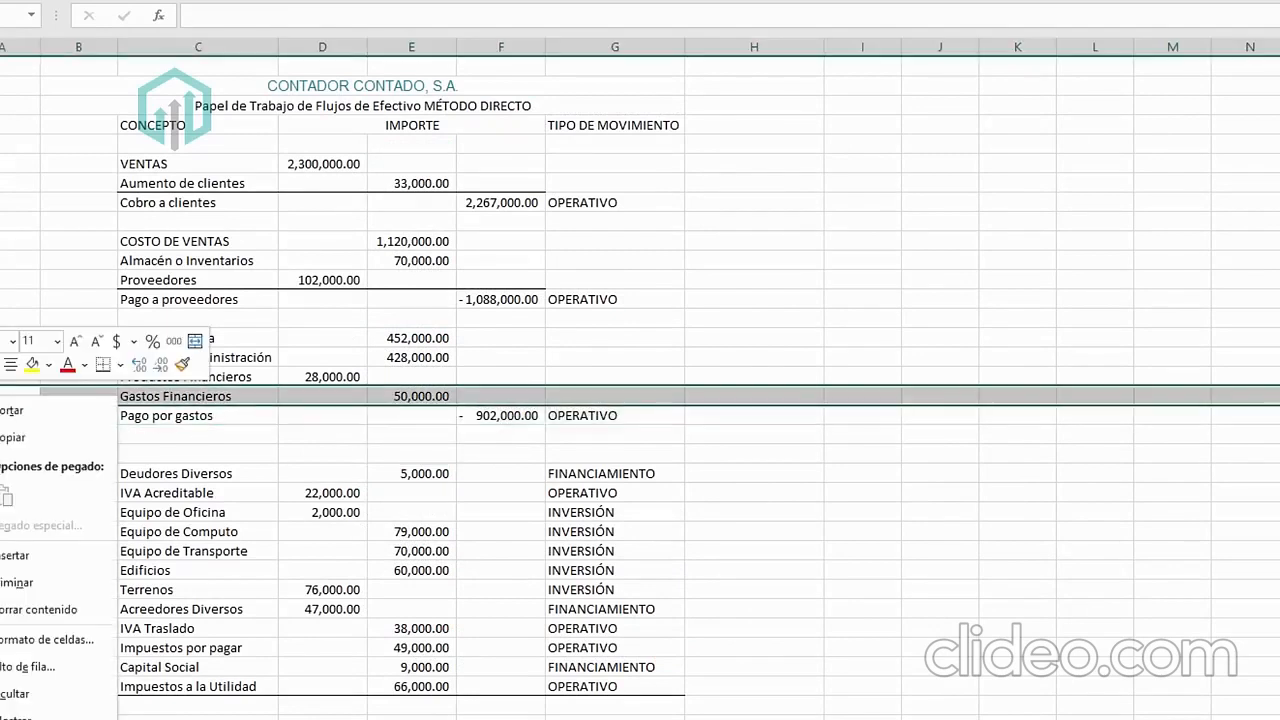
click(25, 555)
click(222, 396)
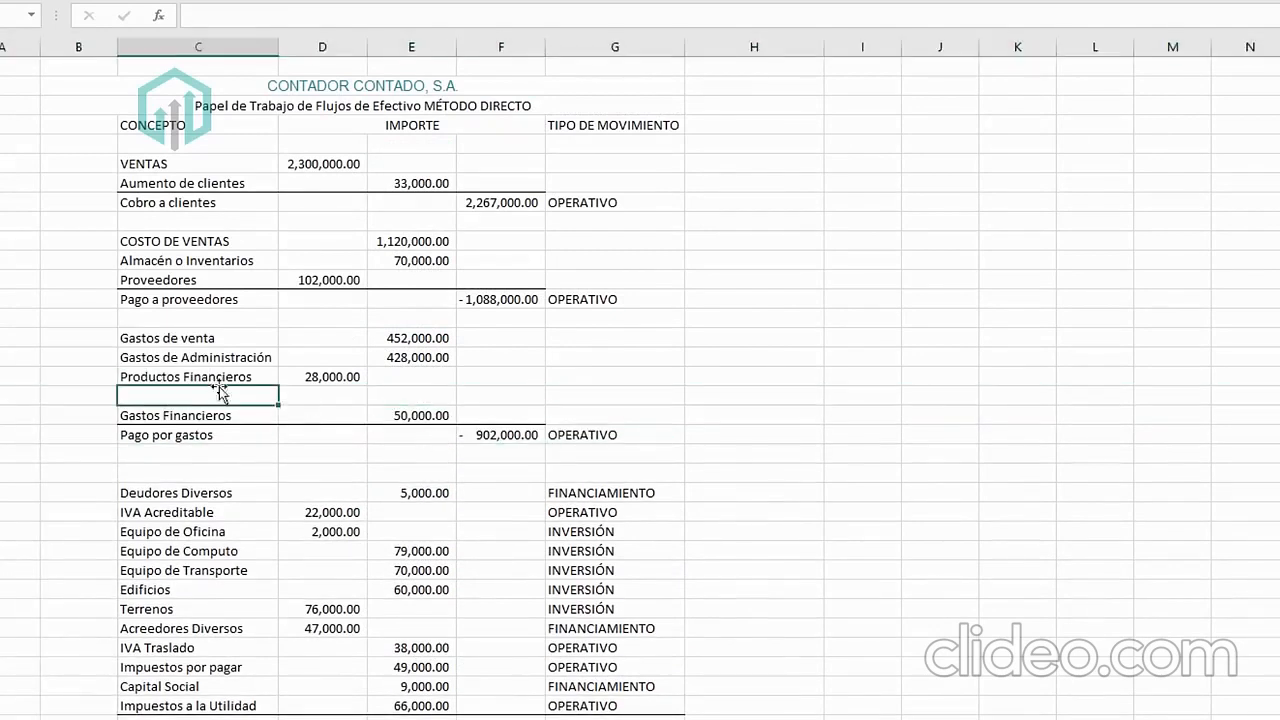
text(Dpreciaciones)
key(ctrl+Return)
Sum the four accumulated depreciation changes from Balance General (F17, F19, F21 and F23) in column D of the Dpreciaciones row.
key(Right)
key(Right)
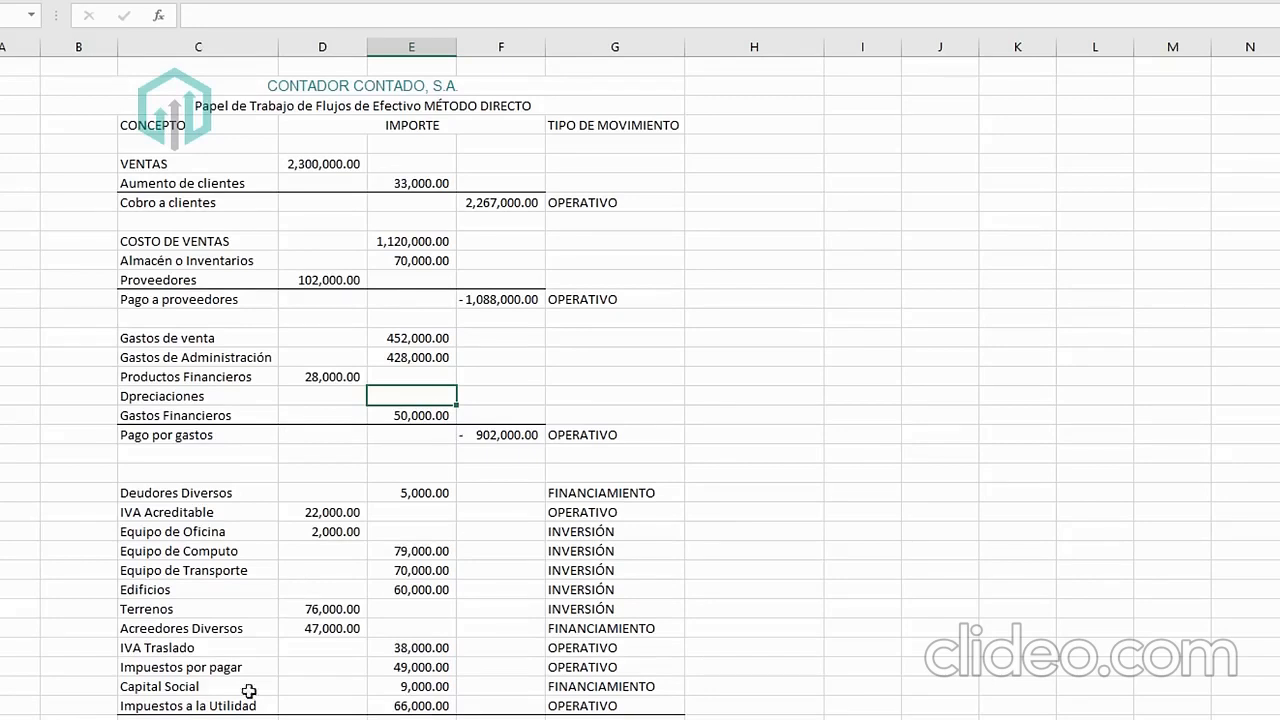
key(Left)
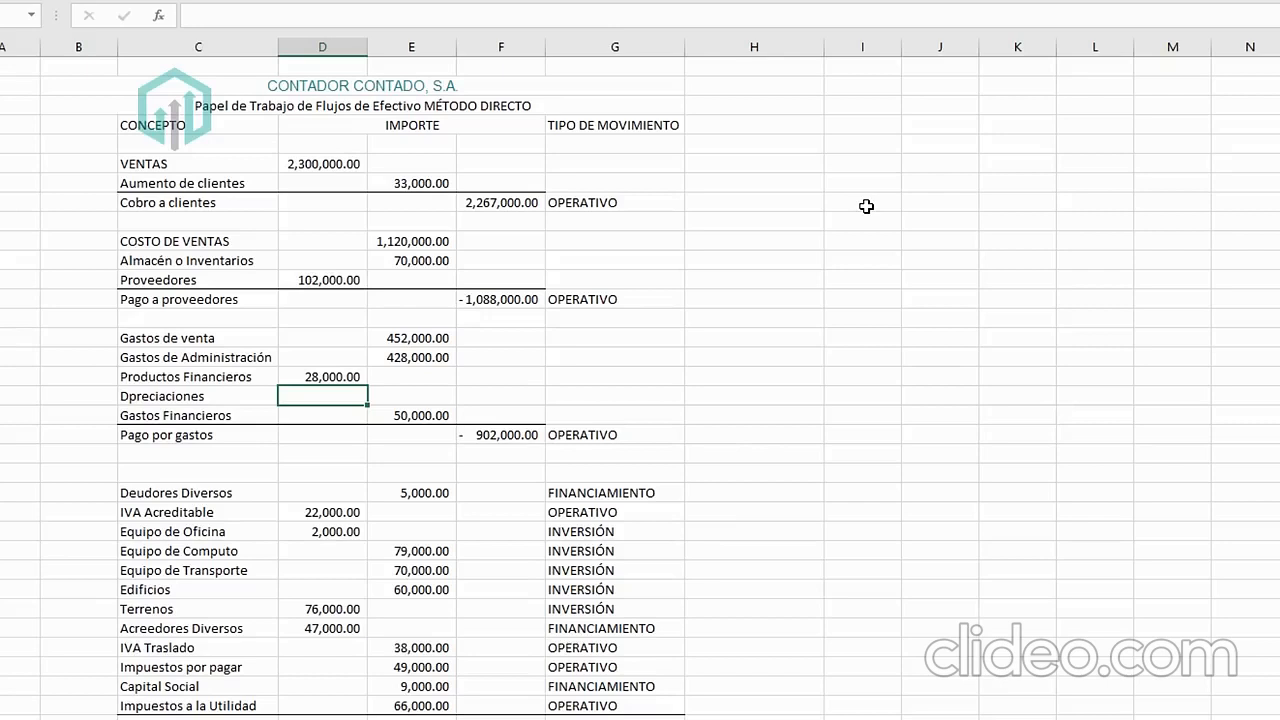
text(=)
click(180, 718)
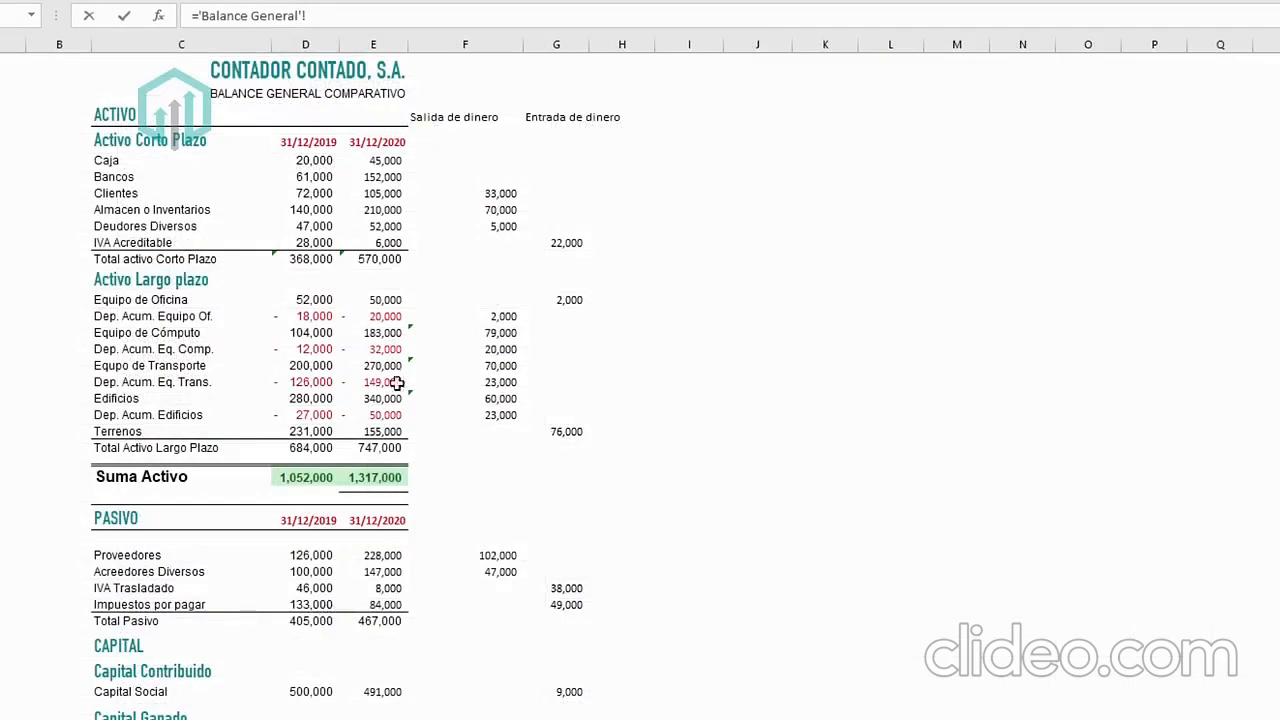
click(481, 328)
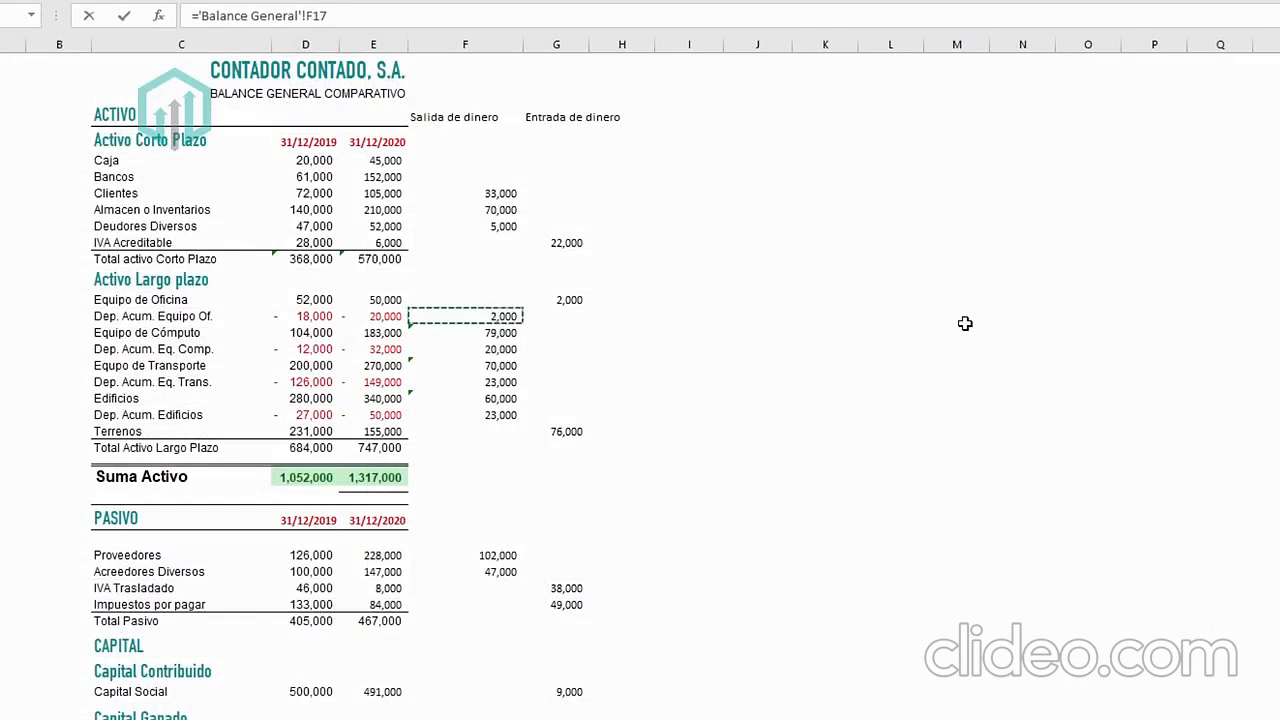
text(+)
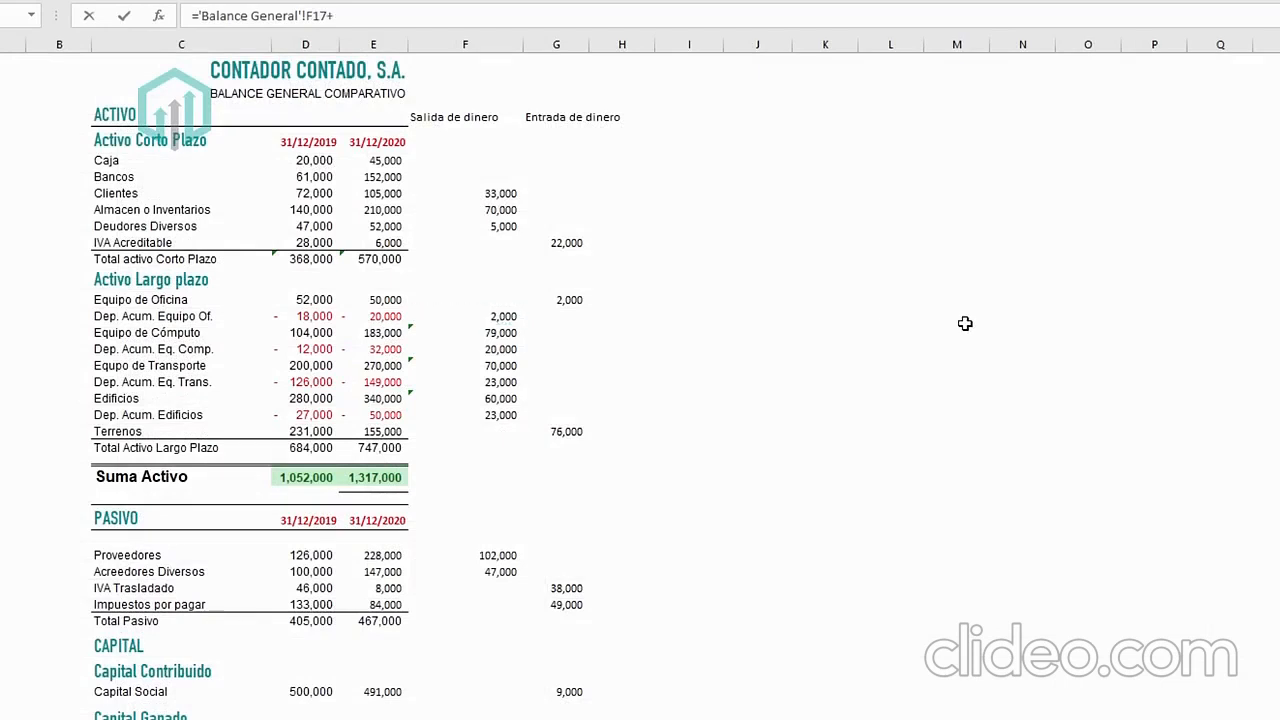
click(451, 350)
text(+)
click(470, 381)
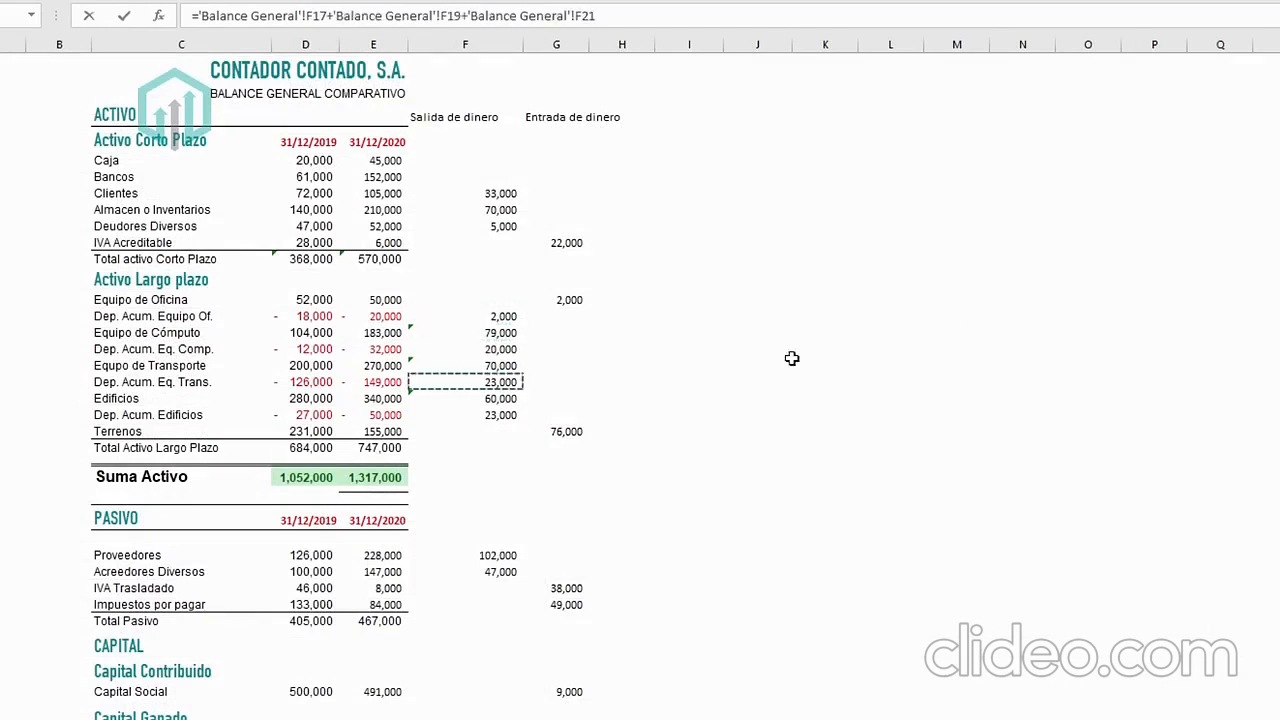
text(+'Balance General'!F23)
click(485, 414)
key(Return)
click(336, 396)
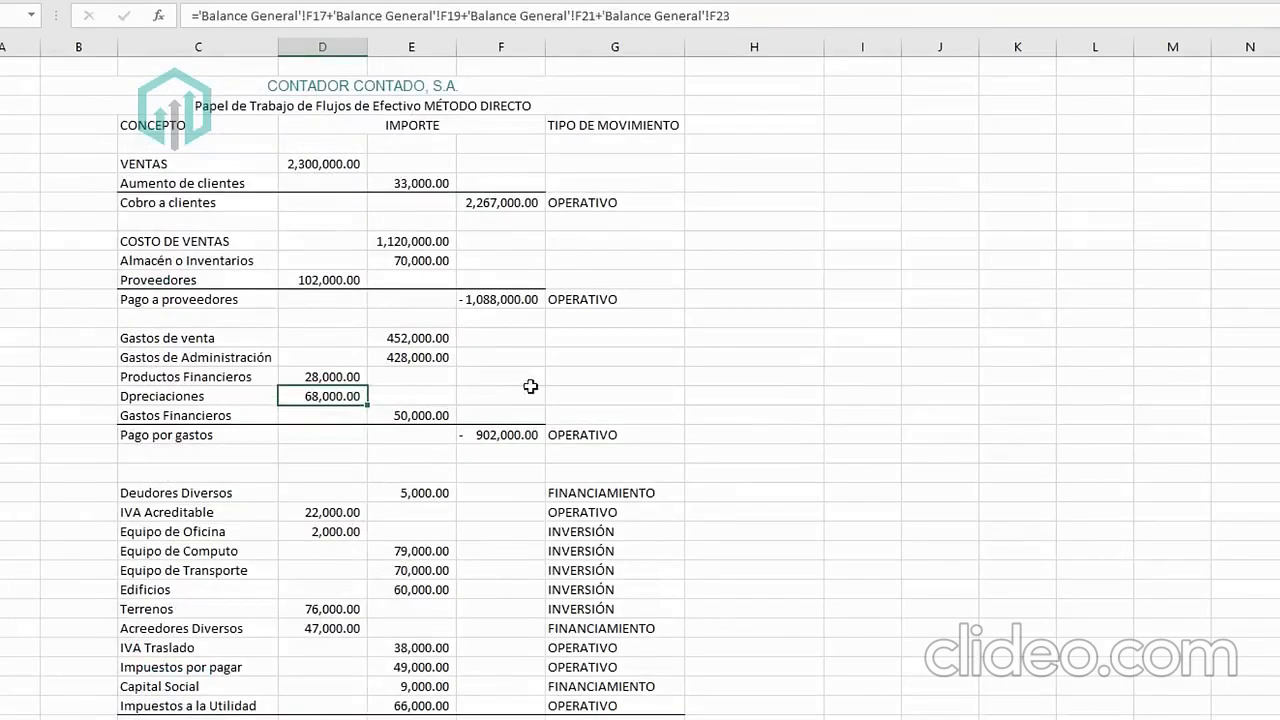
Add the depreciation amount to the Pago por gastos formula so it reads =D17+D18-E15-E16-E19.
click(506, 436)
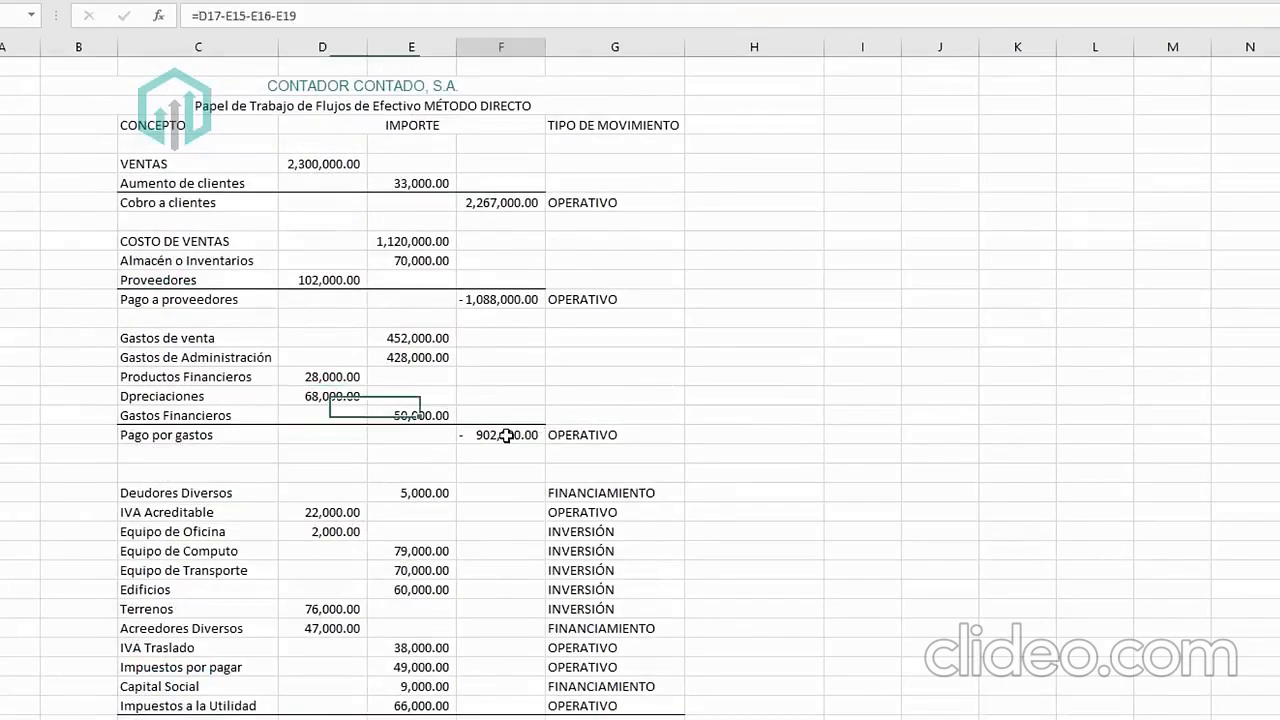
click(317, 17)
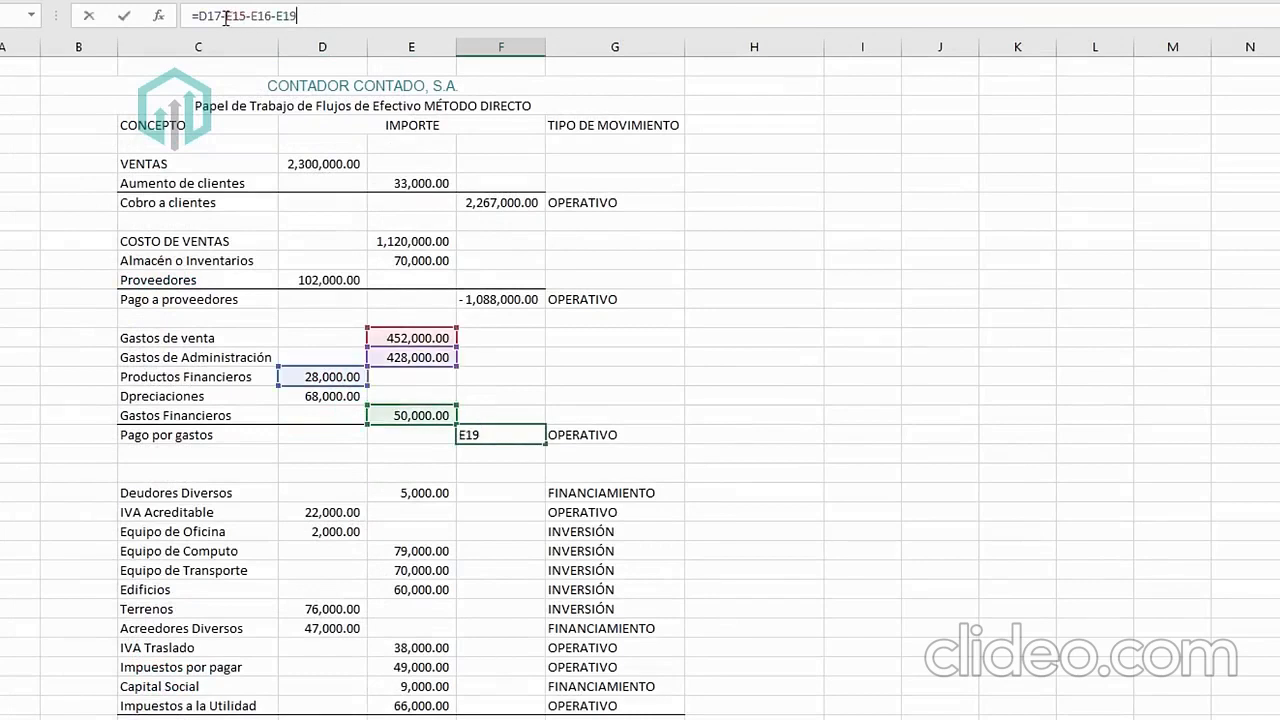
text(+)
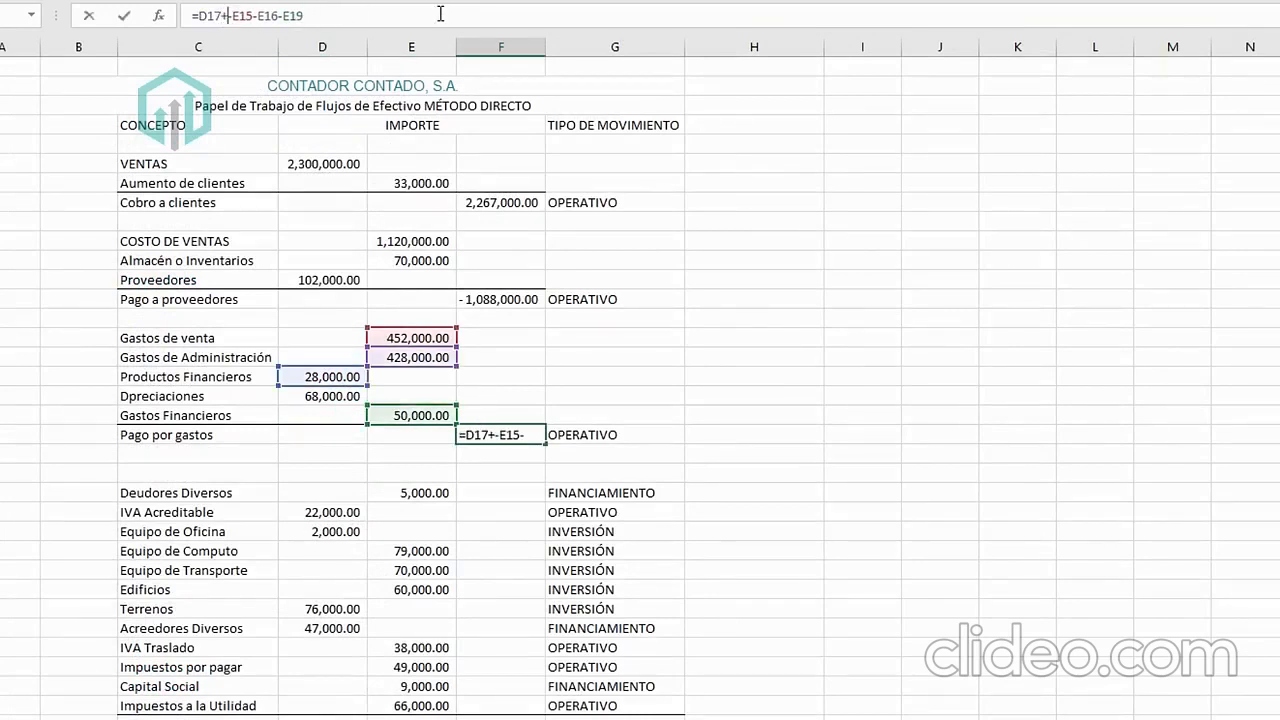
click(328, 396)
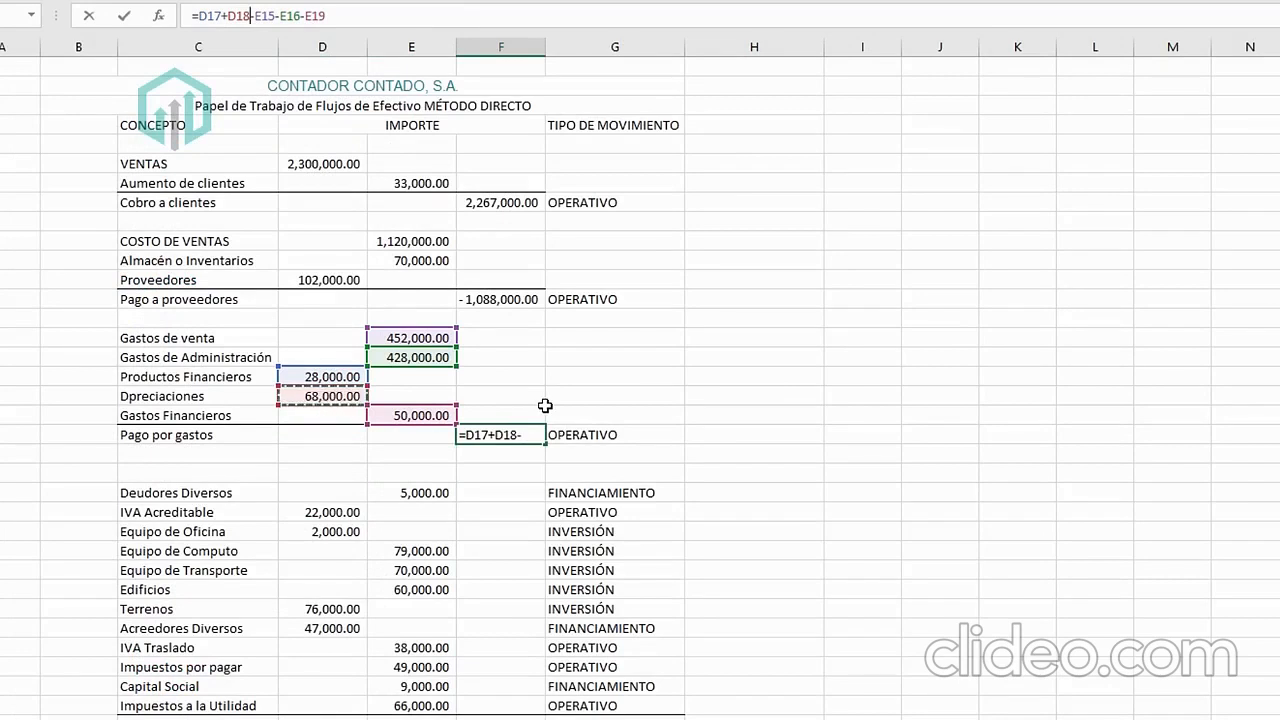
key(Return)
click(240, 435)
click(505, 435)
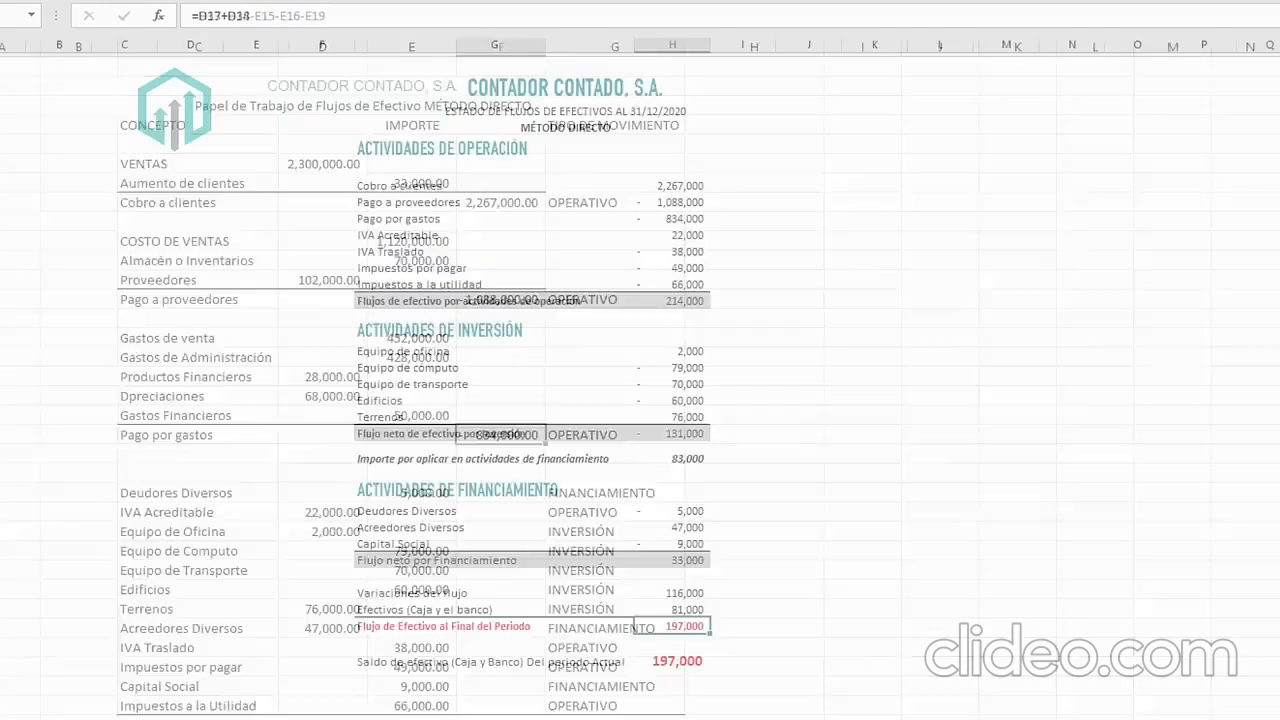
Review Pago por gastos and the operating total in the cash flow statement, and compare the final cash flow with the current cash balance.
click(445, 218)
click(664, 218)
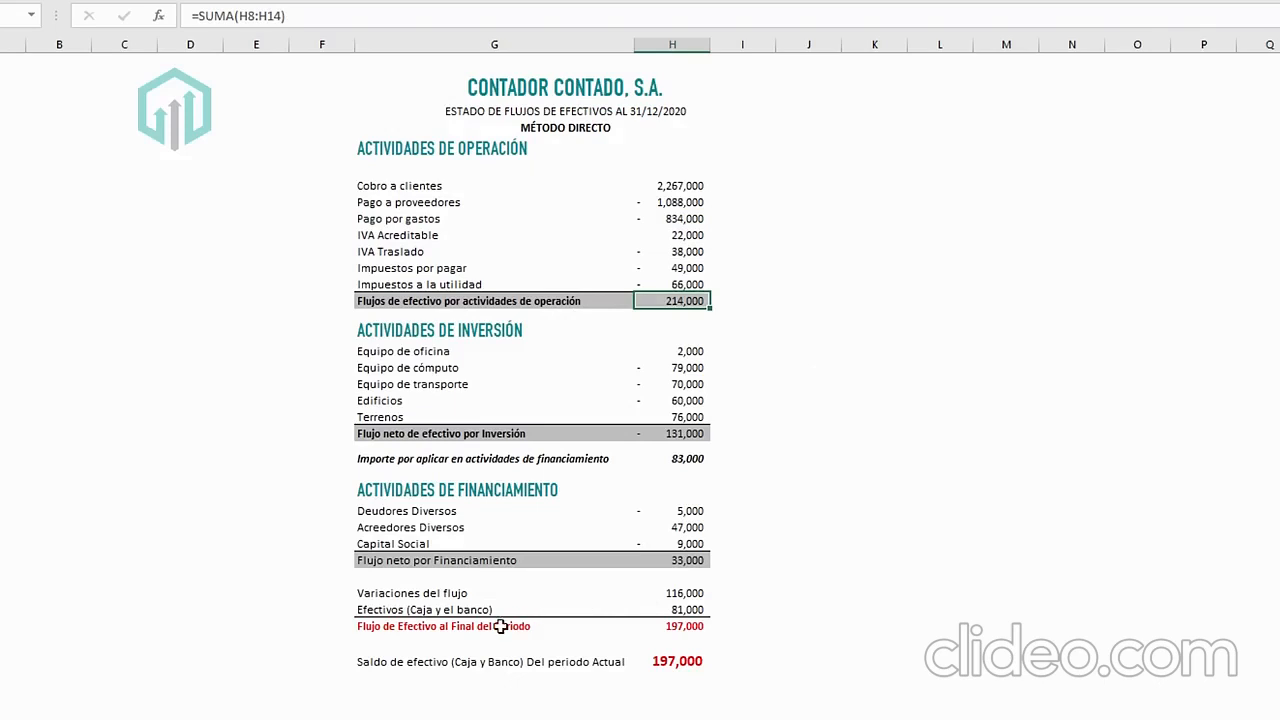
click(686, 630)
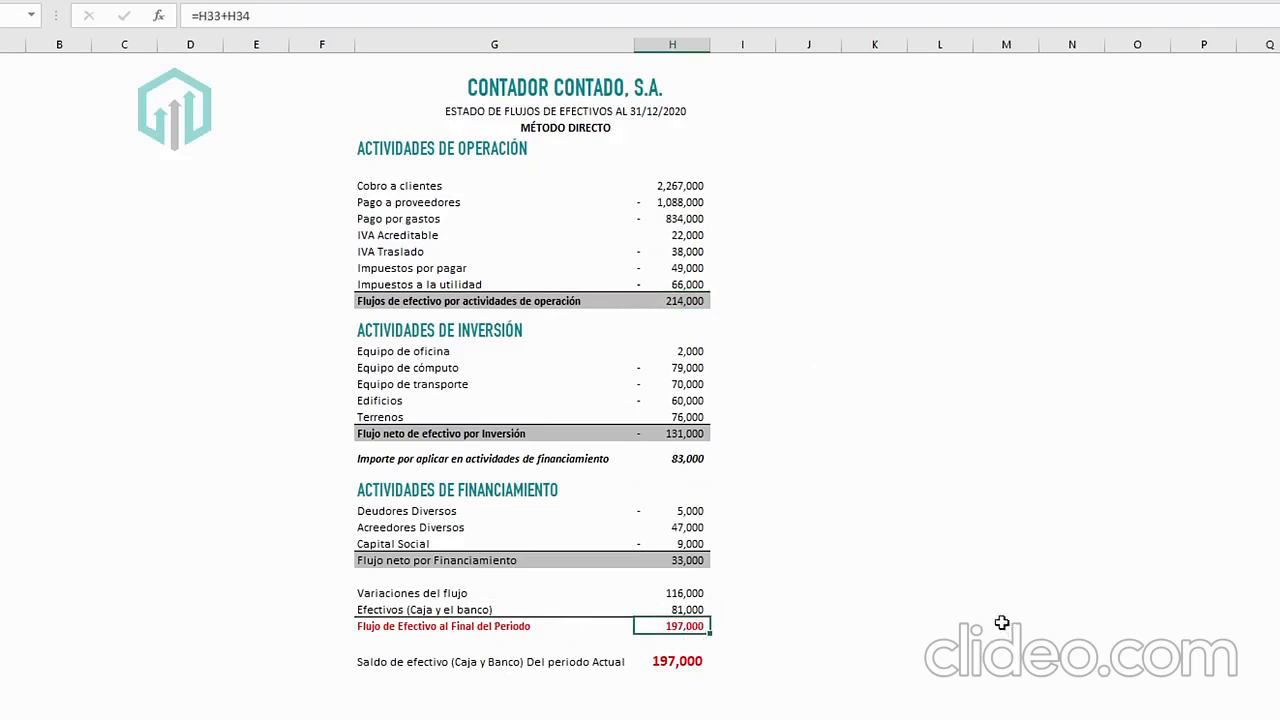
click(688, 662)
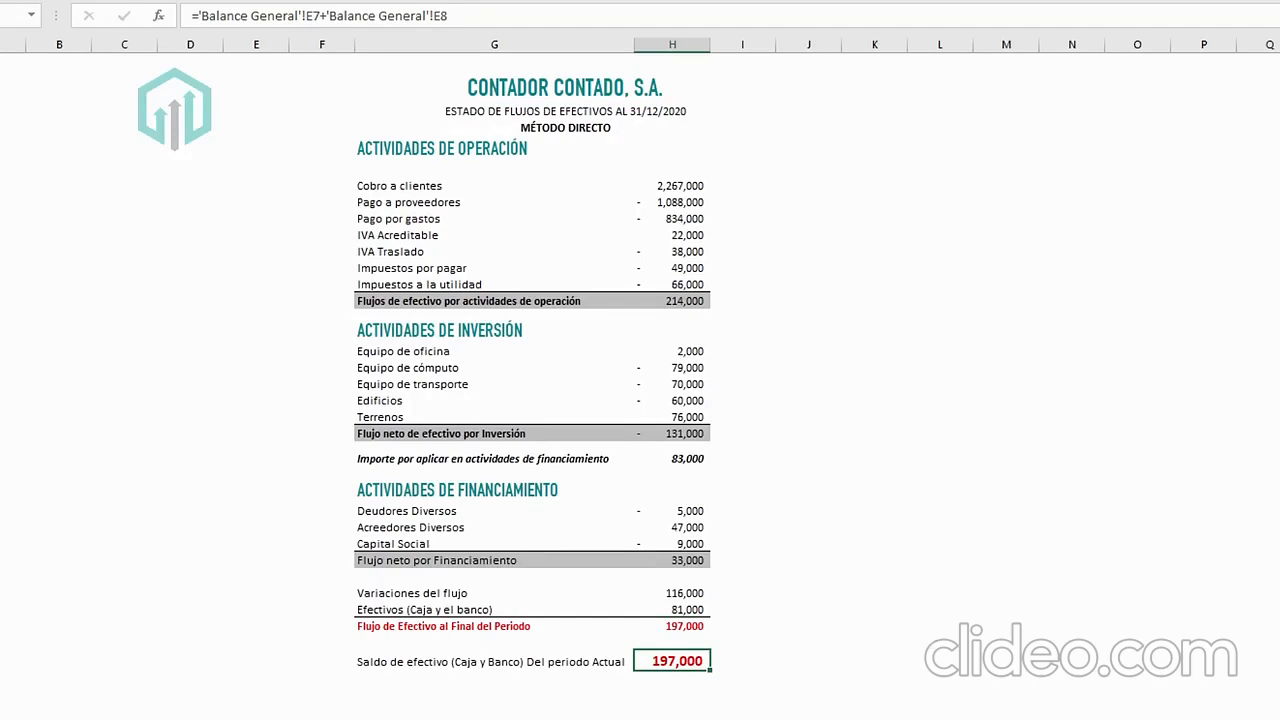
Check the Caja and Bancos balances for 2019 and 2020 in Balance General, and return to the direct-method cash flow statement.
click(185, 718)
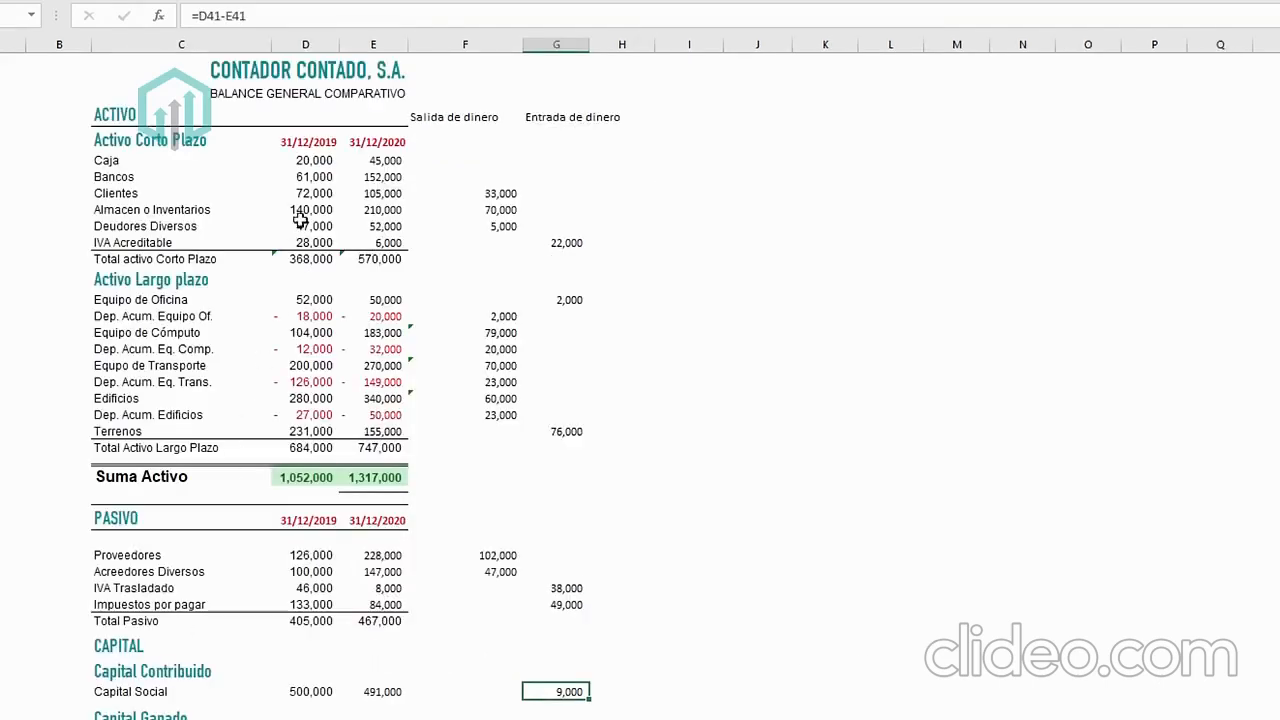
drag(290, 156, 285, 175)
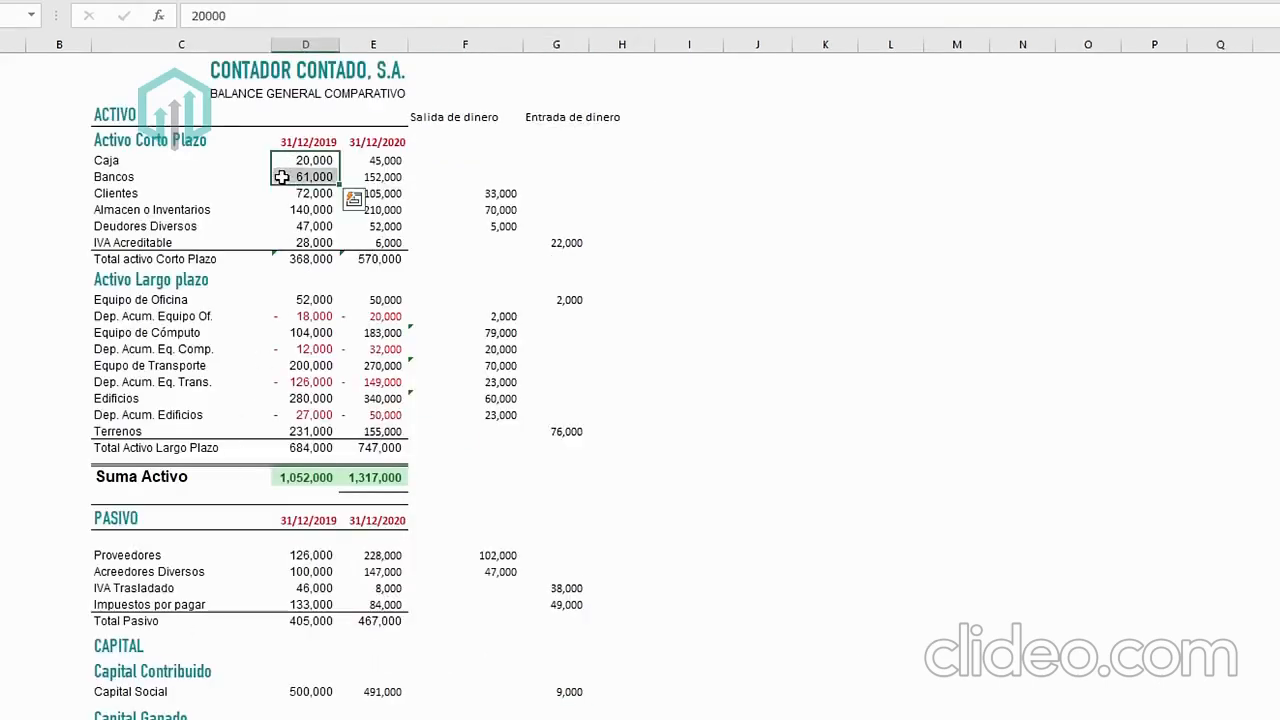
drag(360, 163, 361, 181)
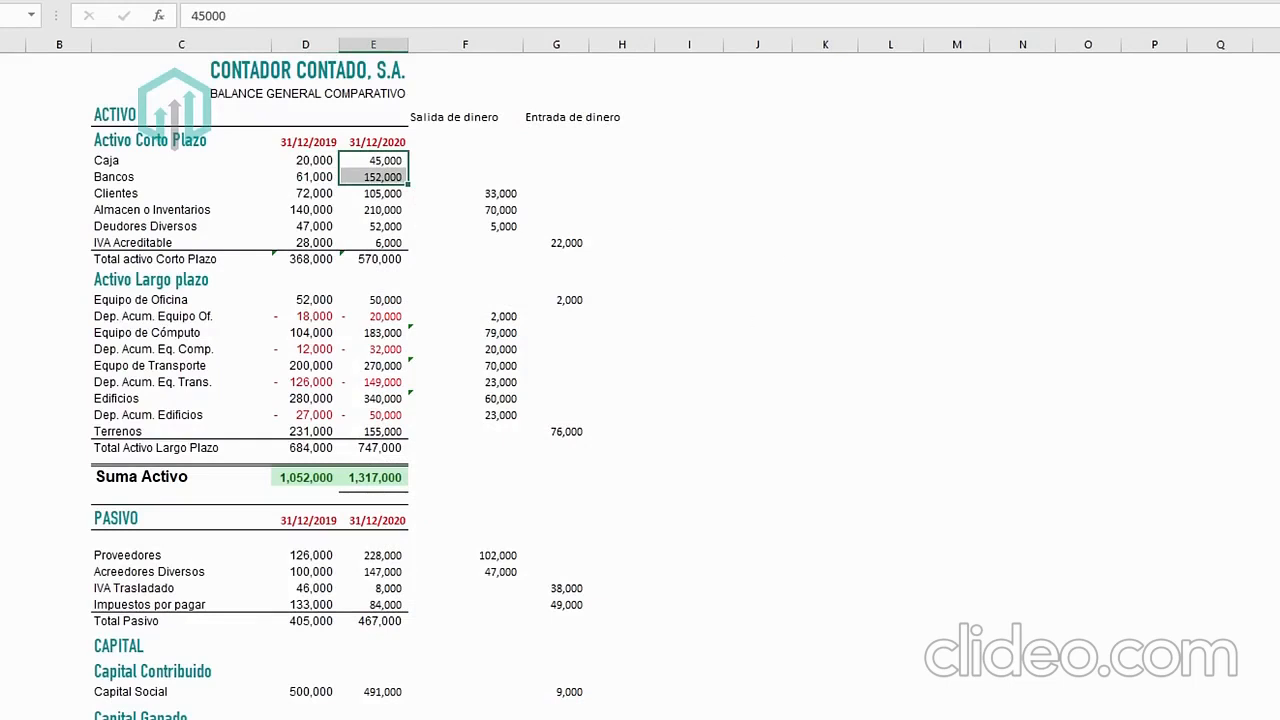
click(387, 718)
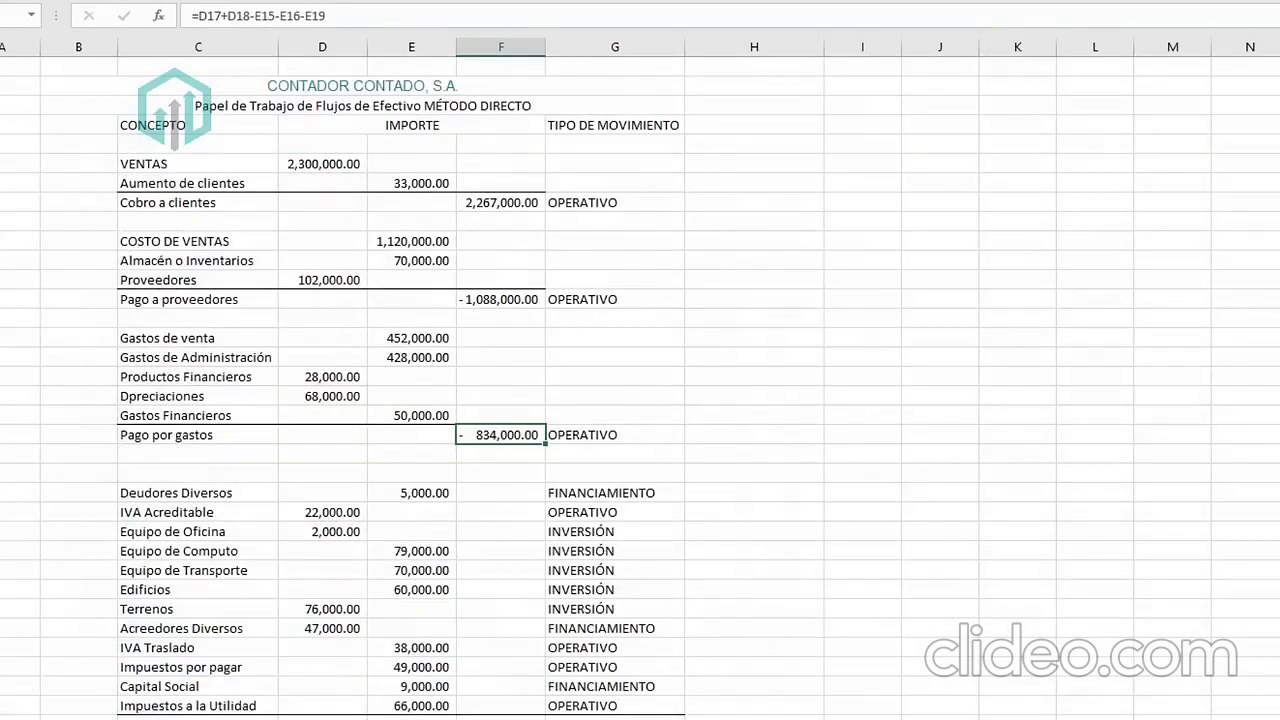
click(480, 718)
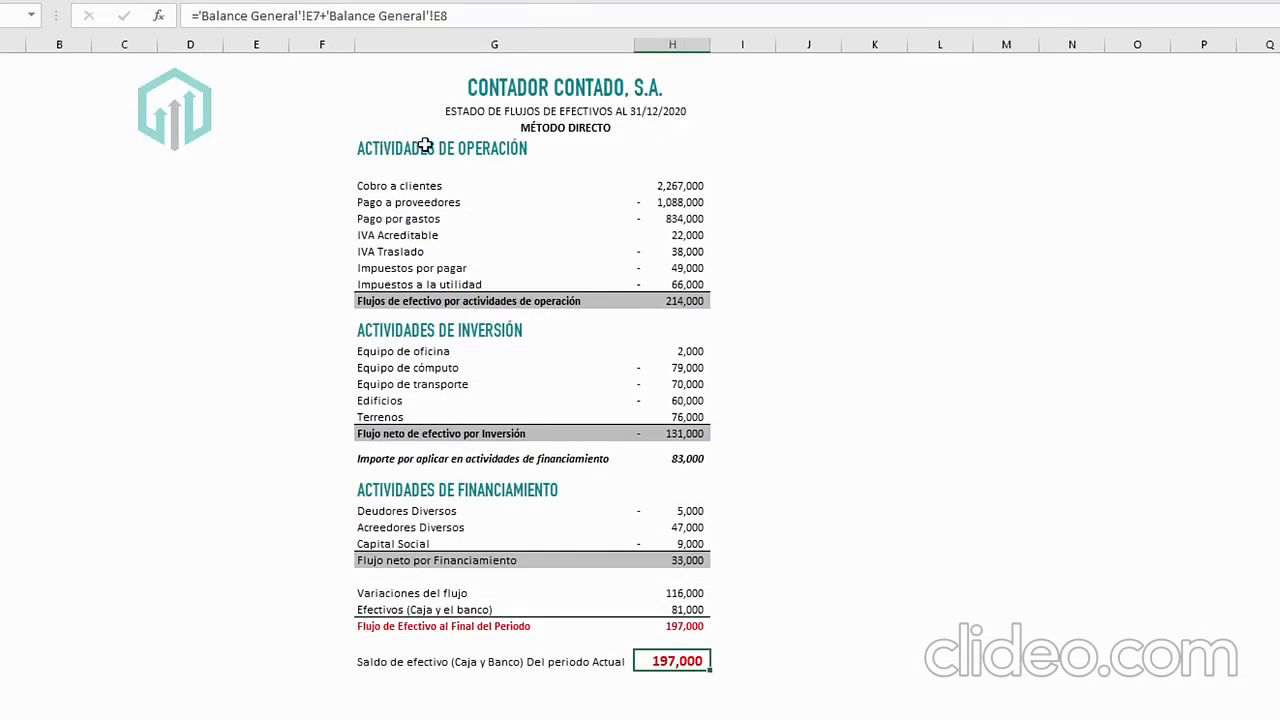
Review the operating, investing and financing subtotals of the direct-method statement, plus its opening cash and final cash flow formulas.
click(678, 300)
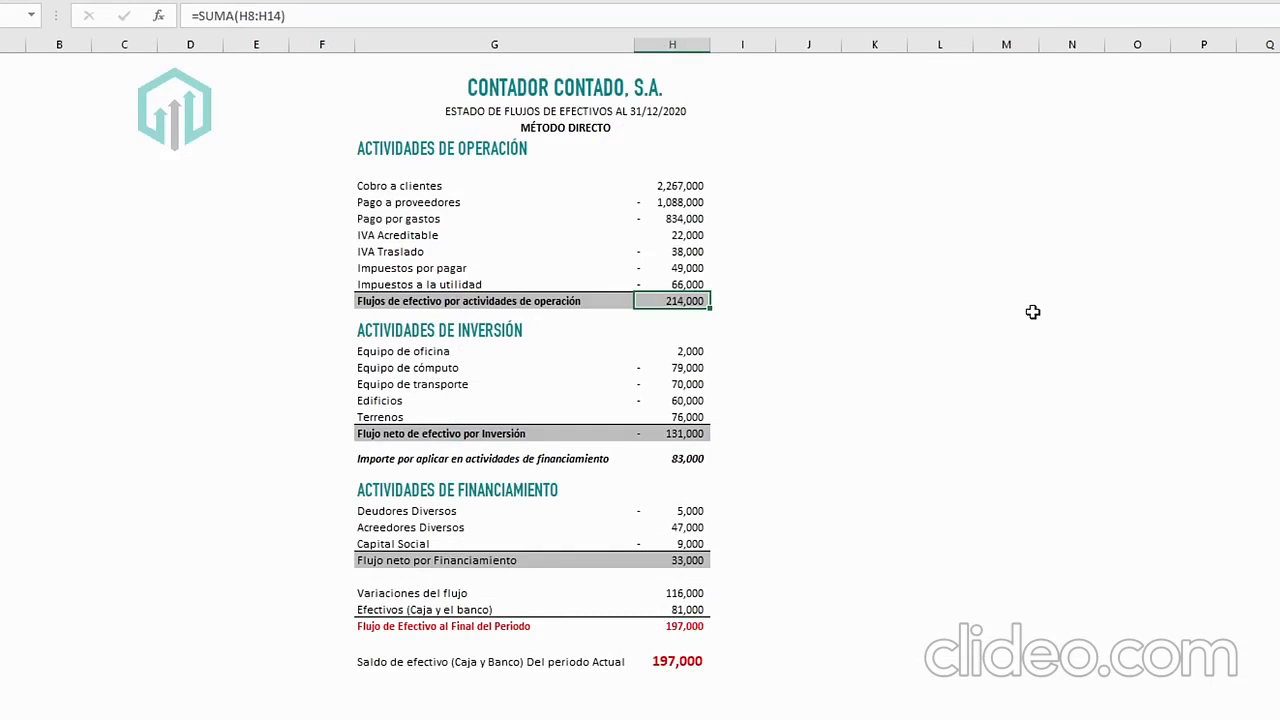
click(503, 332)
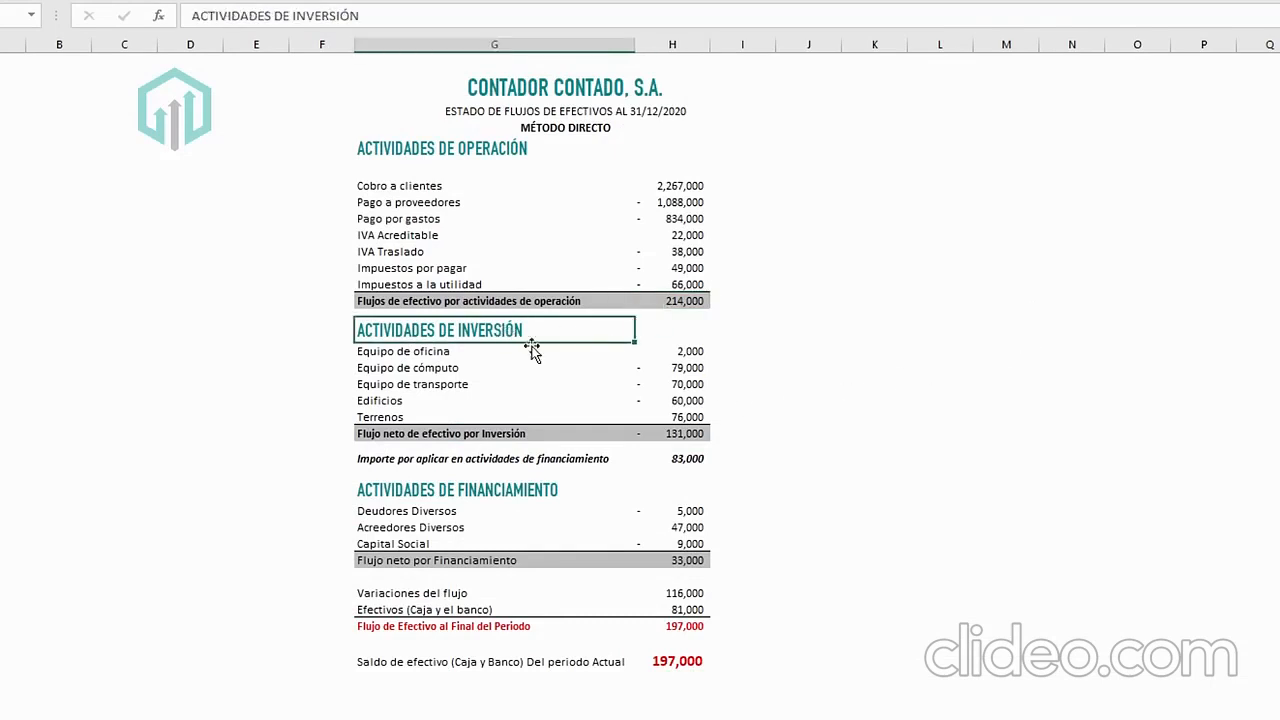
click(676, 433)
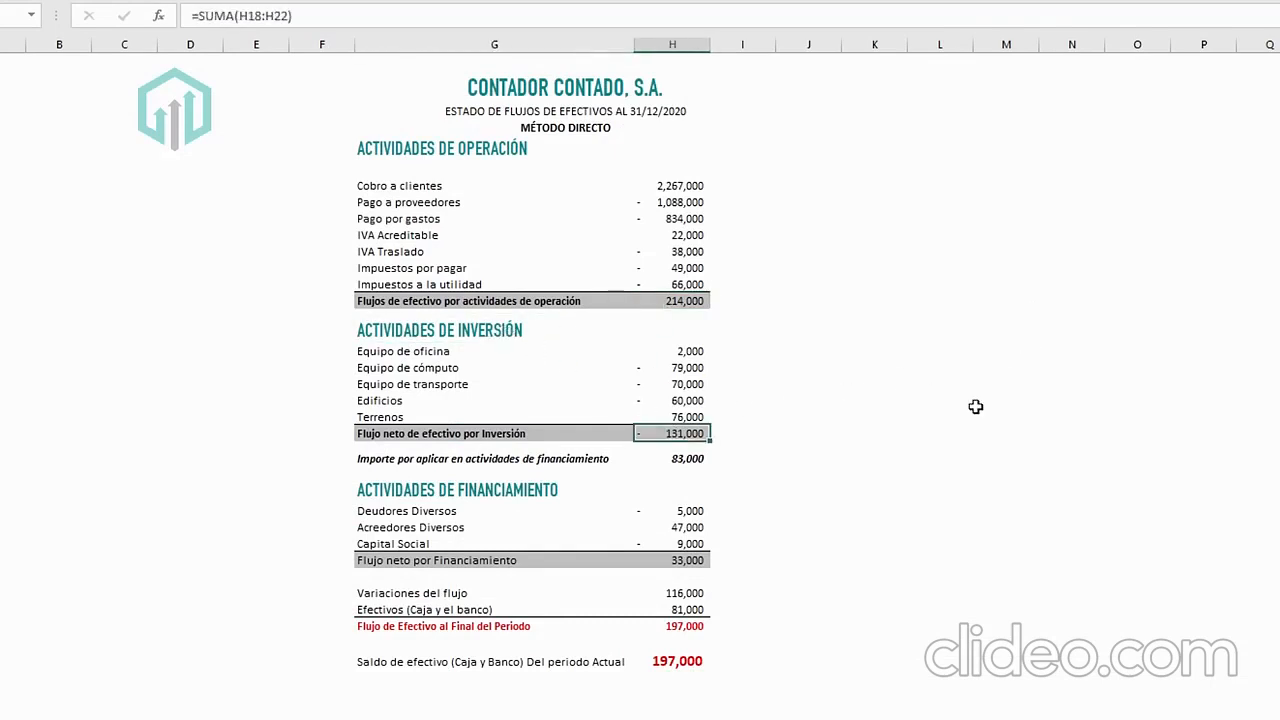
click(462, 489)
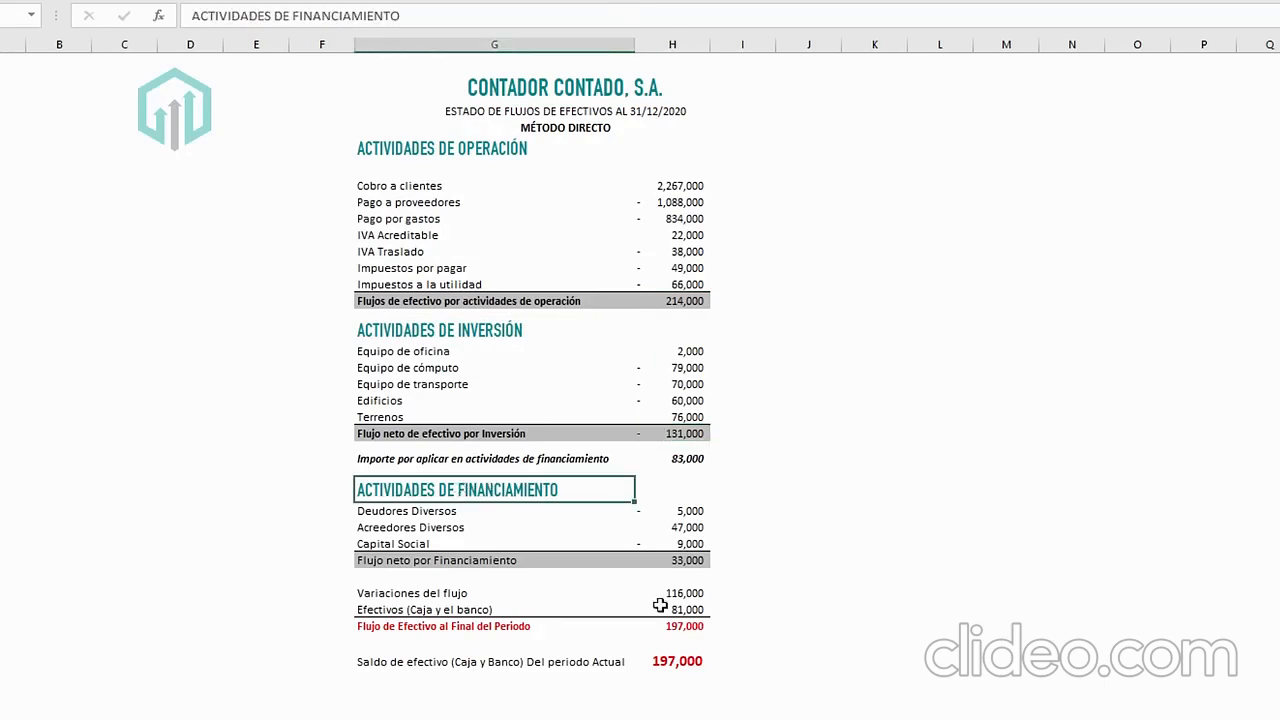
click(658, 561)
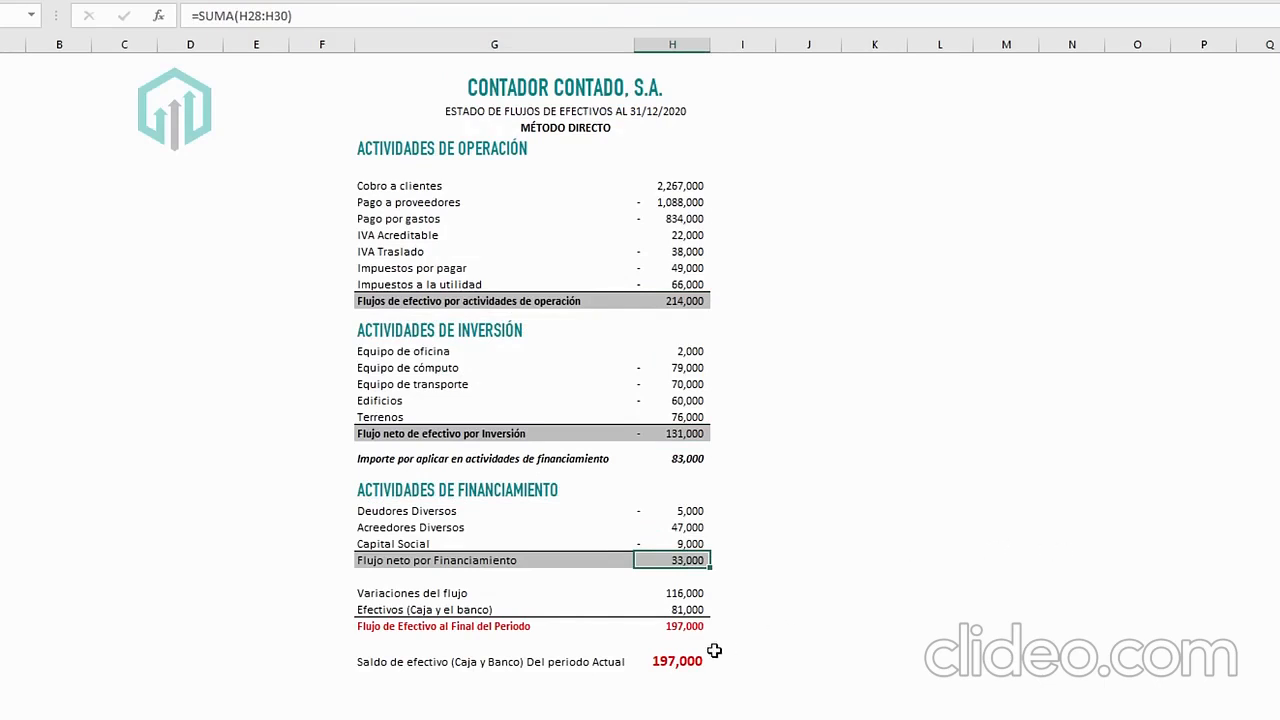
click(682, 626)
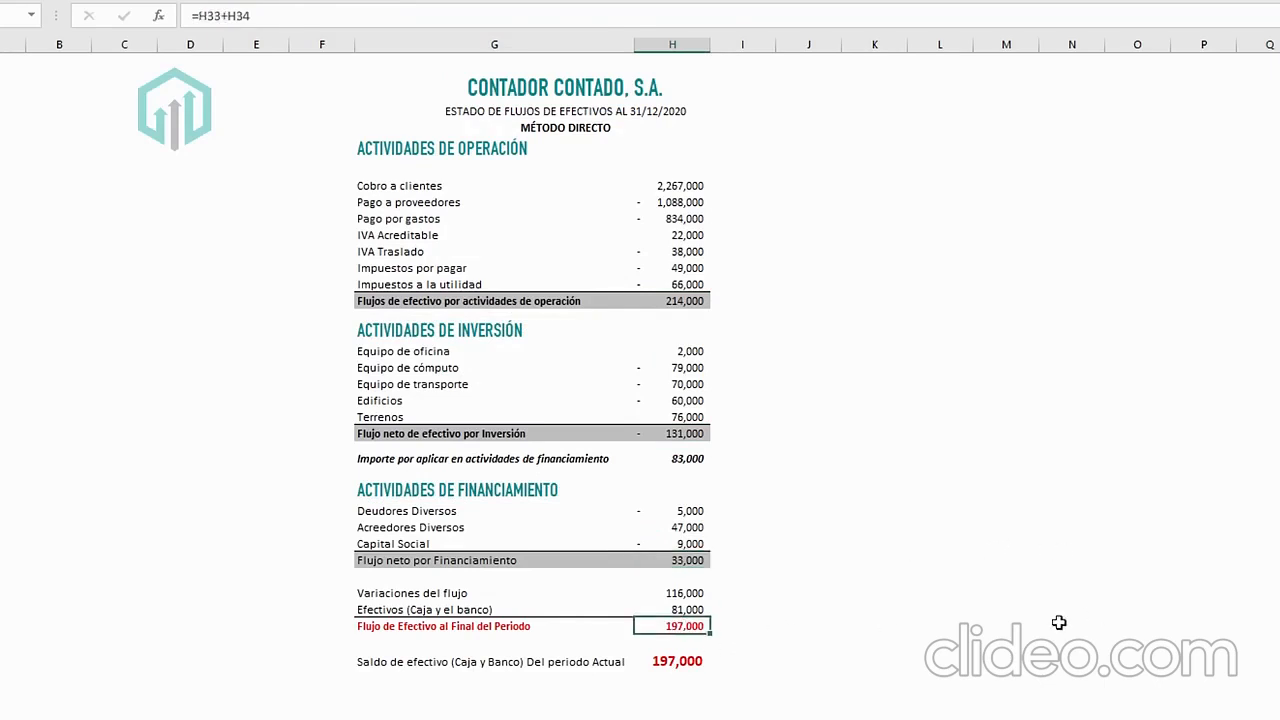
click(680, 610)
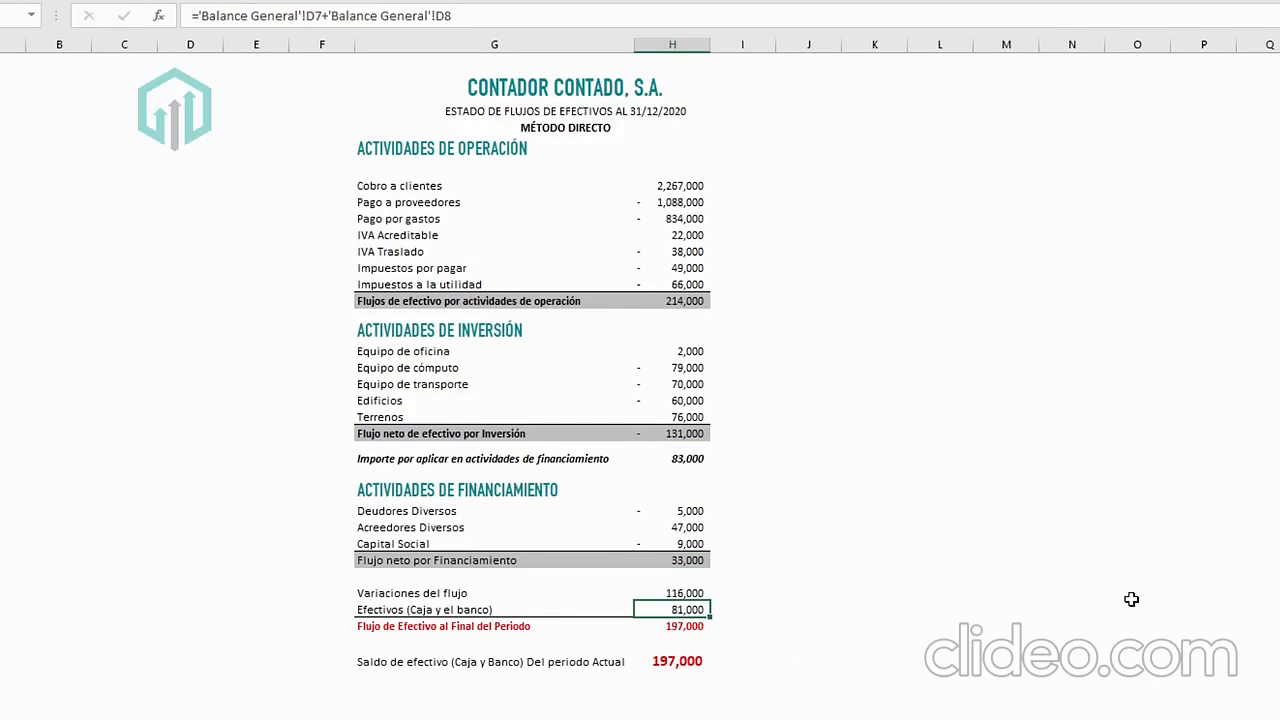
key(Down)
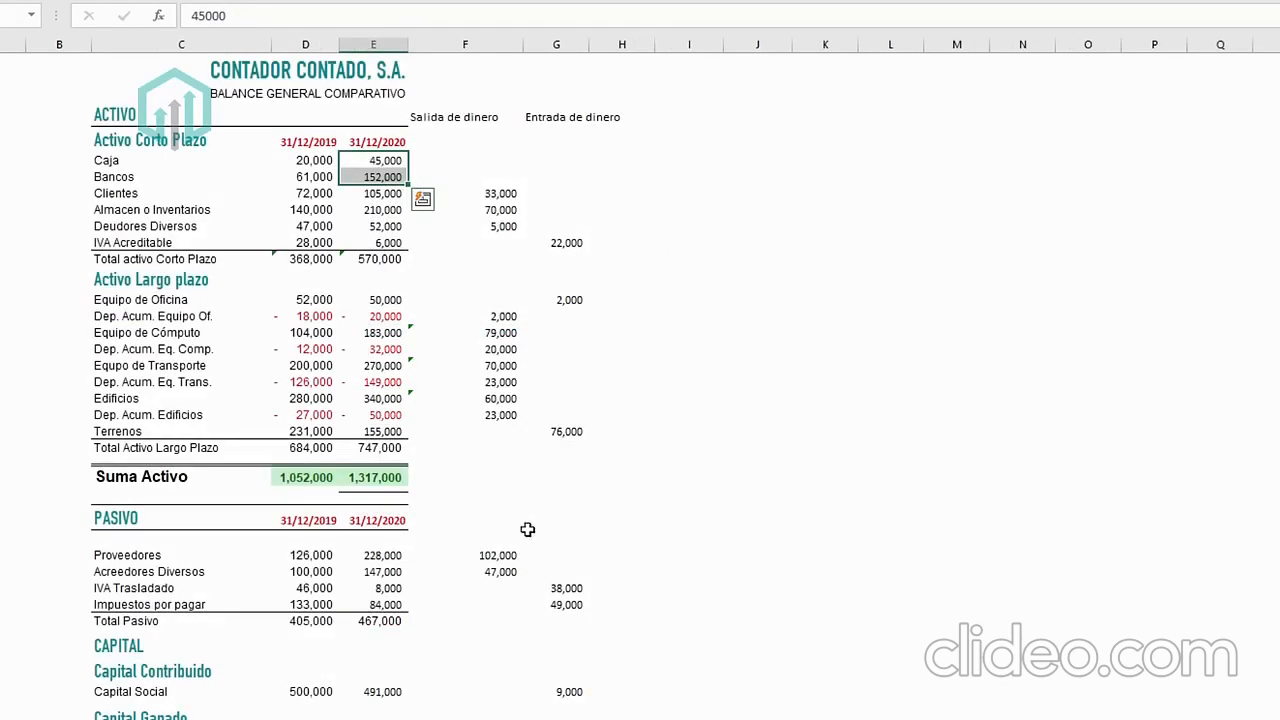
Revisit the balance sheet and income statement, and review the three activity sections of the direct-method cash flow statement.
click(511, 181)
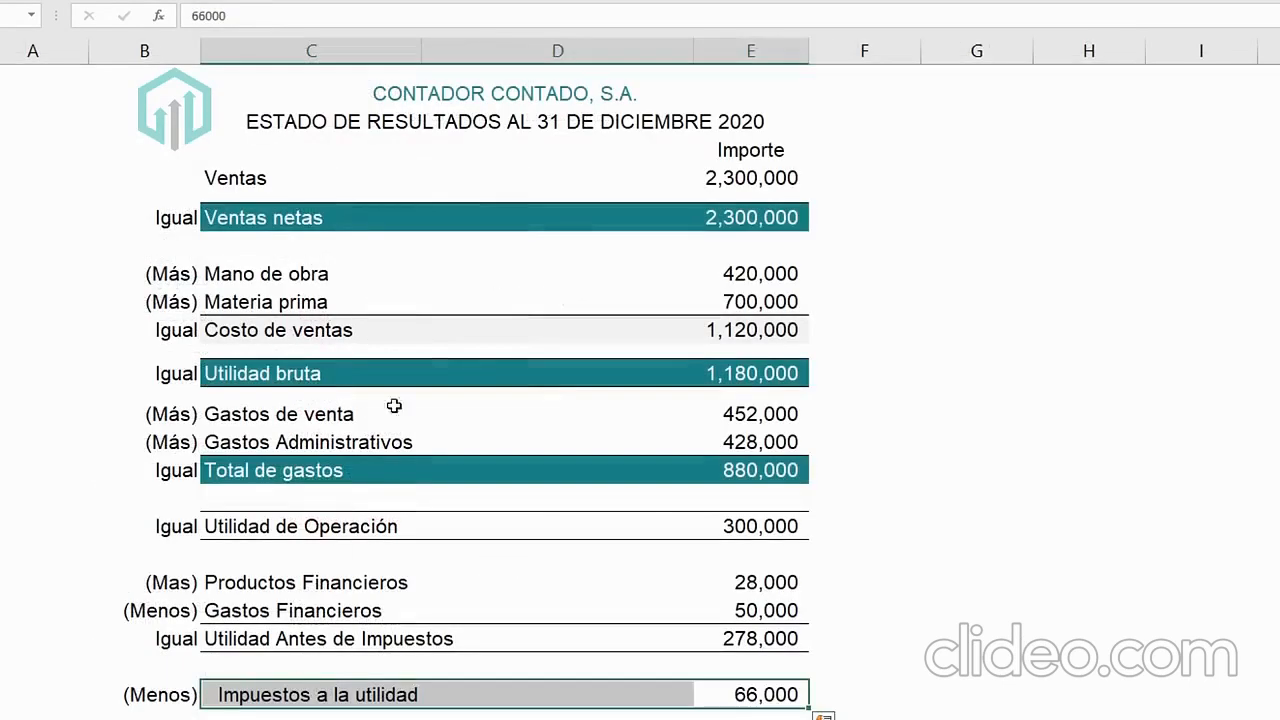
click(486, 371)
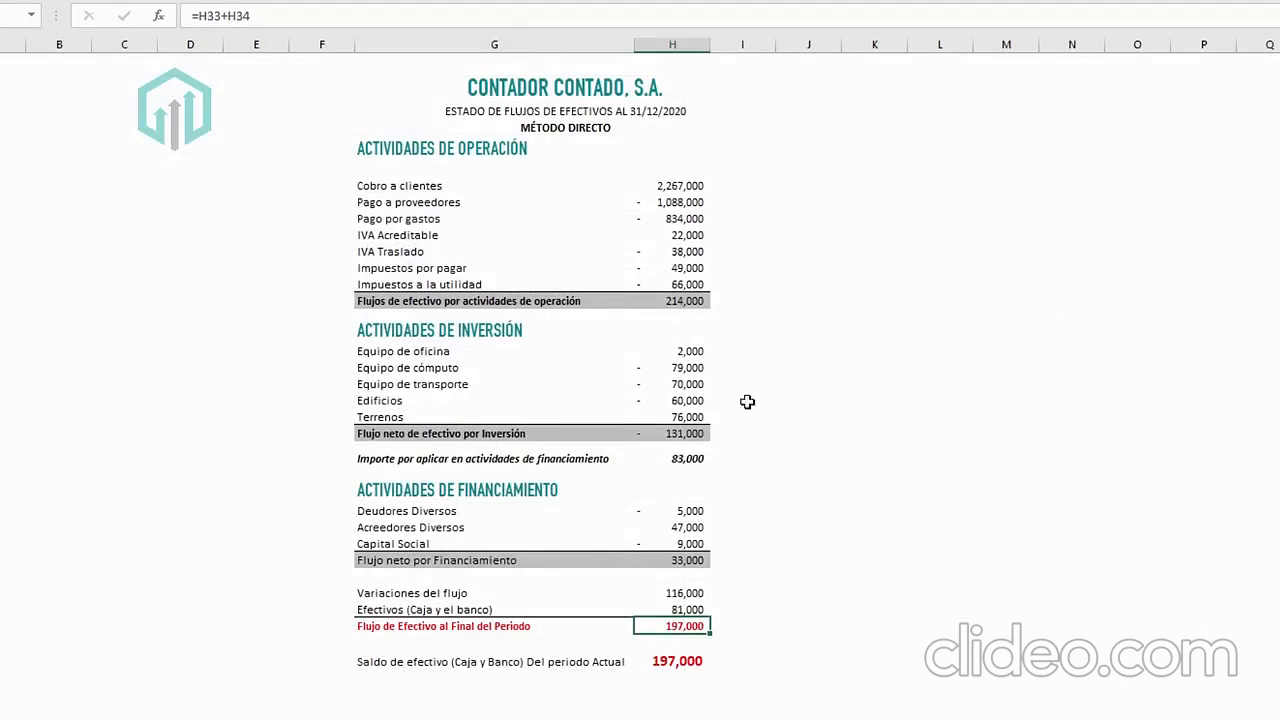
click(450, 148)
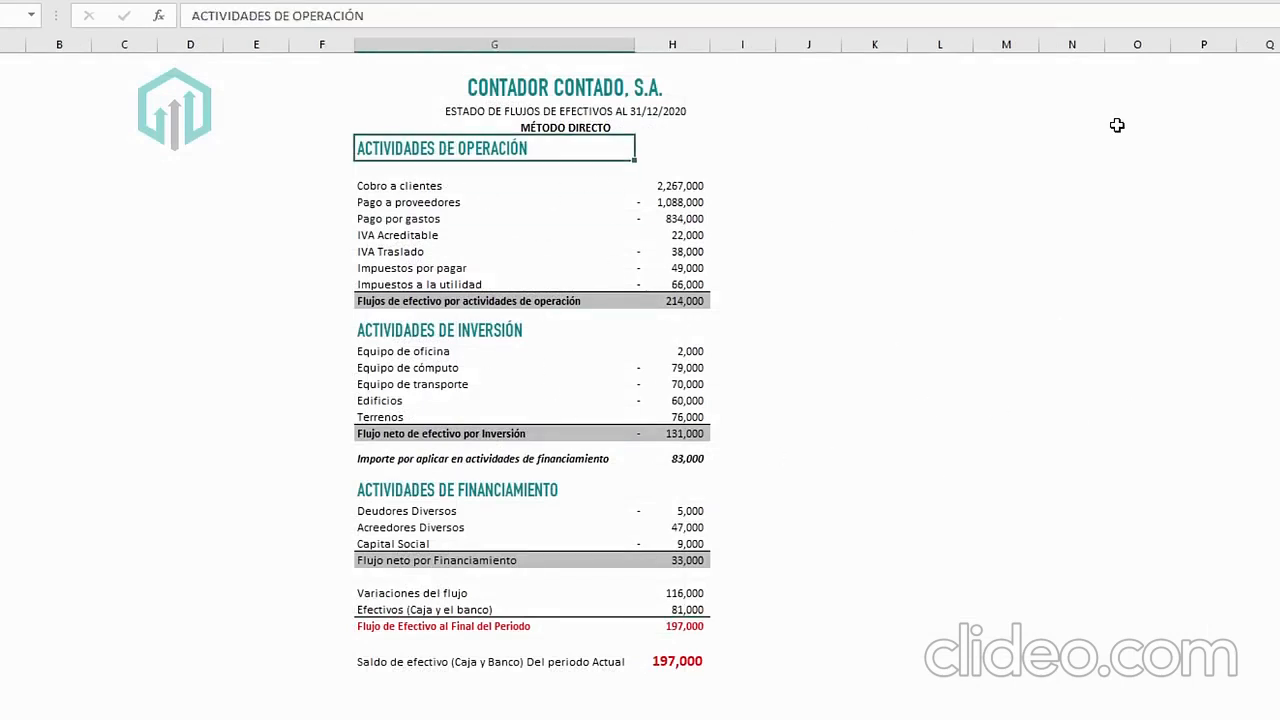
click(403, 333)
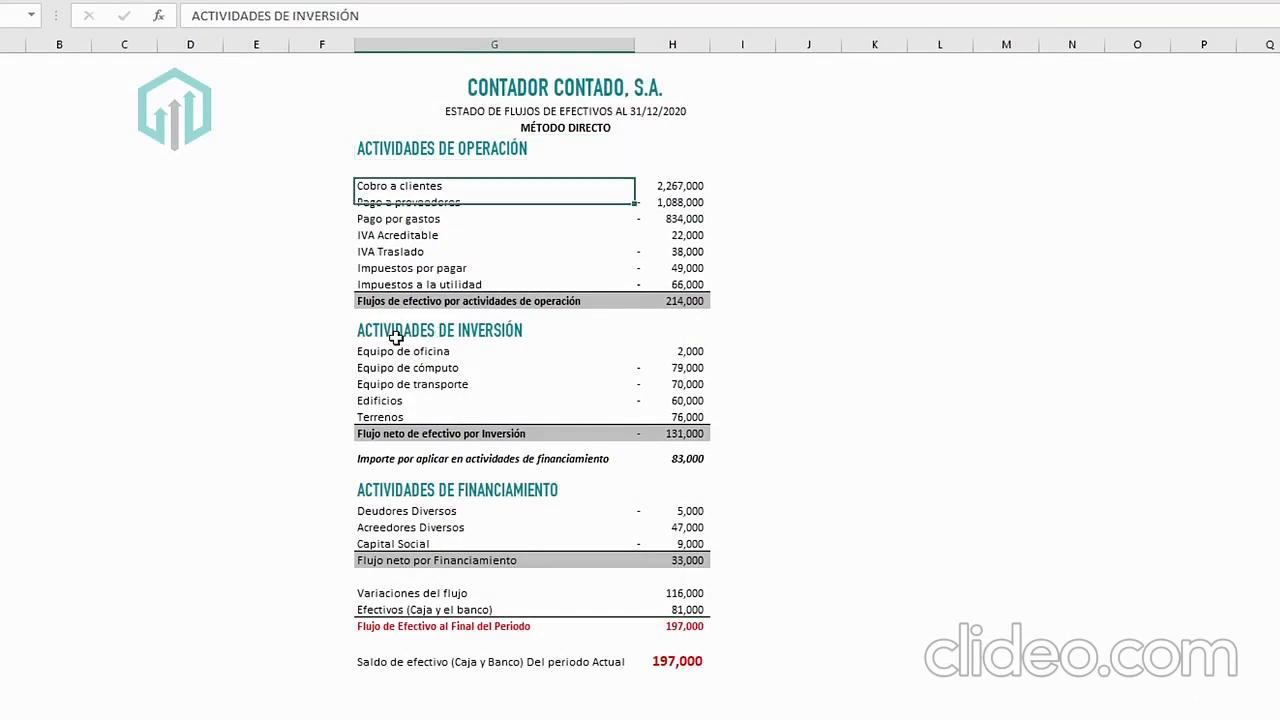
click(481, 492)
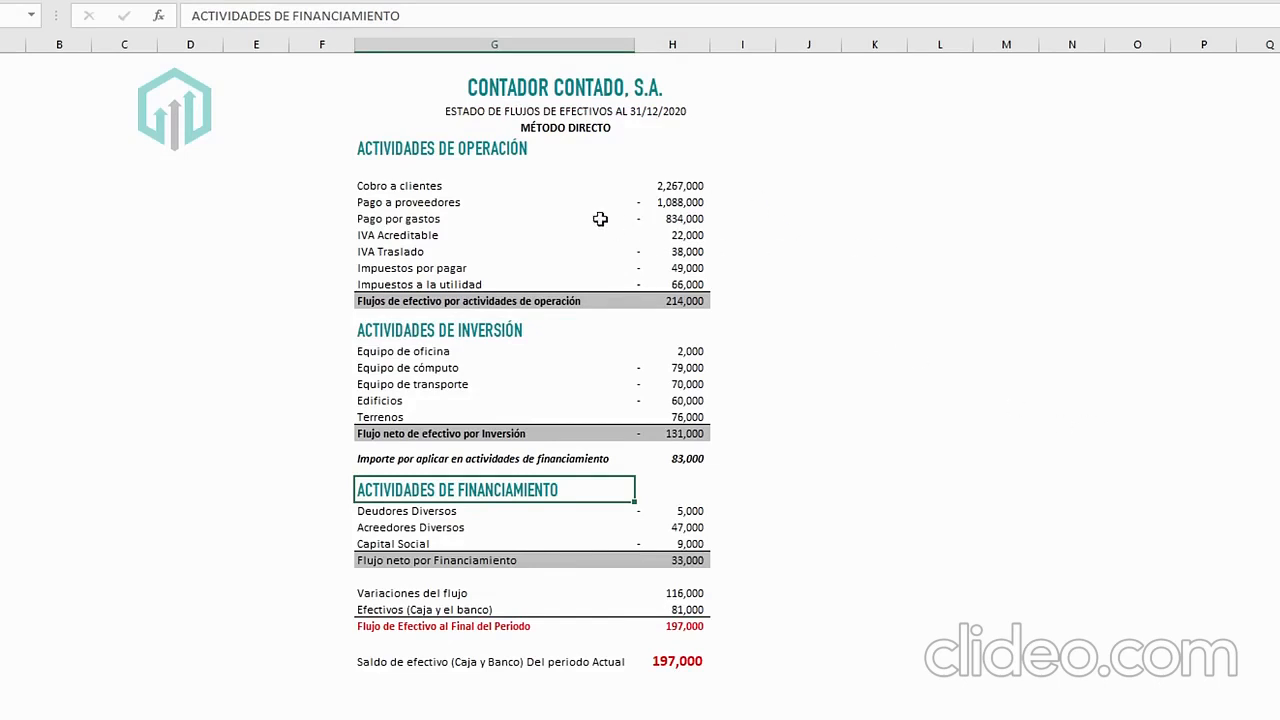
click(650, 300)
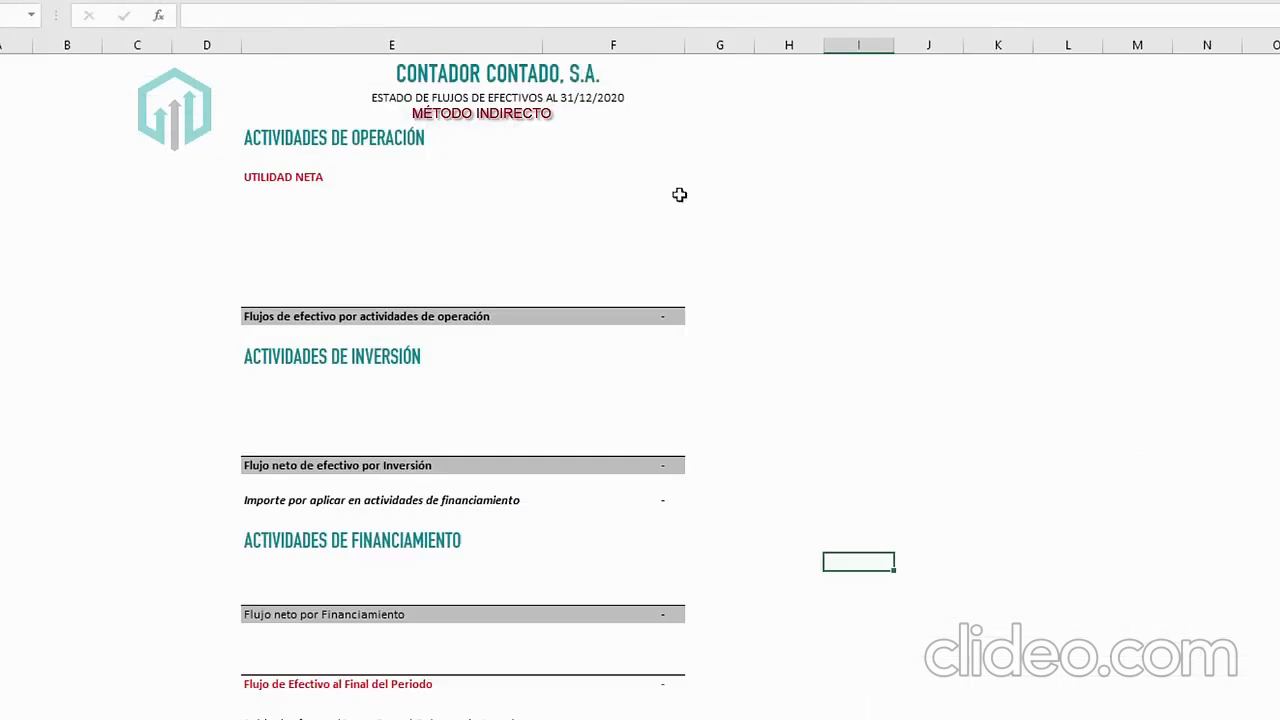
Examine the Utilidad Neta line and the empty operating rows in the indirect-method cash flow statement.
click(256, 176)
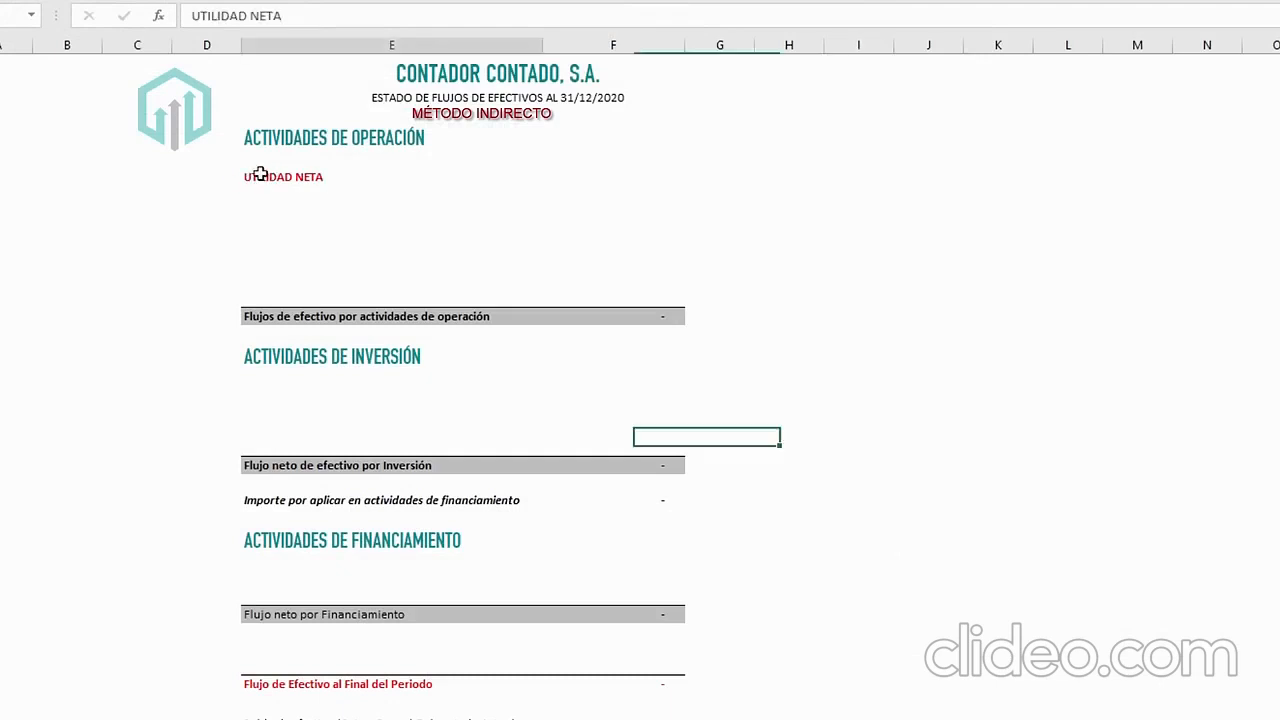
click(429, 244)
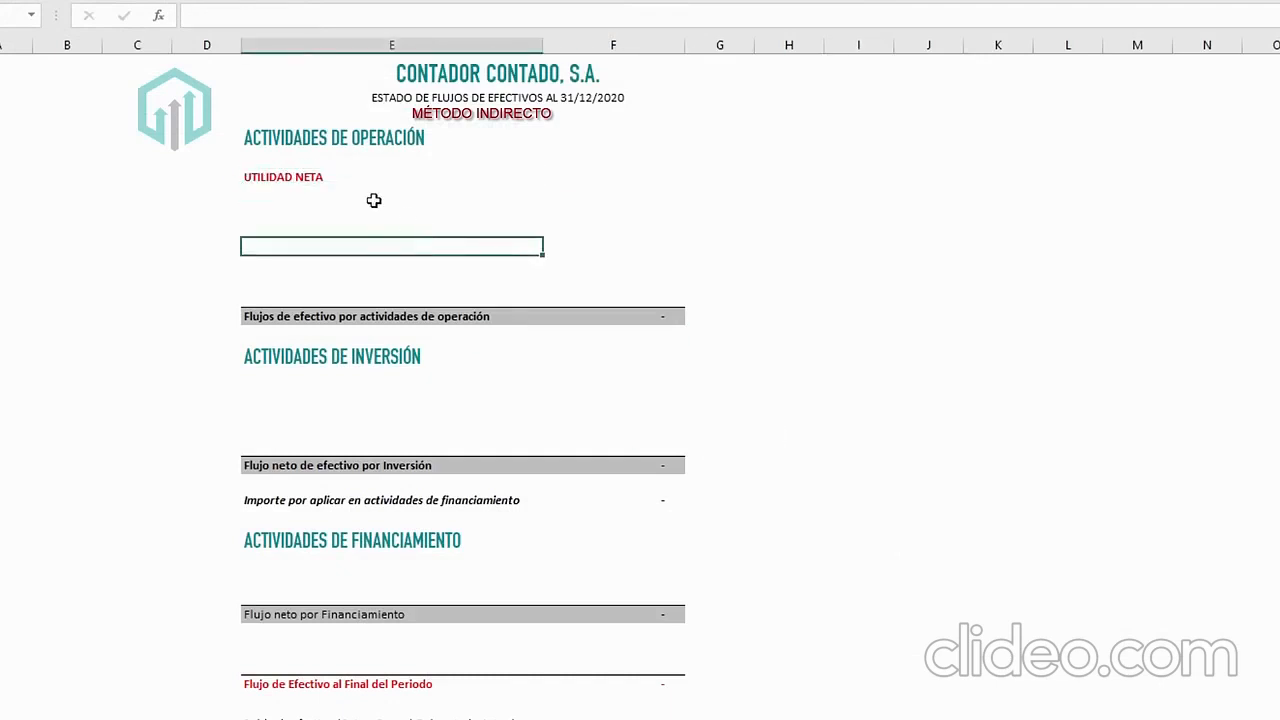
click(318, 178)
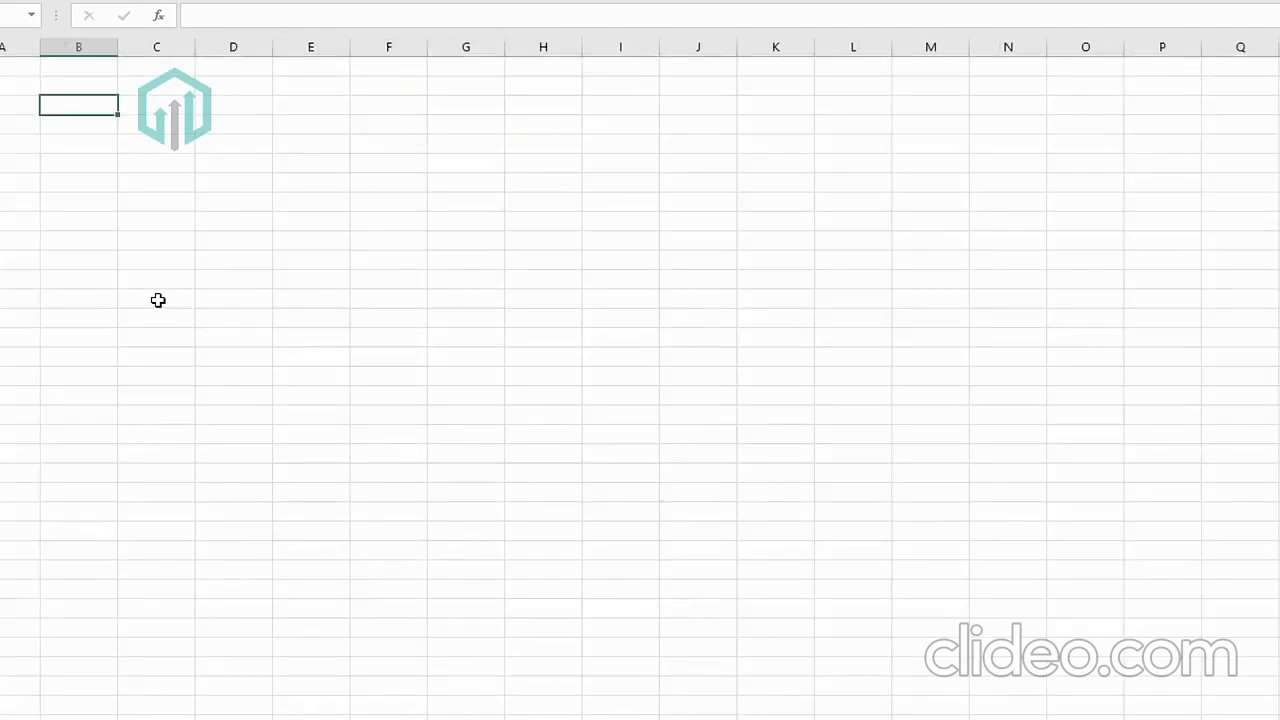
Title the blank working paper "CONTADOR CONTADO, S.A." and "Papel de Trabajo de Flujos de Efectivo MÉTODO INDIRECTO" across columns B to F.
text(CONTADOR CONTADO, S.A.\nPapel de Trabajo de Flujos de Efectivo MÉTODO INDIRECTO)
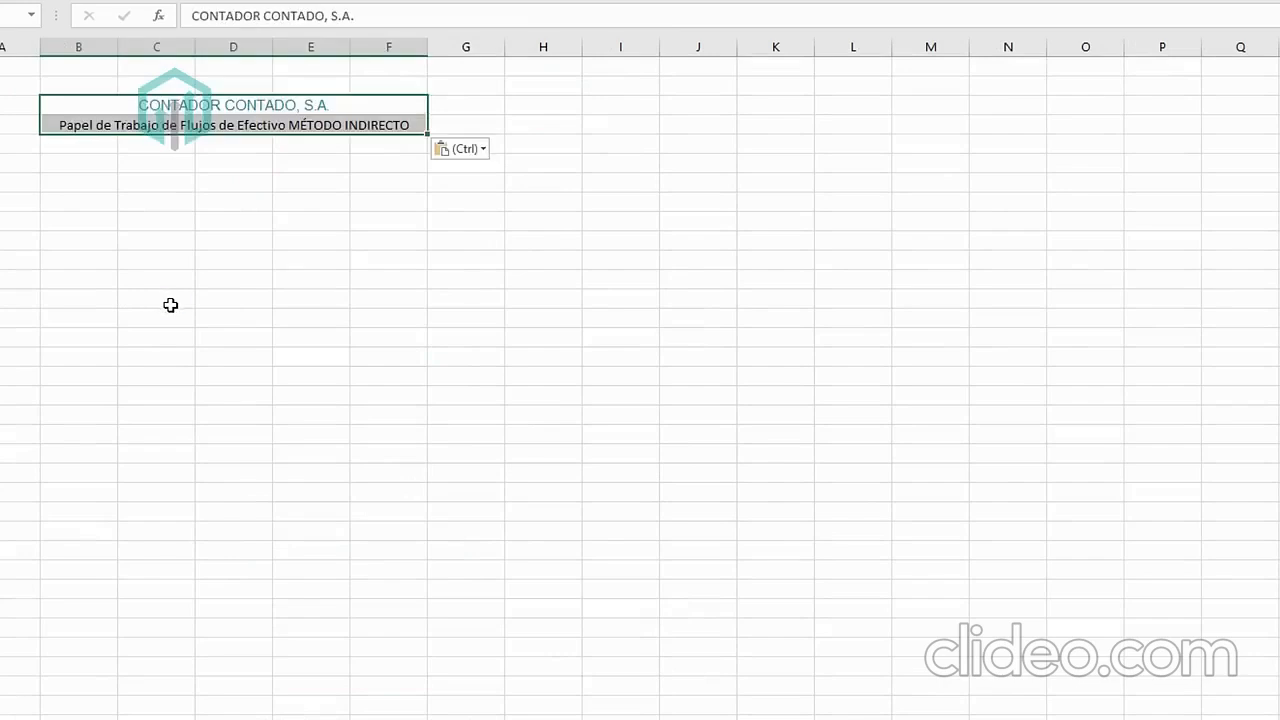
click(287, 263)
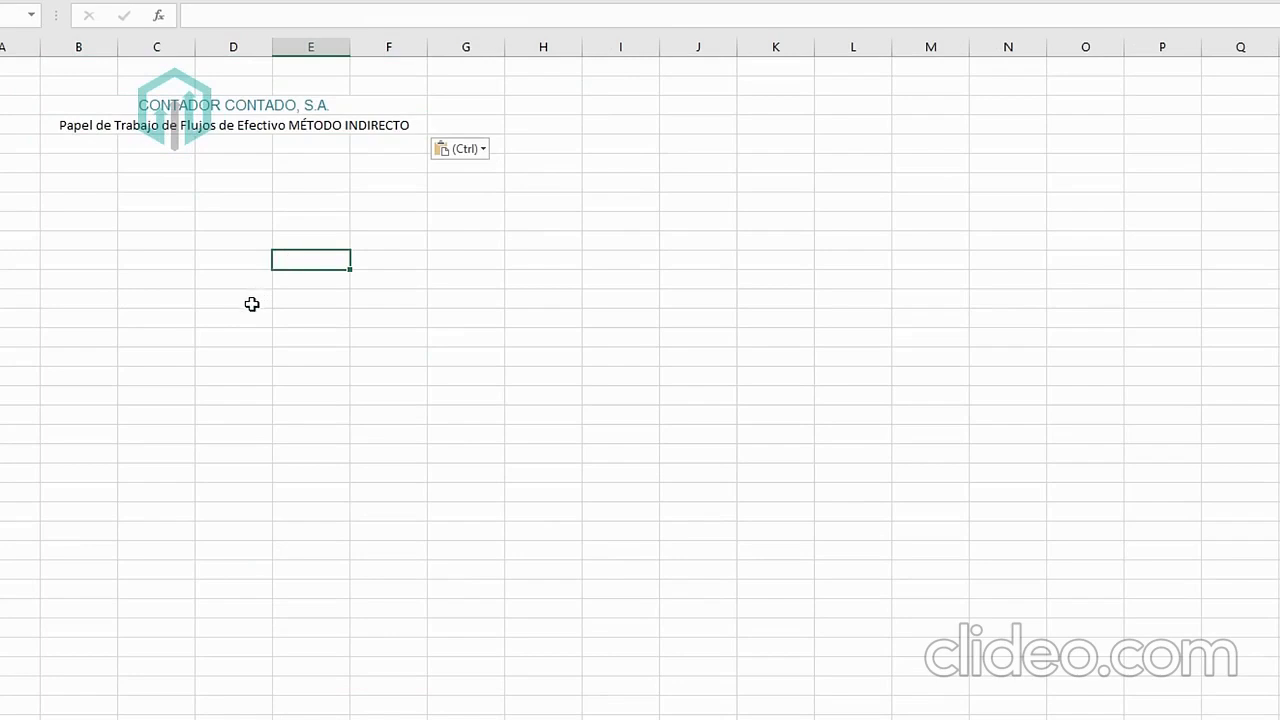
click(96, 182)
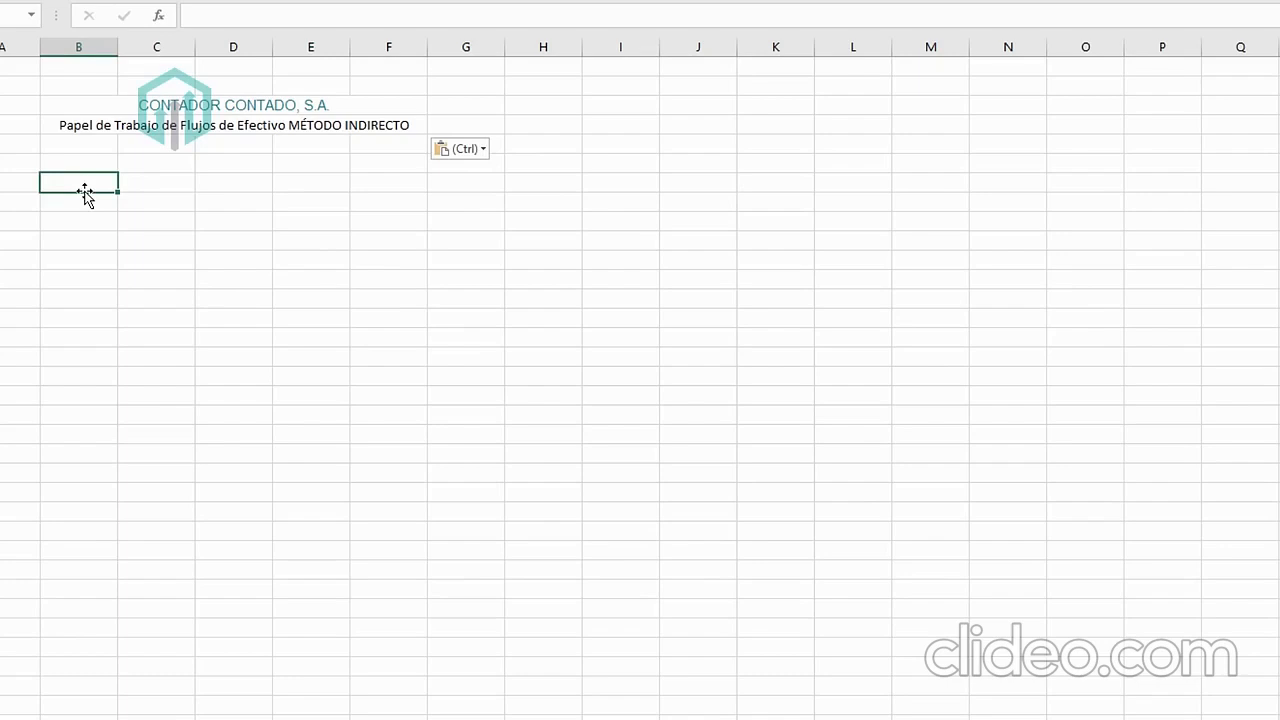
click(125, 104)
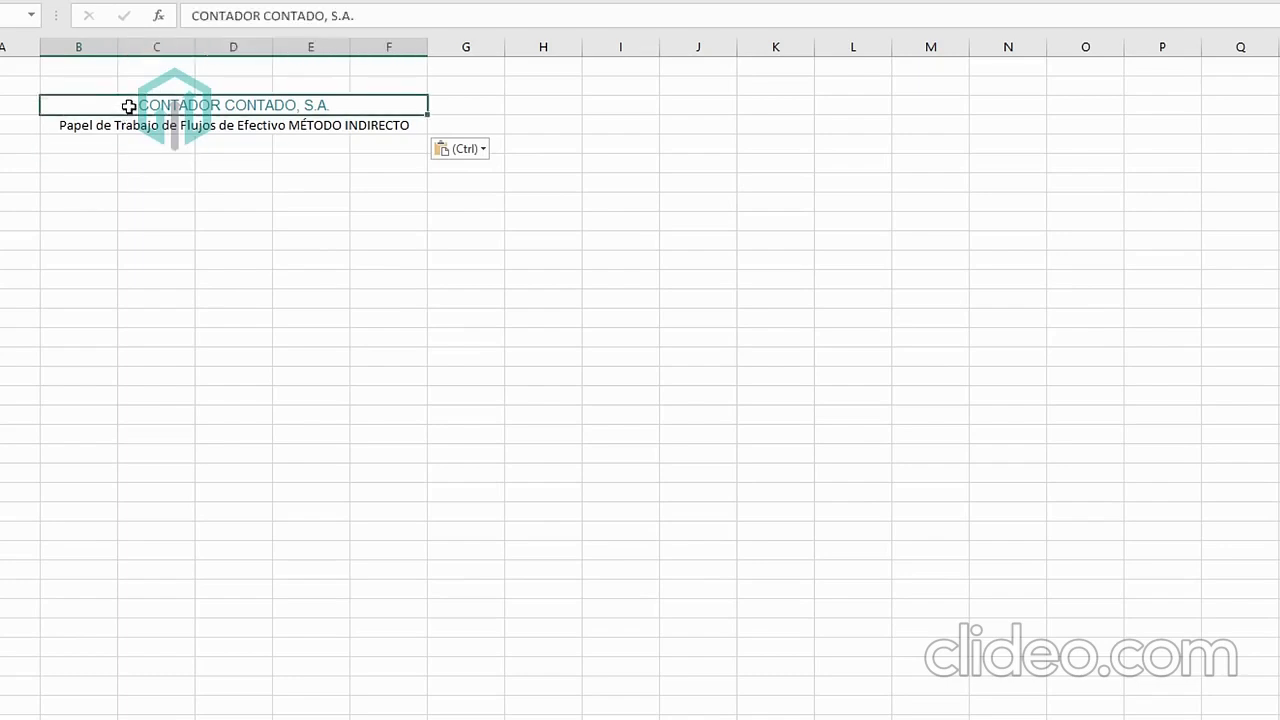
click(80, 128)
click(99, 104)
click(67, 128)
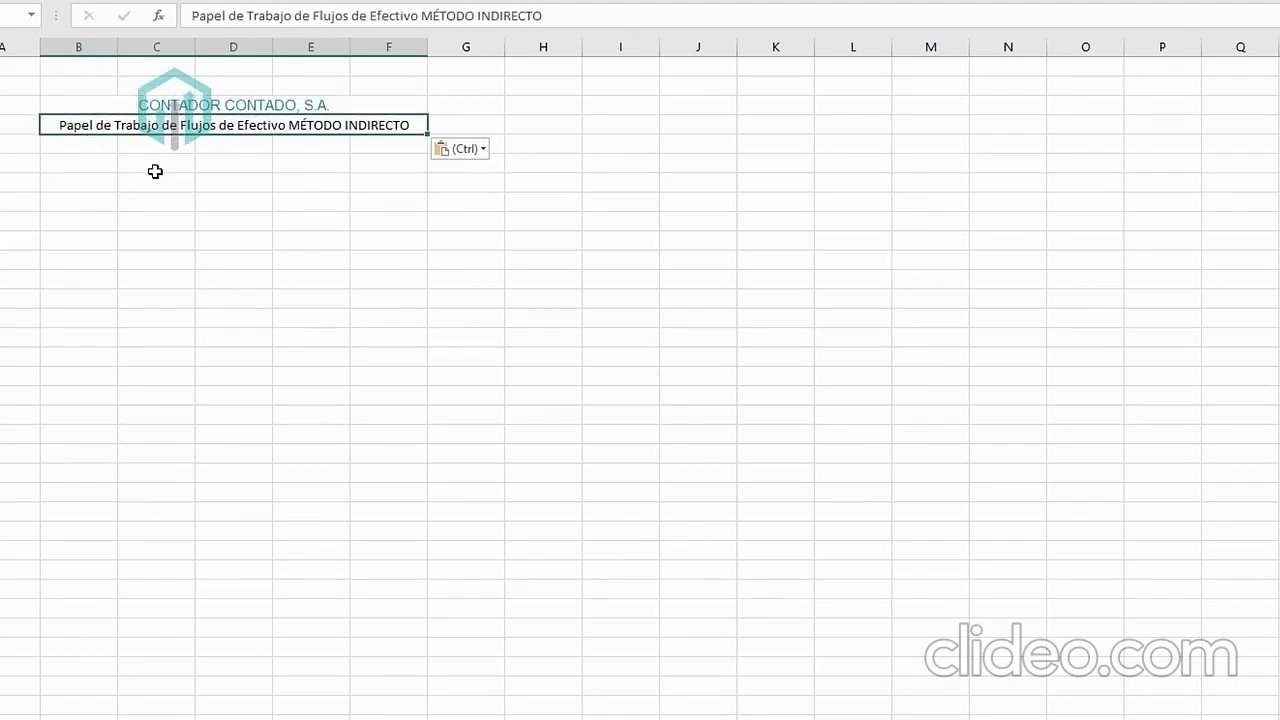
Add the headings Tipo de Salida, CONCEPTO, Importe, Importe and Operación in columns B to F below the titles.
click(88, 183)
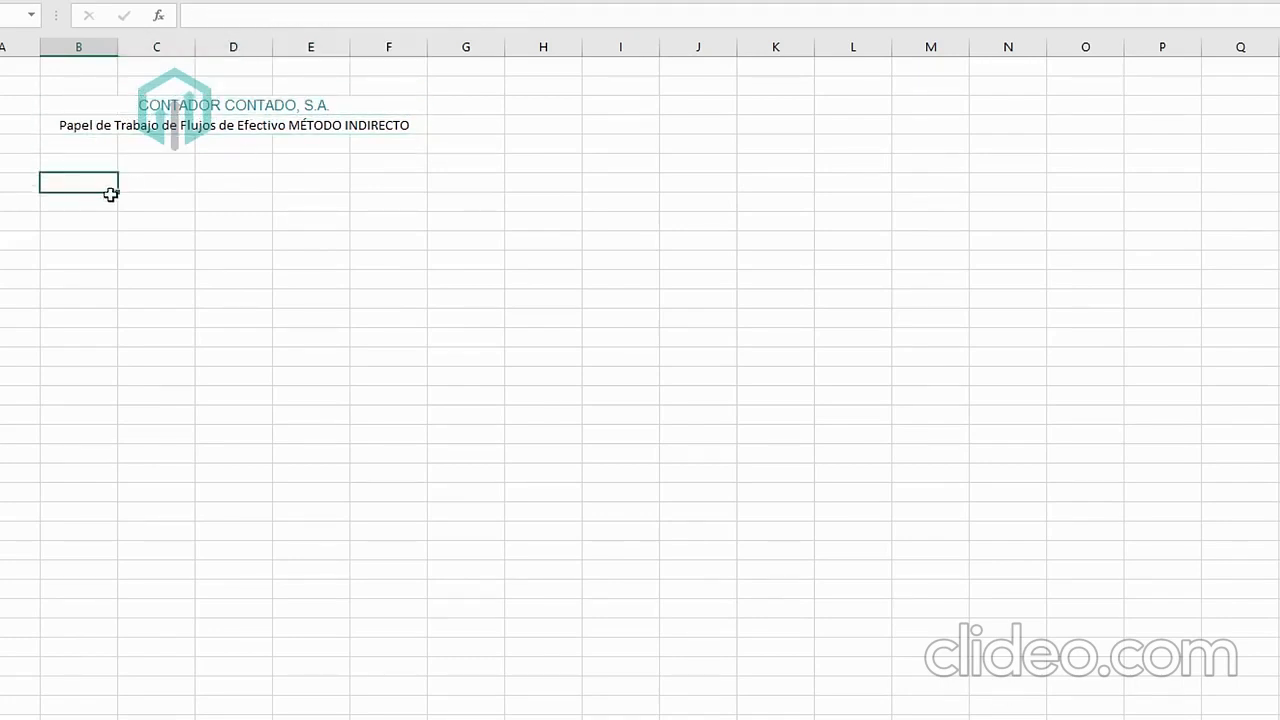
text(Tipo de Salida	CONCEPTO	Importe	Importe	Operación)
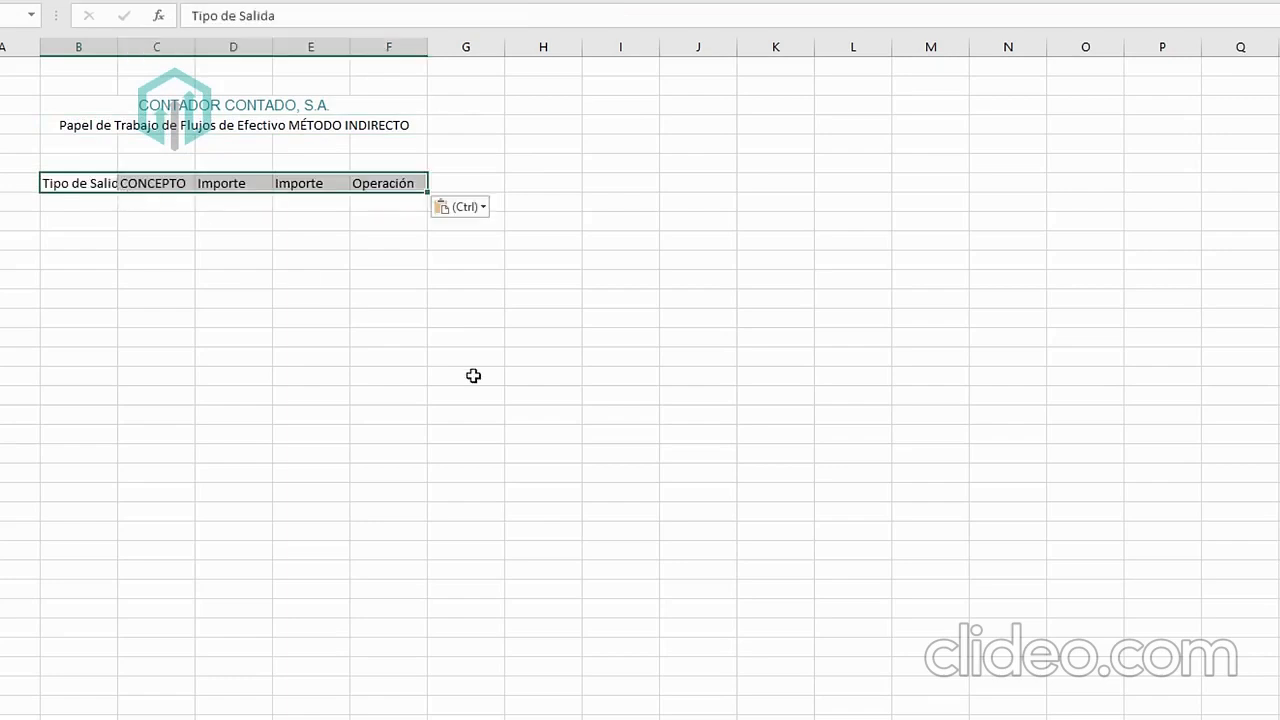
click(471, 374)
Fit columns B and C to their headings and widen the first Importe column, D.
double_click(118, 47)
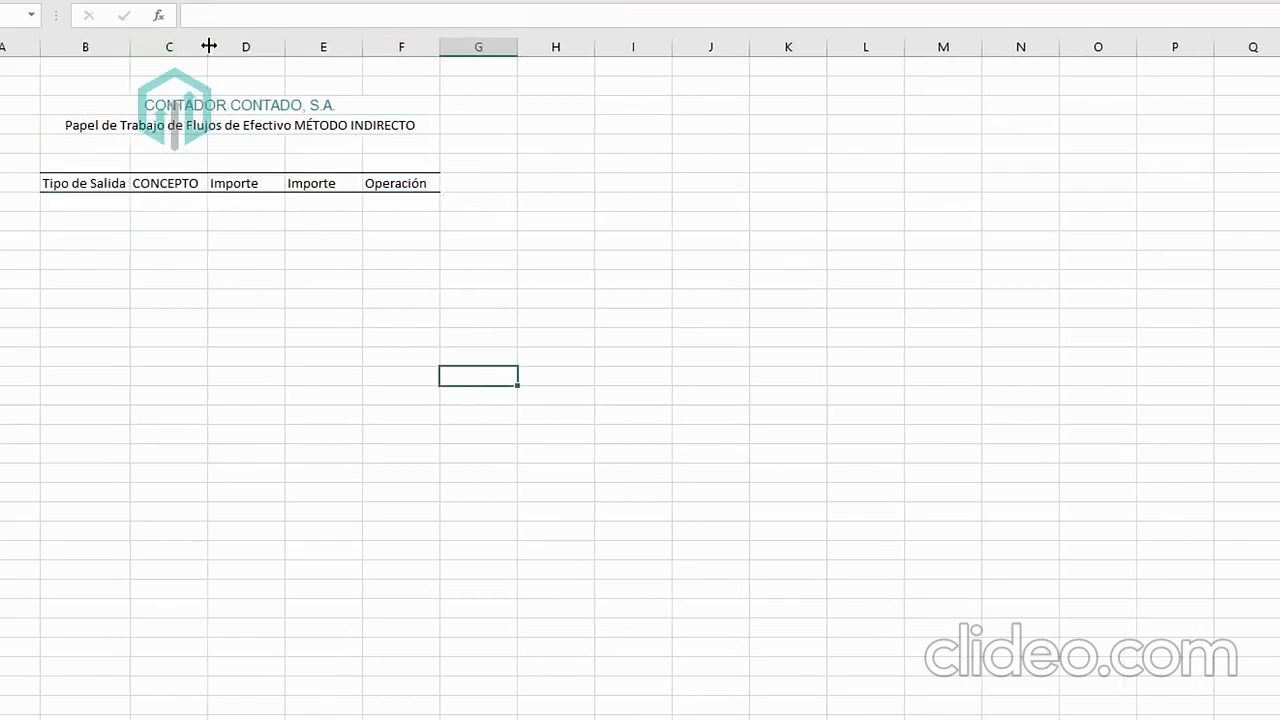
double_click(208, 46)
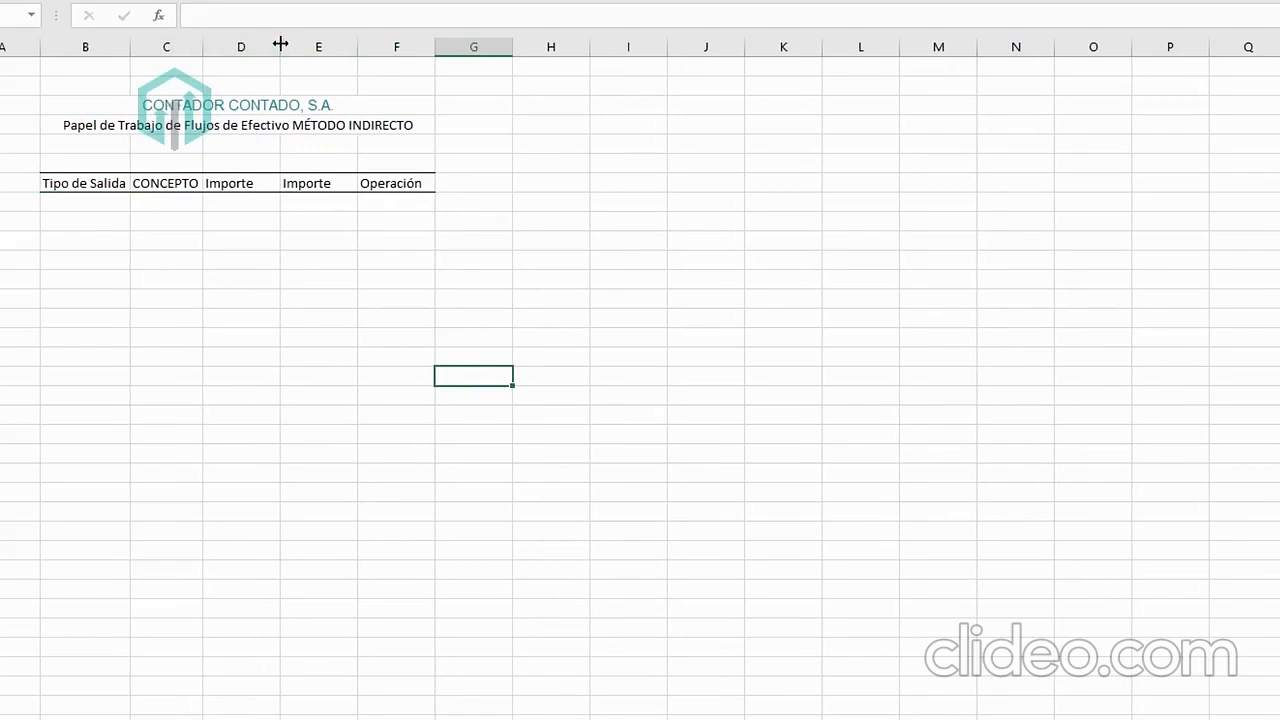
double_click(281, 44)
drag(258, 46, 341, 46)
click(80, 188)
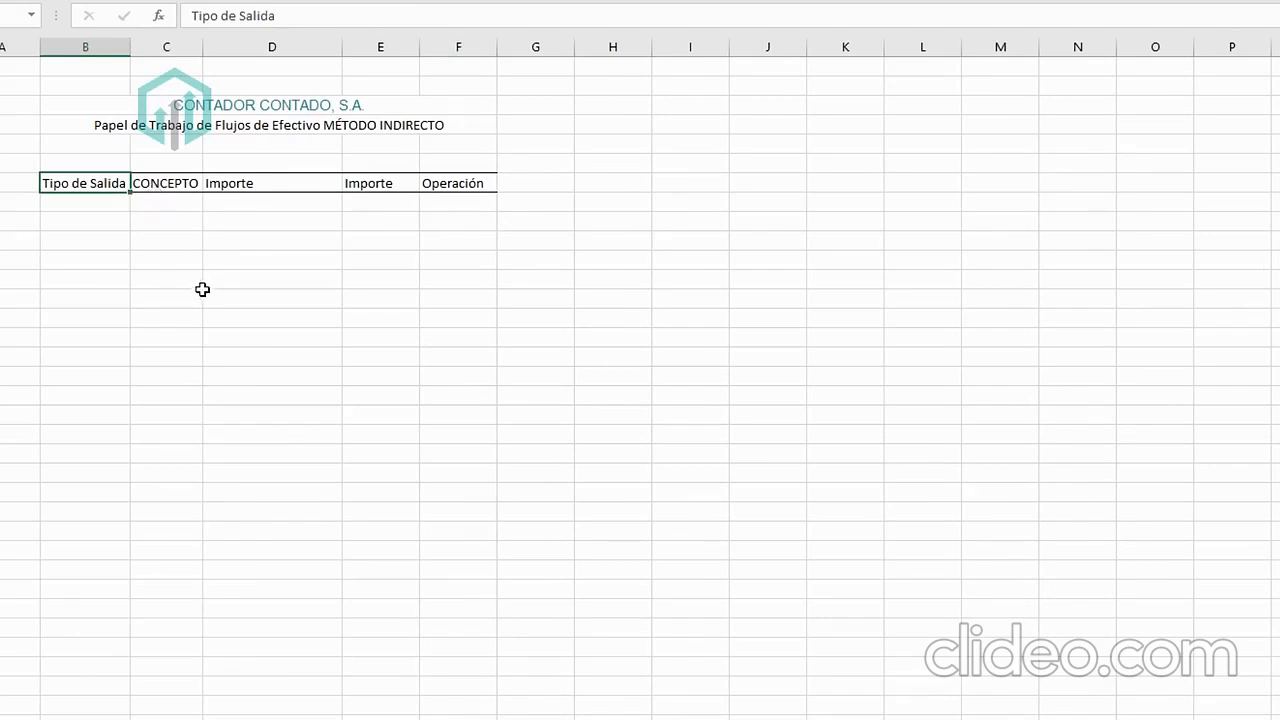
Review the Balance General accounts from Clientes down to the capital section for the working paper's list of concepts.
key(ctrl+Page_Up)
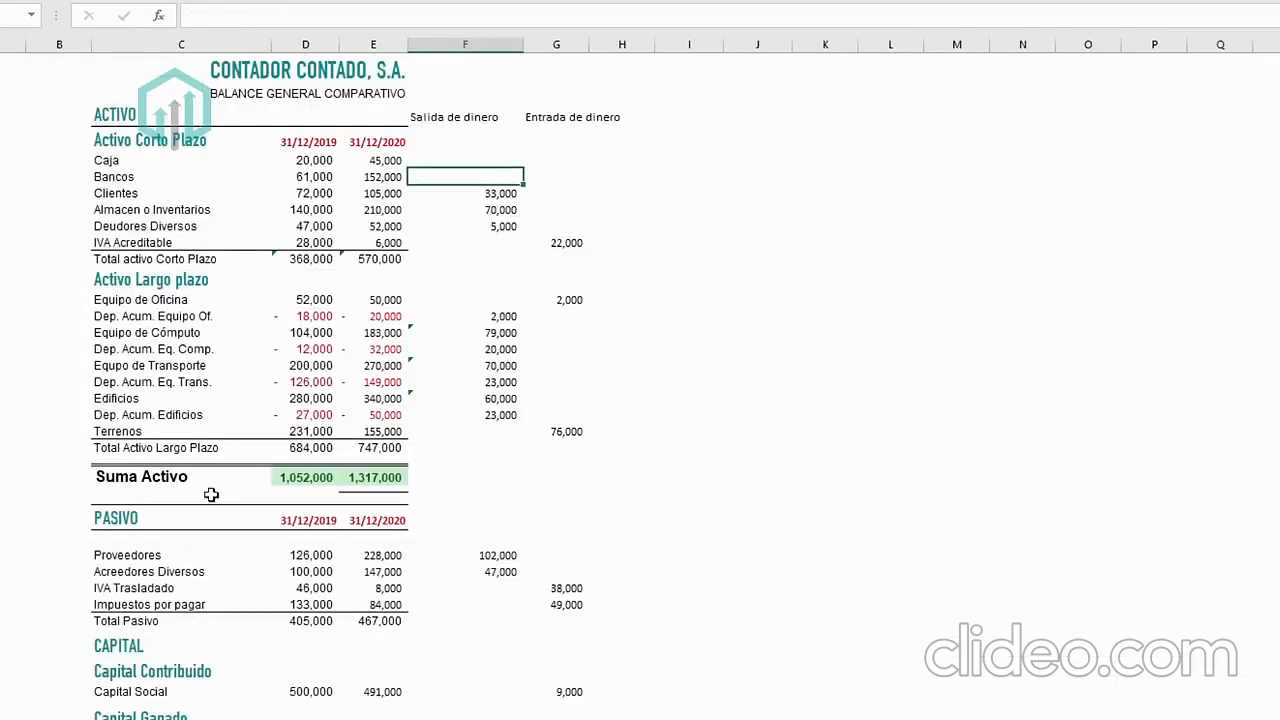
click(158, 174)
click(148, 190)
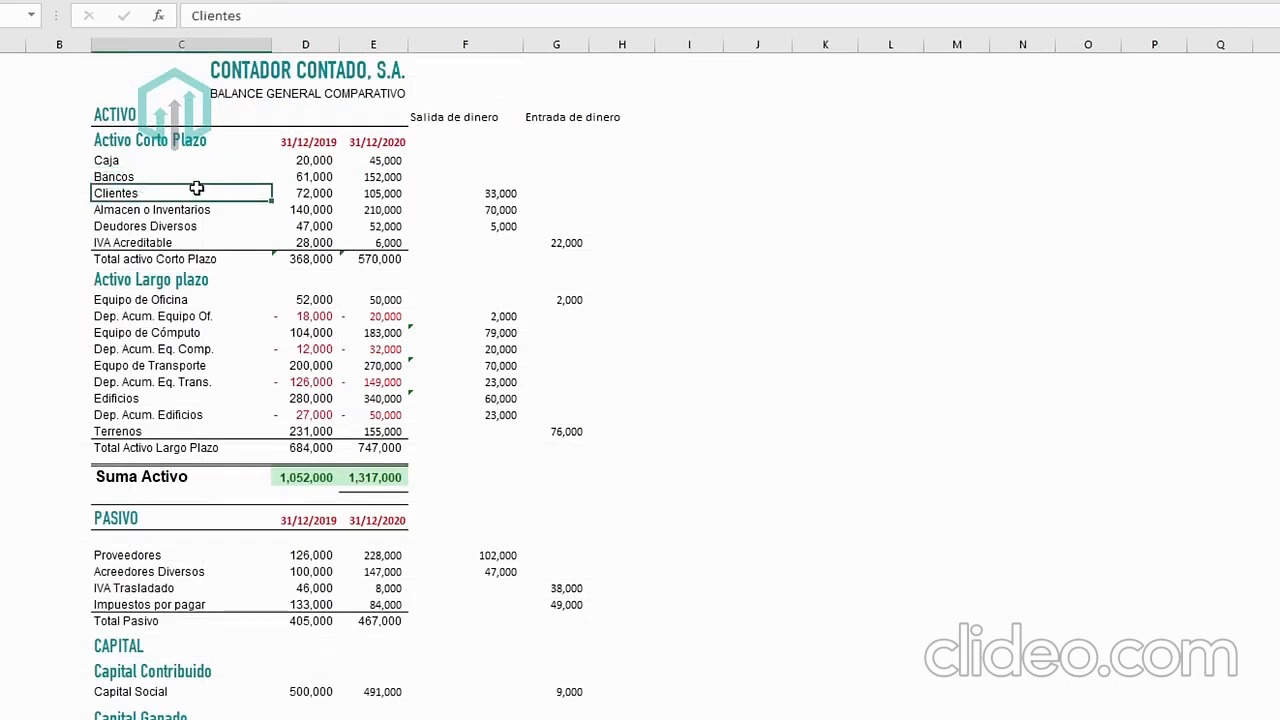
scroll(200, 400, down, 1)
click(191, 660)
scroll(193, 664, down, 2)
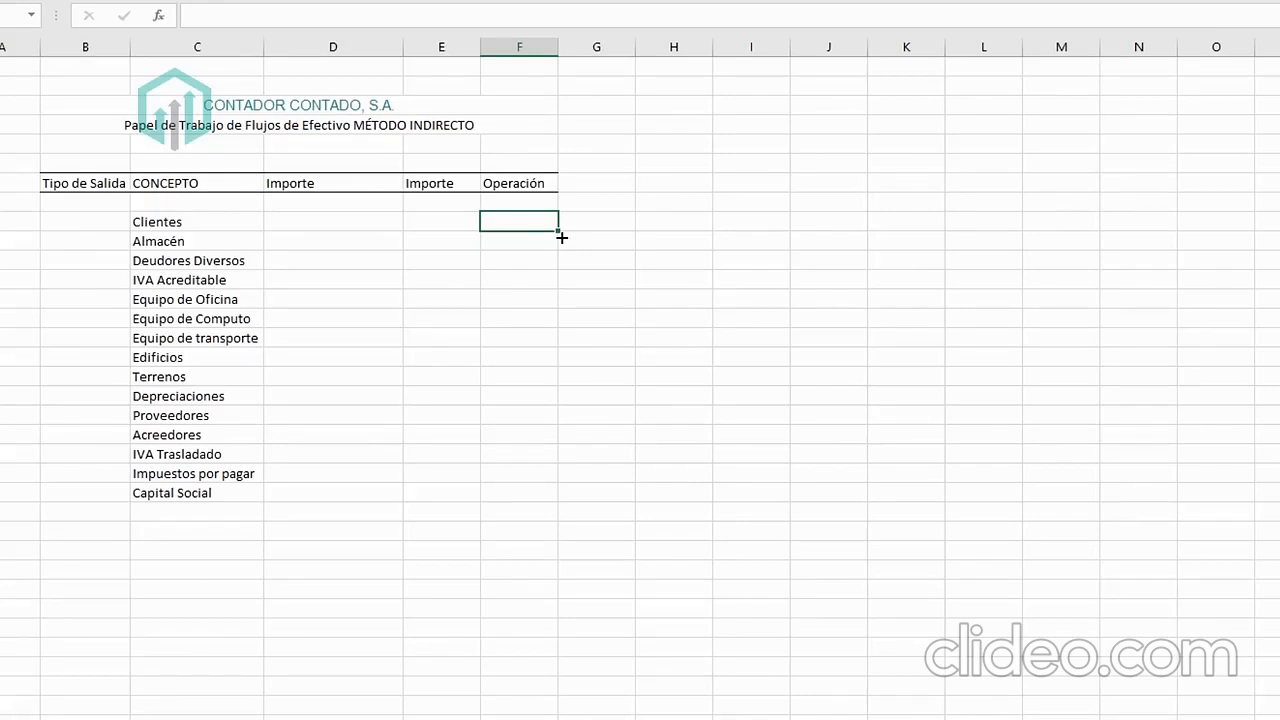
Classify Clientes, Almacén and IVA Acreditable as OPERACIÓN and Deudores Diversos as FINANCIAMIENTO in the Operación column, fitting the column to its text.
text(OPERACIÓN)
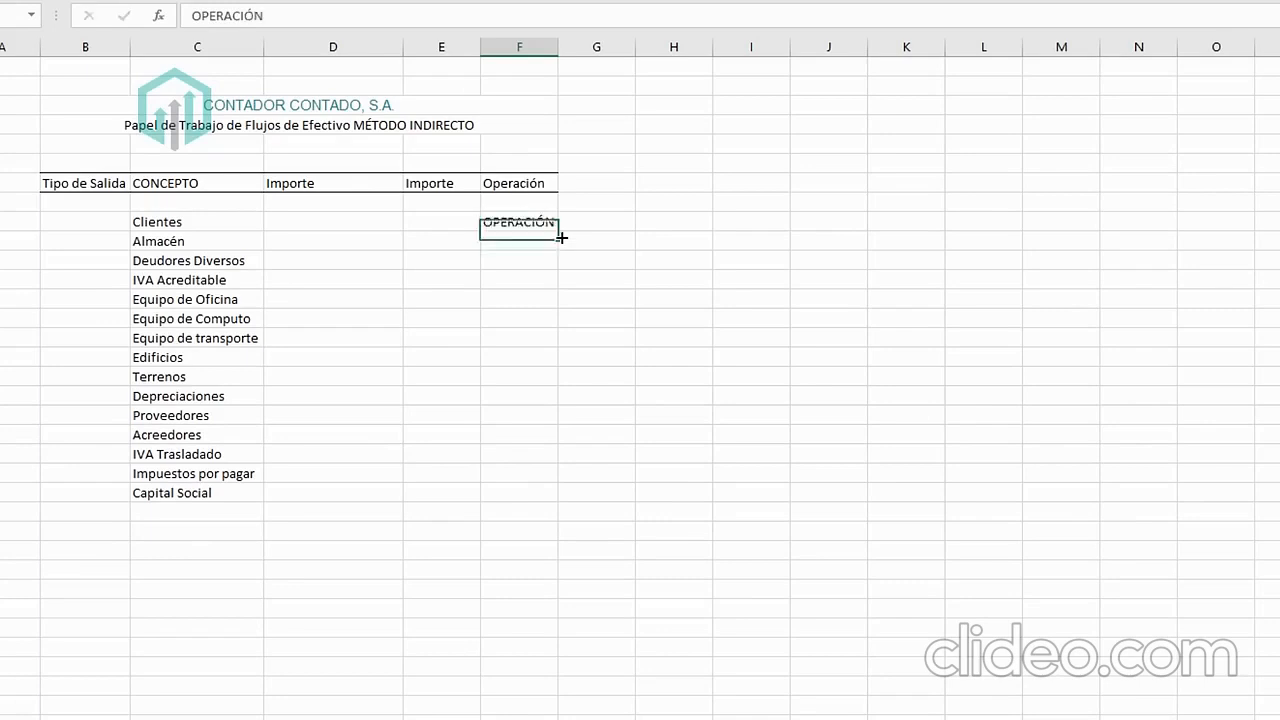
key(Return)
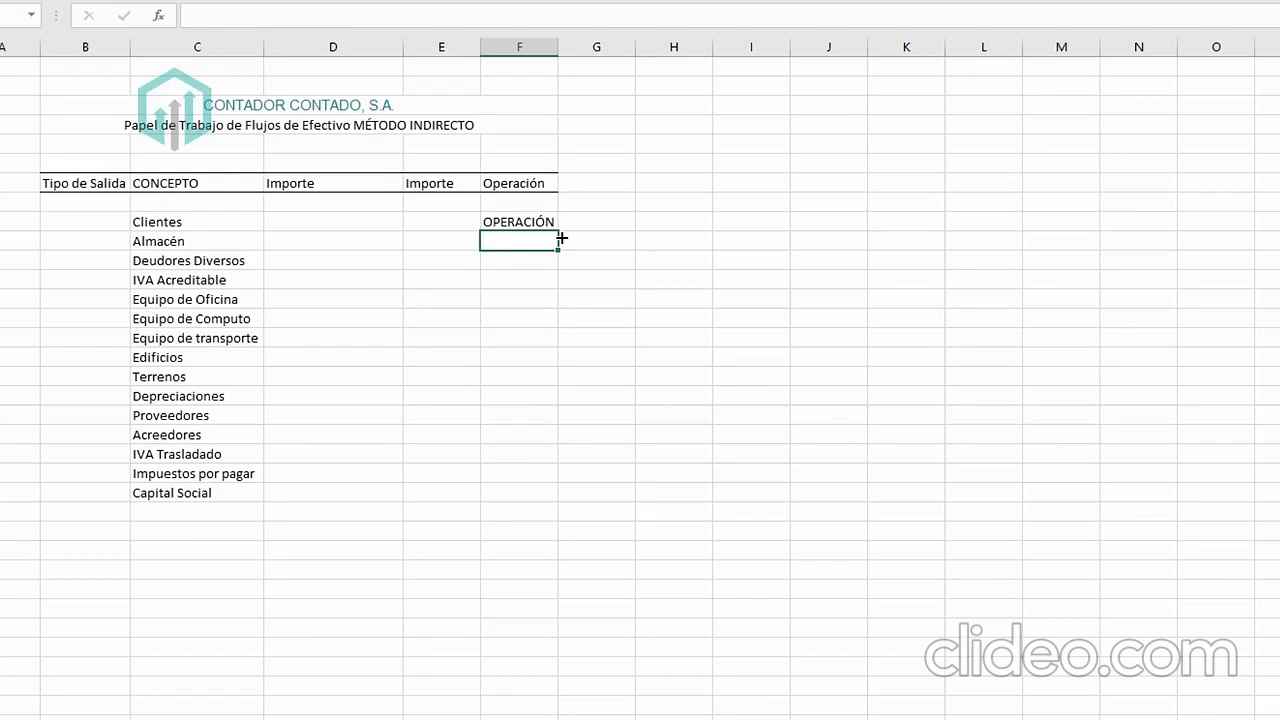
text(O)
key(Return)
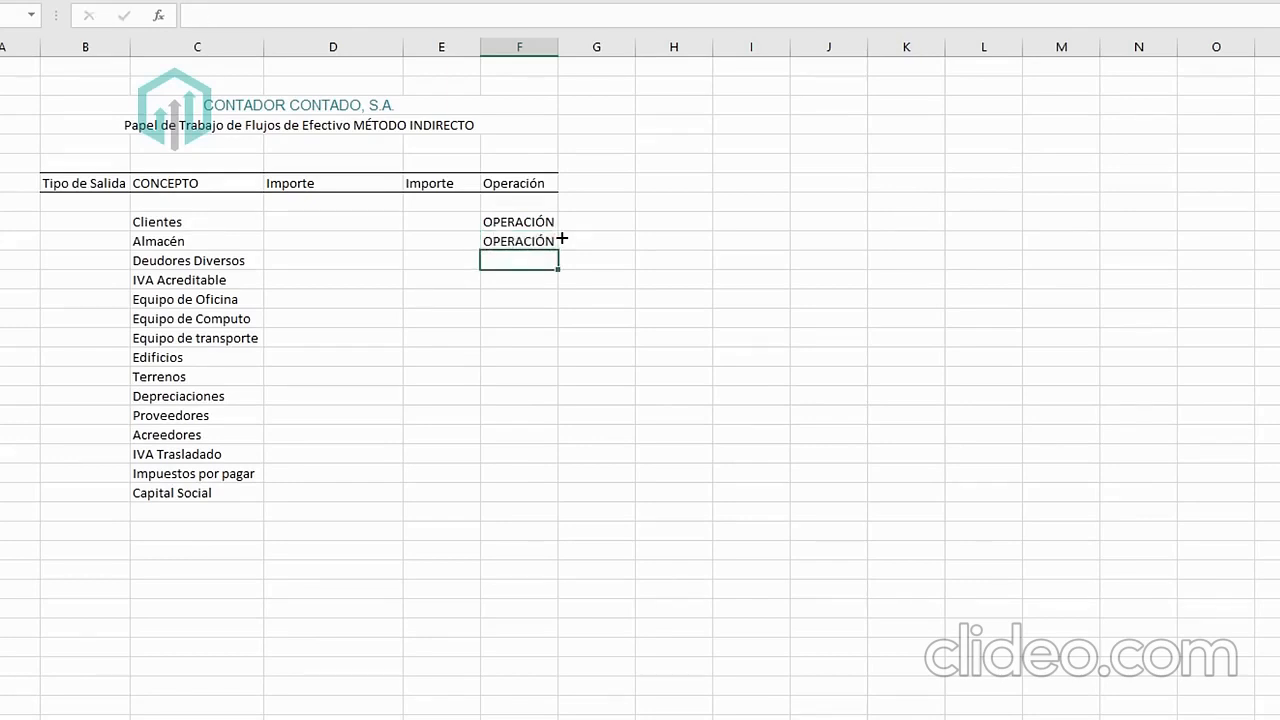
text(FINANCIAMIENTO)
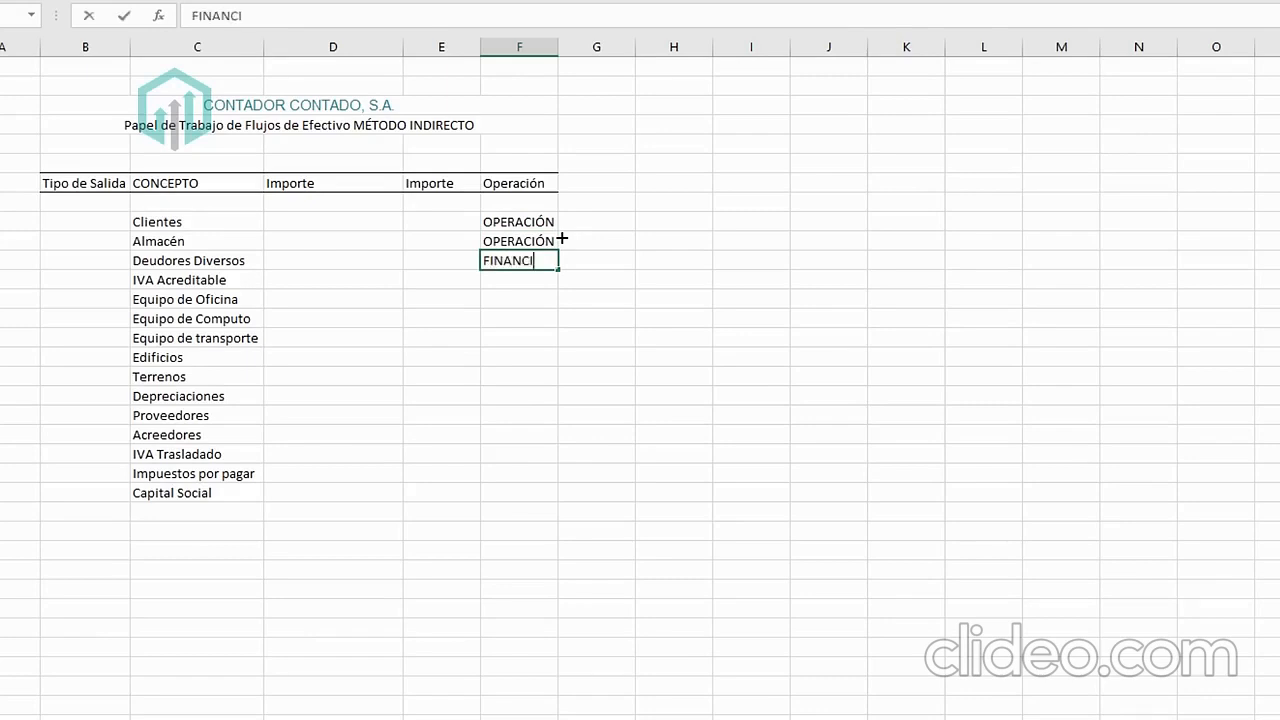
key(Return)
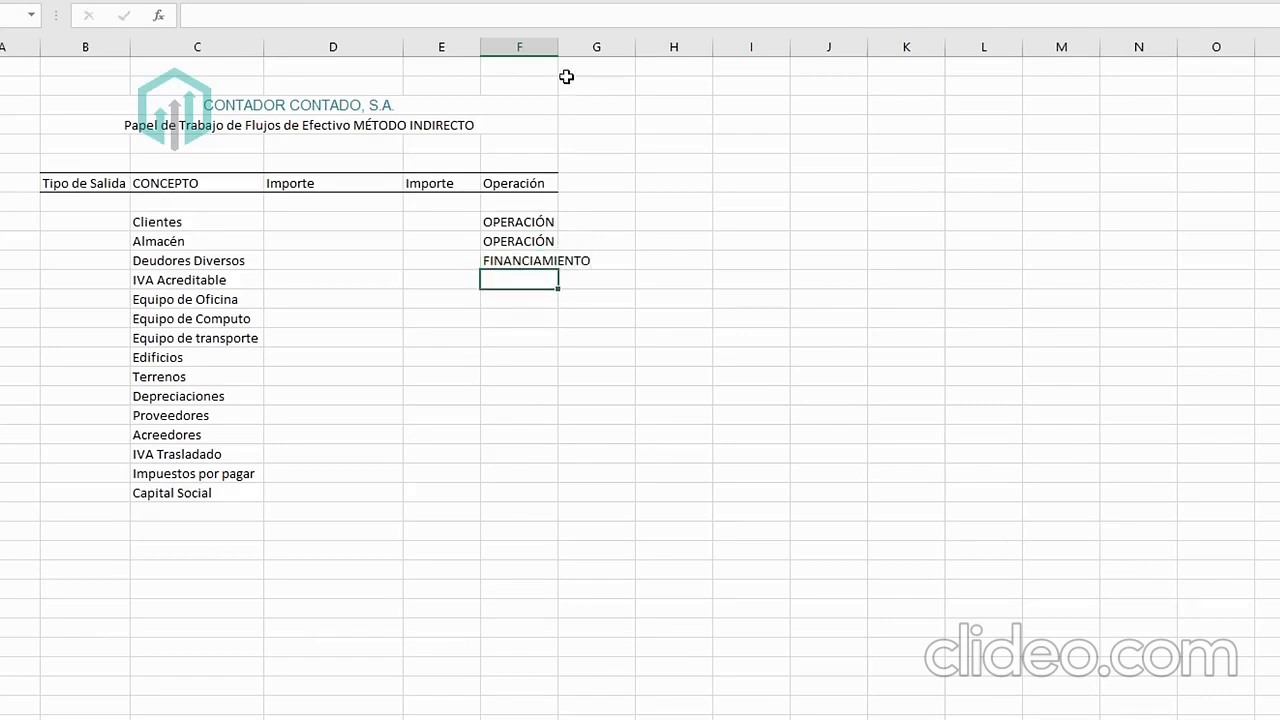
double_click(558, 47)
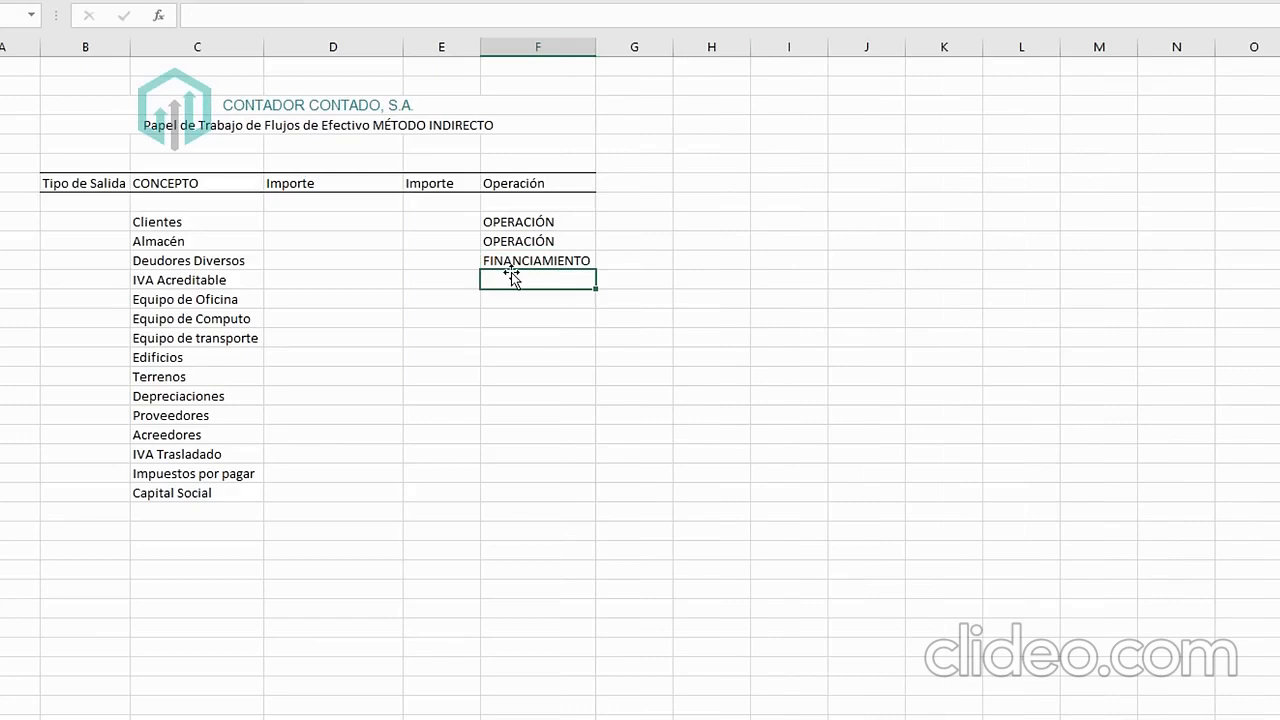
text(OPERACIÓN)
key(Return)
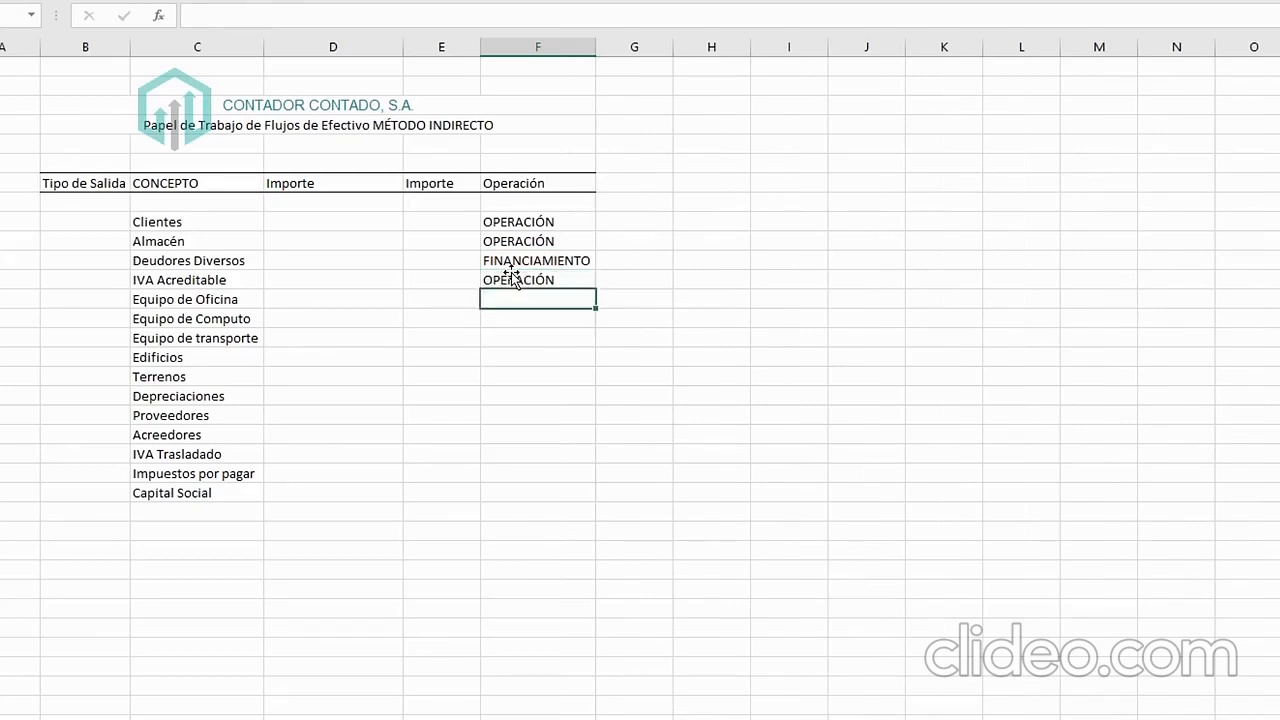
Classify Equipo de Oficina, Equipo de Computo, Equipo de transporte, Edificios and Terrenos as INVERSIÓN in the Operación column.
text(INVERSIÓN)
key(Return)
text(IN)
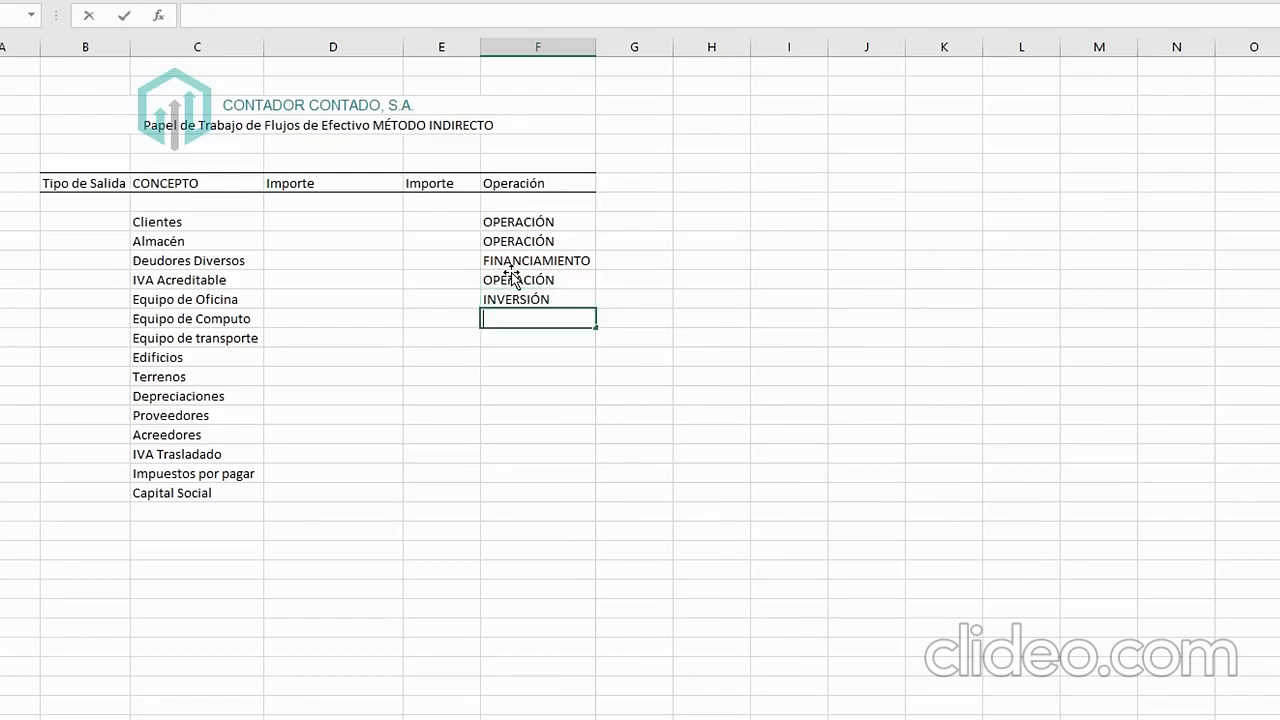
key(Return)
text(INVERSIÓN)
key(Return)
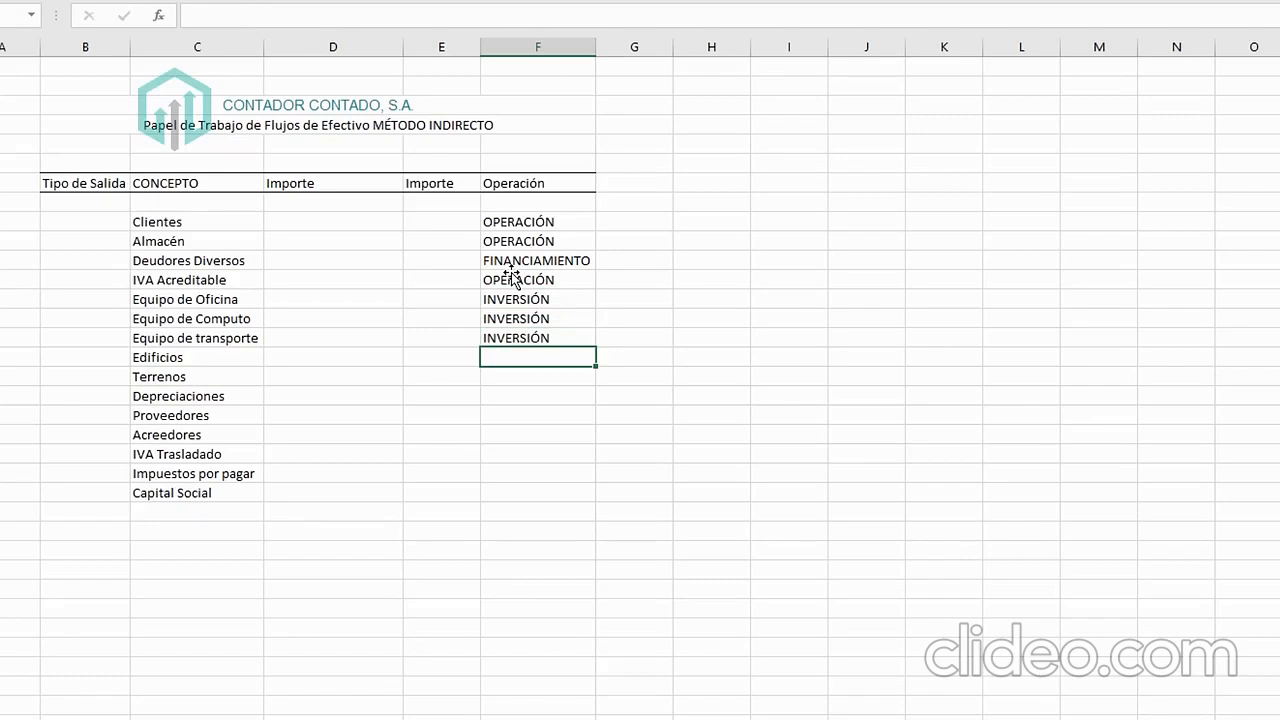
text(IN)
key(Return)
text(IN)
key(Return)
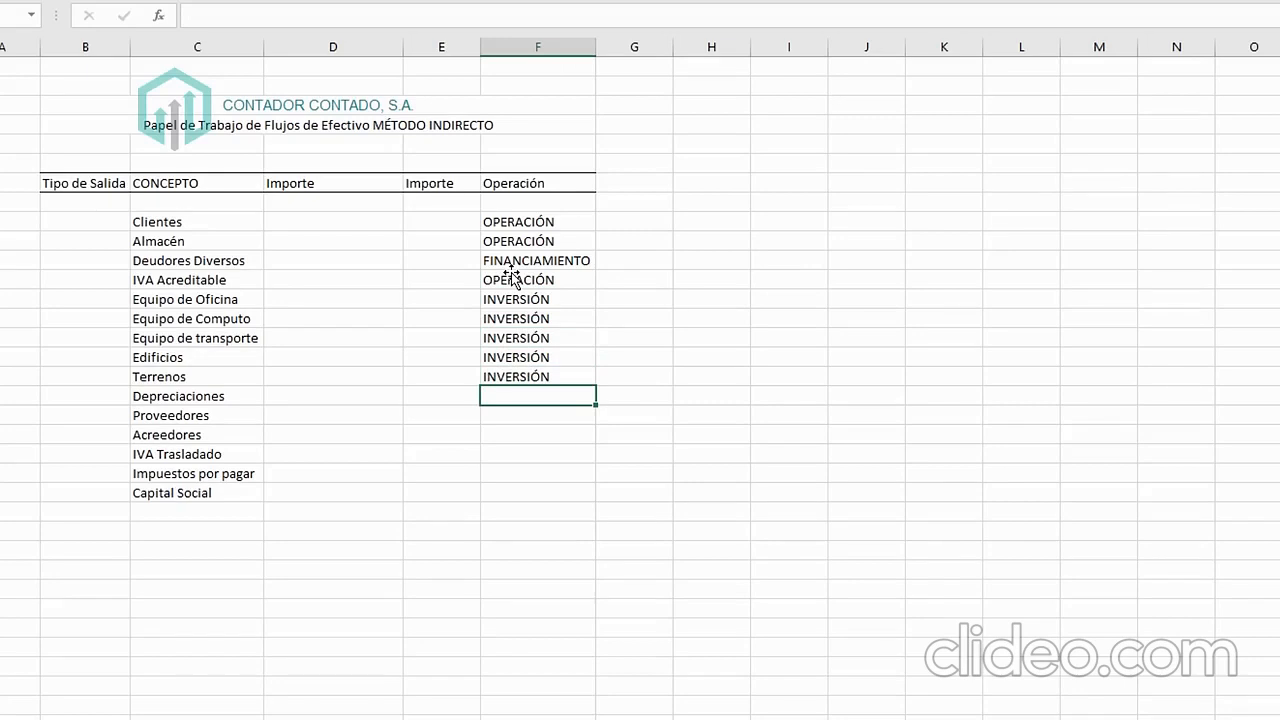
Classify Depreciaciones and Proveedores as OPERACIÓN in the Operación column.
text(OPOR)
key(BackSpace)
key(BackSpace)
text(E)
key(Return)
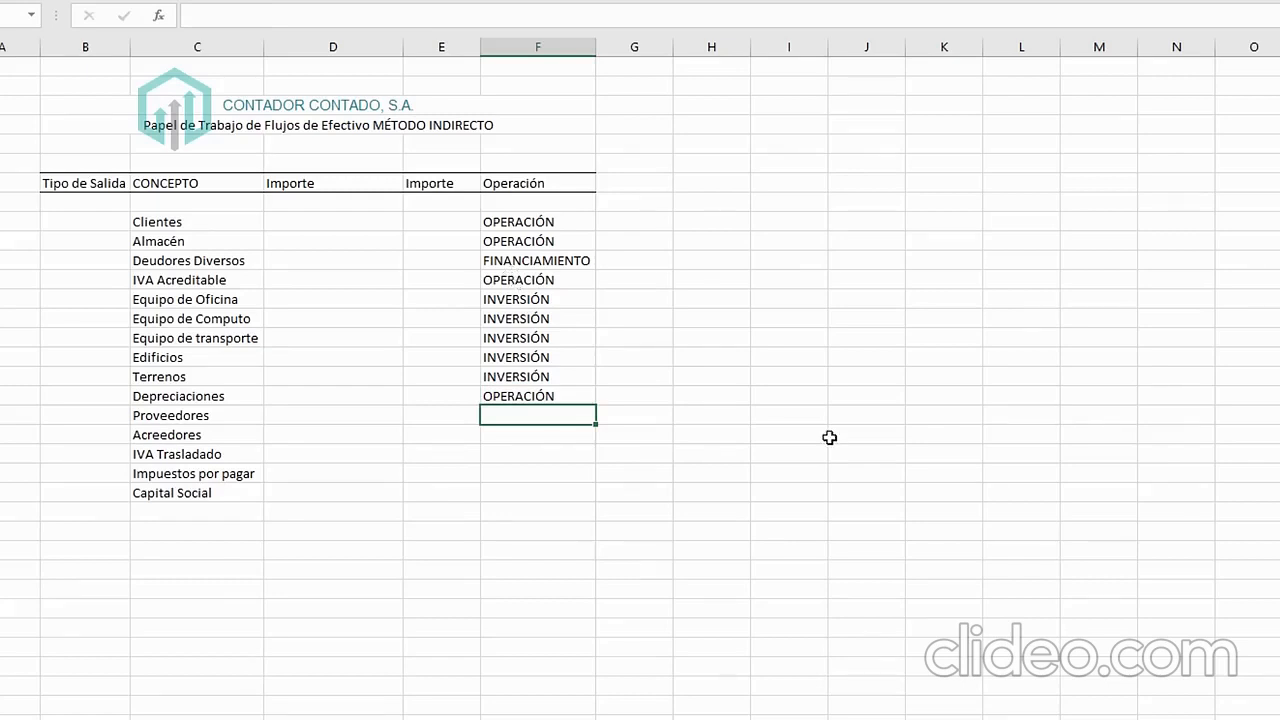
text(OPOR)
key(BackSpace)
key(BackSpace)
text(ER)
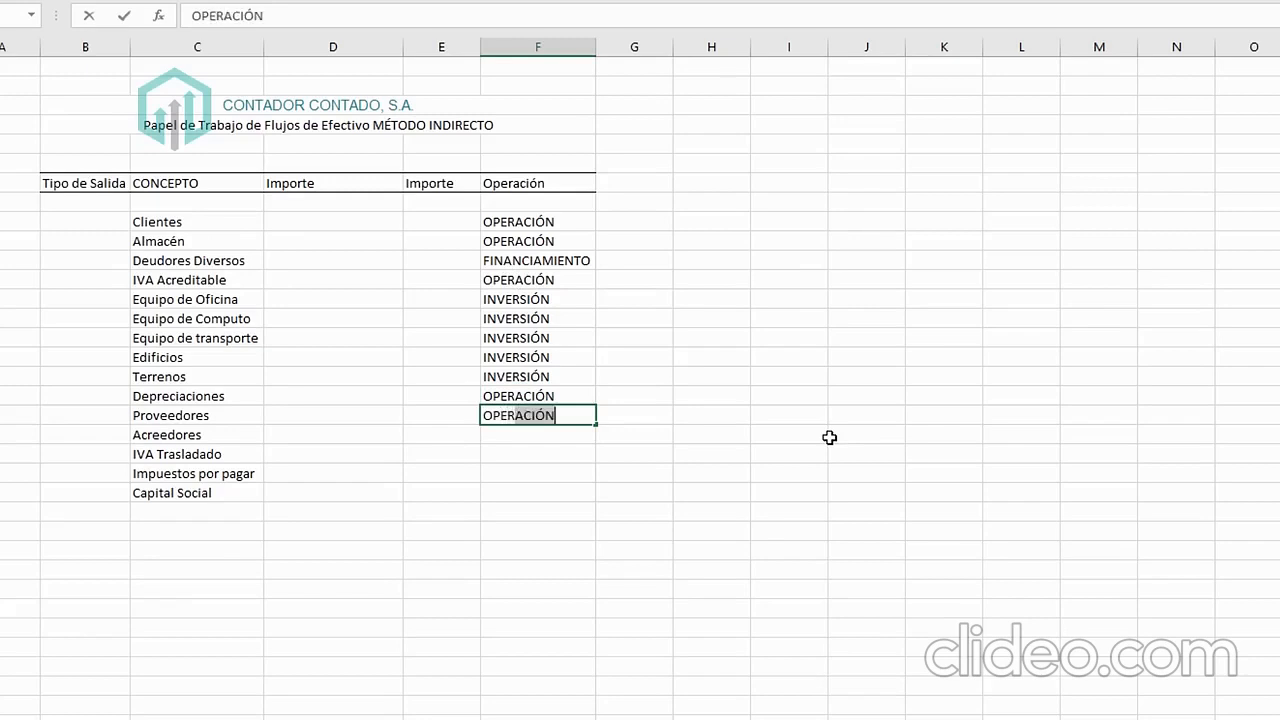
key(Return)
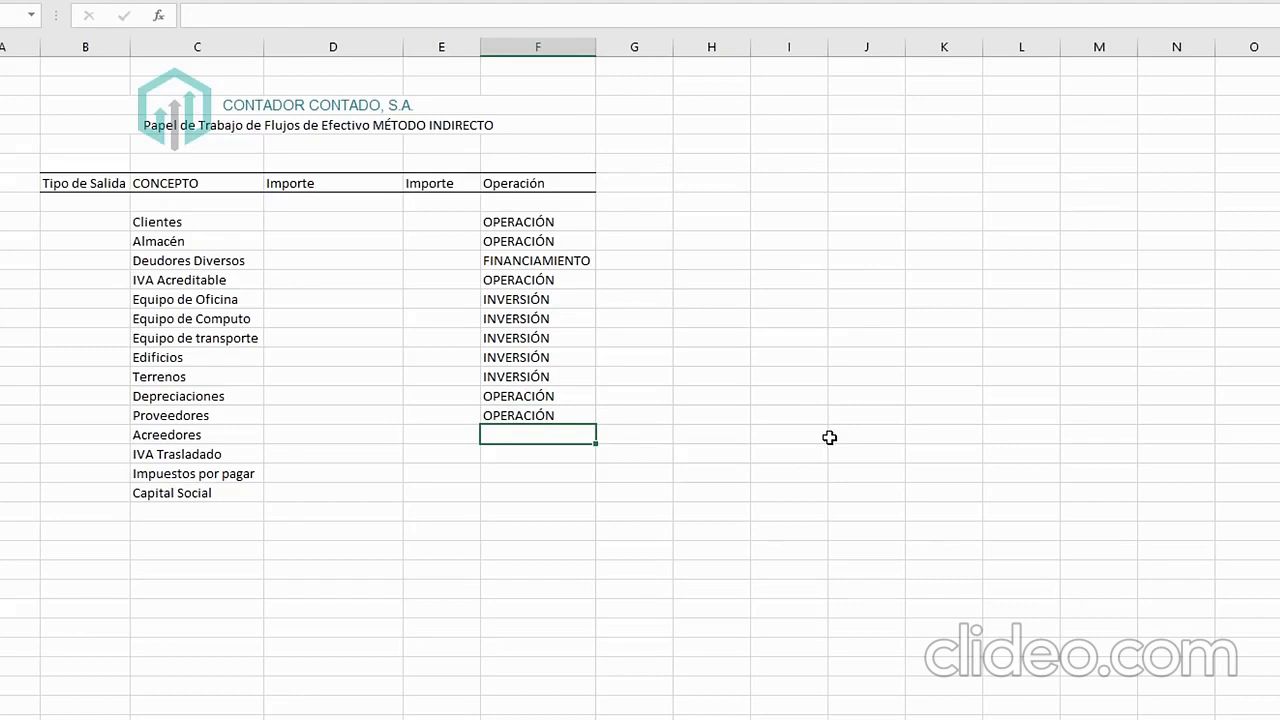
Classify Acreedores and Capital Social as FINANCIAMIENTO, and IVA Trasladado and Impuestos por pagar as OPERACIÓN.
text(FDI)
key(BackSpace)
key(BackSpace)
text(I)
key(Return)
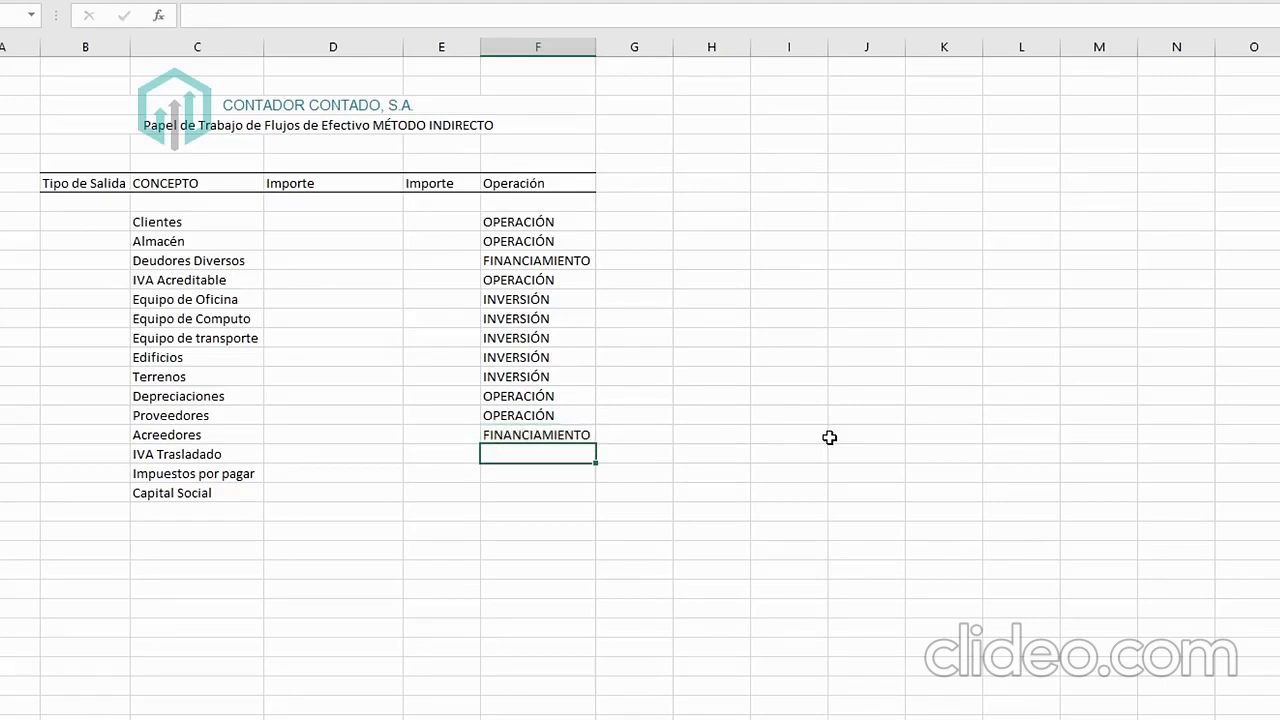
text(O)
key(Return)
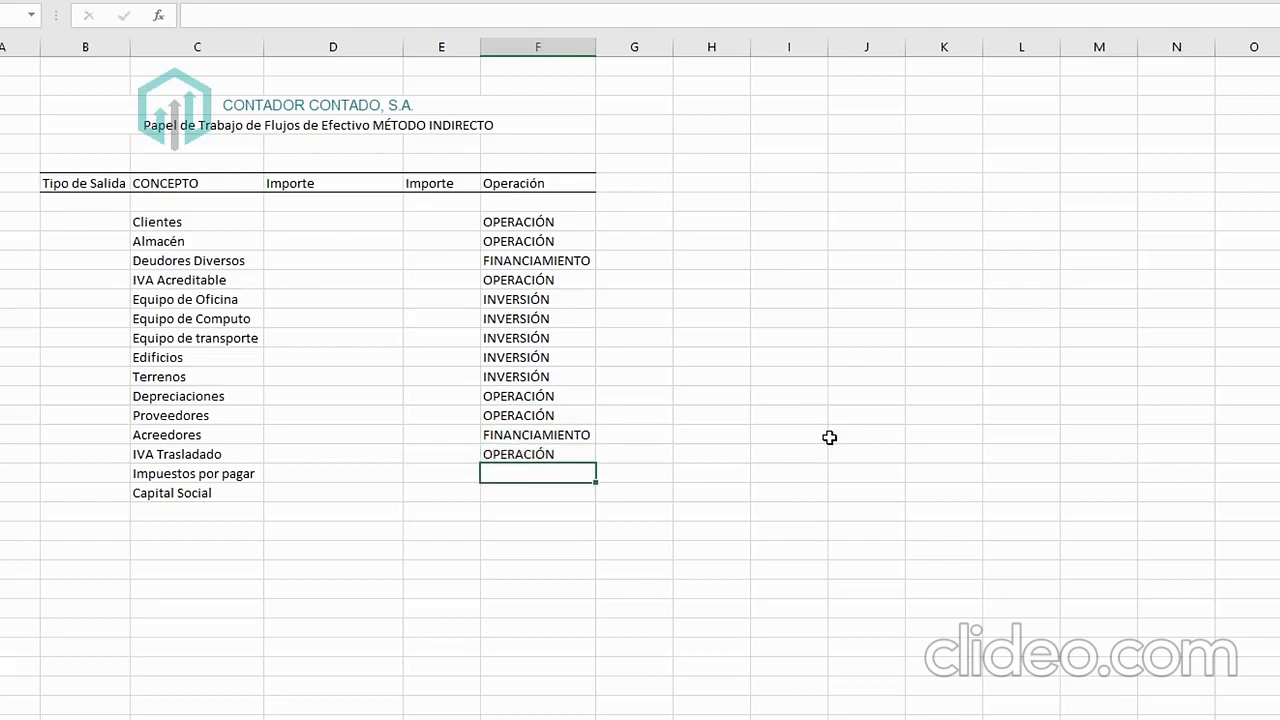
text(OPERACIÓN)
key(Return)
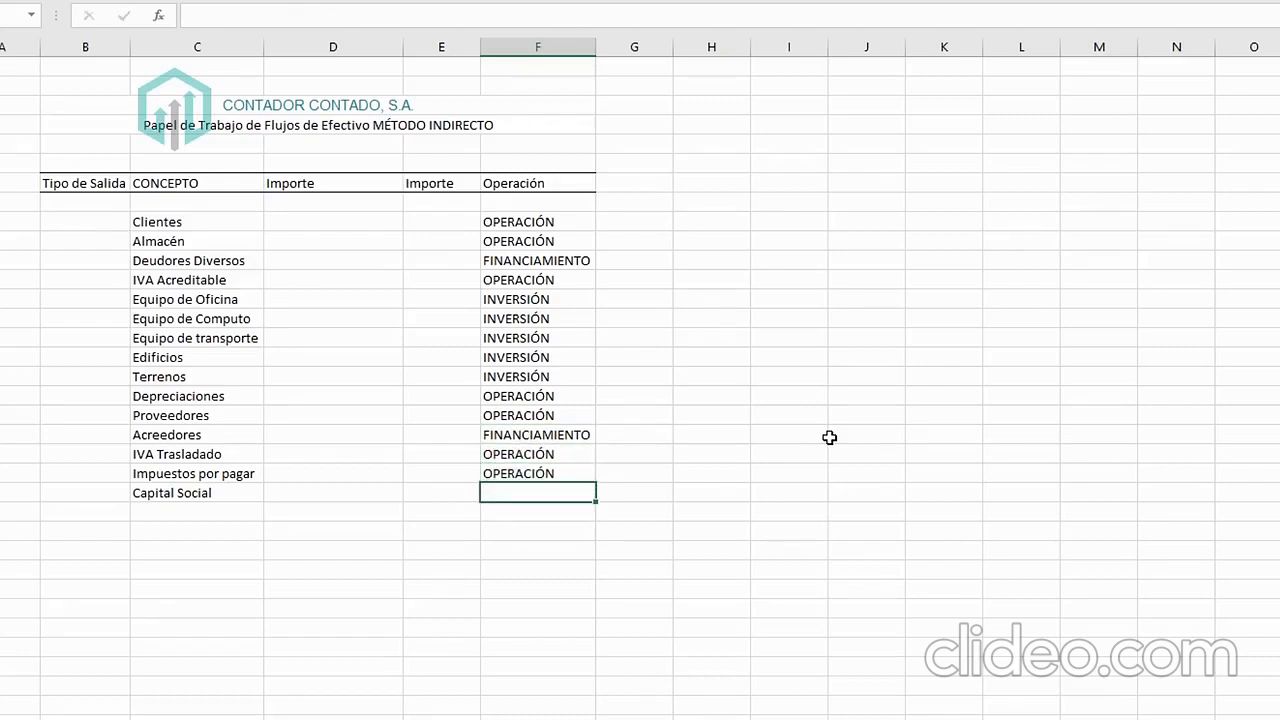
text(FINANCIAMIENTO)
key(Return)
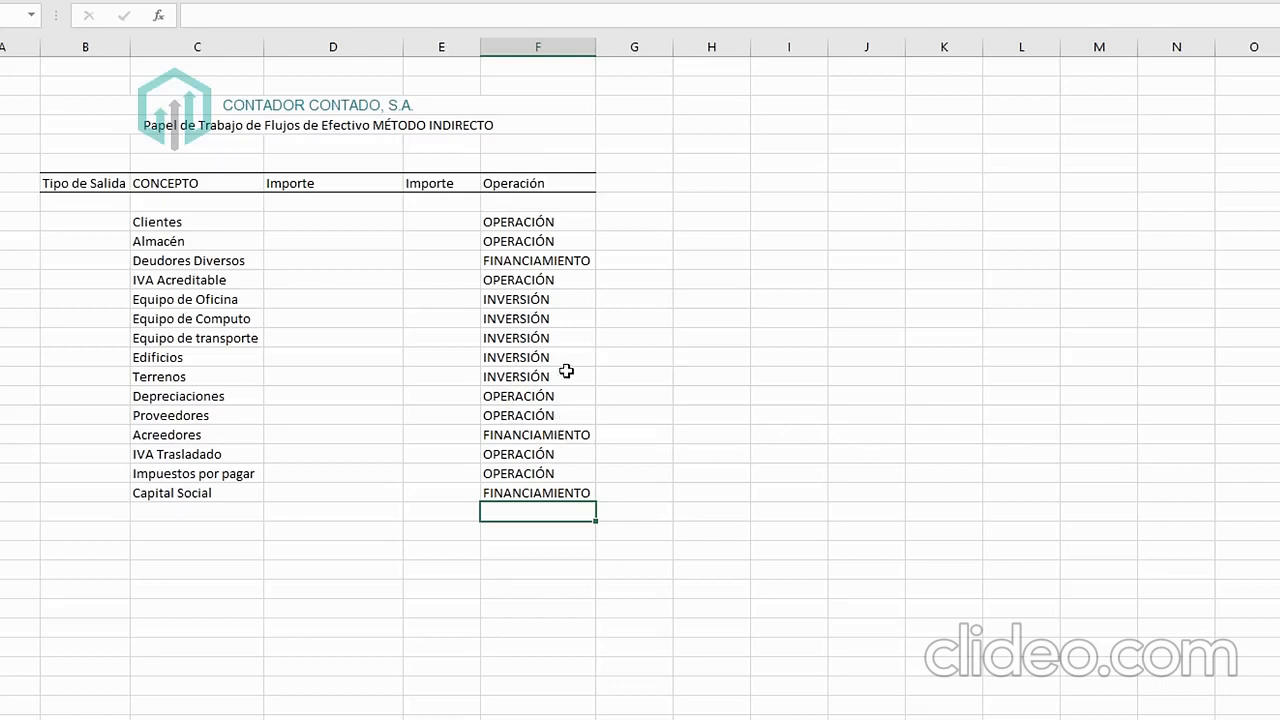
Check in the Balance General whether the Clientes movement is a Salida de dinero or an Entrada de dinero.
click(572, 280)
click(75, 236)
click(88, 220)
click(340, 224)
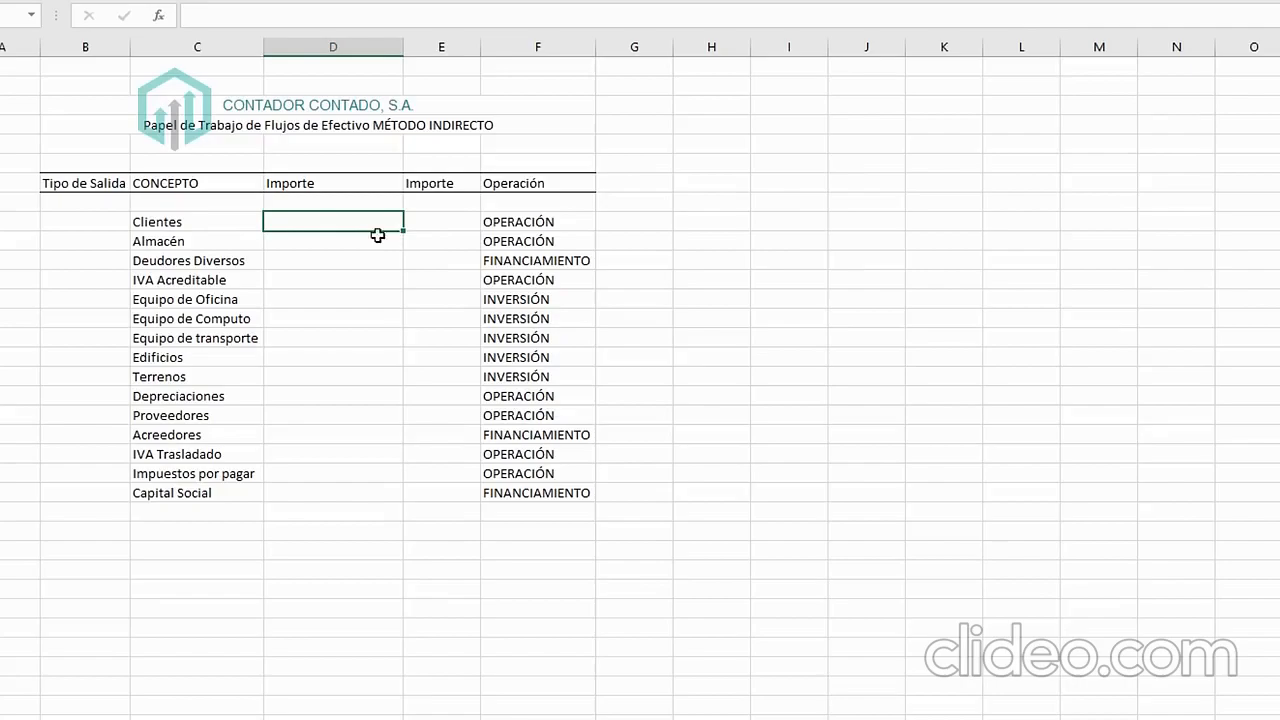
key(ctrl+Page_Up)
click(458, 119)
click(478, 191)
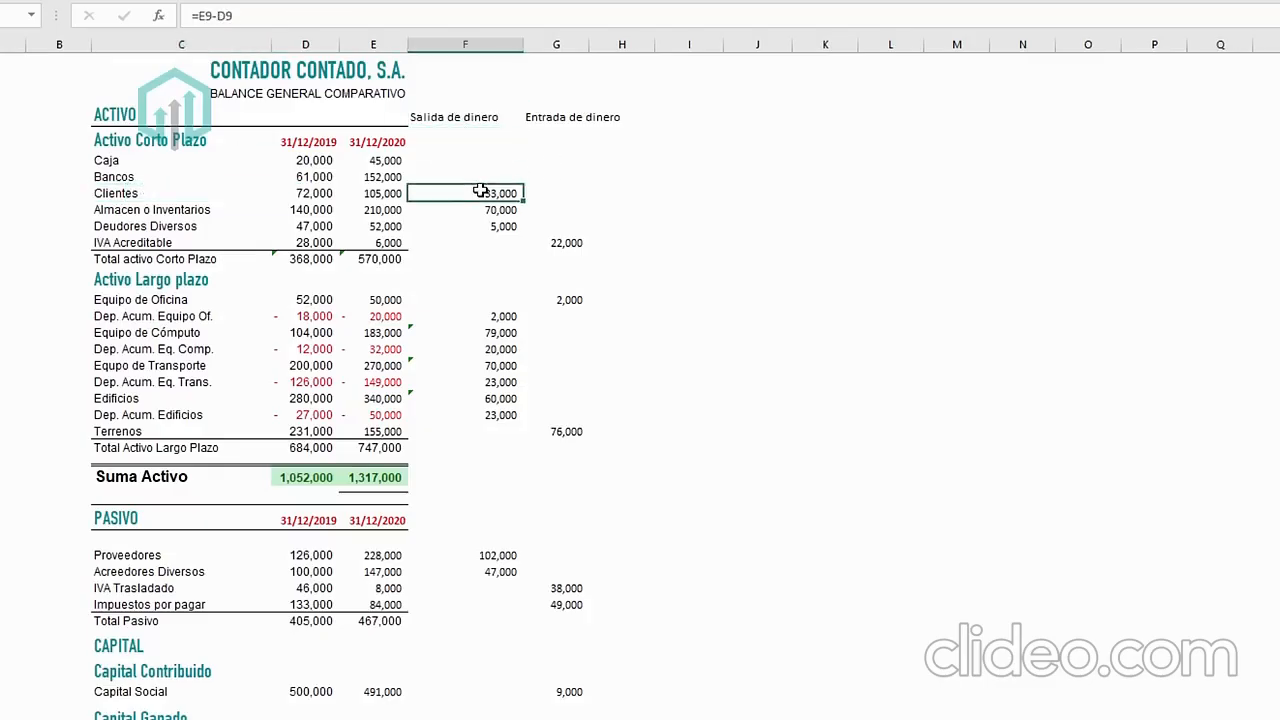
click(222, 192)
click(458, 121)
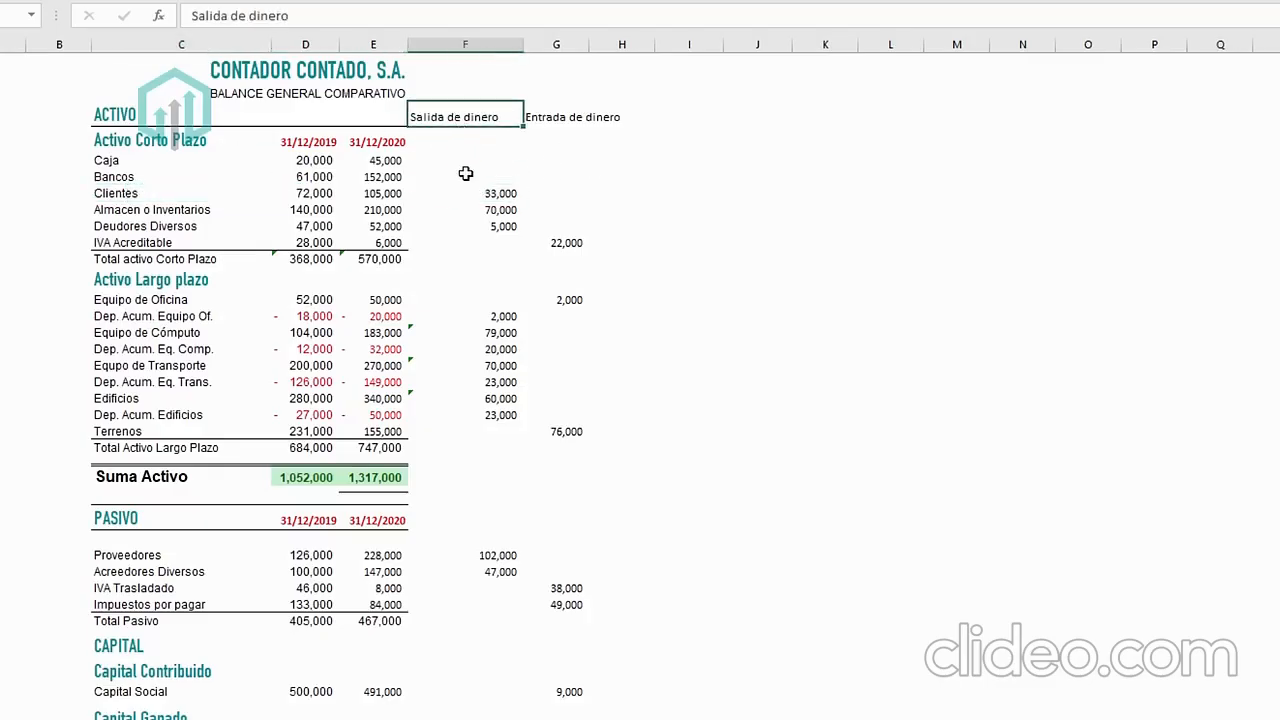
click(471, 194)
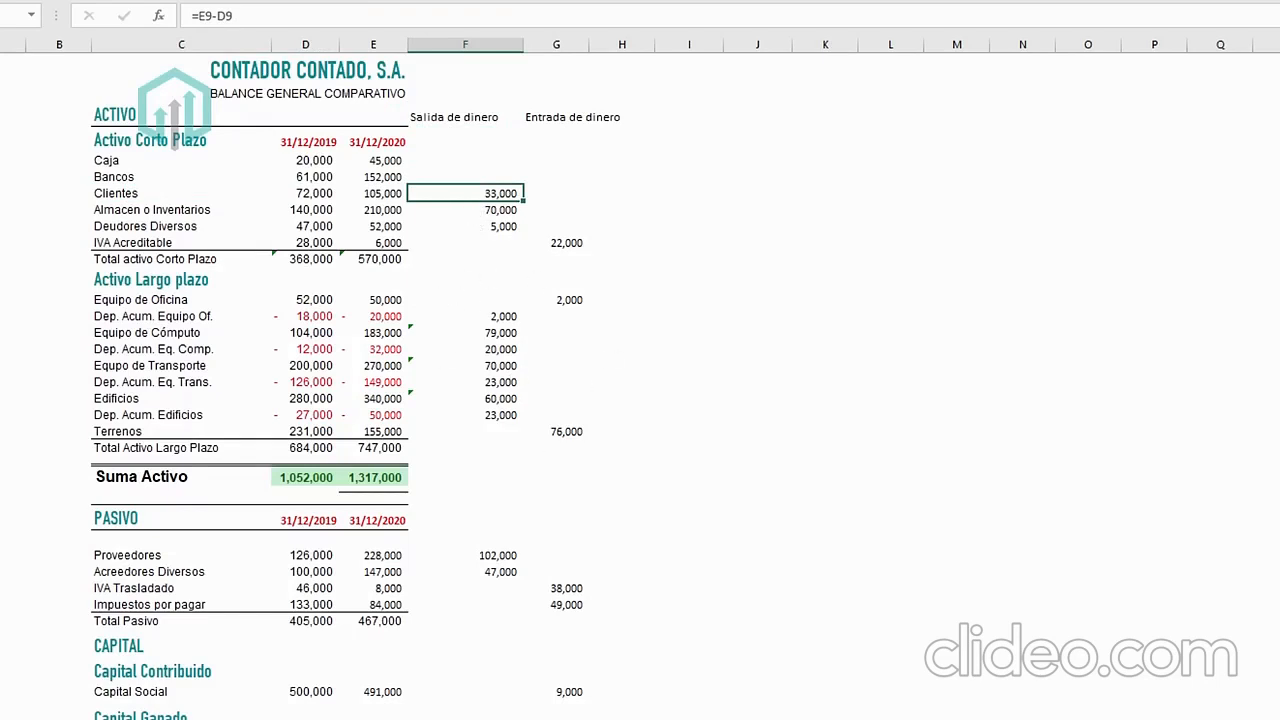
Link the Clientes amount in the second Importe column to 'Balance General'!F9 and format it with thousands separators and two decimals.
click(490, 718)
click(423, 216)
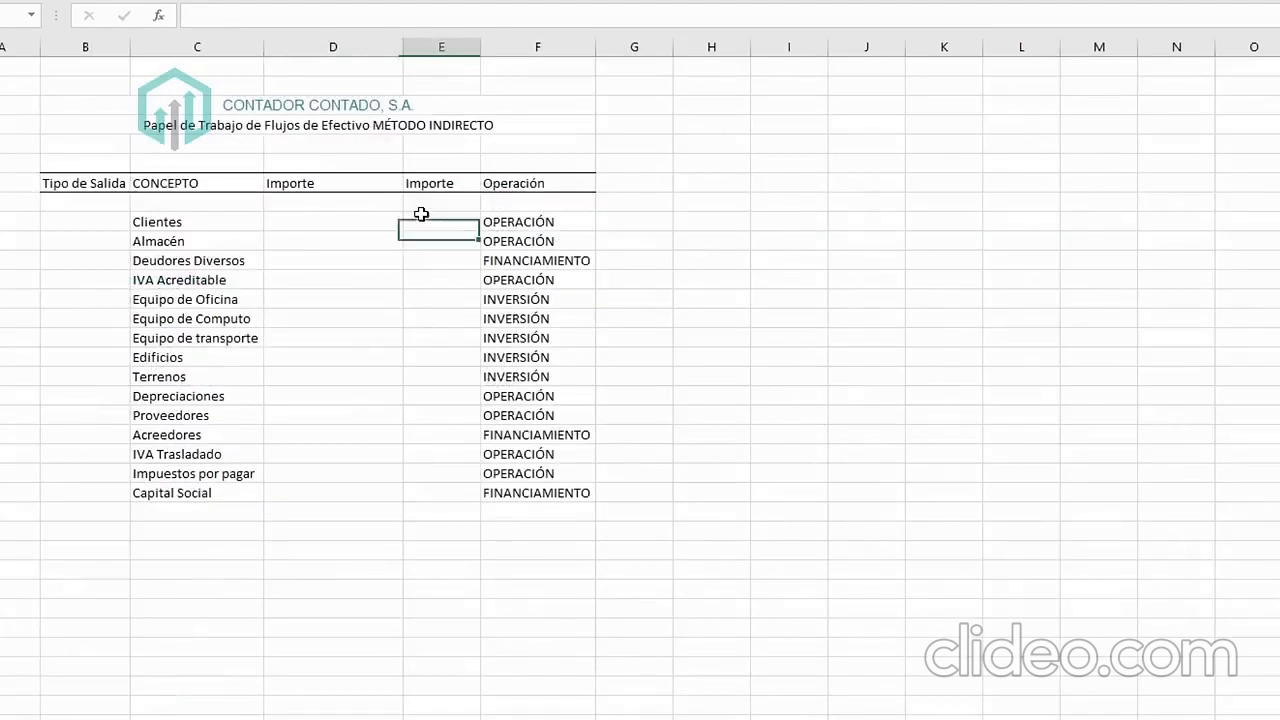
text(=)
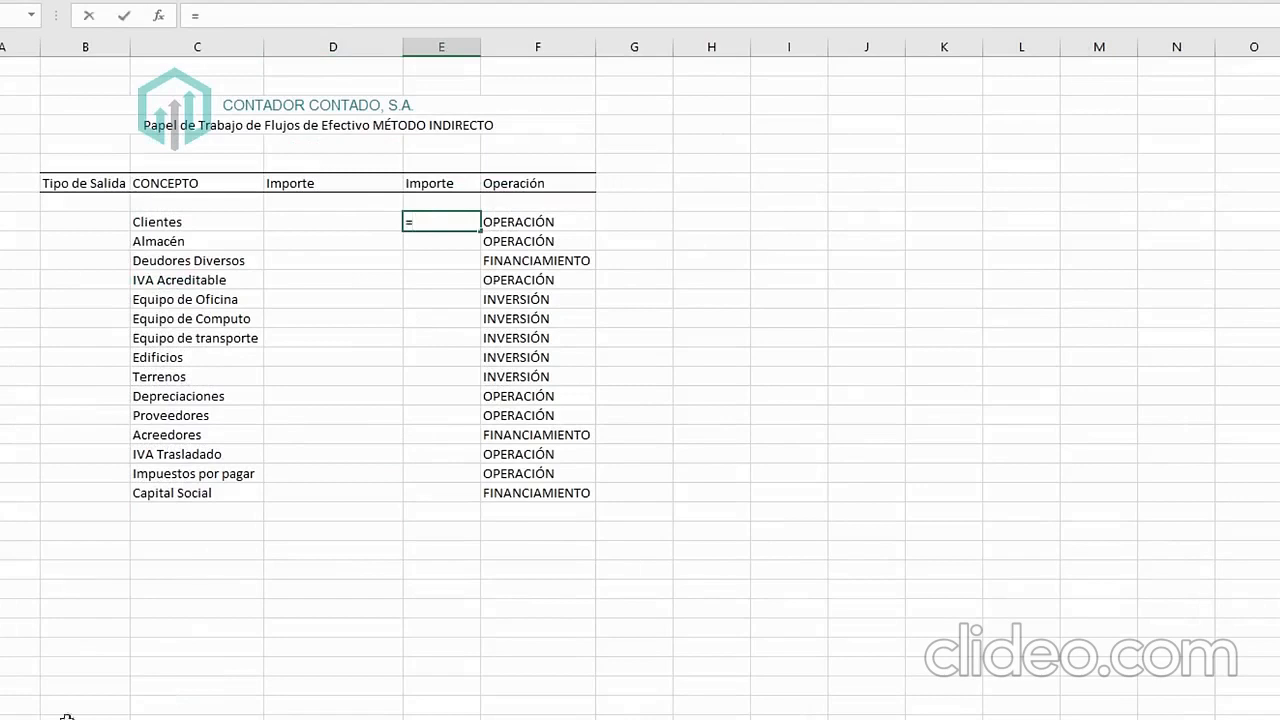
key(ctrl+Page_Up)
click(430, 192)
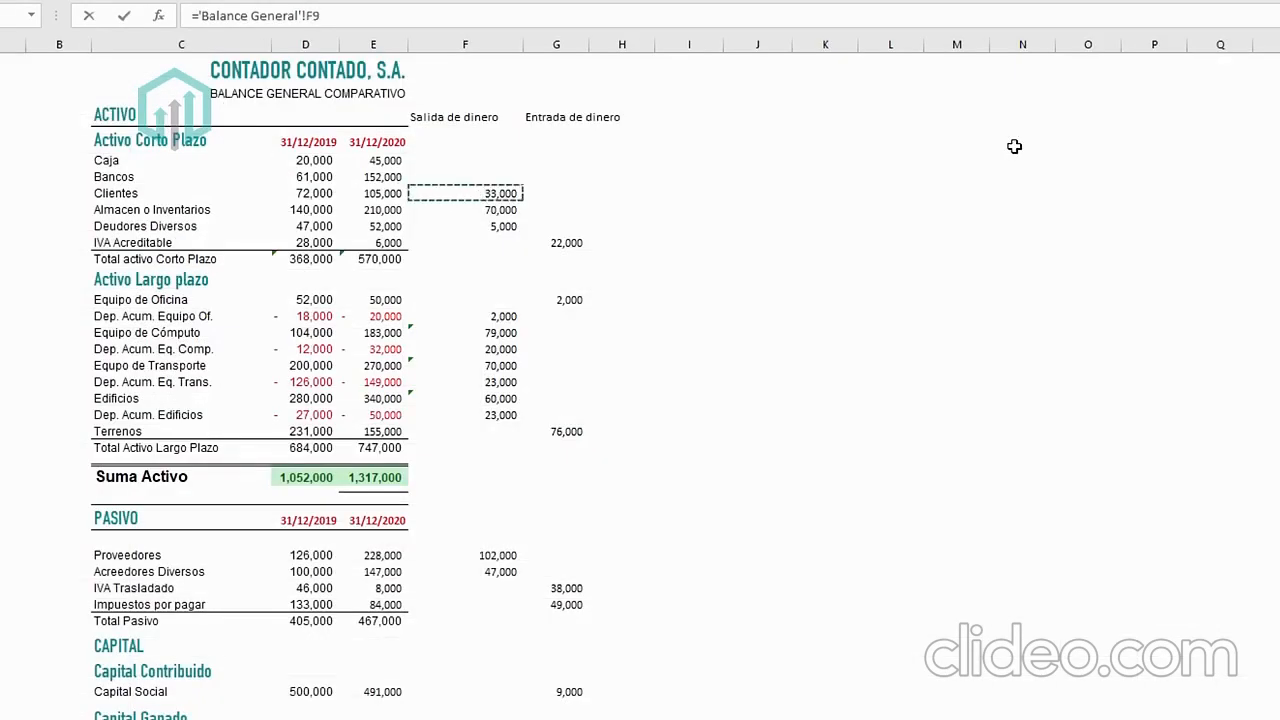
key(Return)
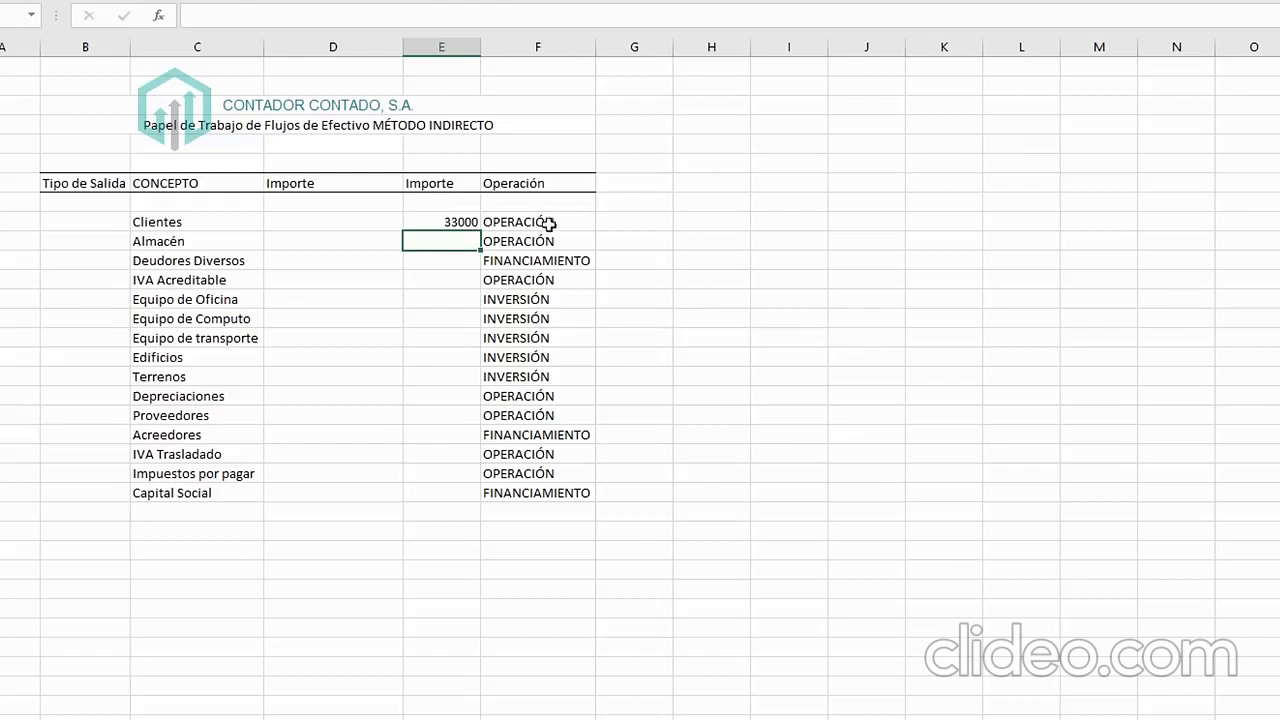
click(462, 221)
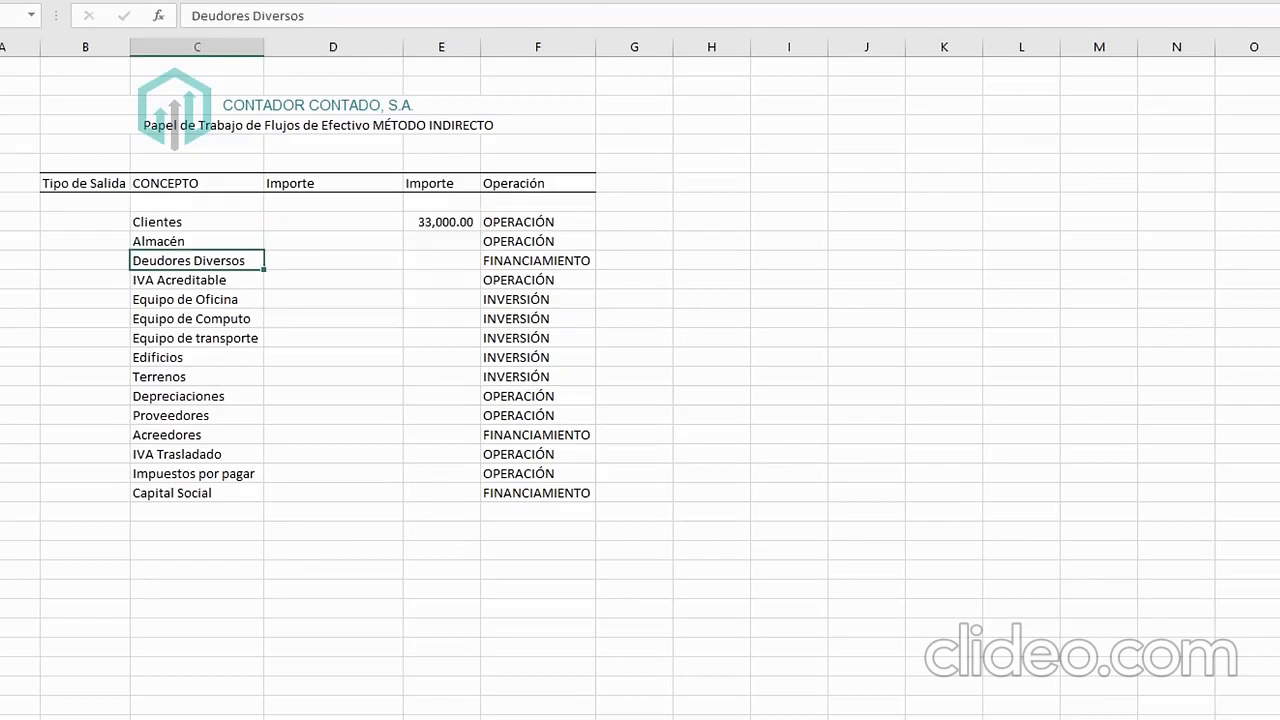
Link the Almacén and Deudores Diversos amounts in the second Importe column to their Salida de dinero figures in the Balance General.
key(Up)
key(Right)
key(Right)
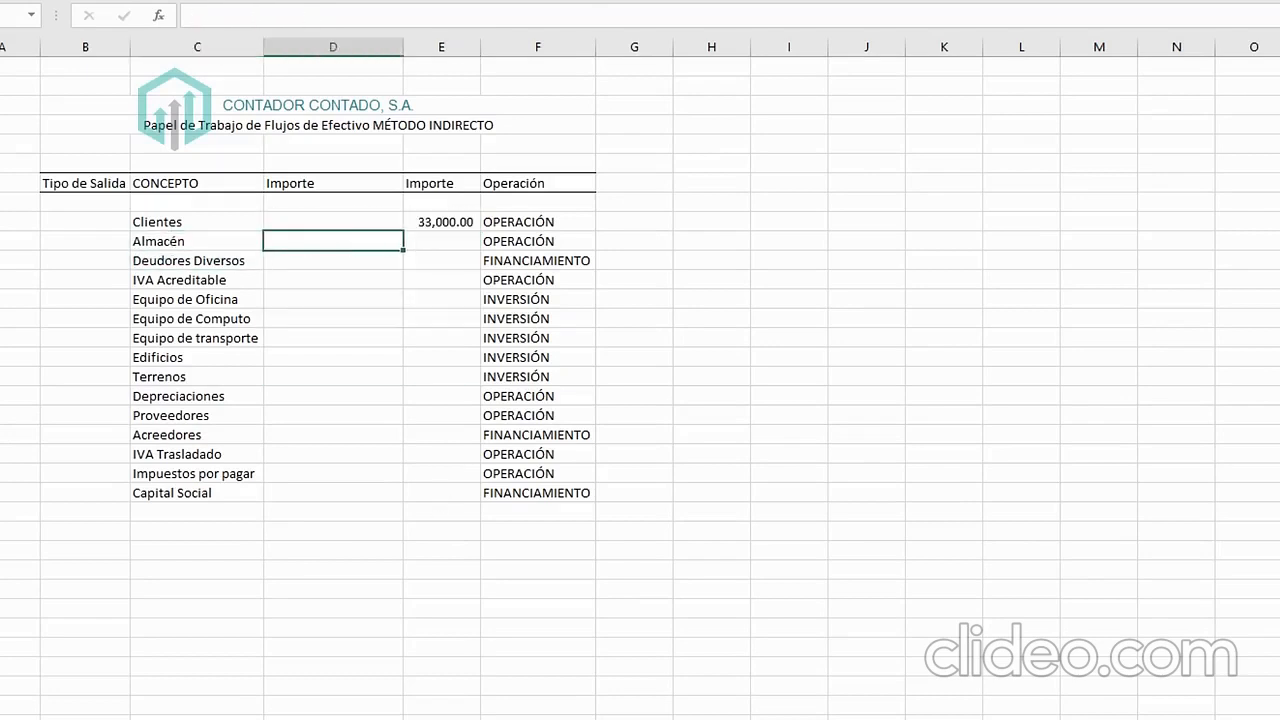
key(F2)
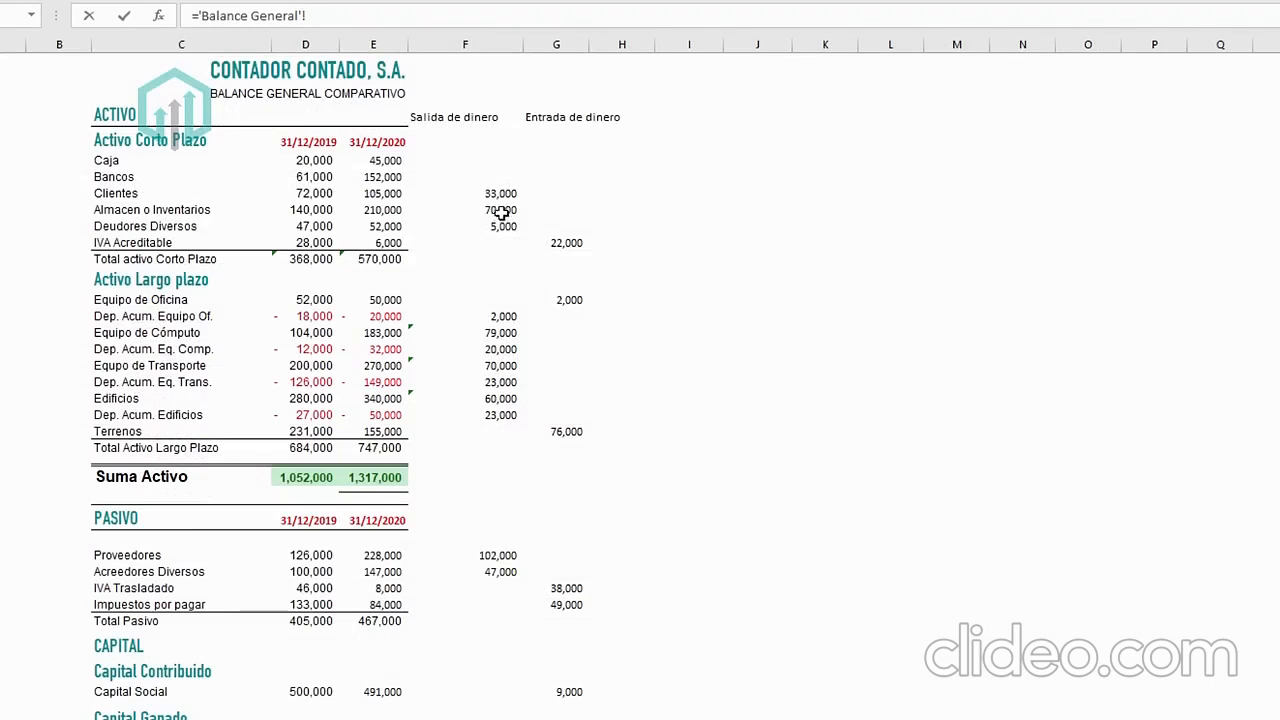
click(501, 212)
key(Return)
text(=)
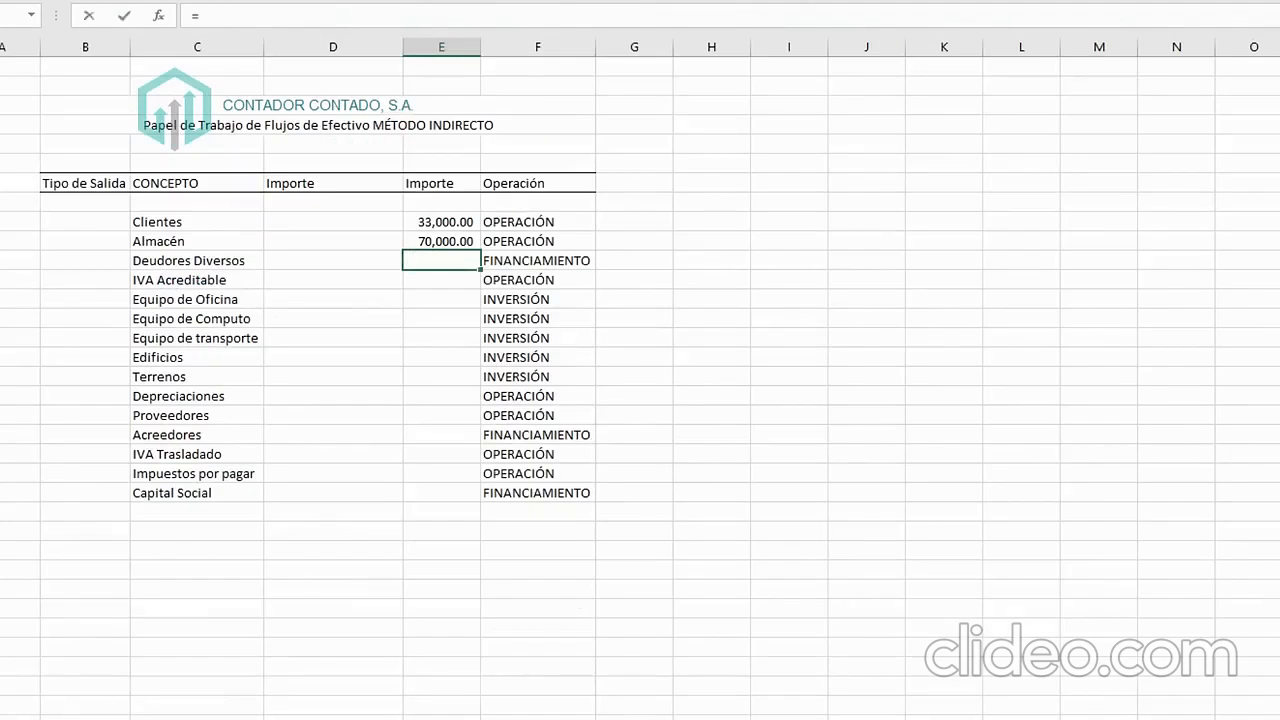
click(501, 226)
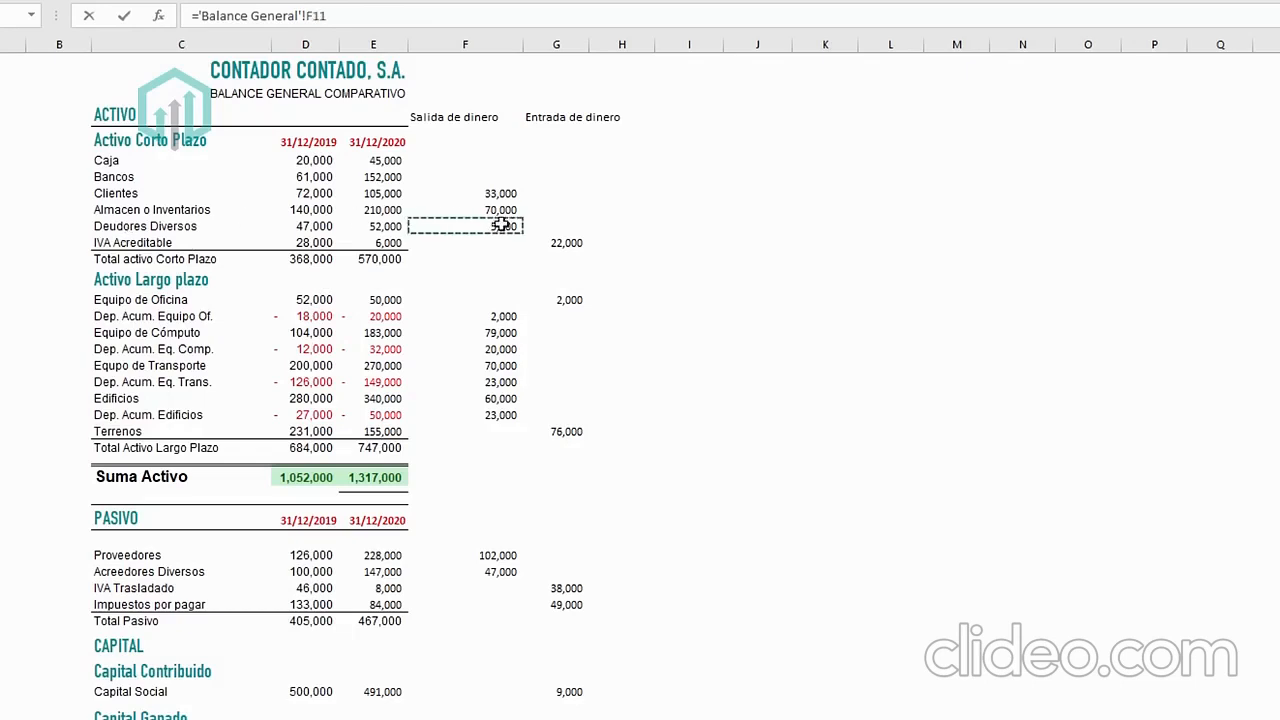
key(Return)
Enter DISMINUCIÓN as the Tipo de Salida for Clientes, Almacén and Deudores Diversos.
key(Up)
key(Up)
key(Up)
key(Left)
key(Left)
key(Left)
text(DISMINUN)
key(BackSpace)
key(BackSpace)
text(UCIÓN)
key(ctrl+Return)
key(ctrl+c)
key(Down)
key(ctrl+v)
key(Down)
key(Return)
drag(460, 221, 449, 263)
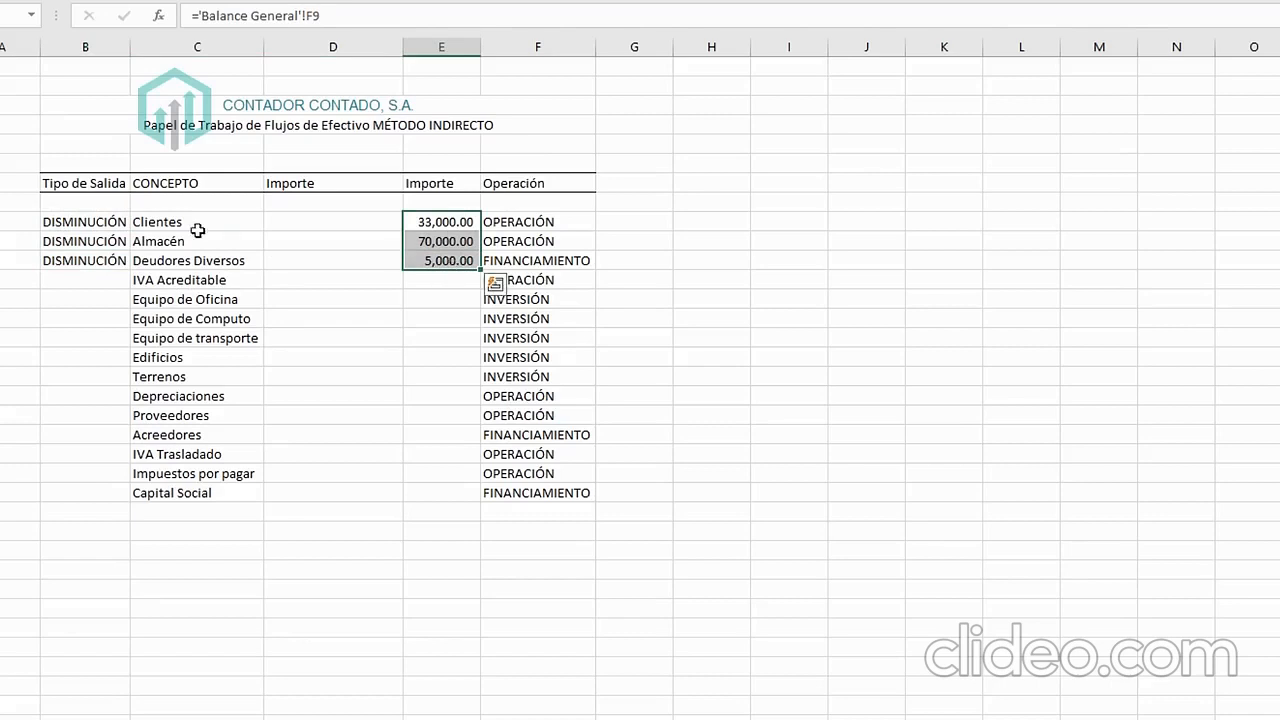
click(287, 231)
drag(287, 231, 289, 260)
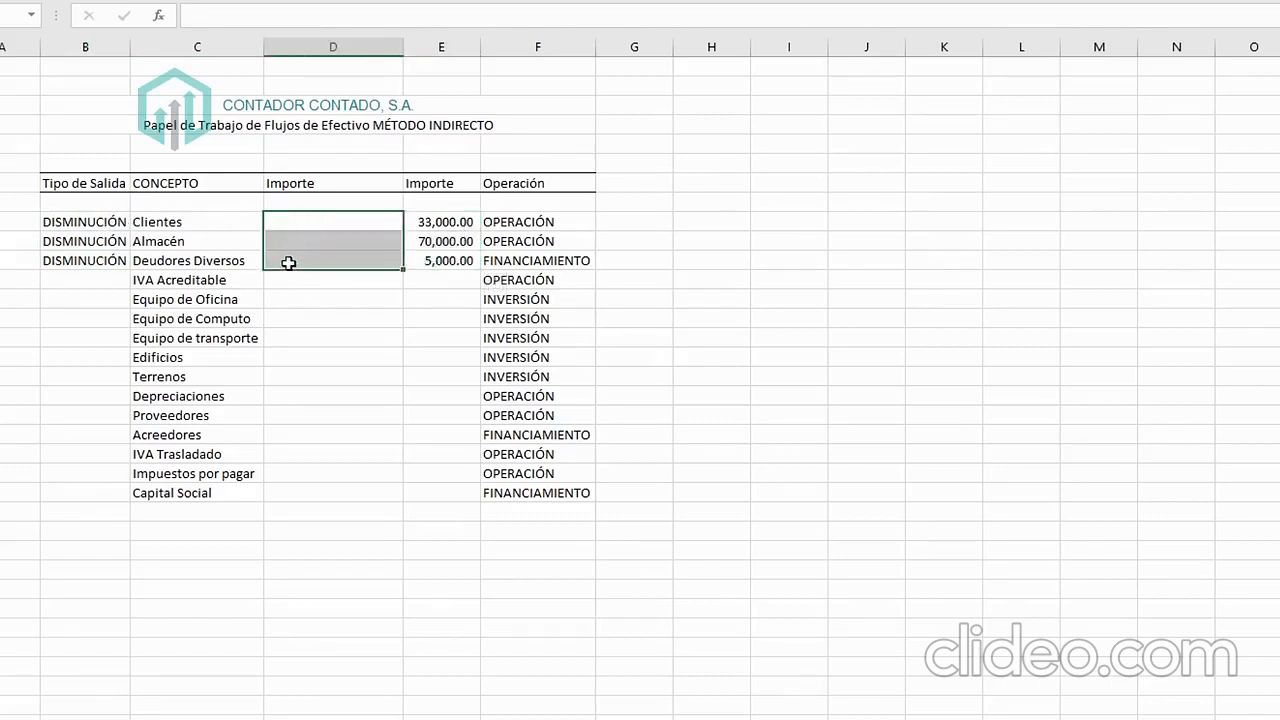
Link the IVA Acreditable amount in the first Importe column to its Entrada de dinero figure, 'Balance General'!G12.
click(334, 277)
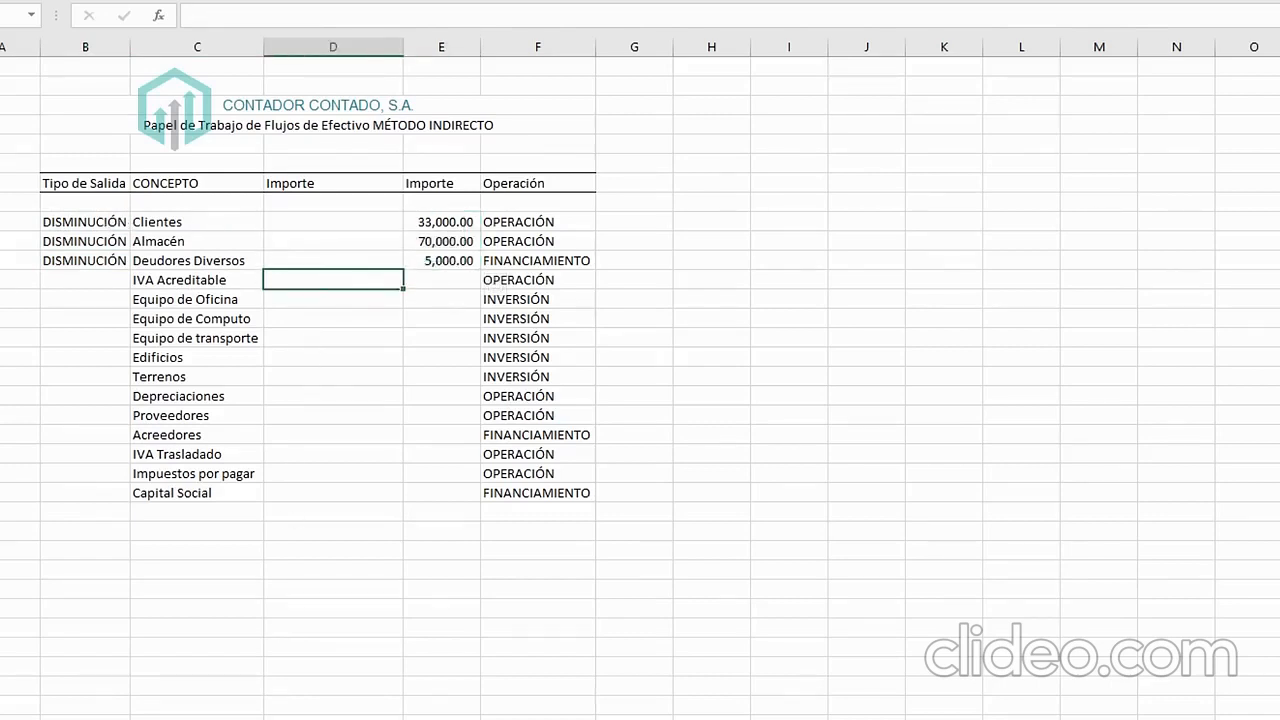
key(ctrl+Page_Up)
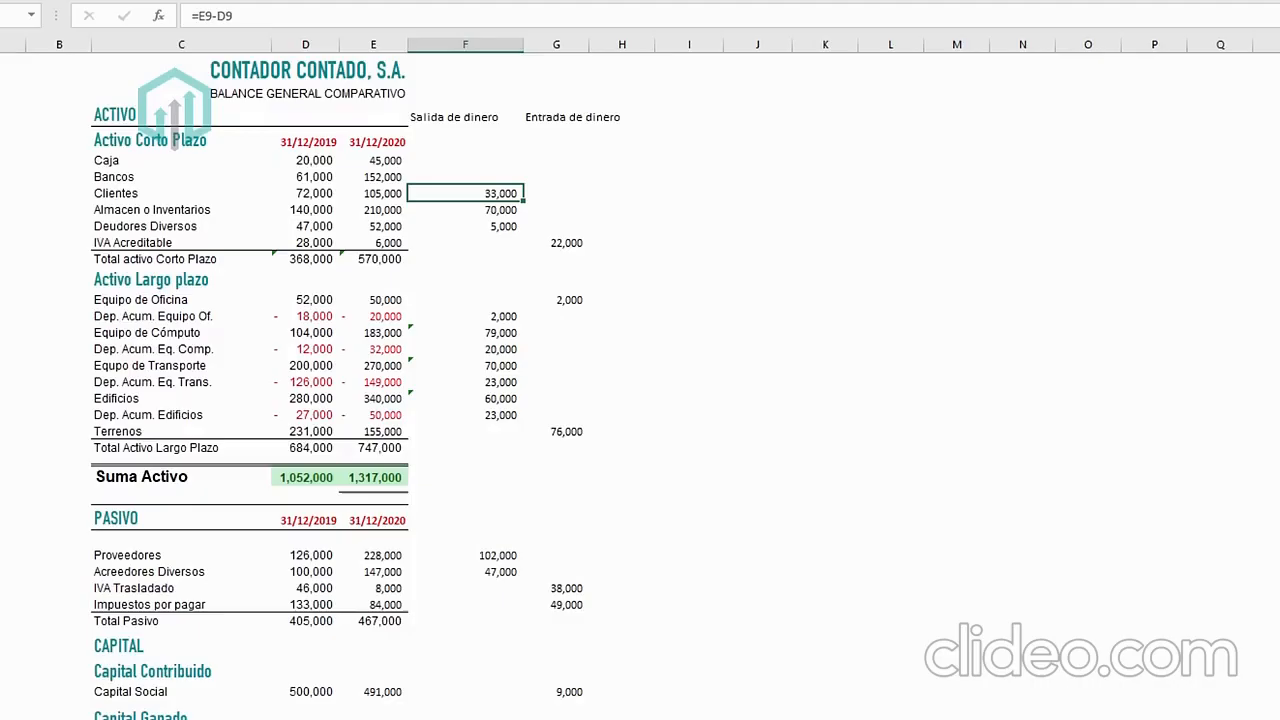
click(392, 243)
click(585, 246)
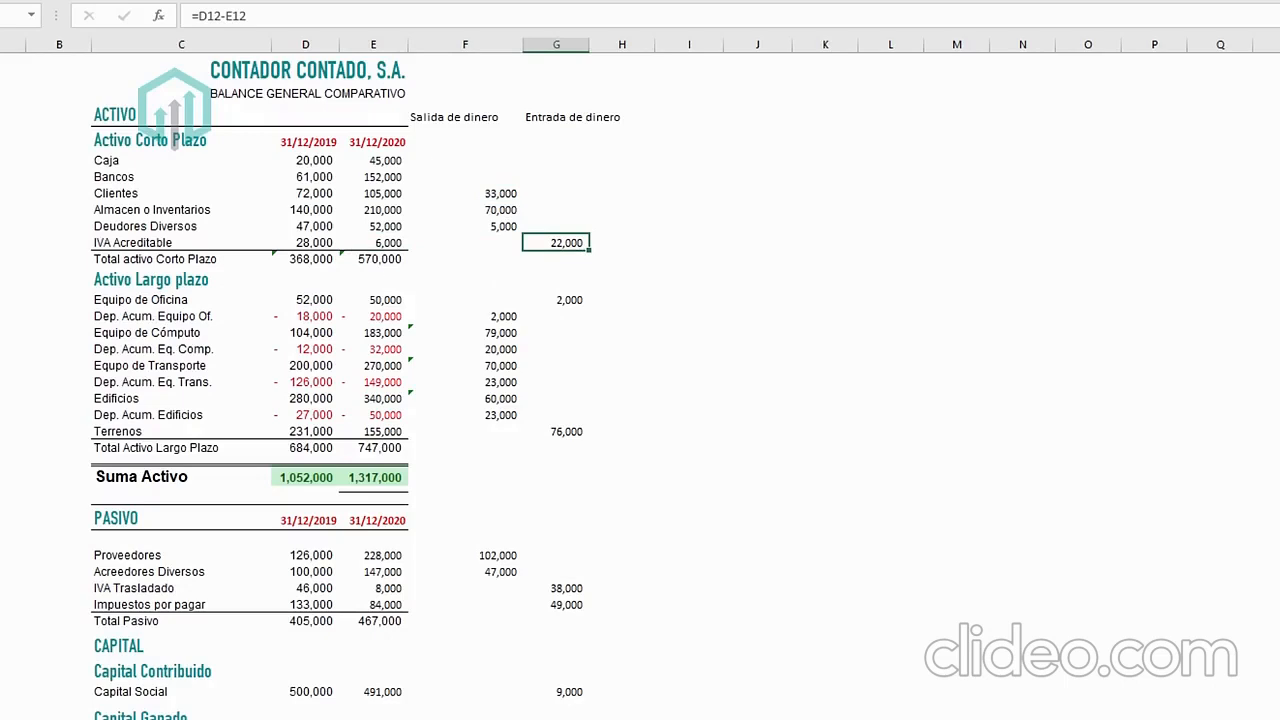
key(ctrl+Page_Down)
key(F2)
text(=)
key(ctrl+Page_Up)
click(568, 256)
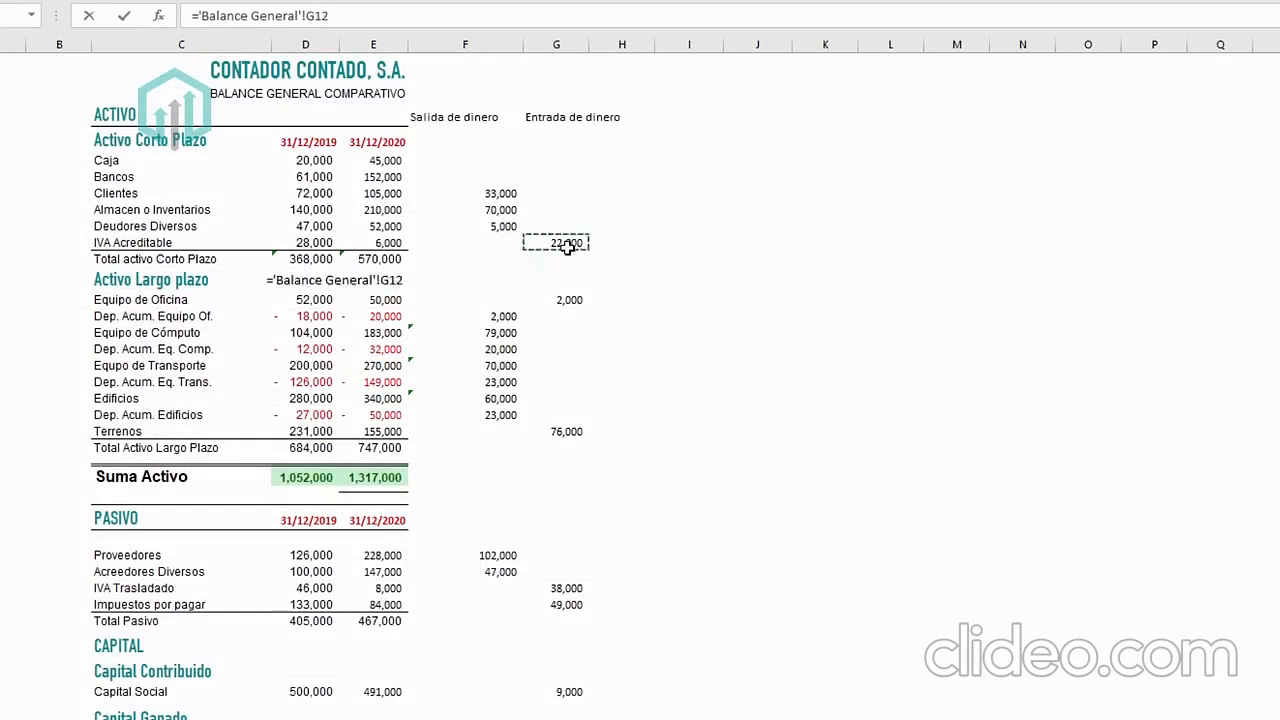
key(Return)
Enter AUMENTO as the Tipo de Salida for IVA Acreditable.
key(Up)
key(Left)
key(Left)
text(ADUMEN)
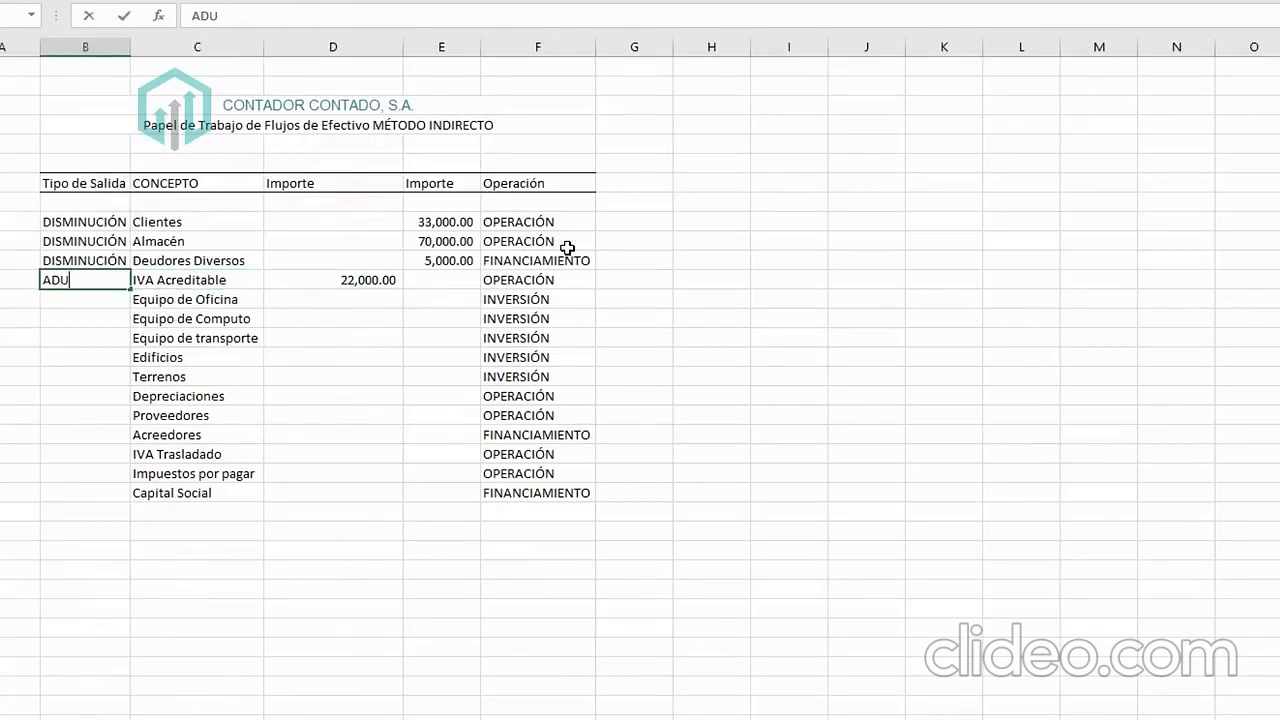
key(BackSpace)
key(BackSpace)
key(BackSpace)
key(BackSpace)
key(BackSpace)
text(UMENTO)
key(Return)
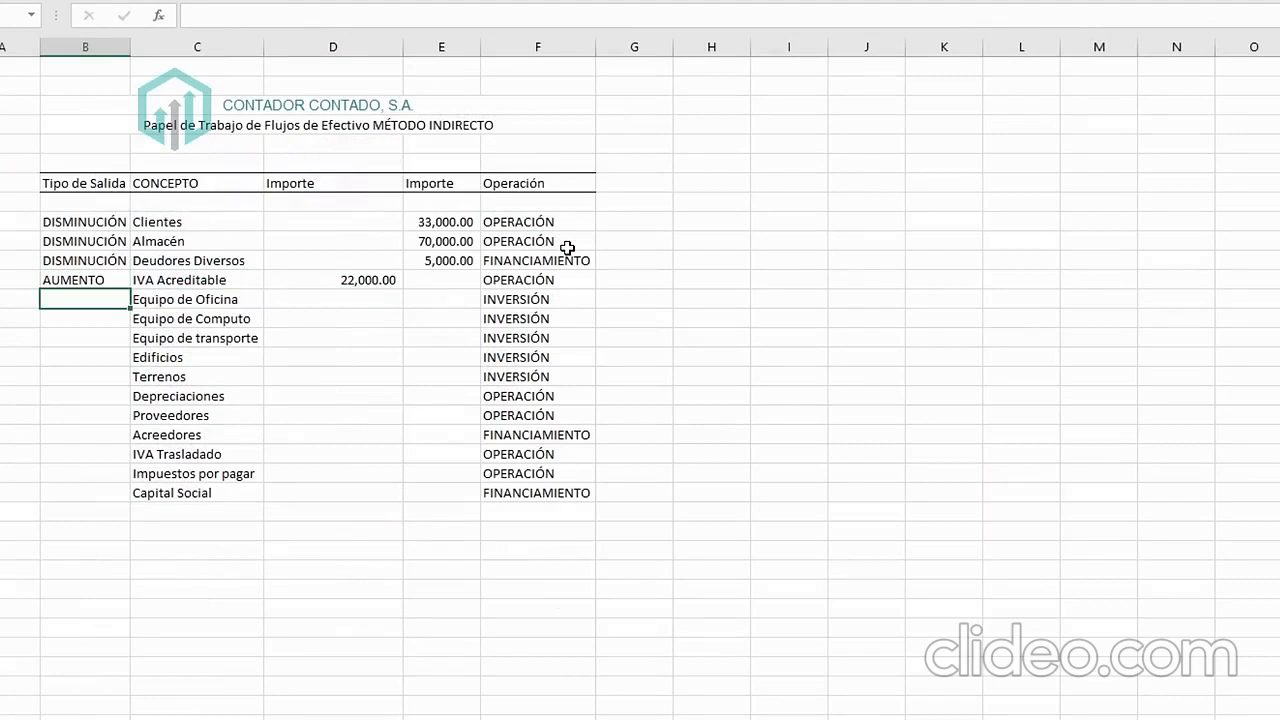
key(Right)
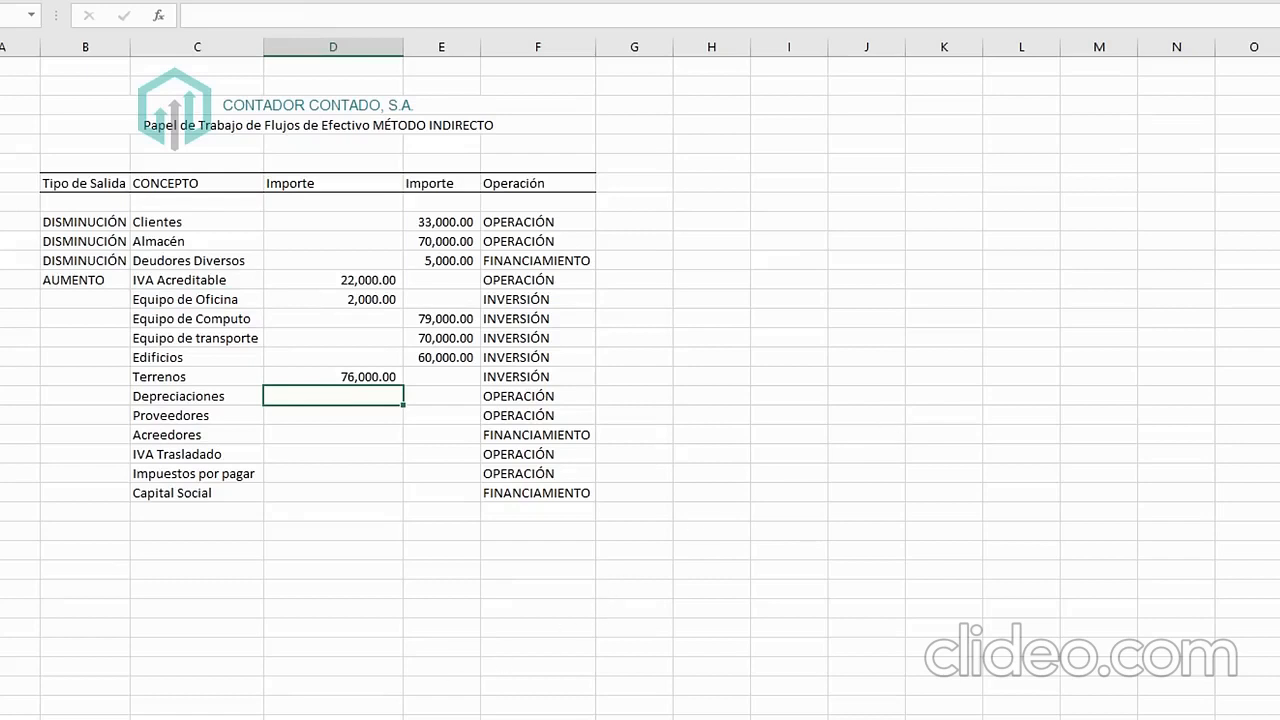
Set the Depreciaciones amount in the first Importe column to the sum of Balance General cells F17, F19, F21 and F23.
key(ctrl+Page_Up)
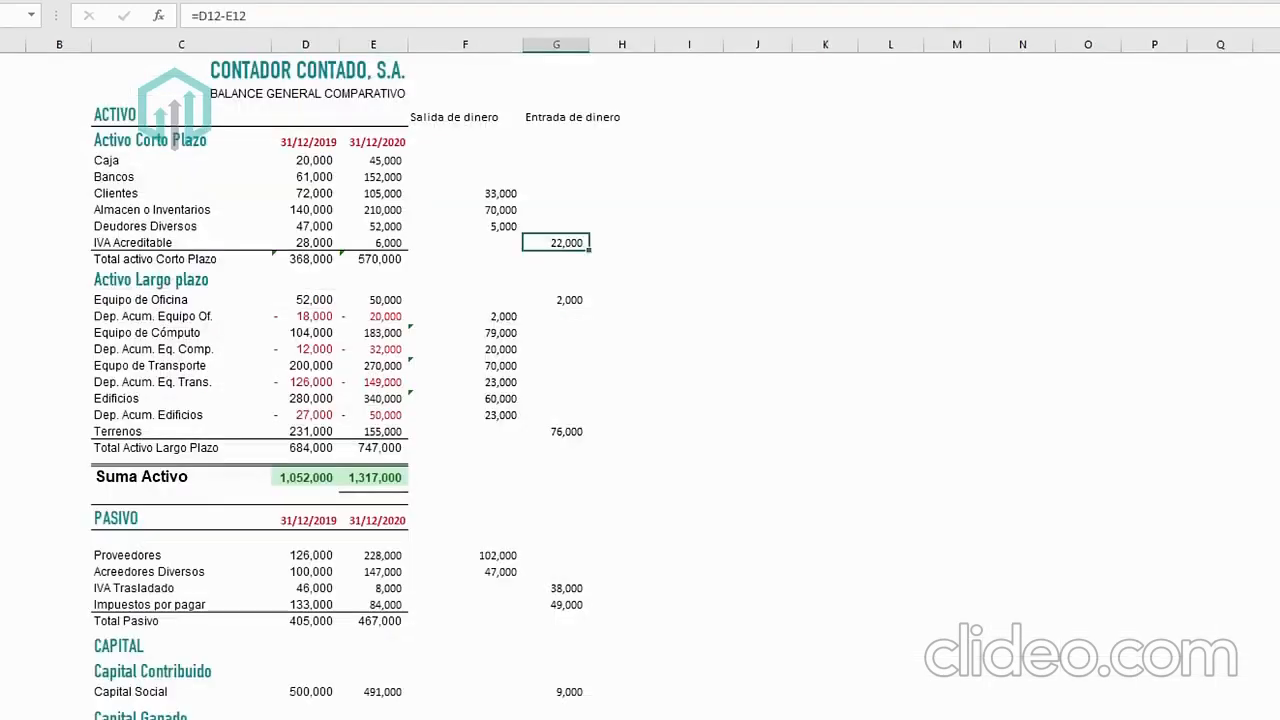
click(443, 336)
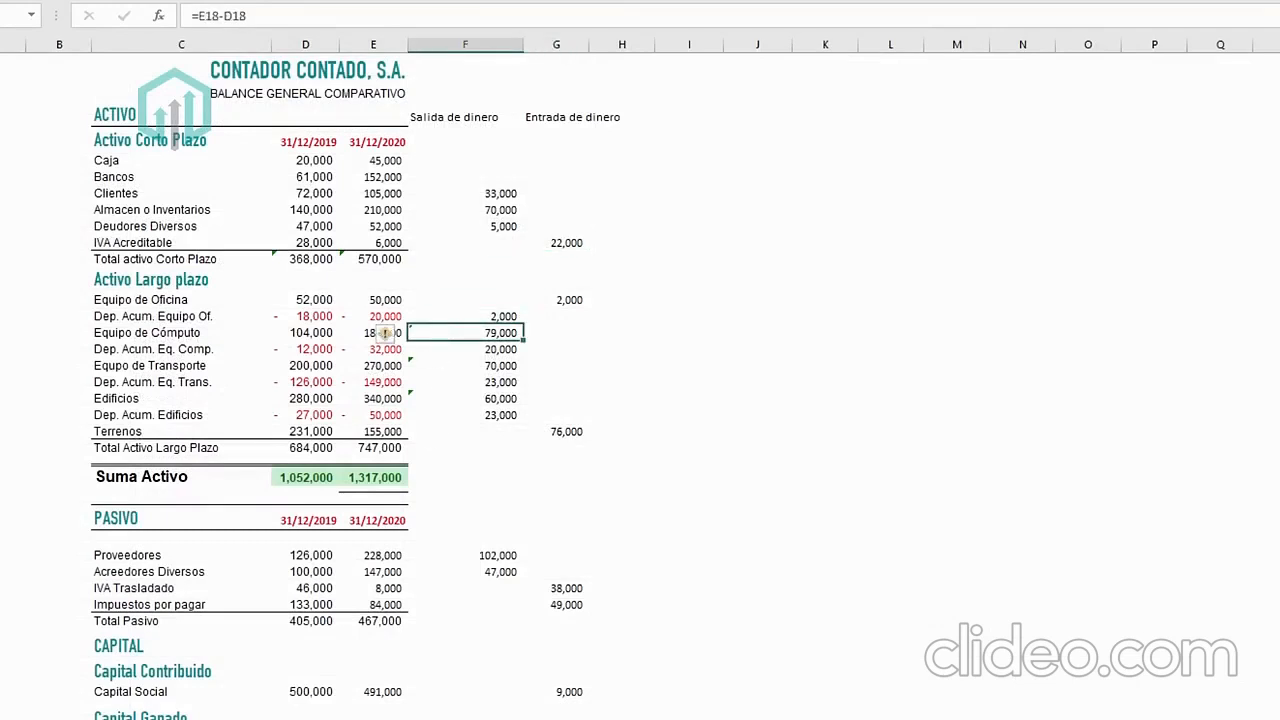
key(ctrl+Page_Down)
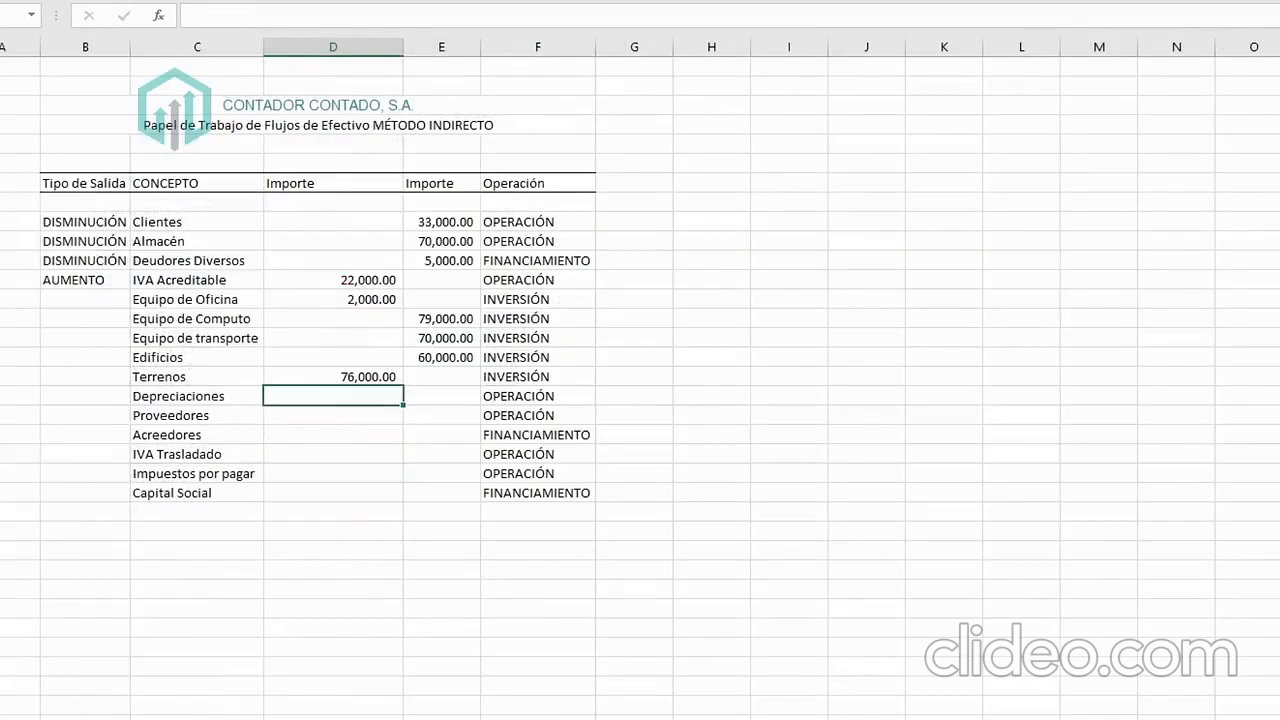
text(=)
key(ctrl+Page_Up)
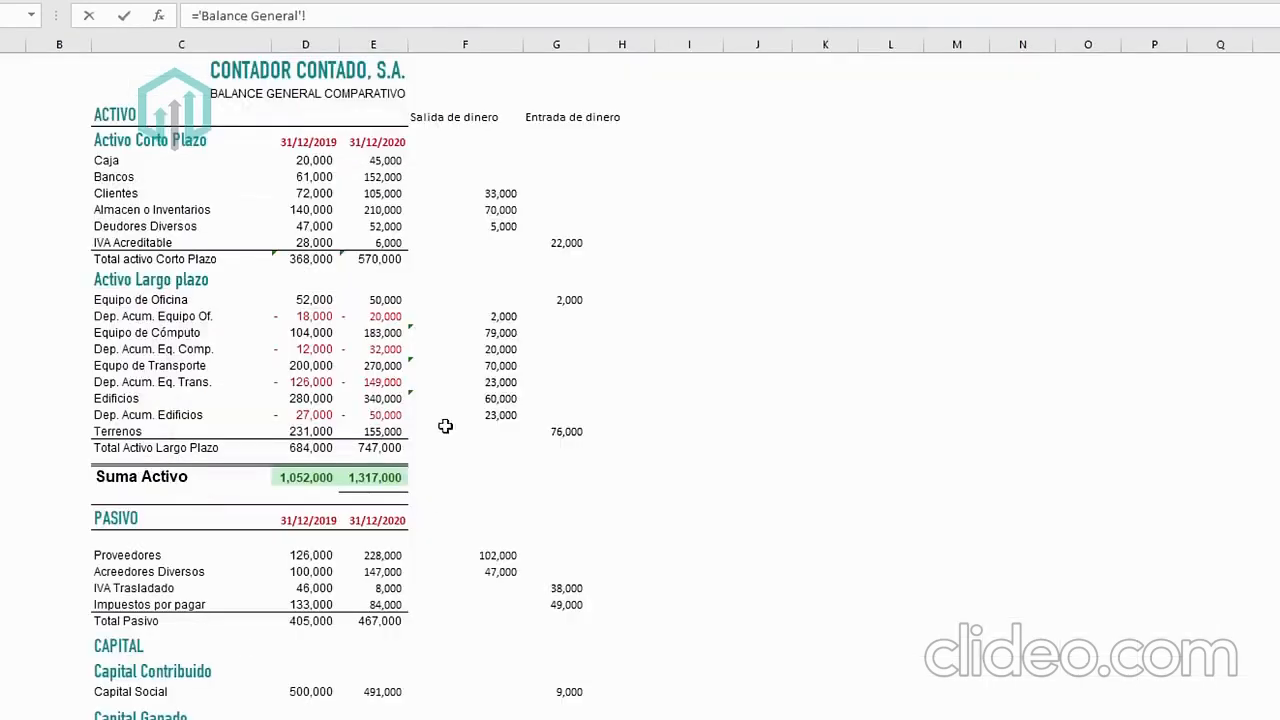
click(470, 332)
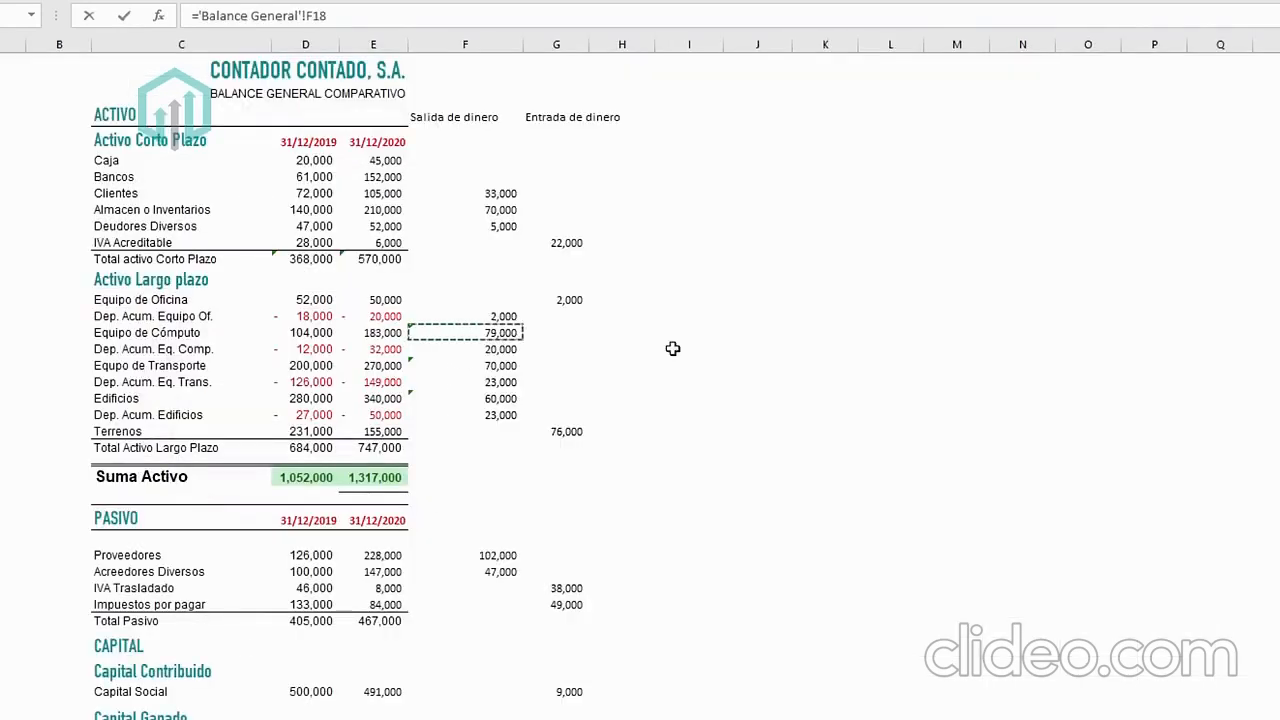
click(487, 317)
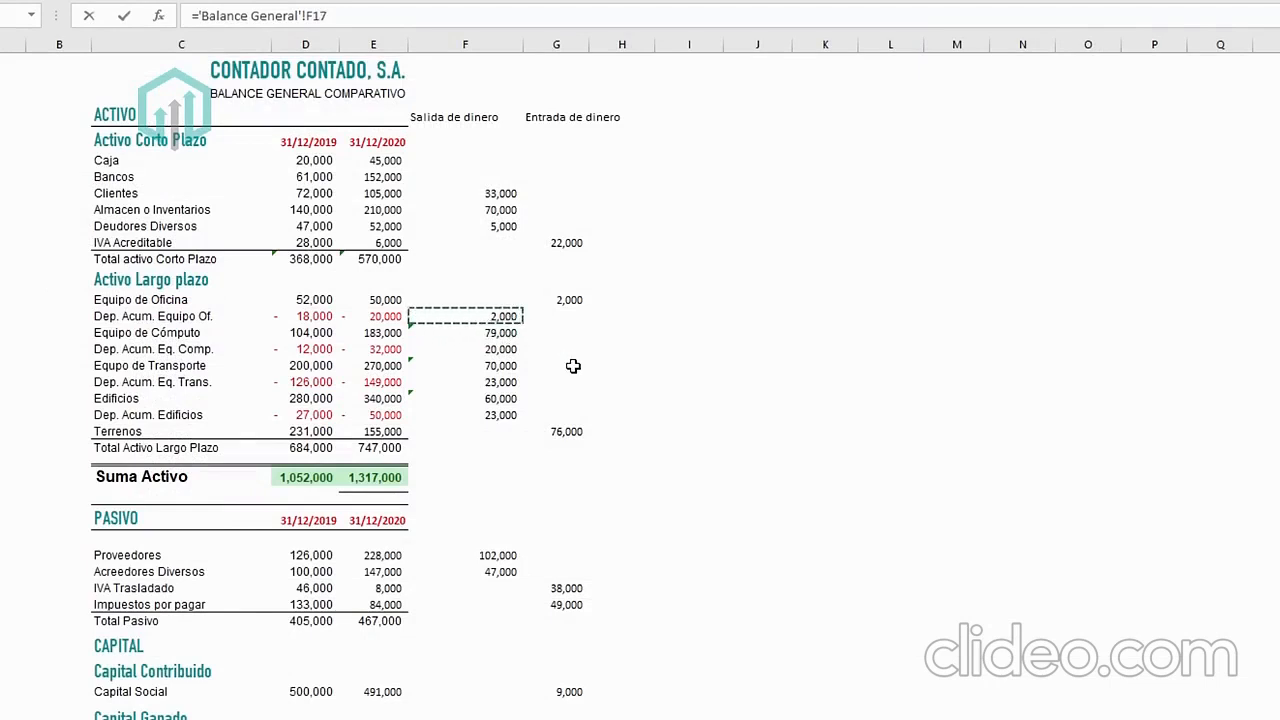
text(+)
click(479, 351)
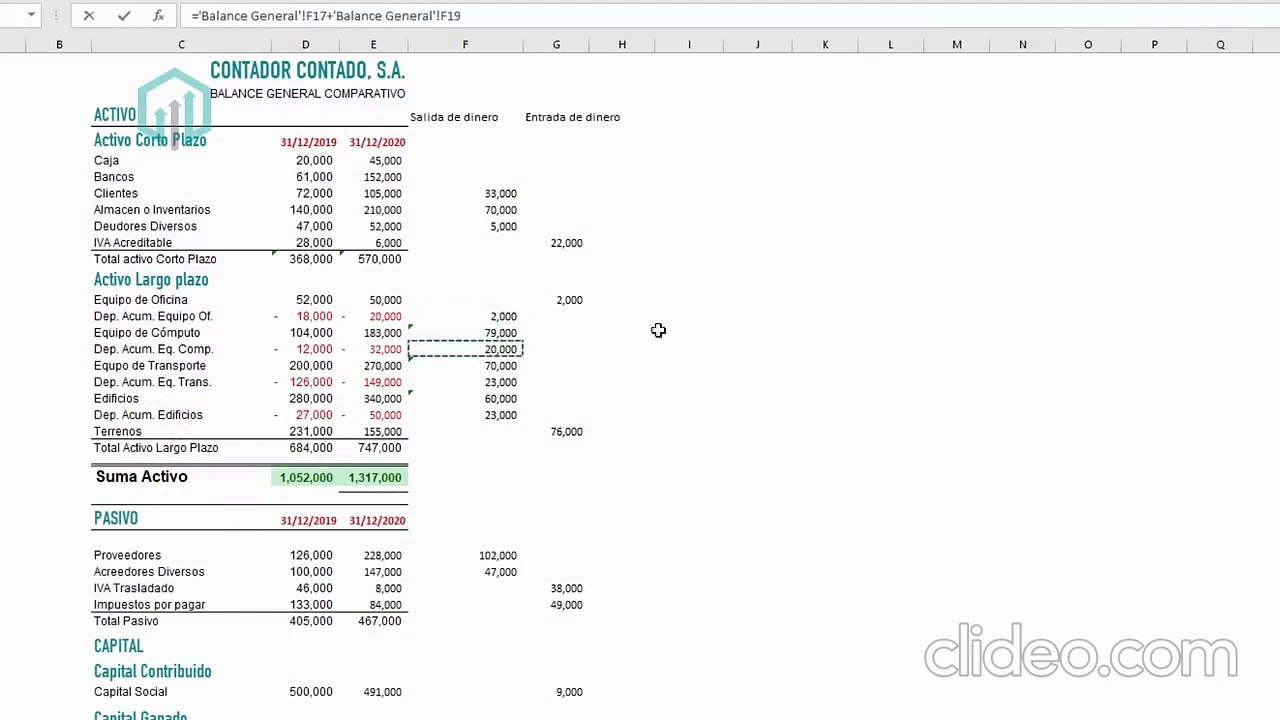
text(+)
click(485, 383)
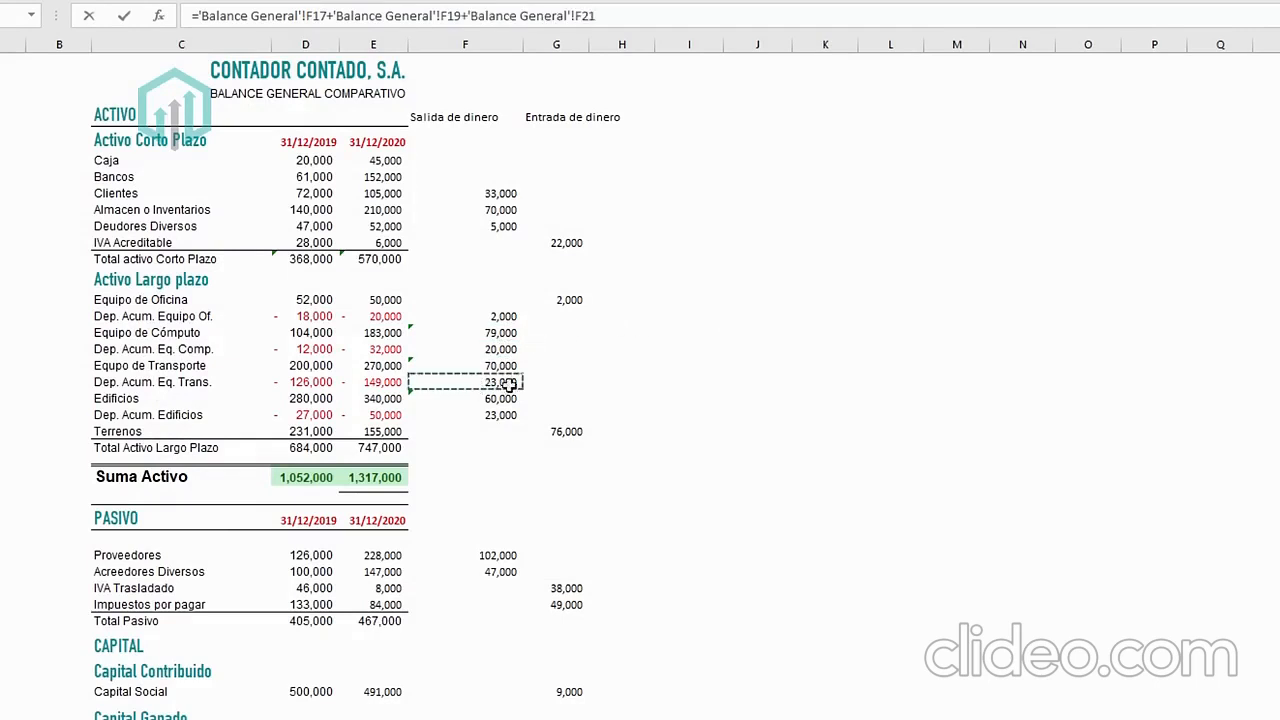
text(+)
click(512, 420)
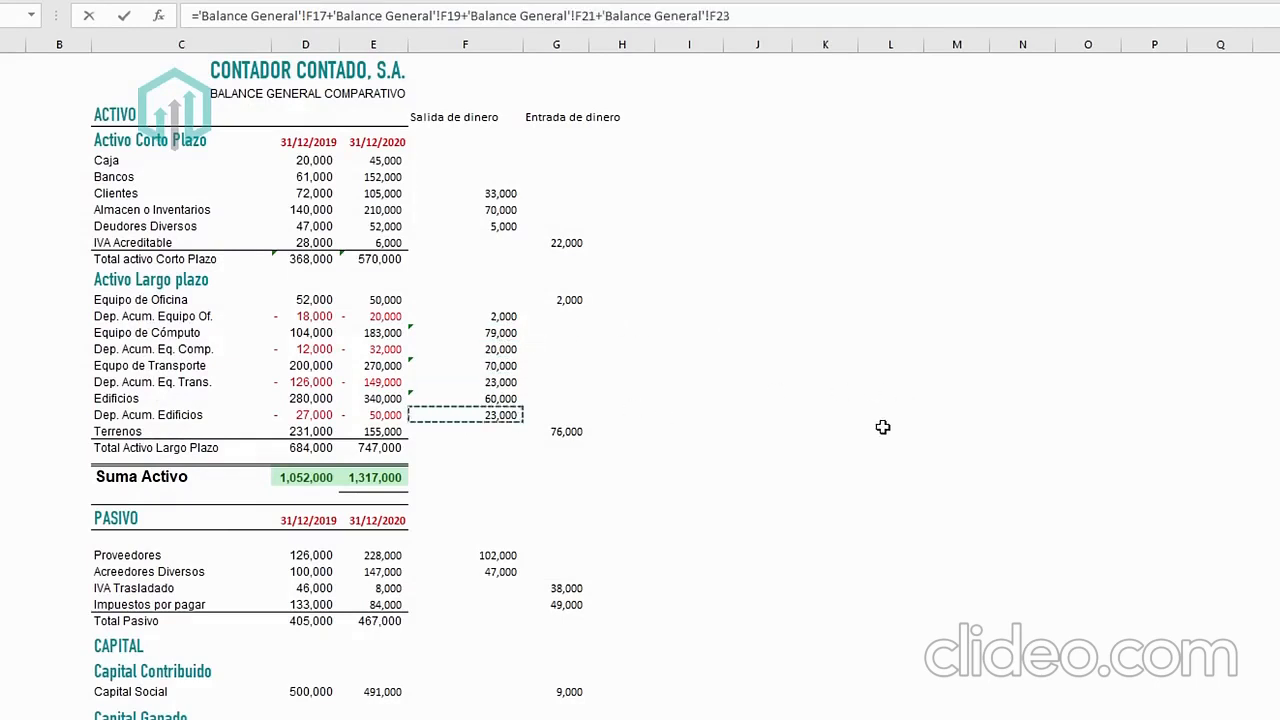
text(+)
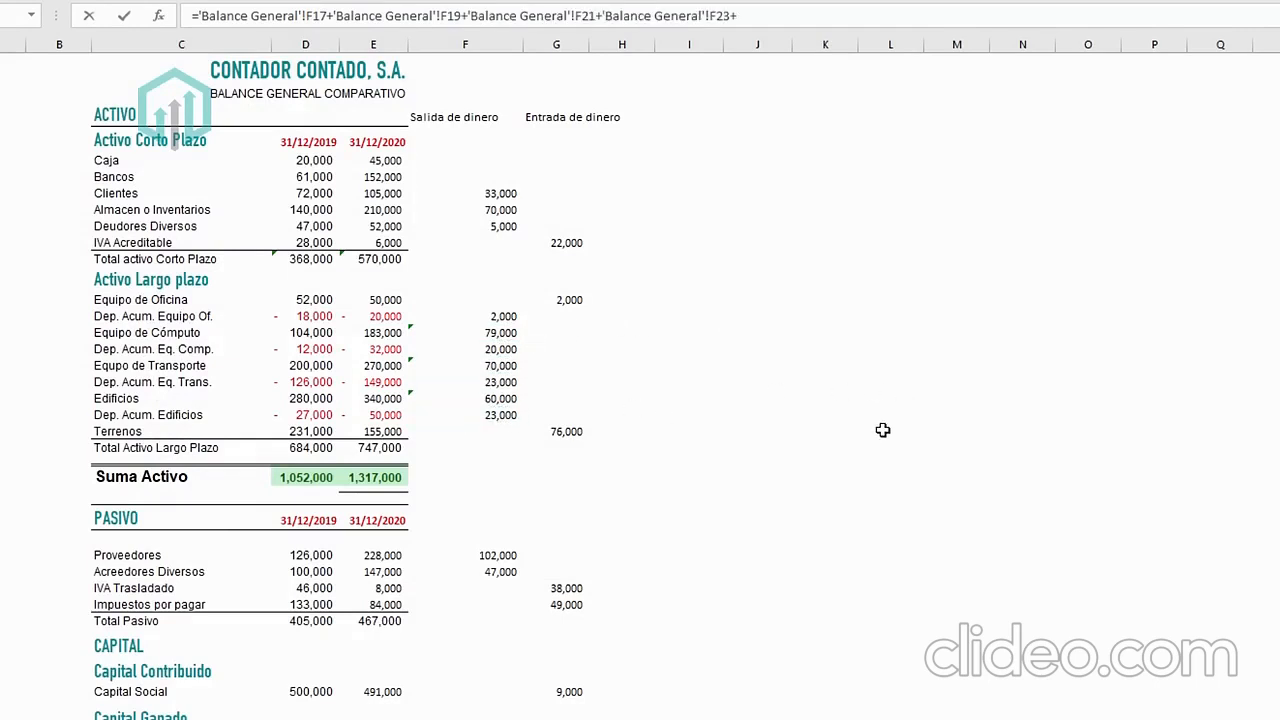
key(BackSpace)
key(Return)
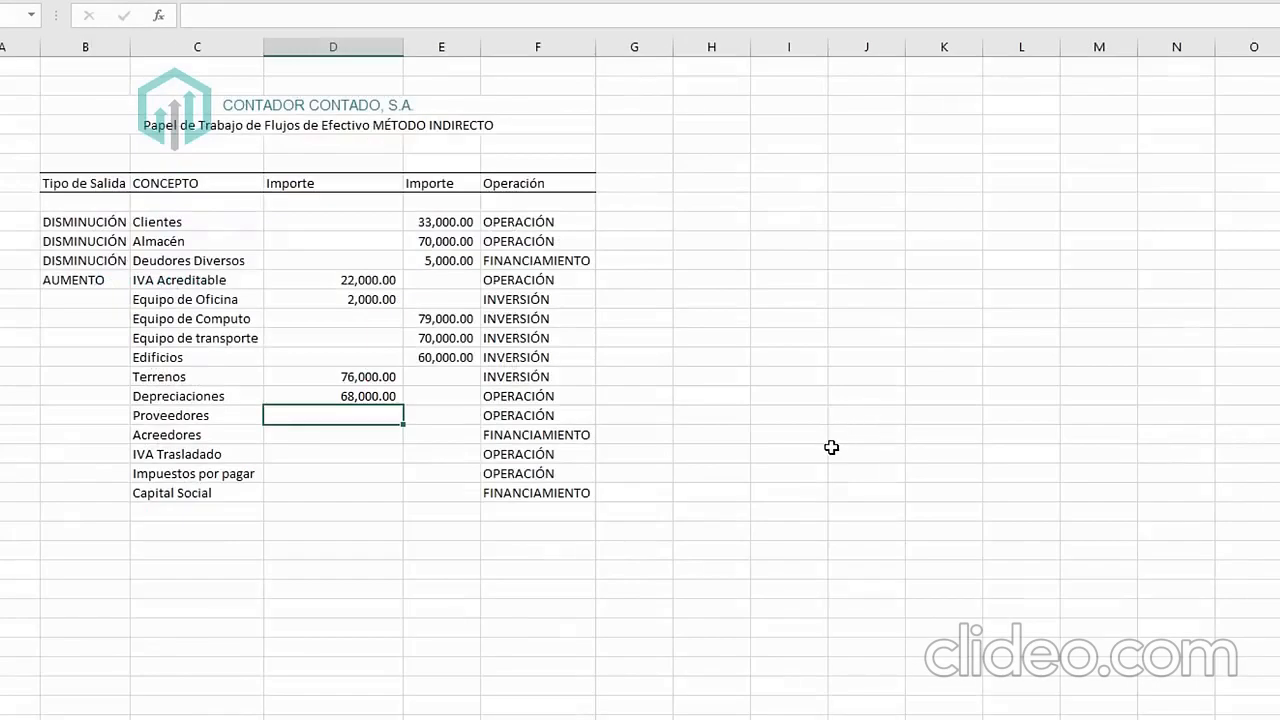
Fill in Tipo de Salida: AUMENTO for Equipo de Oficina, Terrenos and Depreciaciones; DISMINUCIÓN for Equipo de Computo, Equipo de transporte and Edificios.
click(340, 396)
click(90, 397)
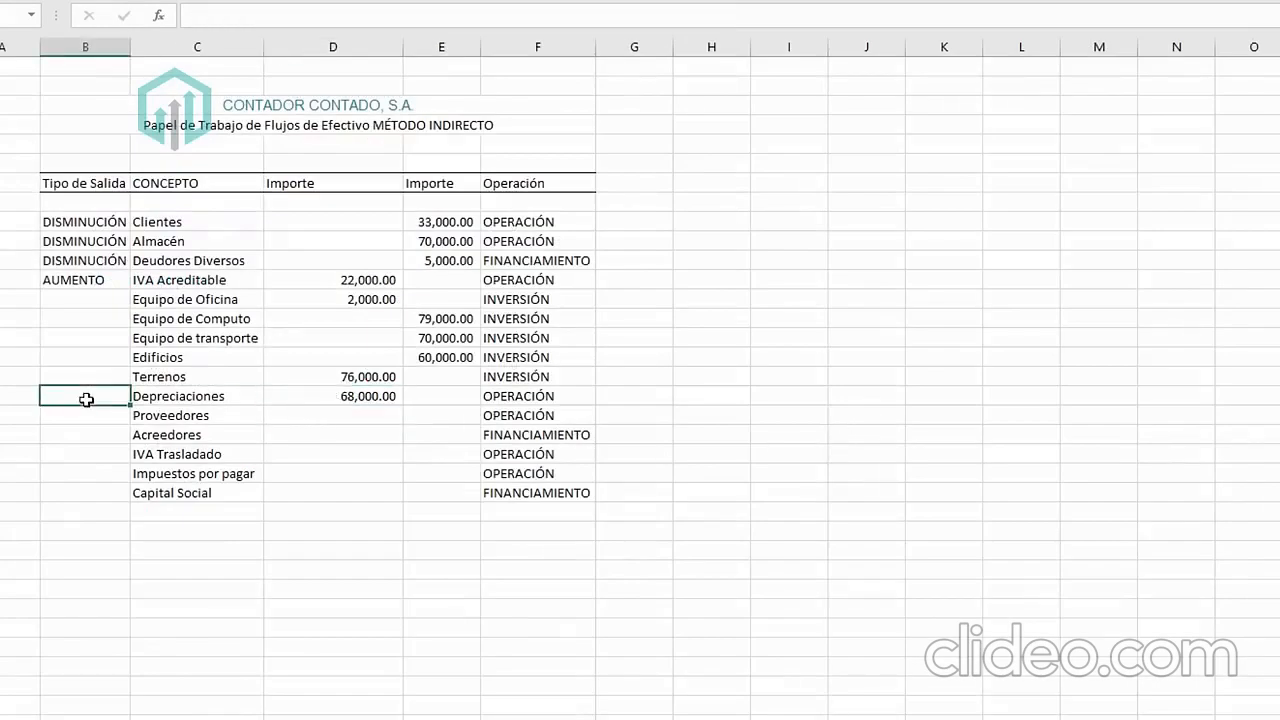
text(AU)
key(Return)
key(Up)
key(ctrl+c)
key(Up)
key(ctrl+v)
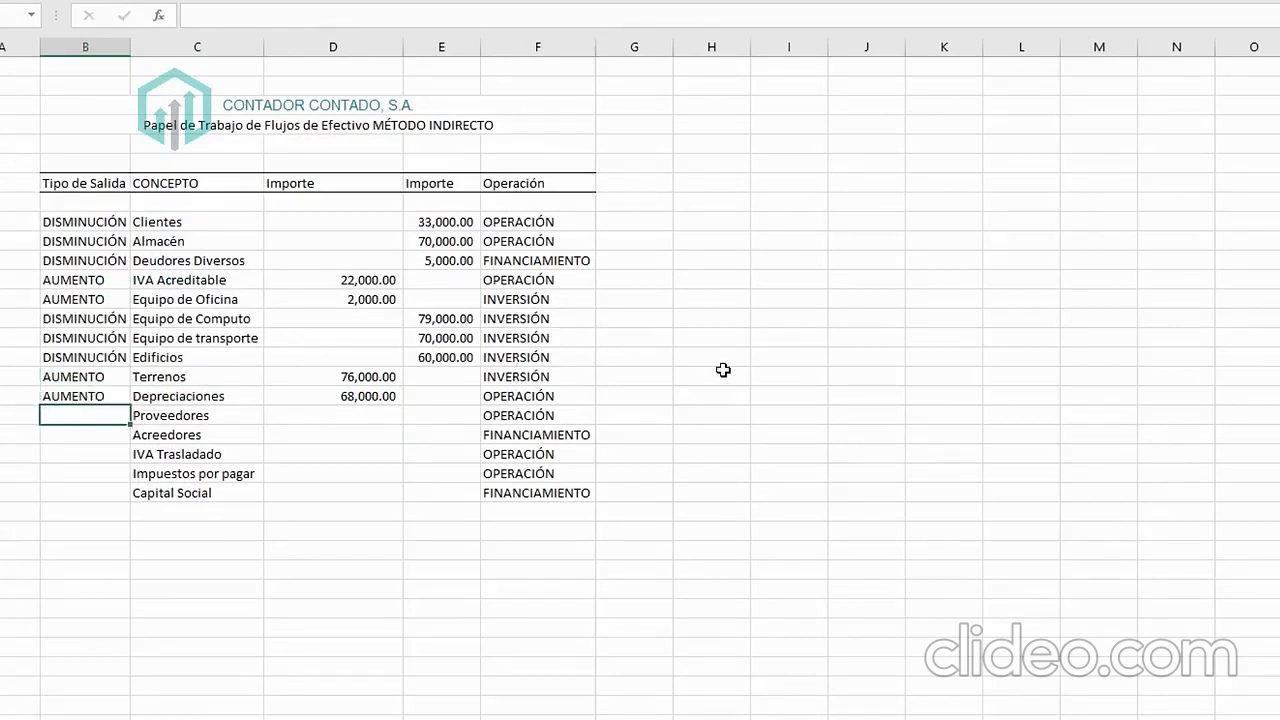
click(723, 369)
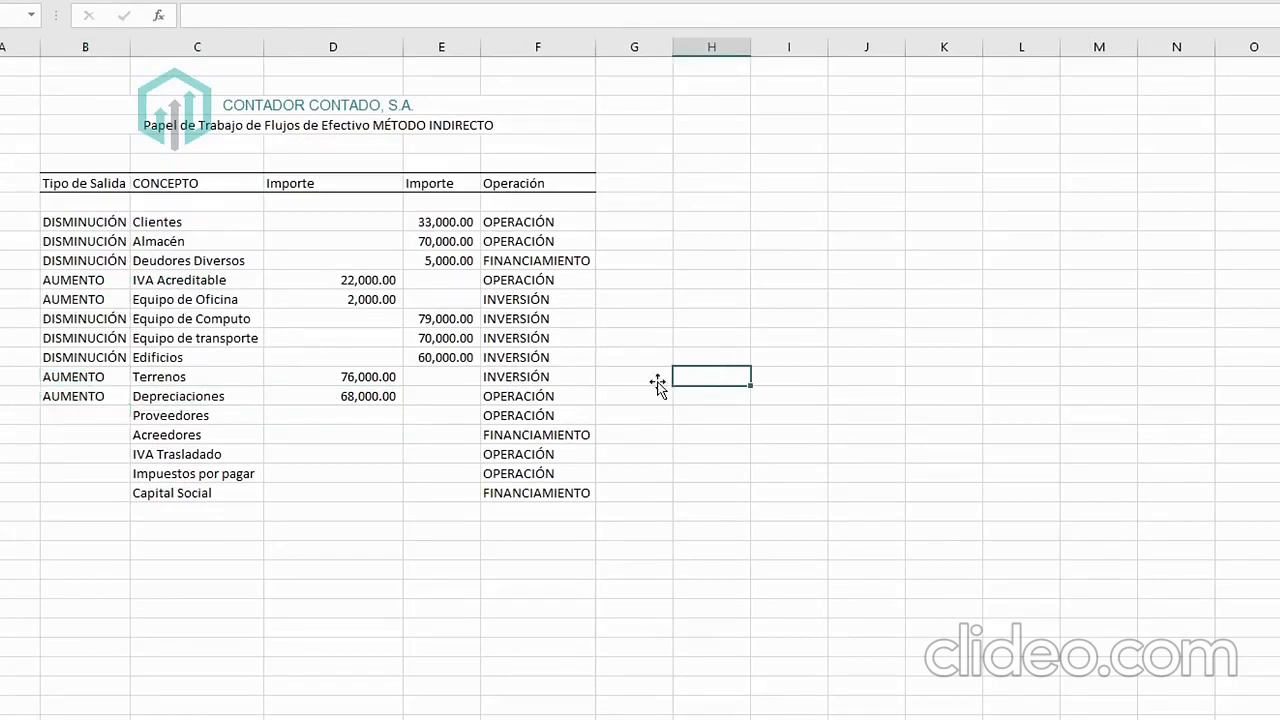
Link the Proveedores amount in the first Importe column to its Salida de dinero figure in the Balance General.
click(248, 420)
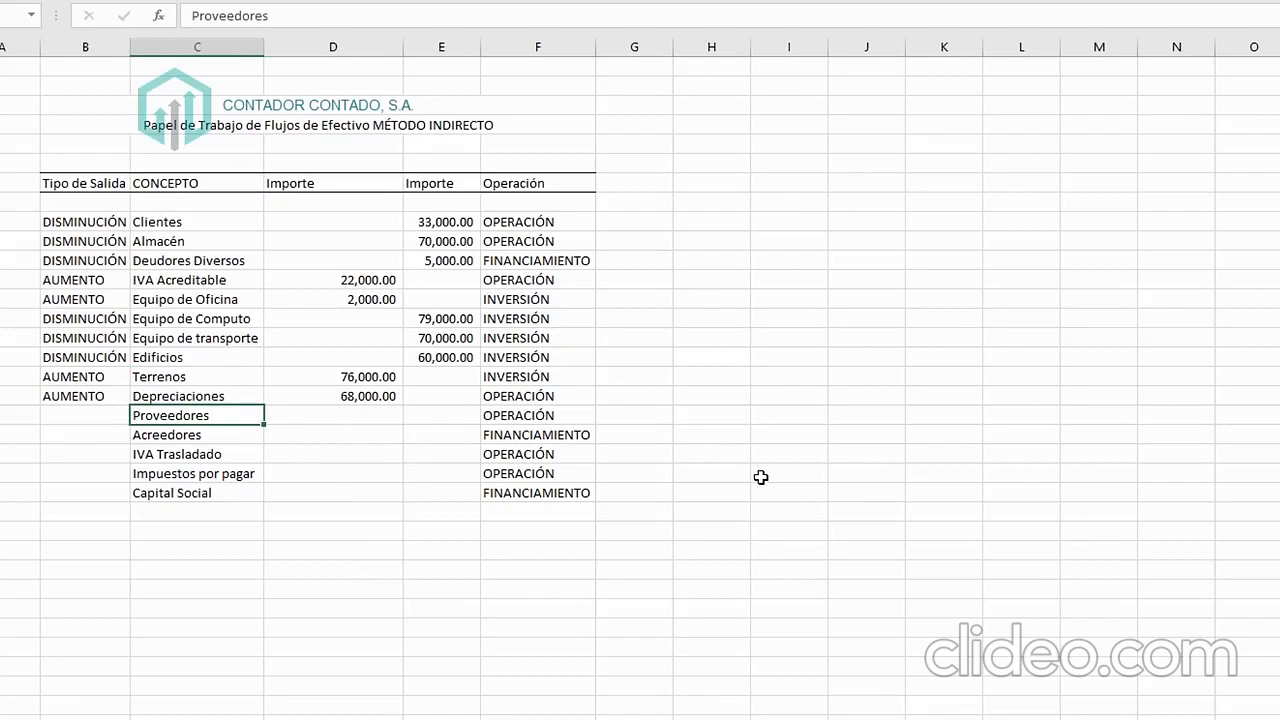
key(ctrl+Page_Up)
click(495, 552)
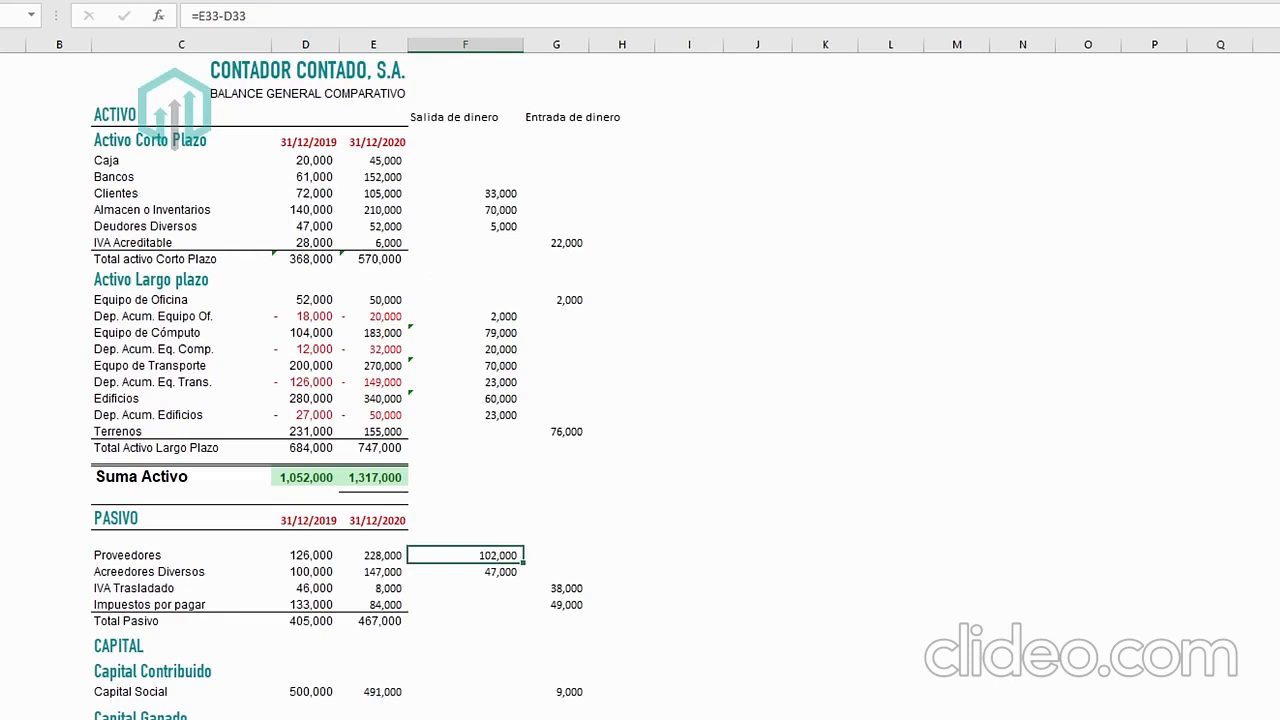
key(ctrl+Page_Down)
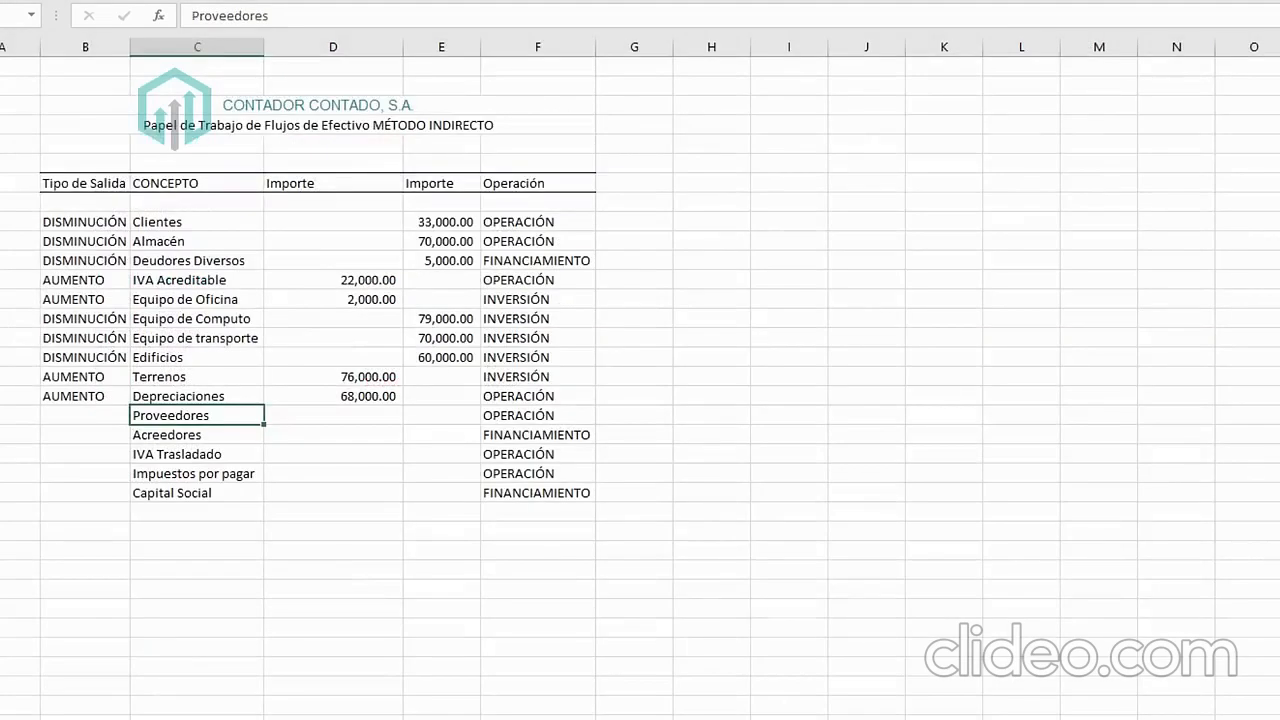
key(Right)
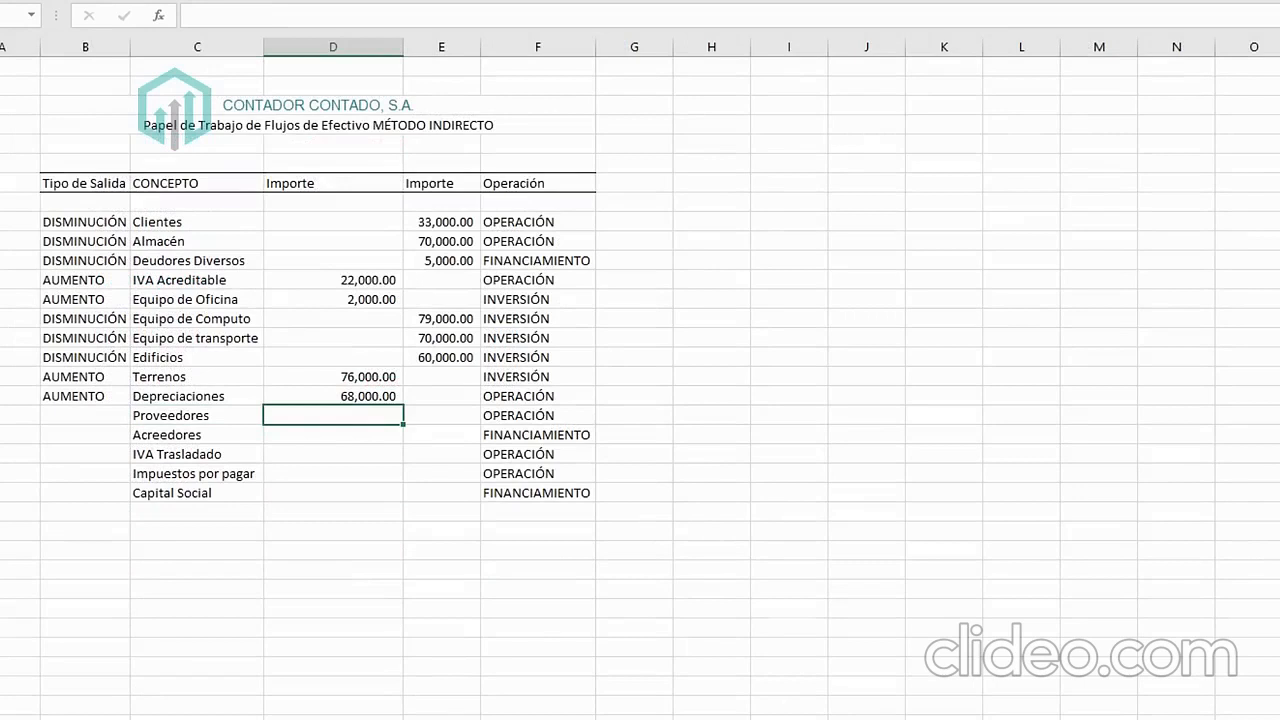
text(=)
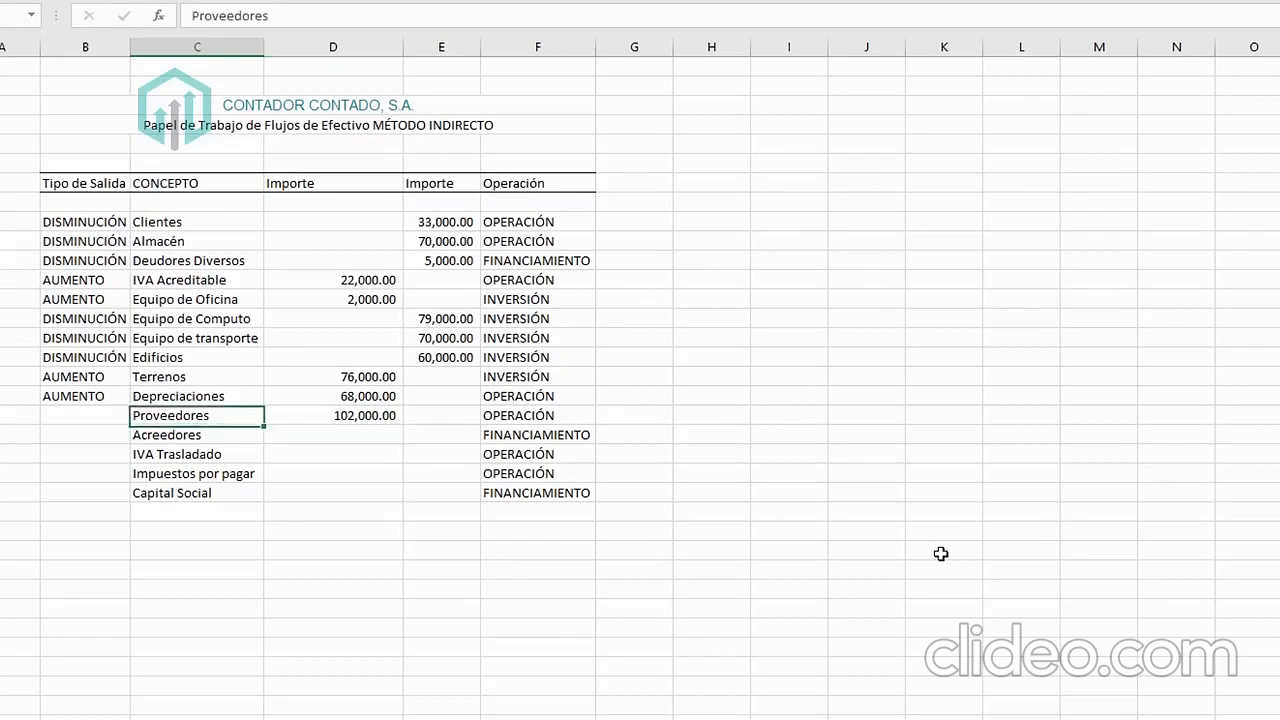
Enter AUMENTO as the Tipo de Salida for Proveedores.
key(Left)
text(AS)
key(BackSpace)
text(U)
key(Return)
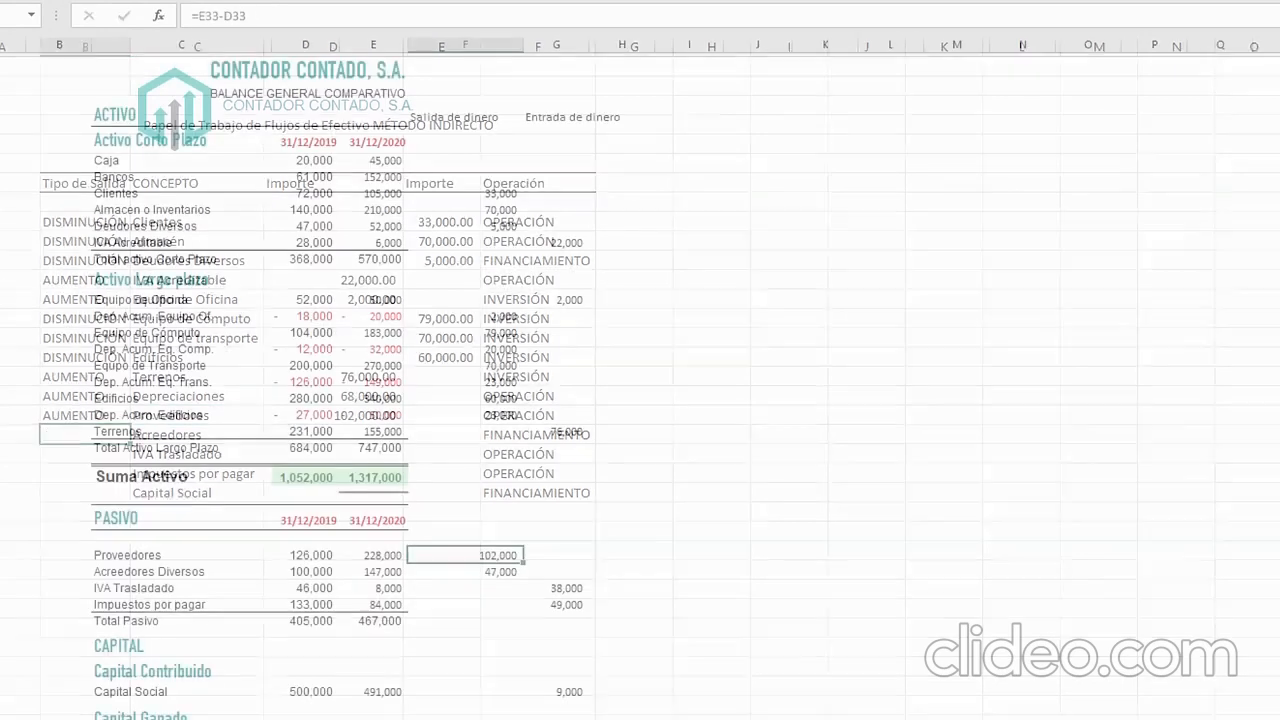
Link the Acreedores amount in the first Importe column to the Acreedores Diversos Salida de dinero figure in the Balance General.
click(489, 567)
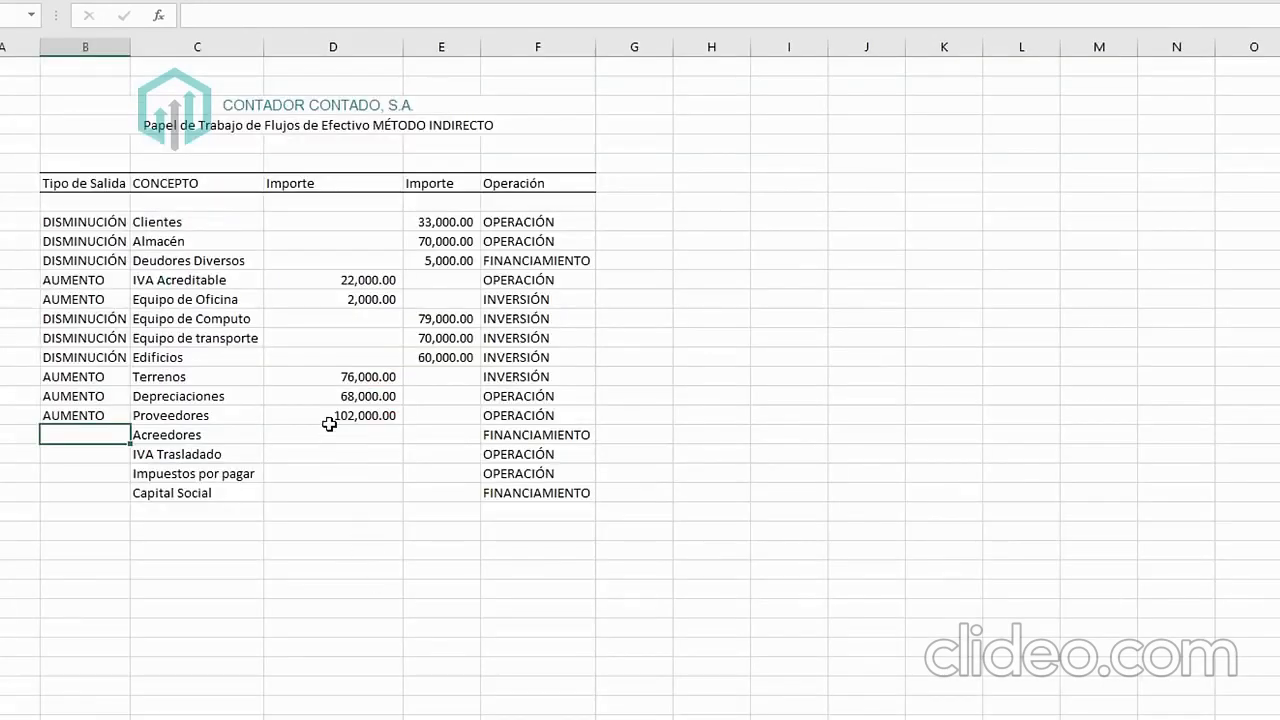
click(343, 415)
click(339, 434)
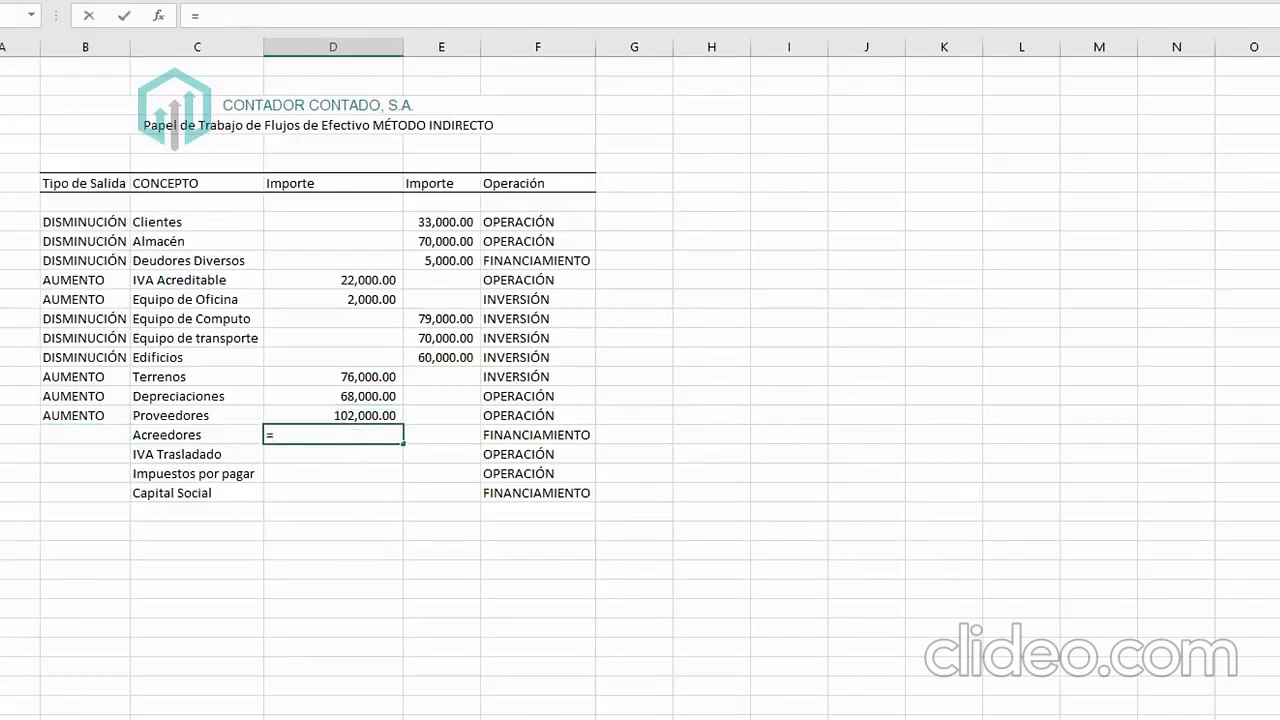
click(205, 717)
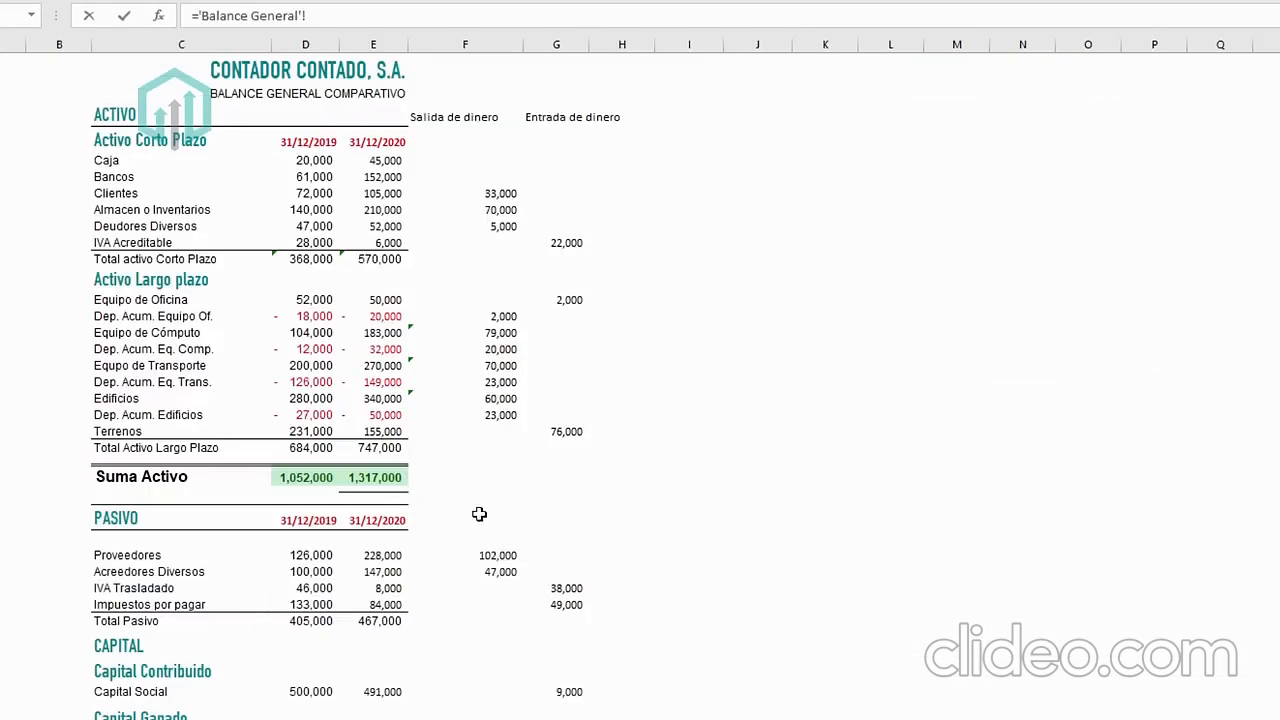
click(484, 576)
key(Return)
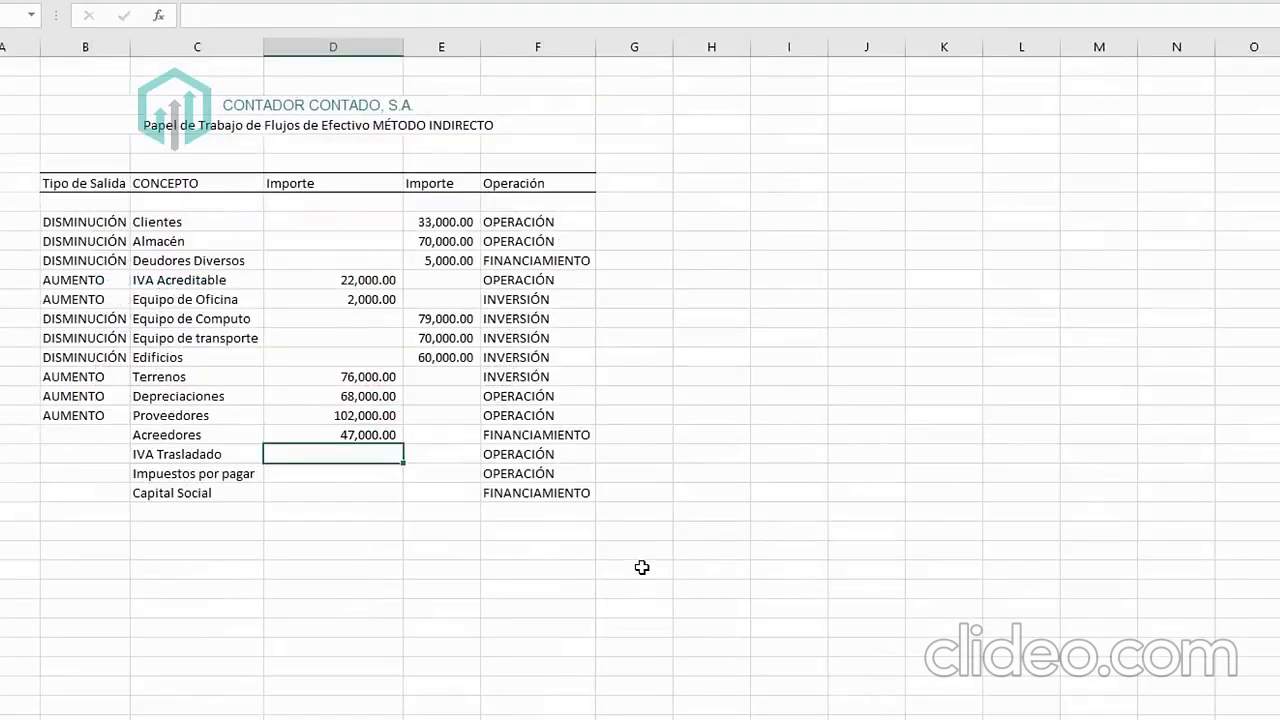
Enter AUMENTO as the Tipo de Salida for Acreedores.
key(Left)
key(Up)
key(Left)
text(AUMENTO)
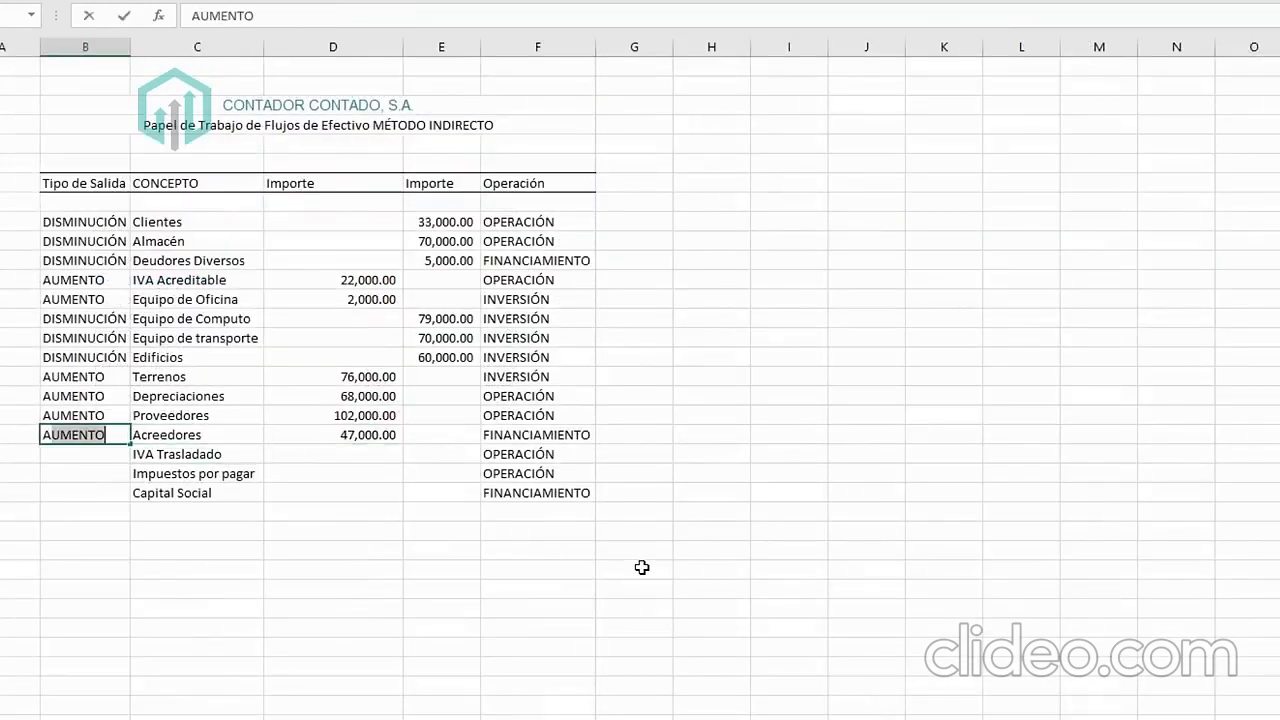
key(Return)
Link the IVA Trasladado amount in the second Importe column to 'Balance General'!G35.
key(Right)
key(Right)
key(Right)
text(=)
key(ctrl+Page_Up)
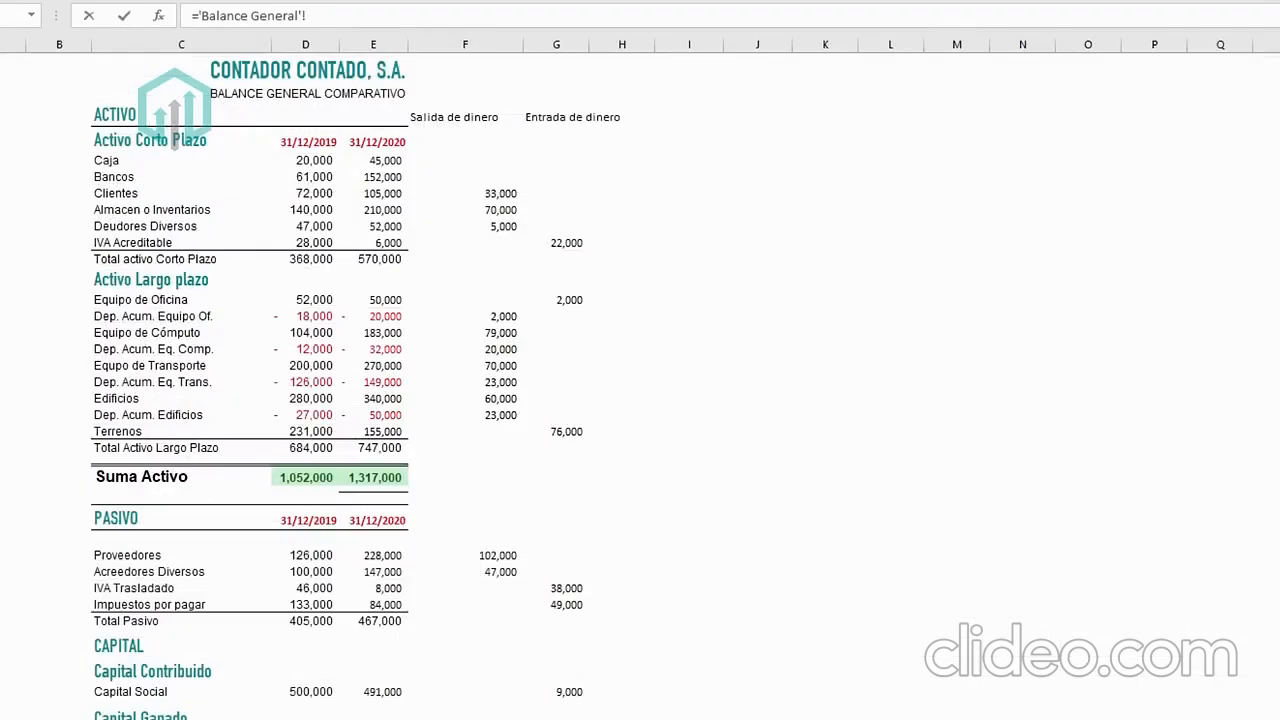
click(563, 592)
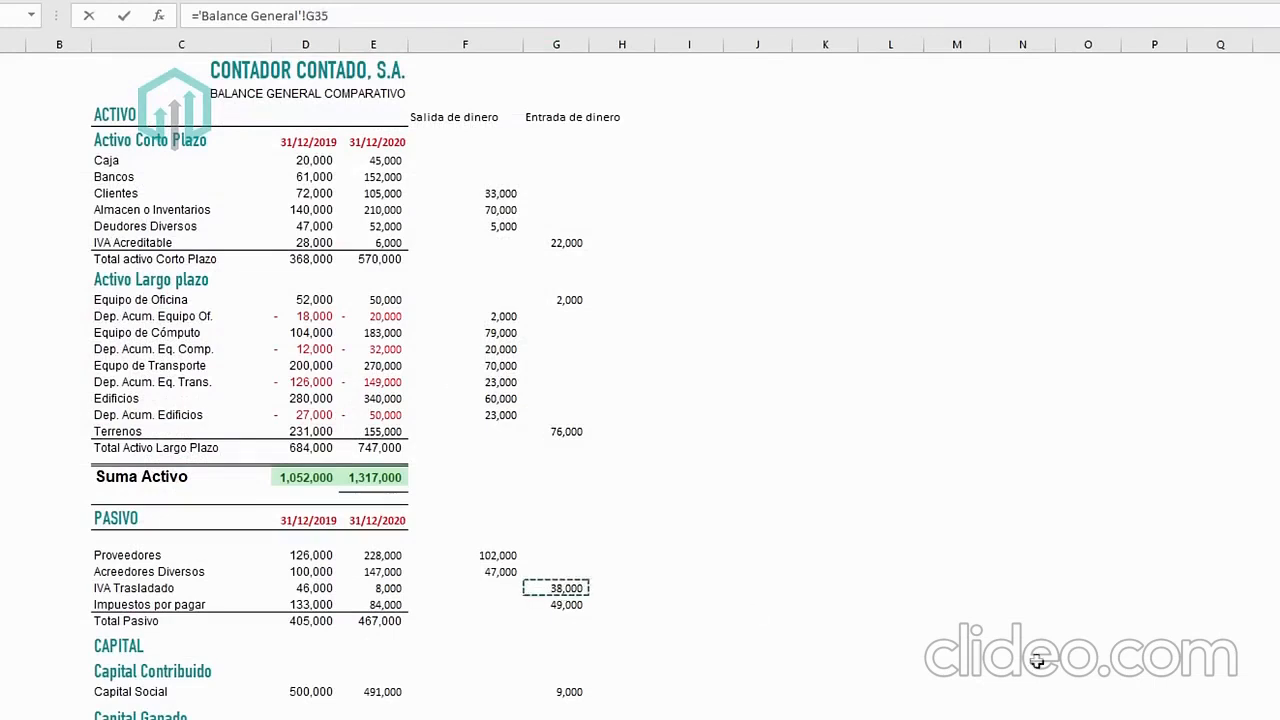
key(Return)
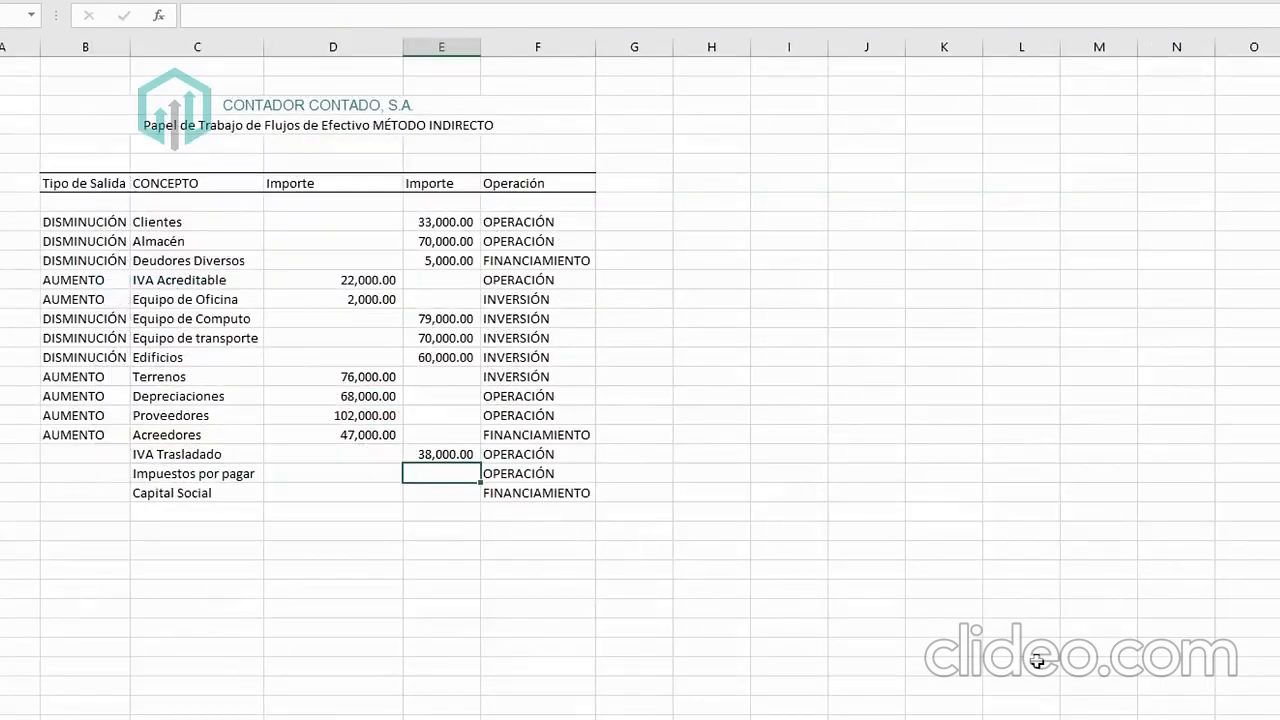
Link the Impuestos por pagar amount in the second Importe column to its figure in the Balance General.
text(=)
key(ctrl+Page_Up)
click(556, 604)
key(Return)
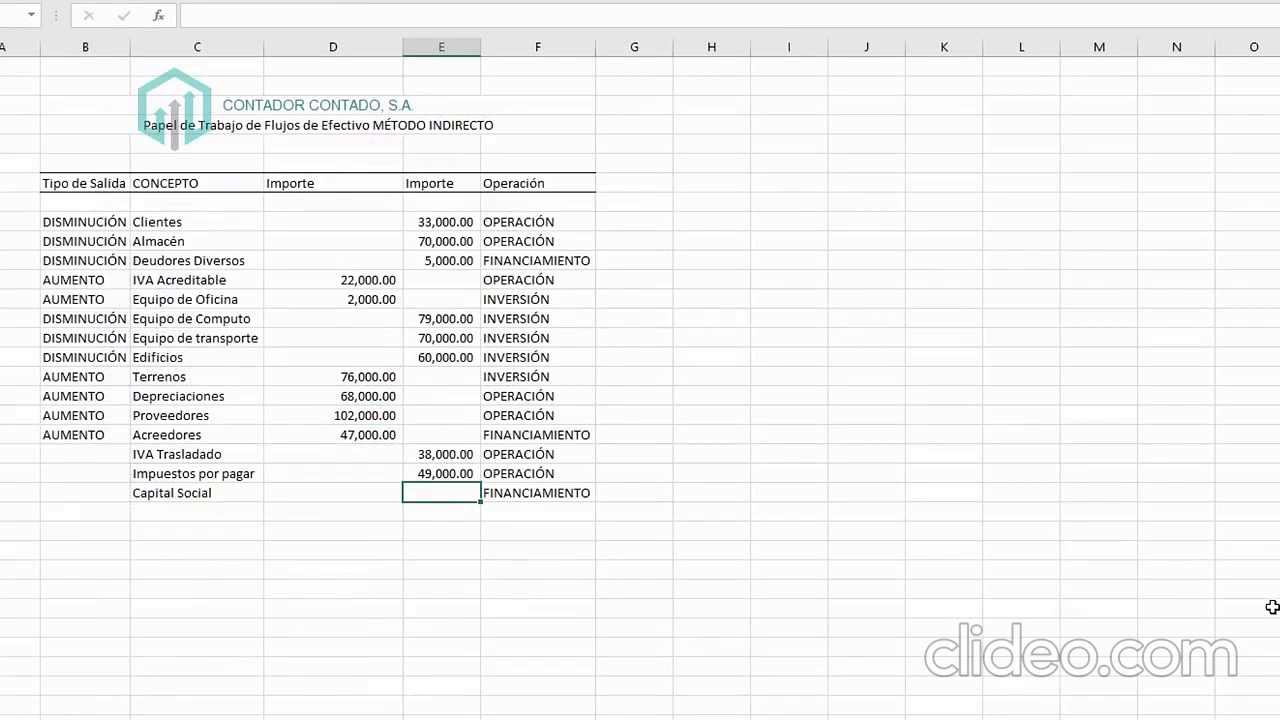
Link the Capital Social amount in the second Importe column to its figure in the Balance General.
click(209, 451)
click(172, 490)
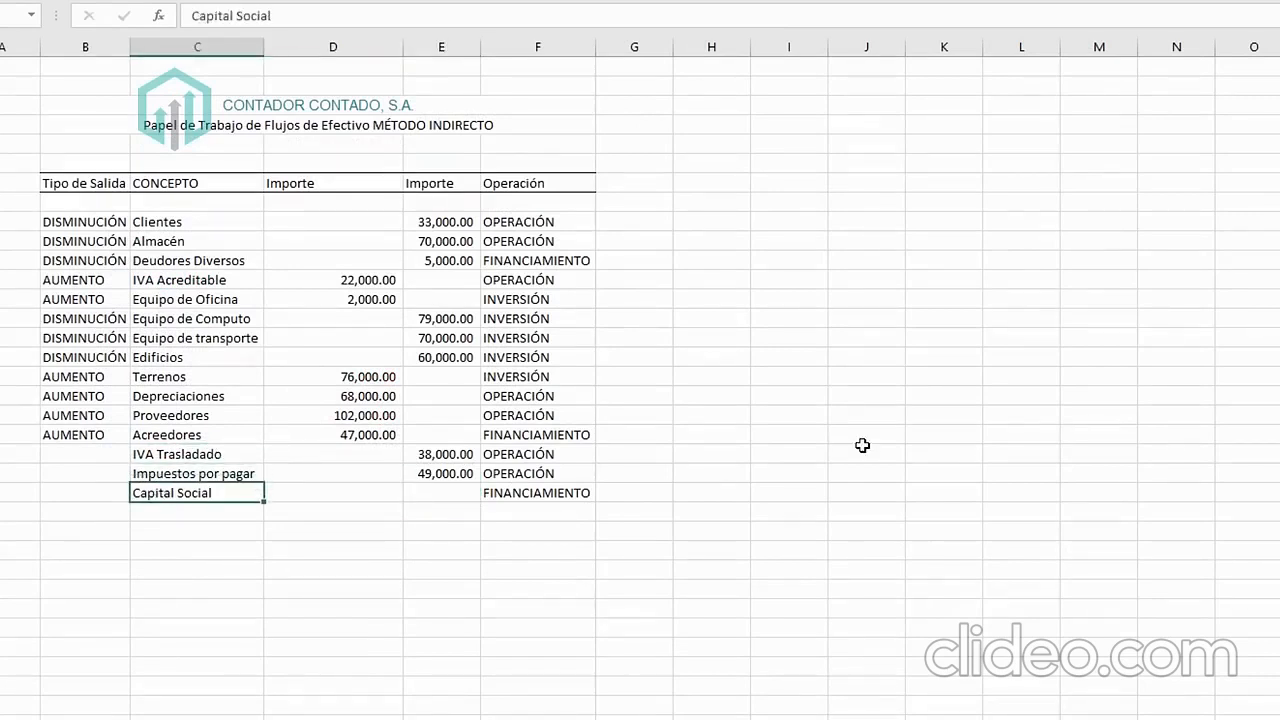
click(458, 492)
text(=)
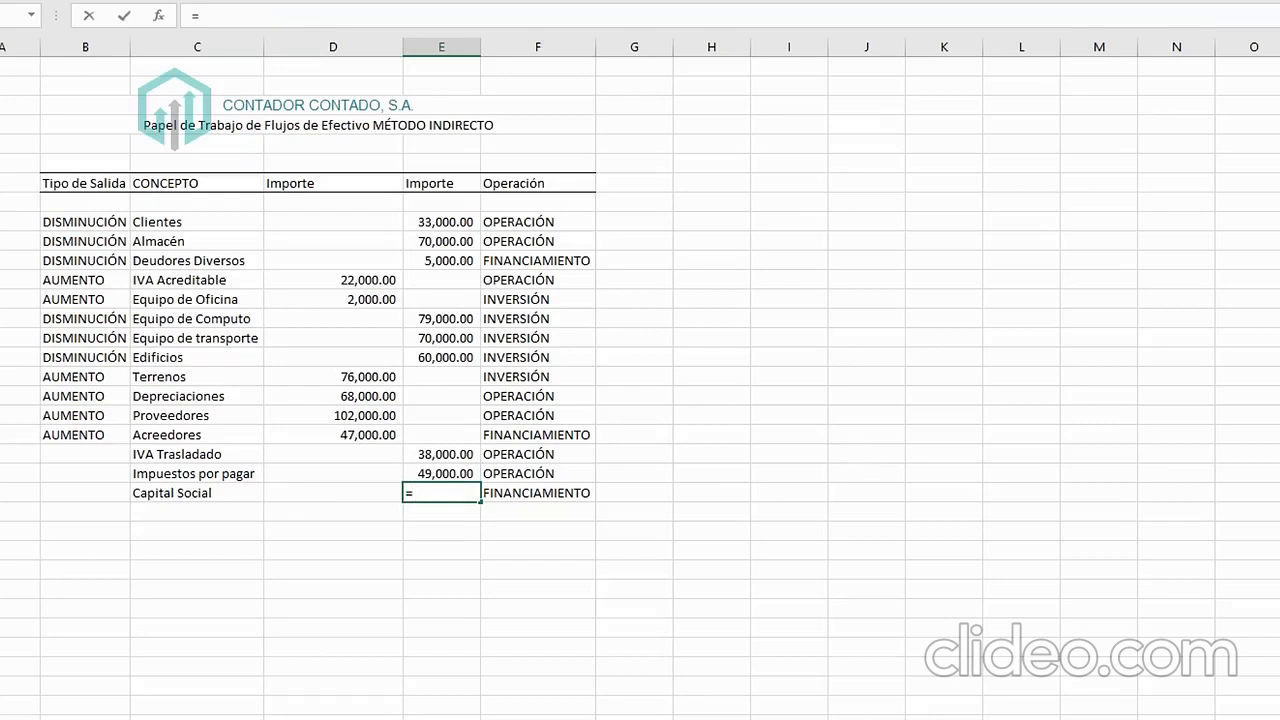
click(449, 705)
click(550, 695)
key(Return)
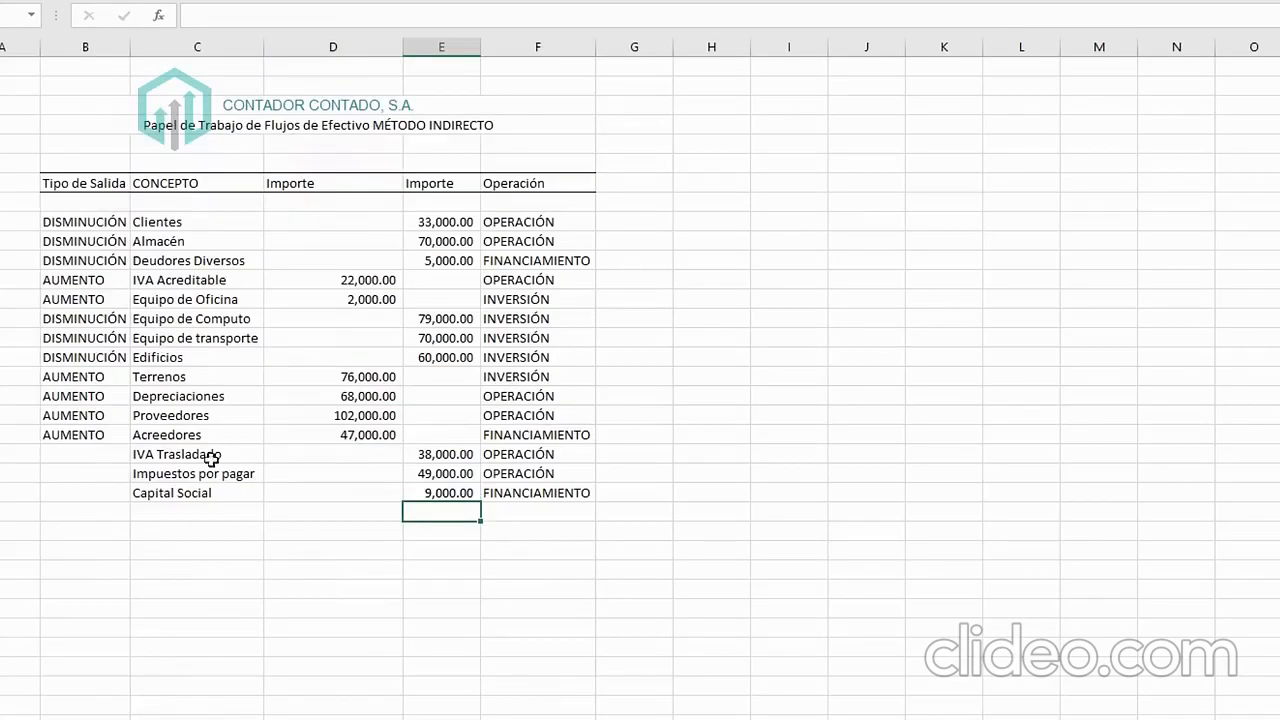
Enter DISMINUCIÓN as the Tipo de Salida for IVA Trasladado, Impuestos por pagar and Capital Social.
click(92, 456)
text(DISMINUCIÓN)
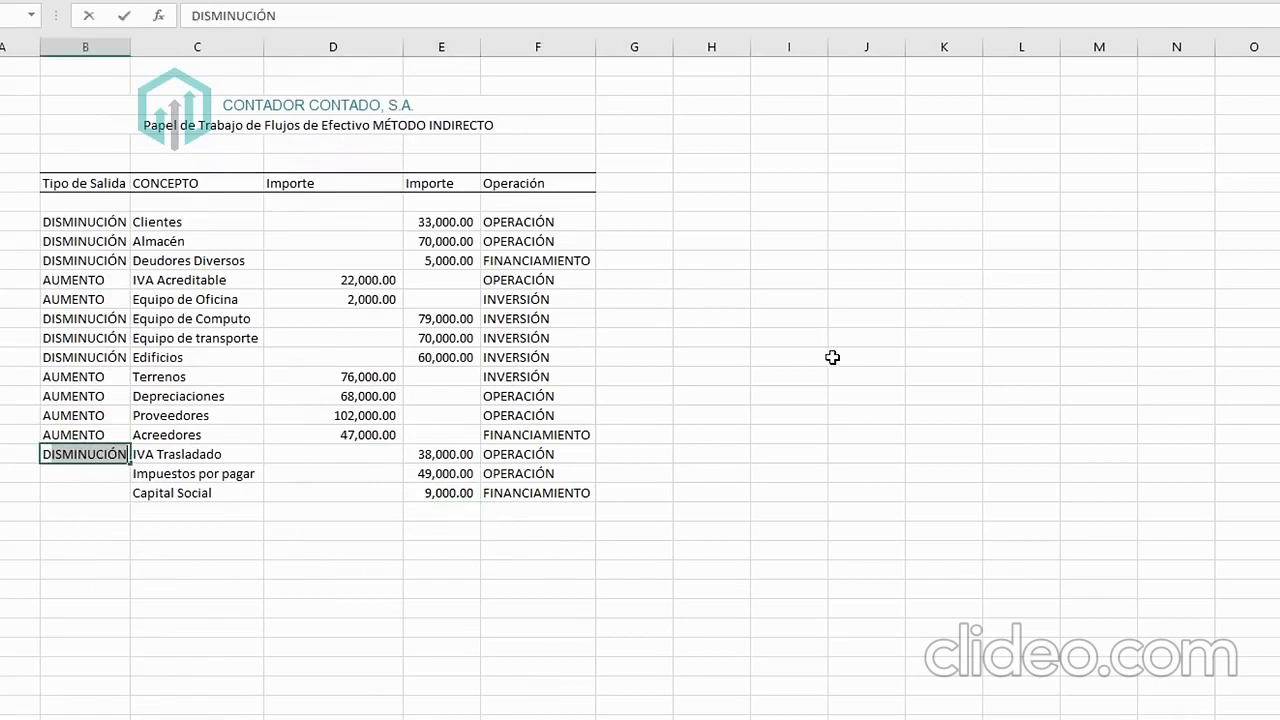
key(Return)
text(D)
key(Return)
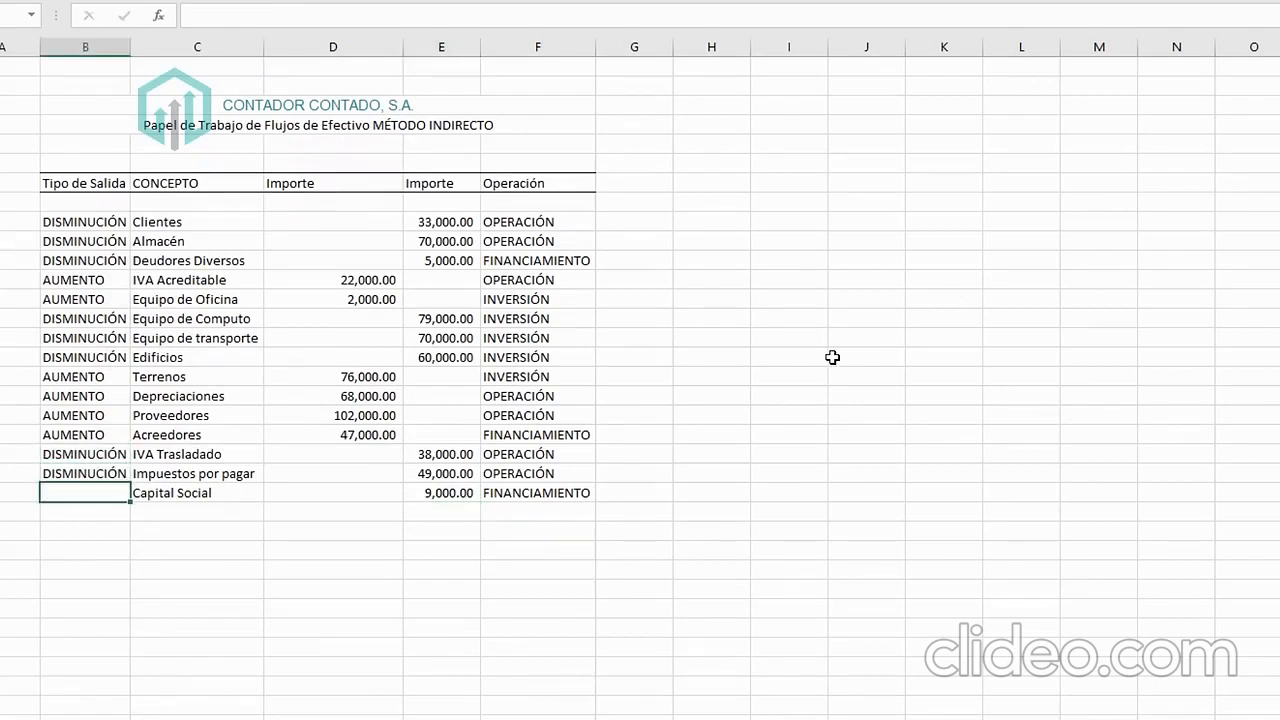
text(D)
key(ctrl+Return)
key(Return)
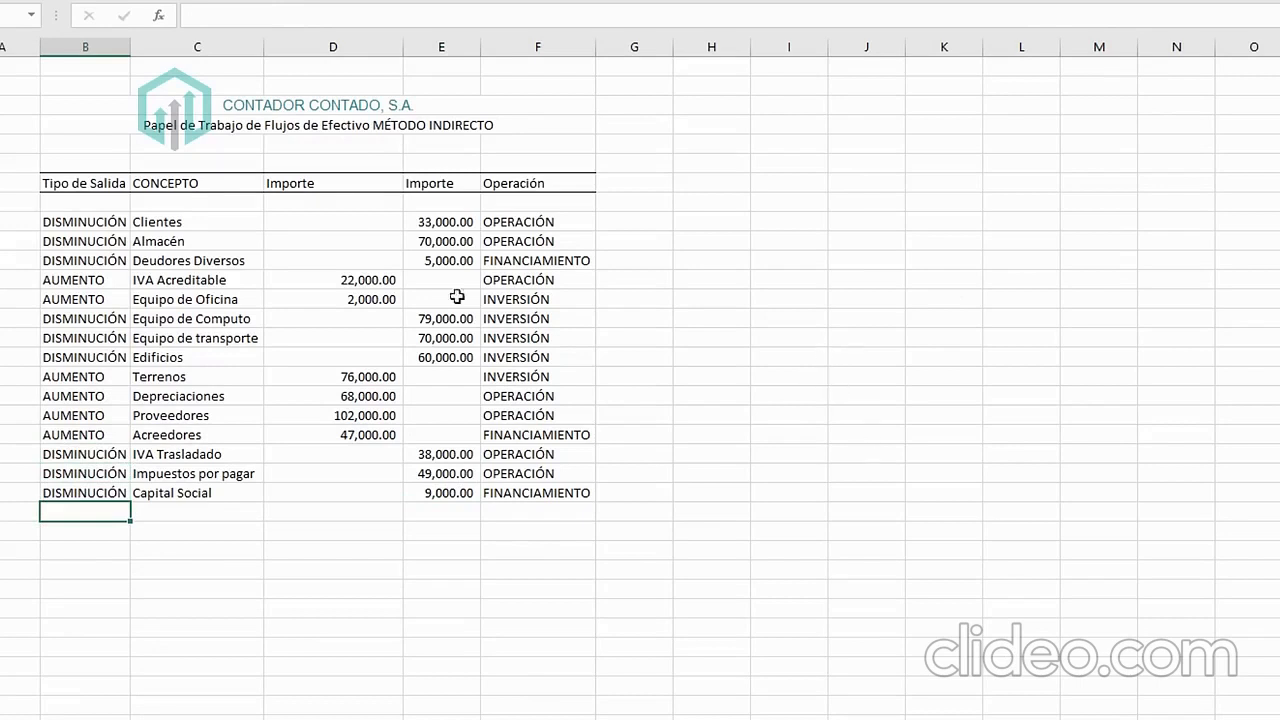
Add the concept UTILIDAD NETA in the empty row above Clientes.
click(236, 209)
text(U)
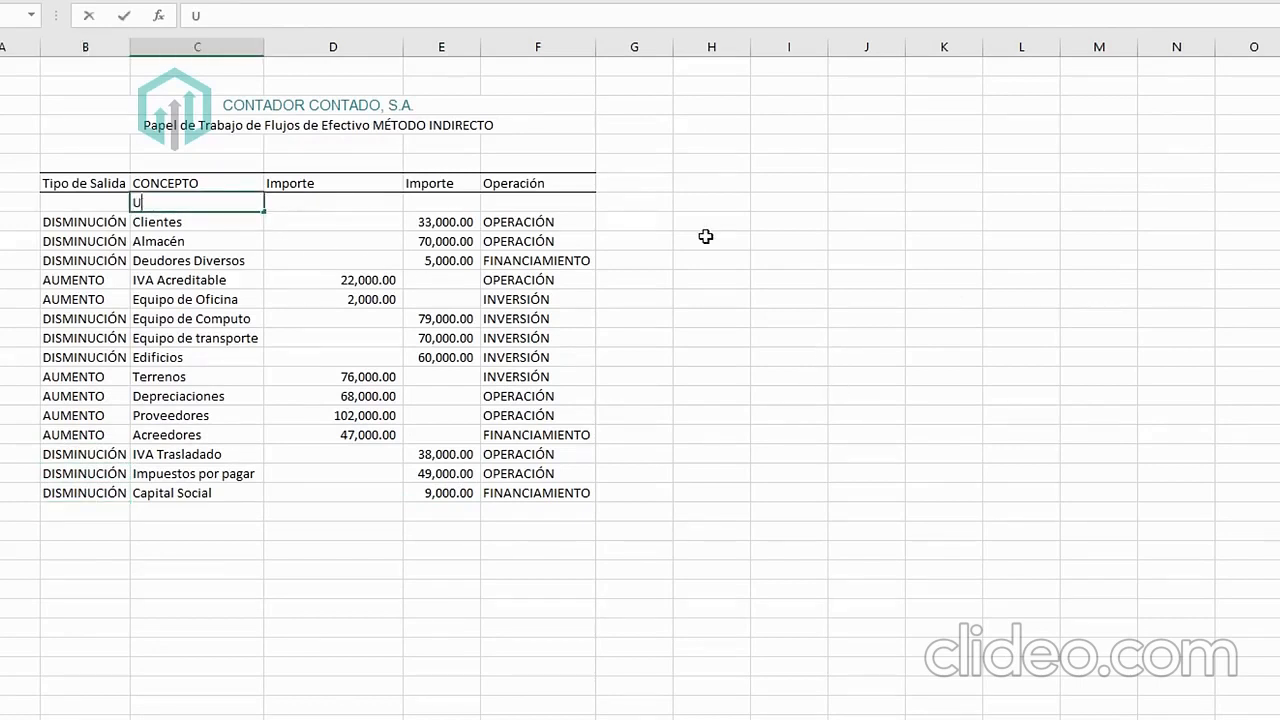
text(TILIDAD NETA)
key(BackSpace)
text(NETA)
key(Return)
key(Up)
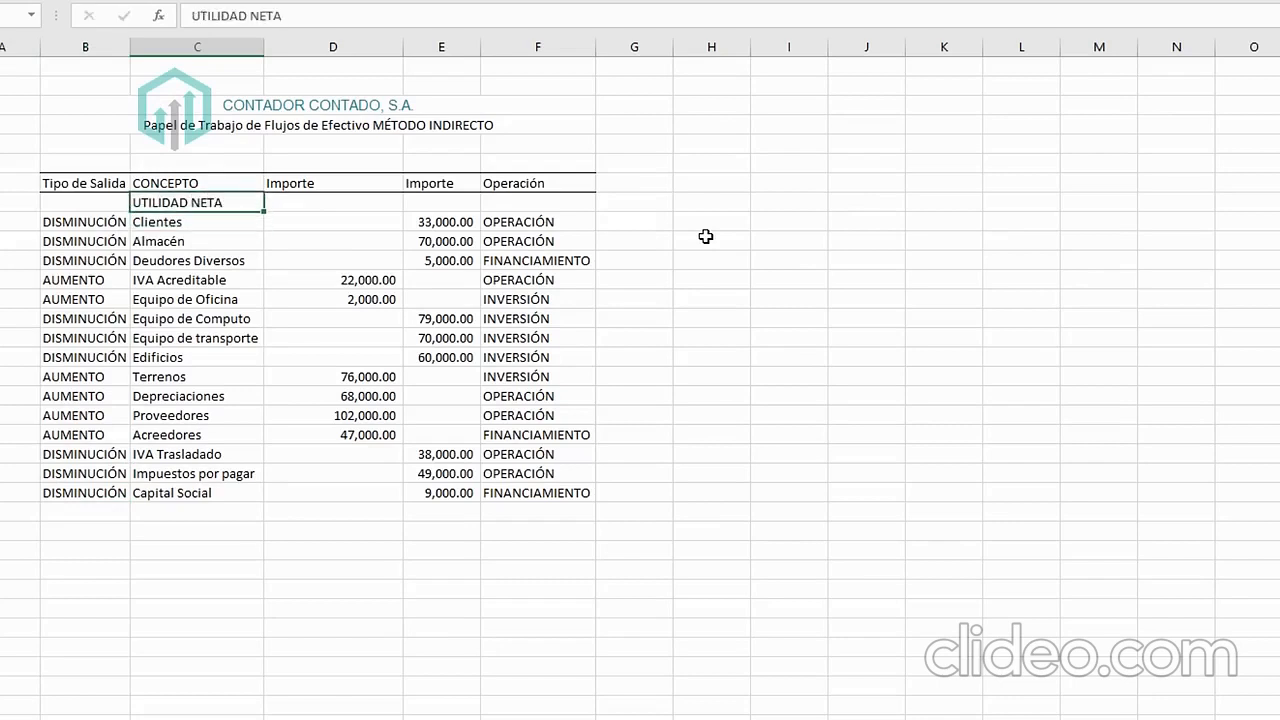
Enter AUMENTO as the Tipo de Salida for UTILIDAD NETA.
key(Right)
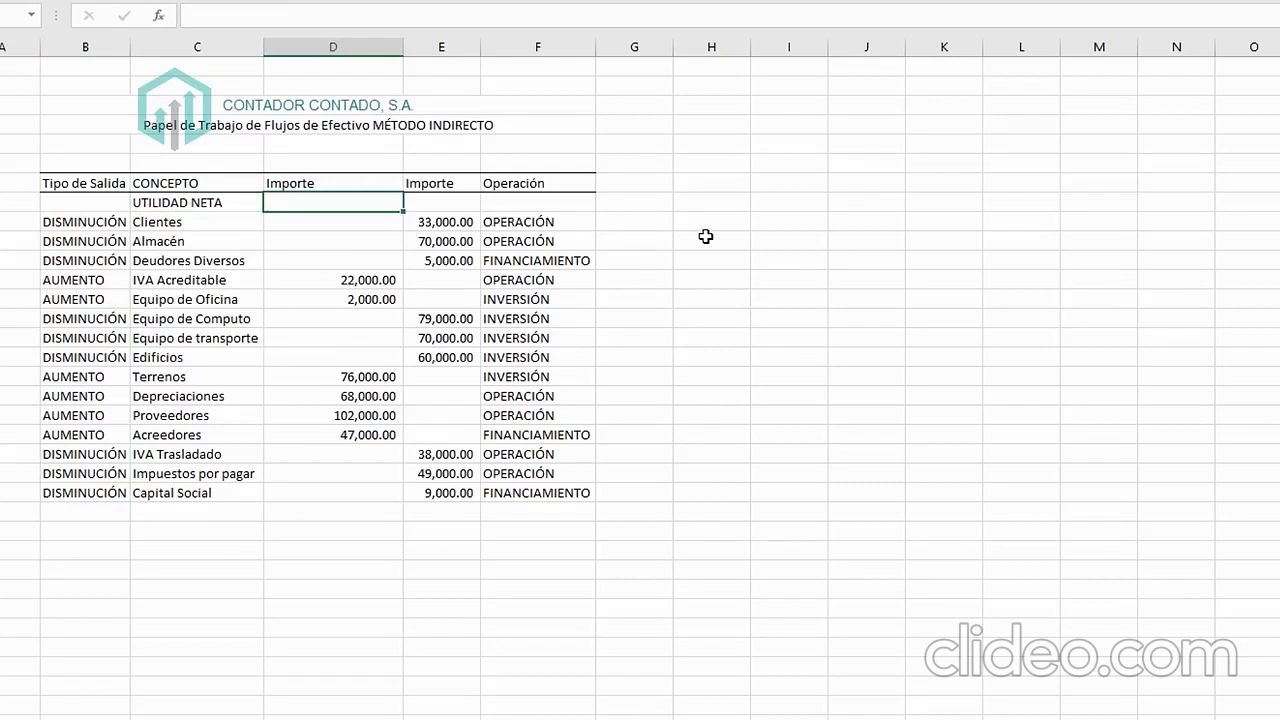
key(Left)
key(Left)
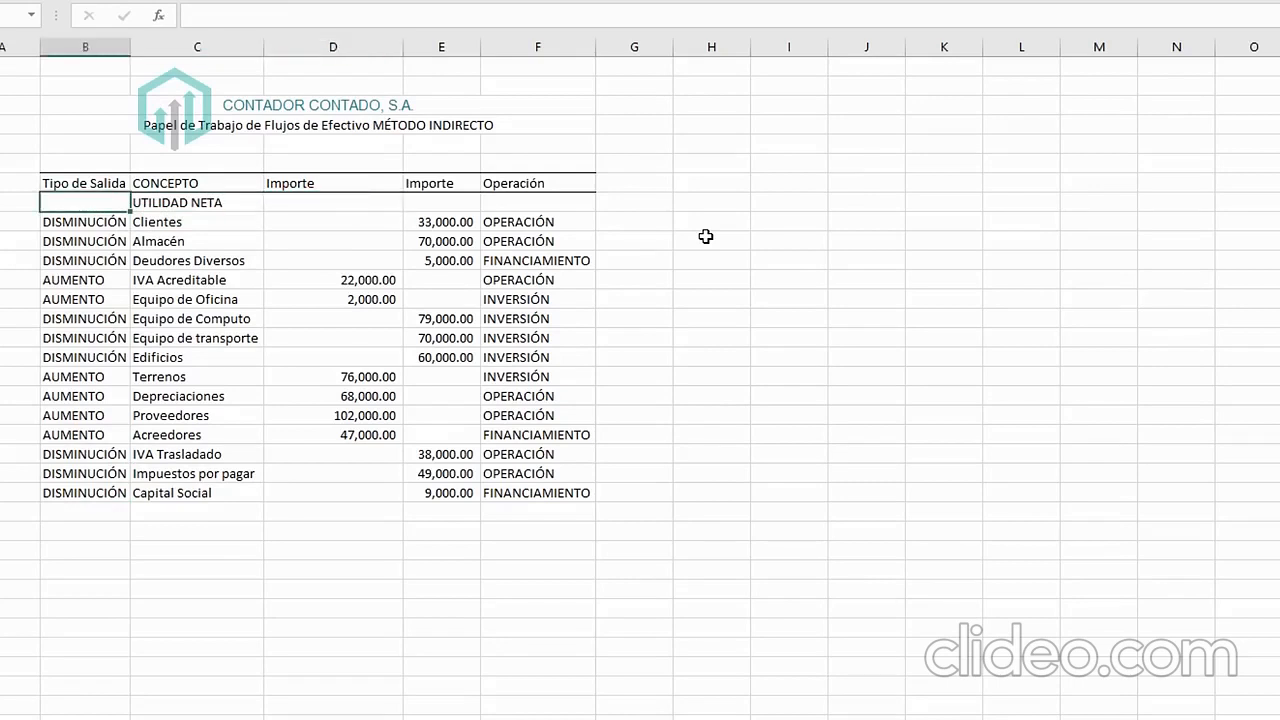
text(D)
key(BackSpace)
key(BackSpace)
text(AUMENTO)
key(Right)
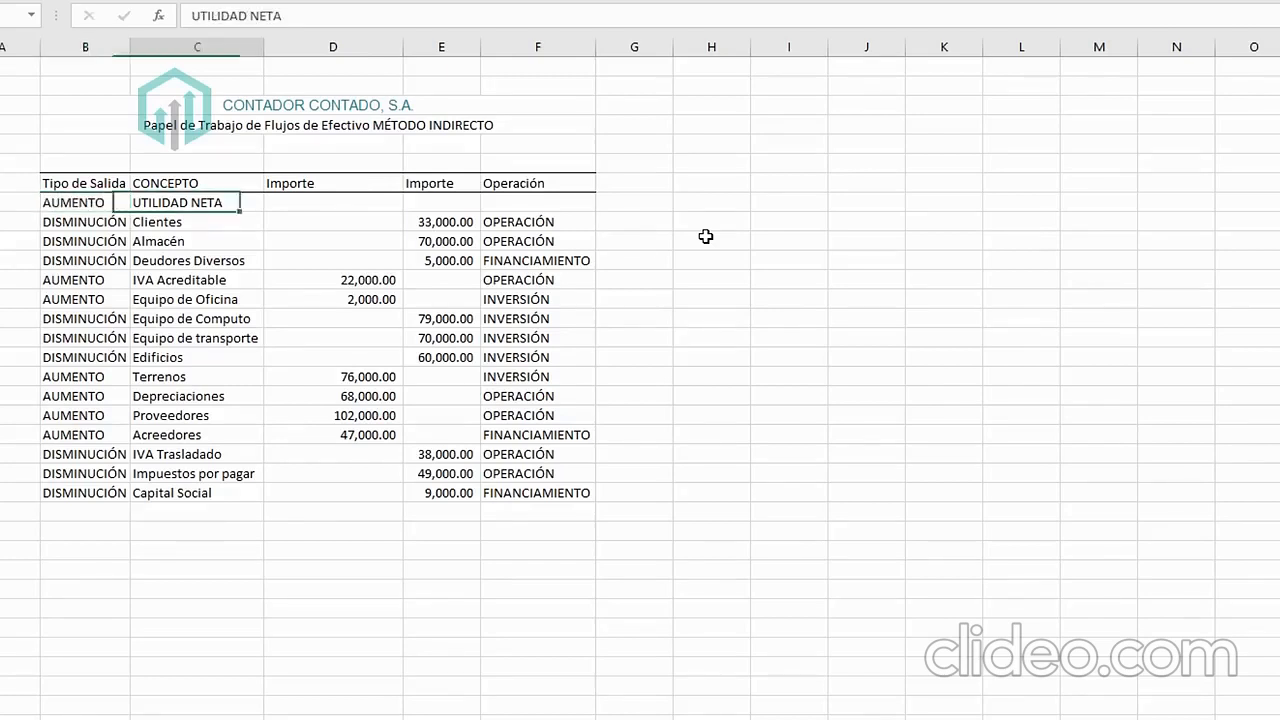
Link the UTILIDAD NETA amount in the first Importe column to the Estado de Resultados net profit and classify it as OPERACIÓN.
key(Right)
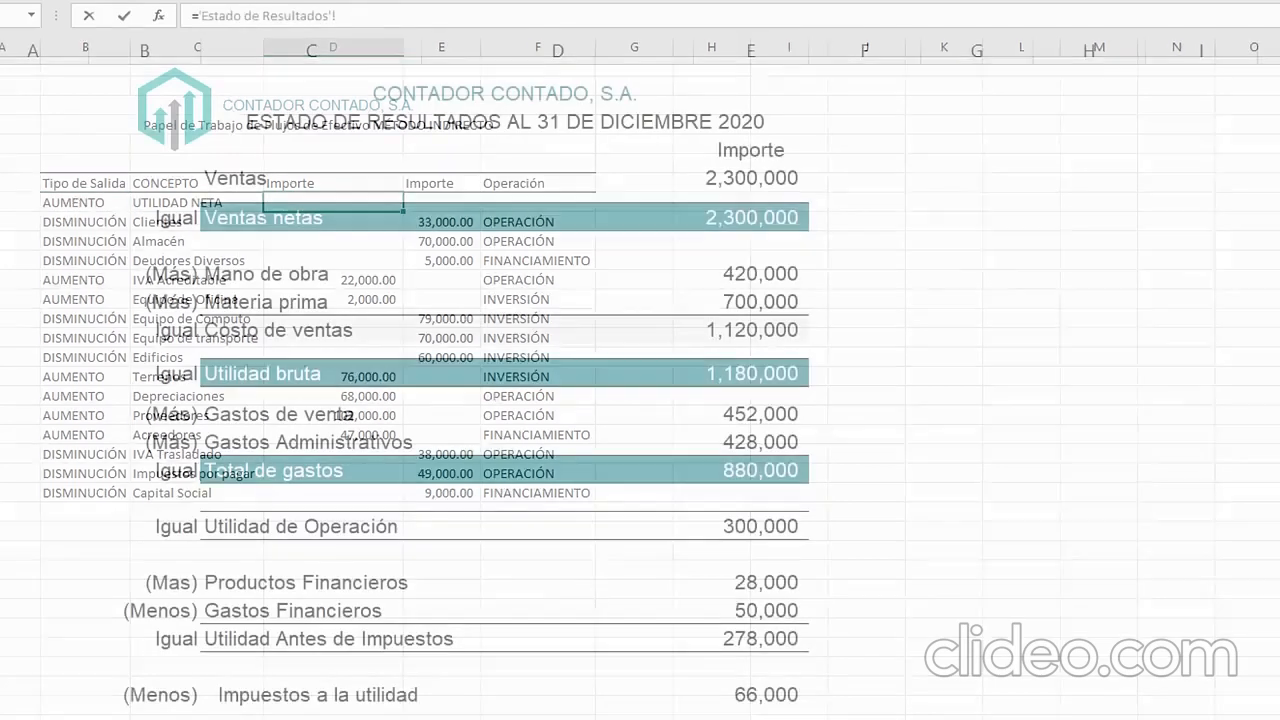
click(764, 685)
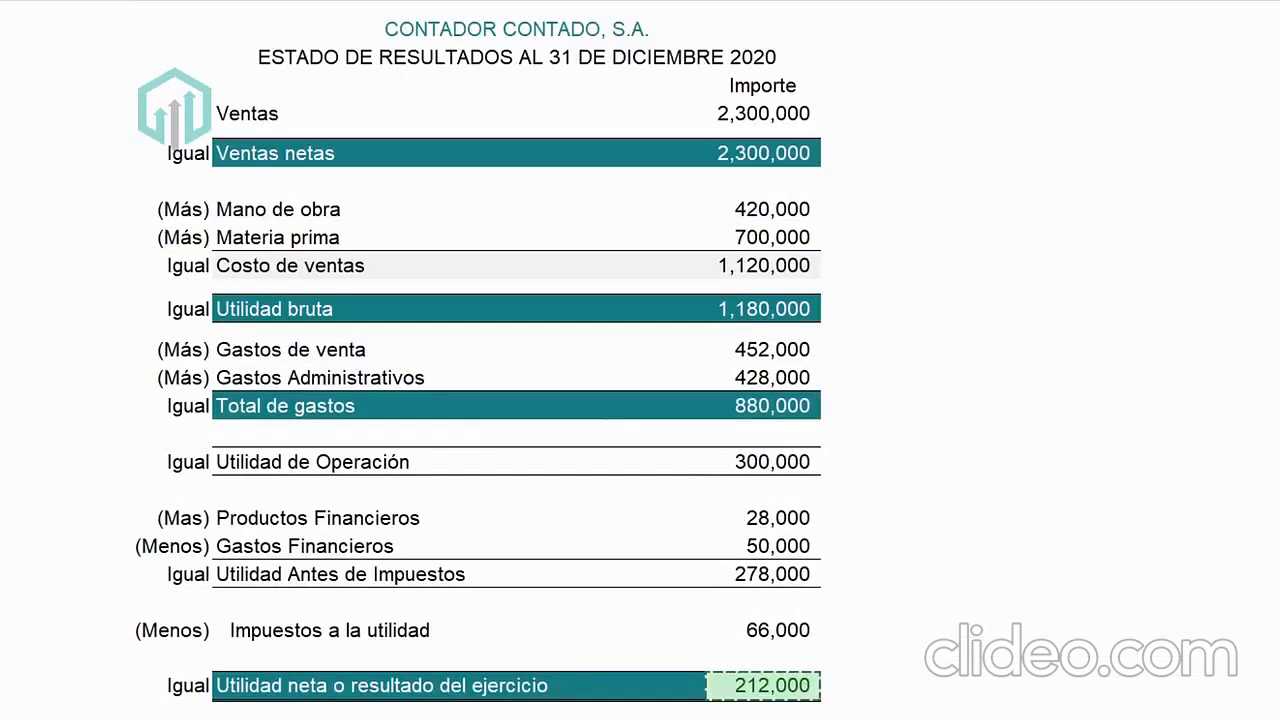
key(Return)
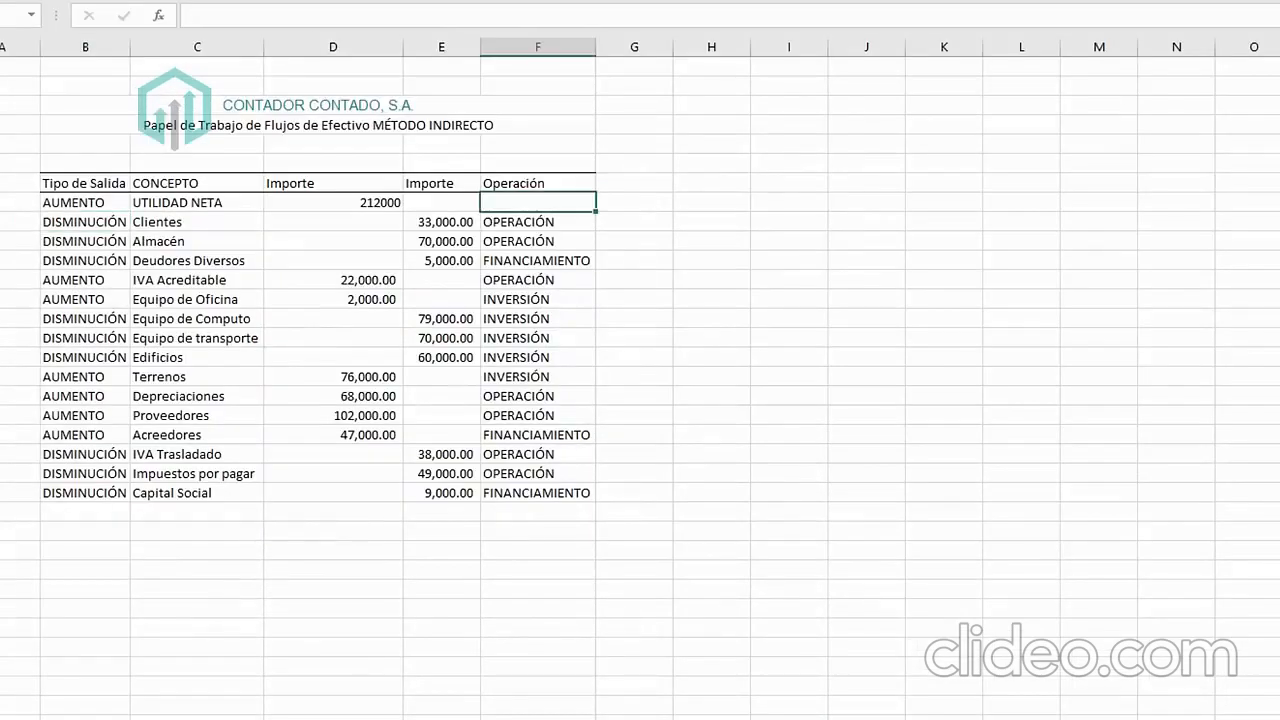
text(OP)
key(Return)
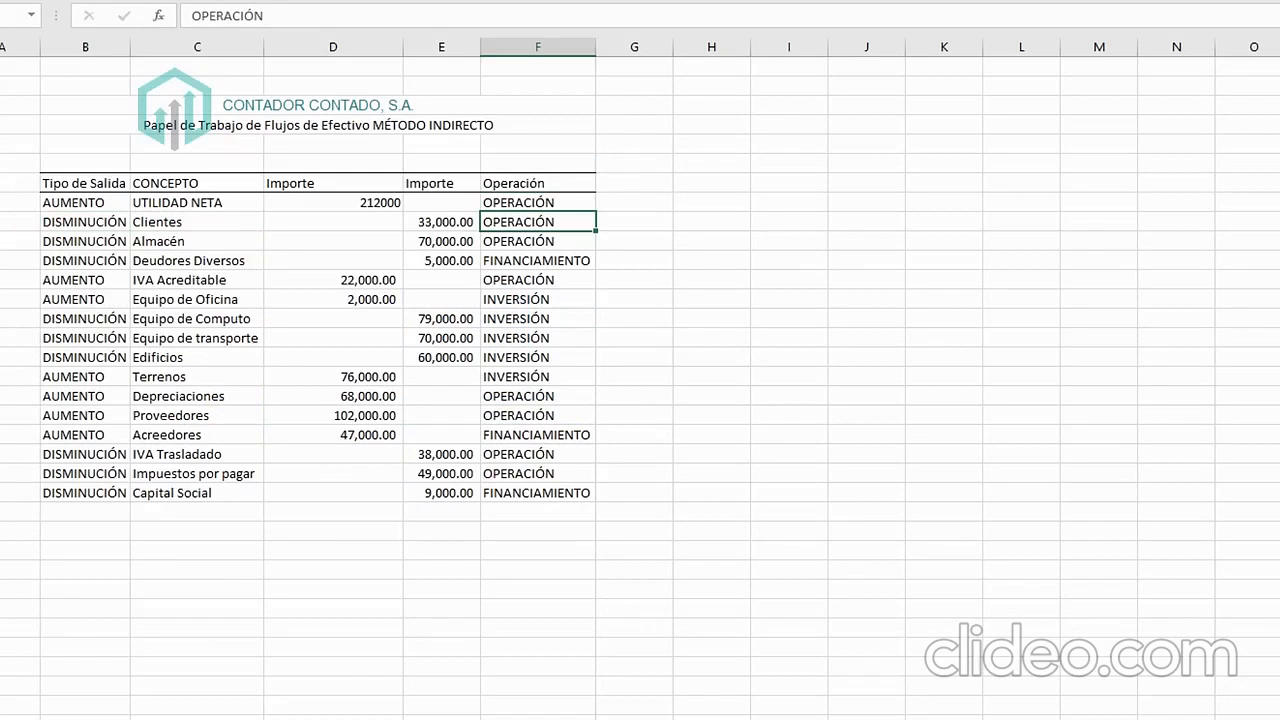
In the indirect-method cash flow statement, link the UTILIDAD NETA amount to Hoja1!D8.
click(514, 0)
click(1098, 163)
click(715, 719)
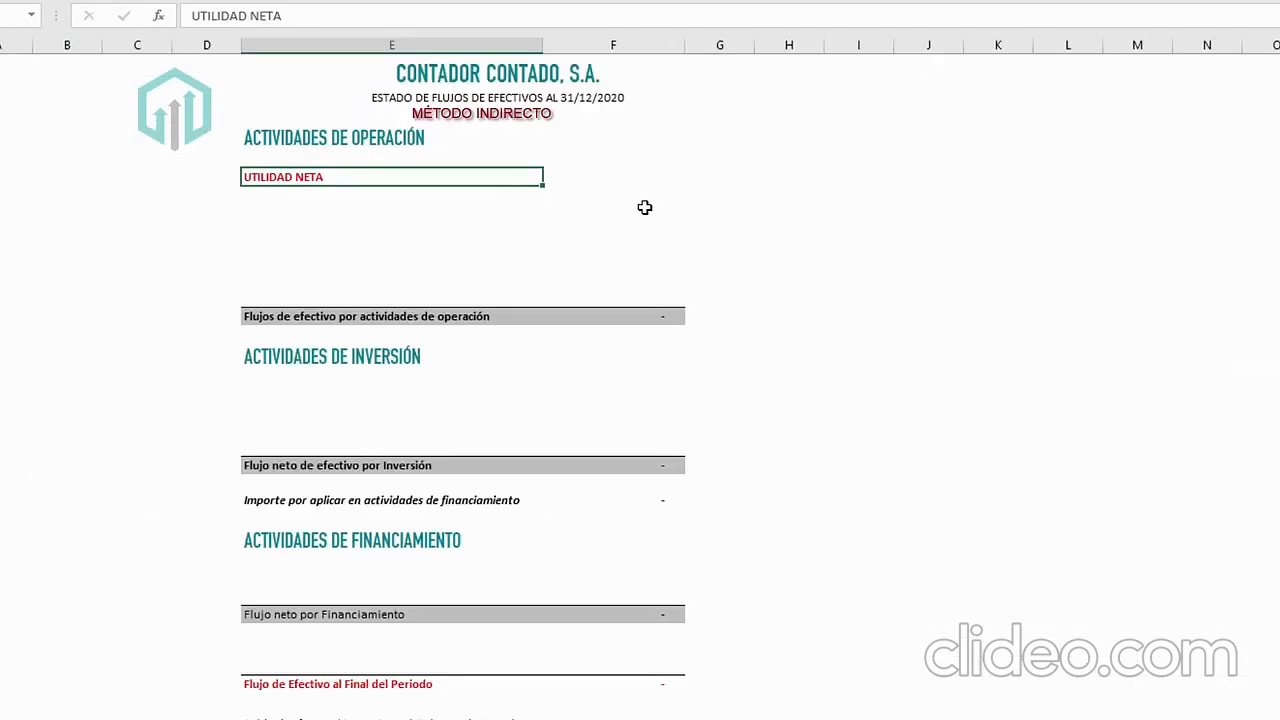
key(Right)
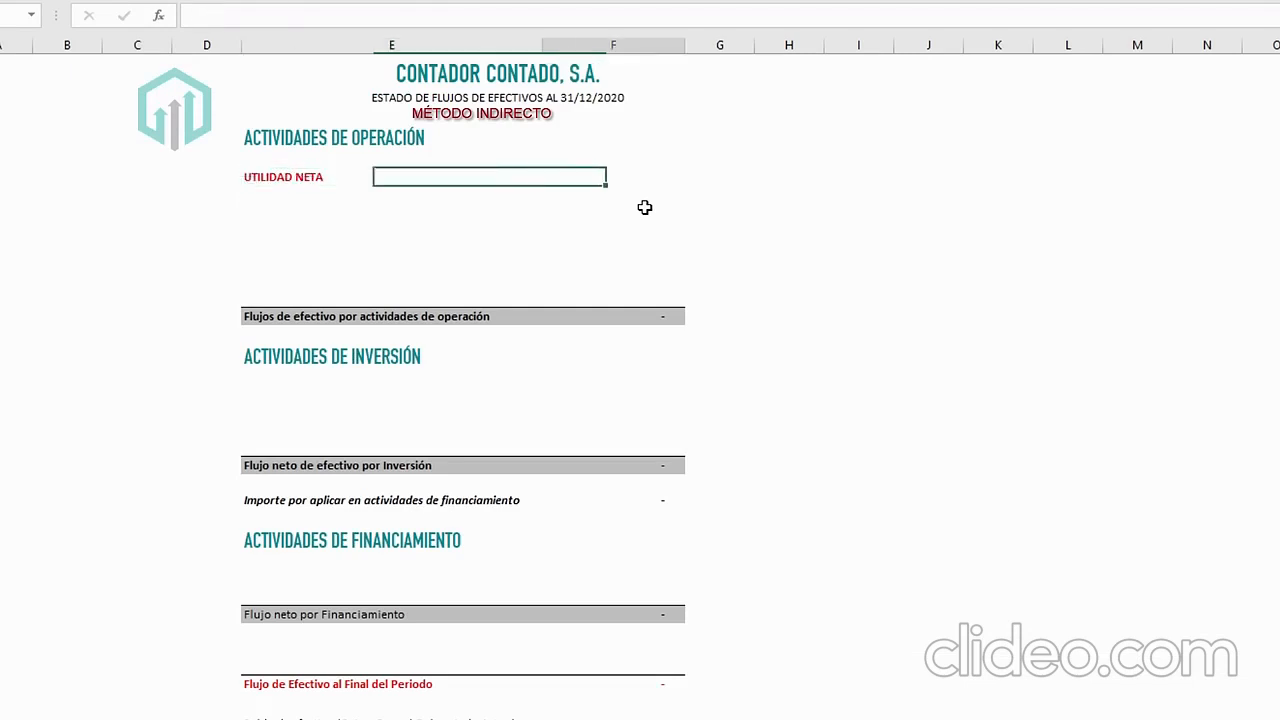
text(=)
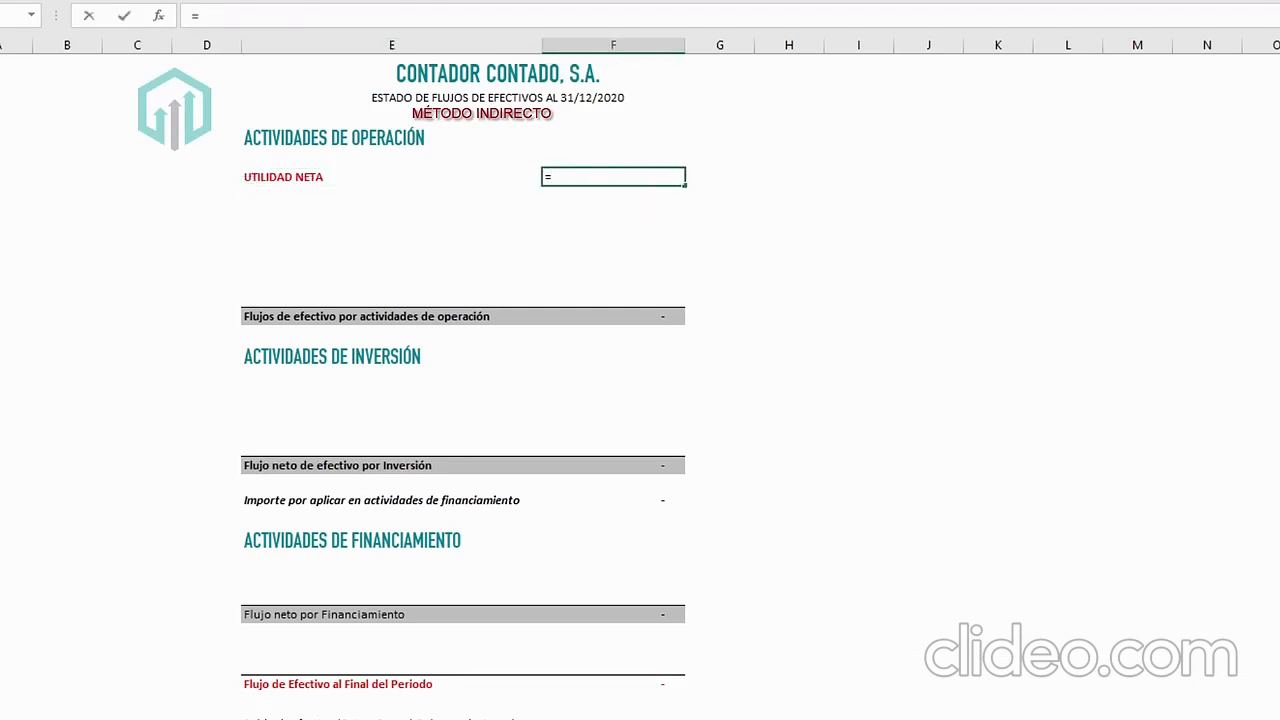
click(640, 719)
click(362, 203)
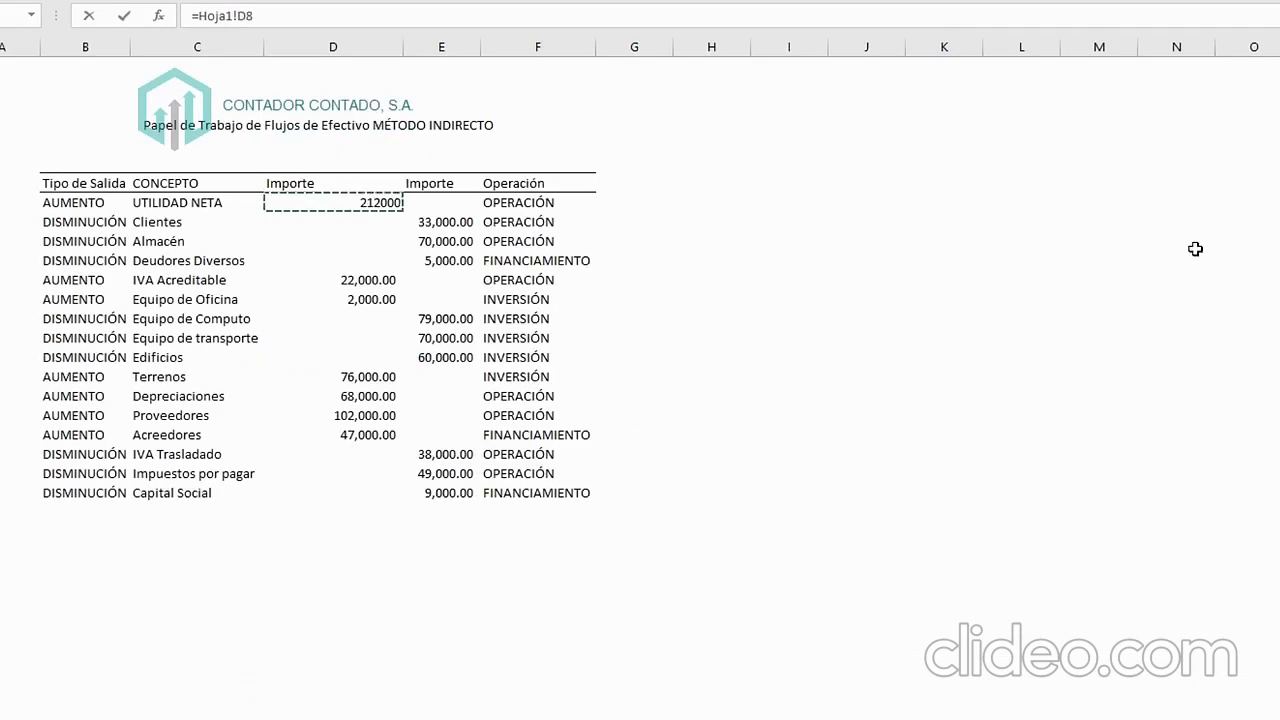
key(Return)
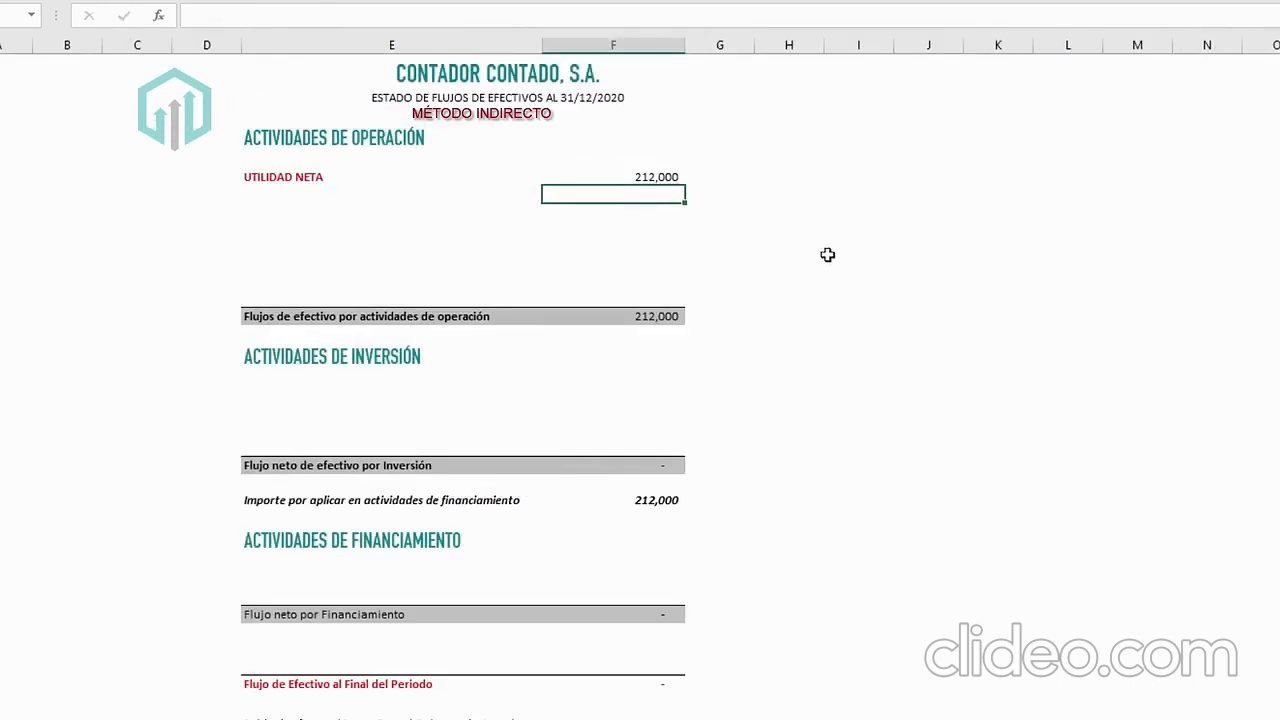
List CLIENTES, ALMACEN and IVA ACREDITABLE below UTILIDAD NETA under Actividades de Operación.
click(343, 201)
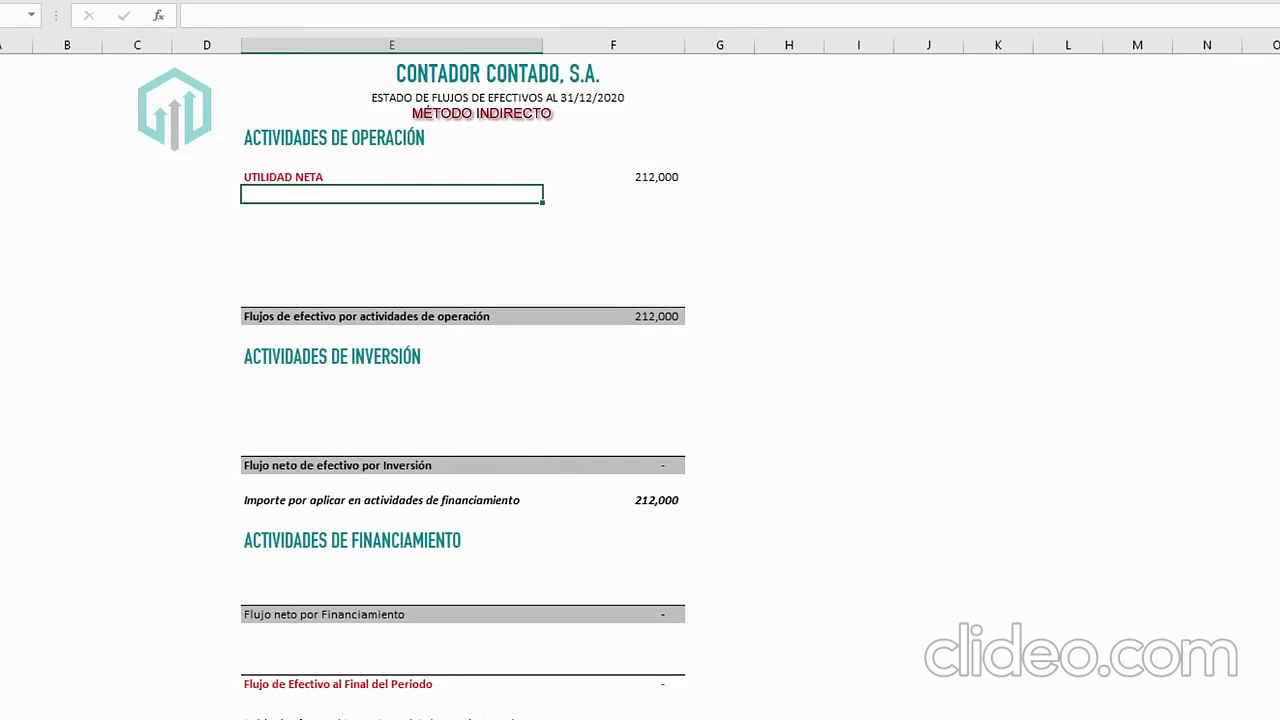
click(600, 719)
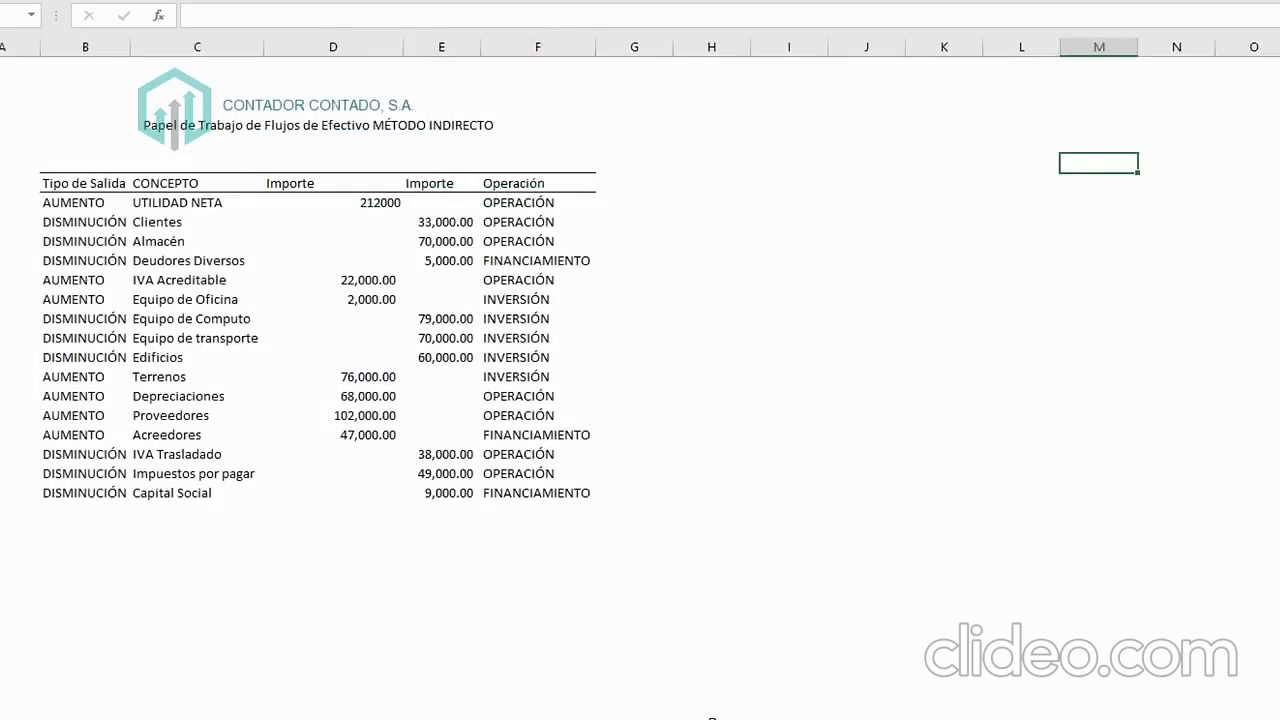
click(710, 718)
text(CLIENTES)
key(Return)
text(ALMACEN)
key(Return)
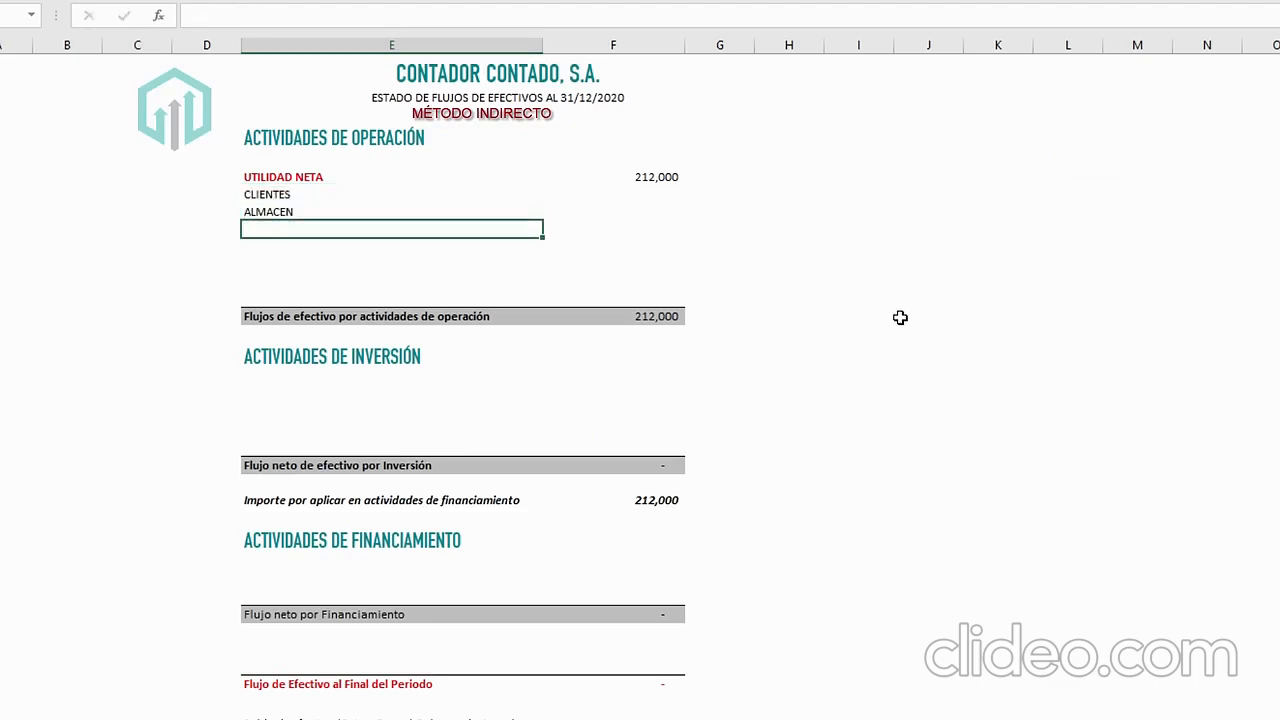
text(IVA ACREDITABLE)
key(Return)
Add DEPRECIACIONES and PROVEEDORES below IVA ACREDITABLE in the operating activities.
text(DEPRECFIA)
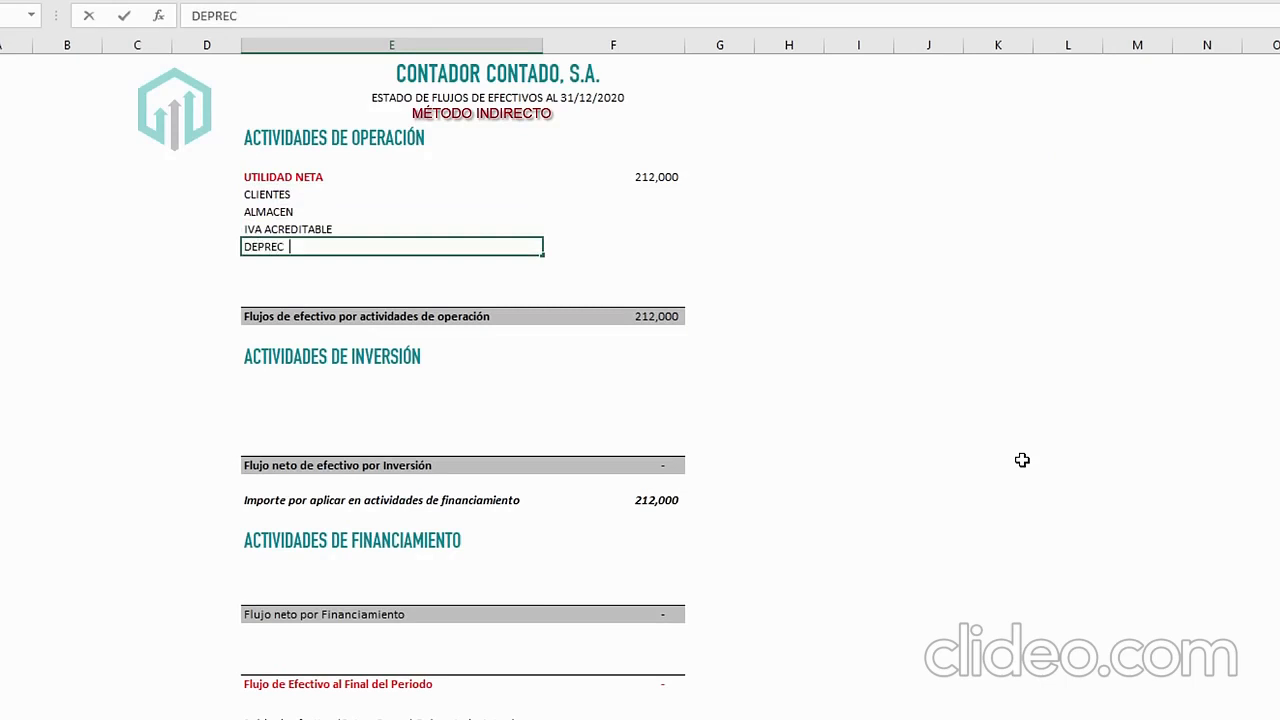
key(BackSpace)
key(BackSpace)
key(BackSpace)
text(IACIONES)
key(Return)
text(PROVEE)
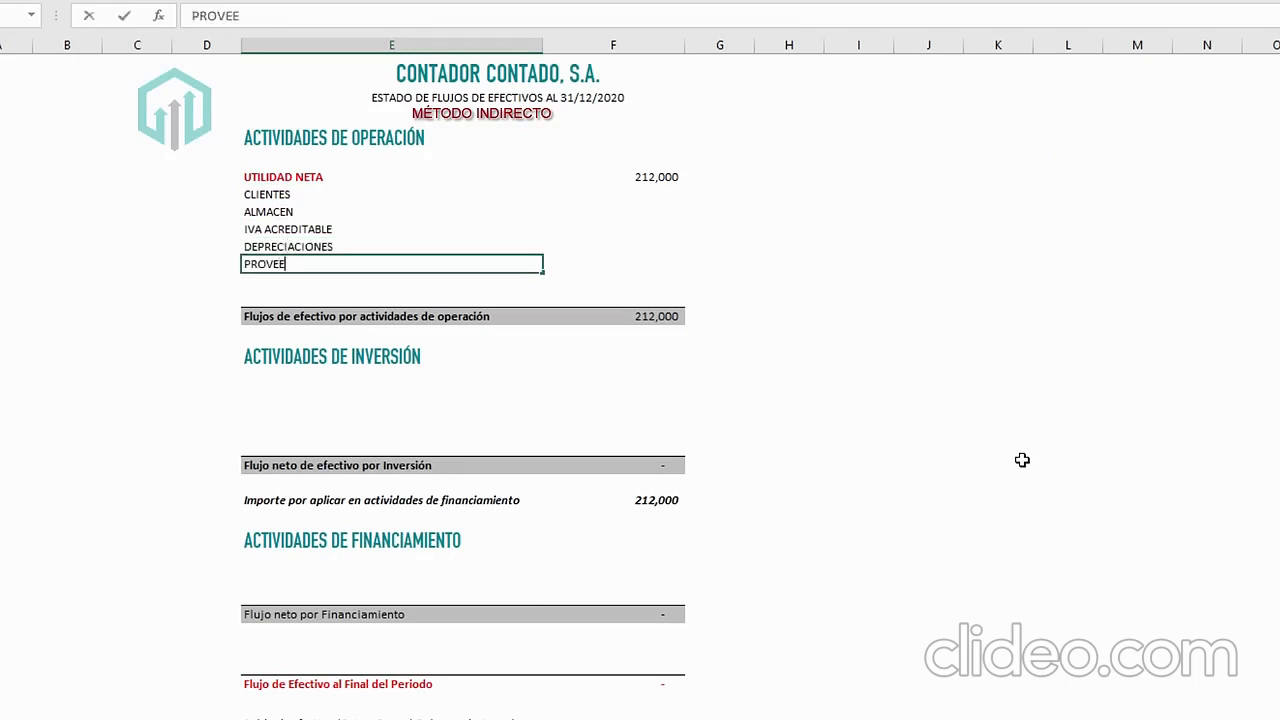
text(DORES)
key(Return)
Add IVA TRASLADADO and IMPUESTOS POR PAGAR as the last operating activity concepts.
text(IVA TRASLADADO)
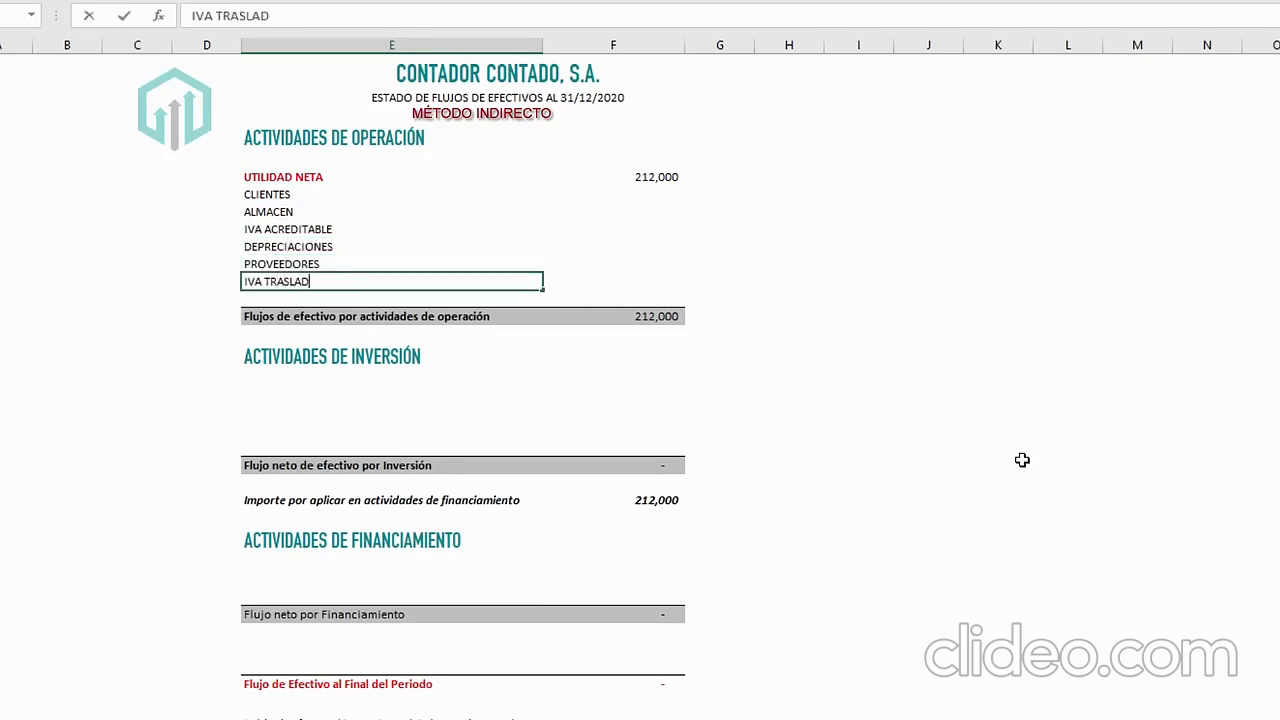
key(Return)
text(IMPUES)
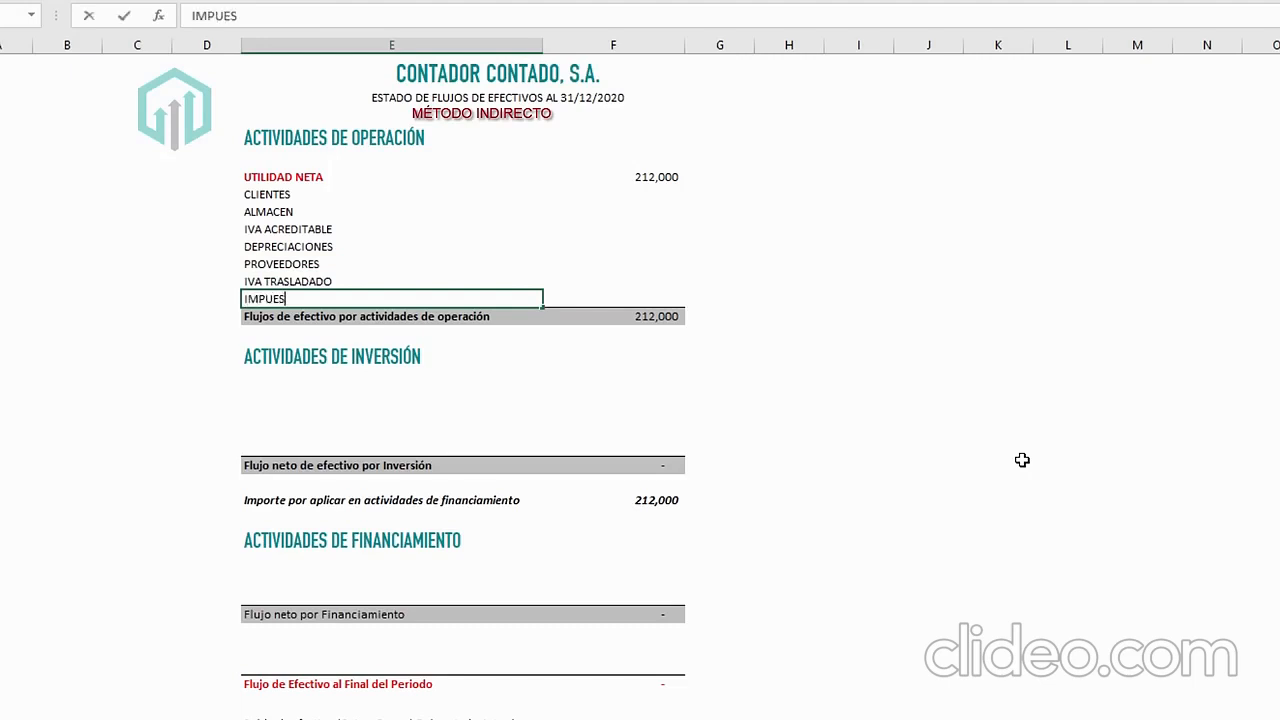
text(TOS POR PAGAR)
key(Up)
Link the CLIENTES amount in the cash flow statement to Hoja1!E9.
key(Up)
key(Up)
key(Up)
key(Up)
key(Up)
key(Right)
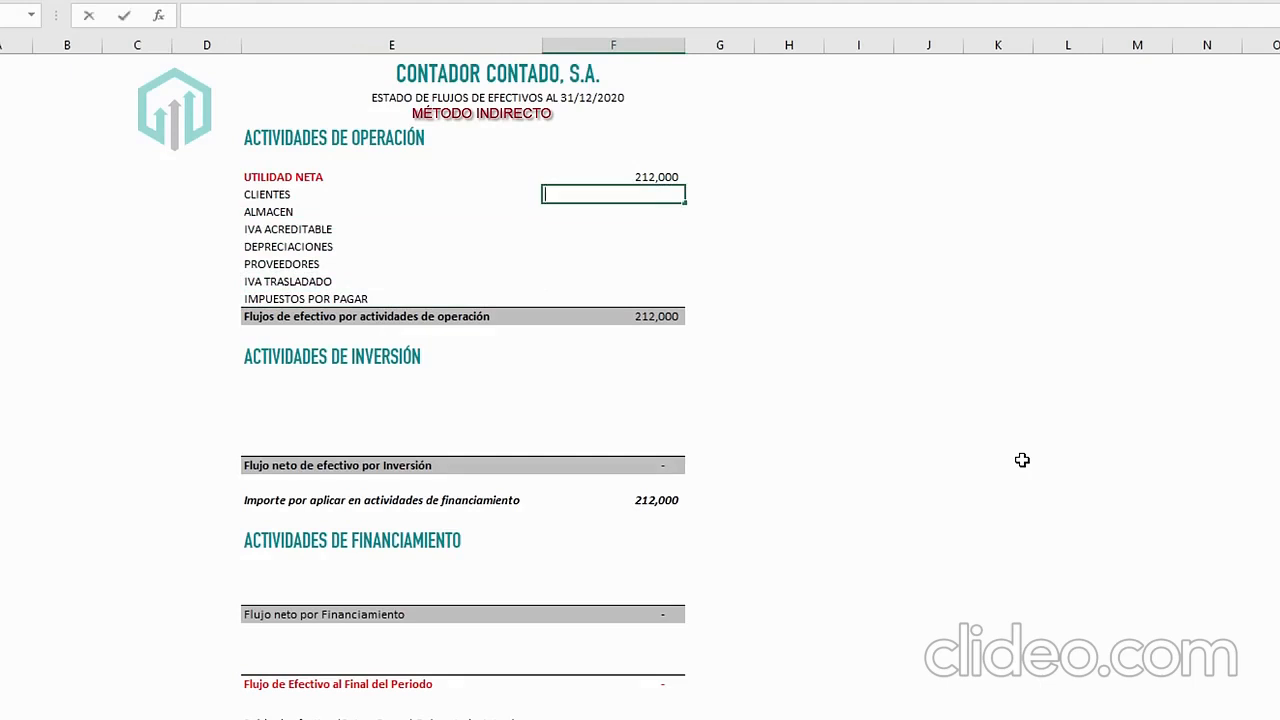
key(ctrl+Page_Up)
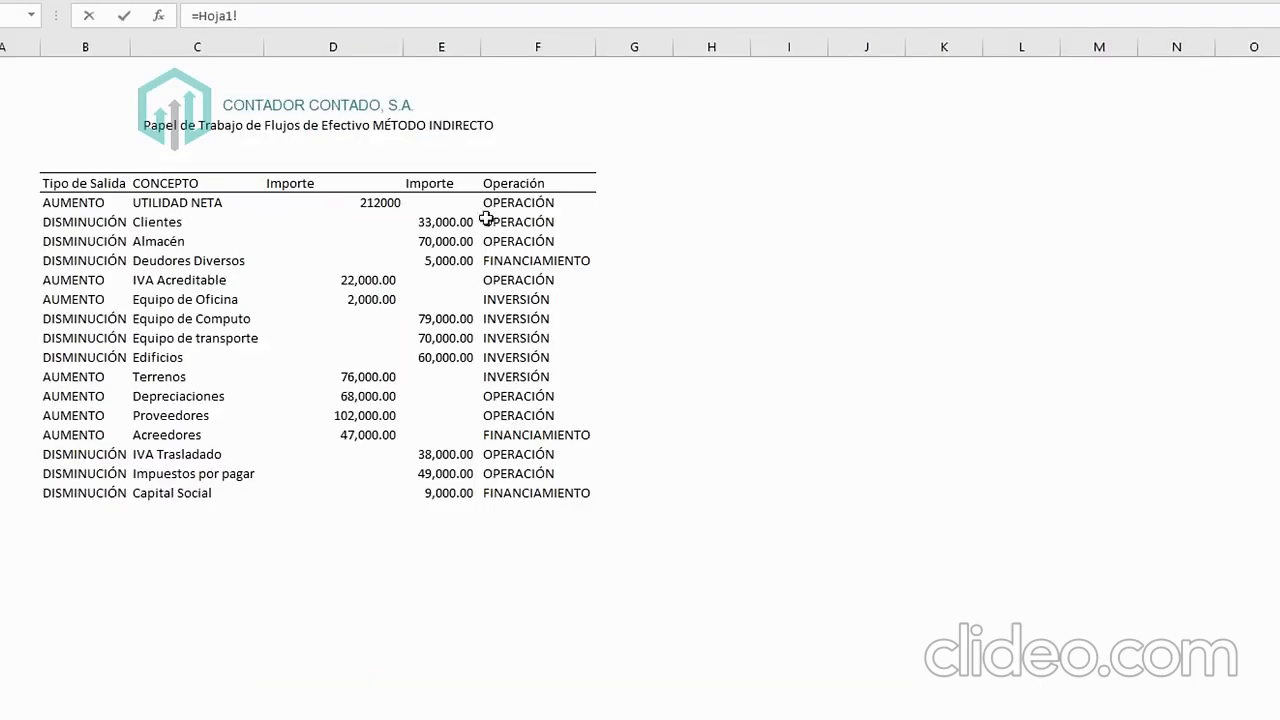
click(453, 219)
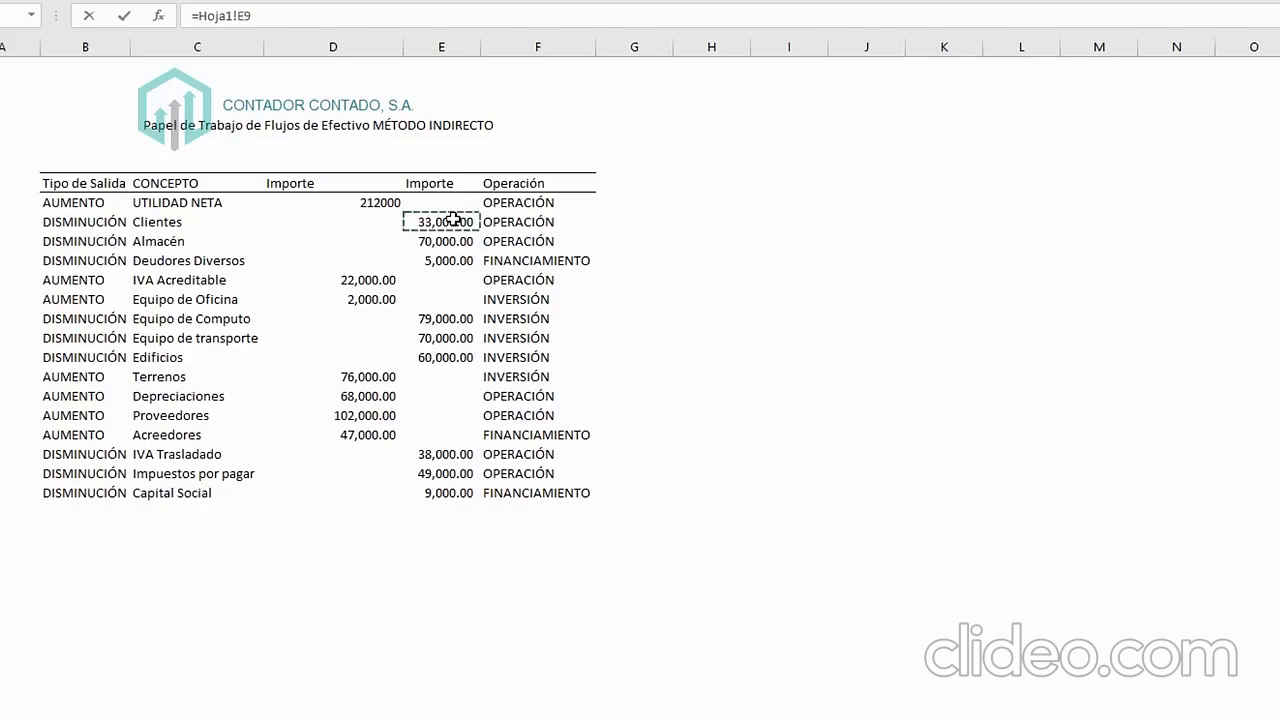
key(Return)
Make the CLIENTES amount negative by adding a minus sign to its linked formula.
key(Up)
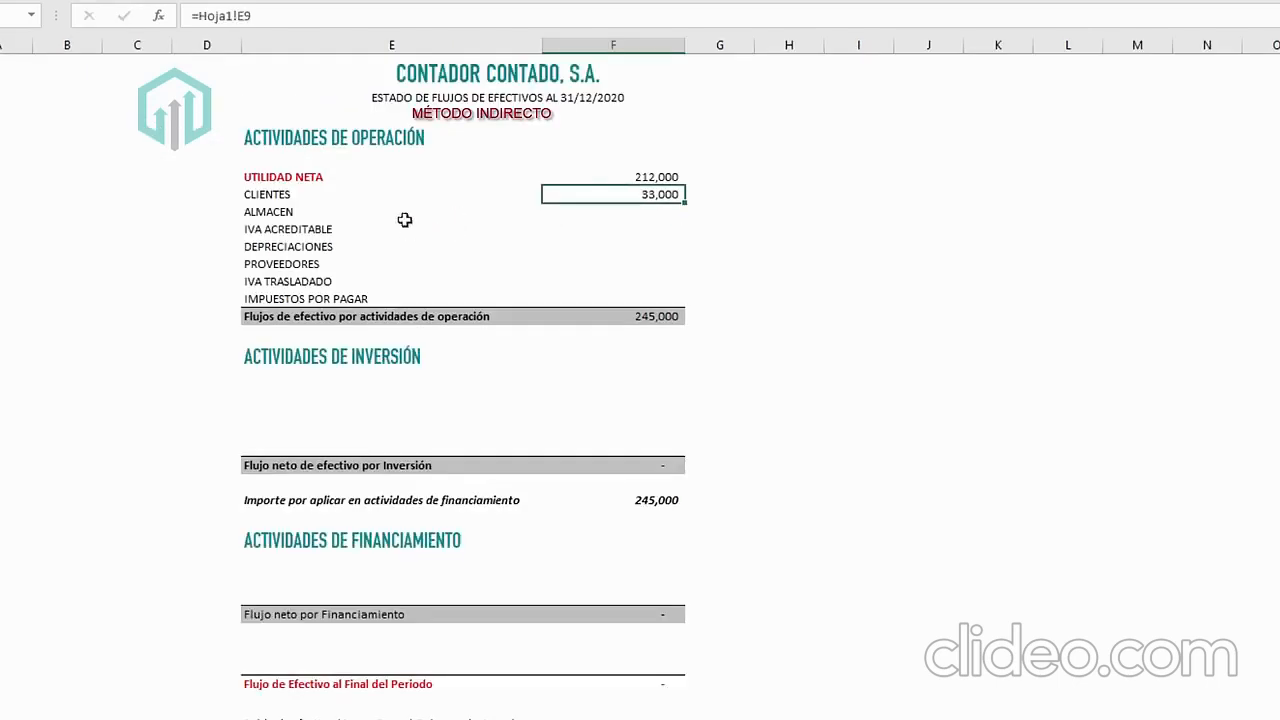
click(200, 15)
text(-)
key(Return)
key(Up)
key(Down)
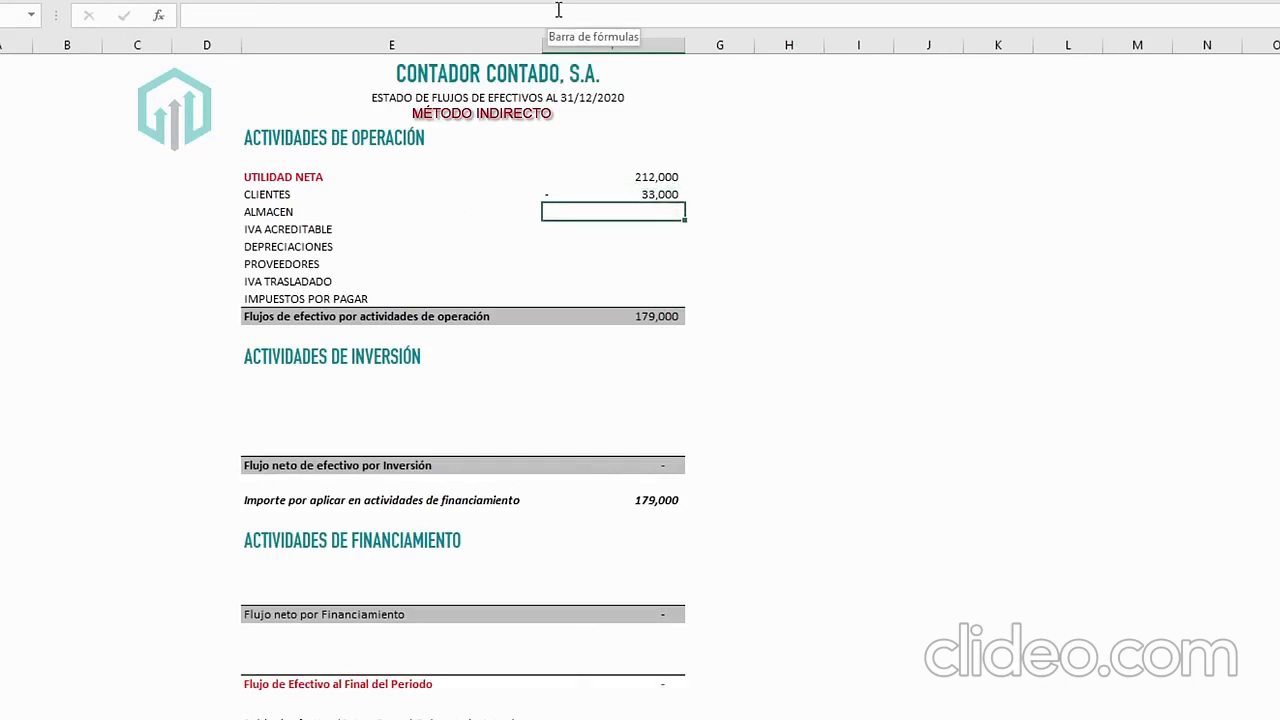
Link the ALMACEN amount to Hoja1!E10 as a negative value.
text(=)
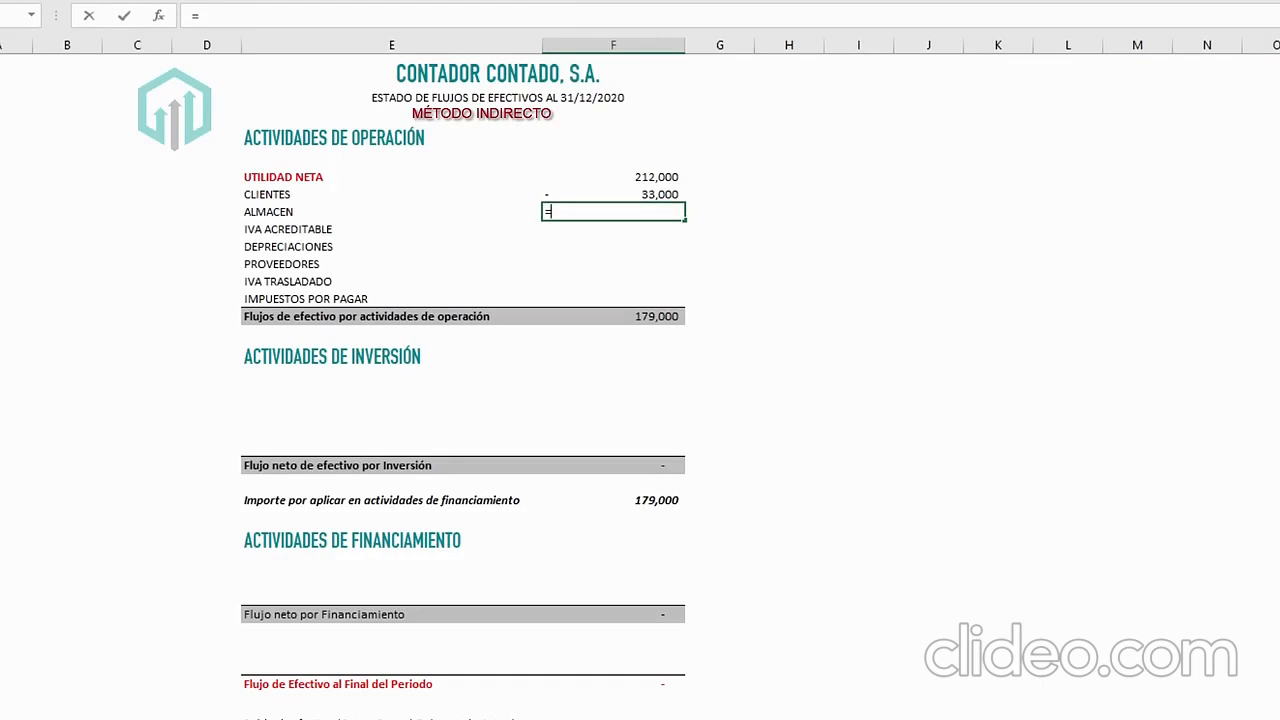
key(ctrl+Page_Up)
click(450, 241)
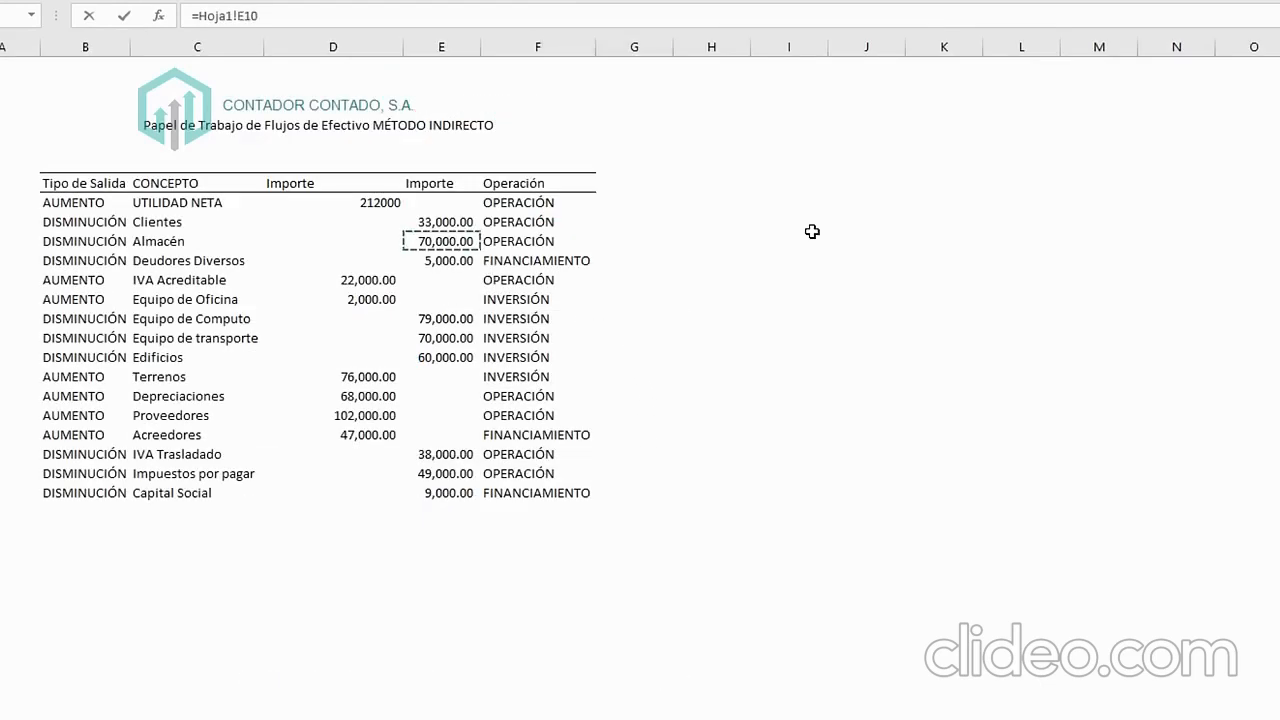
key(ctrl+Return)
click(201, 17)
text(-)
key(Return)
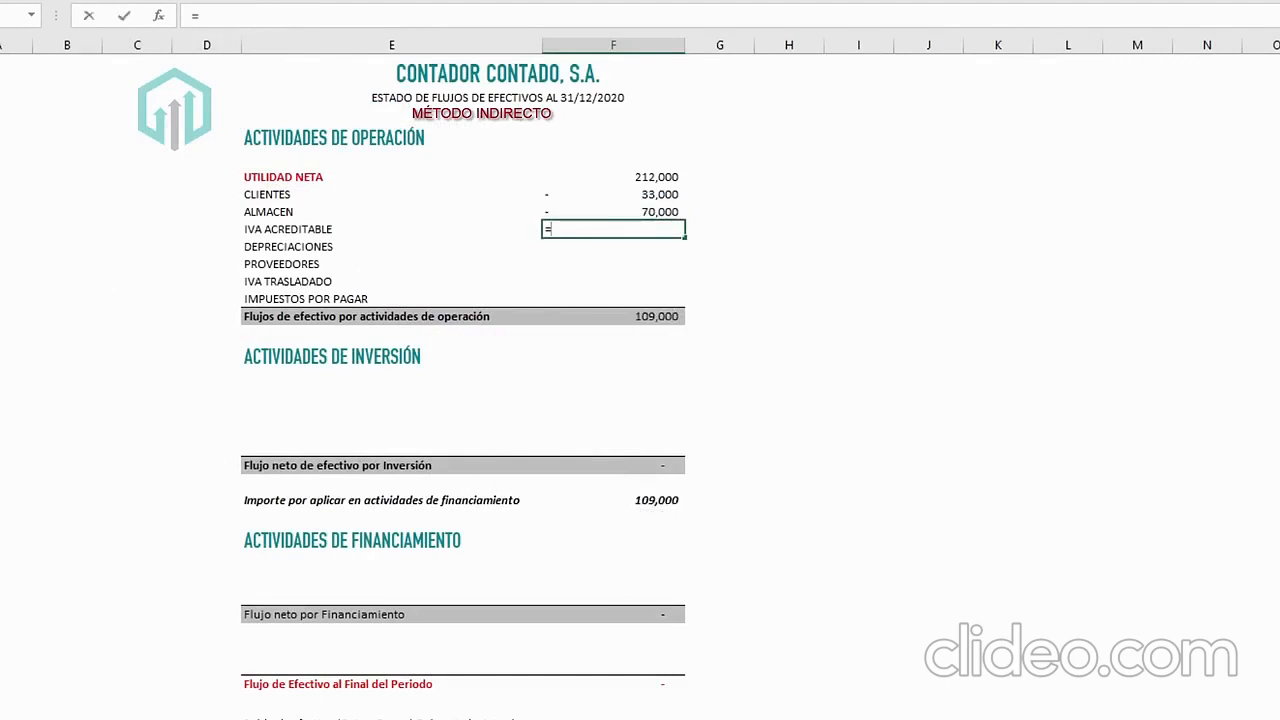
Link the IVA ACREDITABLE amount to Hoja1!D12 and the DEPRECIACIONES amount to Hoja1!D18.
click(500, 718)
click(369, 278)
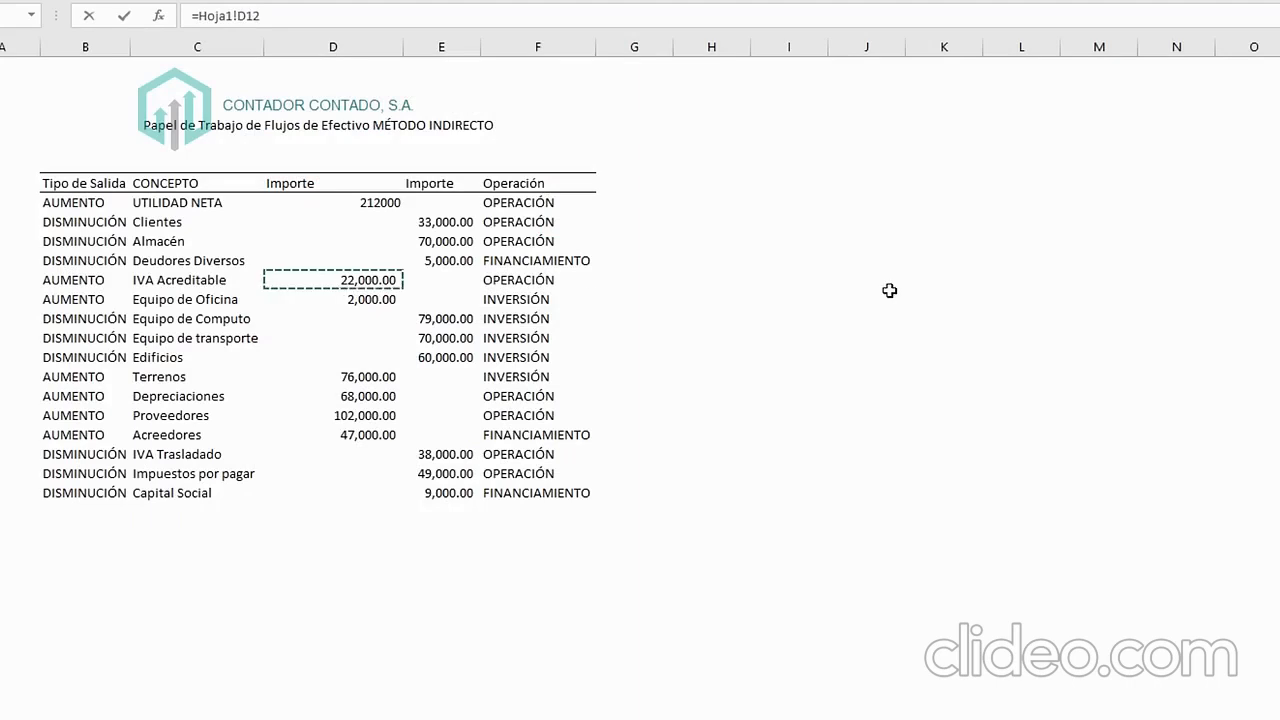
key(Return)
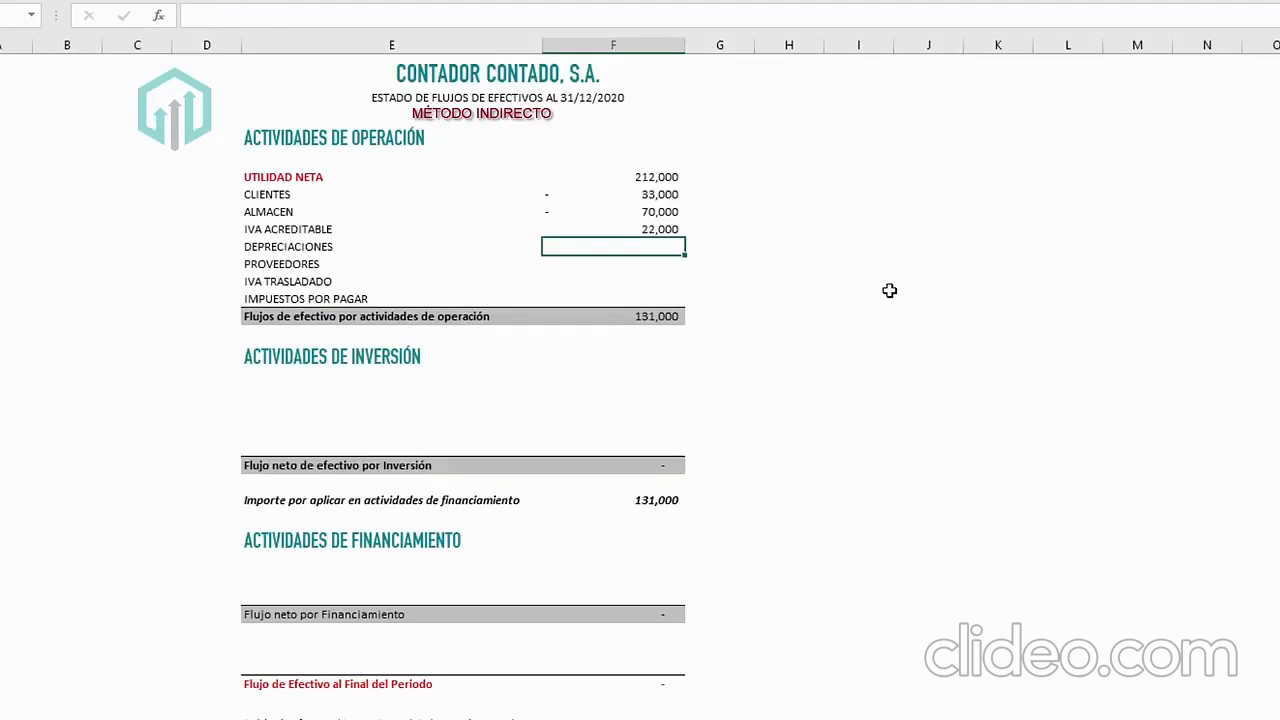
text(=)
click(500, 718)
click(371, 396)
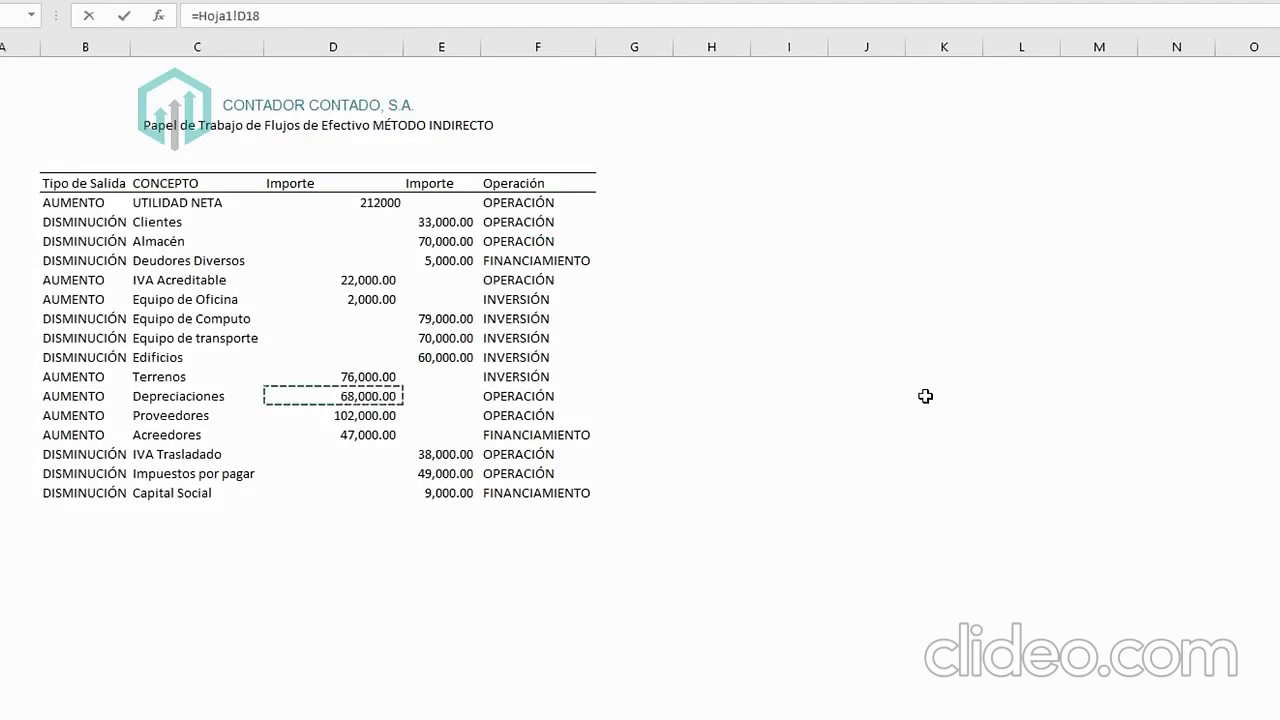
key(Return)
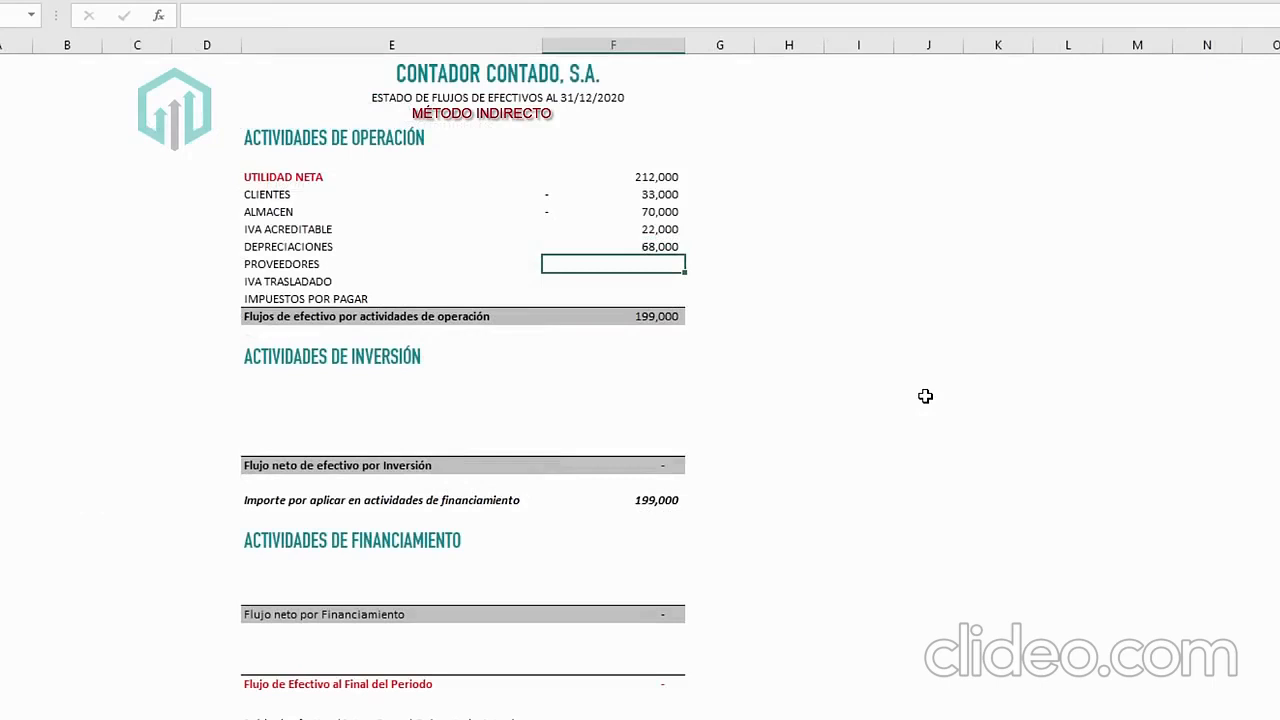
Link the PROVEEDORES amount in the operating activities to Hoja1!D19.
text(=)
click(400, 717)
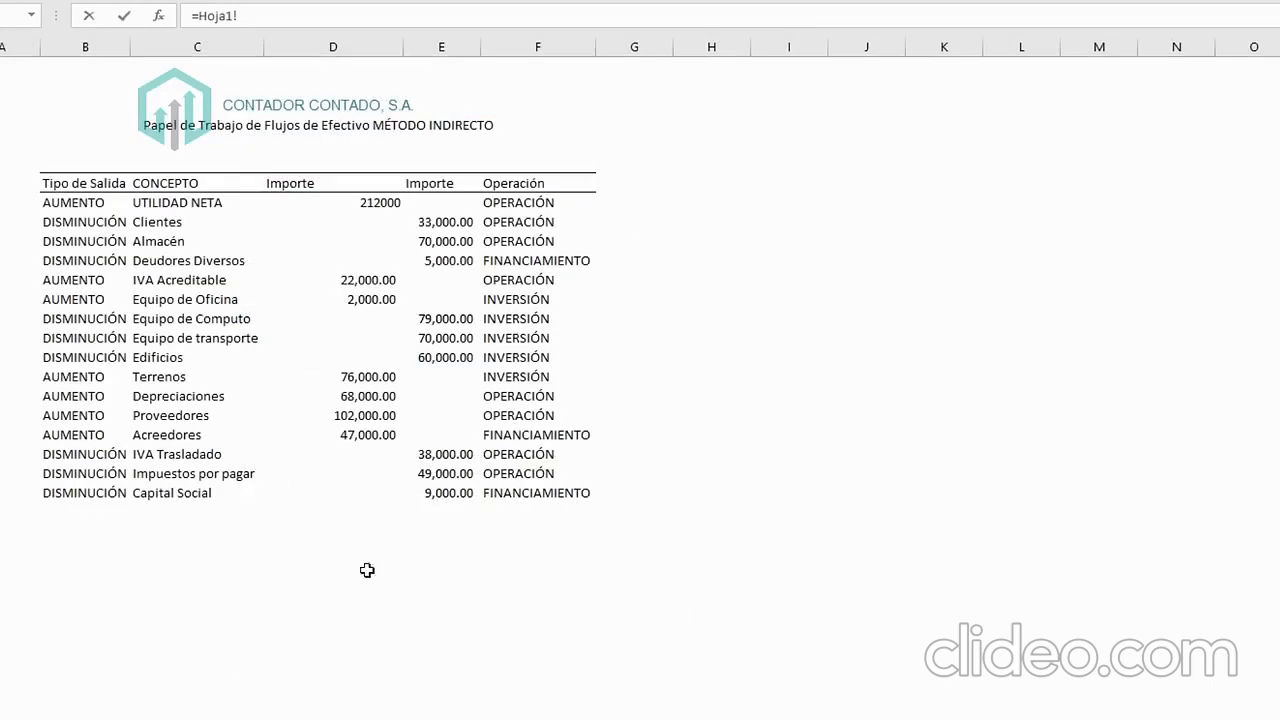
click(326, 410)
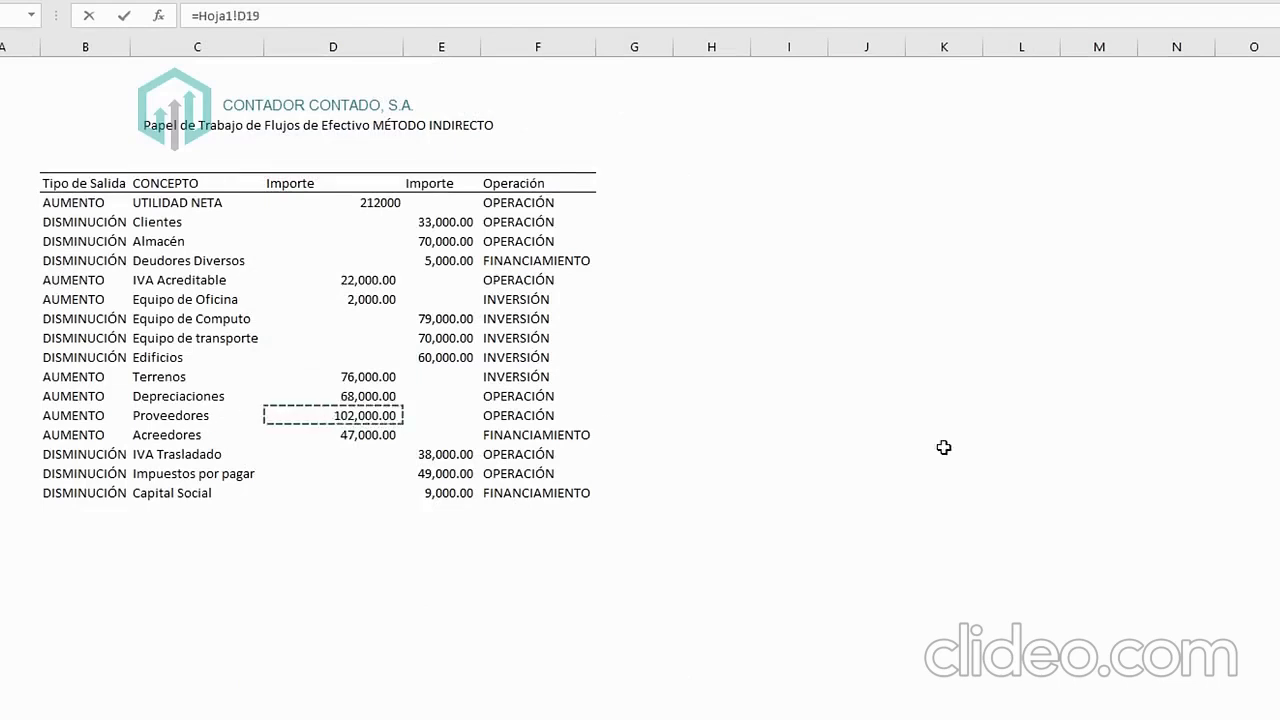
key(Return)
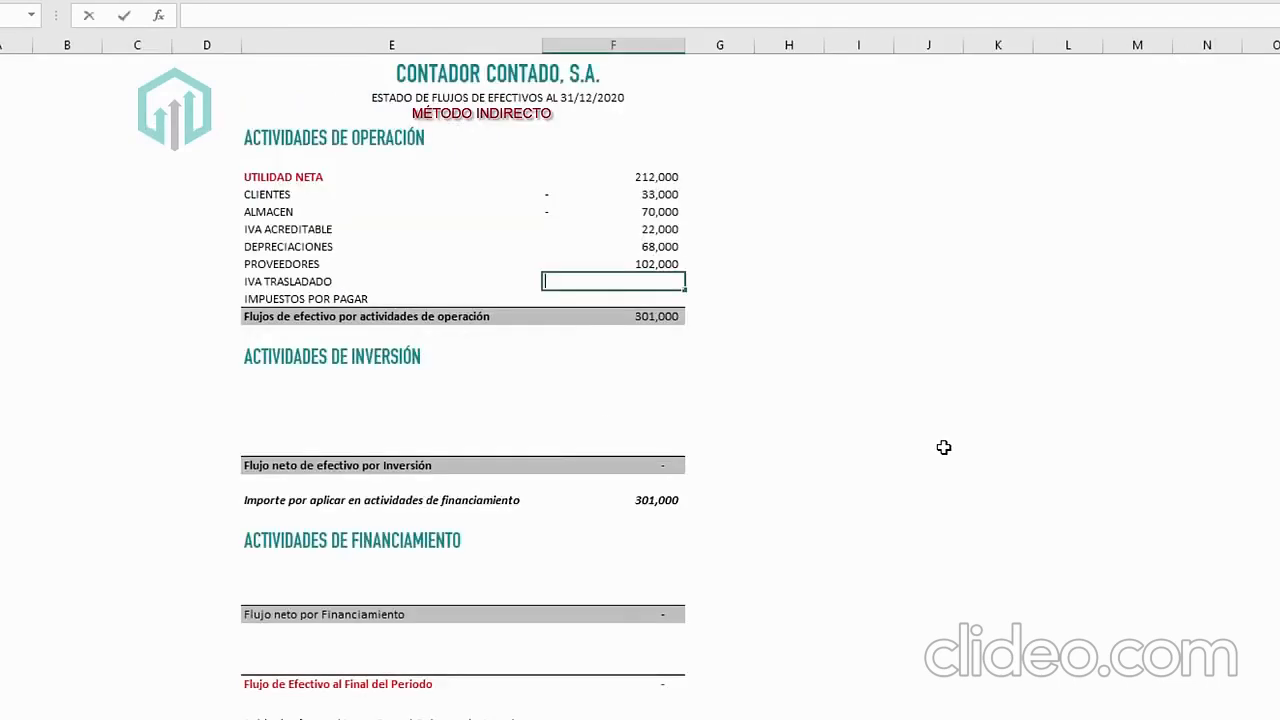
Link the IVA TRASLADADO amount to Hoja1!E21 as a negative value.
click(410, 717)
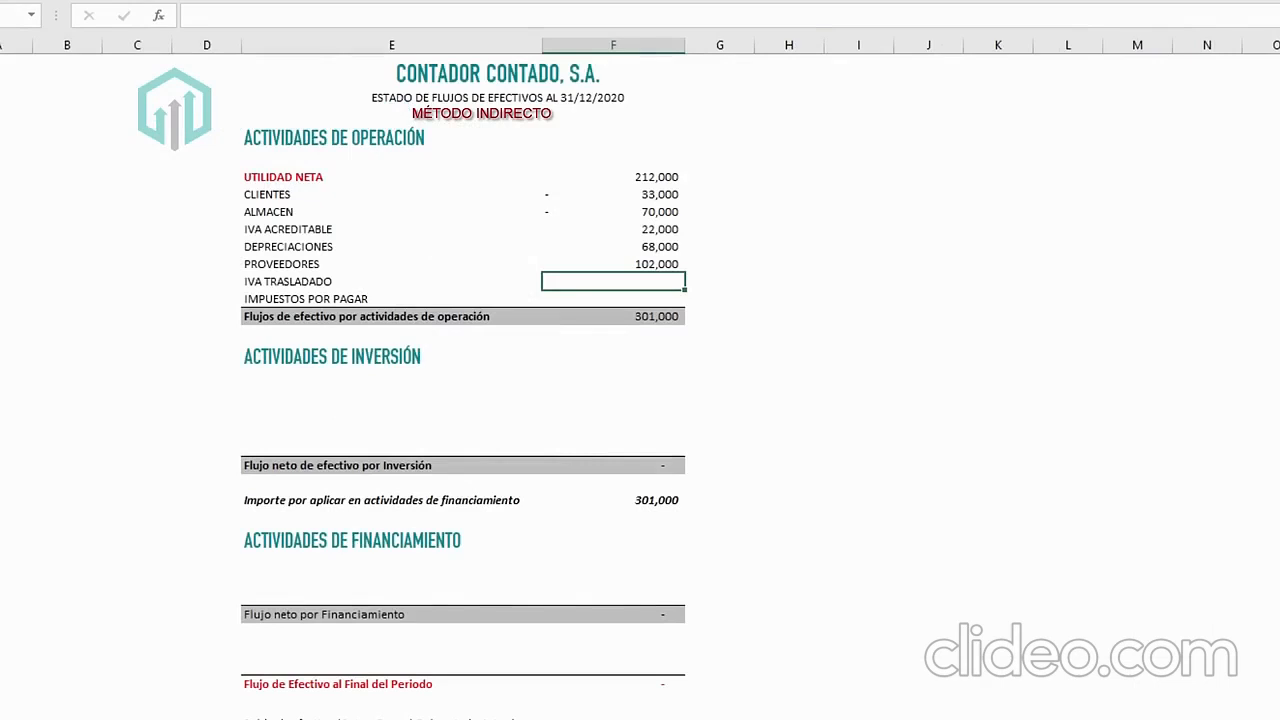
text(=)
click(598, 716)
click(440, 454)
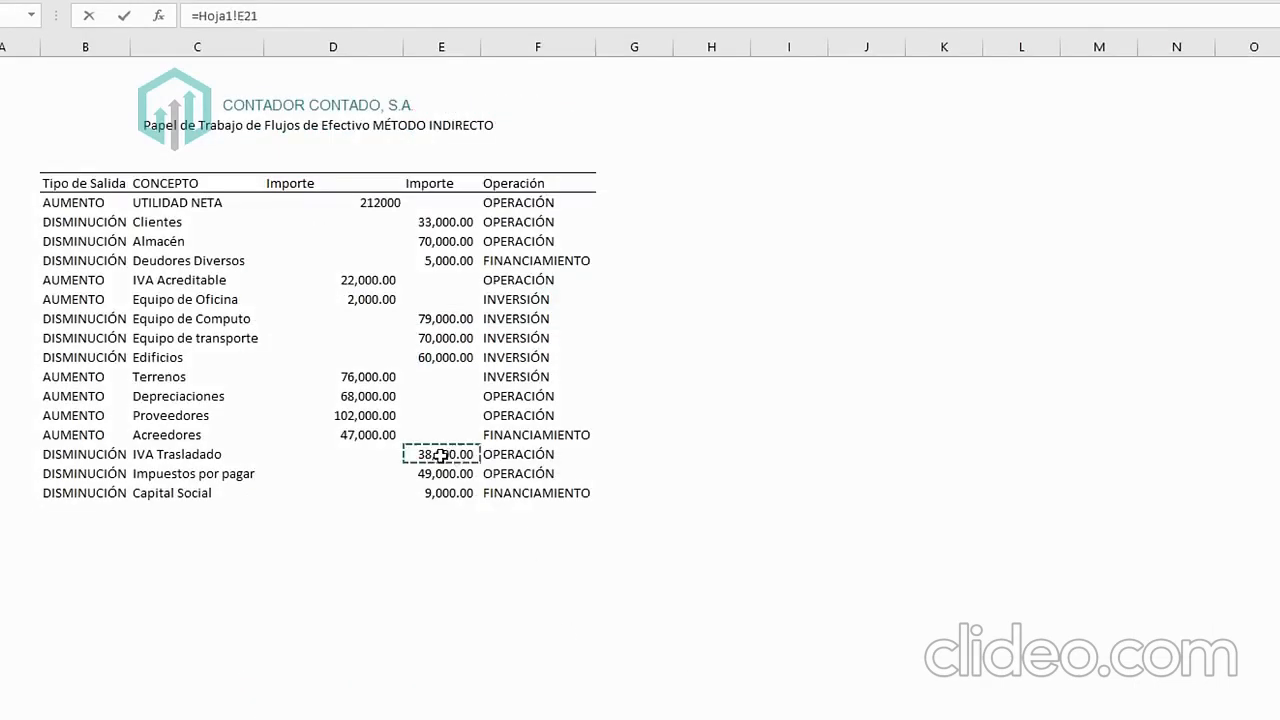
key(Return)
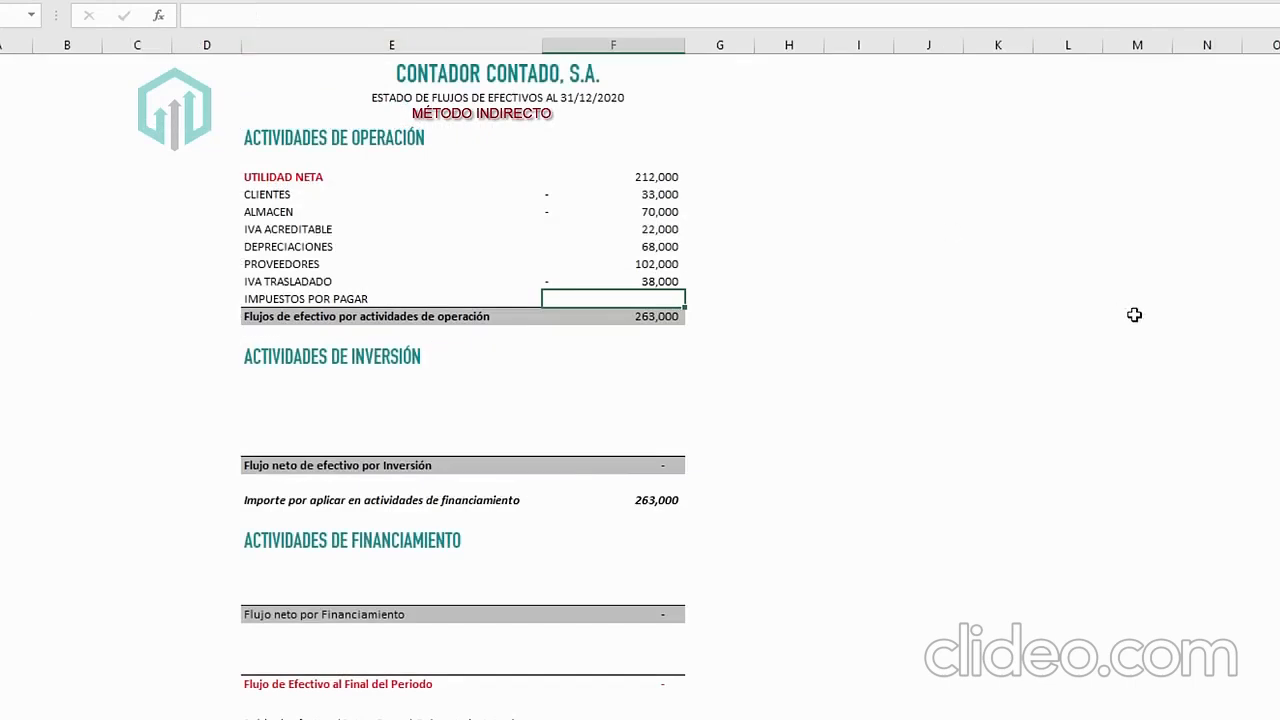
Link the IMPUESTOS POR PAGAR amount to Hoja1!E22 and make it negative with a minus sign in the formula.
text(=)
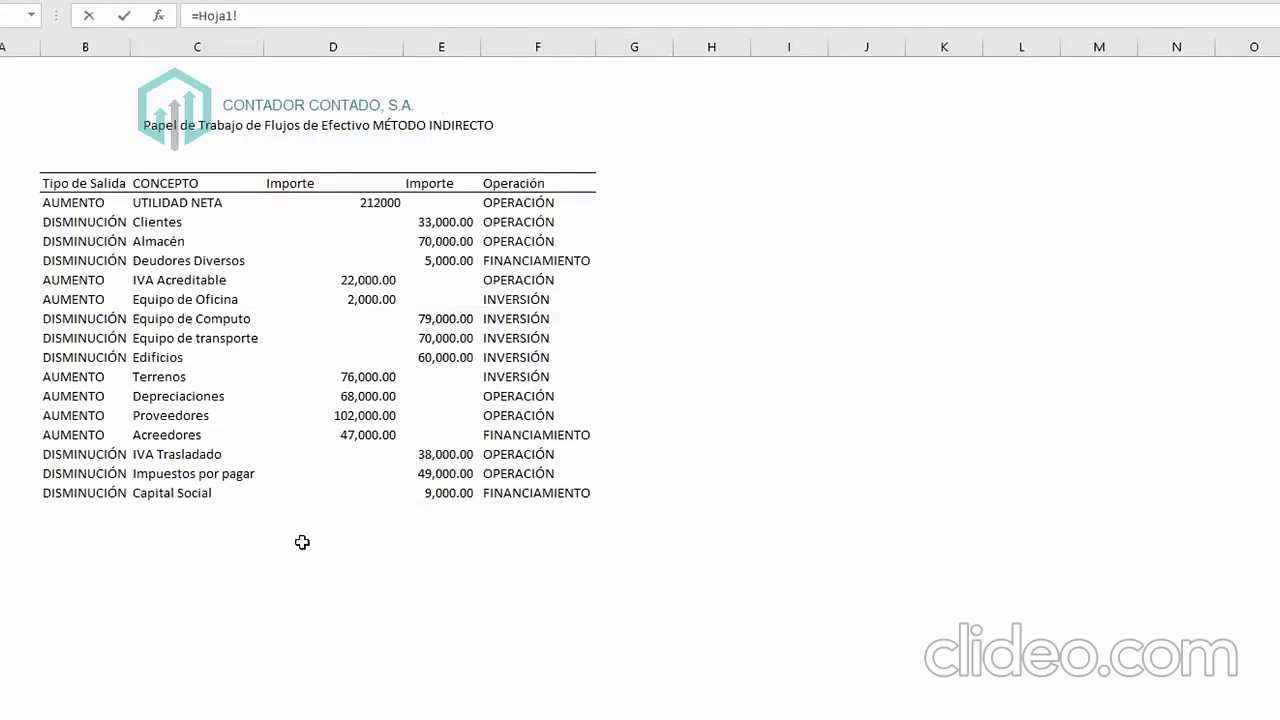
click(464, 478)
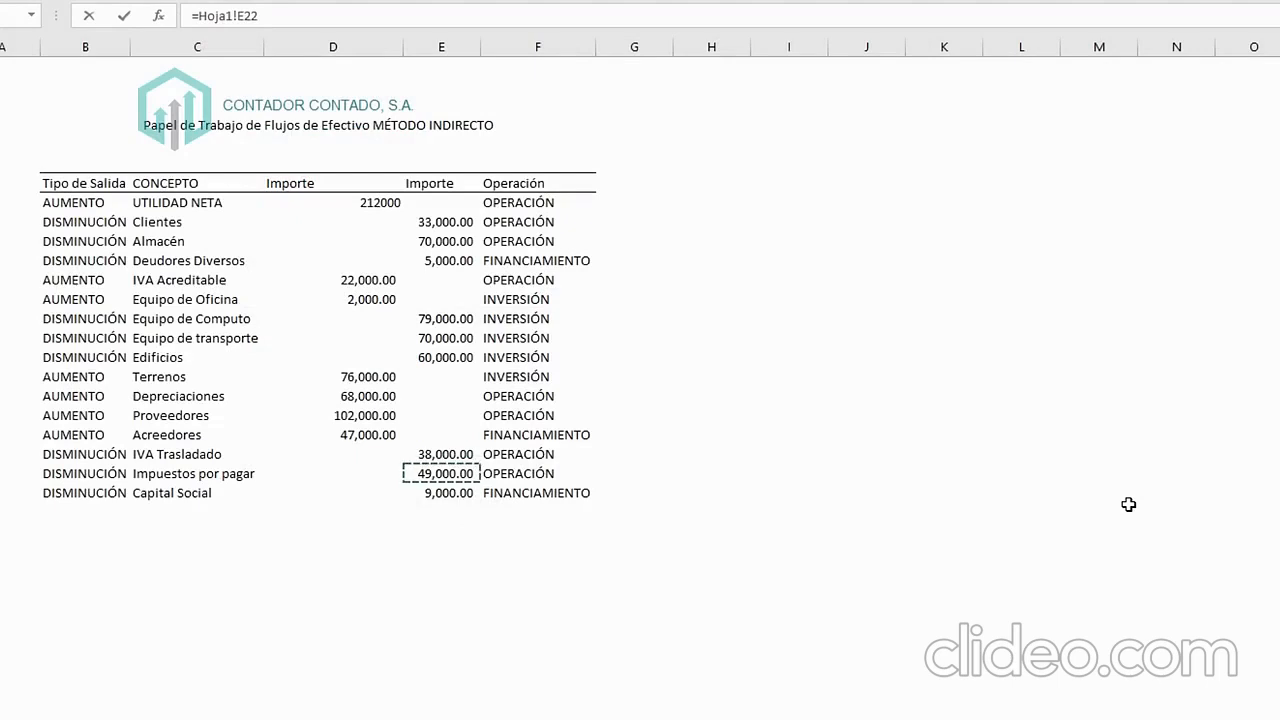
key(Return)
key(Up)
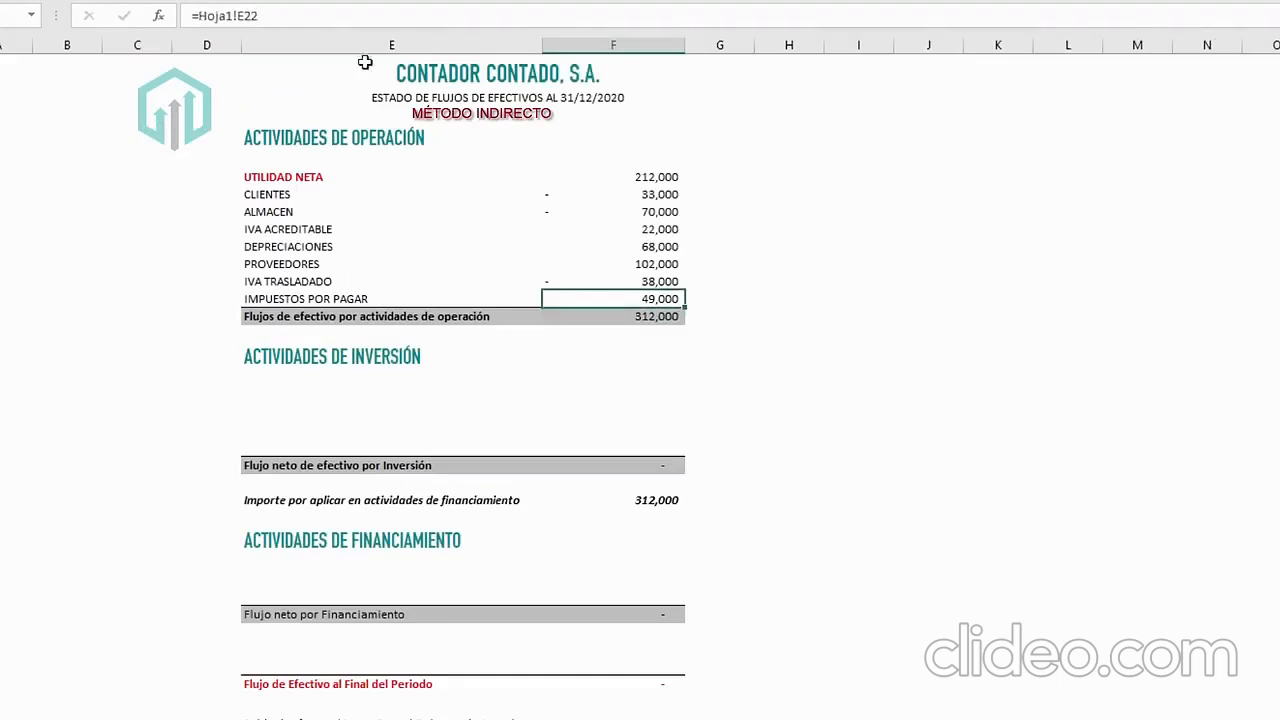
click(198, 16)
text(-)
key(Return)
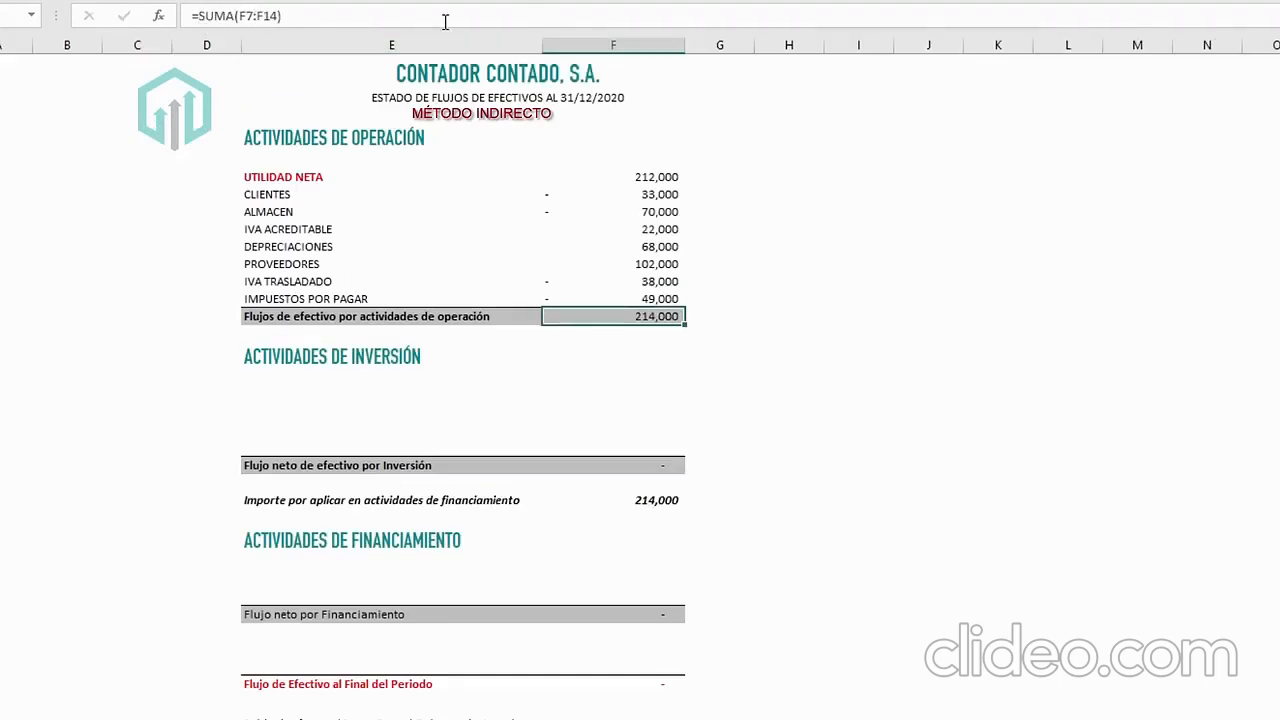
Compare the operating activities cash flow total with the same total in the direct-method statement.
click(465, 320)
key(Right)
click(1000, 412)
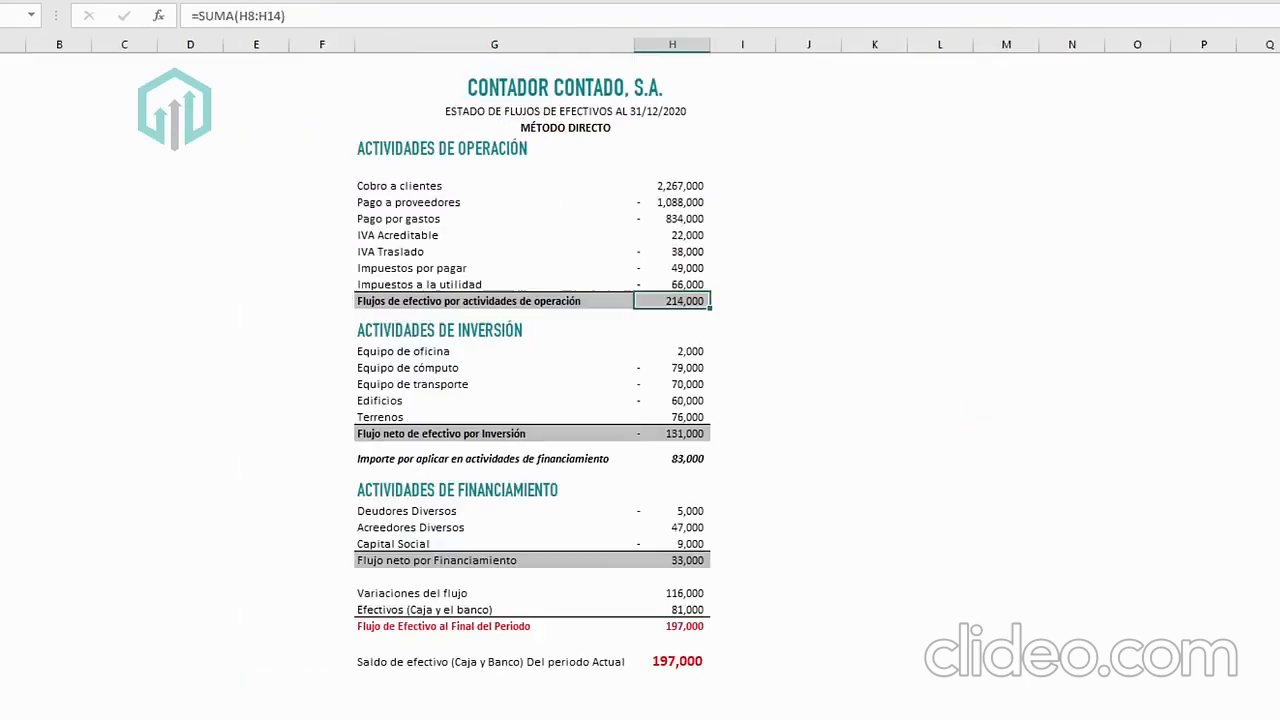
drag(478, 301, 658, 301)
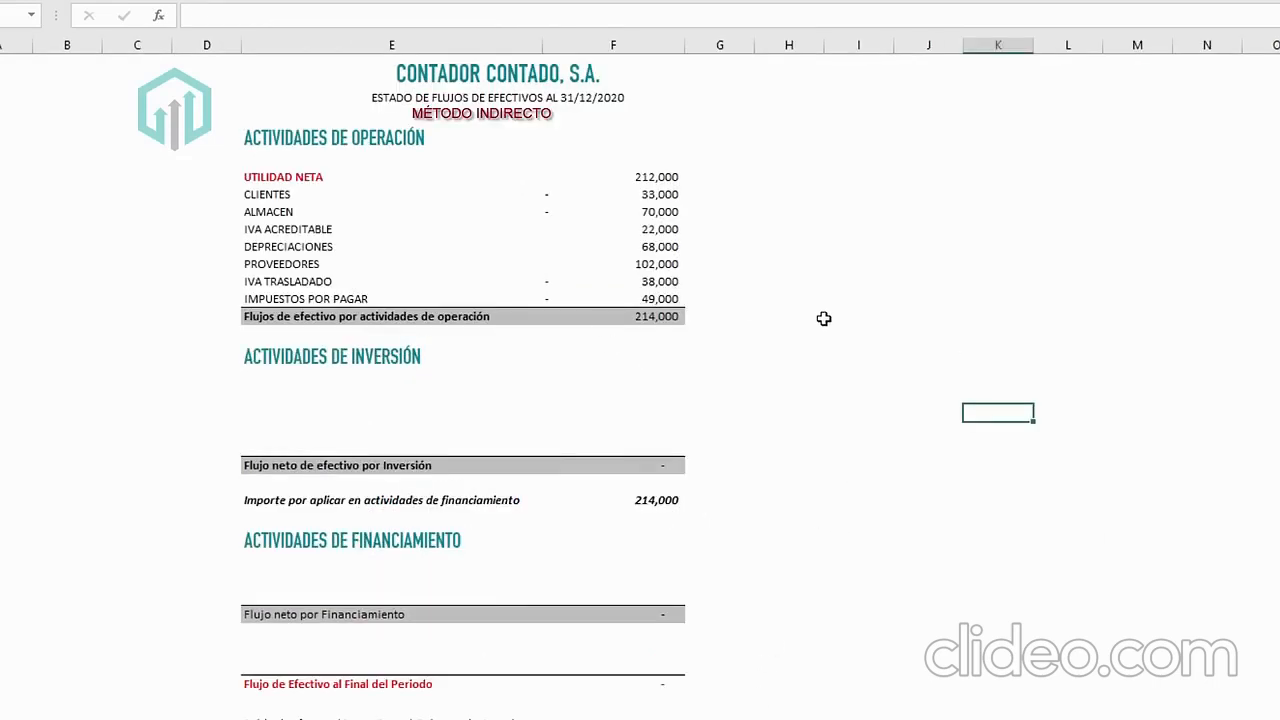
Enter EQUIPO DE OFICINA and EQUIPO DE COMPUTO as the first concepts under ACTIVIDADES DE INVERSIÓN.
click(370, 382)
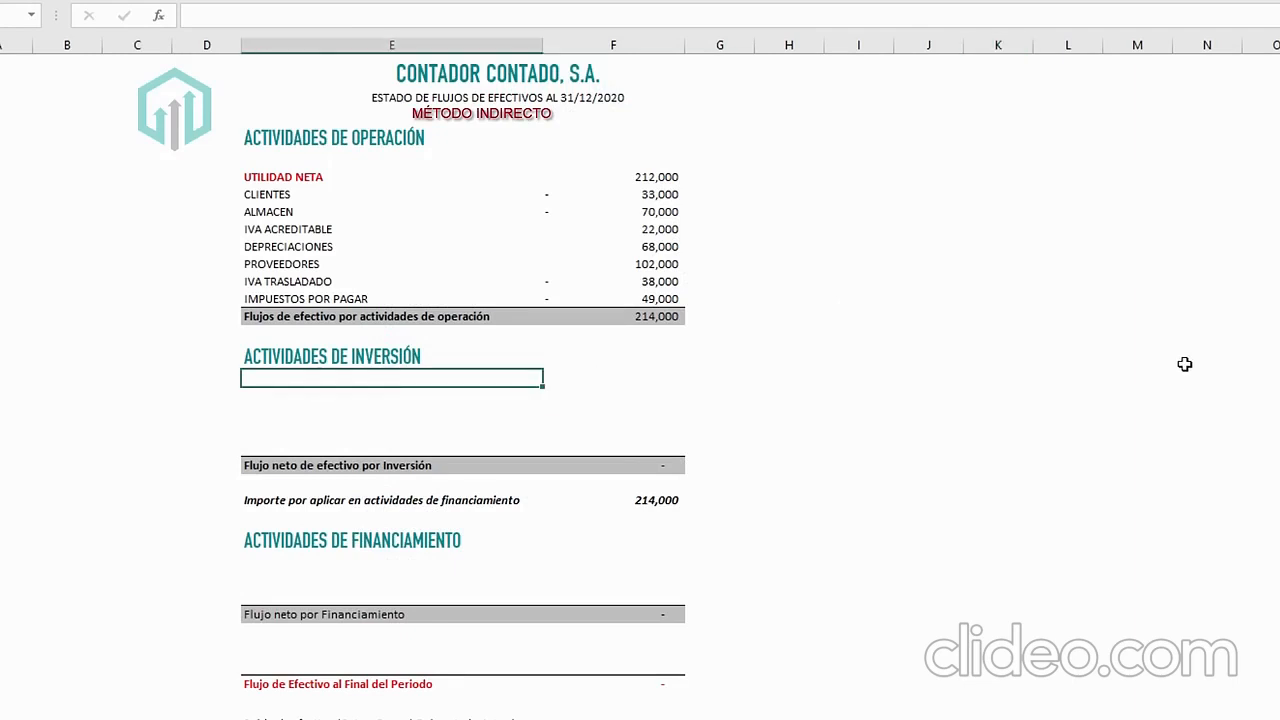
key(ctrl+Page_Up)
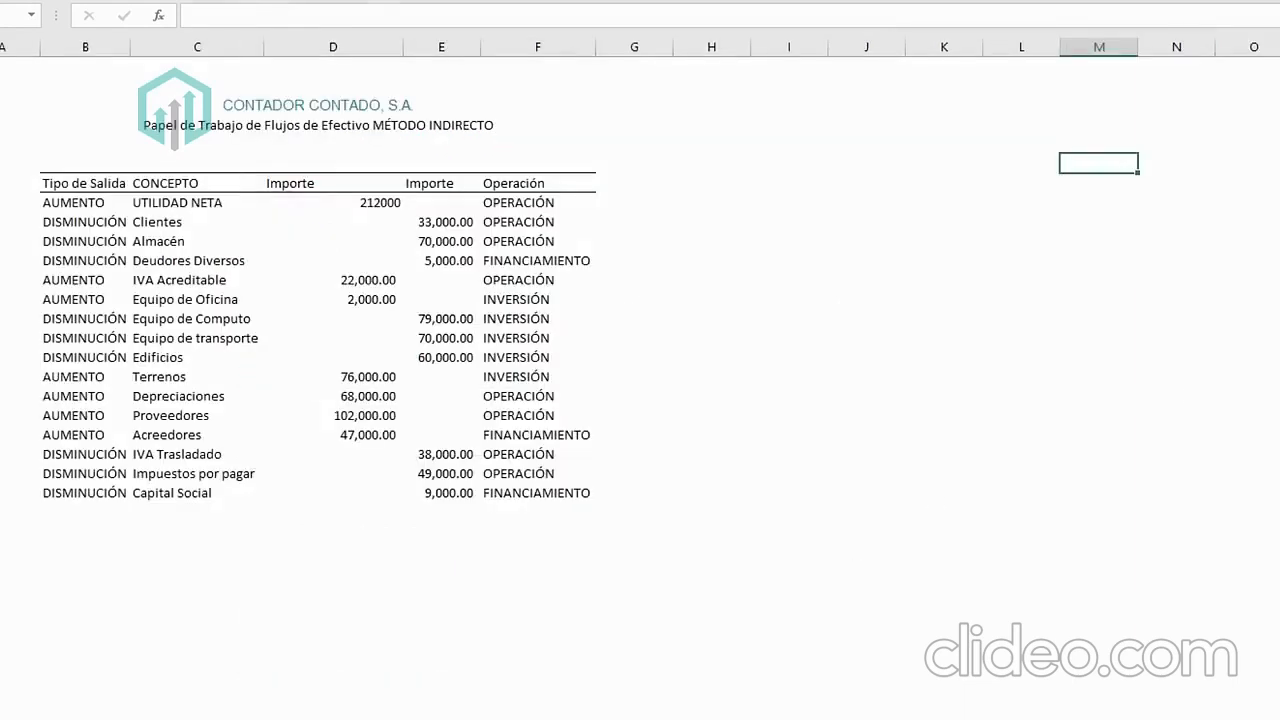
click(507, 297)
key(ctrl+Page_Down)
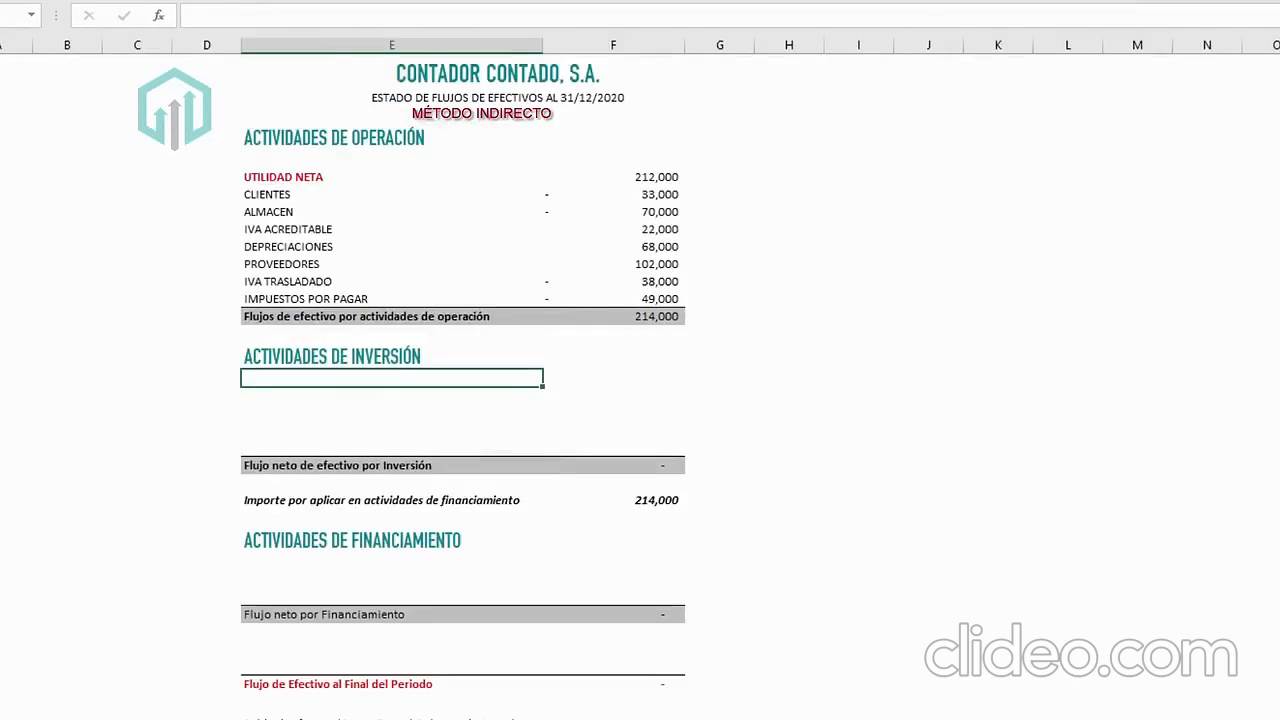
text(EQUIPO DE)
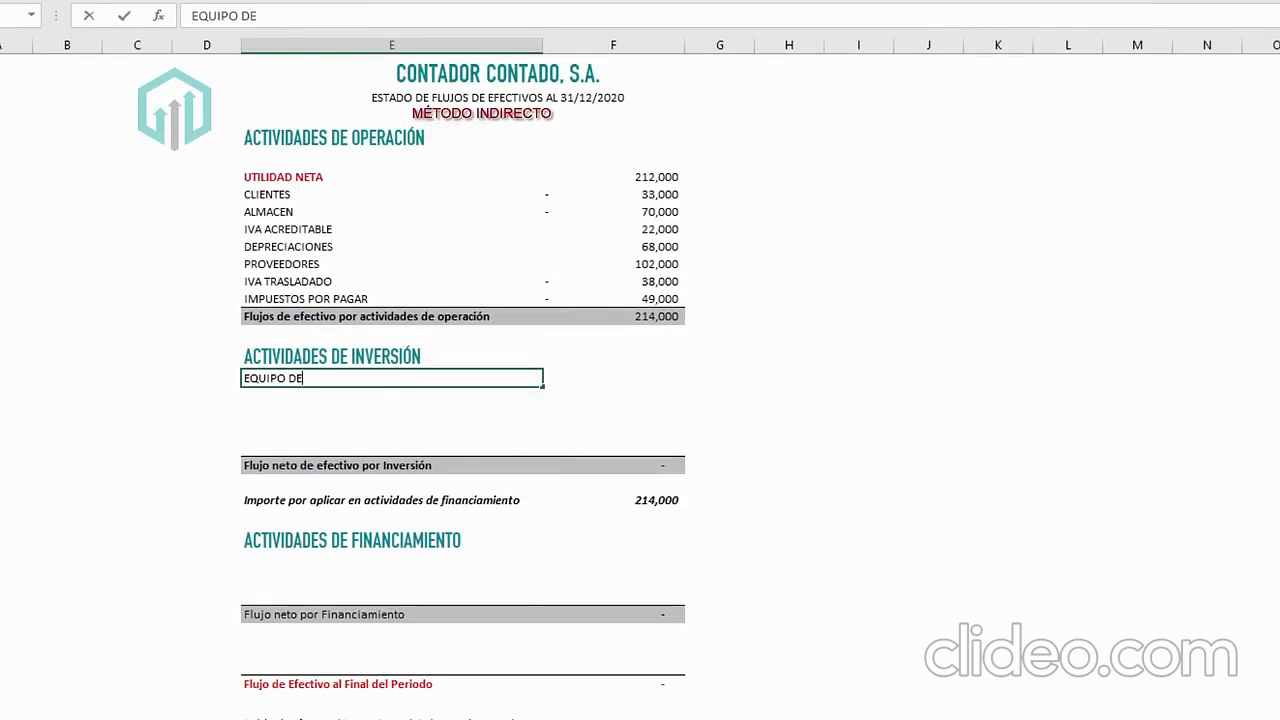
text( OFICINA)
key(Return)
text(EQUIPO DE CIOMP)
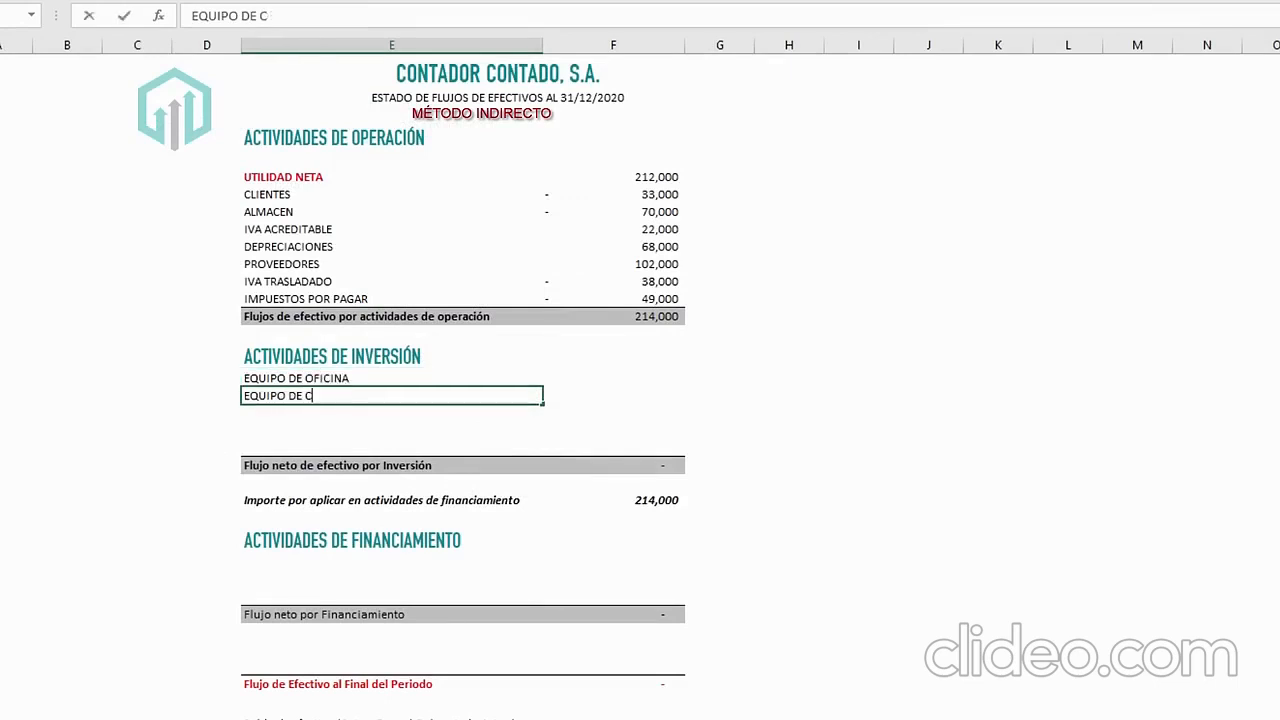
key(BackSpace)
key(BackSpace)
key(BackSpace)
key(BackSpace)
text(OMPUTO)
key(Return)
Add EQUIPO DE TRANSPORTE, EDIFICIOS and TERRENOS below EQUIPO DE COMPUTO in the investing activities.
text(EQUIPO DE TRANSPORTE)
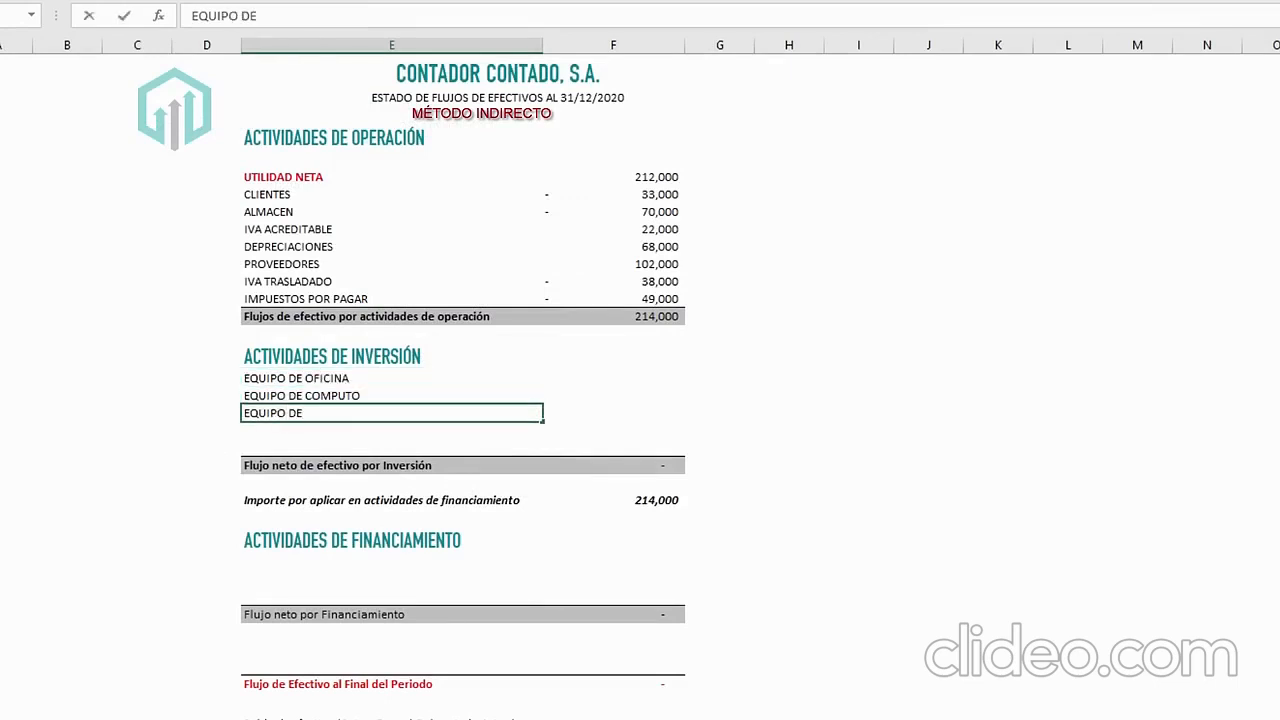
key(Return)
text(EDIFICIOS)
key(Return)
text(TERRENOS)
key(Return)
Link the EQUIPO DE OFICINA amount in the investing activities to Hoja1!D13.
key(Up)
key(Up)
key(Up)
key(Up)
key(Up)
key(Right)
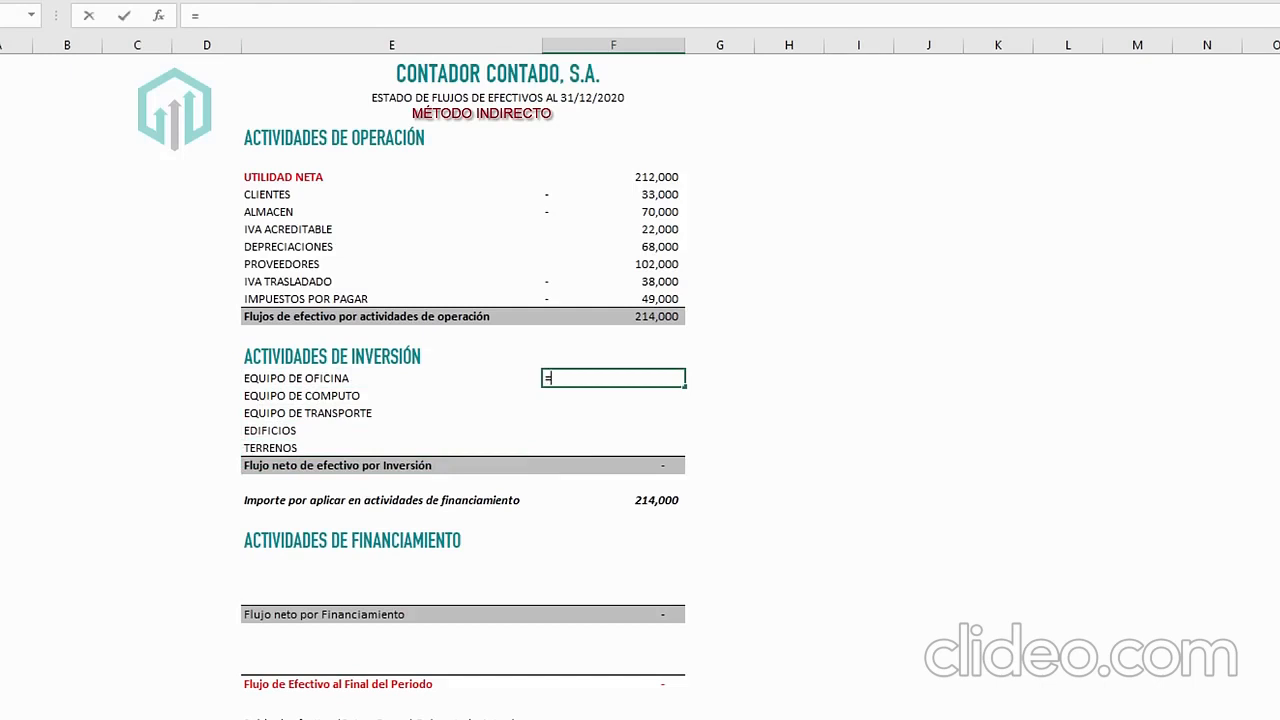
key(ctrl+Page_Up)
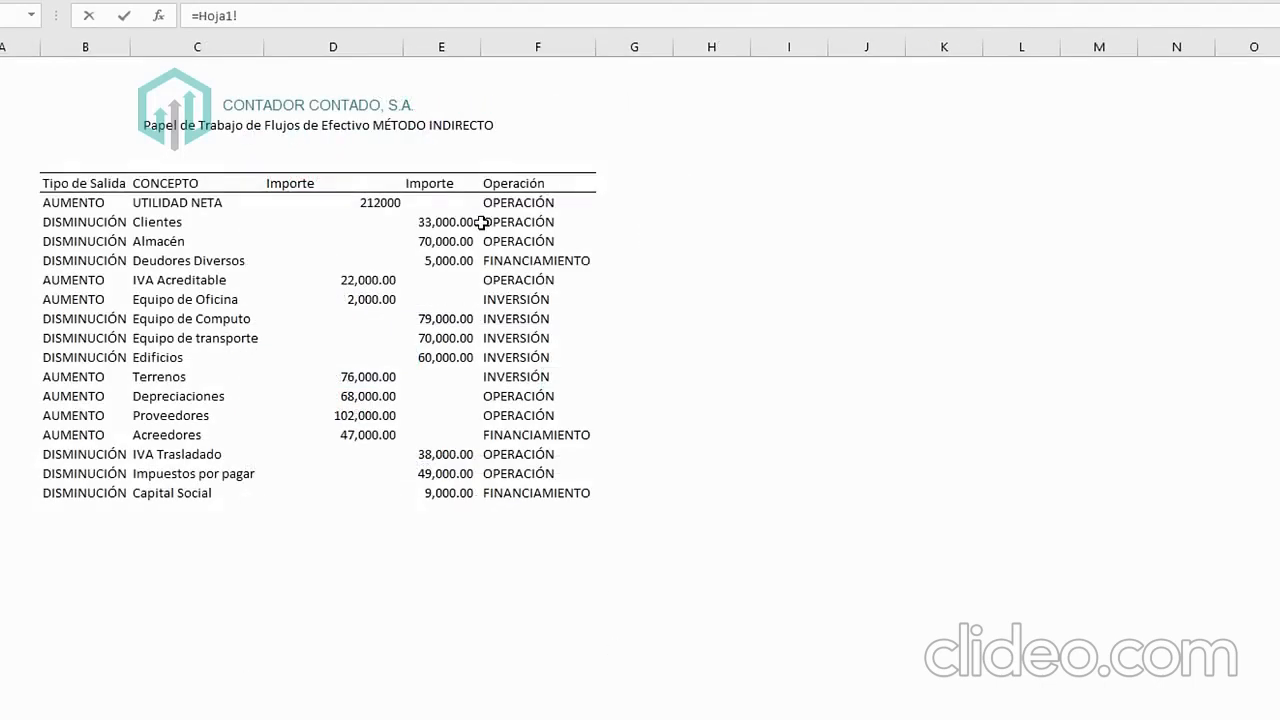
click(368, 300)
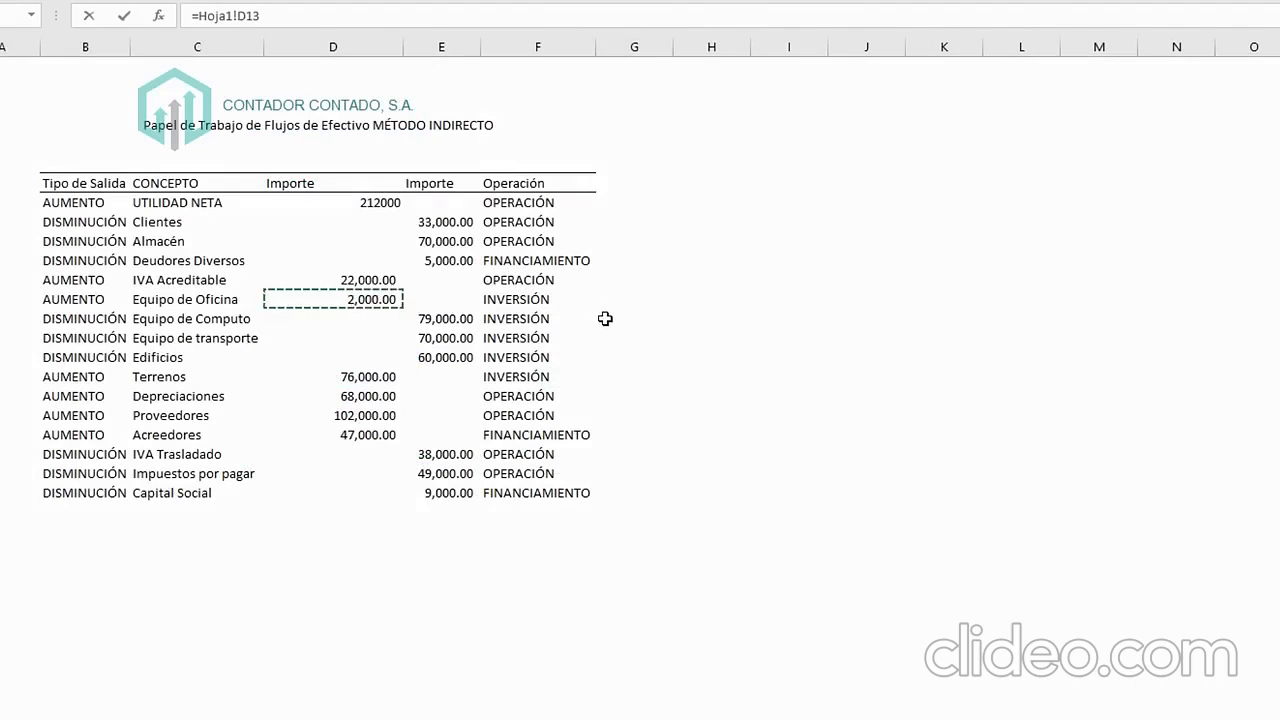
key(Return)
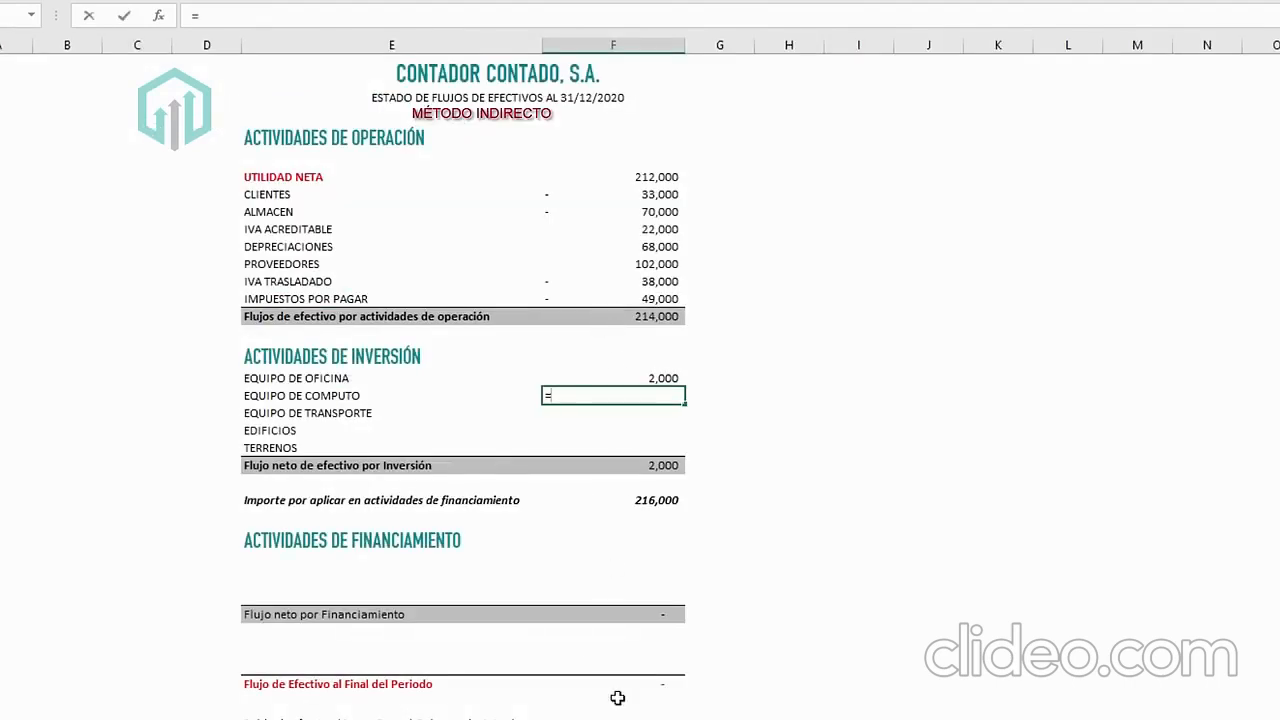
Link the EQUIPO DE COMPUTO amount to Hoja1!E14 as a negative value.
key(ctrl+Page_Up)
click(462, 320)
click(199, 15)
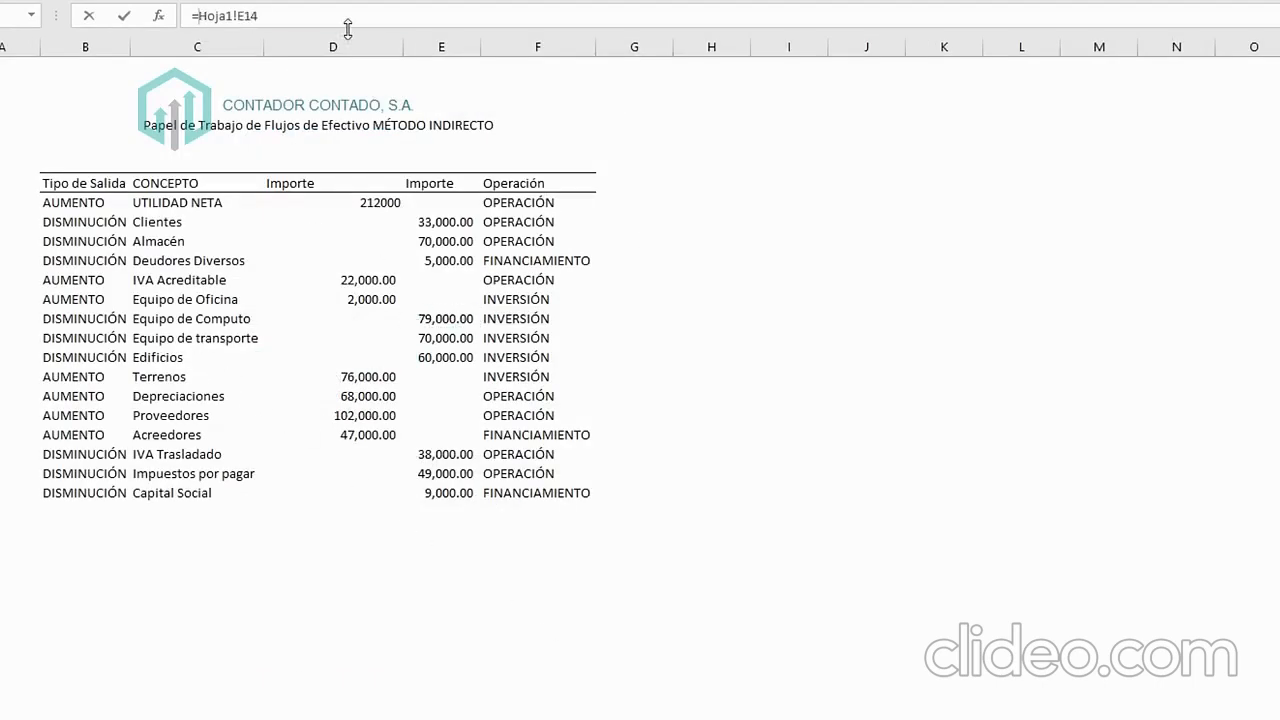
text(-)
key(Return)
Link the EQUIPO DE TRANSPORTE amount to Hoja1!E15 and make it negative with a minus sign in the formula.
text(=)
click(480, 719)
click(424, 345)
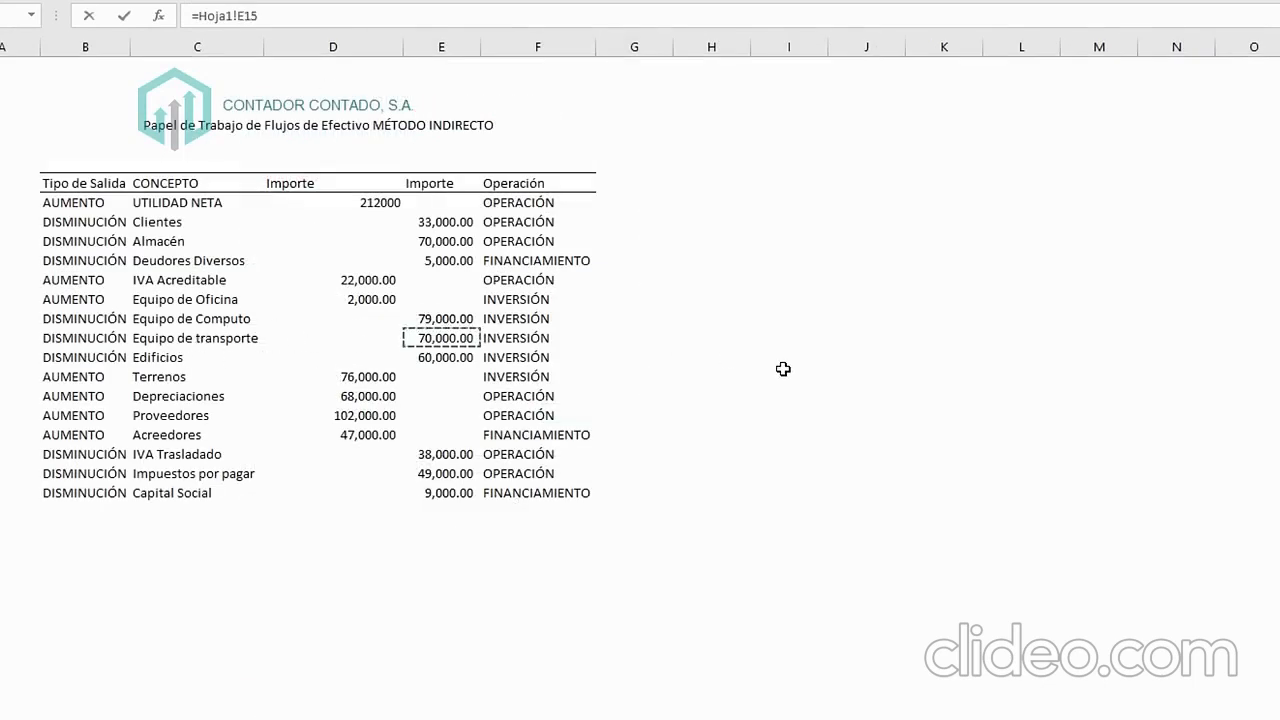
key(Return)
key(Up)
click(201, 18)
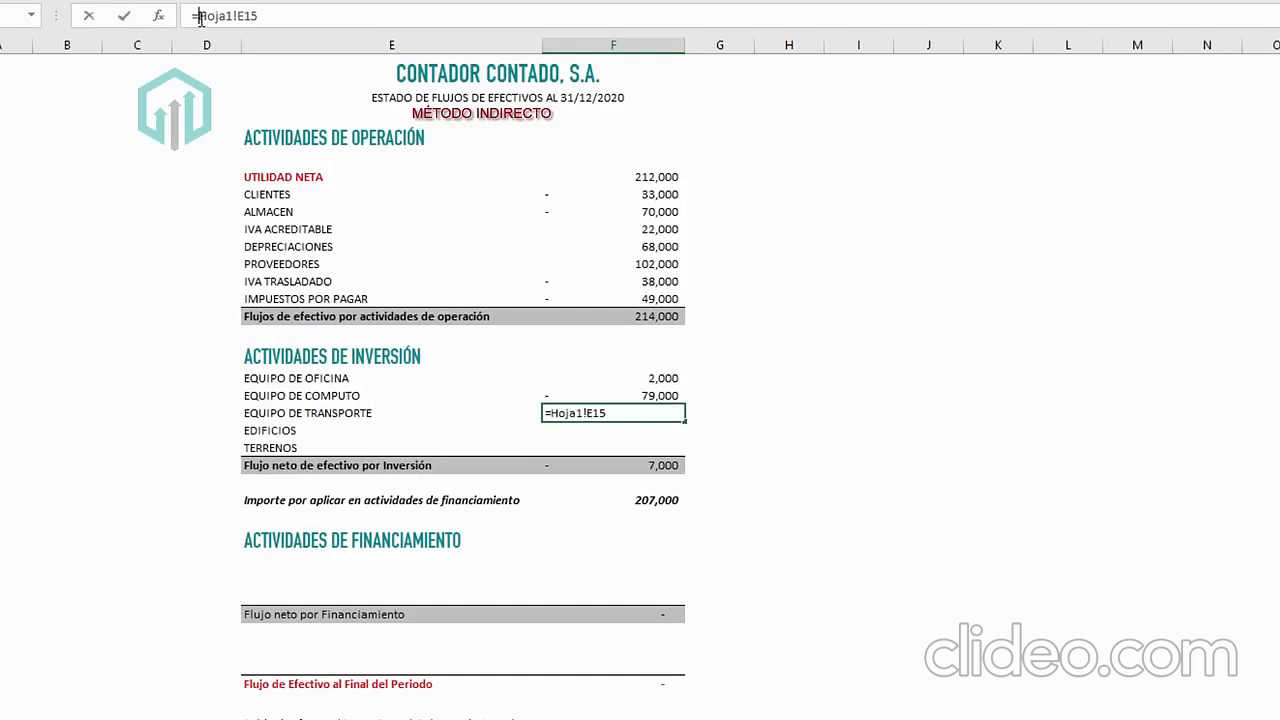
key(Return)
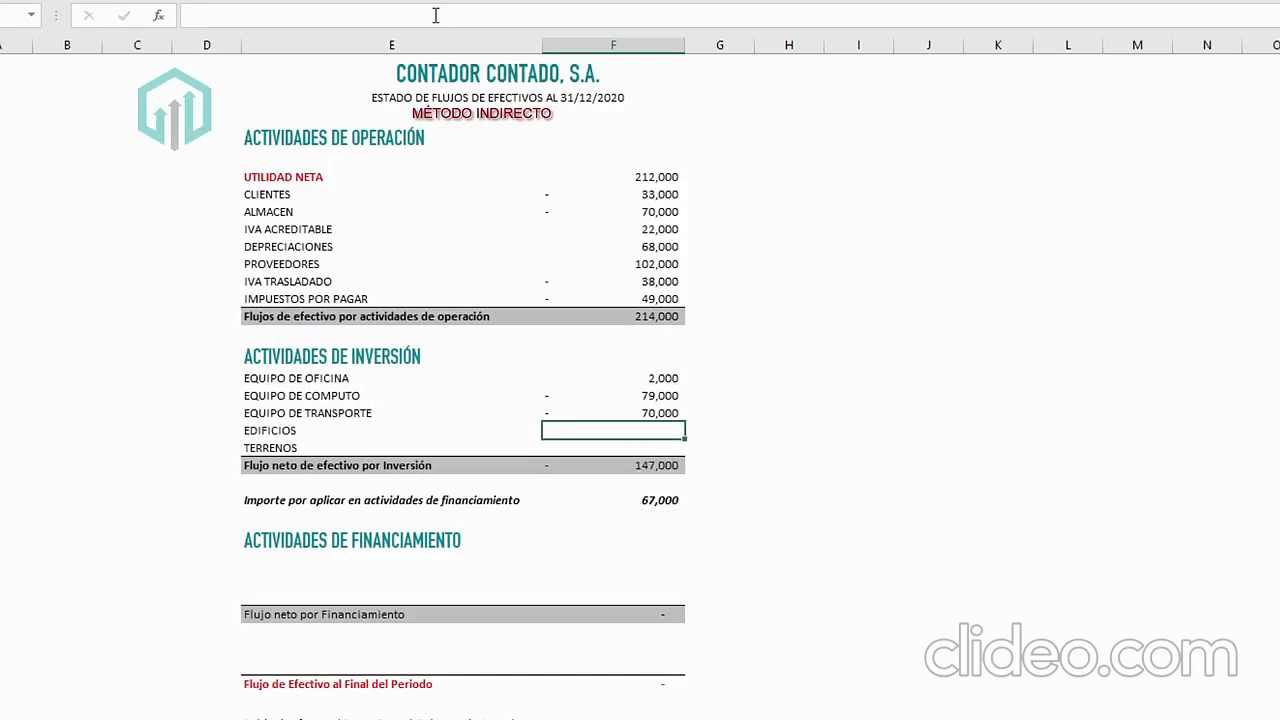
Link the EDIFICIOS amount in the investing activities to Hoja1!E16.
text(=)
key(ctrl+Page_Up)
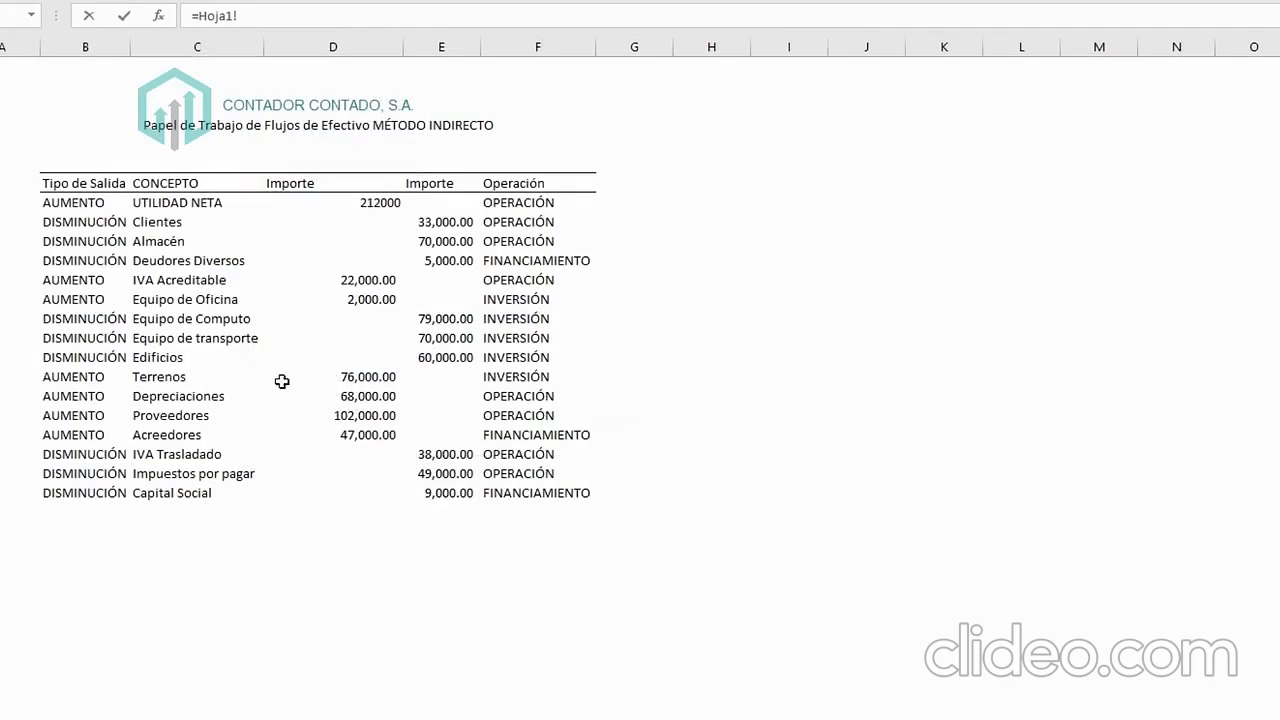
click(440, 356)
key(ctrl+Return)
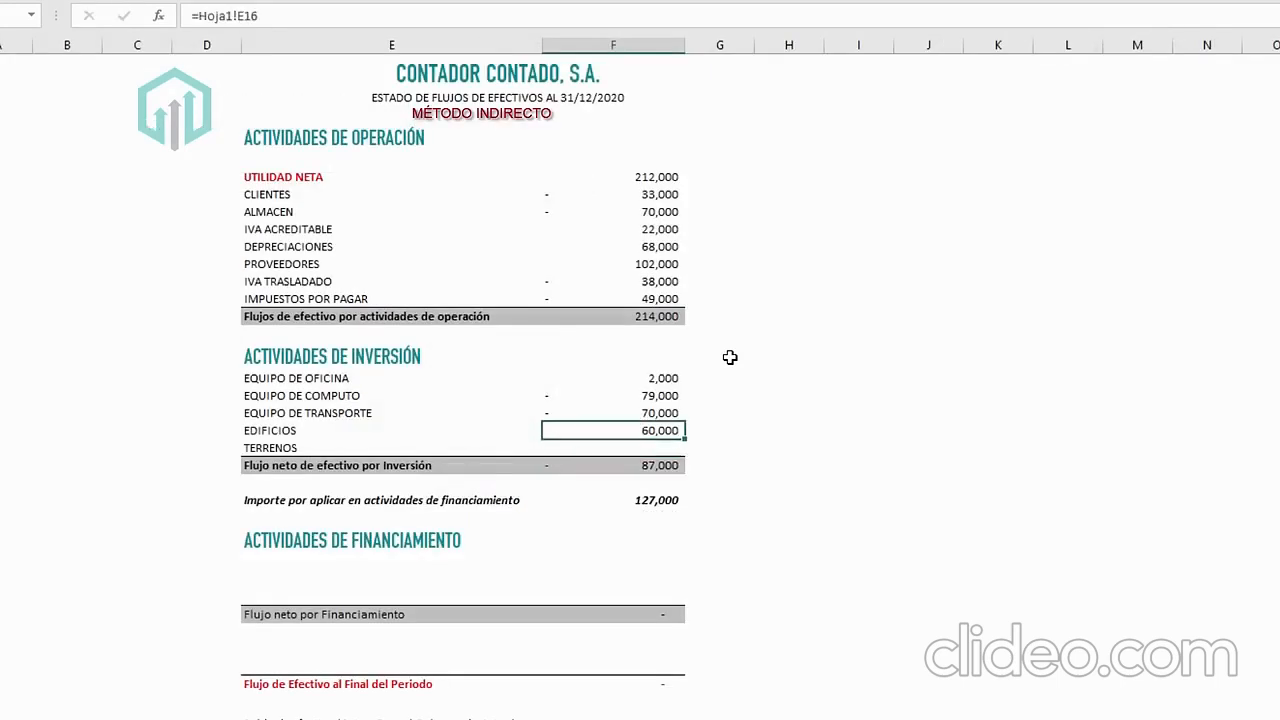
Make the EDIFICIOS amount negative by adding a minus sign to its Hoja1!E16 formula.
click(200, 18)
text(-)
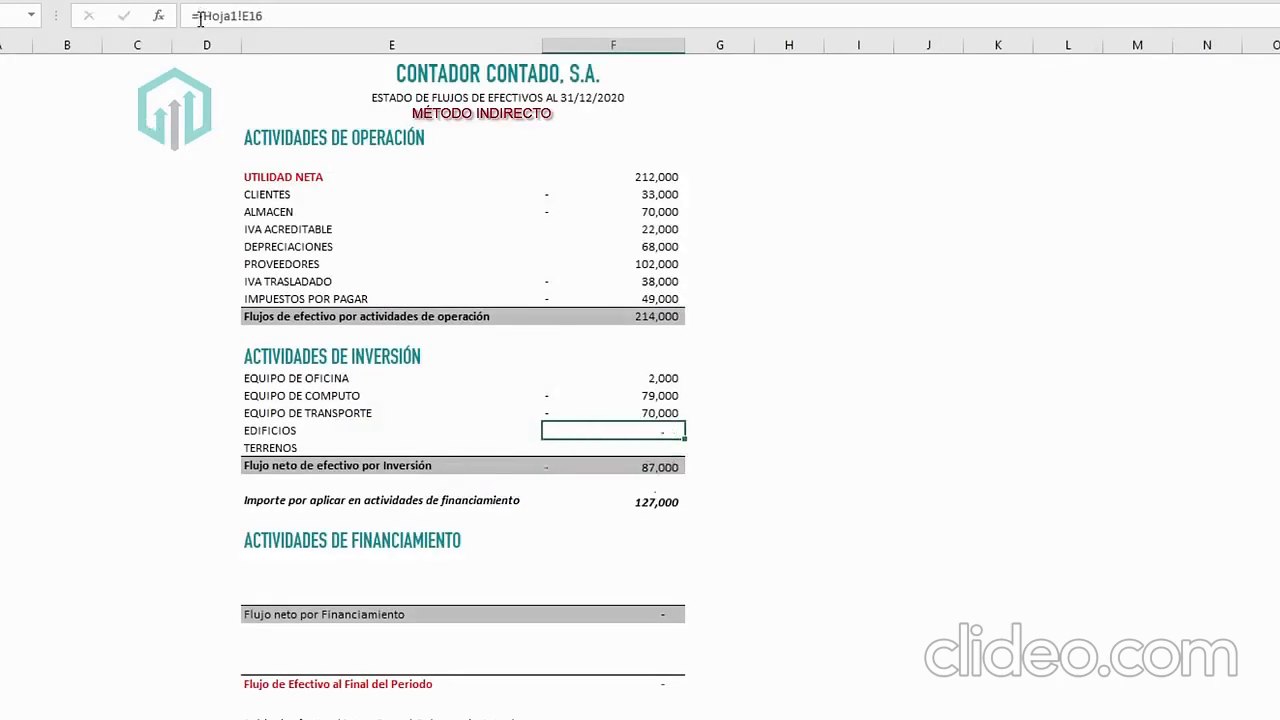
key(Return)
Link the TERRENOS amount in the investing activities to the Terrenos amount in the Hoja1 working paper.
click(200, 18)
text(=)
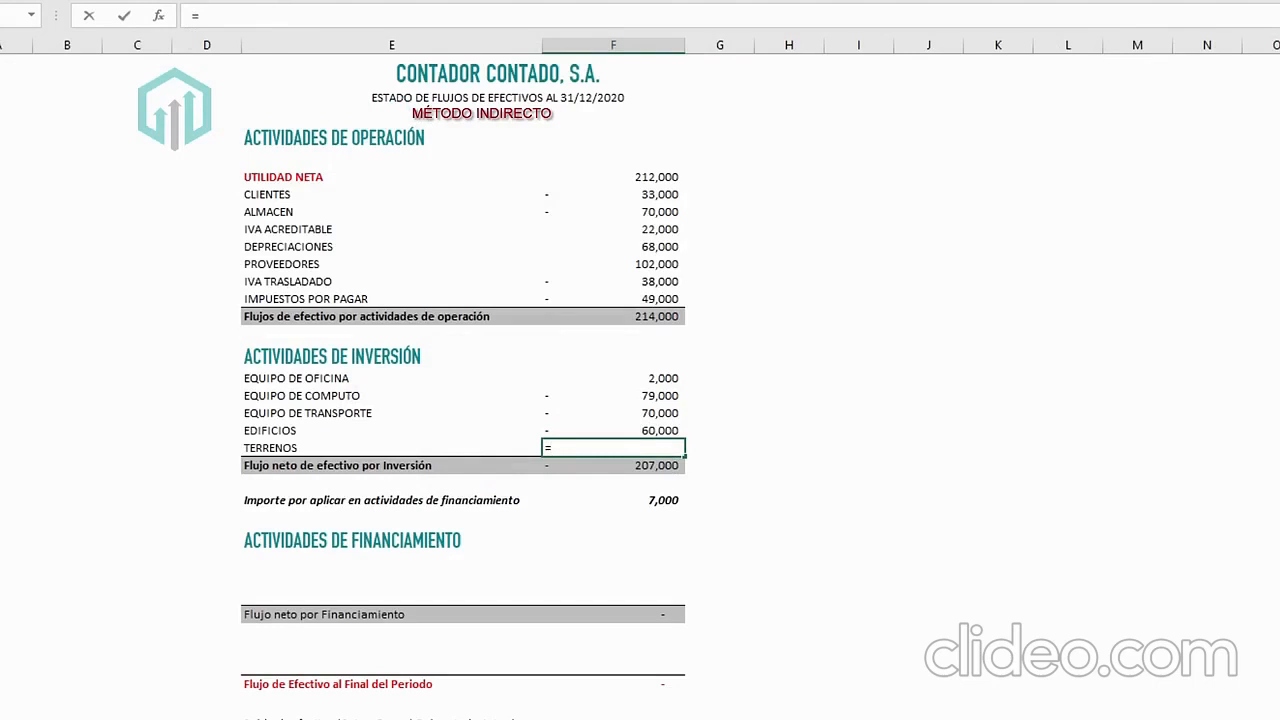
click(520, 718)
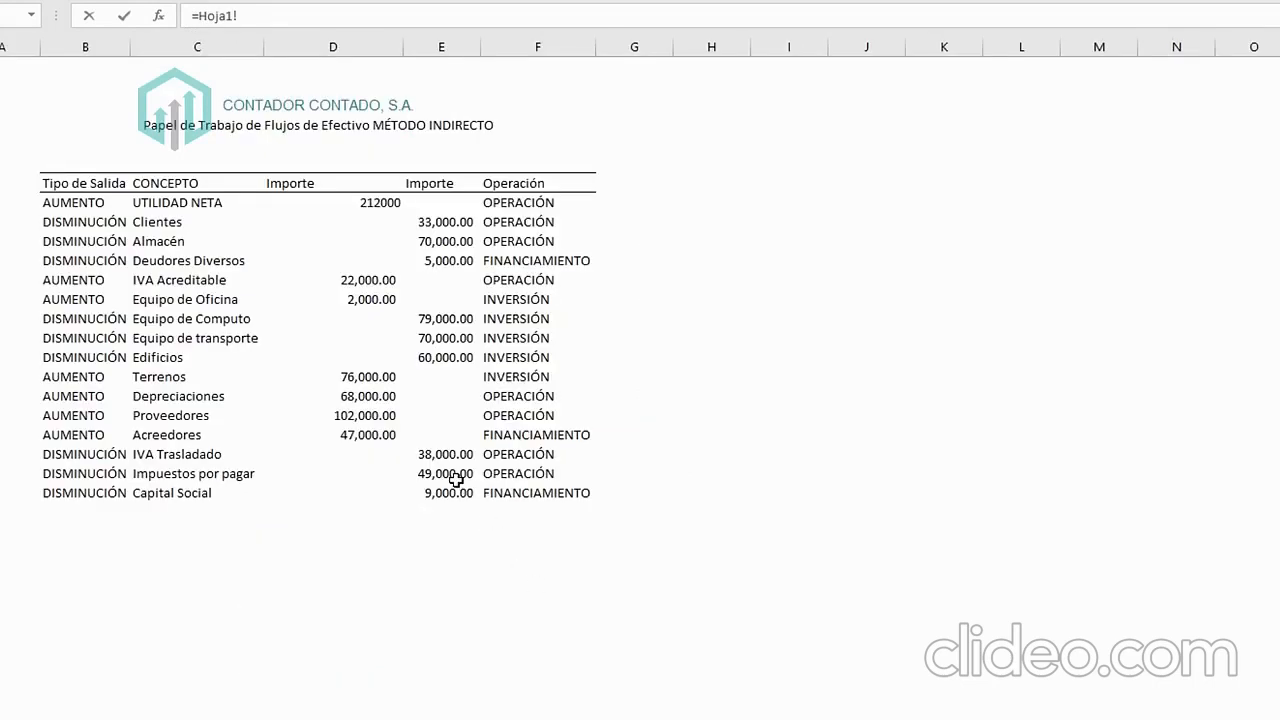
click(360, 392)
key(Return)
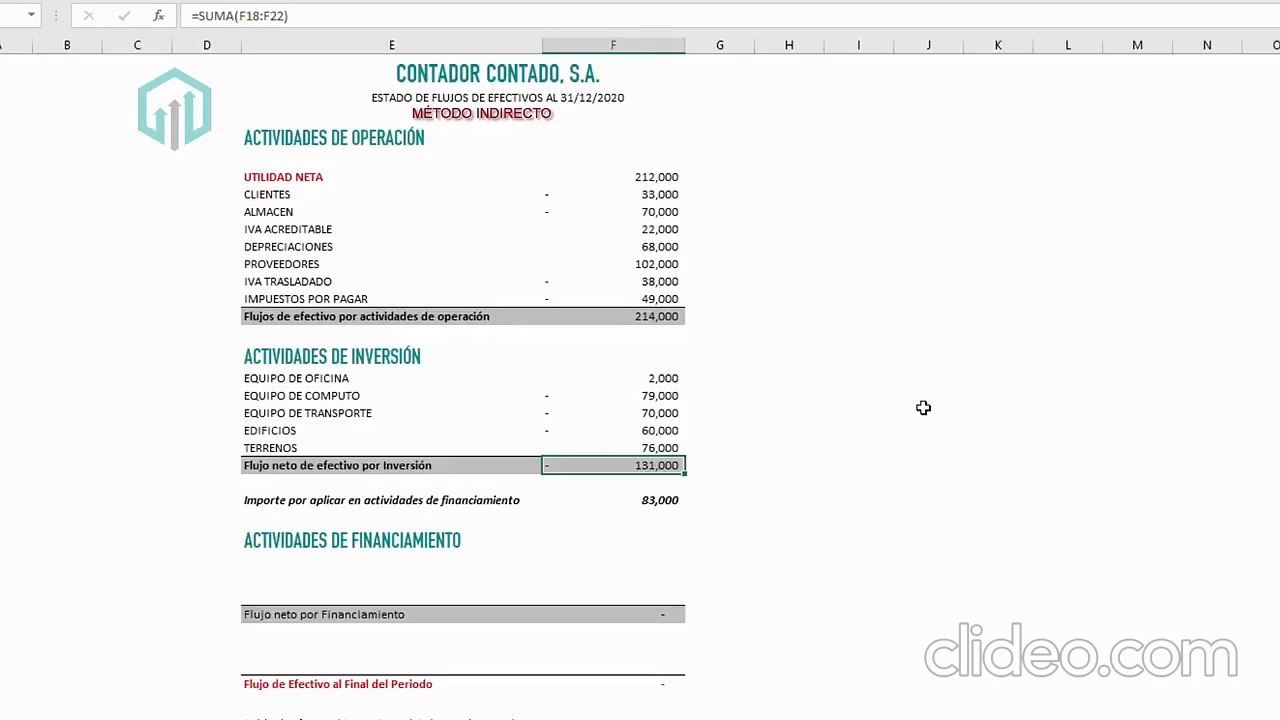
Compare the net investing cash flow with the same subtotal in the direct-method statement.
click(859, 482)
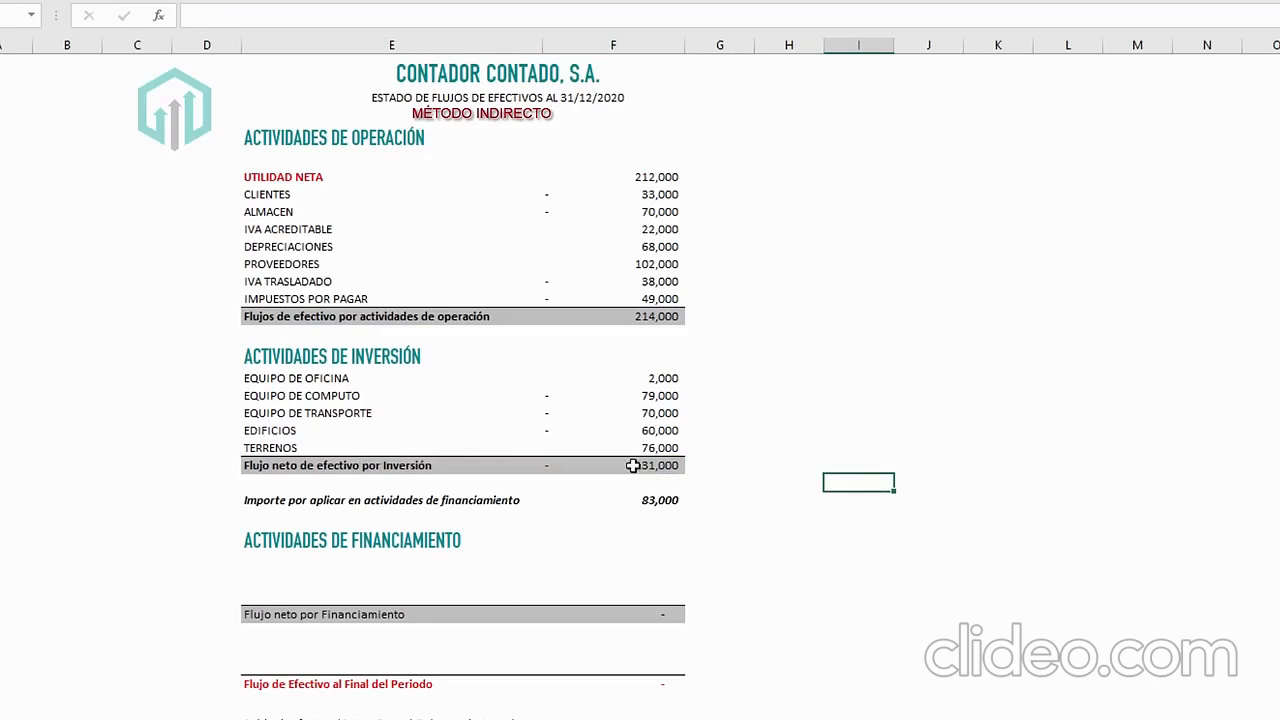
click(664, 466)
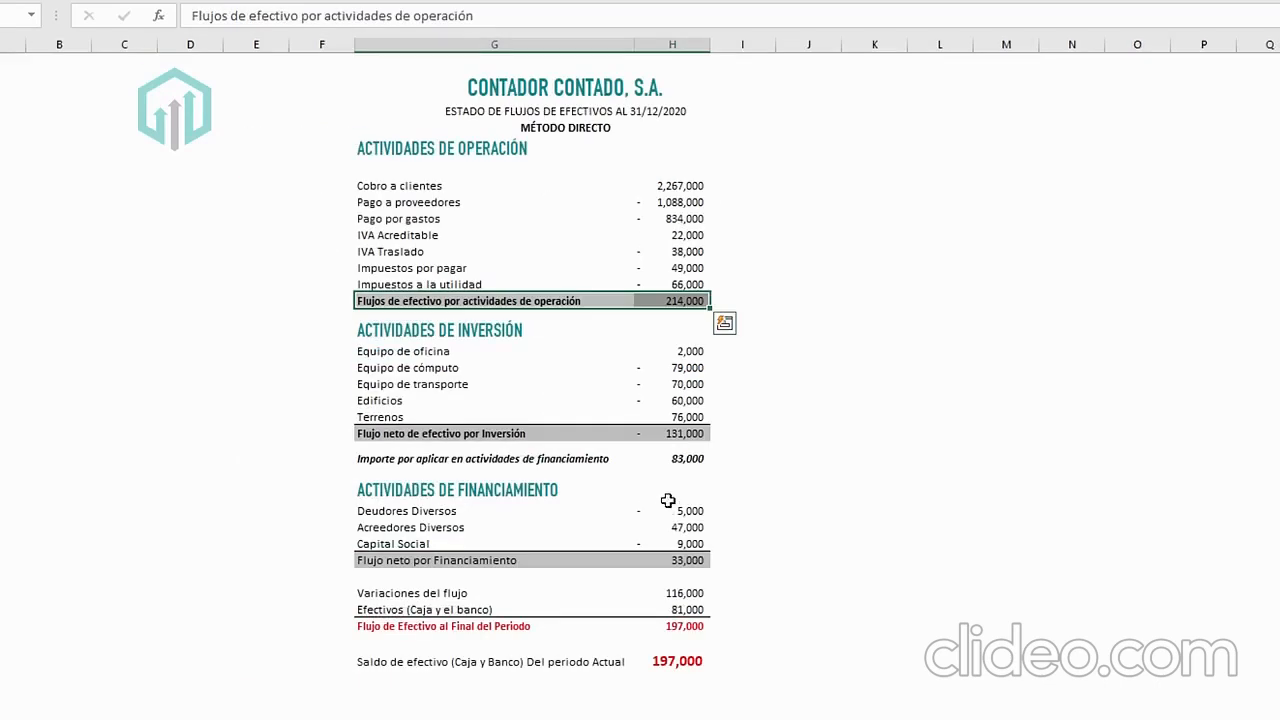
click(468, 439)
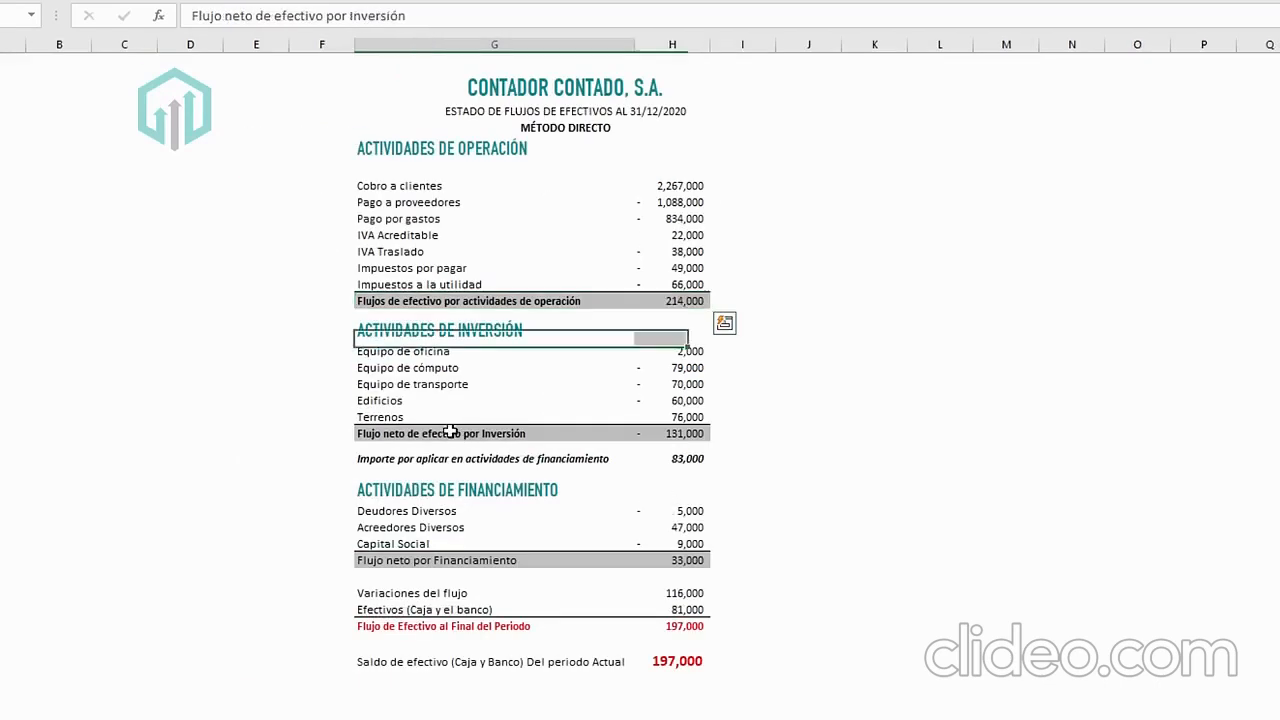
drag(652, 437, 676, 437)
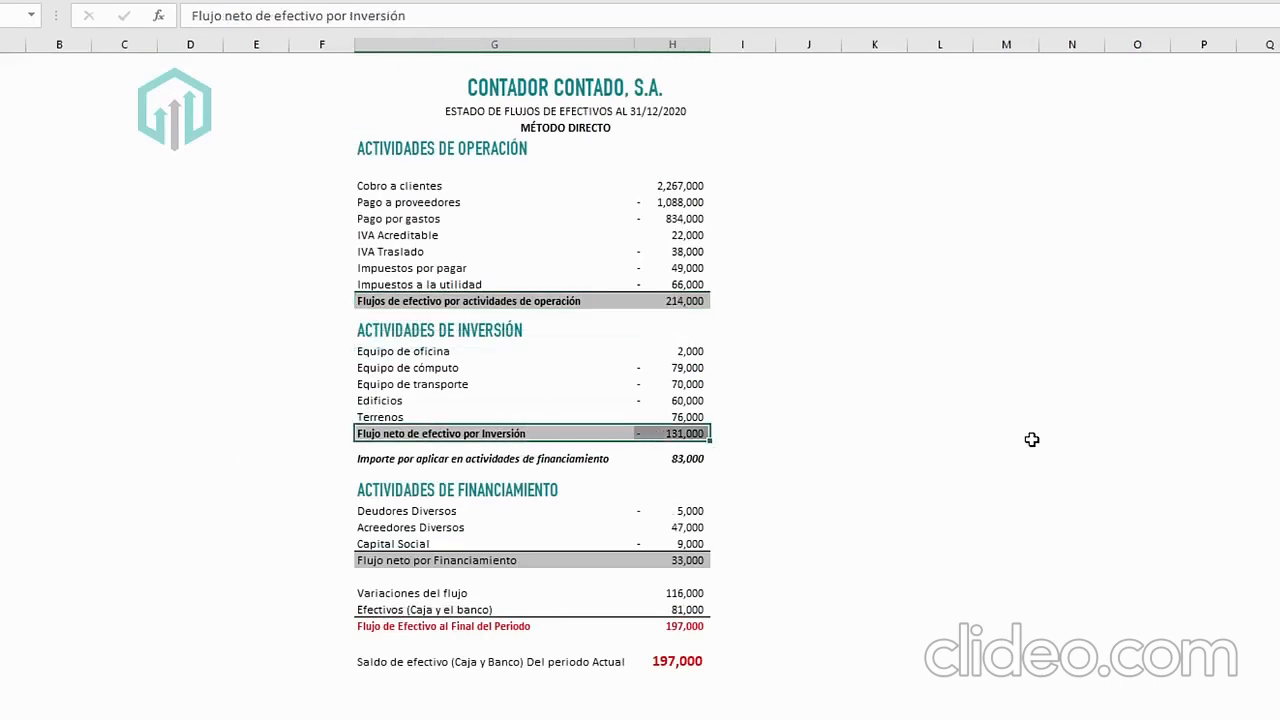
click(1003, 443)
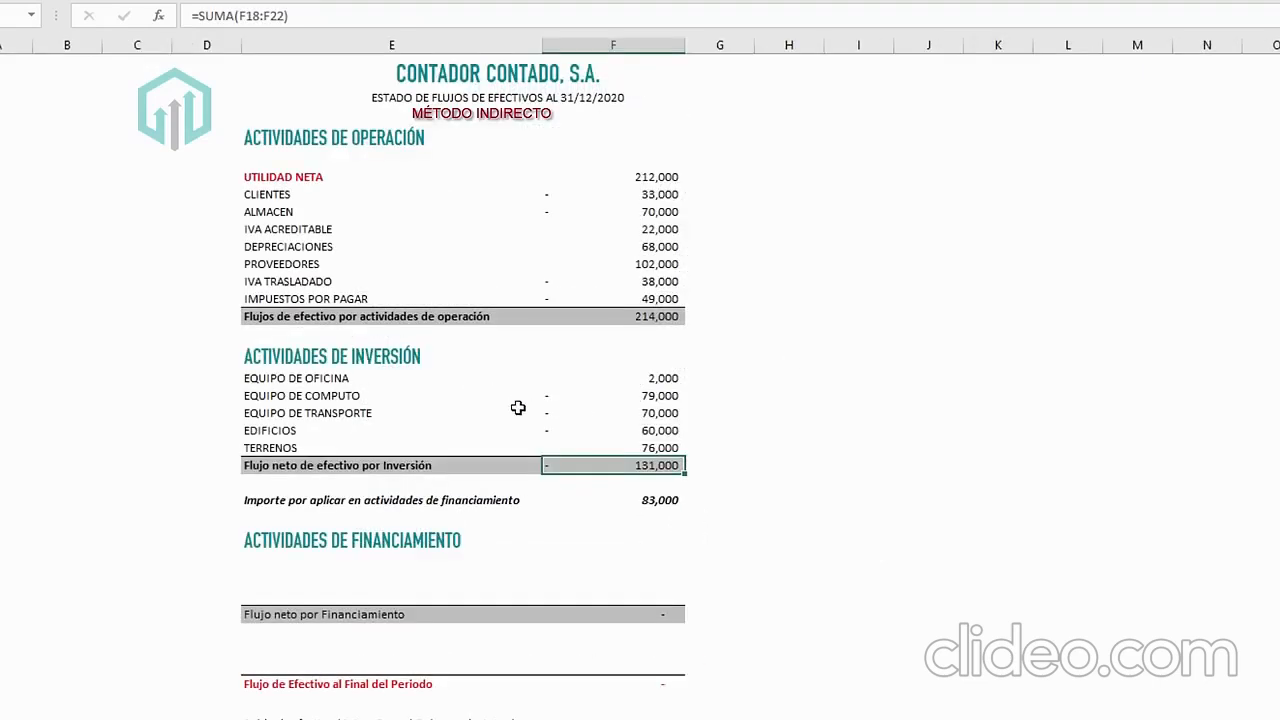
Enter the financing activity concepts DEUDORES DIVERSOS, ACREEDORES DIVERSOS and CAPITAL SOCIAL in consecutive rows under the section heading.
click(404, 537)
click(403, 558)
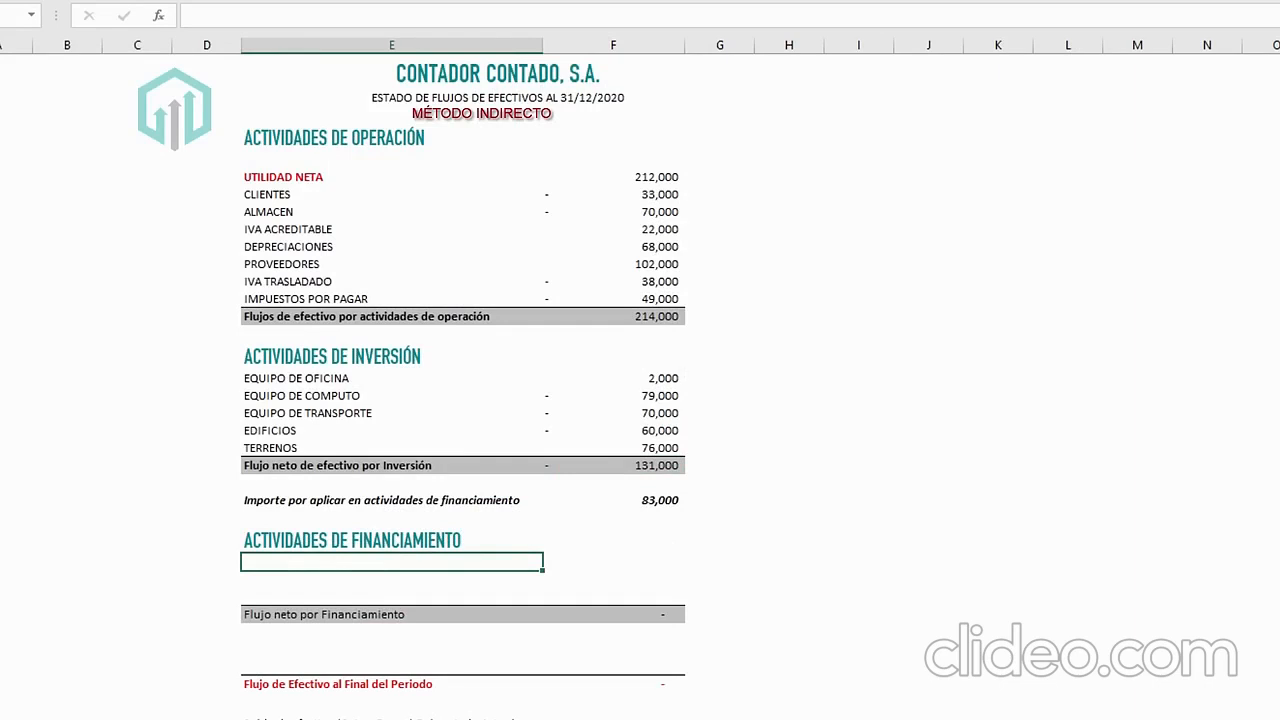
text(DEUDORES DIUV)
key(BackSpace)
key(BackSpace)
text(VERSOS)
key(Return)
text(ACREE)
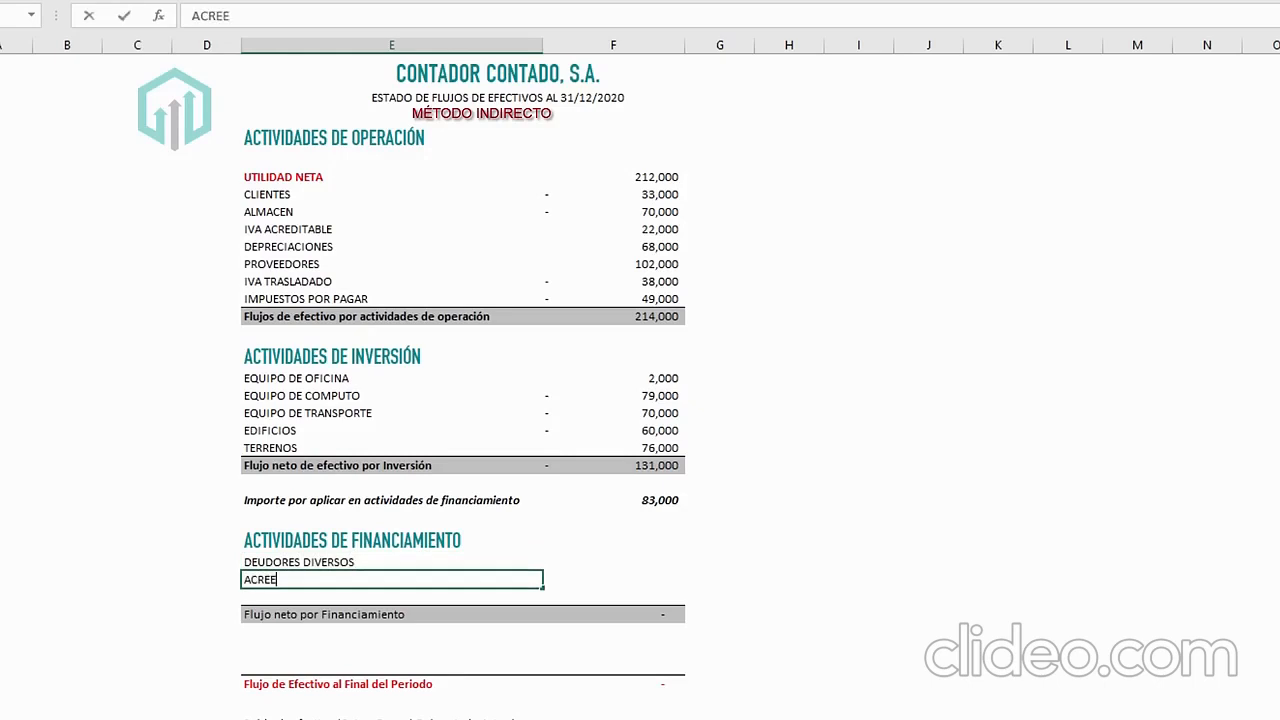
text(DORES DIVERSOS)
key(Return)
text(CAPITAL SOC)
Link the DEUDORES DIVERSOS amount in the financing activities to Hoja1!E11 as a negative value.
key(Up)
key(Up)
key(Right)
key(Right)
key(Left)
key(F2)
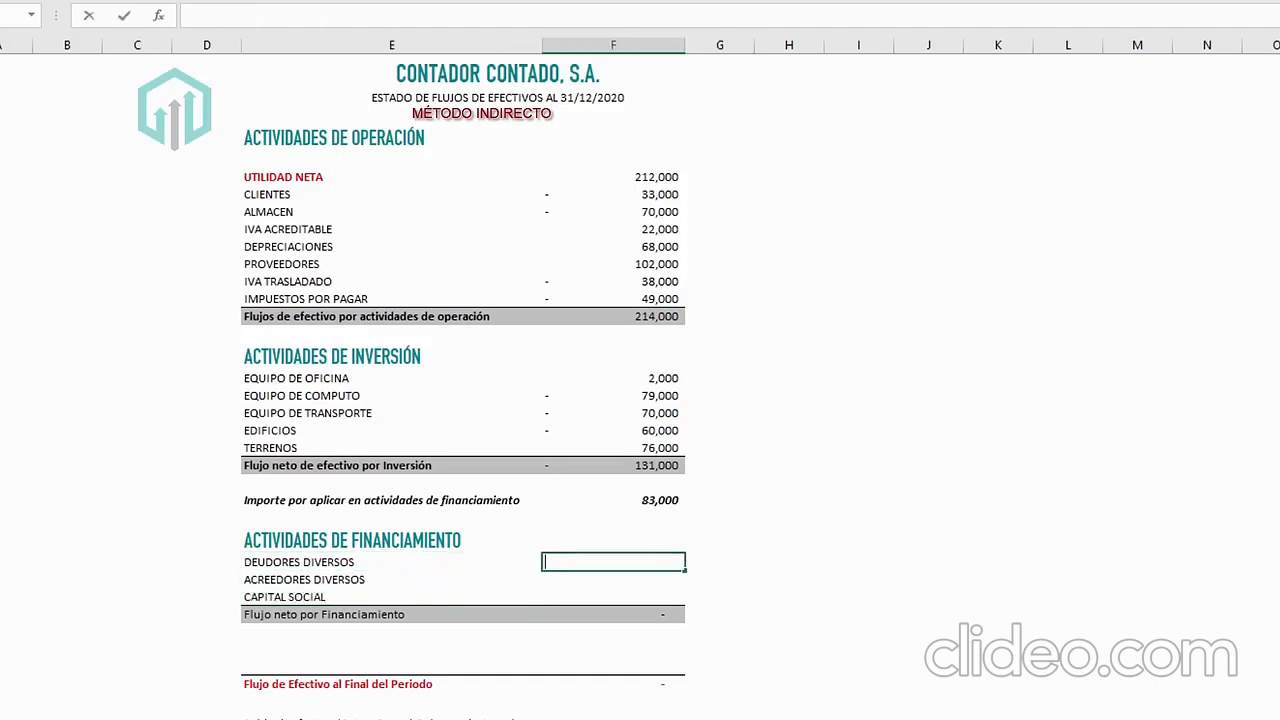
key(ctrl+Page_Up)
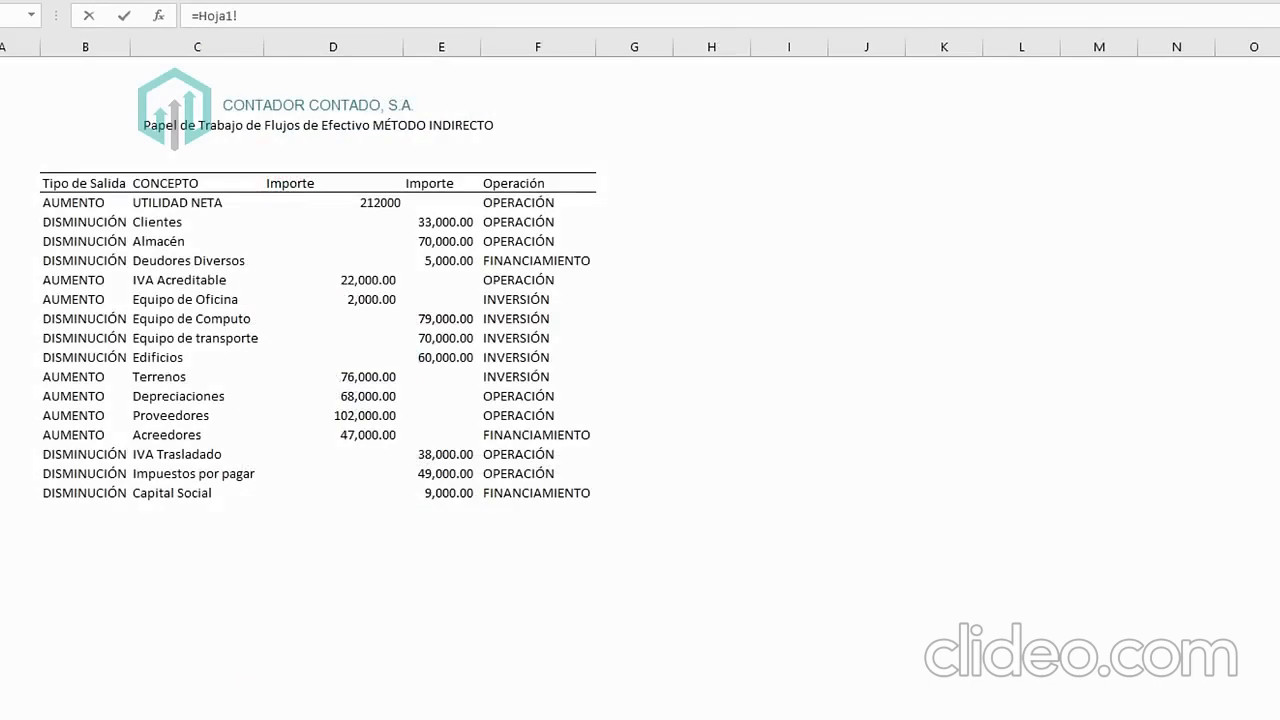
click(409, 266)
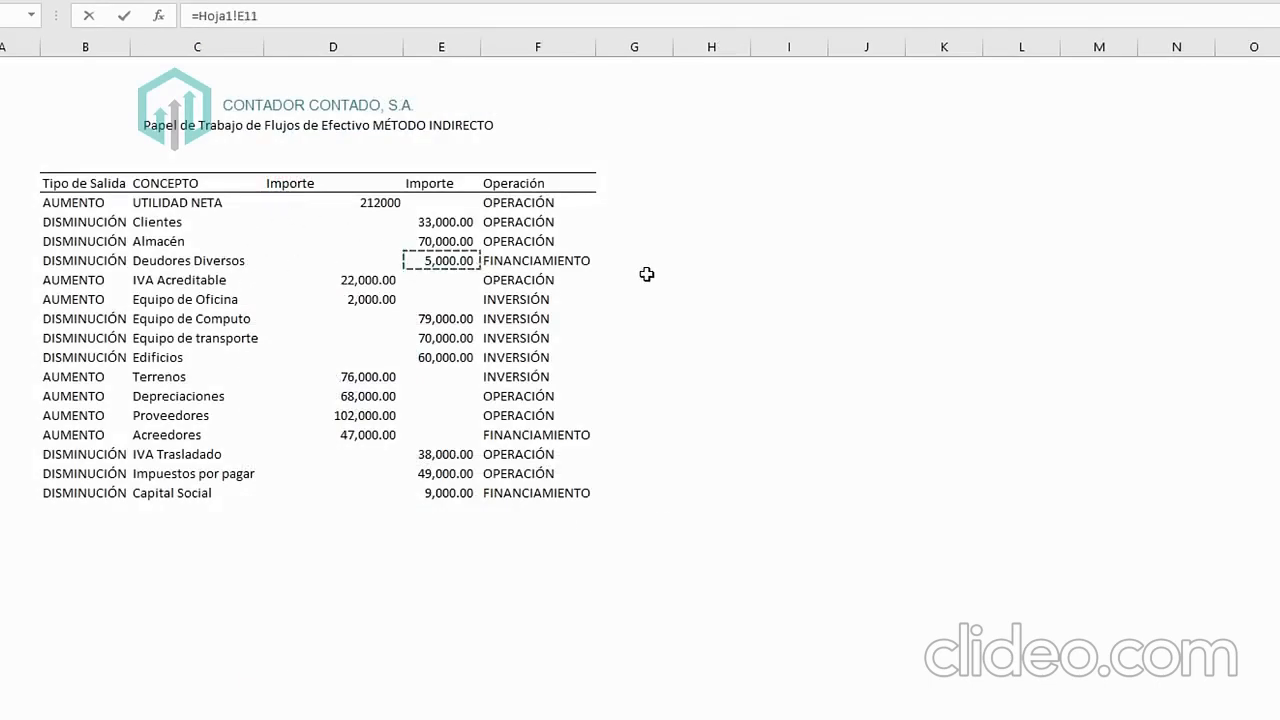
key(Return)
click(195, 15)
key(Return)
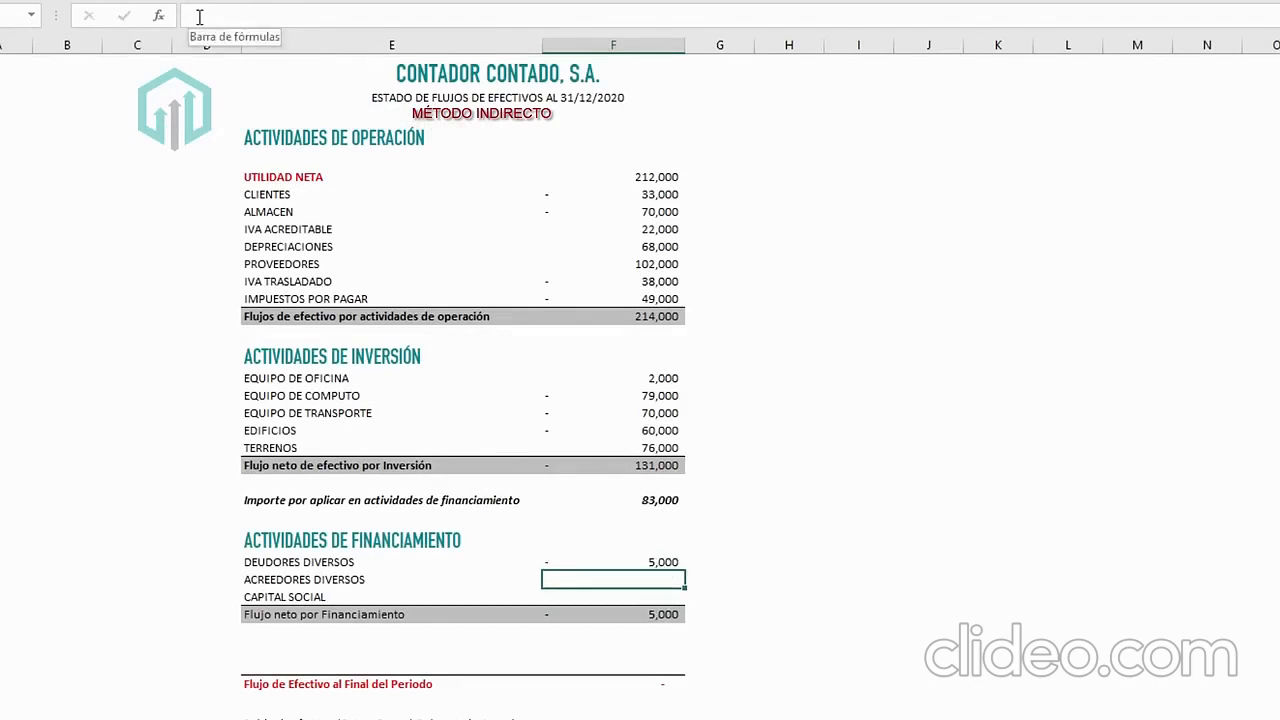
Link the ACREEDORES DIVERSOS amount in the financing activities to Hoja1!D20.
text(=)
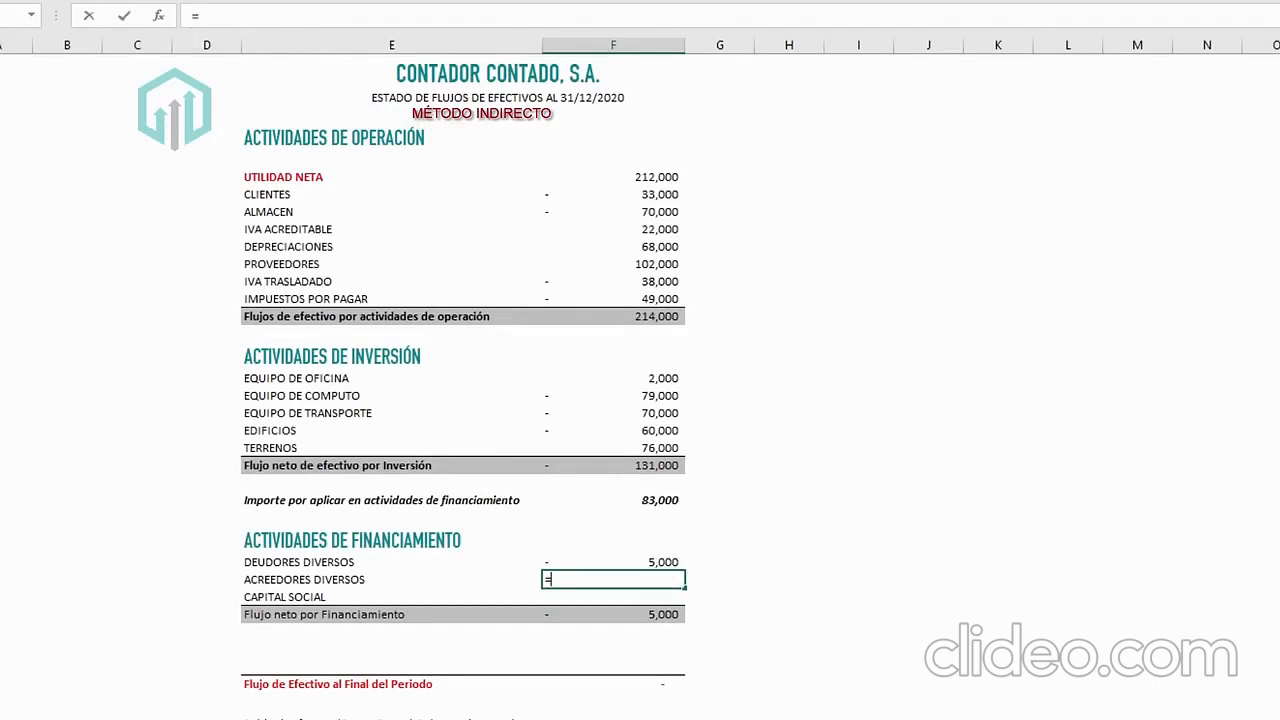
click(612, 718)
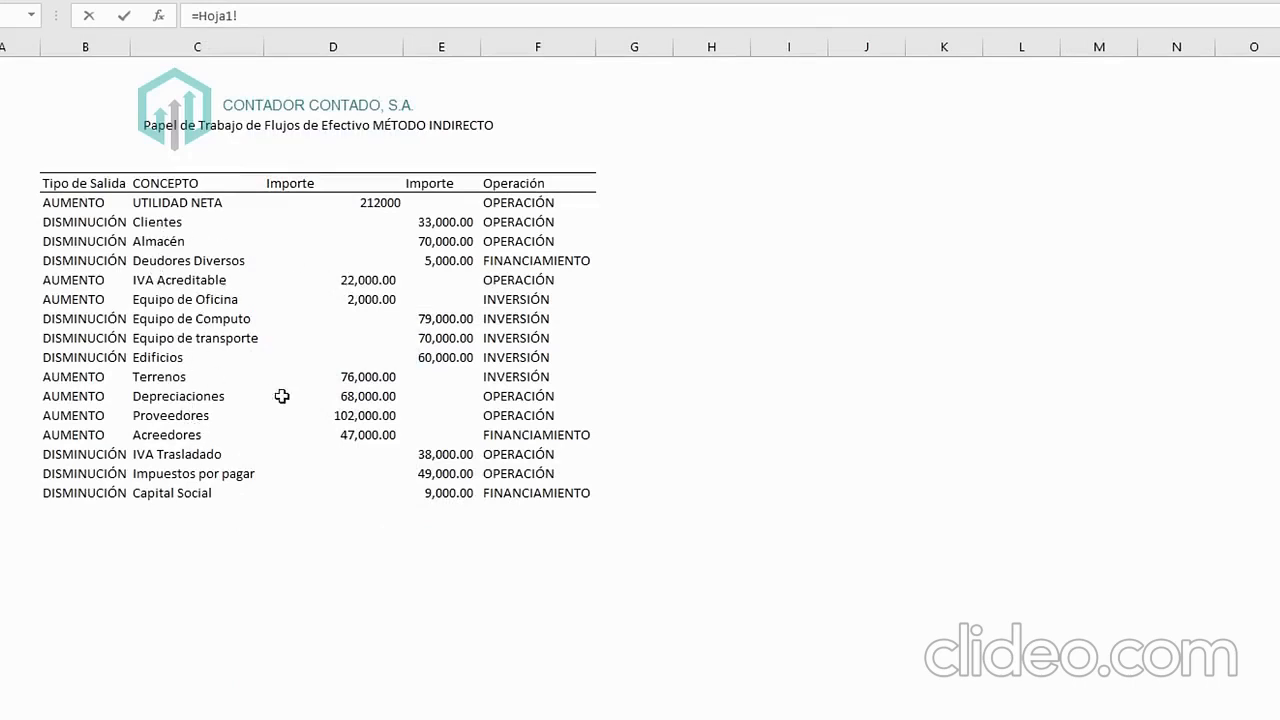
click(358, 447)
click(360, 436)
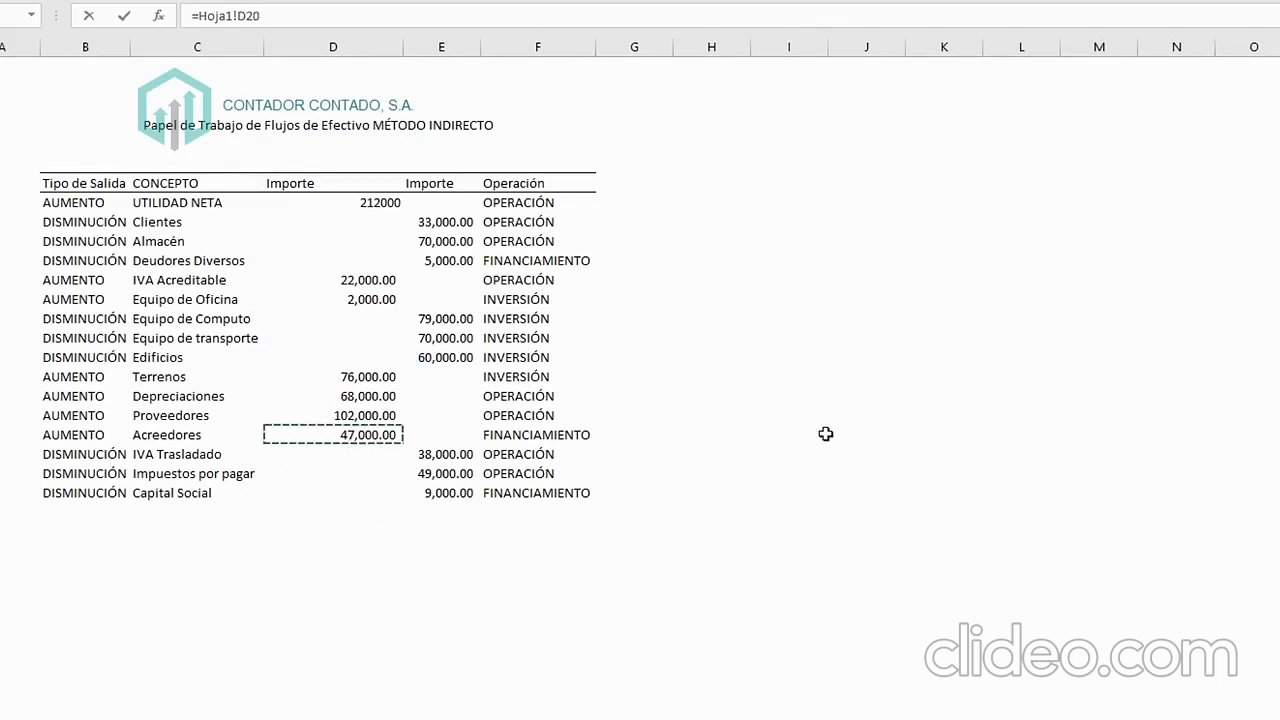
key(Return)
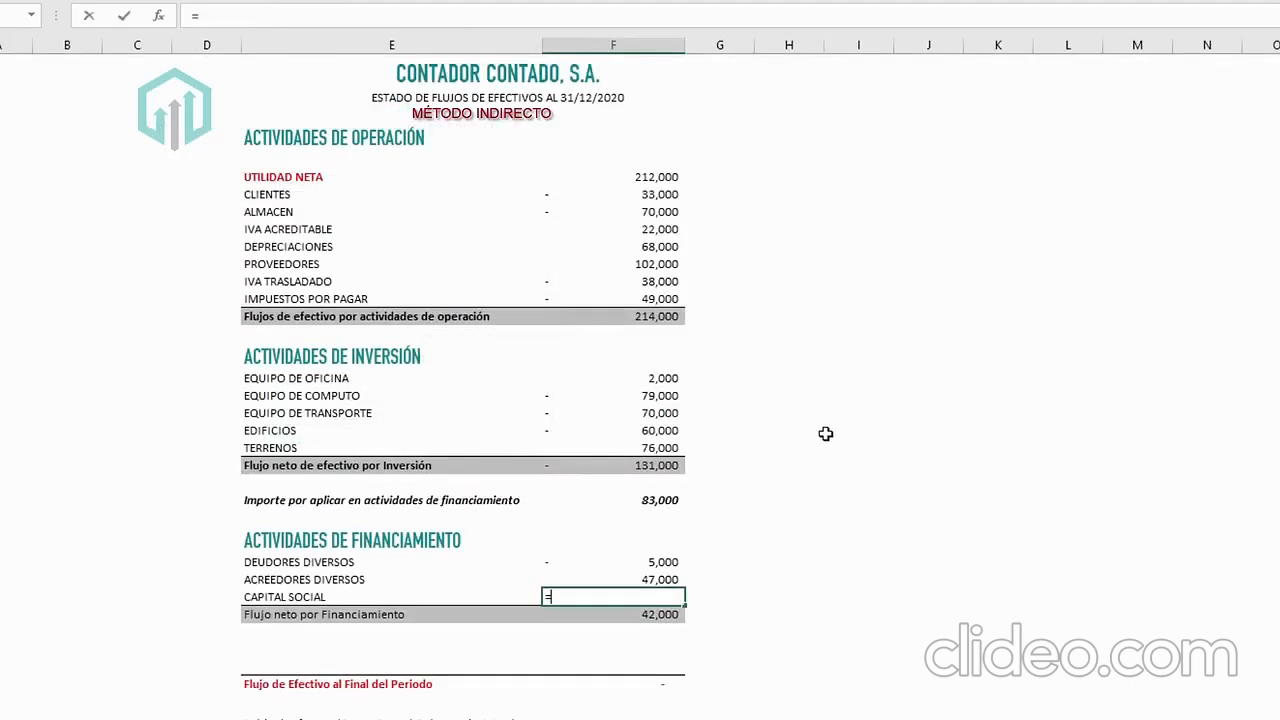
Link the CAPITAL SOCIAL amount to the Capital Social figure in Hoja1 as a negative value.
key(ctrl+Page_Up)
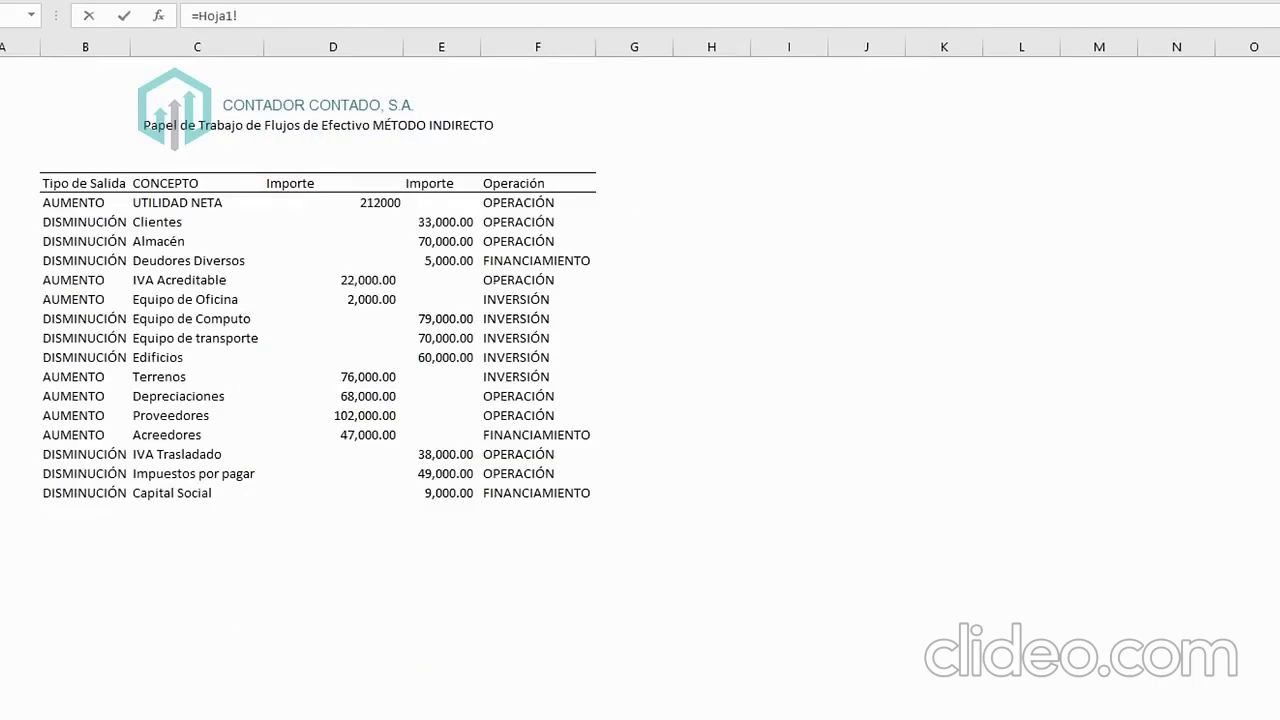
click(455, 495)
click(200, 14)
key(Return)
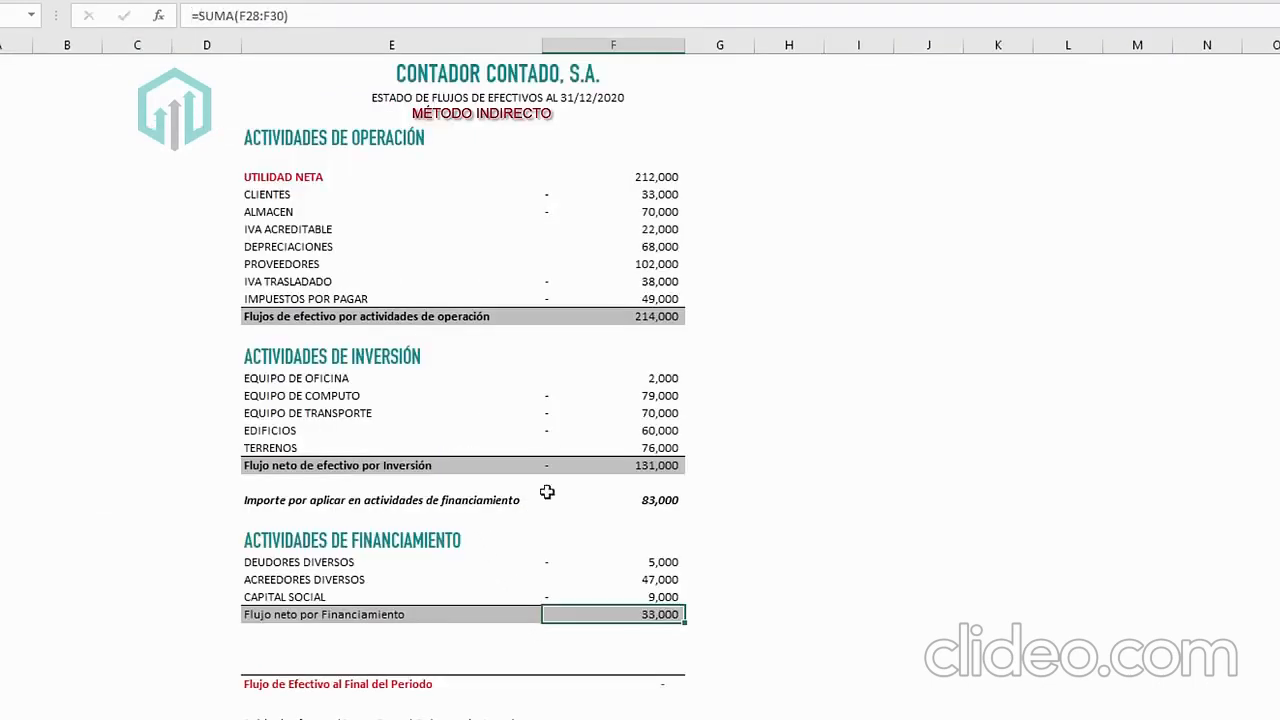
Compare the net financing cash flow with the same subtotal in the direct-method statement.
click(851, 520)
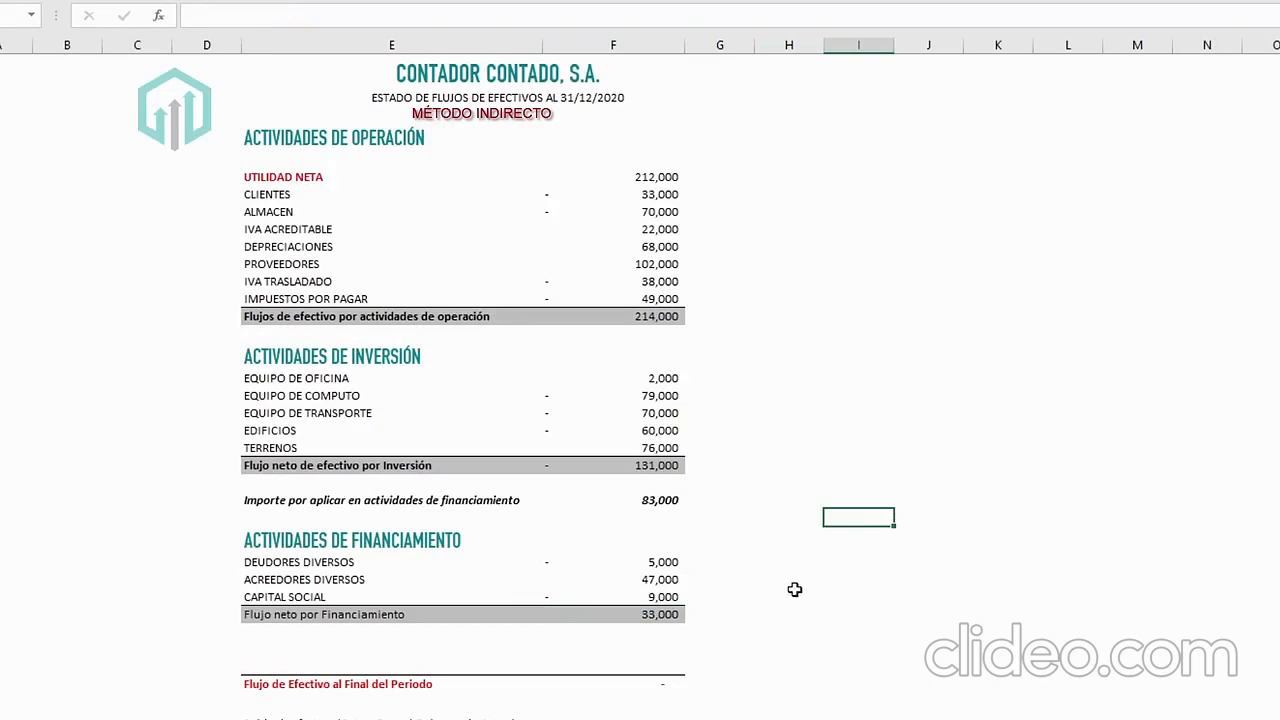
key(ctrl+Page_Up)
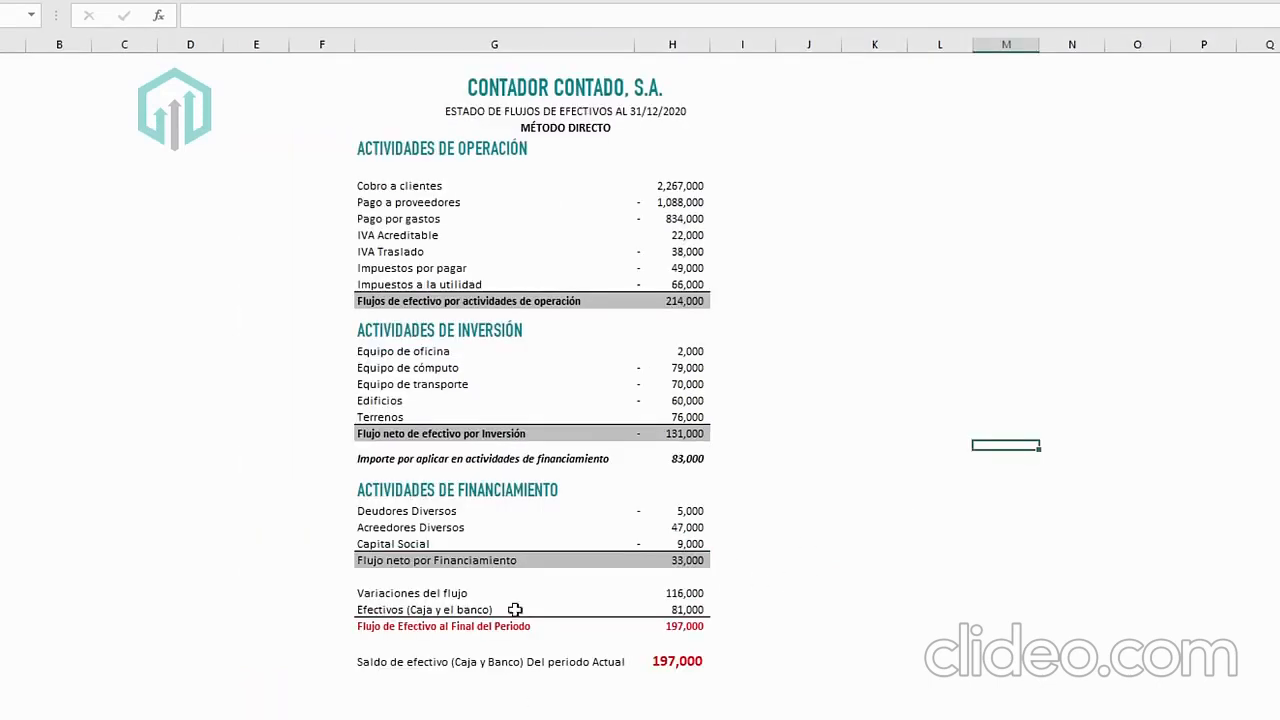
drag(441, 558, 651, 556)
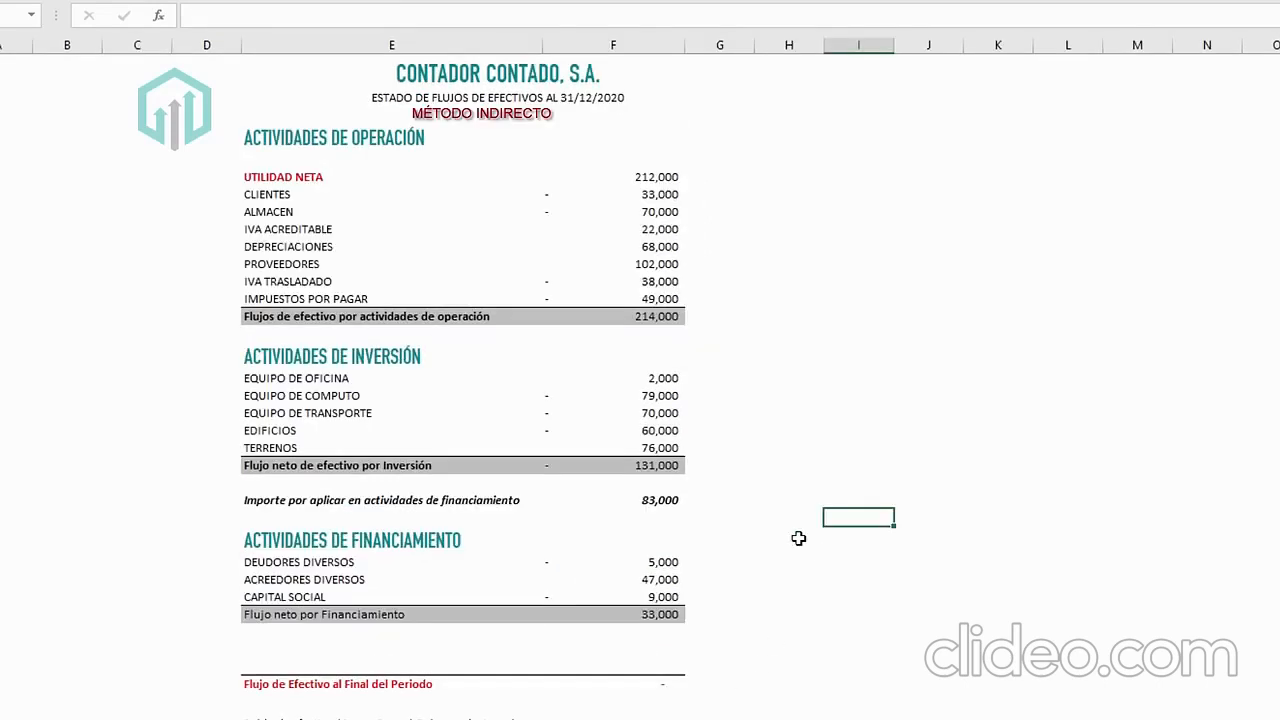
Add a VARIACIÓN EN FLUJO row below the financing subtotal that sums the operating, investing and financing net flows.
click(526, 650)
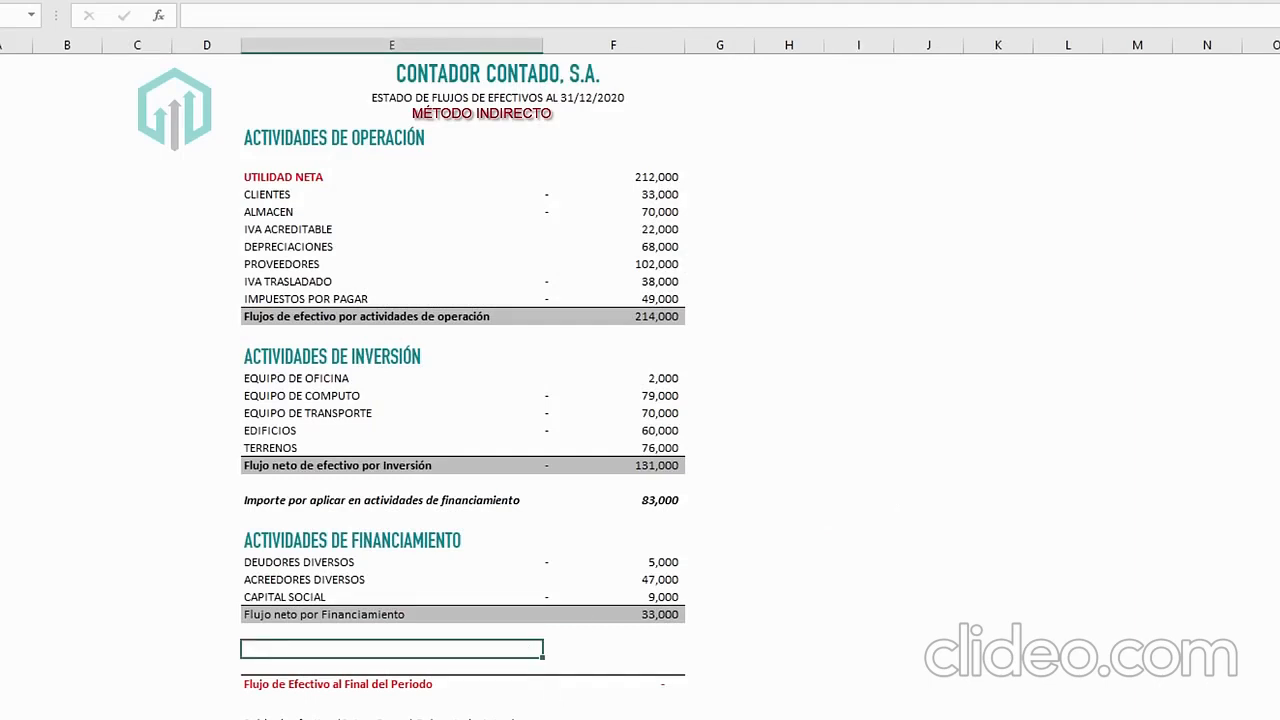
text(VARIACIÓN EN FLUJO)
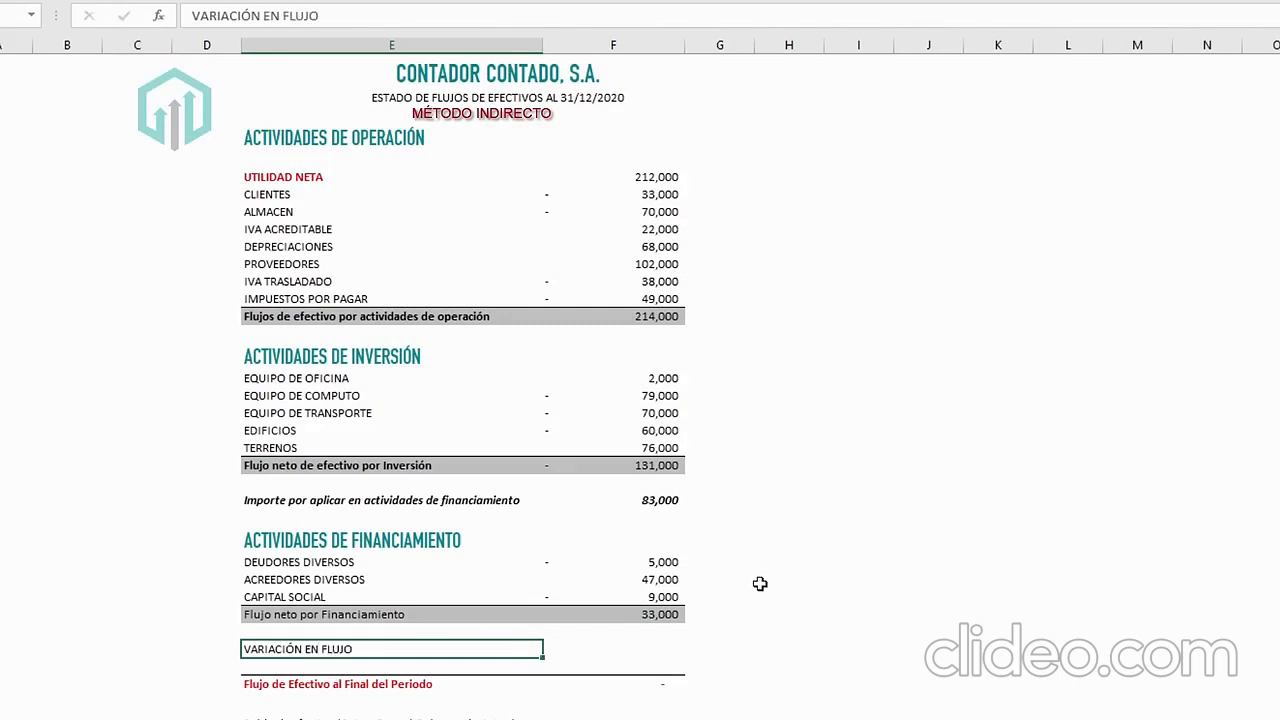
key(Tab)
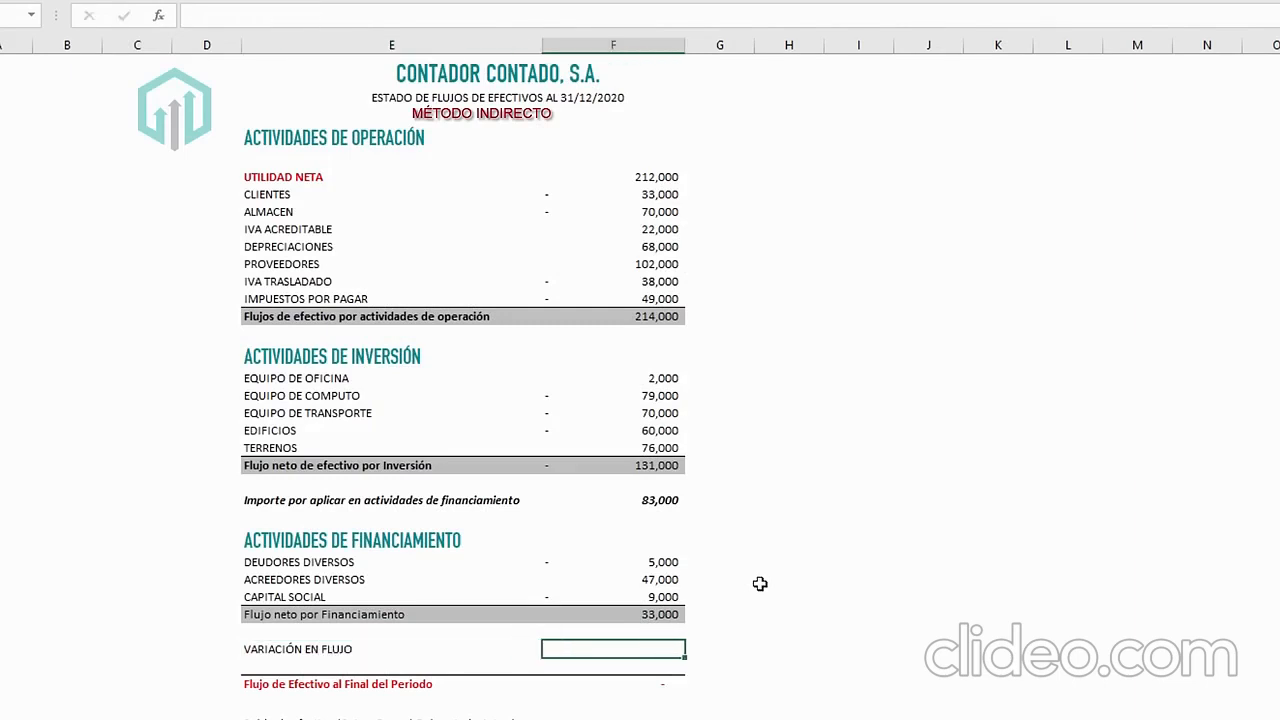
text(=)
click(662, 316)
text(+)
click(662, 465)
text(+)
click(660, 614)
key(Return)
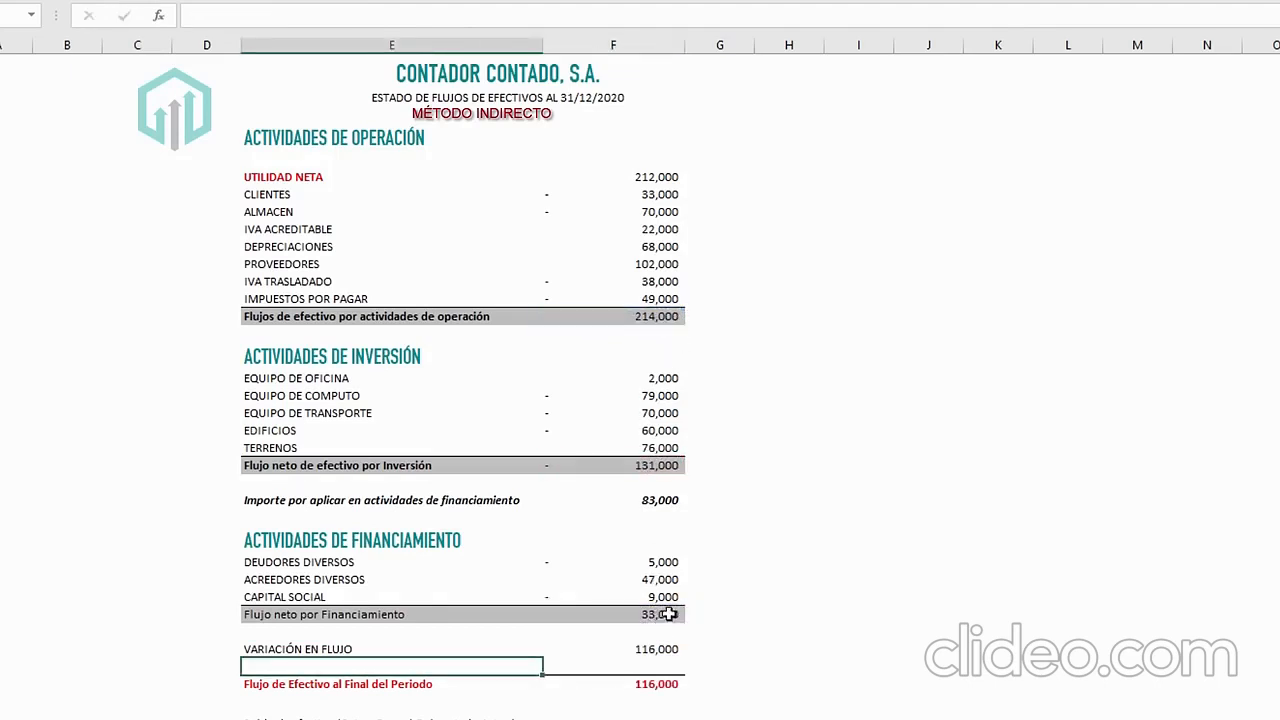
click(668, 650)
click(313, 652)
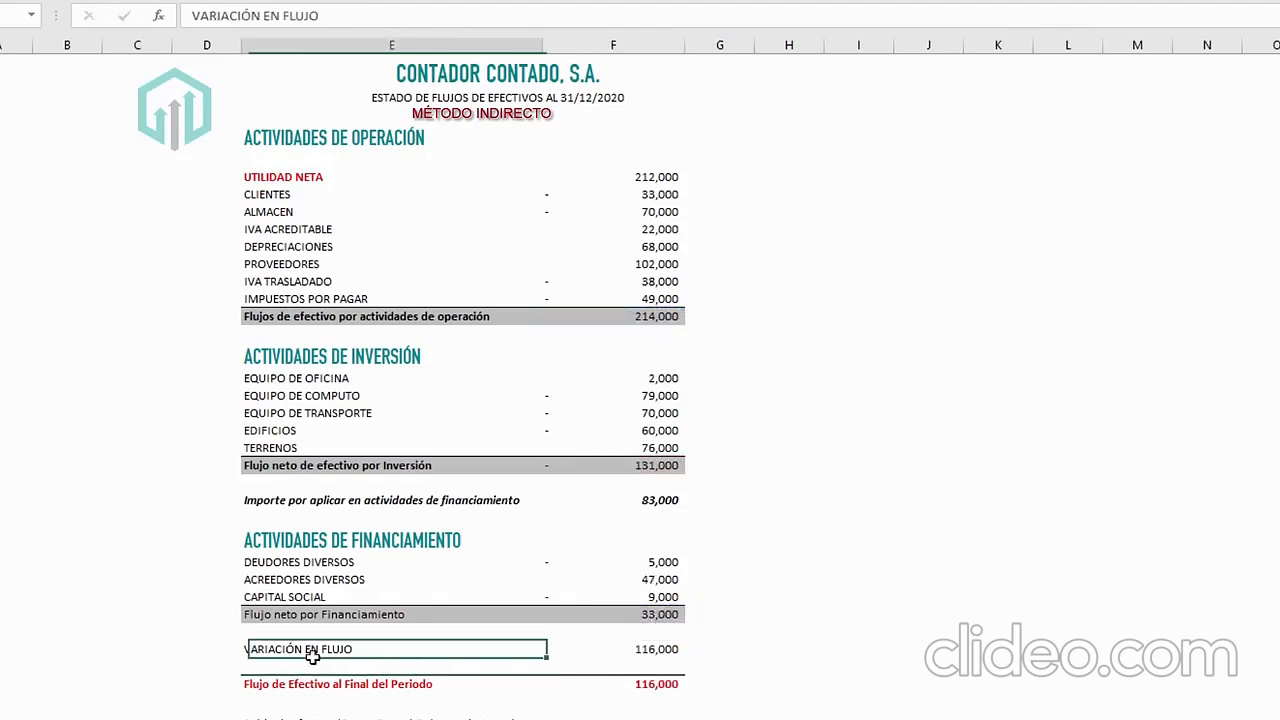
Add an EFECTIVO (CAJA Y EL BANCO) row with the formula ='Balance General'!D7+'Balance General'!D8, the 2019 Caja and Bancos balances.
click(407, 668)
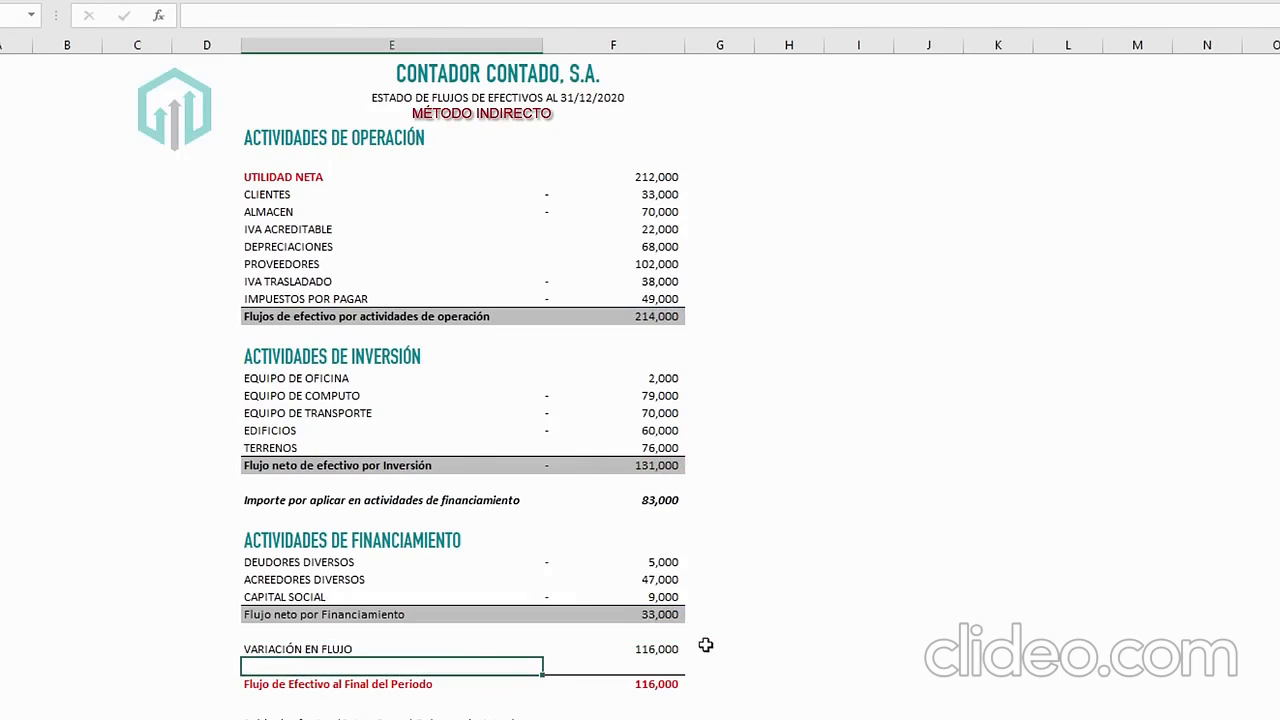
text(EFECTIVO (CAJA Y EL BANCO)
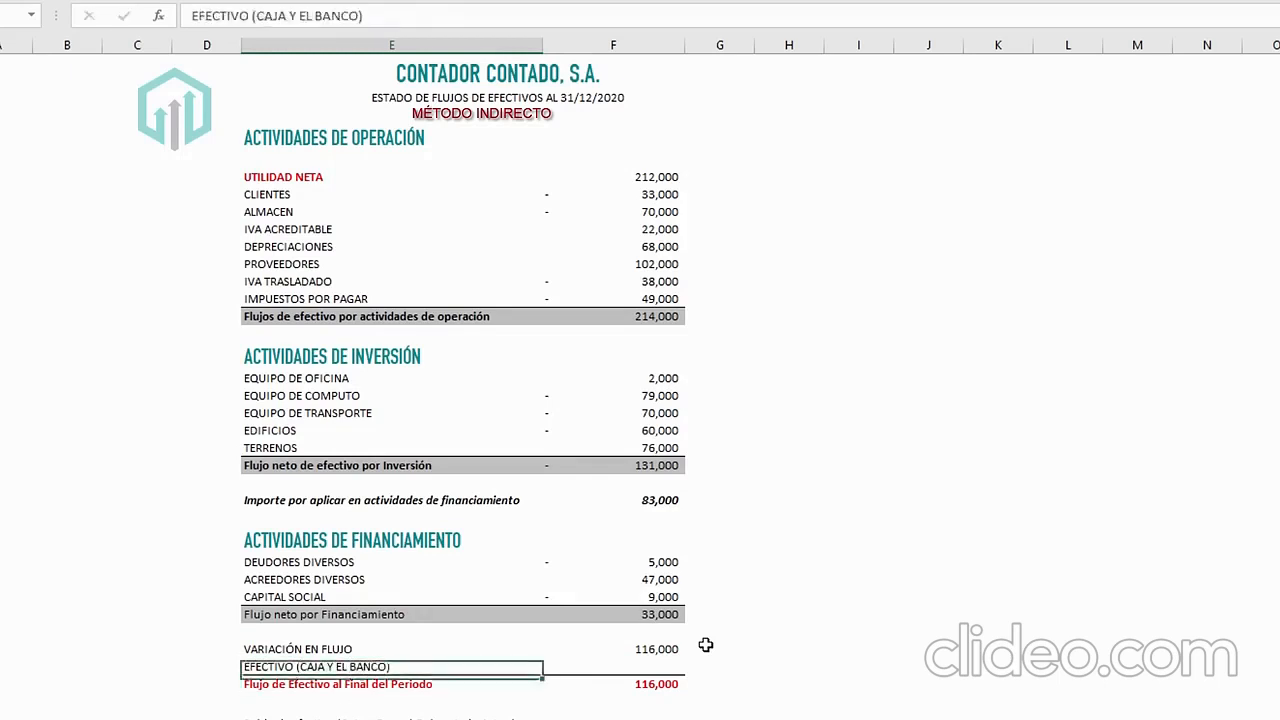
key(Tab)
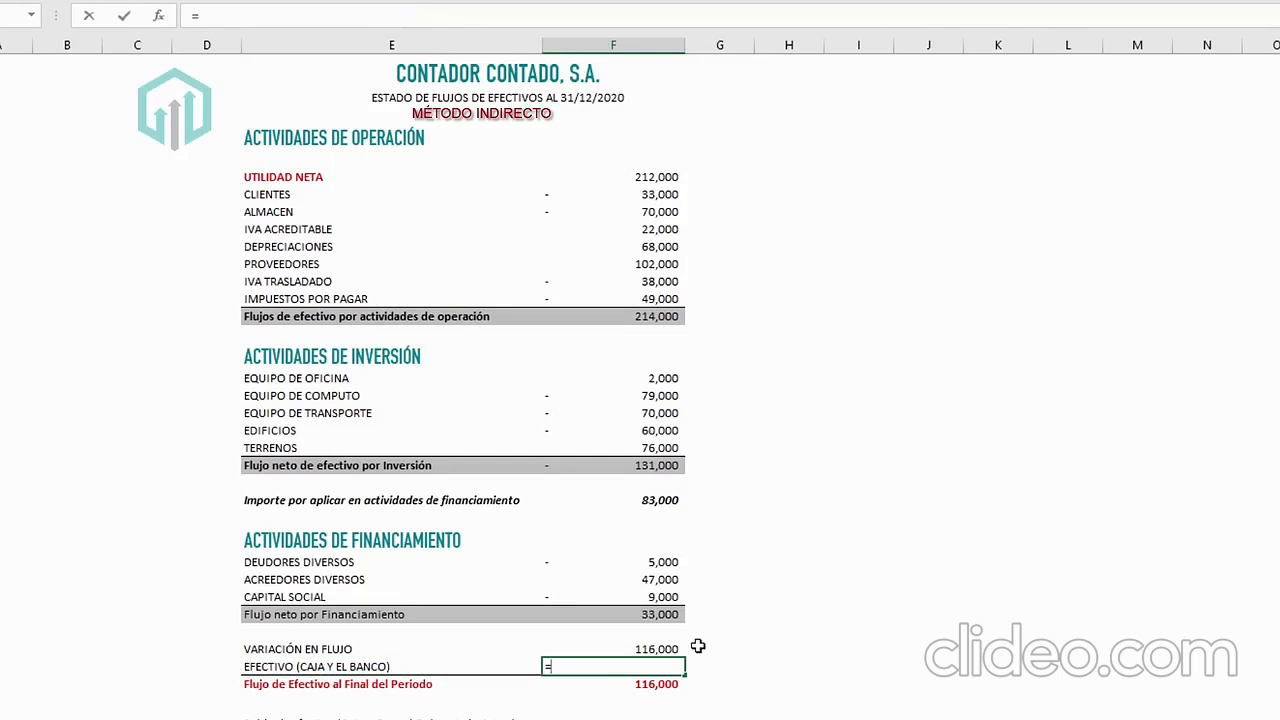
key(ctrl+Page_Up)
click(305, 160)
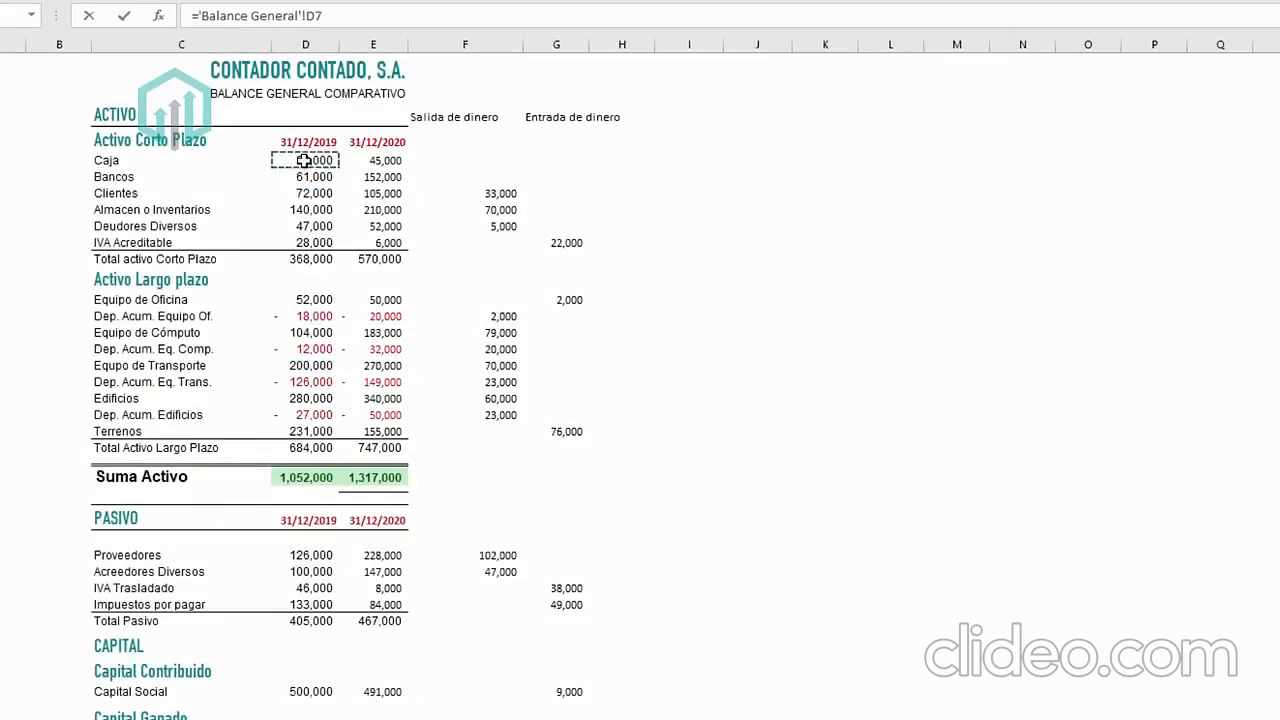
text(+)
click(310, 177)
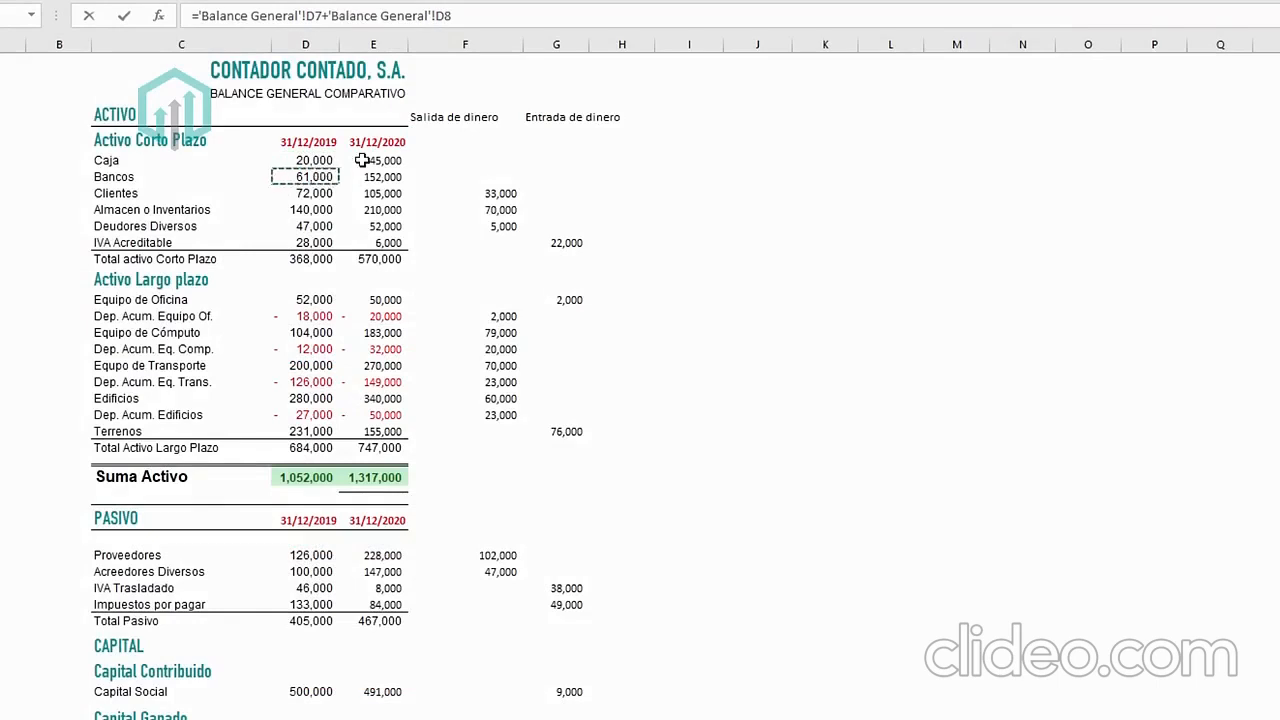
key(Return)
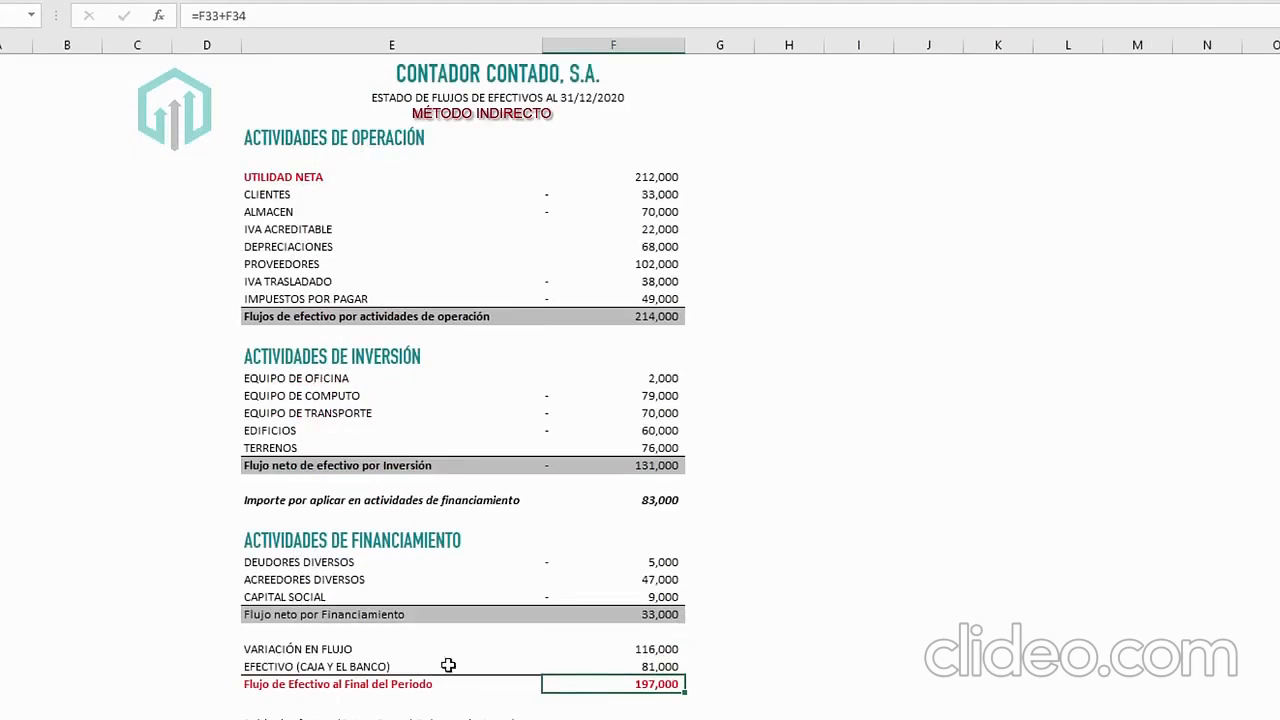
Check the formulas of VARIACIÓN EN FLUJO, EFECTIVO (CAJA Y EL BANCO) and Flujo de Efectivo al Final del Periodo.
click(670, 650)
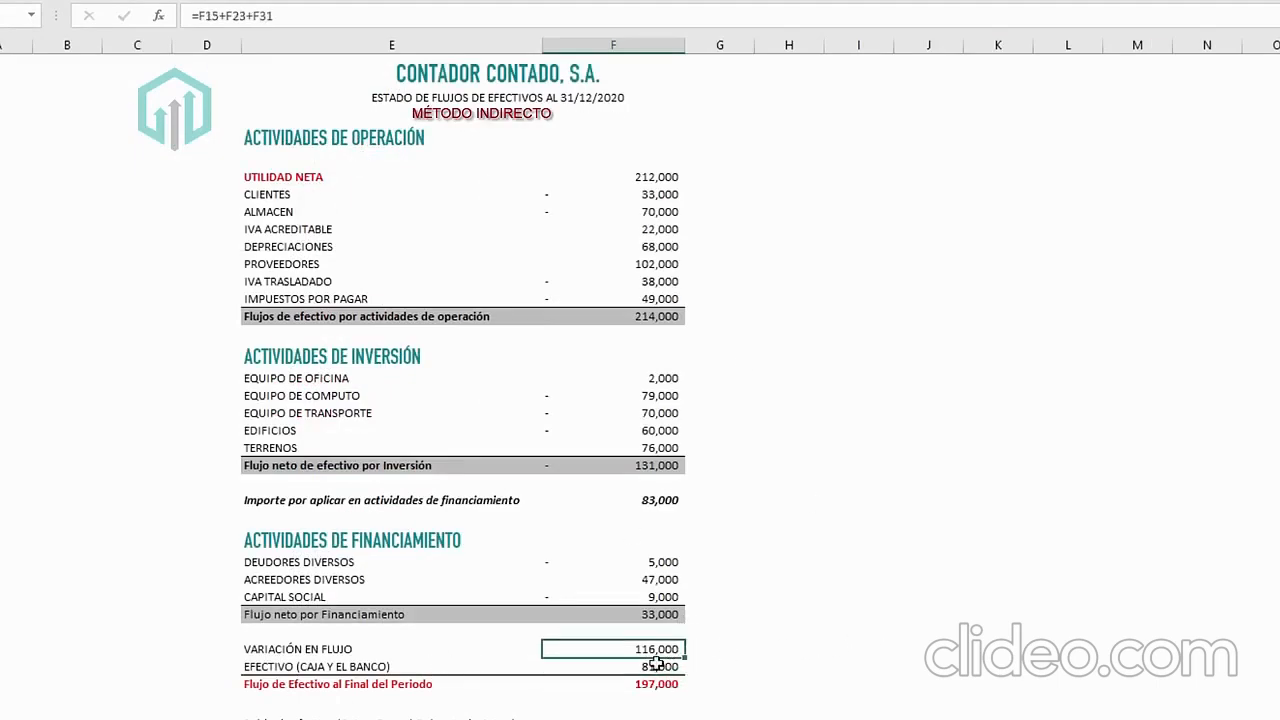
click(660, 666)
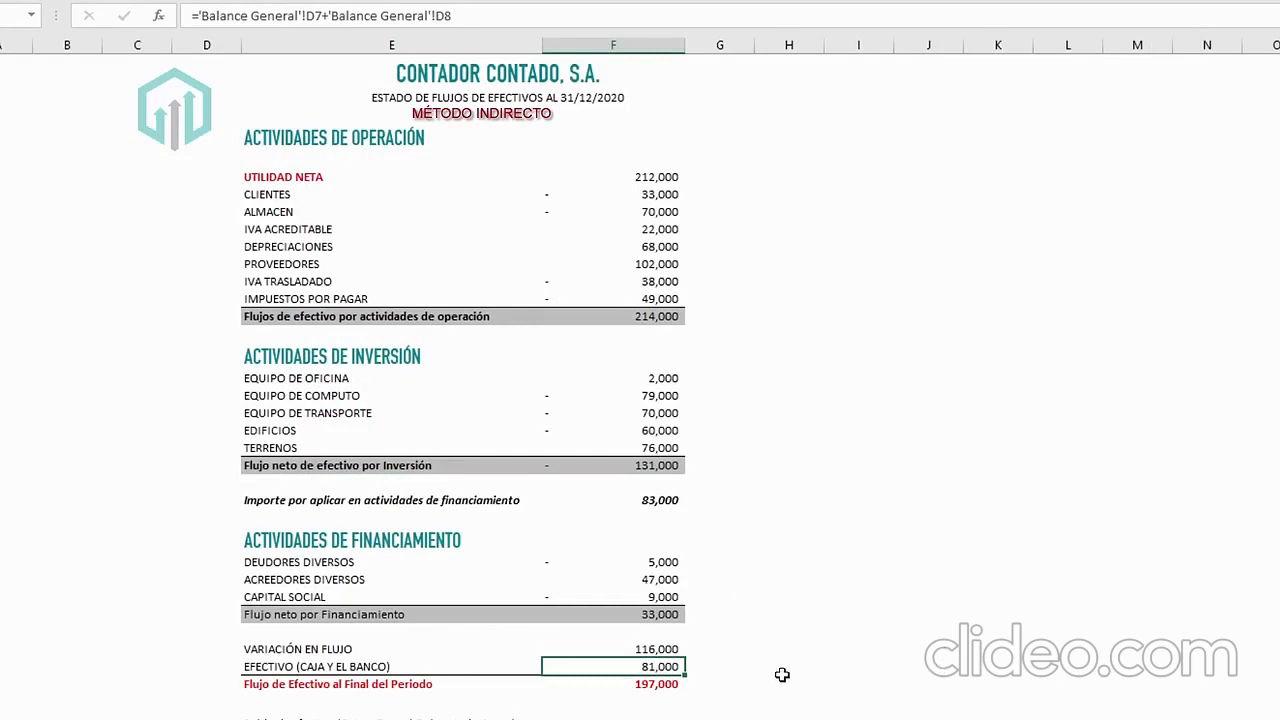
click(340, 686)
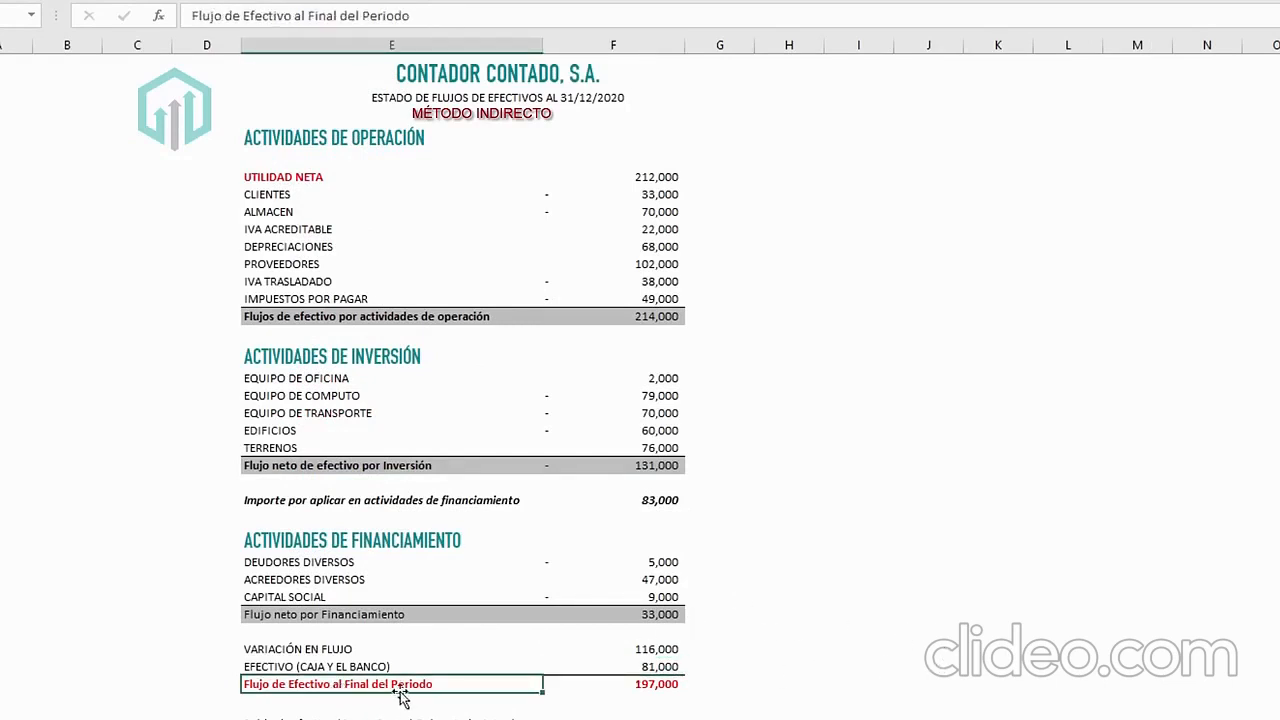
click(597, 684)
Set the current-period Saldo de efectivo (Caja y Banco) amount to ='Balance General'!E7+'Balance General'!E8, the 2020 Caja and Bancos balances.
click(661, 716)
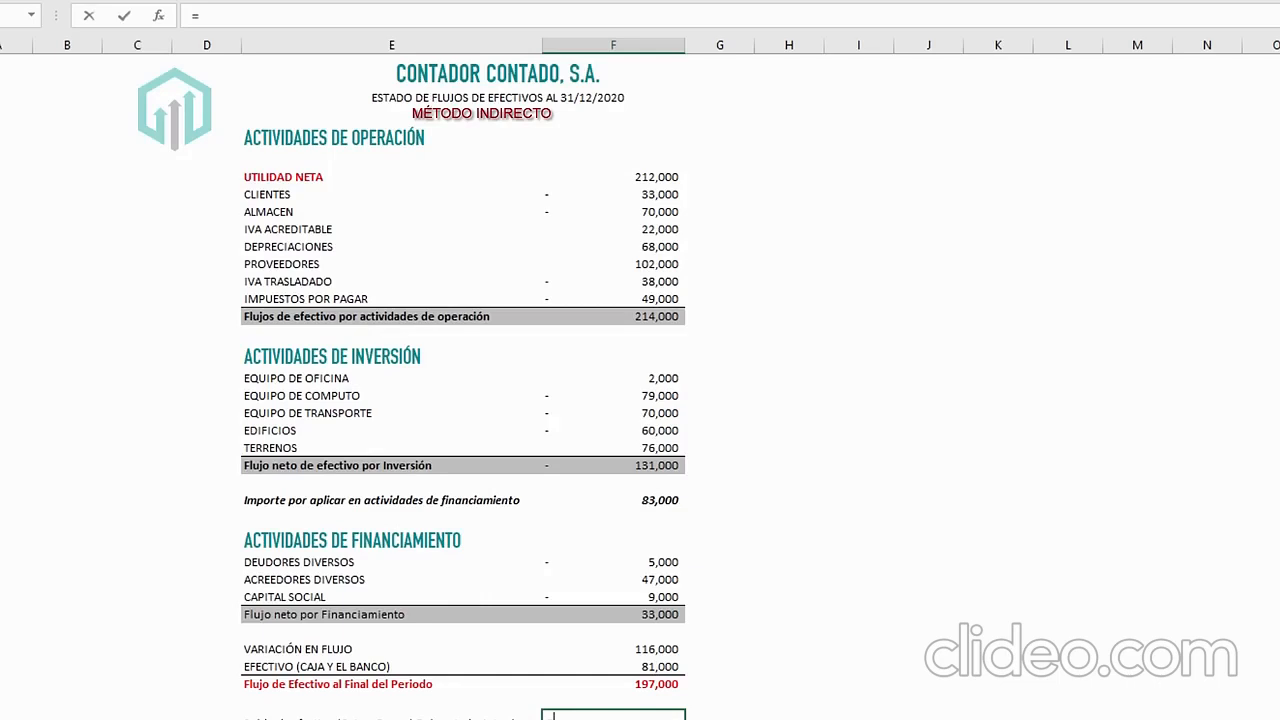
text(=)
key(ctrl+Page_Up)
click(373, 150)
text(+)
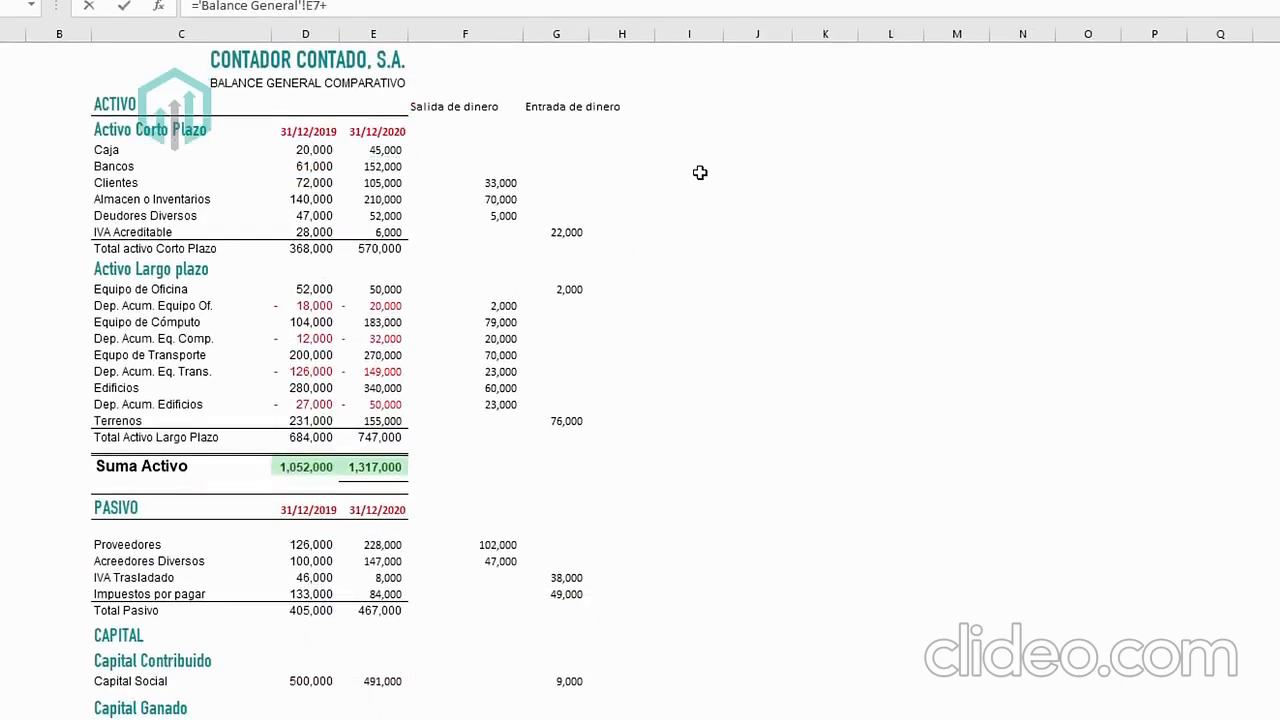
click(400, 166)
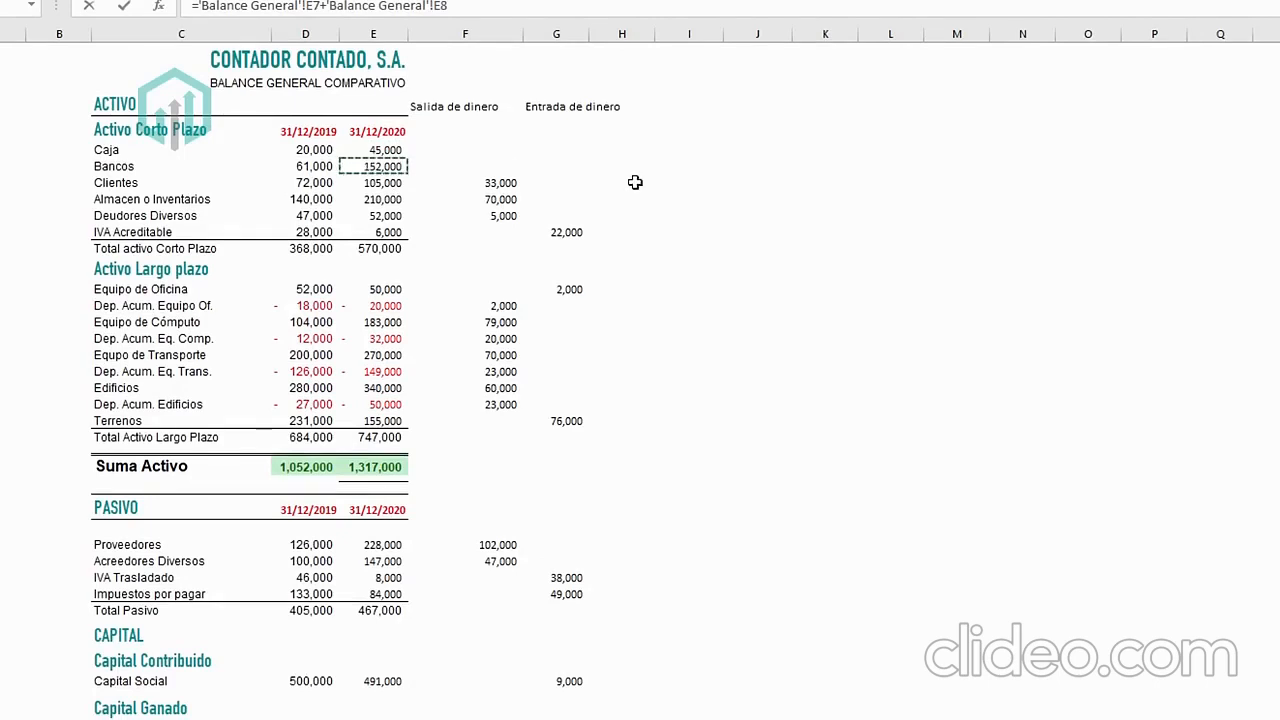
key(Return)
Compare Flujo de Efectivo al Final del Periodo with the Saldo de efectivo (Caja y Banco) row for the current period.
drag(409, 677, 647, 673)
click(890, 644)
drag(400, 713, 630, 700)
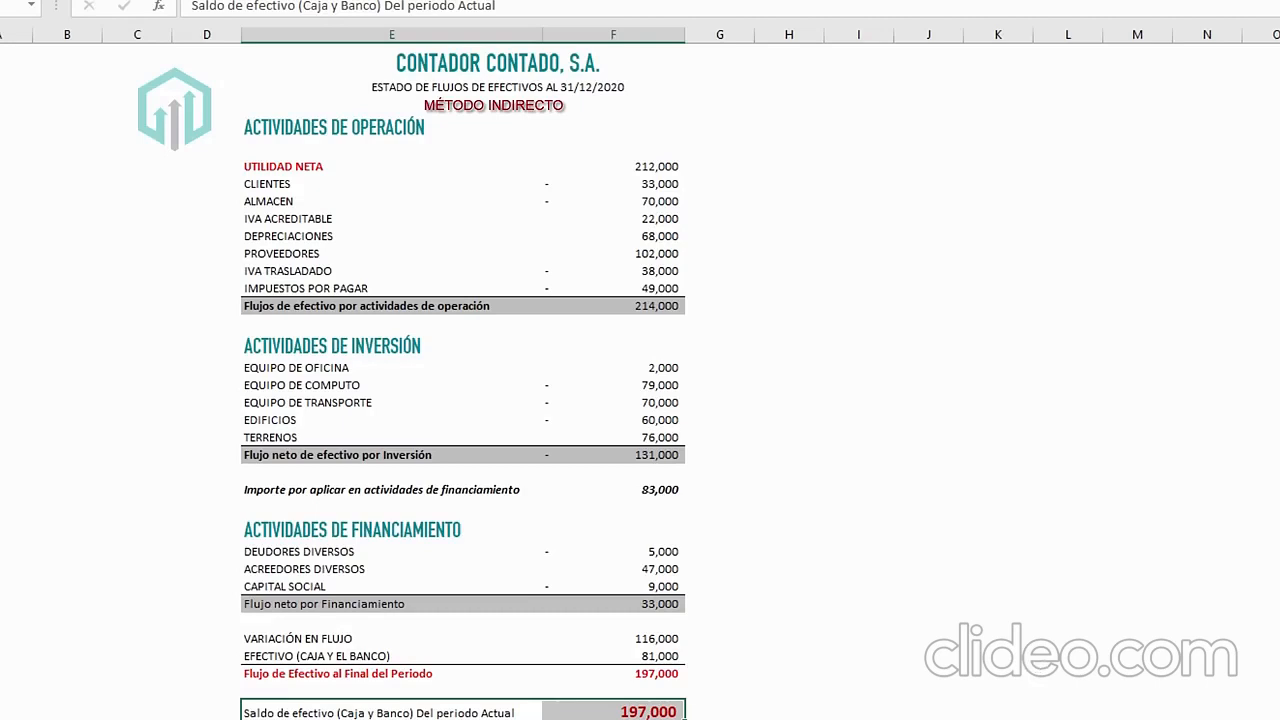
click(636, 719)
Review the source links and both Importe columns in the indirect-method working paper, from UTILIDAD NETA to Capital Social.
click(531, 230)
click(528, 211)
click(368, 194)
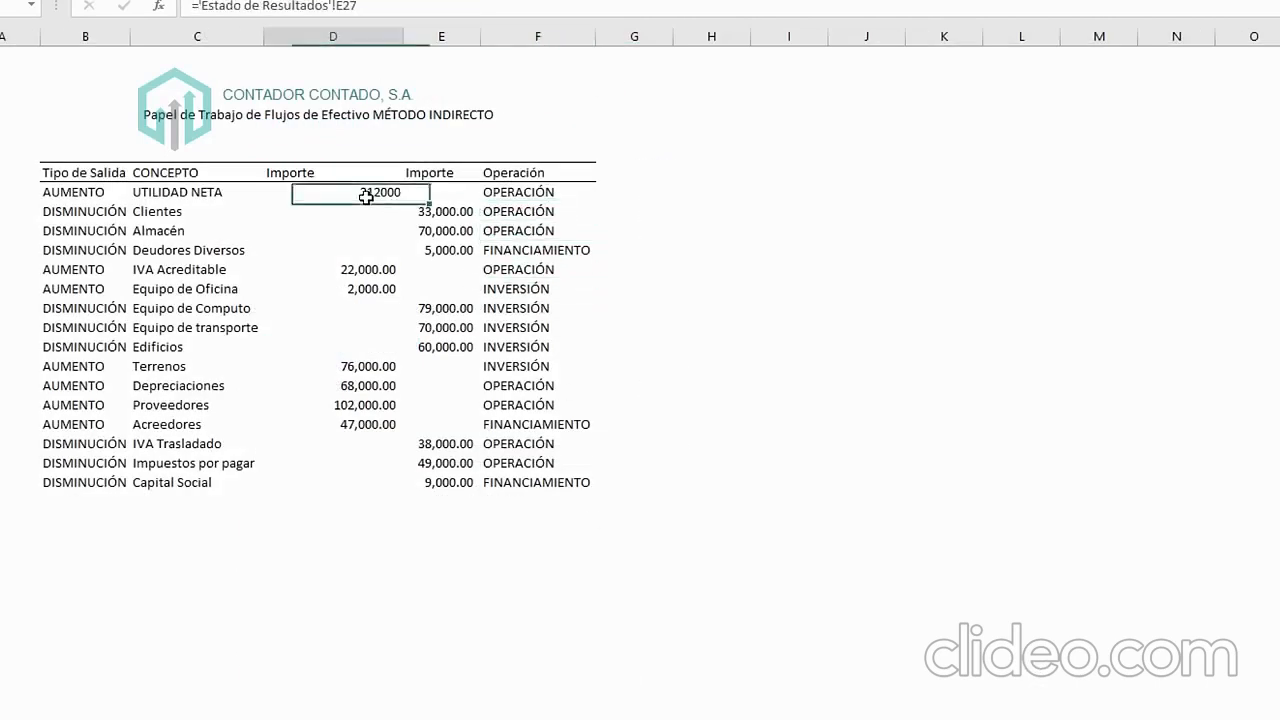
click(441, 210)
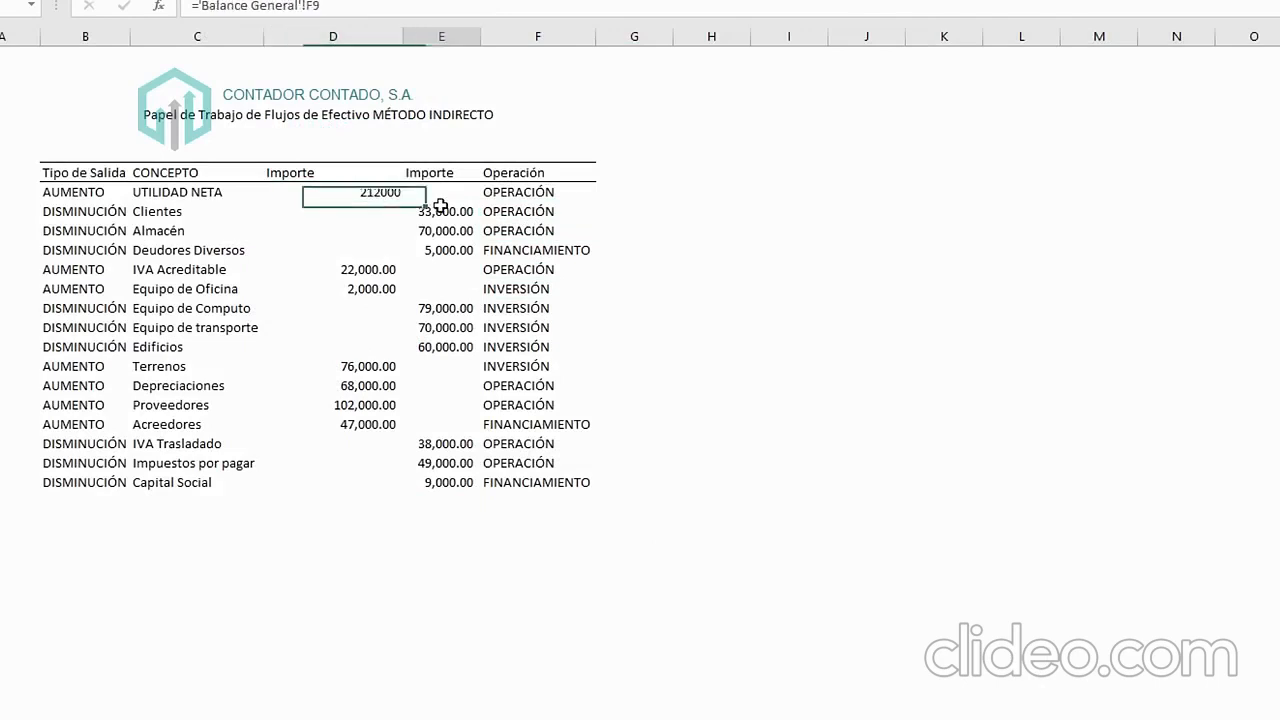
click(363, 196)
drag(363, 196, 478, 484)
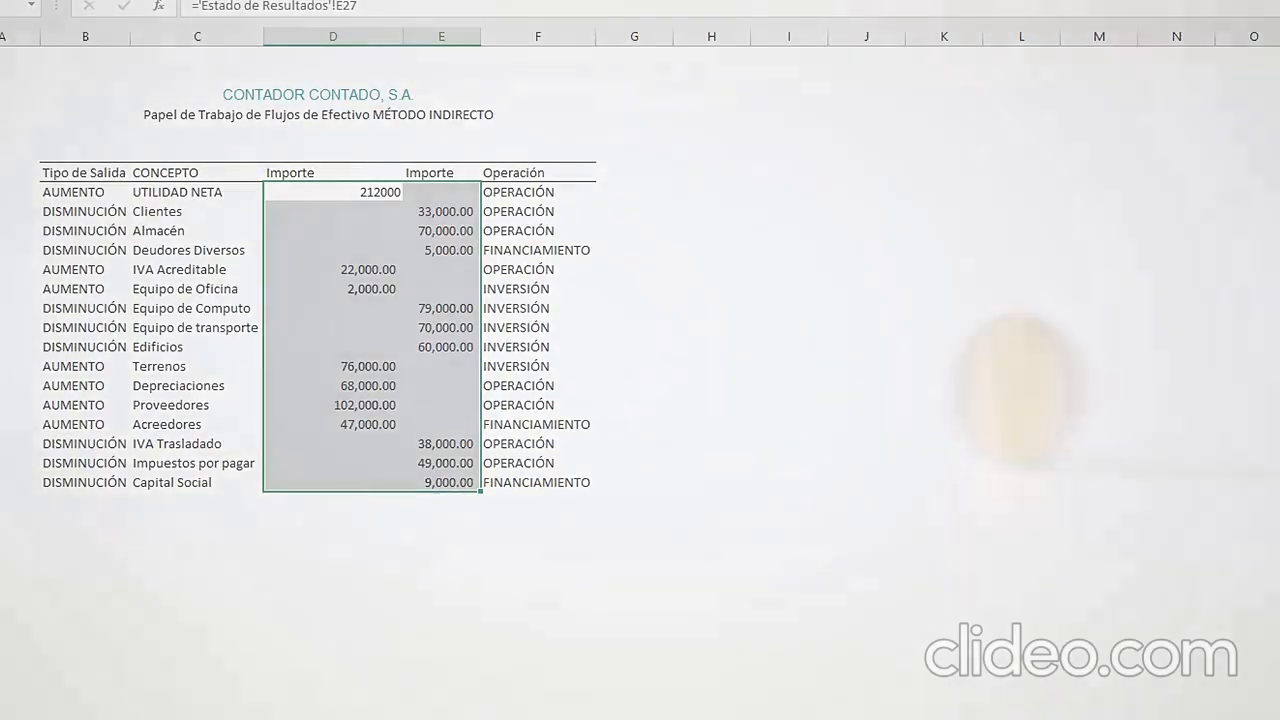